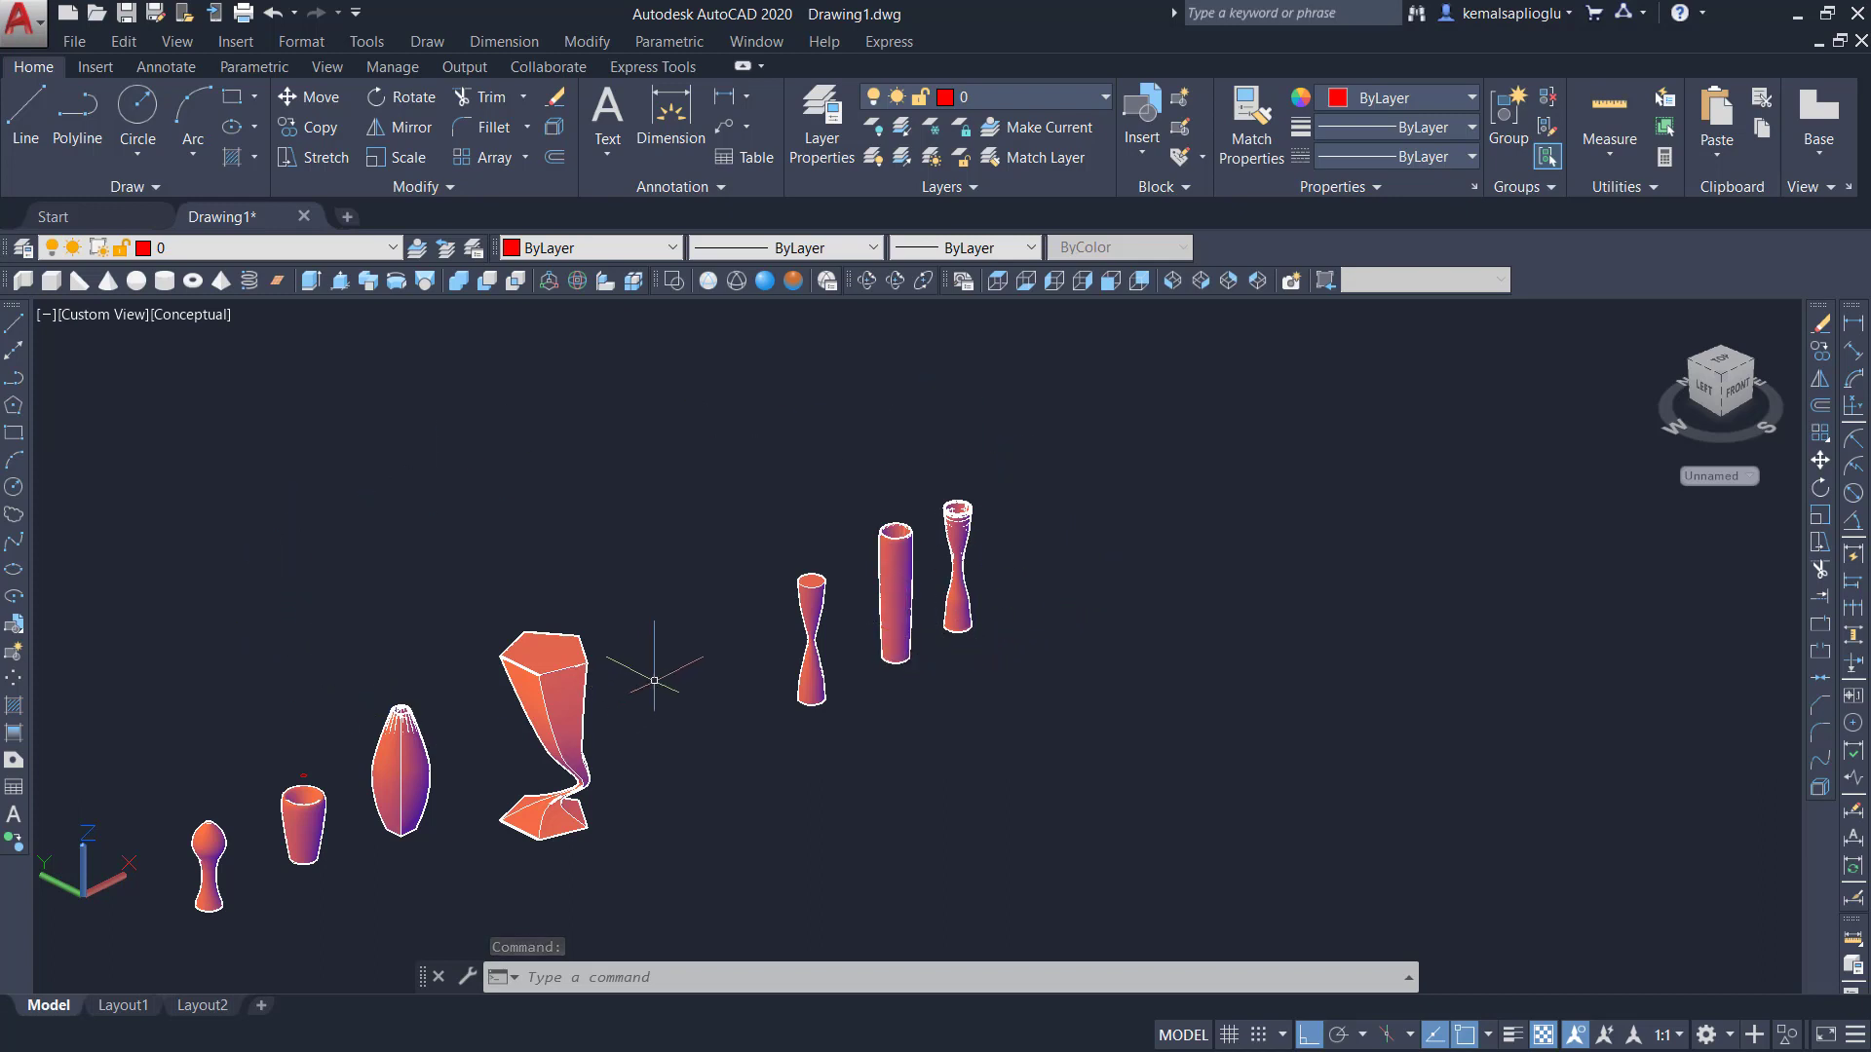
Step: Pan the scene, select the twisted vase and zoom in
middle_drag(647, 667, 714, 592)
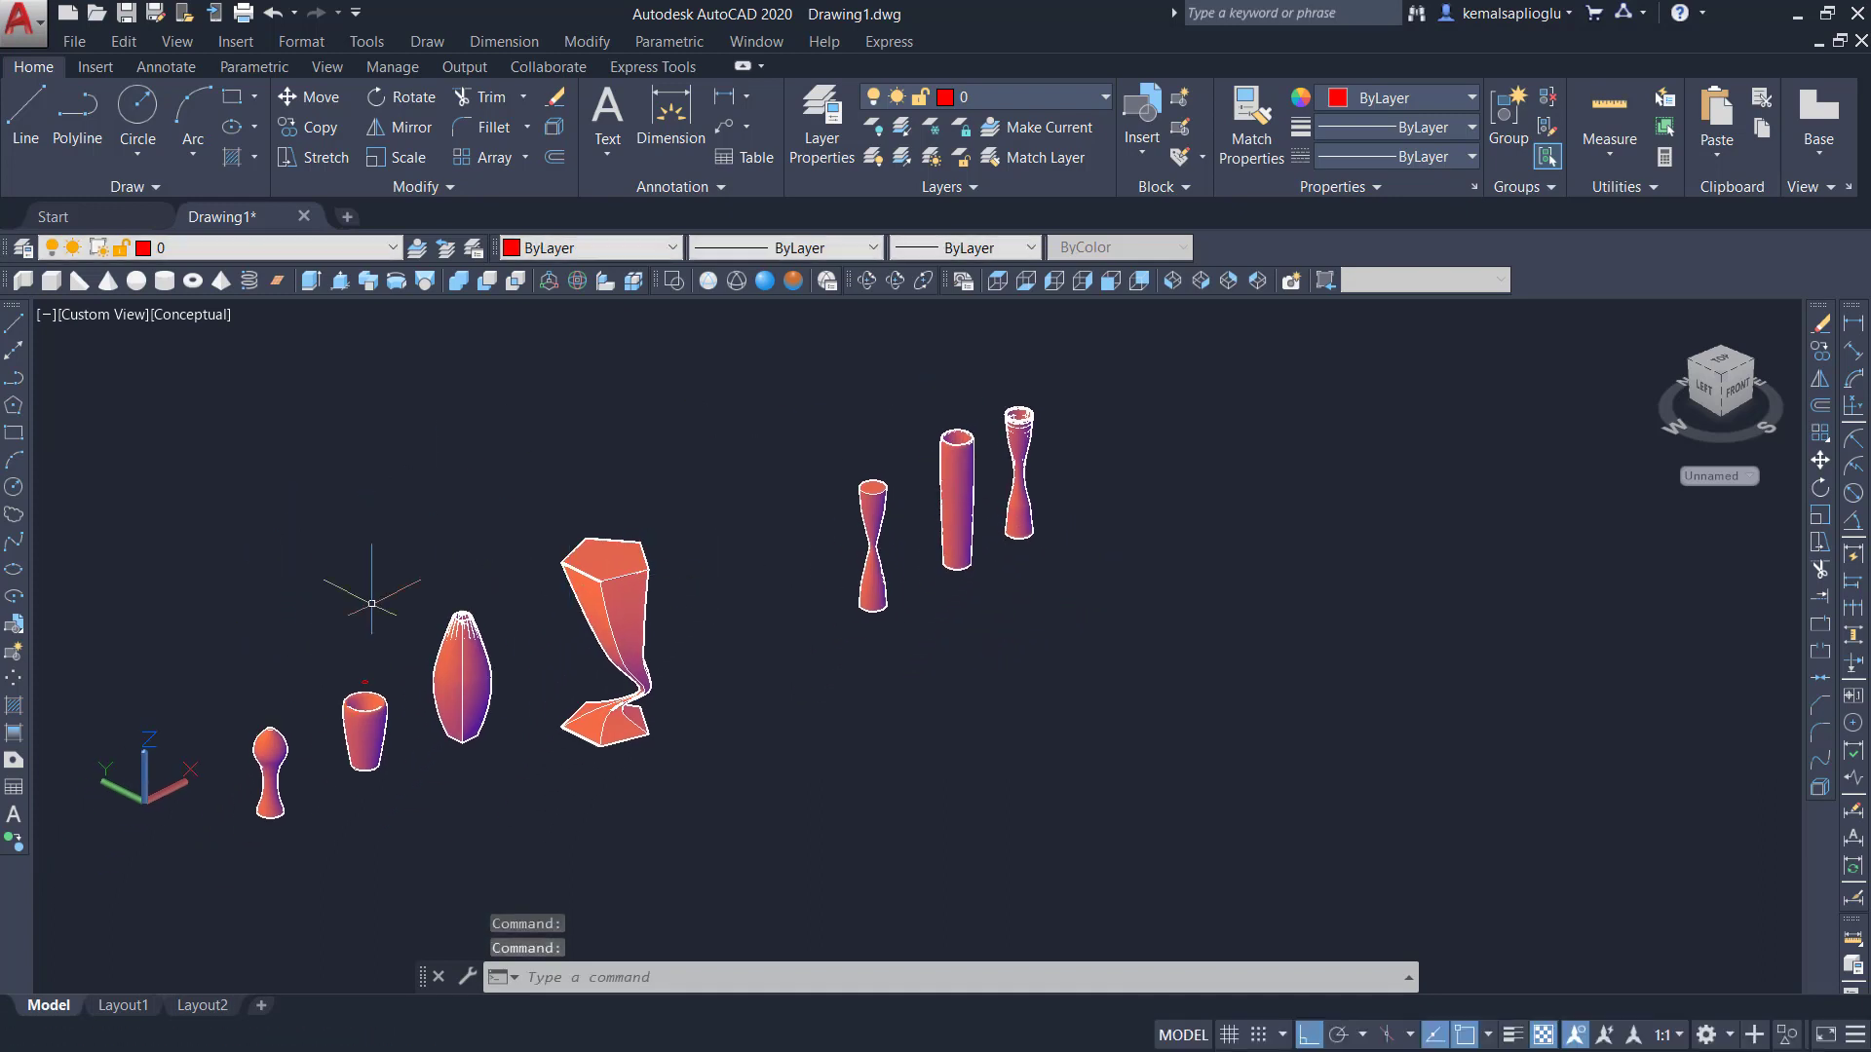
click(584, 596)
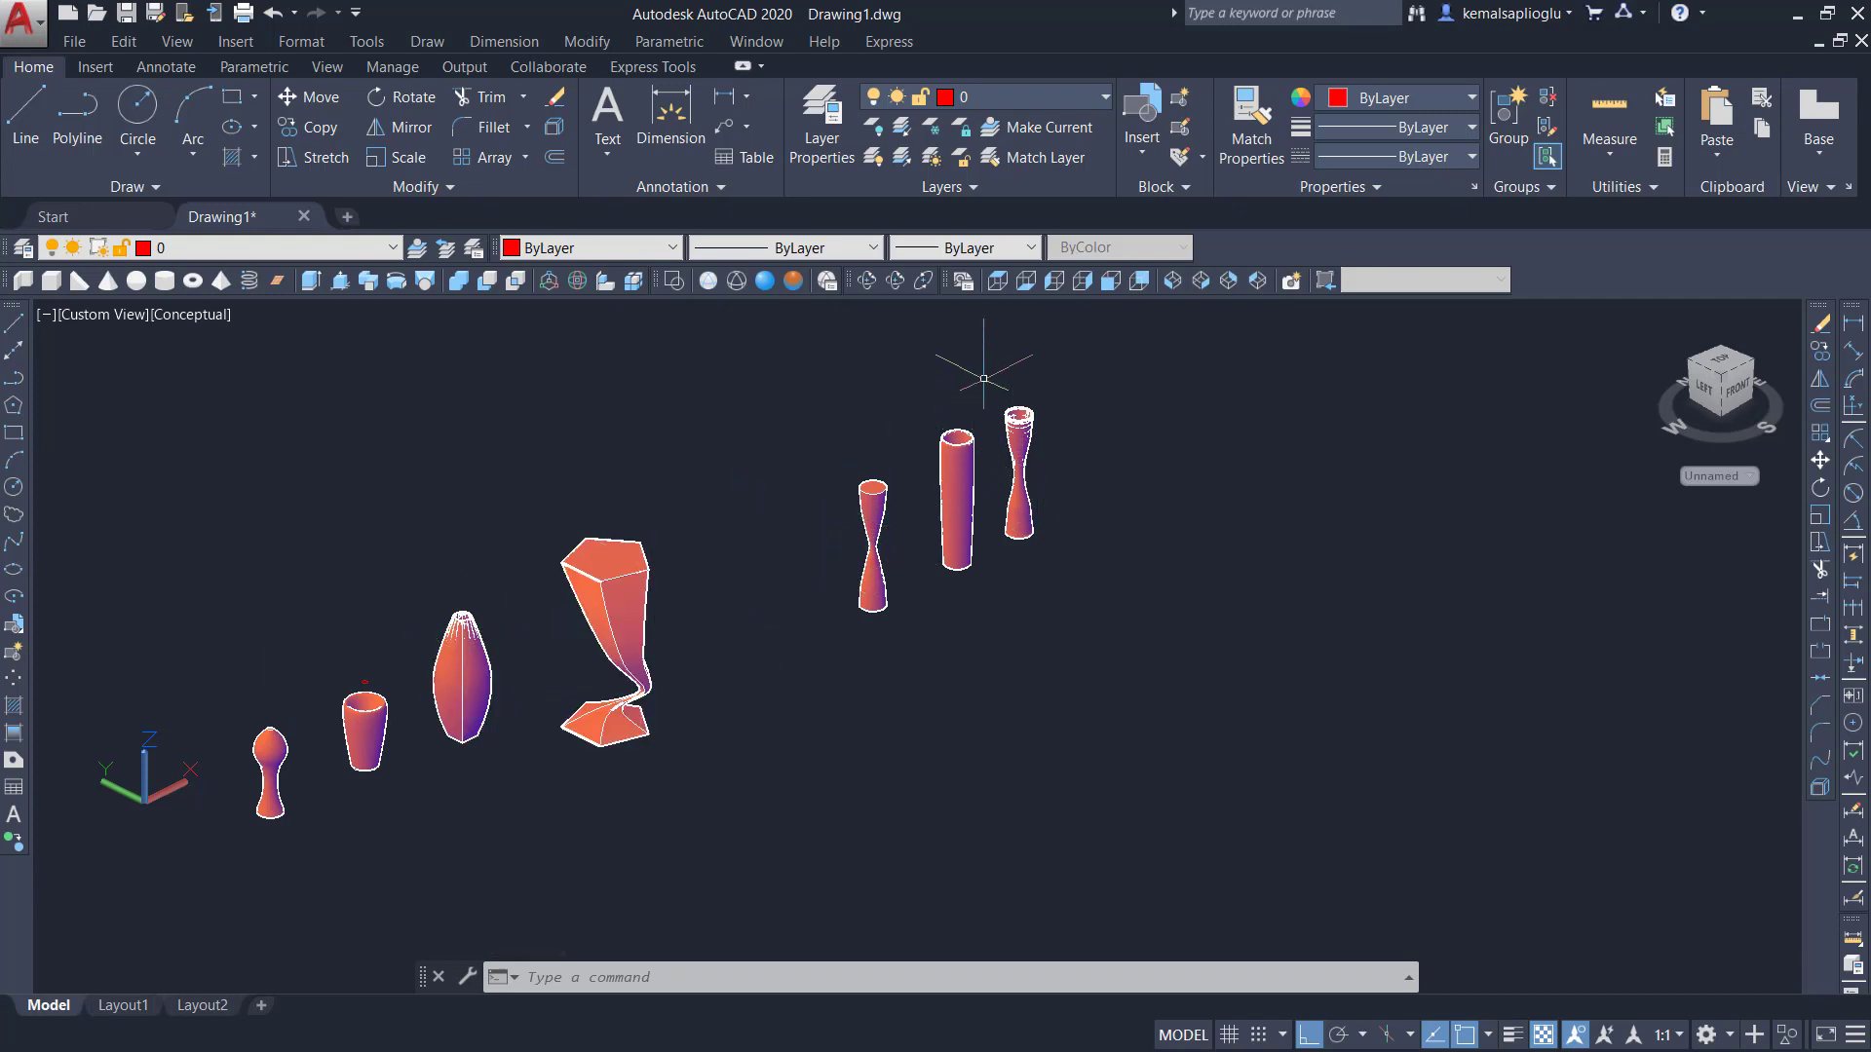
scroll(1019, 406, up, 3)
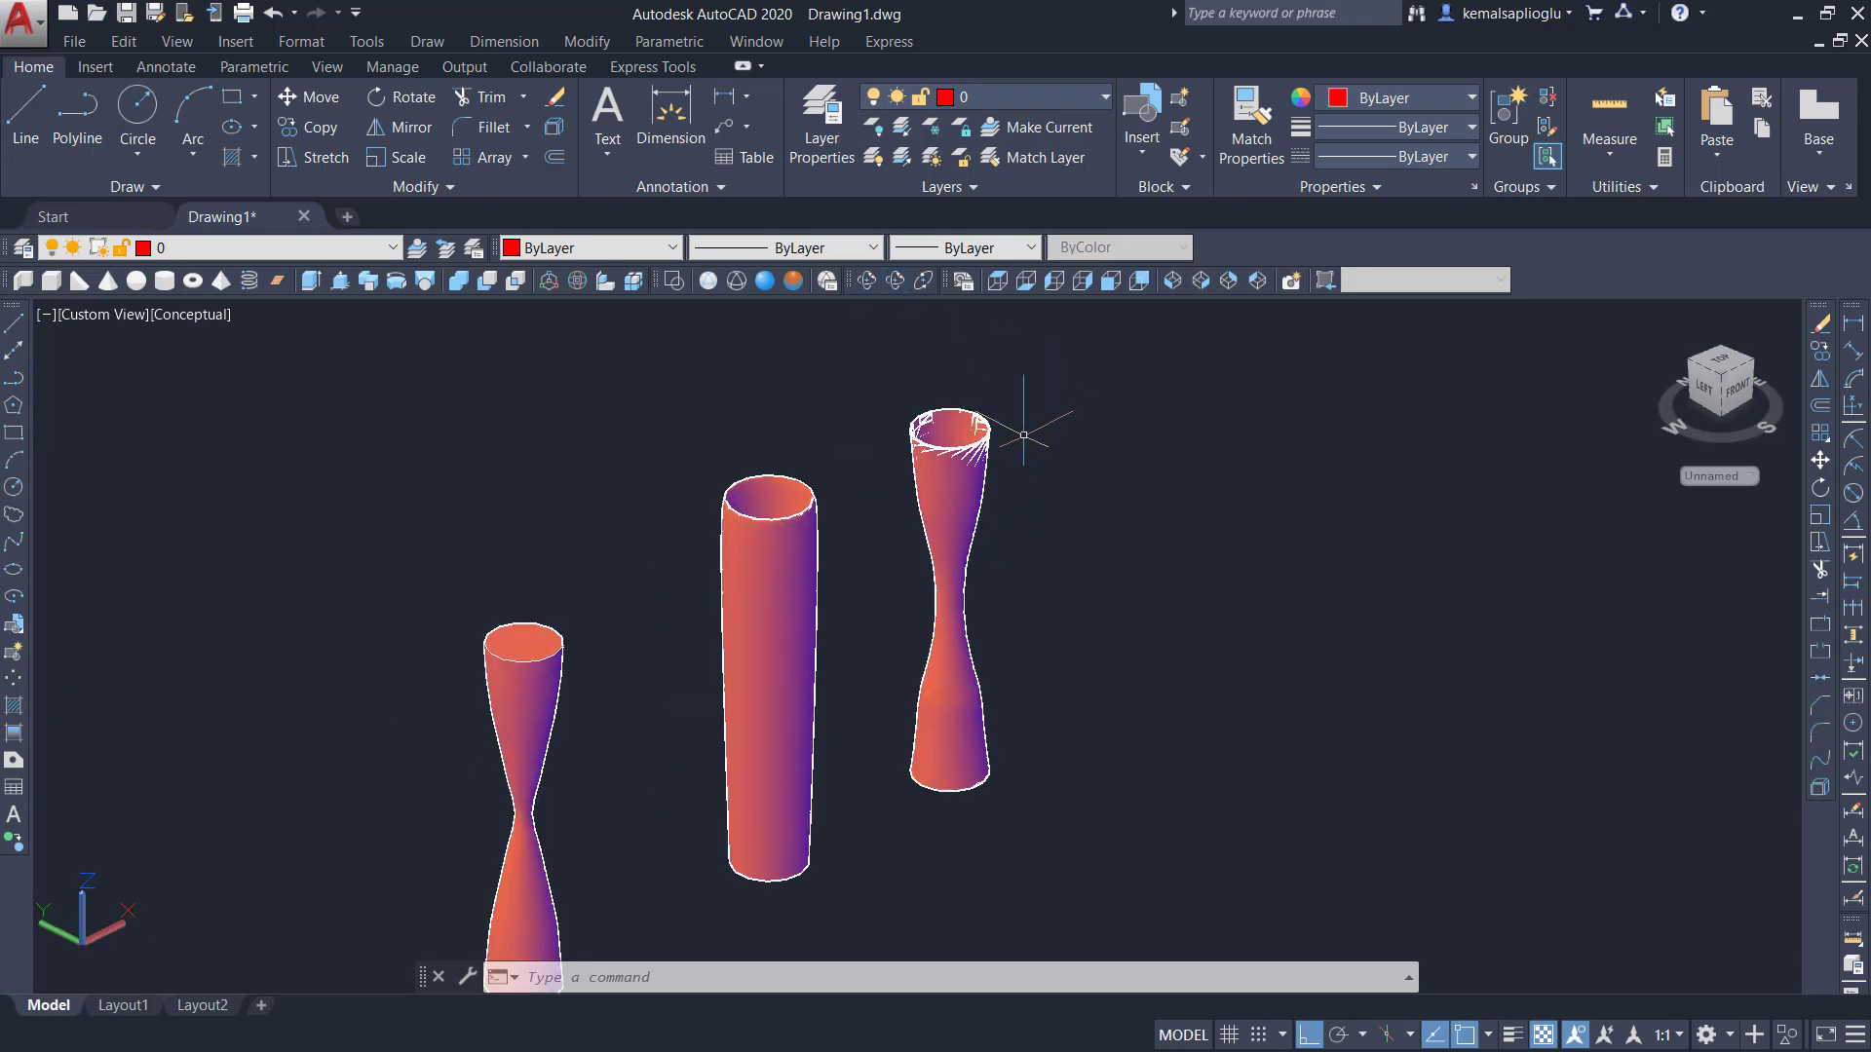
scroll(936, 375, up, 3)
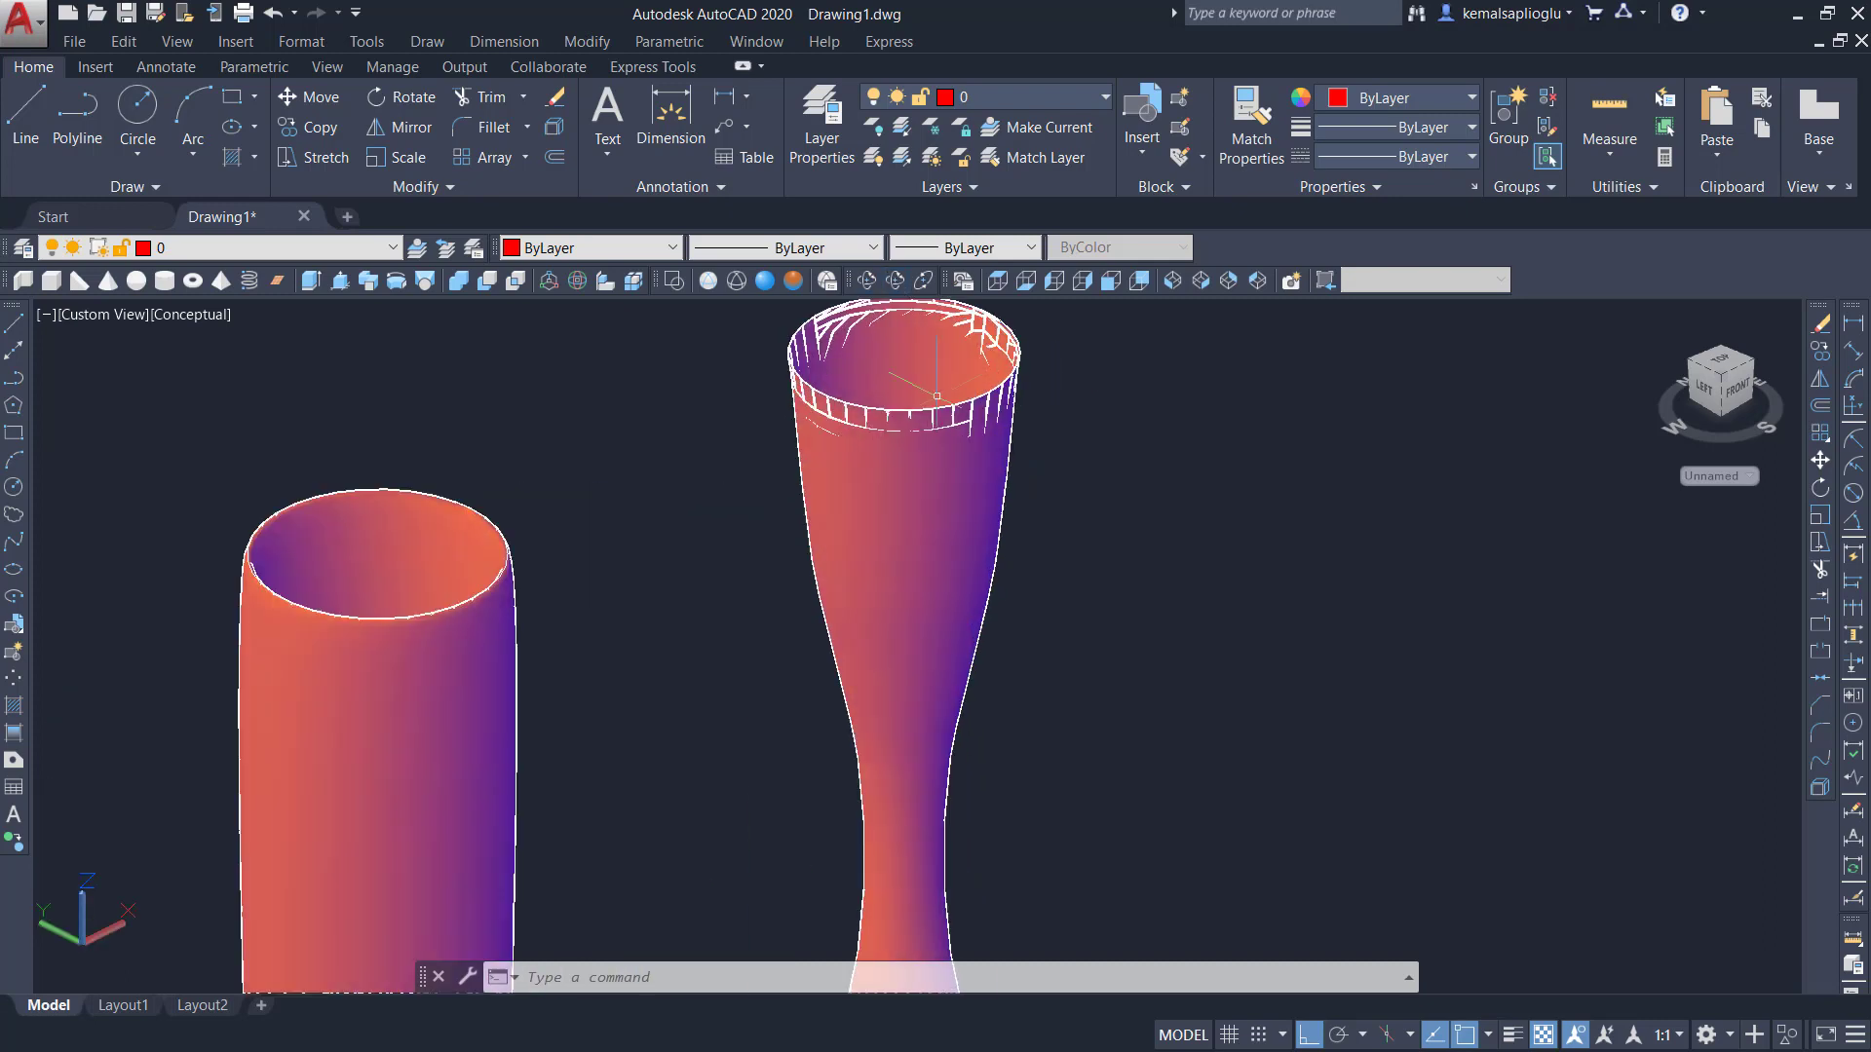
Step: Free-orbit to a top-down look at the vases, centring the twisted pentagon solid
click(896, 279)
mouse_move(602, 504)
mouse_down()
mouse_move(935, 576)
mouse_move(691, 582)
mouse_move(305, 808)
mouse_up()
scroll(292, 814, down, 3)
middle_drag(355, 773, 724, 502)
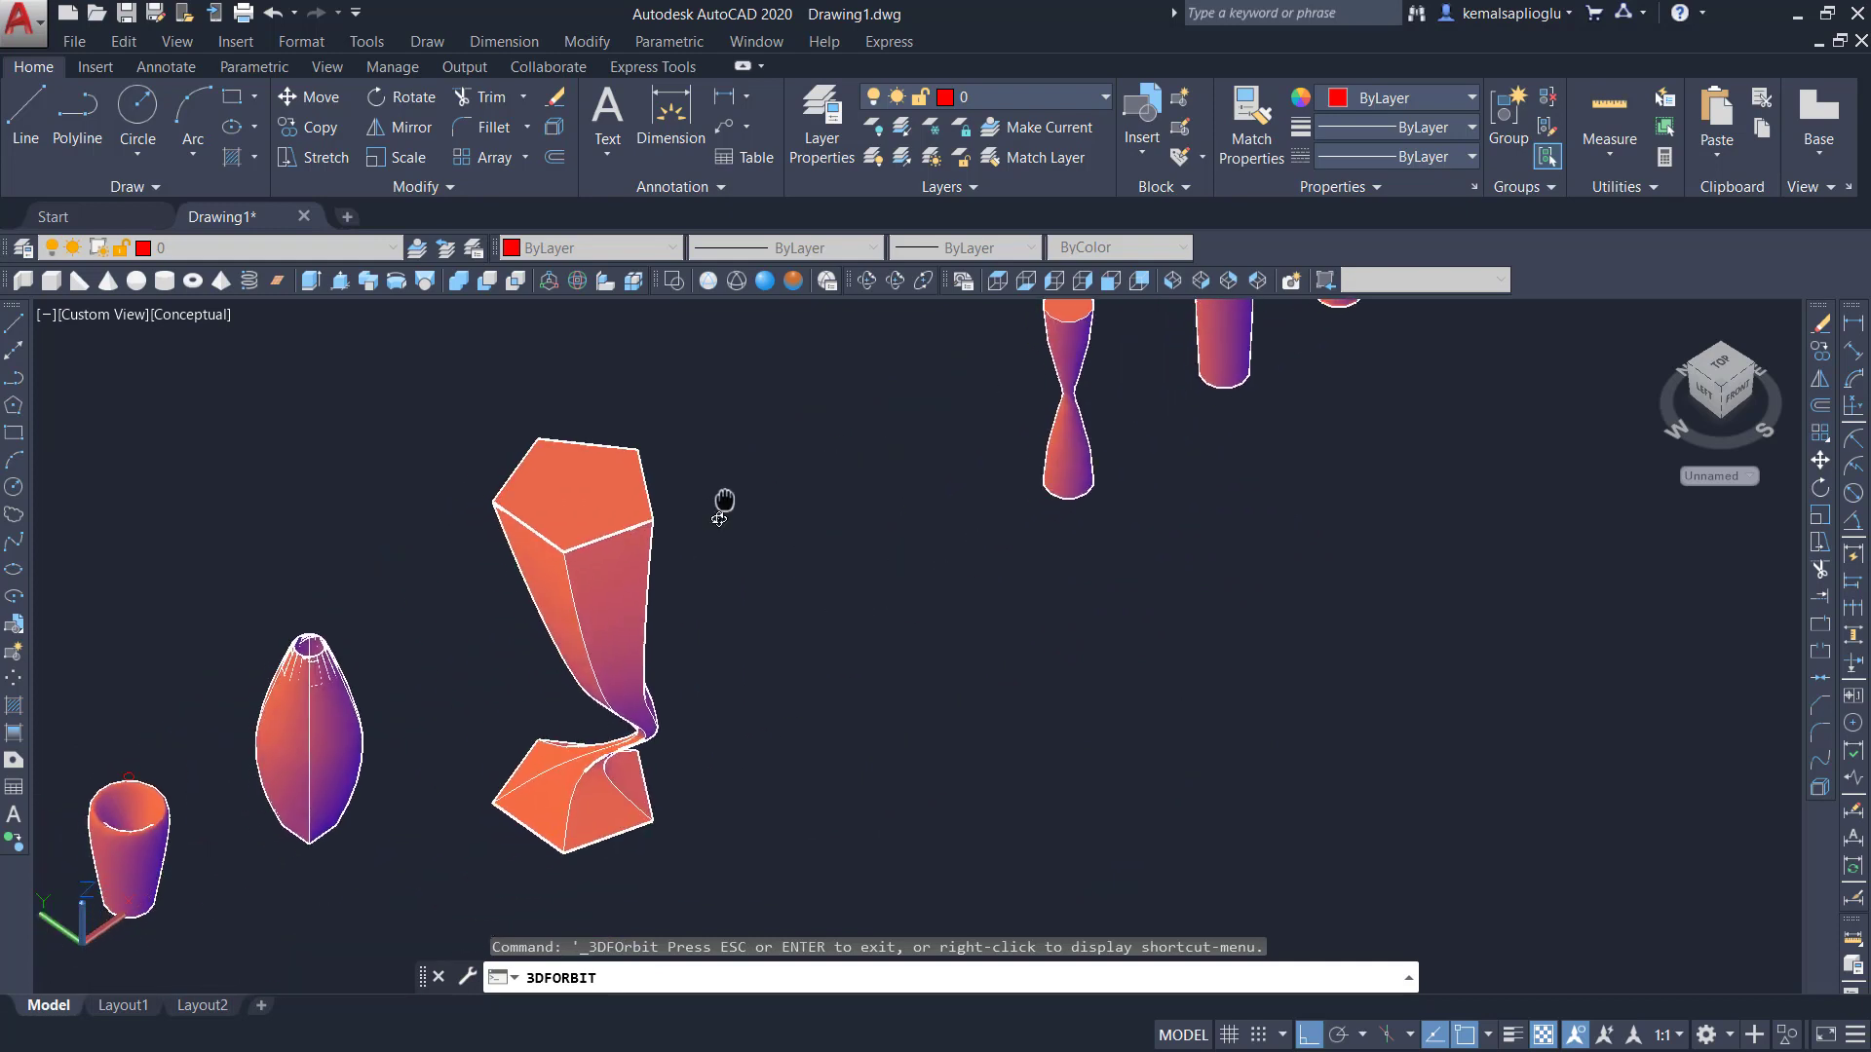
scroll(619, 725, up, 2)
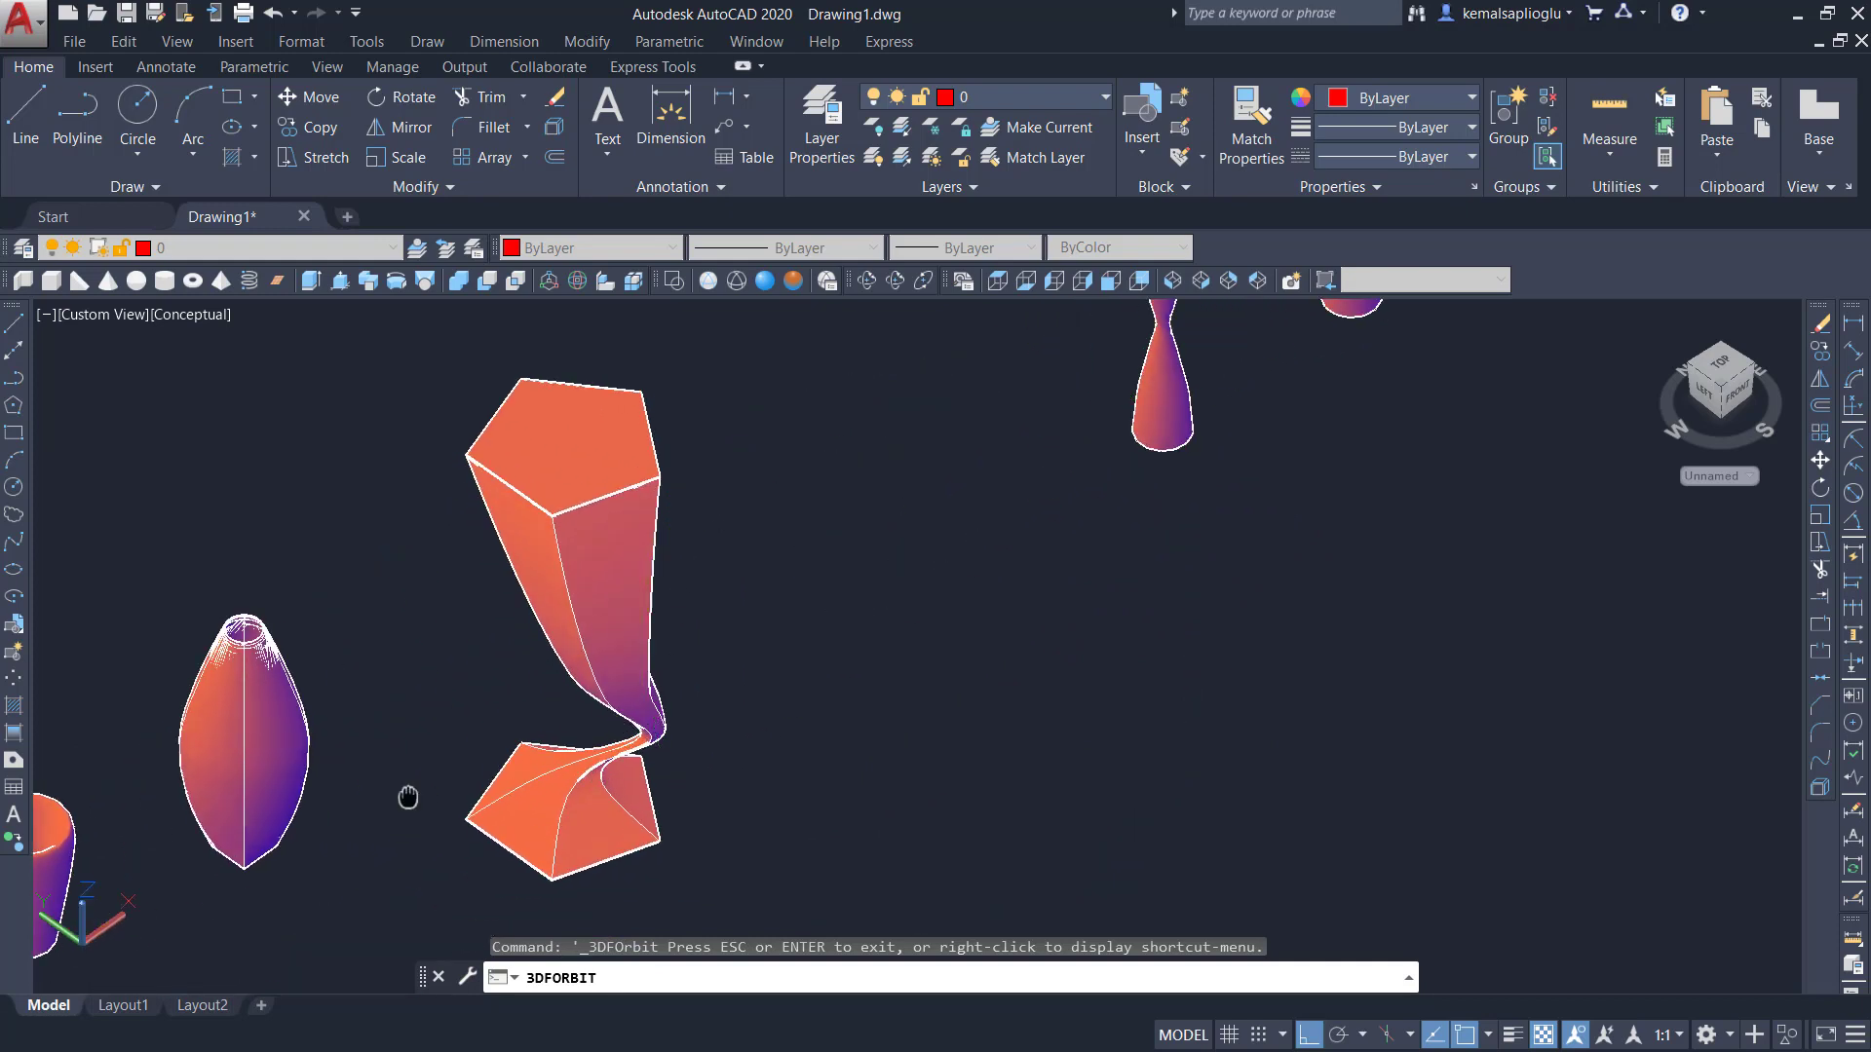
Step: Pan the view to bring the small cup in and zoom out
middle_drag(405, 793, 748, 674)
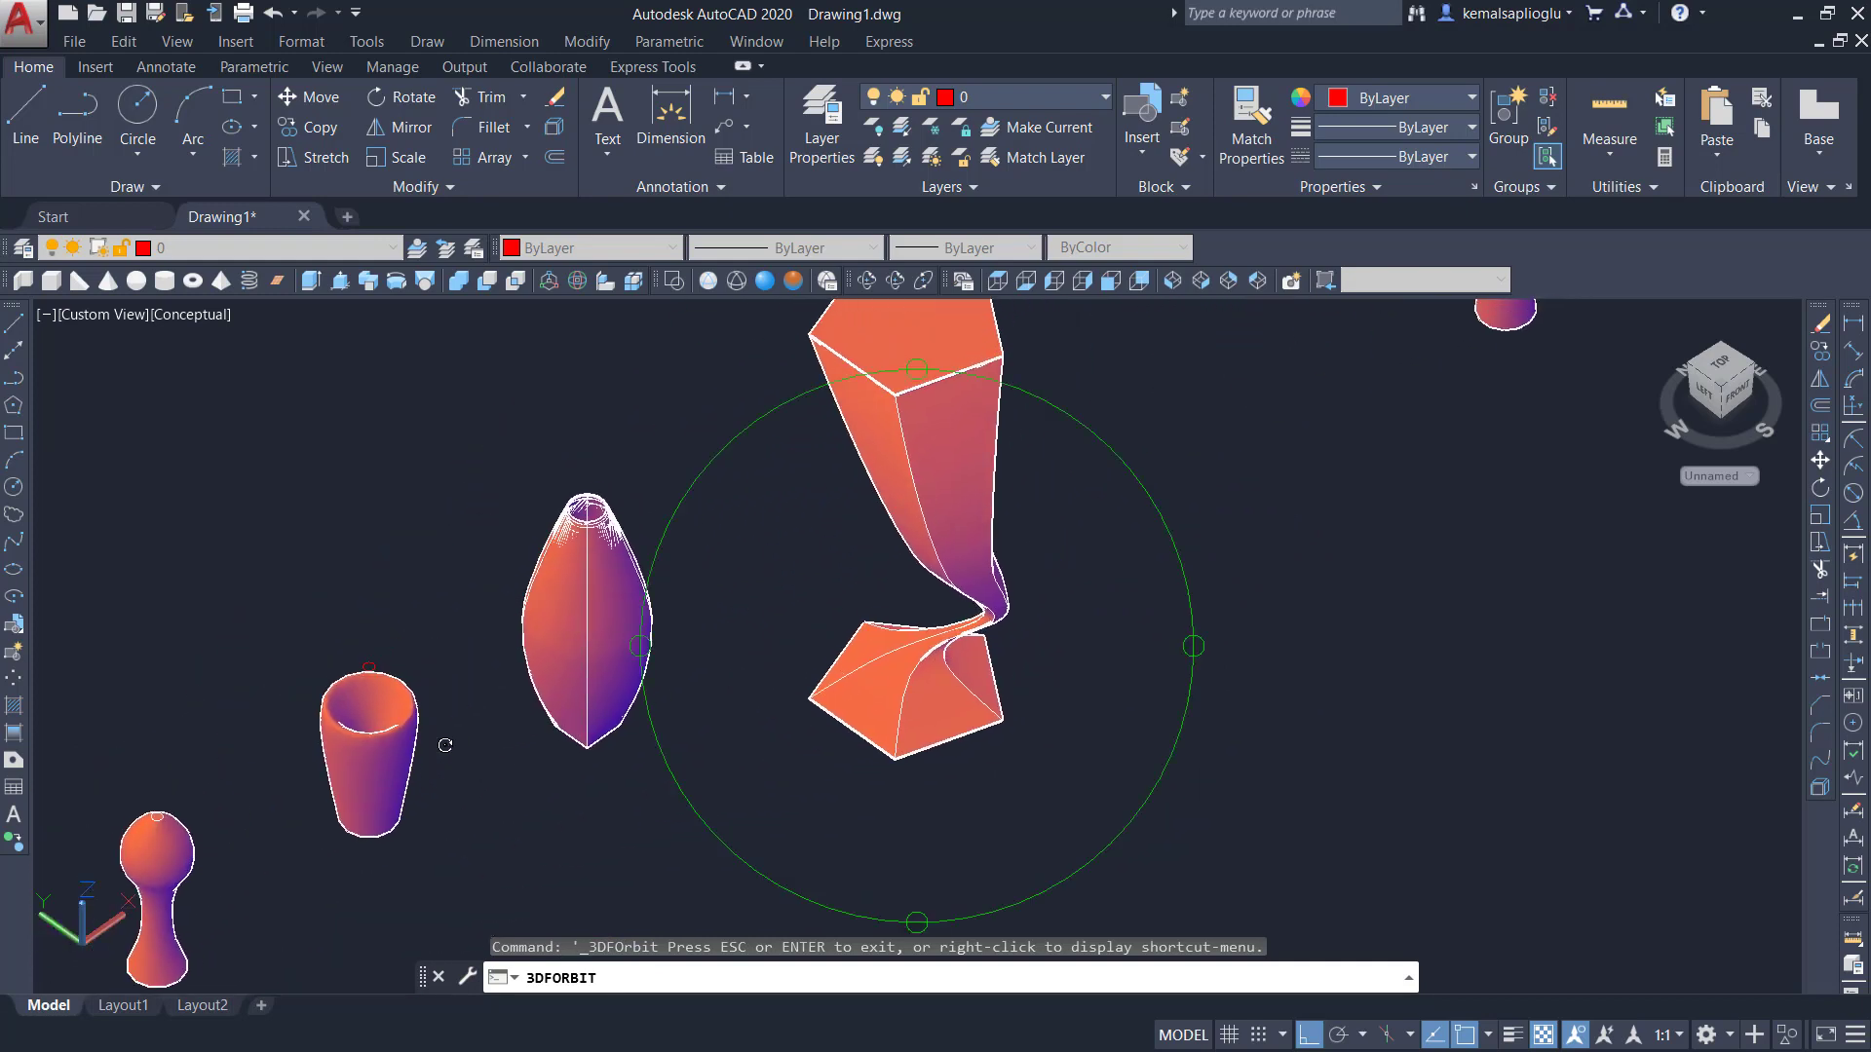
middle_drag(633, 687, 562, 751)
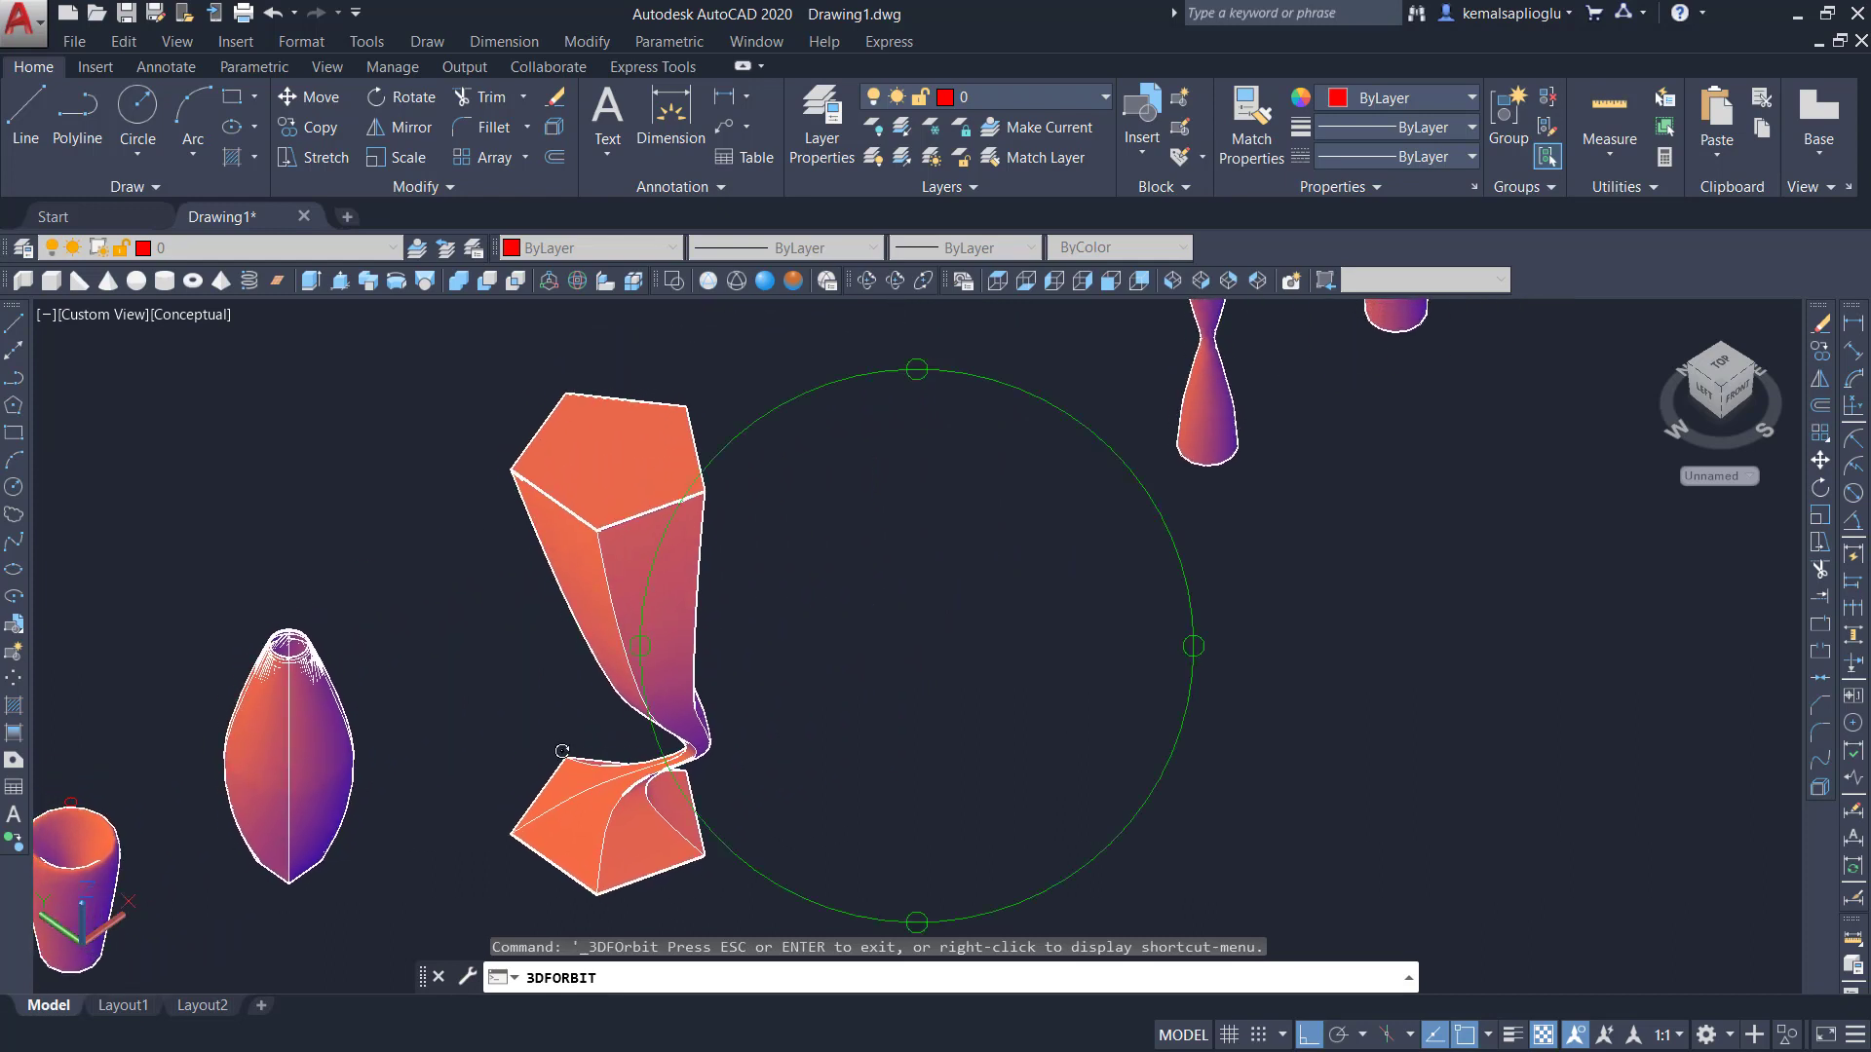
scroll(563, 751, down, 1)
scroll(819, 687, down, 1)
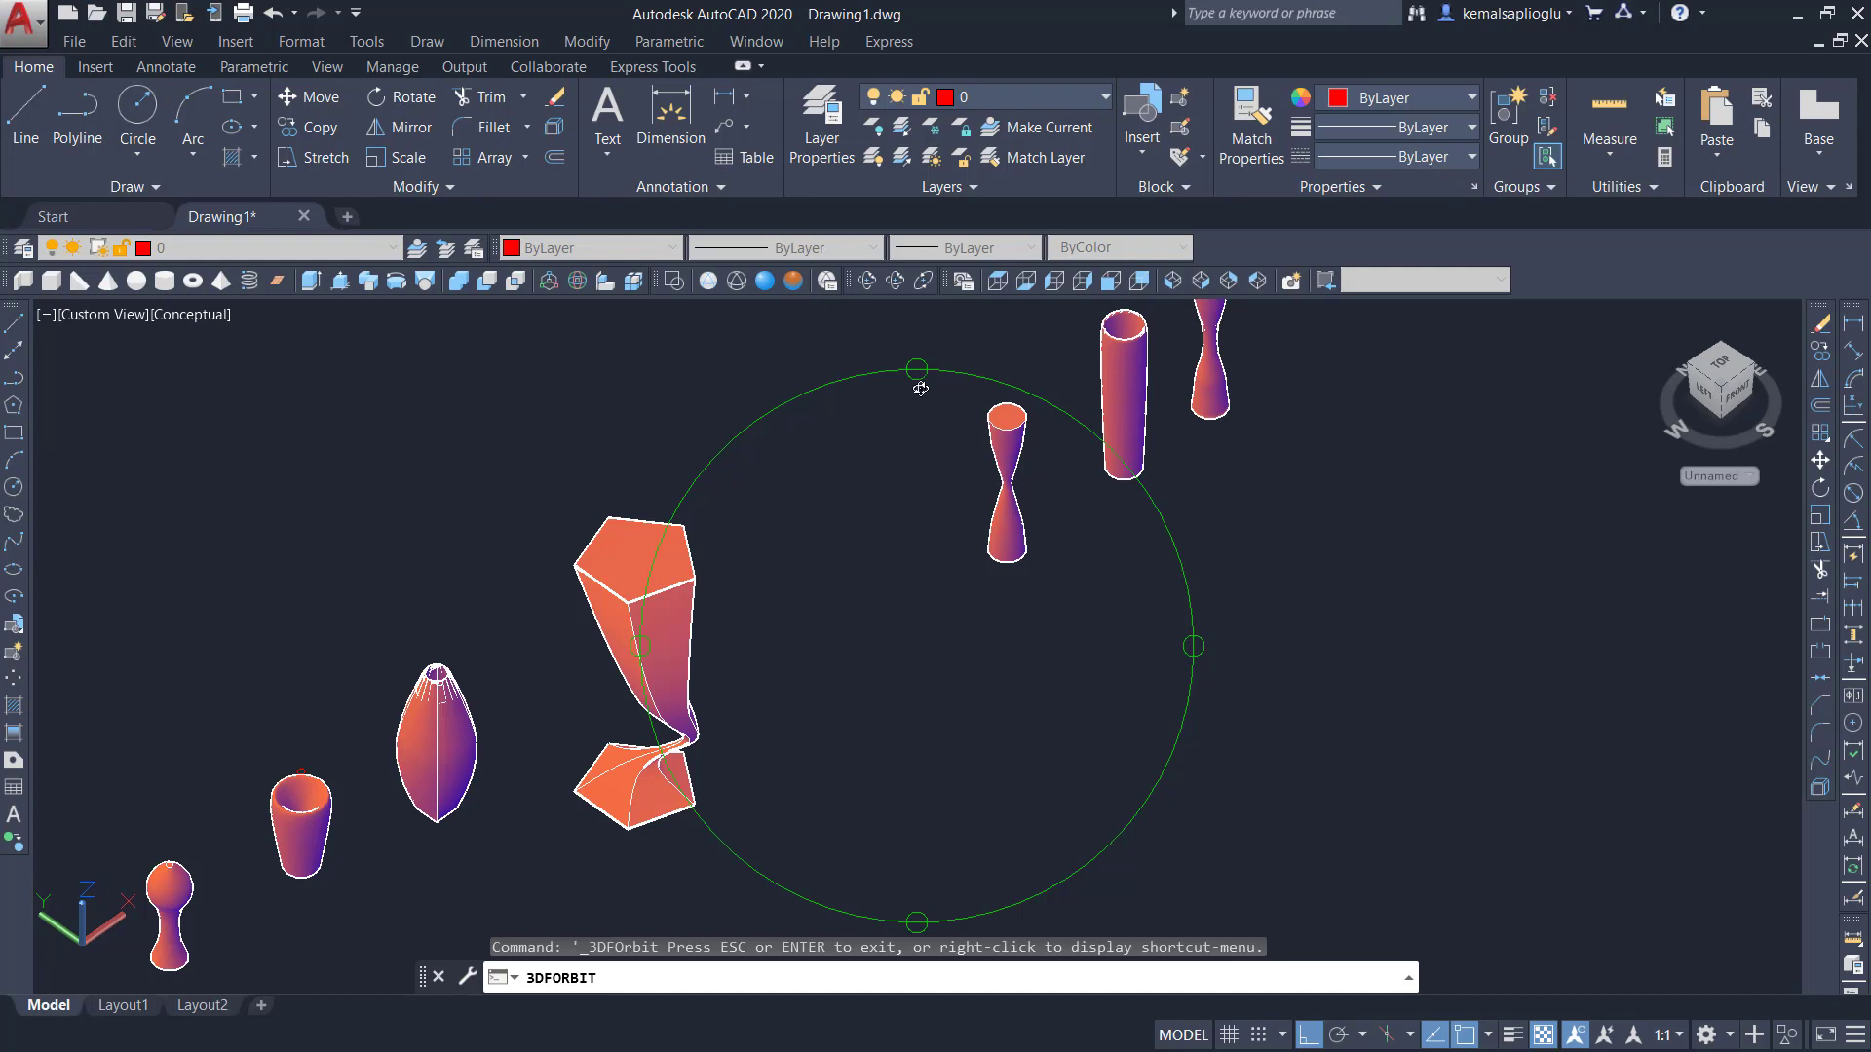
Step: Tilt the row of vases, then set them spinning with 3D Continuous Orbit
mouse_move(916, 370)
mouse_down()
mouse_move(919, 501)
mouse_move(956, 384)
mouse_move(1043, 543)
mouse_move(639, 332)
mouse_up()
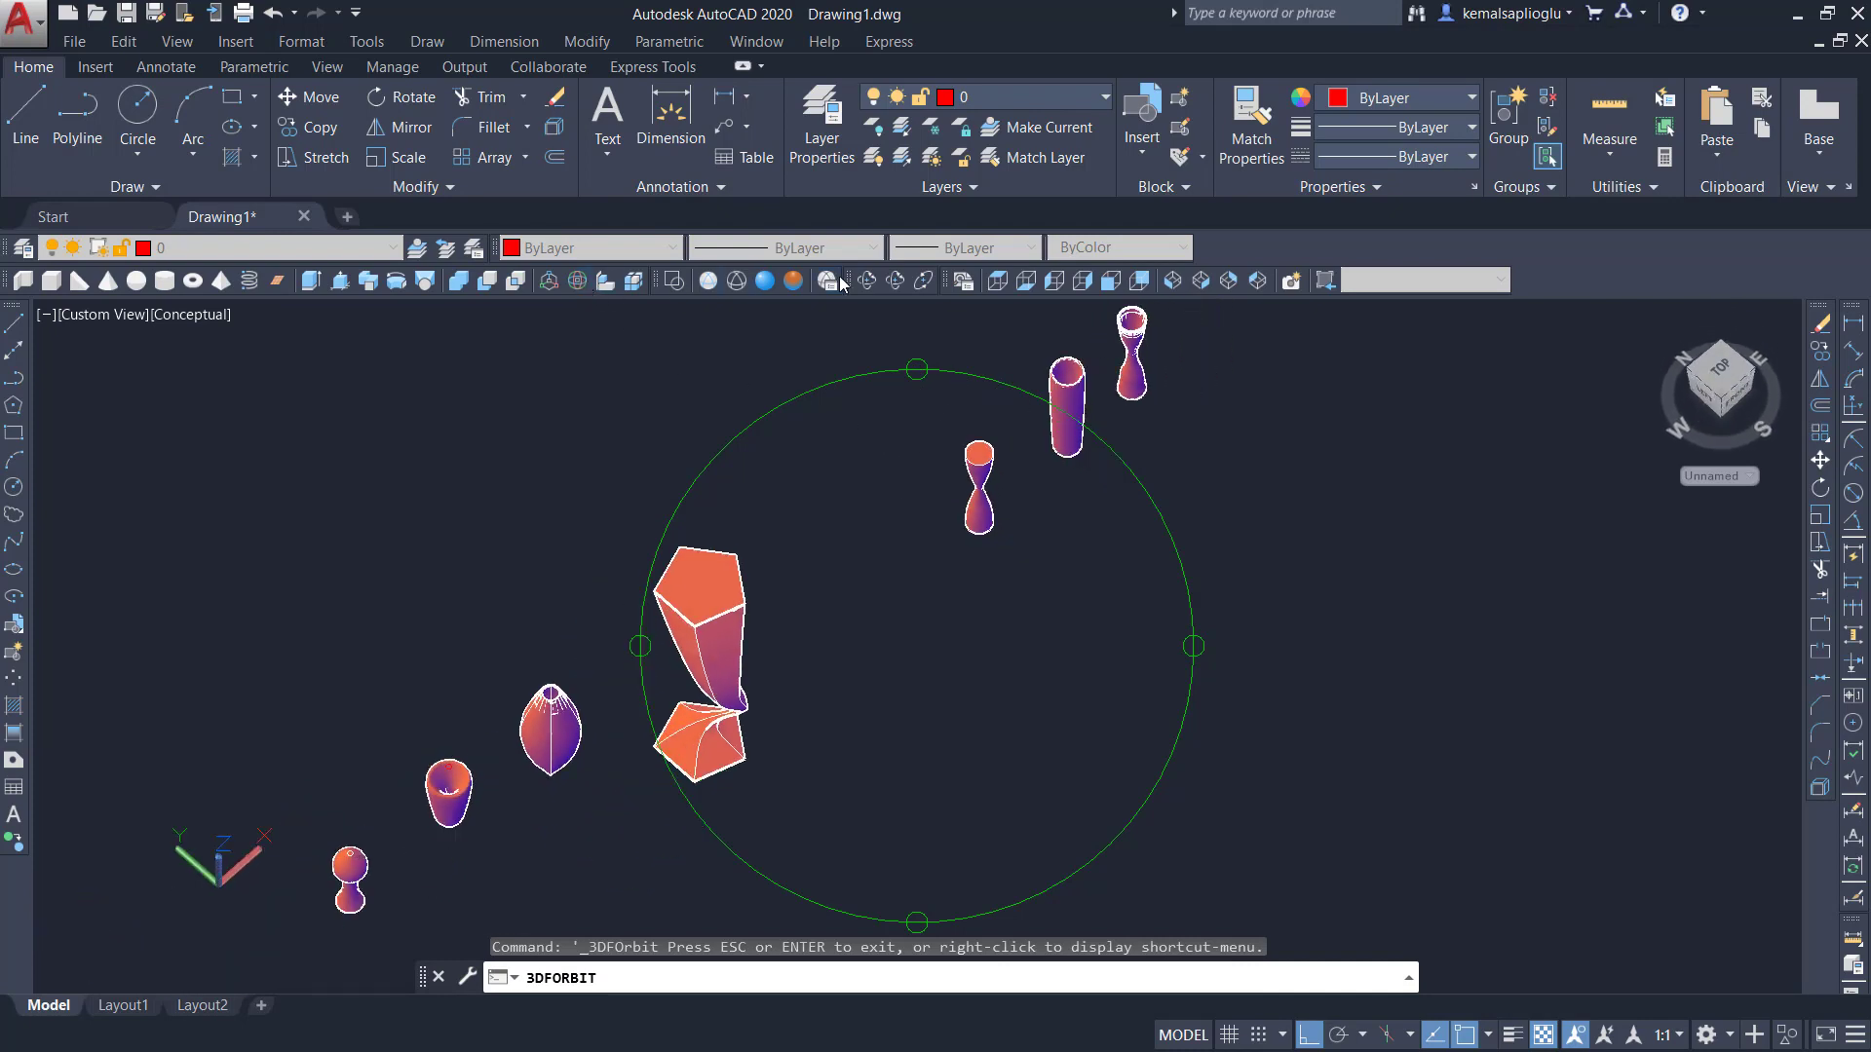
click(922, 280)
drag(1177, 612, 793, 731)
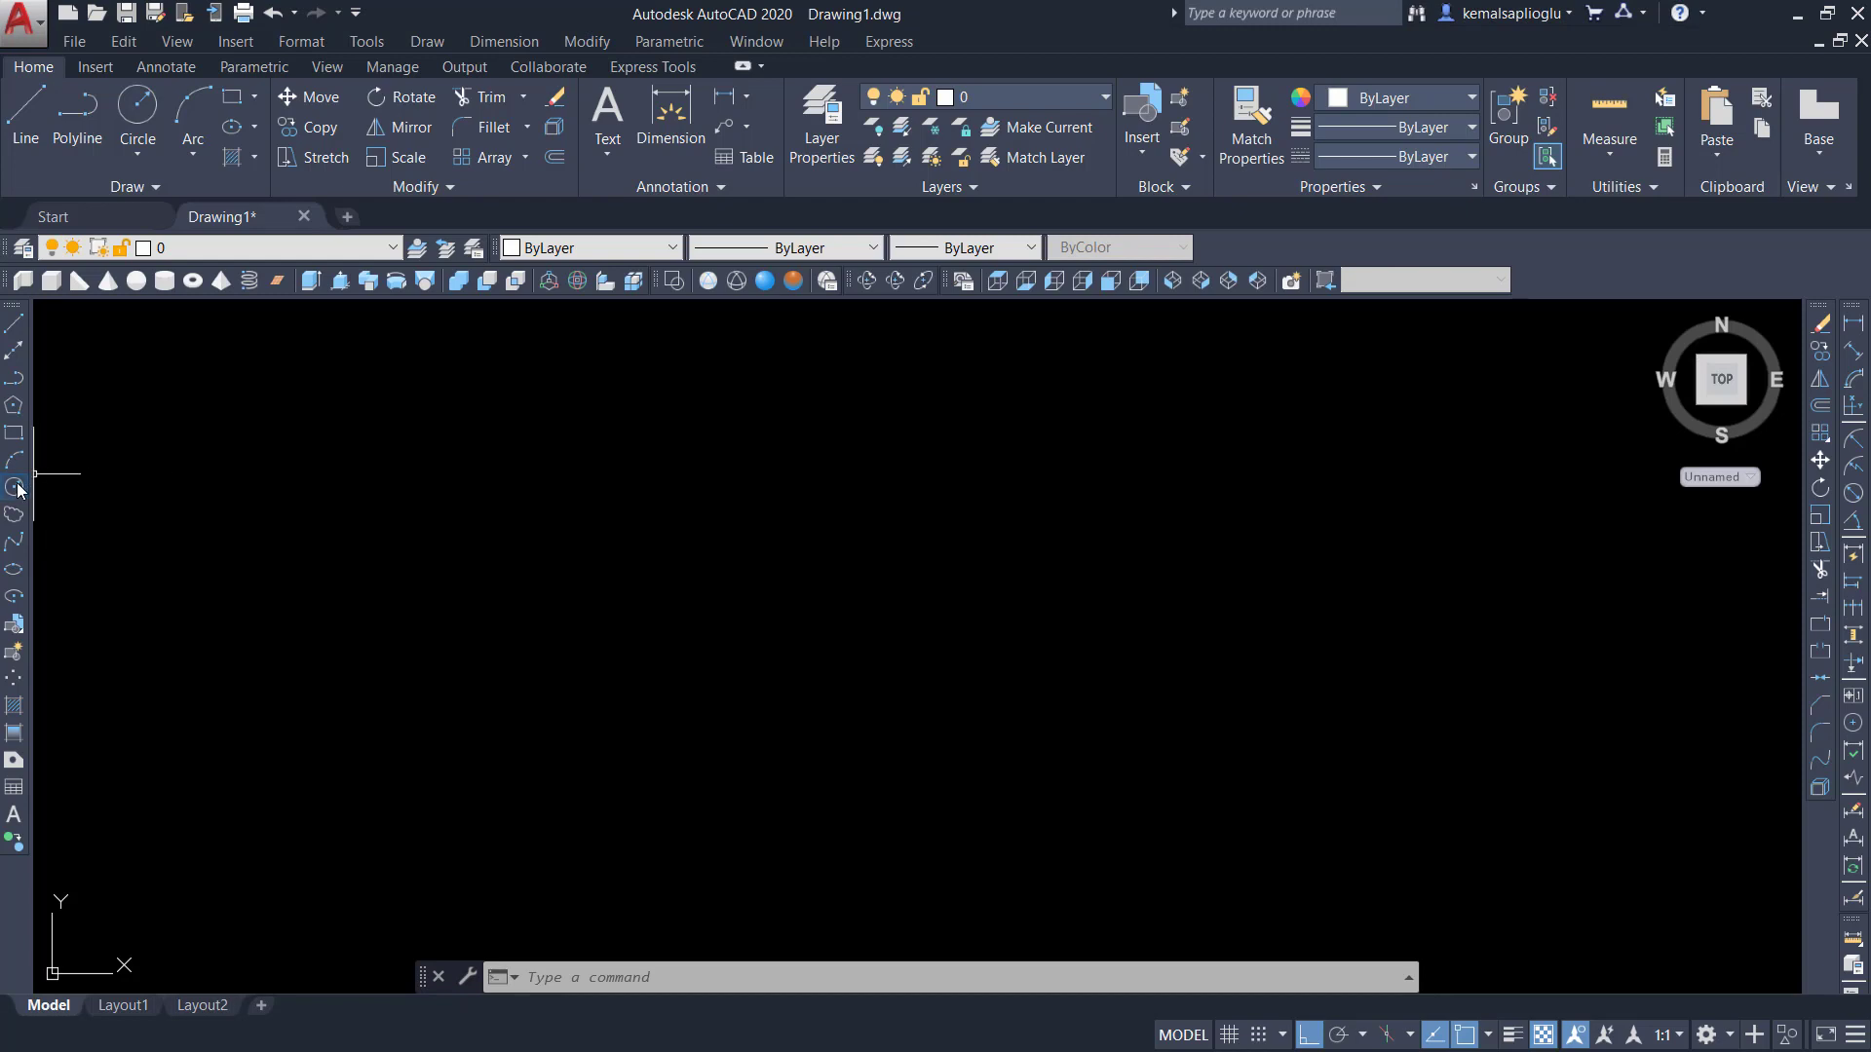
Step: Draw a circle of radius 100
click(13, 486)
click(681, 776)
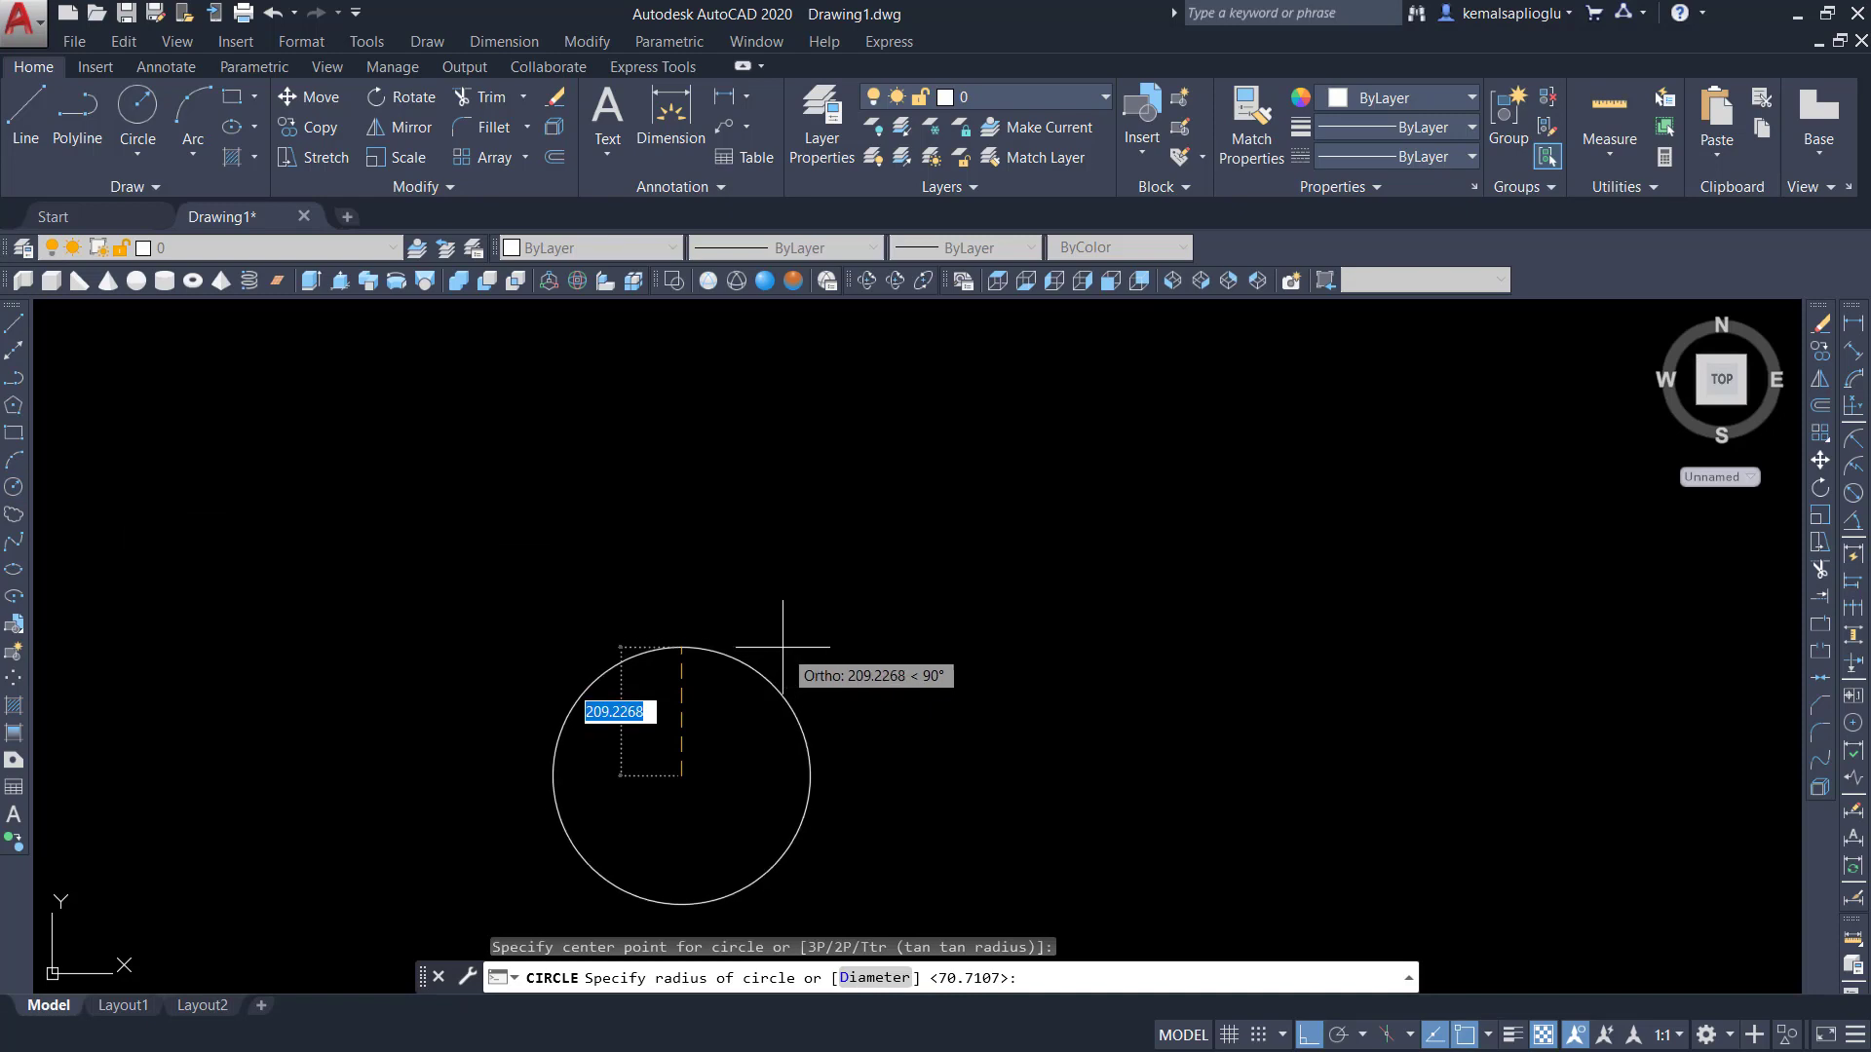
text(100)
key(Return)
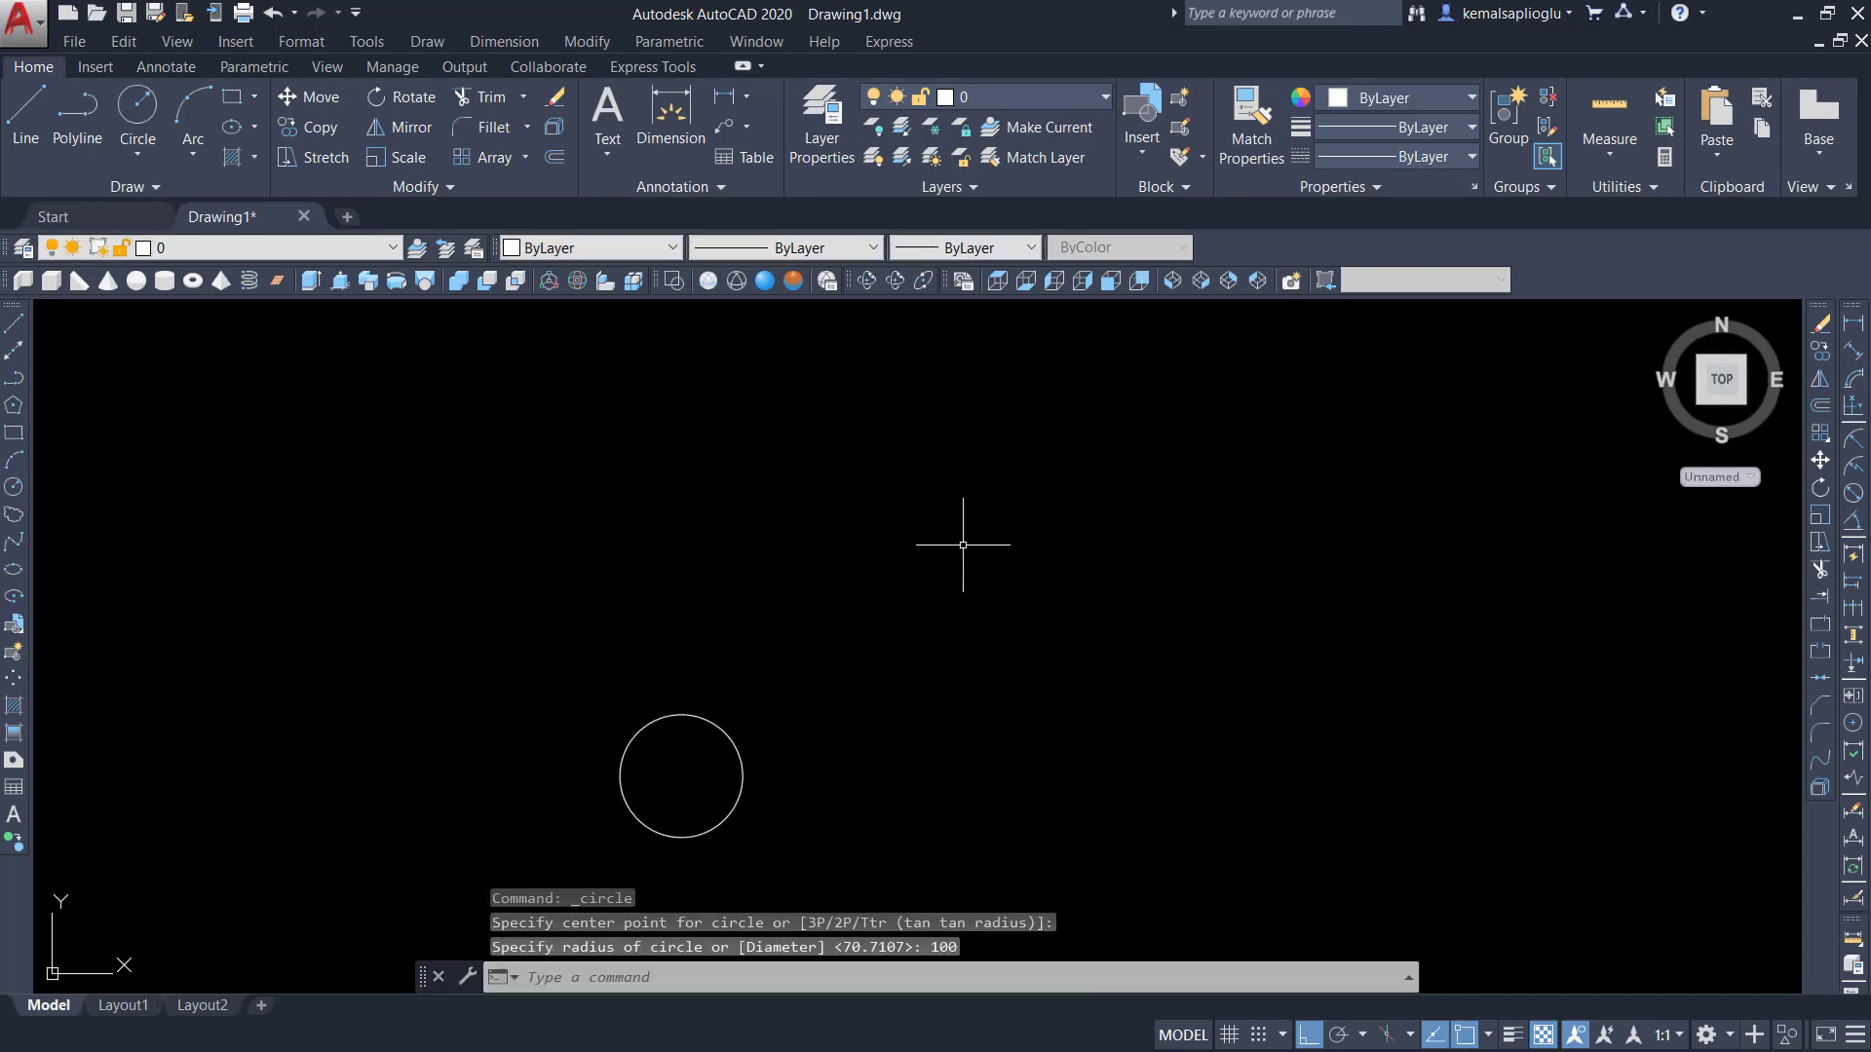
Step: Switch to SW Isometric view with Conceptual shading and frame the circle
click(1174, 282)
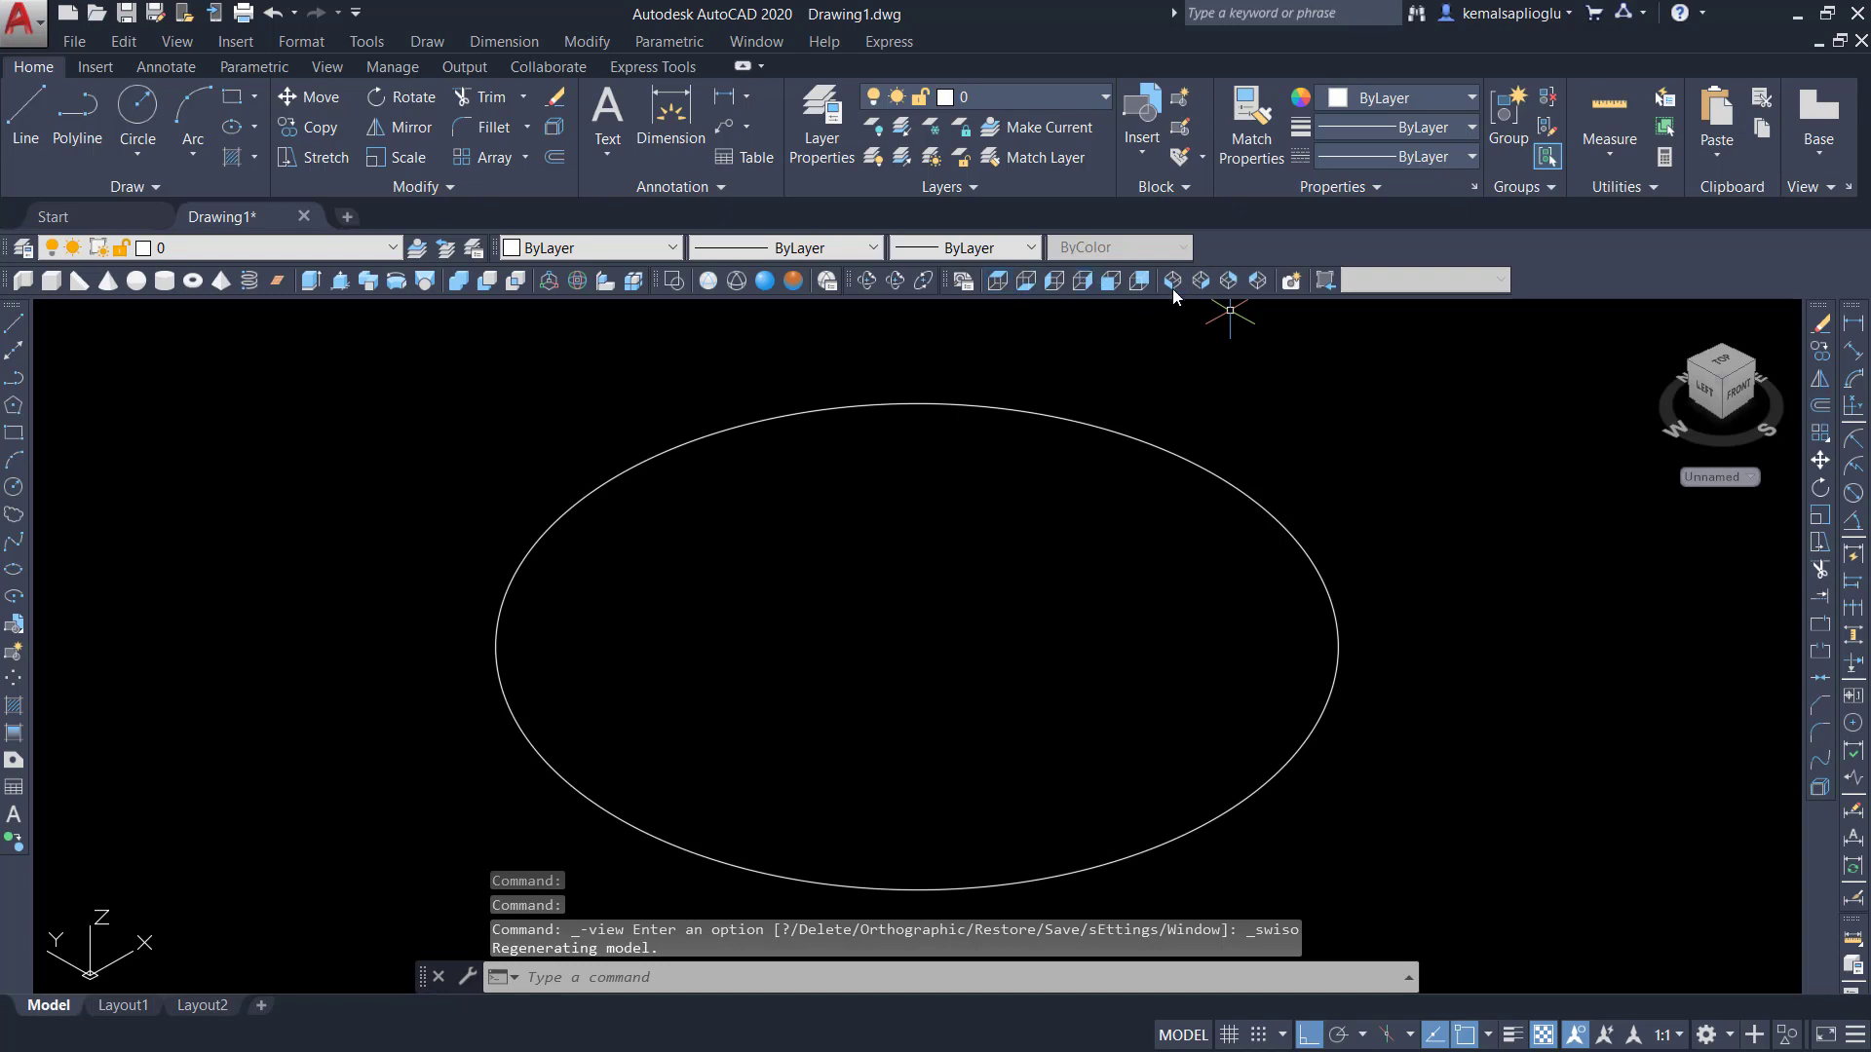
click(794, 284)
scroll(1095, 473, down, 3)
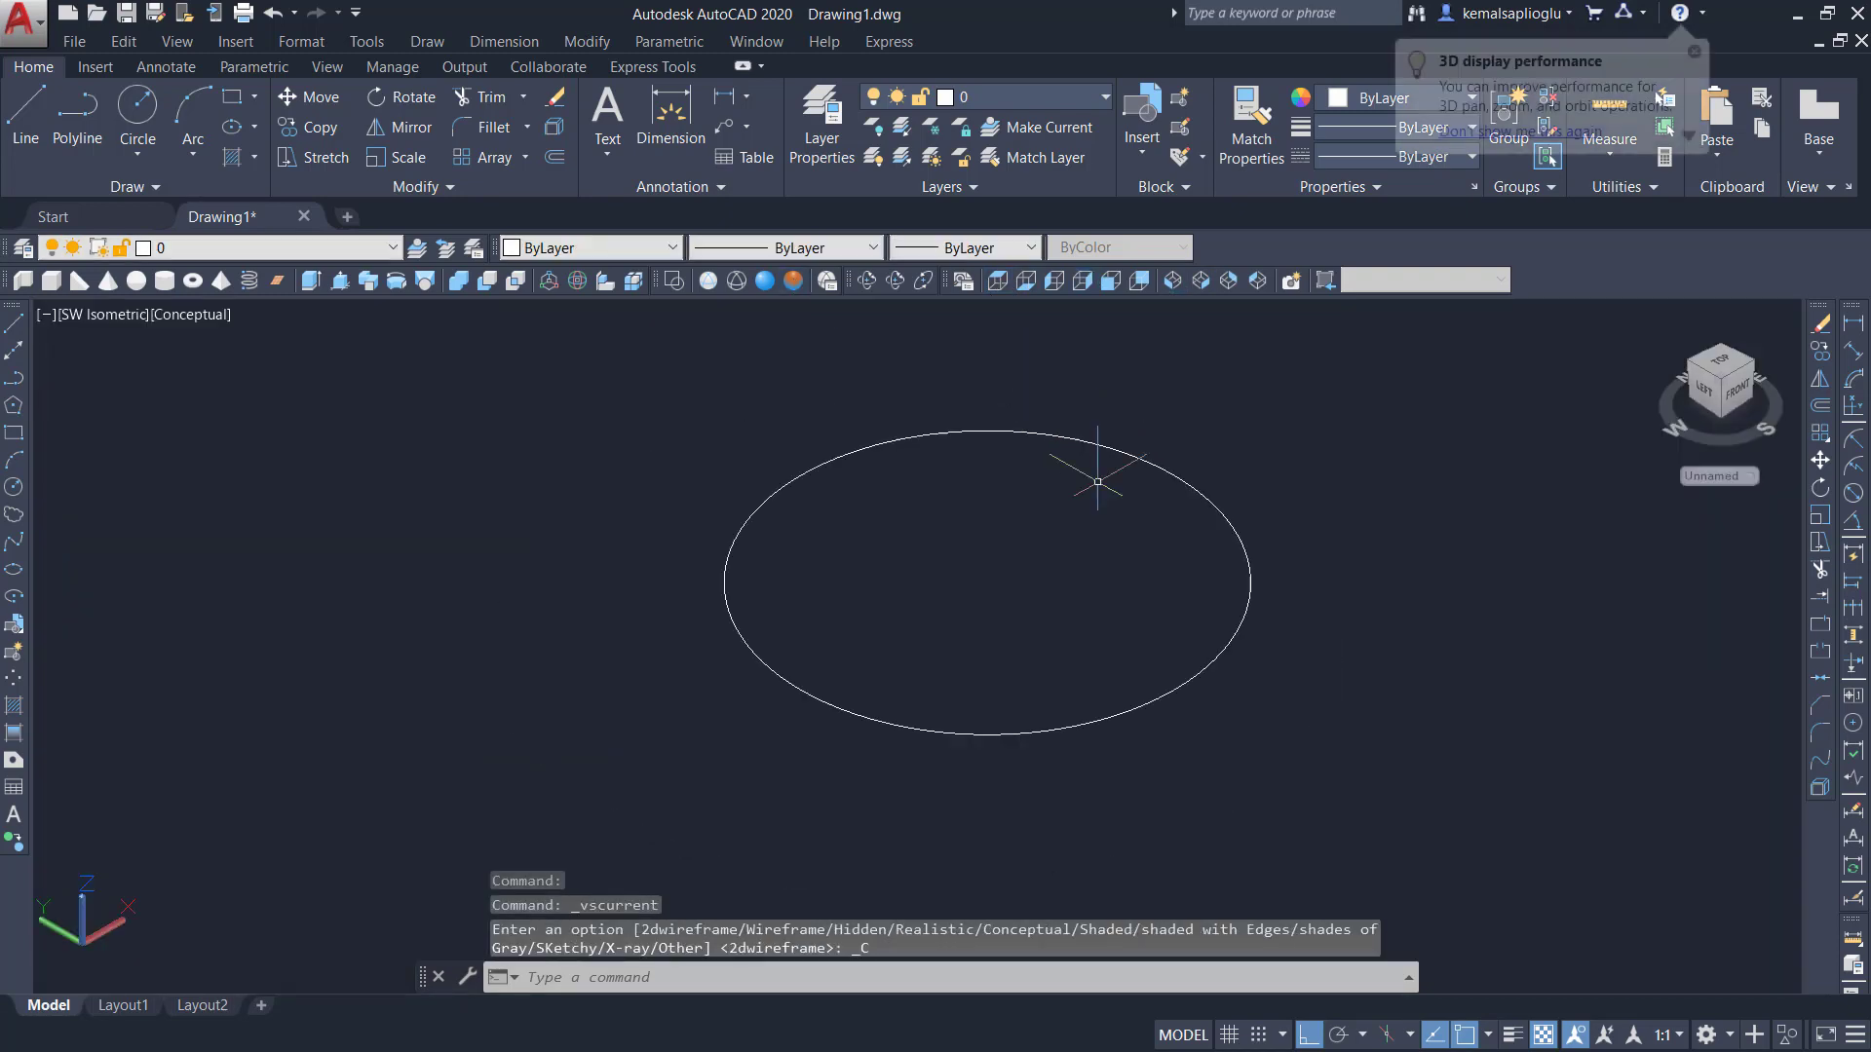
mouse_move(1095, 497)
middle_down()
mouse_move(732, 580)
mouse_move(709, 635)
middle_up()
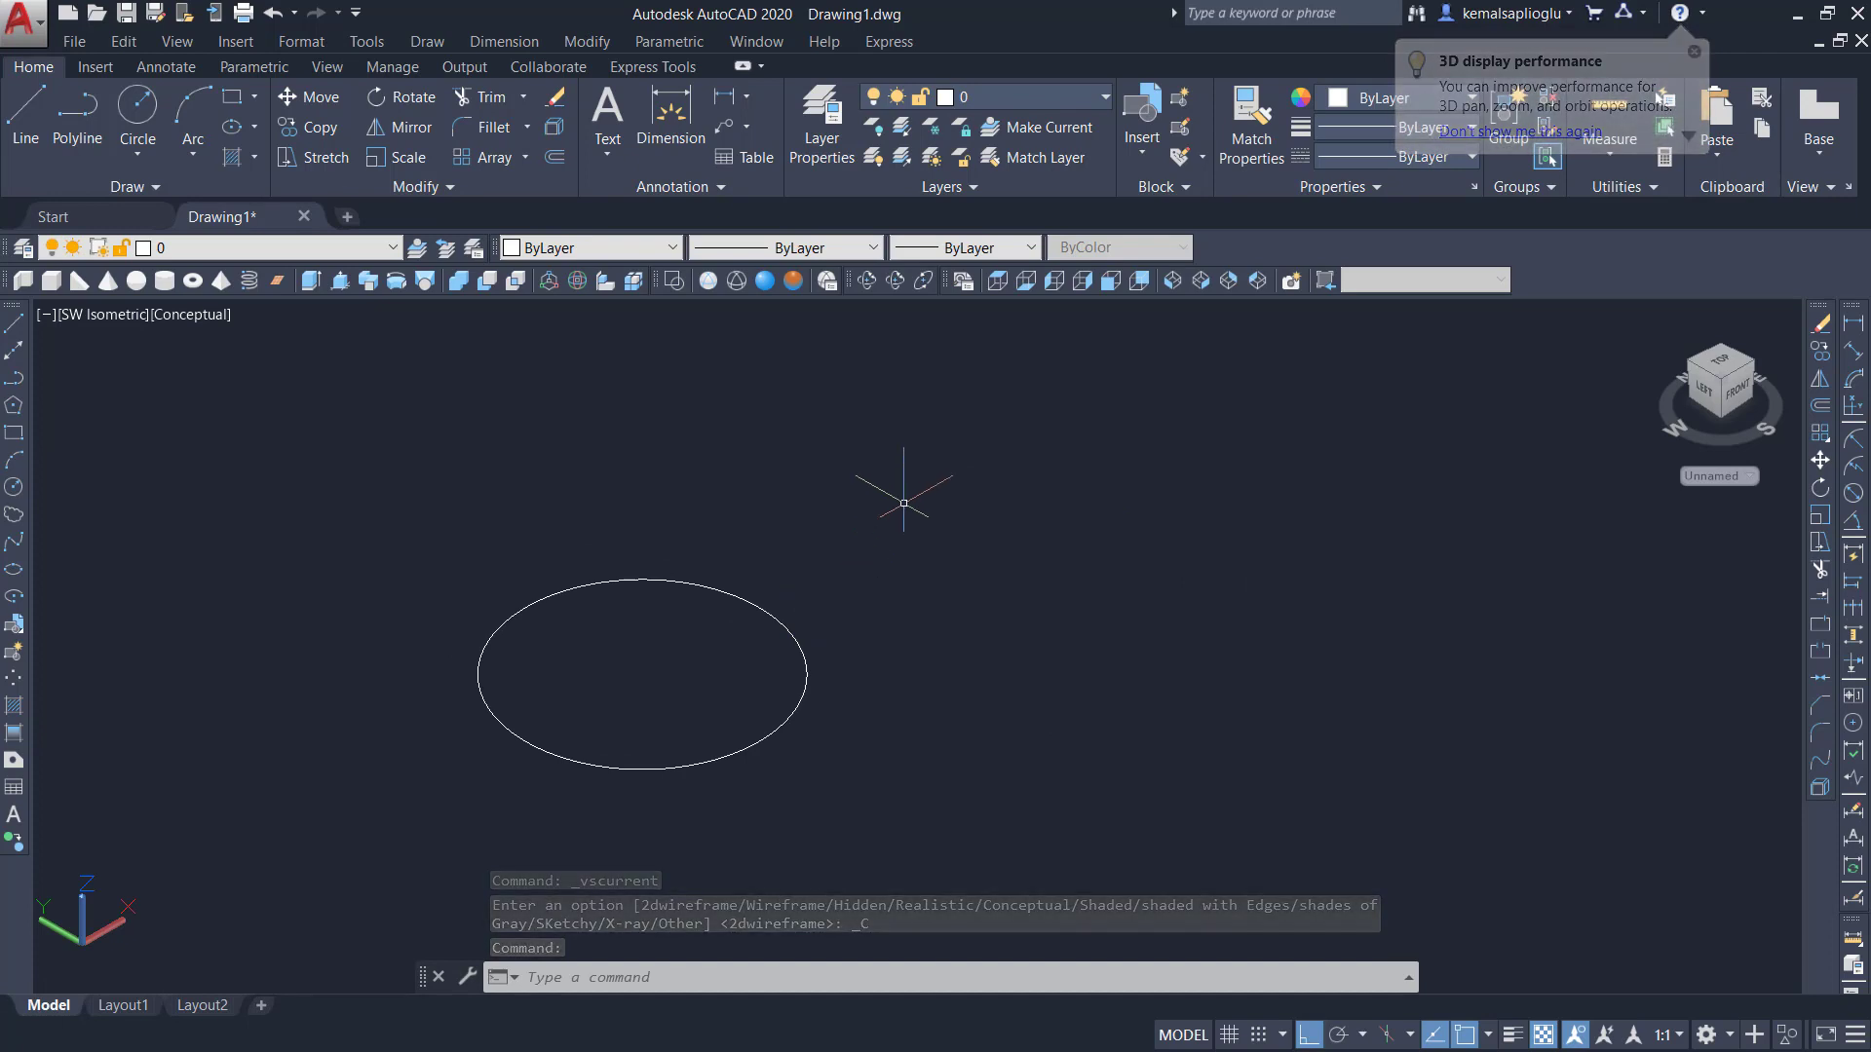
mouse_move(1721, 383)
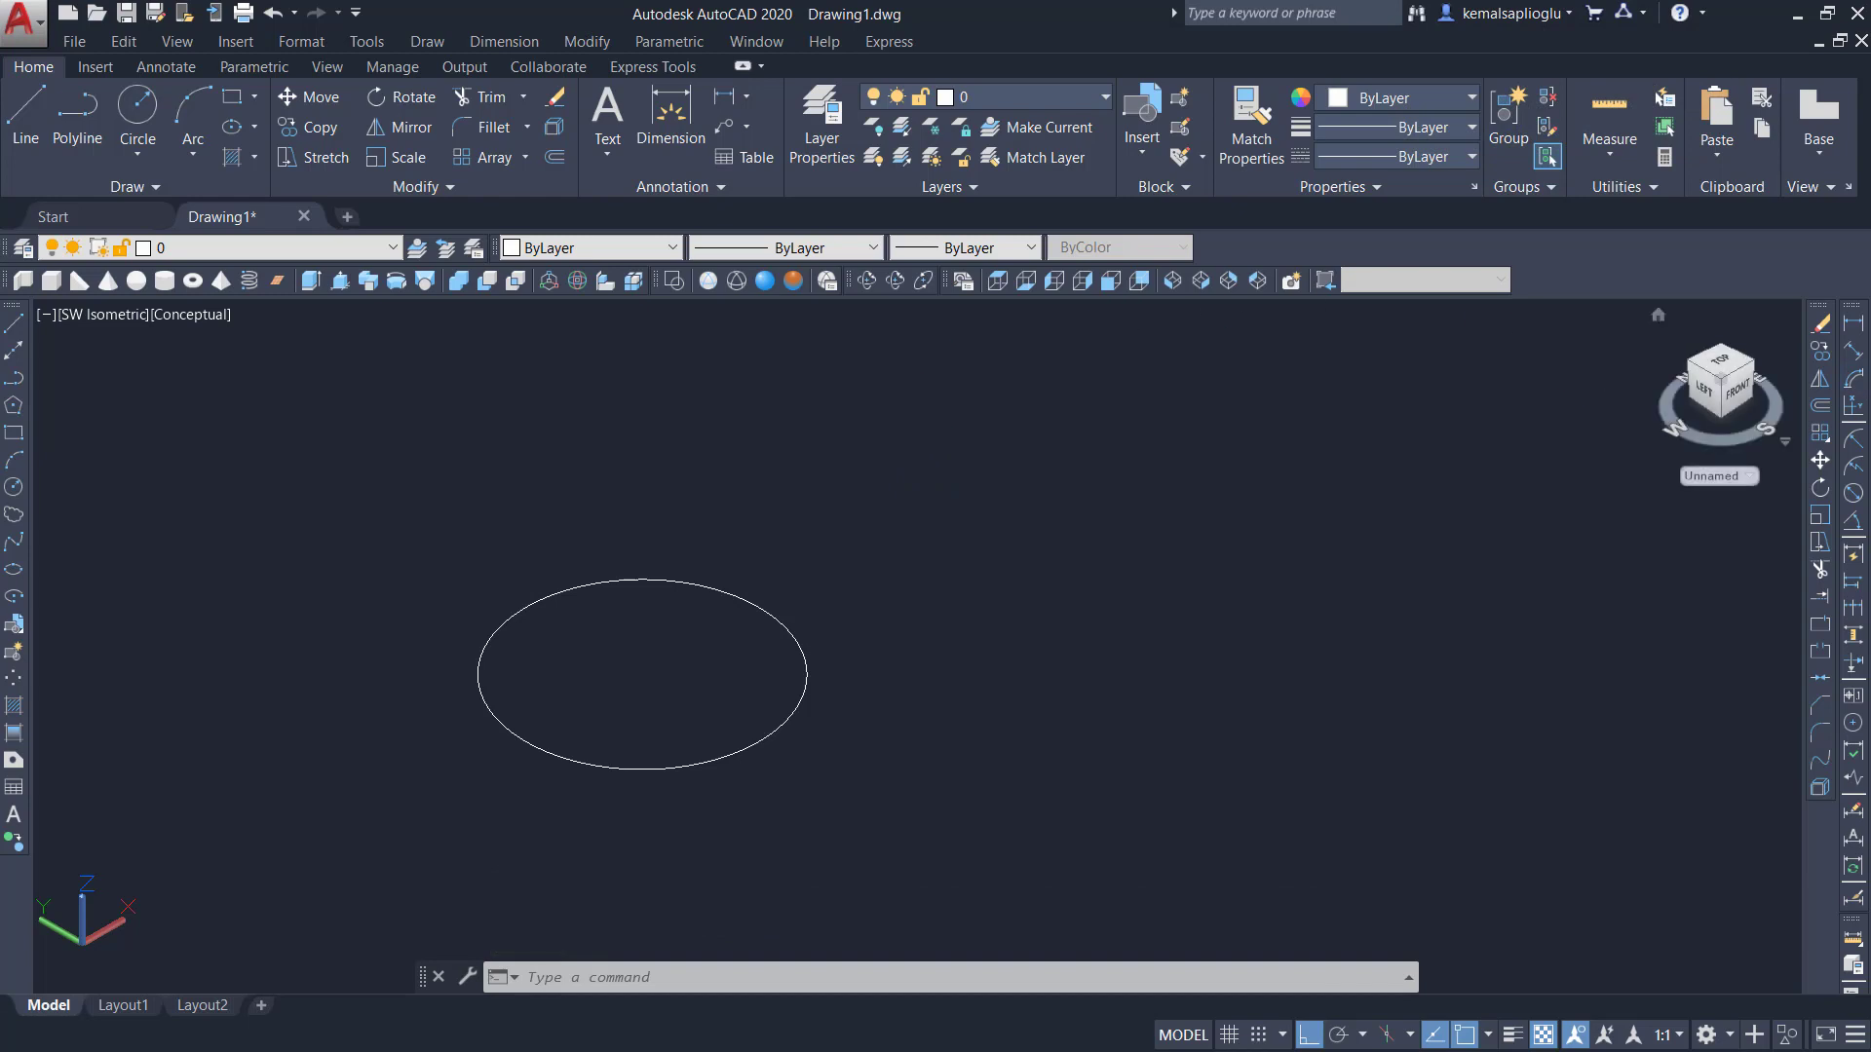
Step: Copy the circle from its centre to 200 units straight up
click(1820, 351)
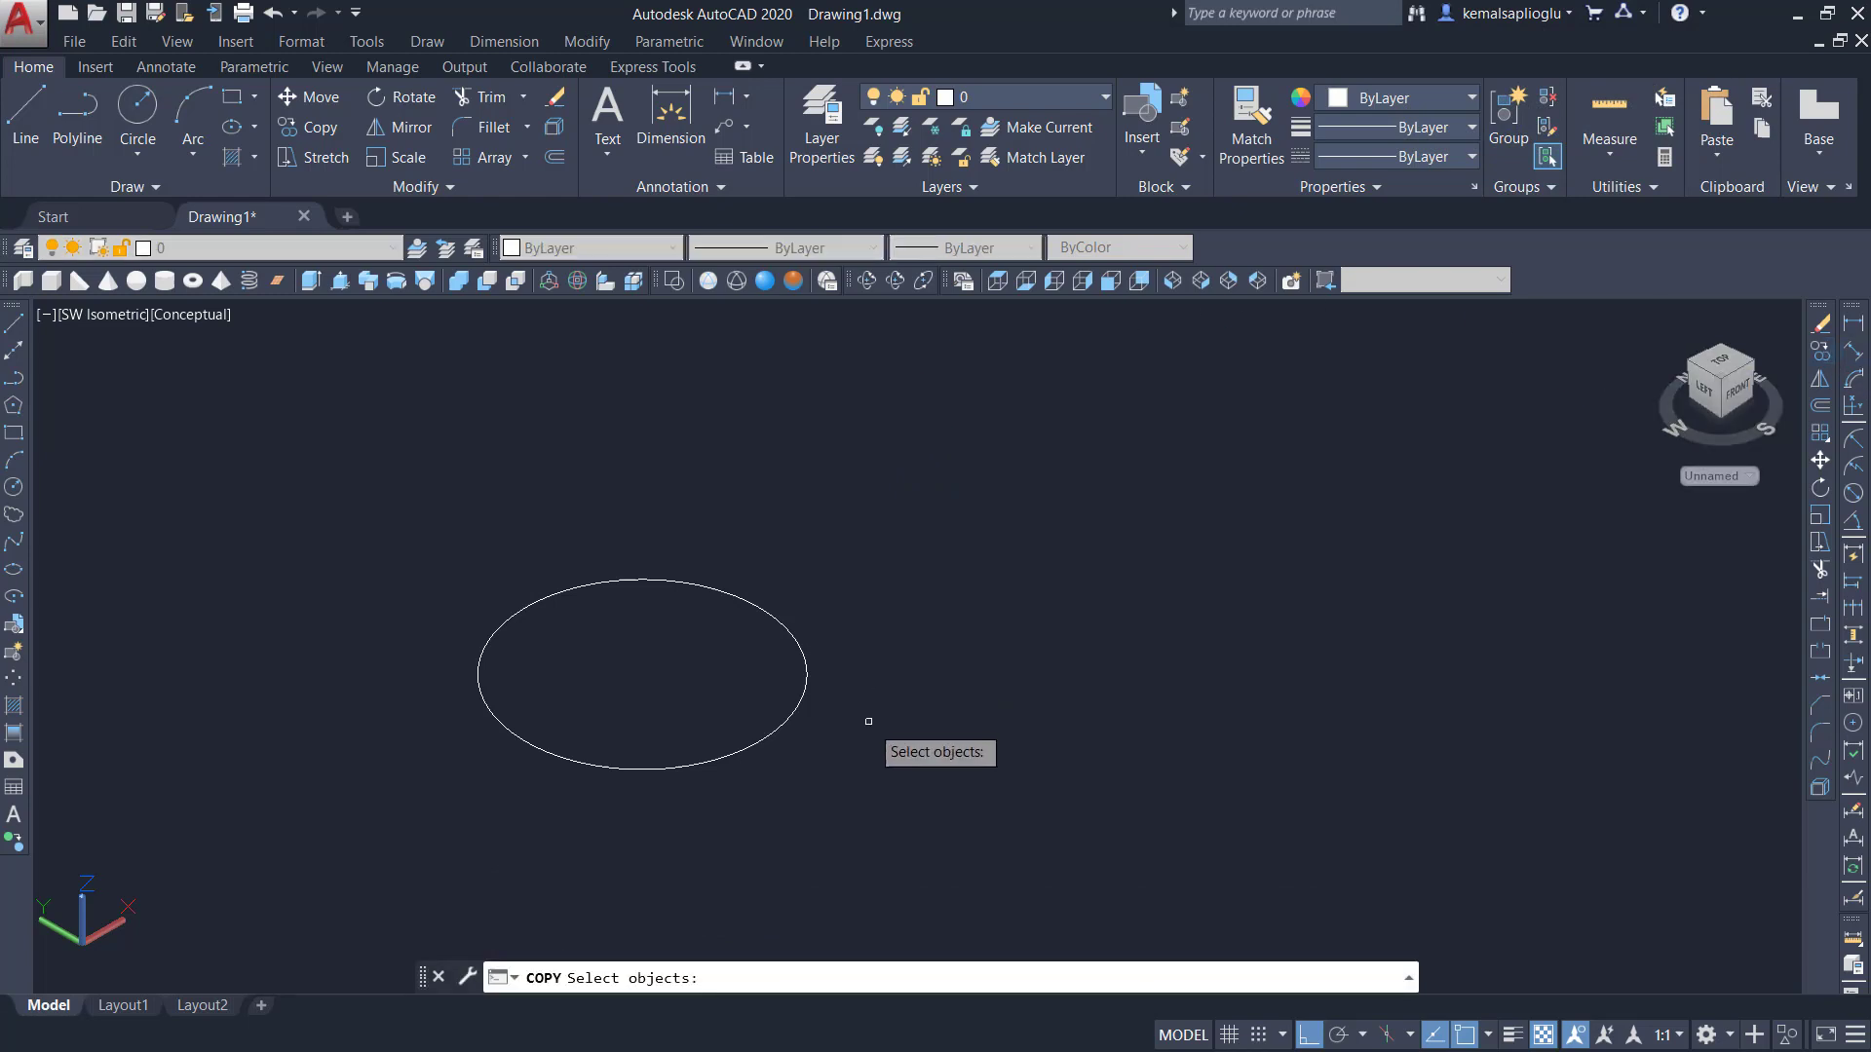
click(787, 719)
scroll(940, 676, down, 4)
scroll(950, 672, down, 2)
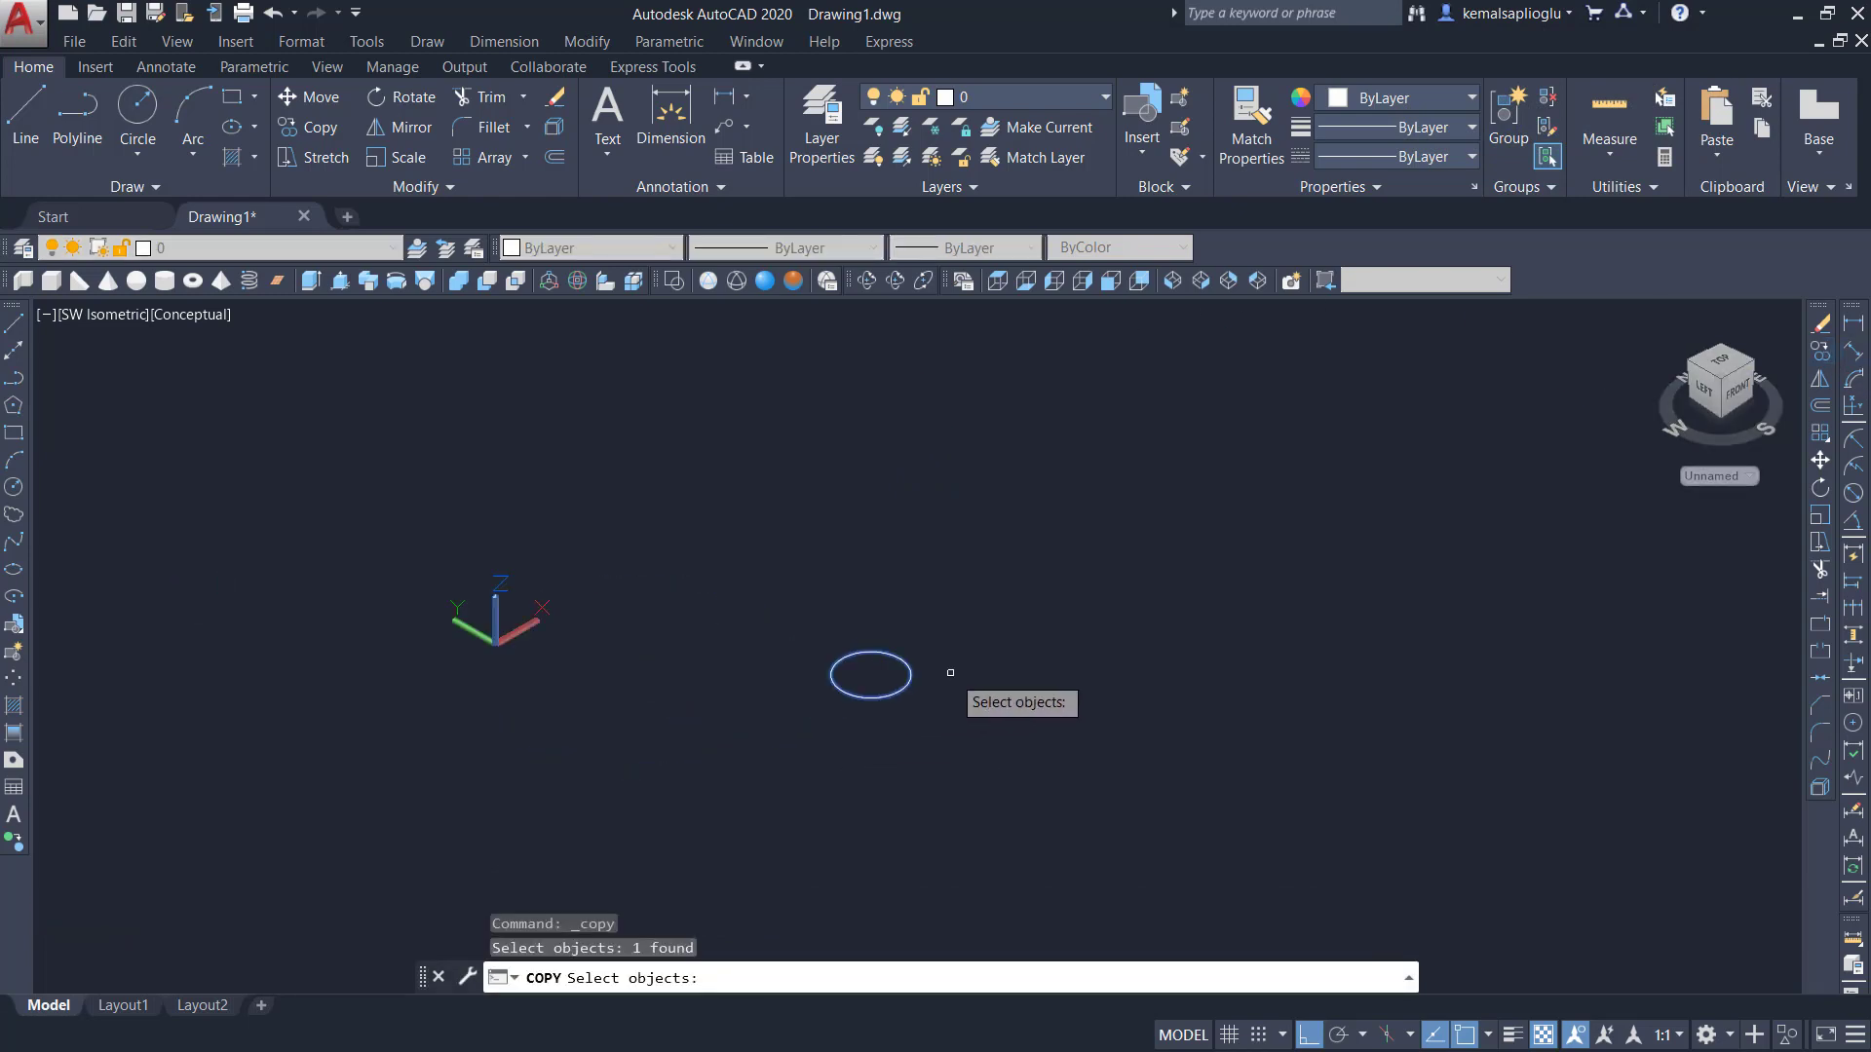
key(Return)
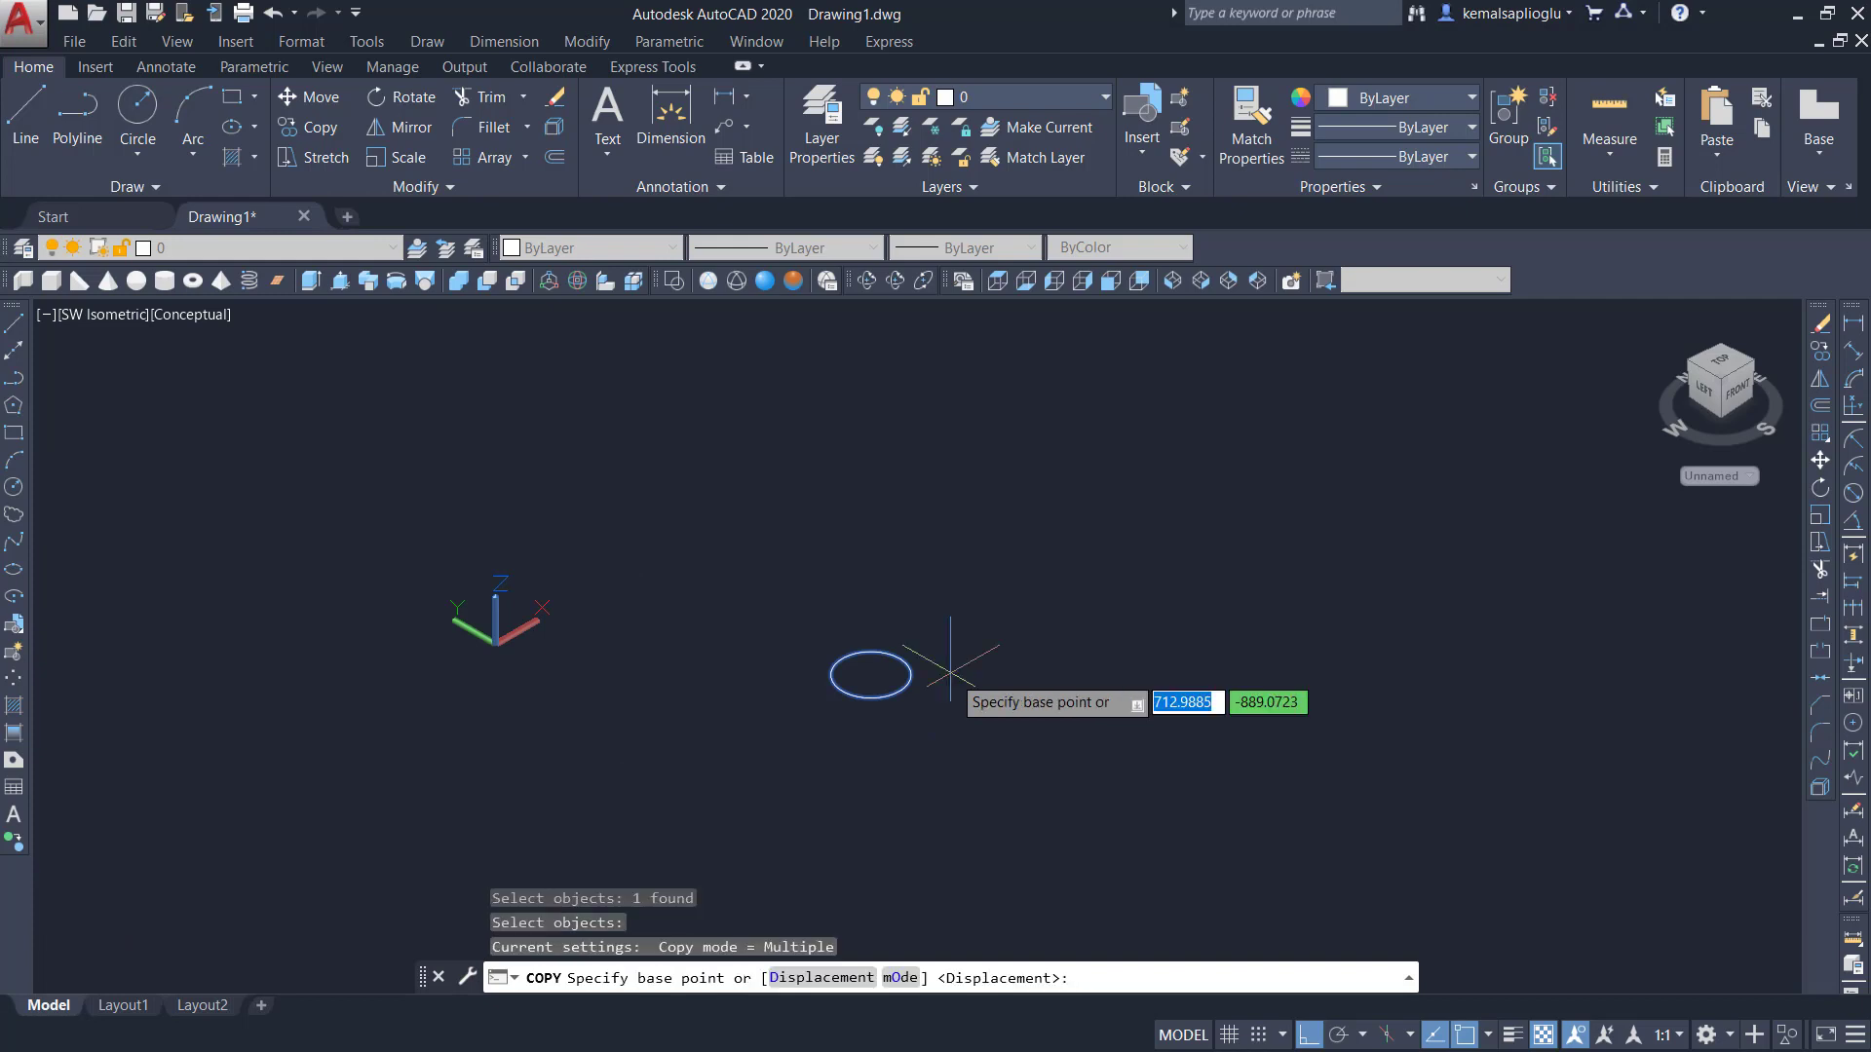
click(870, 673)
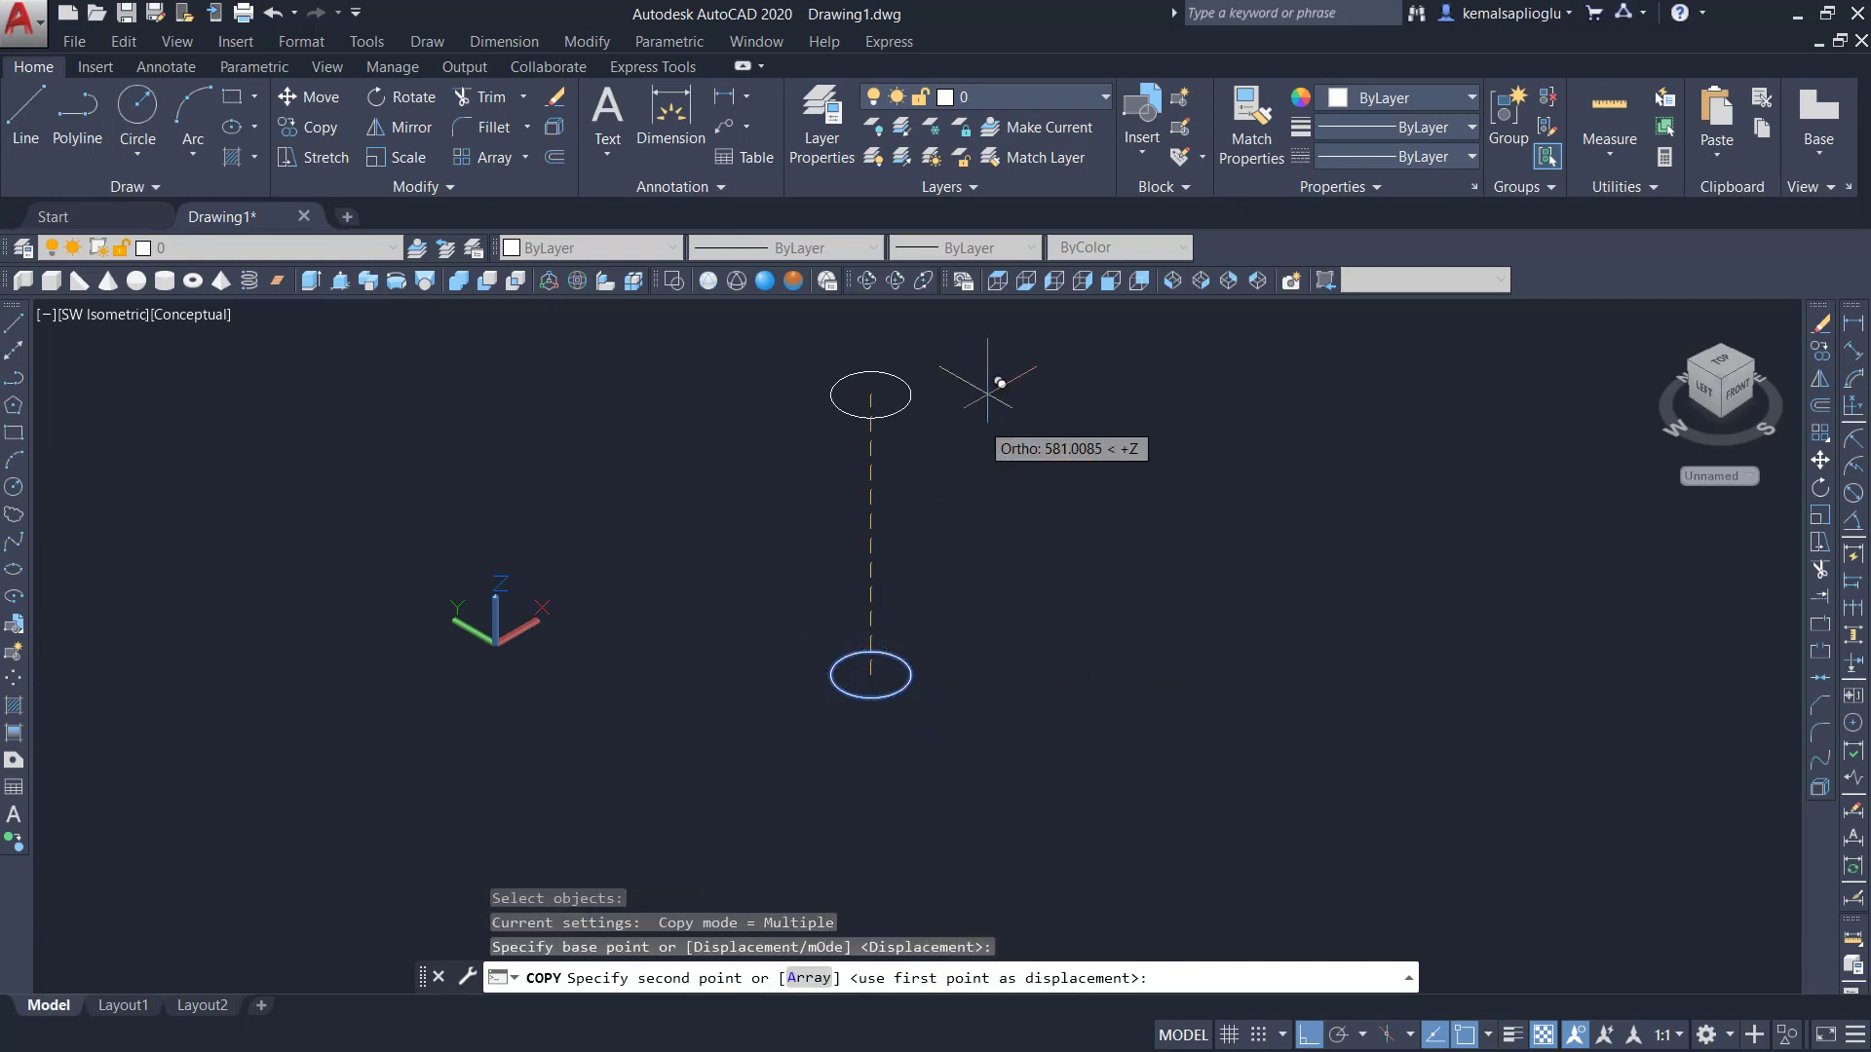
text(200)
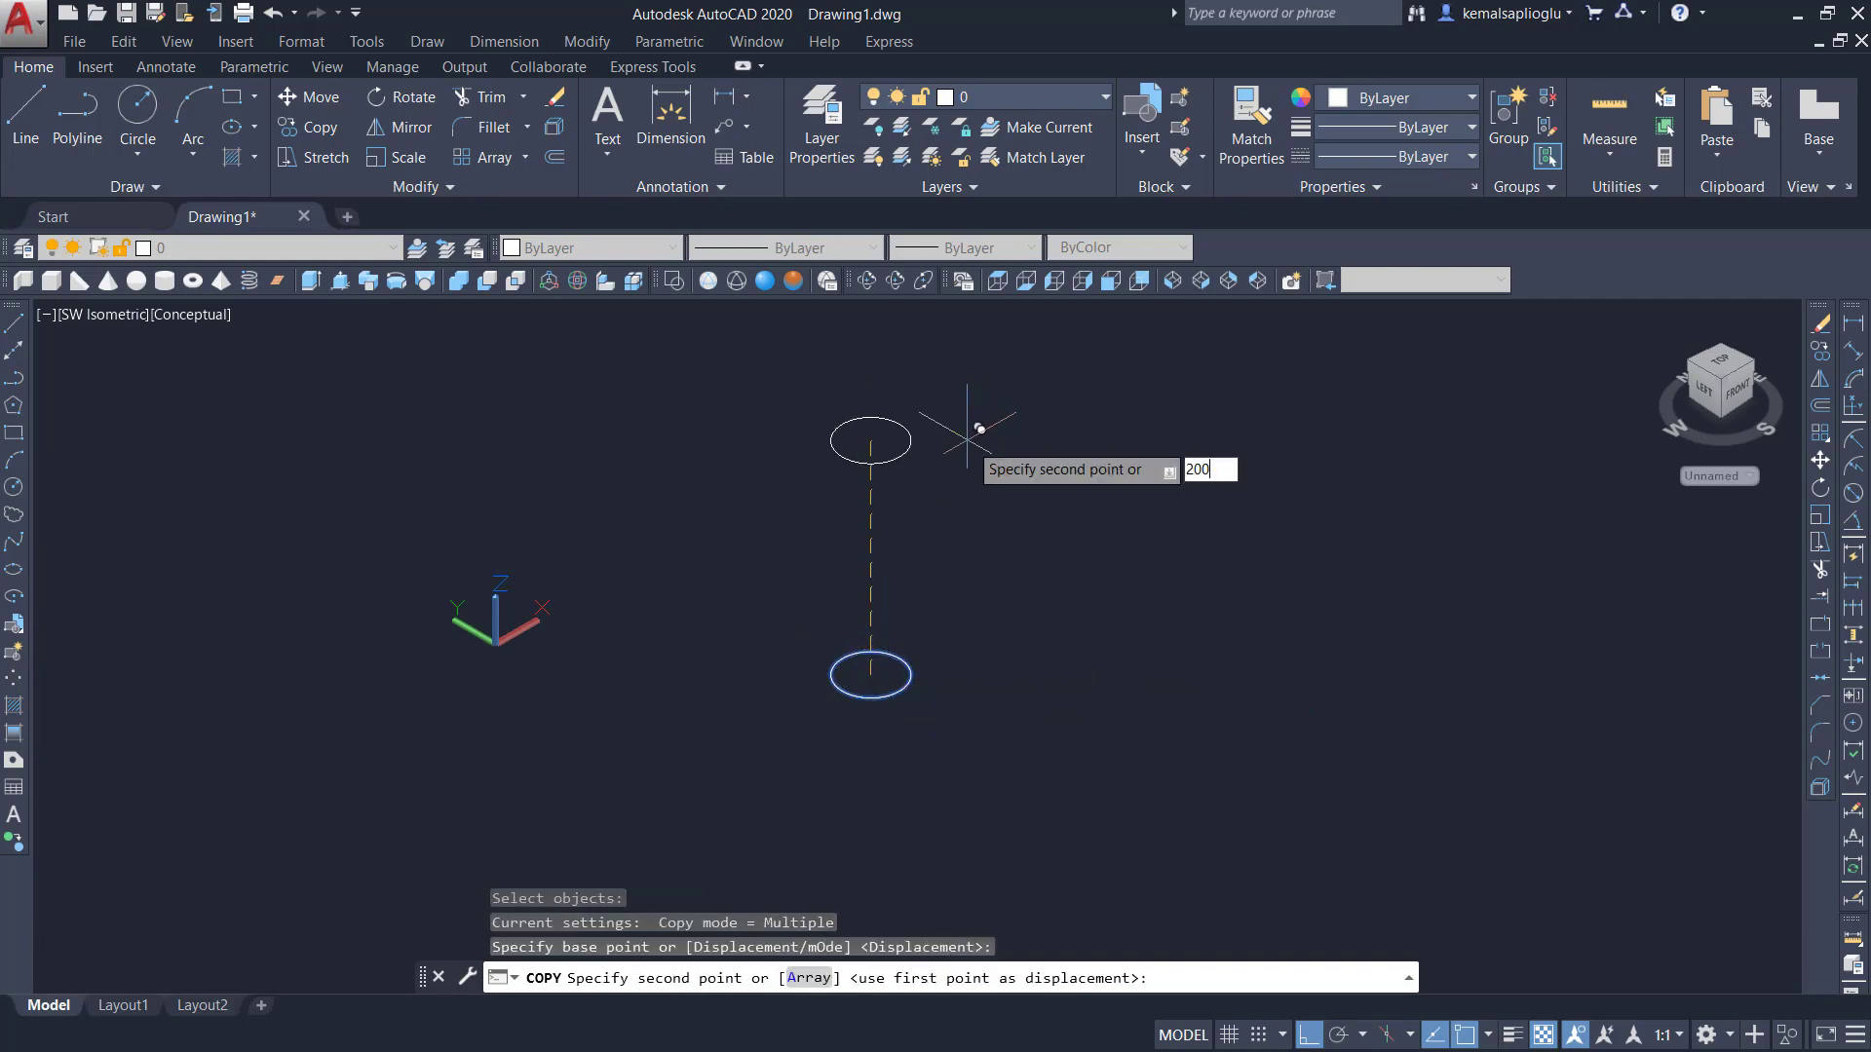
key(Return)
Step: Add more copies at 400, 500 and 700 units up, then recentre the stack
scroll(1099, 414, down, 2)
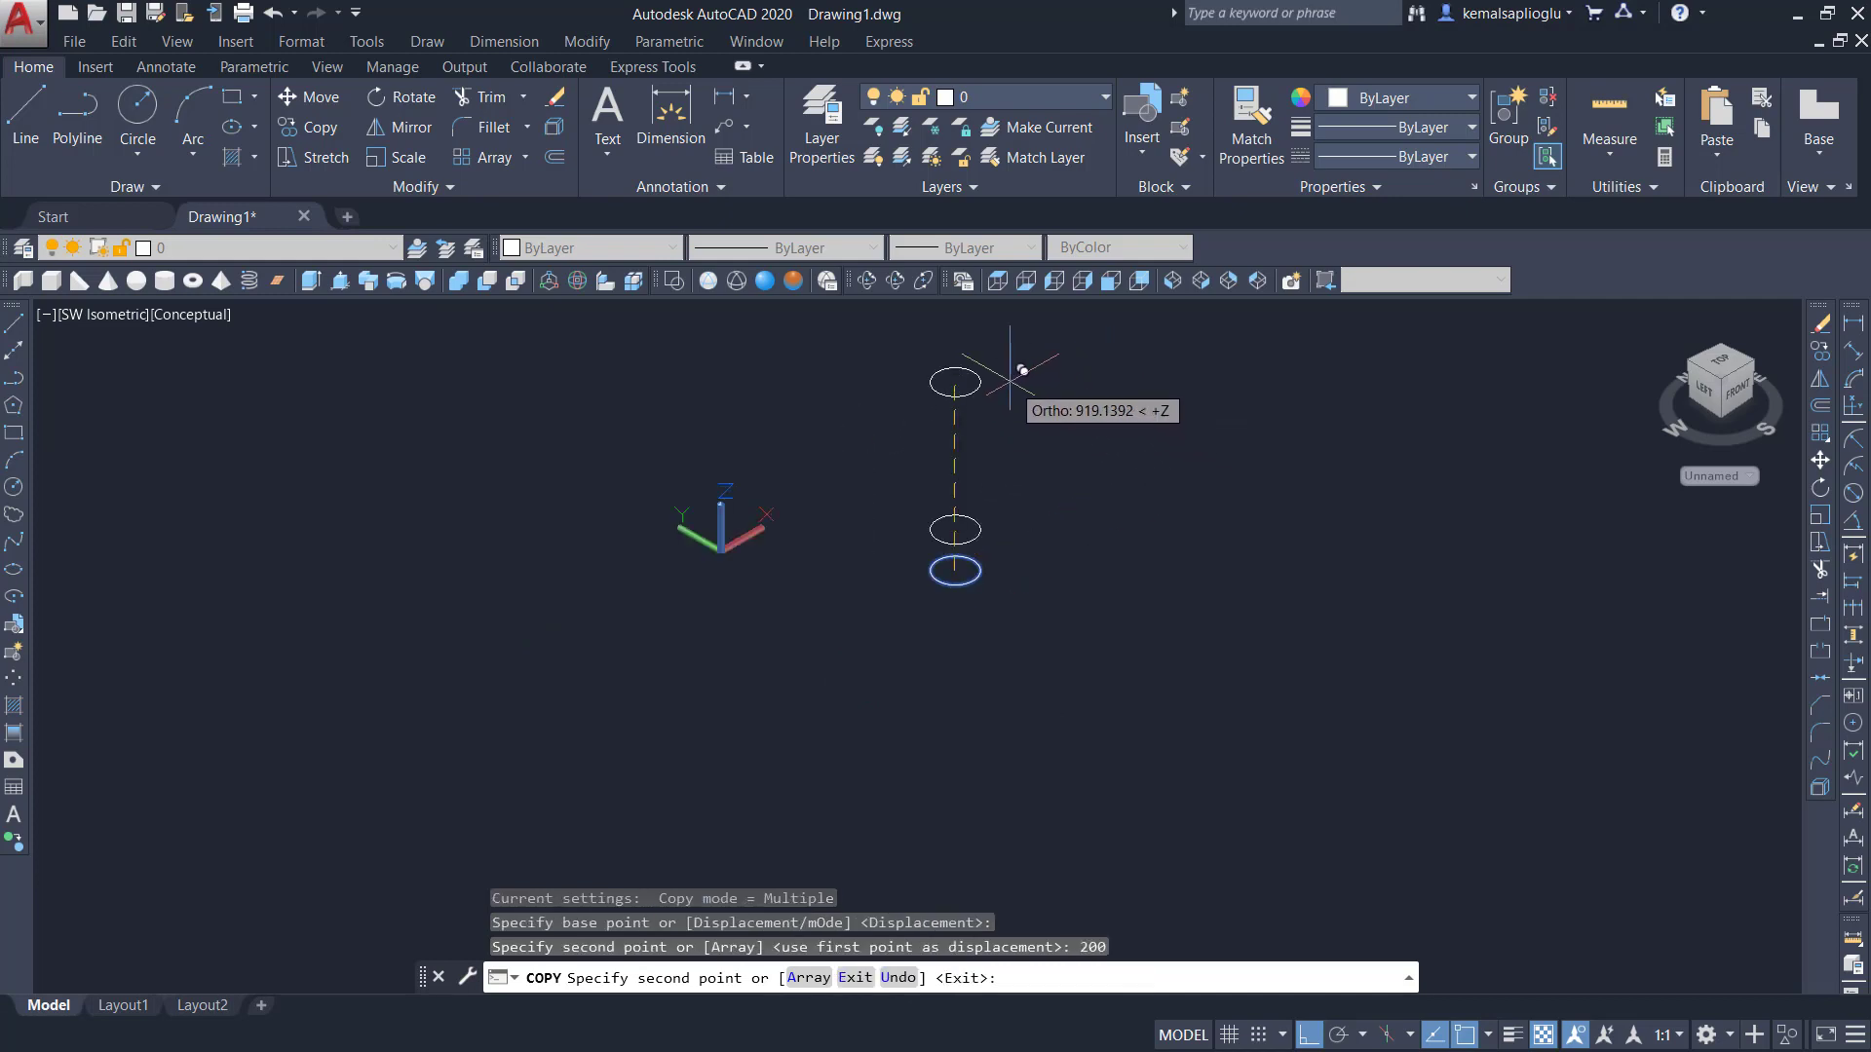
text(400)
key(Return)
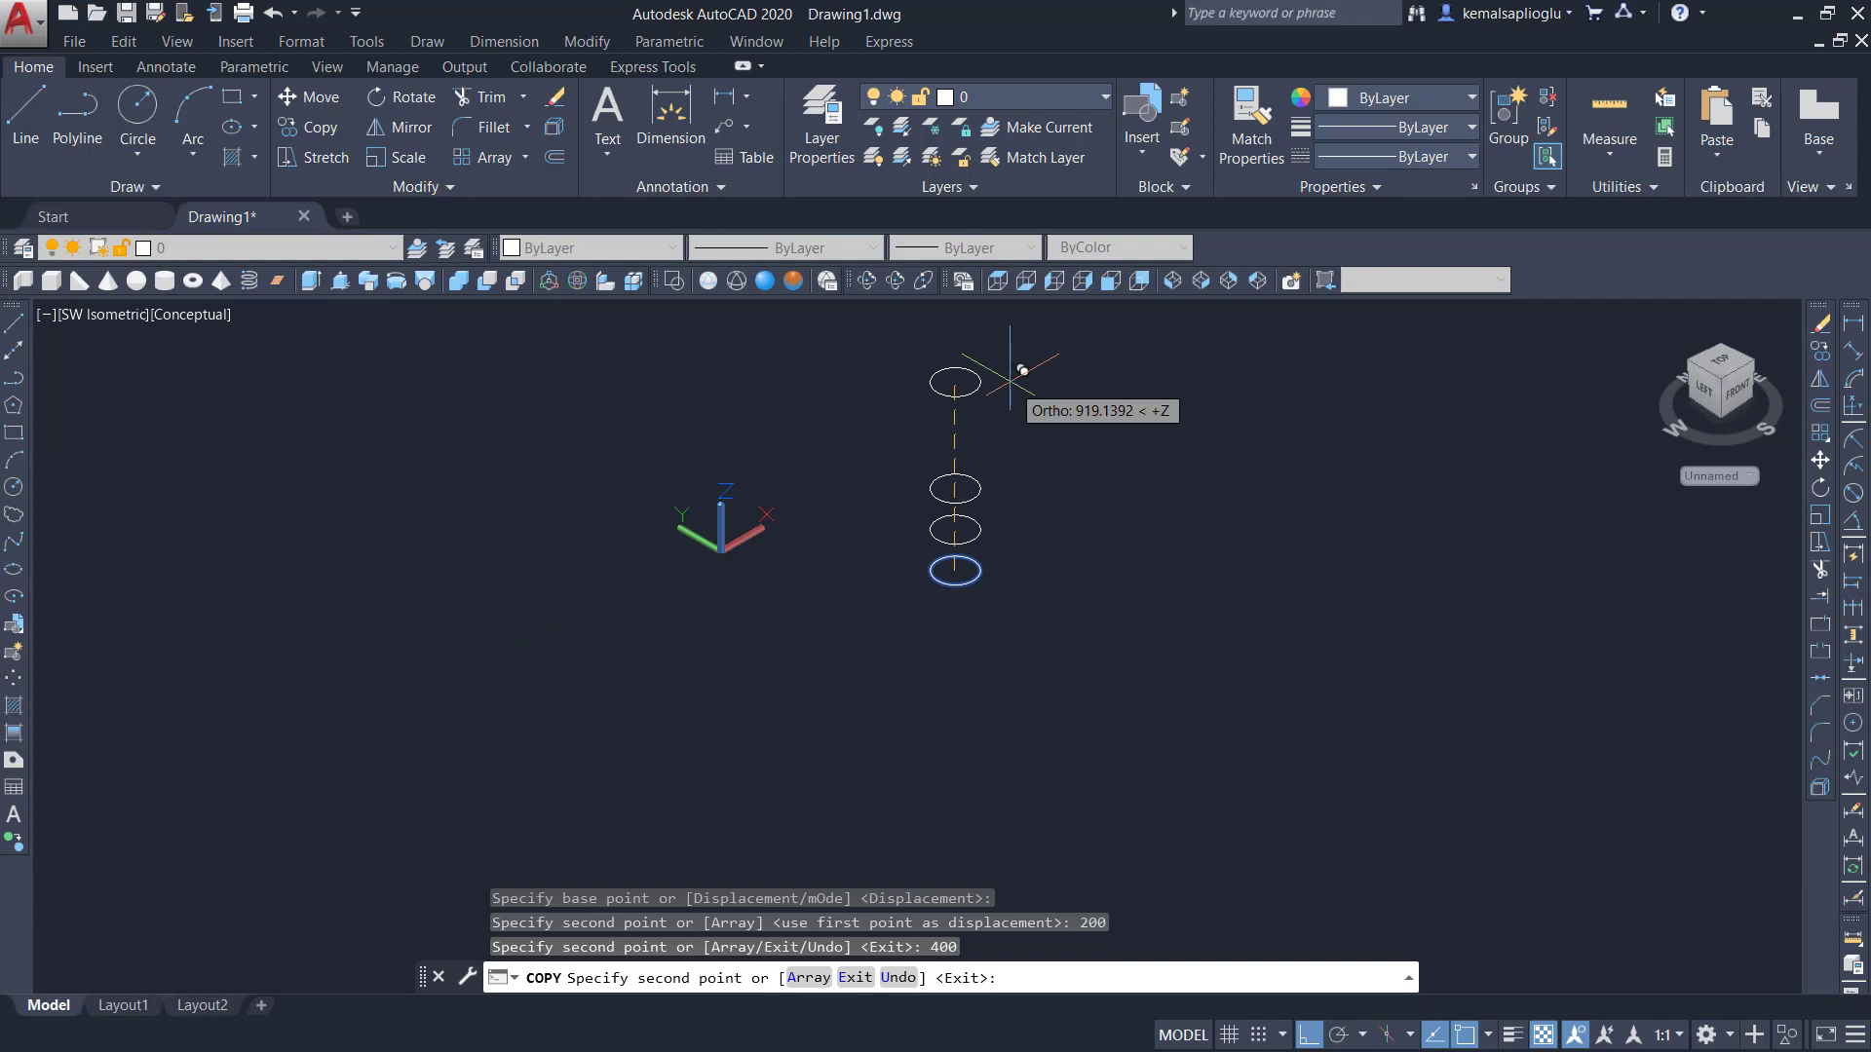
text(500)
key(Return)
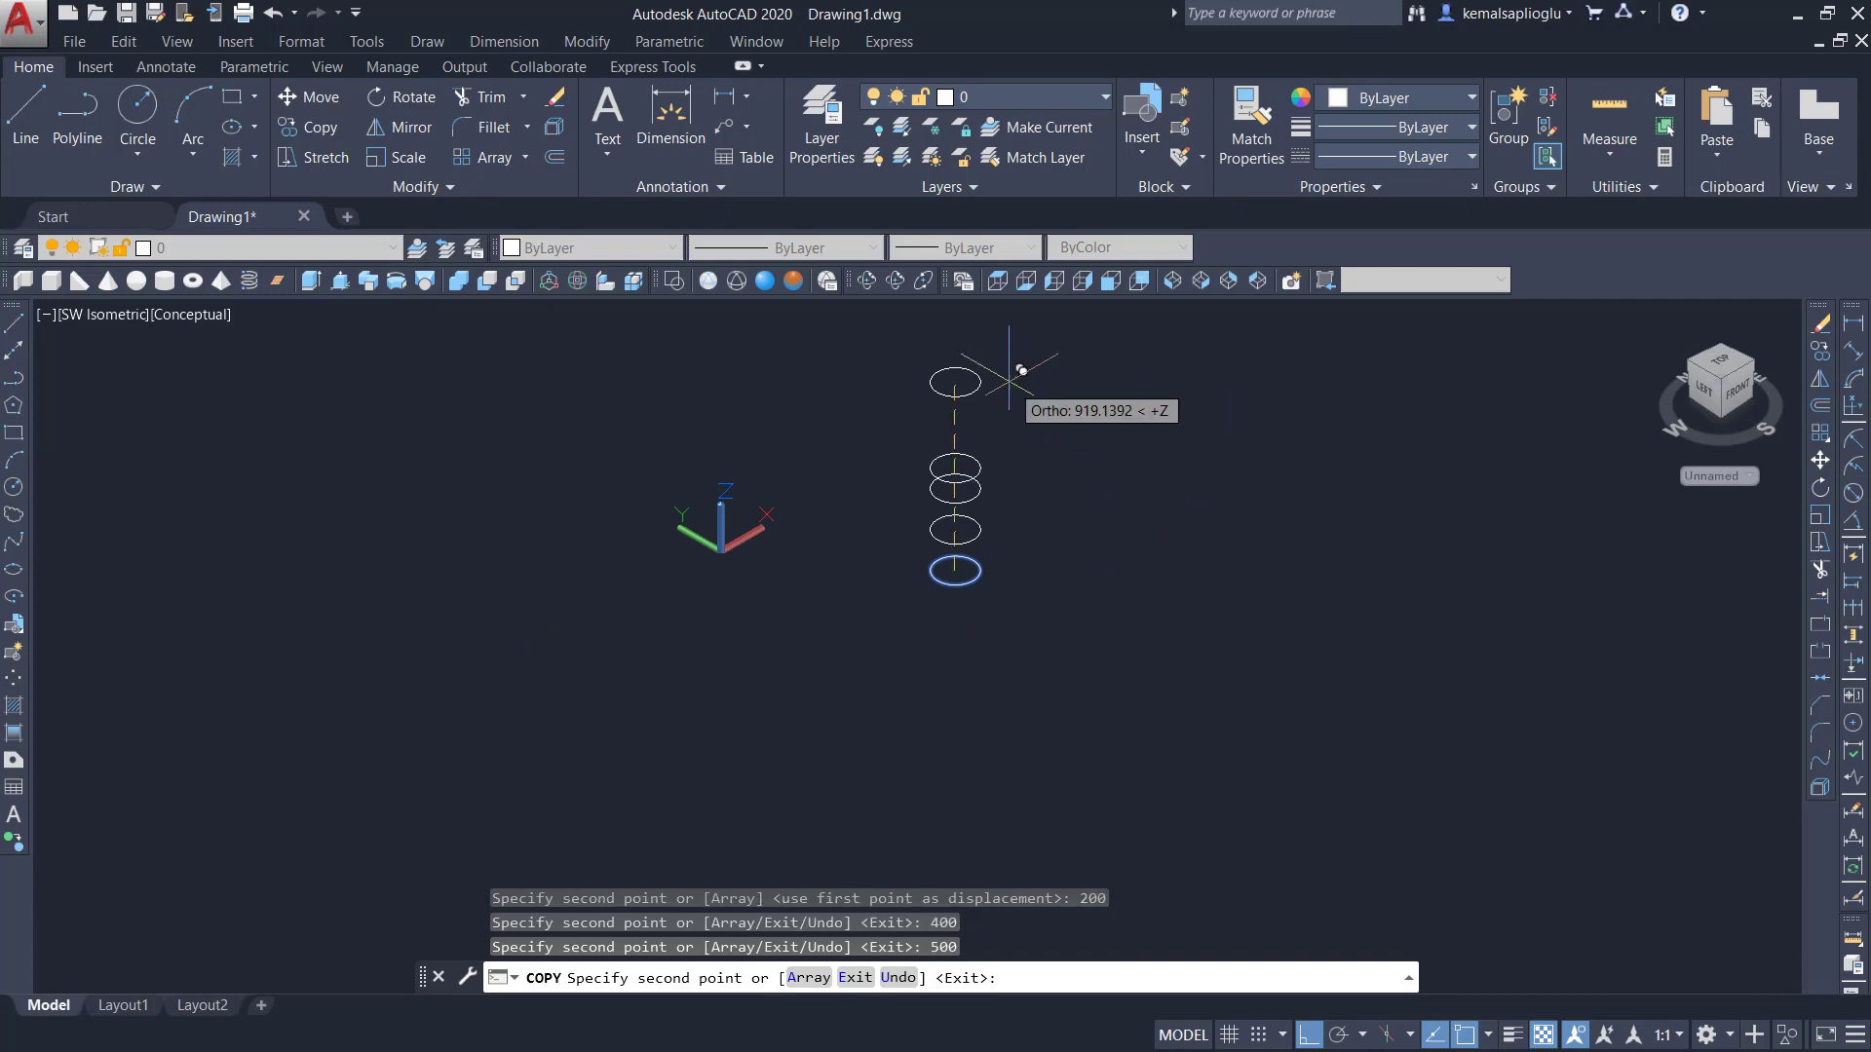
text(700)
key(Return)
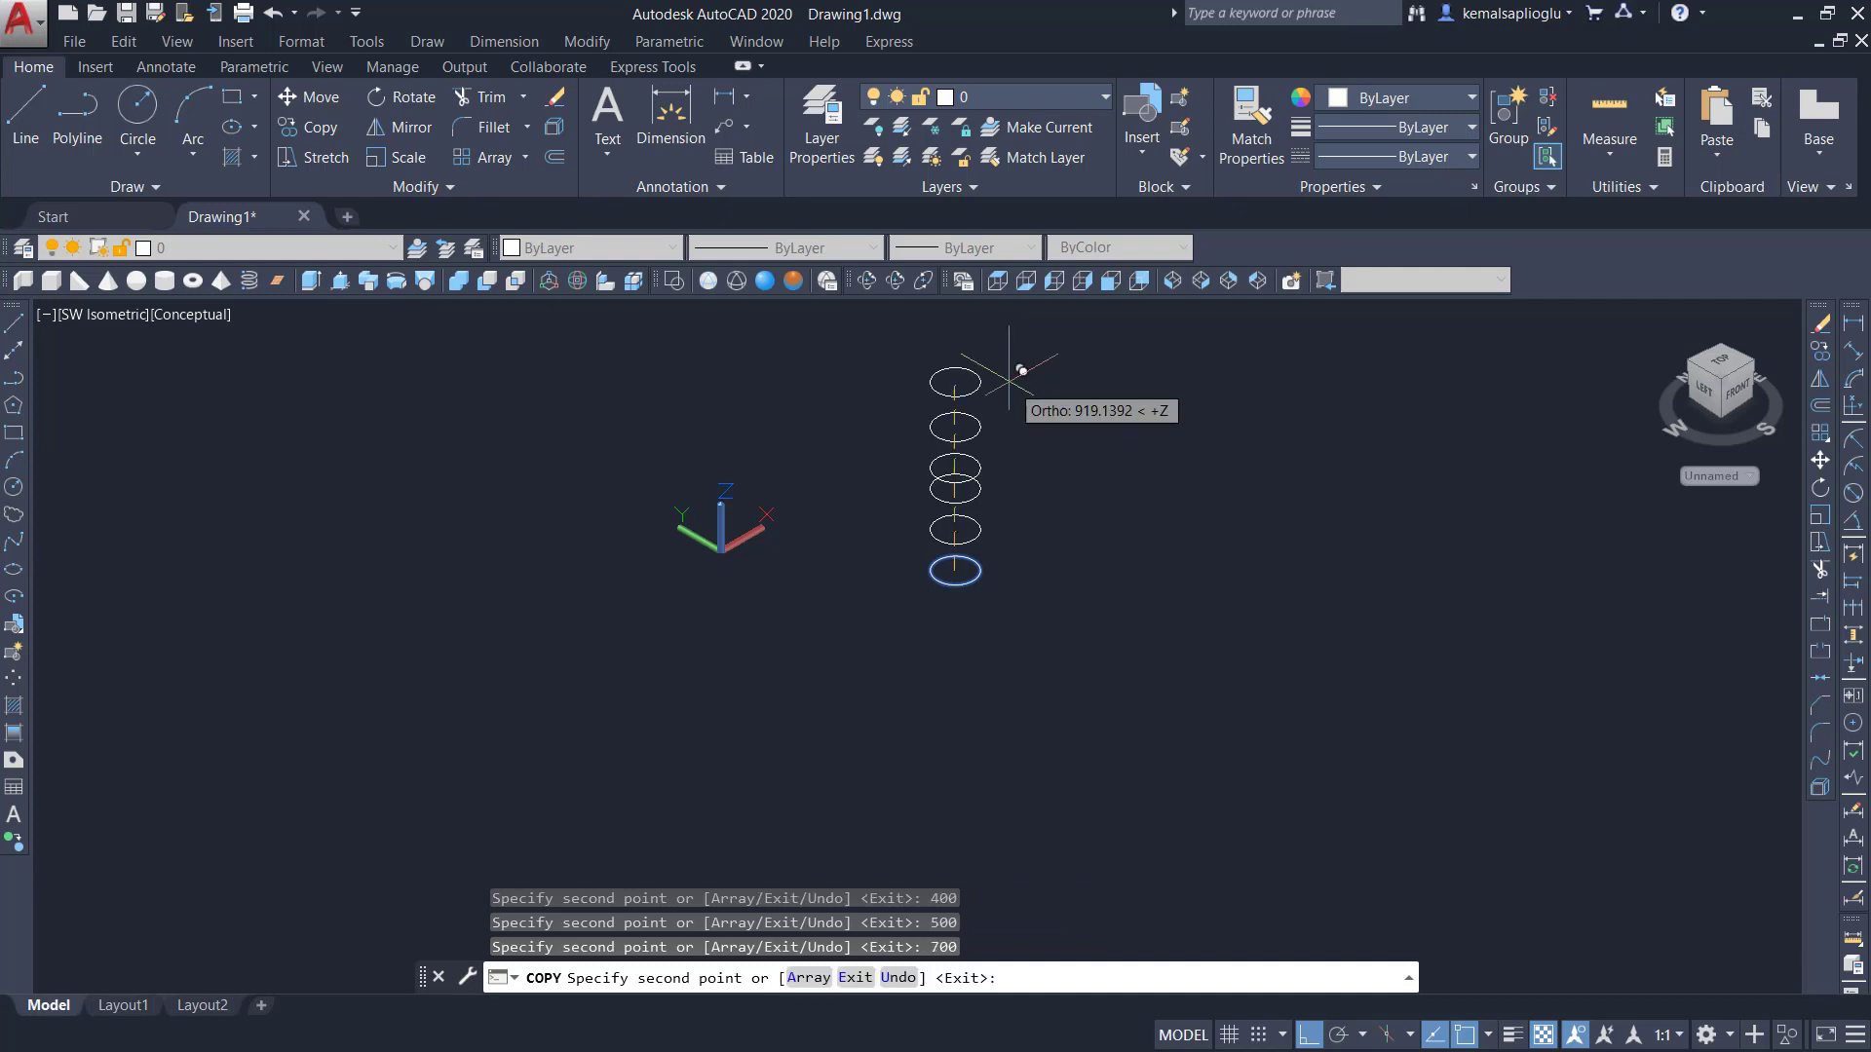
key(Escape)
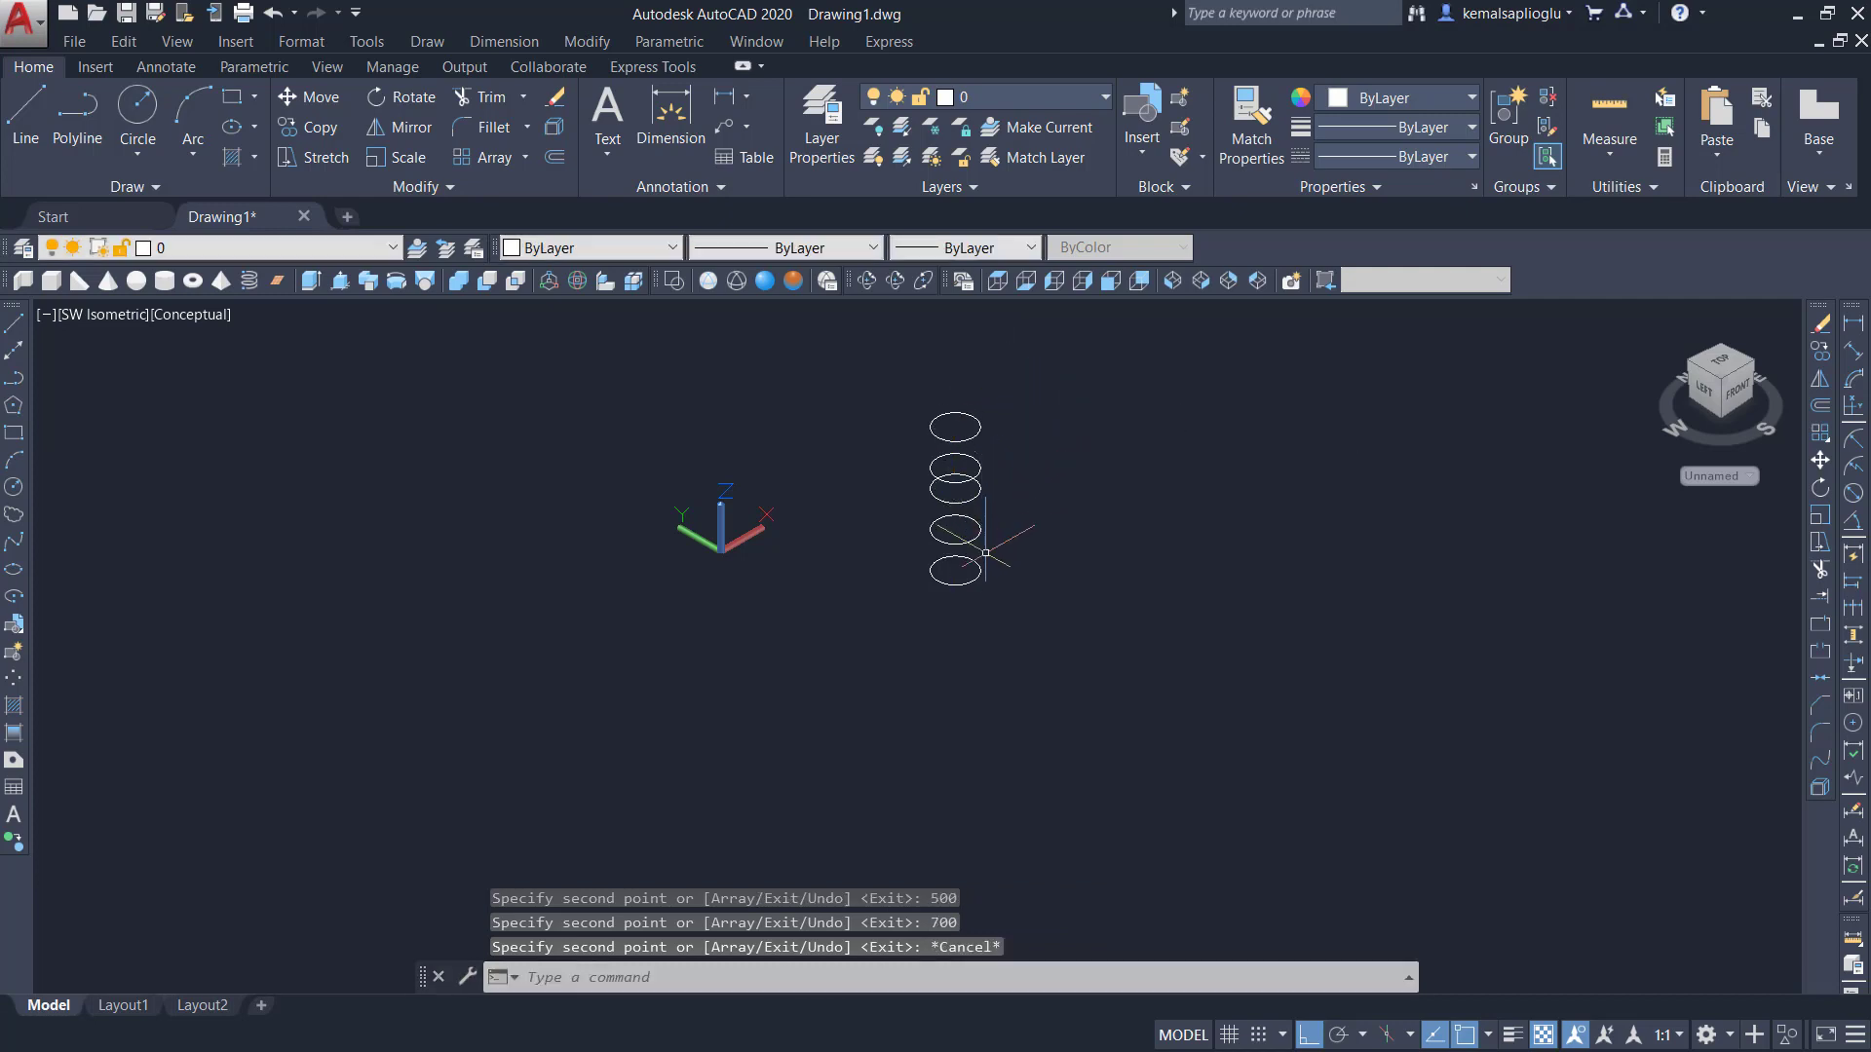
scroll(981, 517, up, 3)
middle_drag(1028, 475, 818, 587)
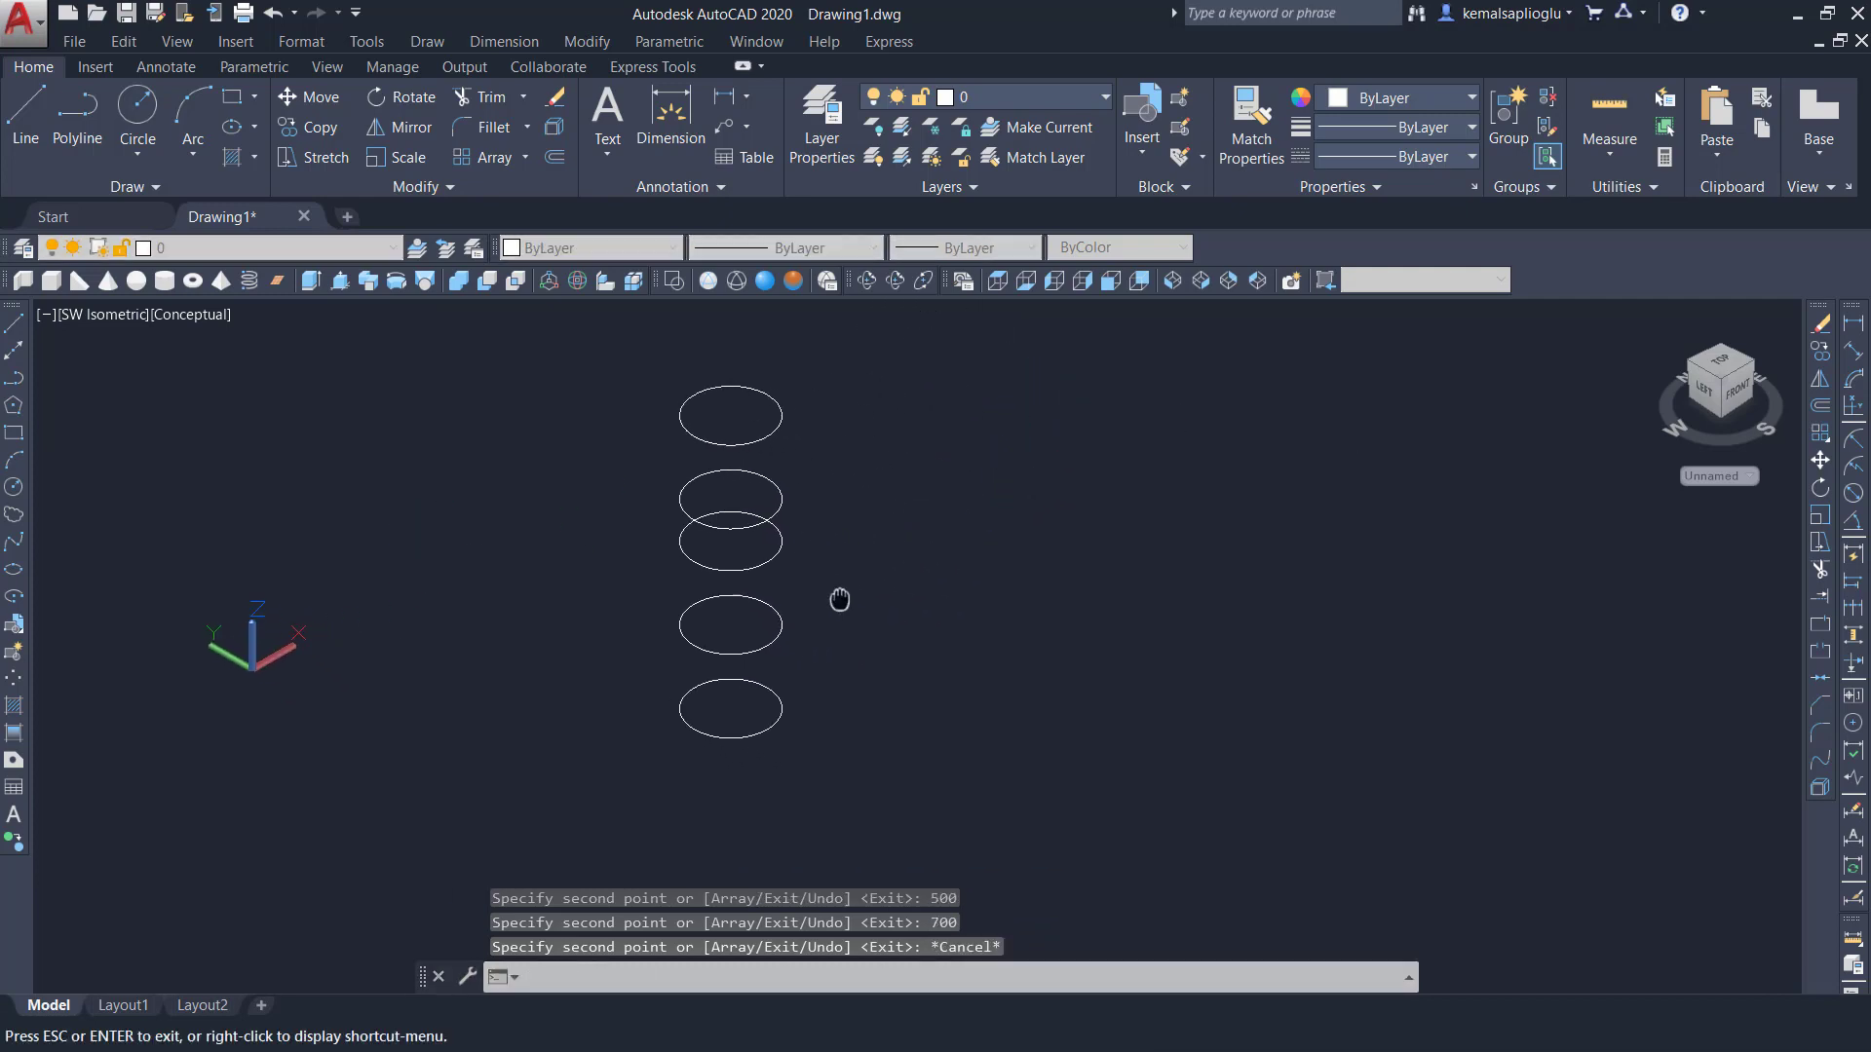
mouse_move(1721, 383)
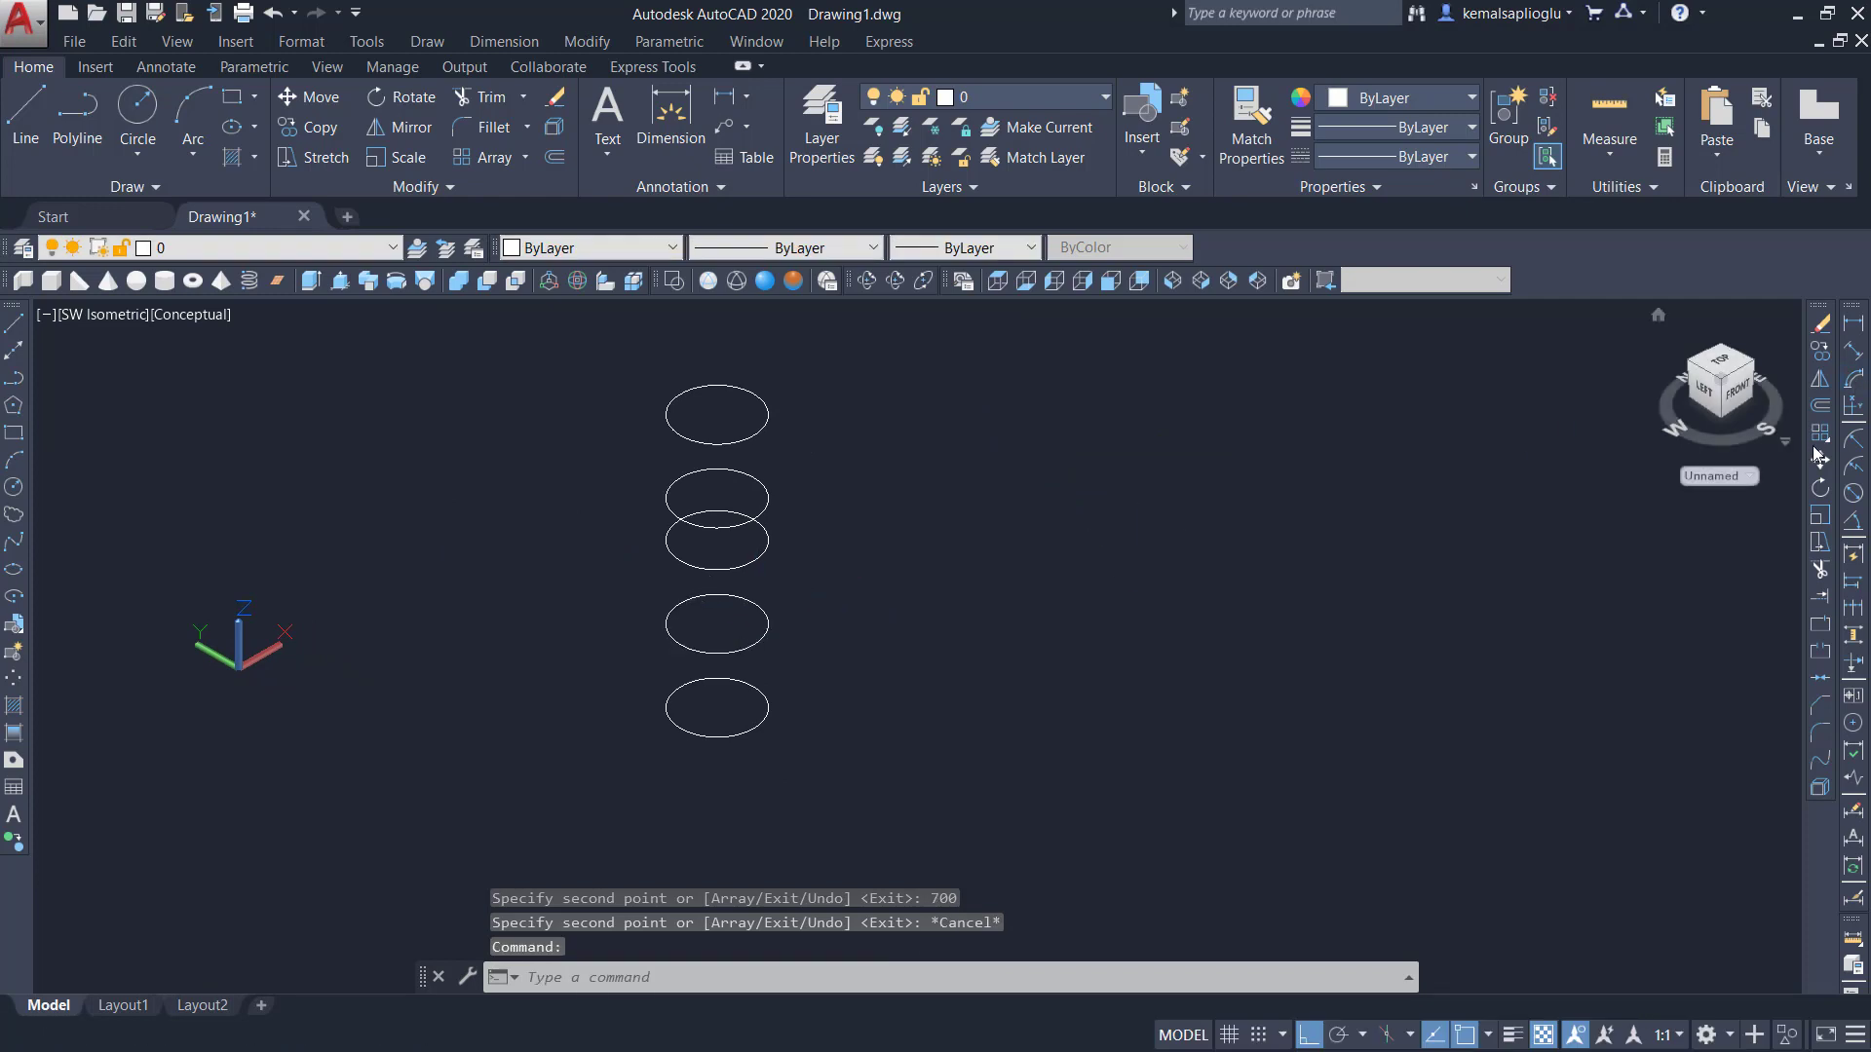
Step: Scale the second circle by 0.5 and the third by 0.7 about their centres
click(1821, 518)
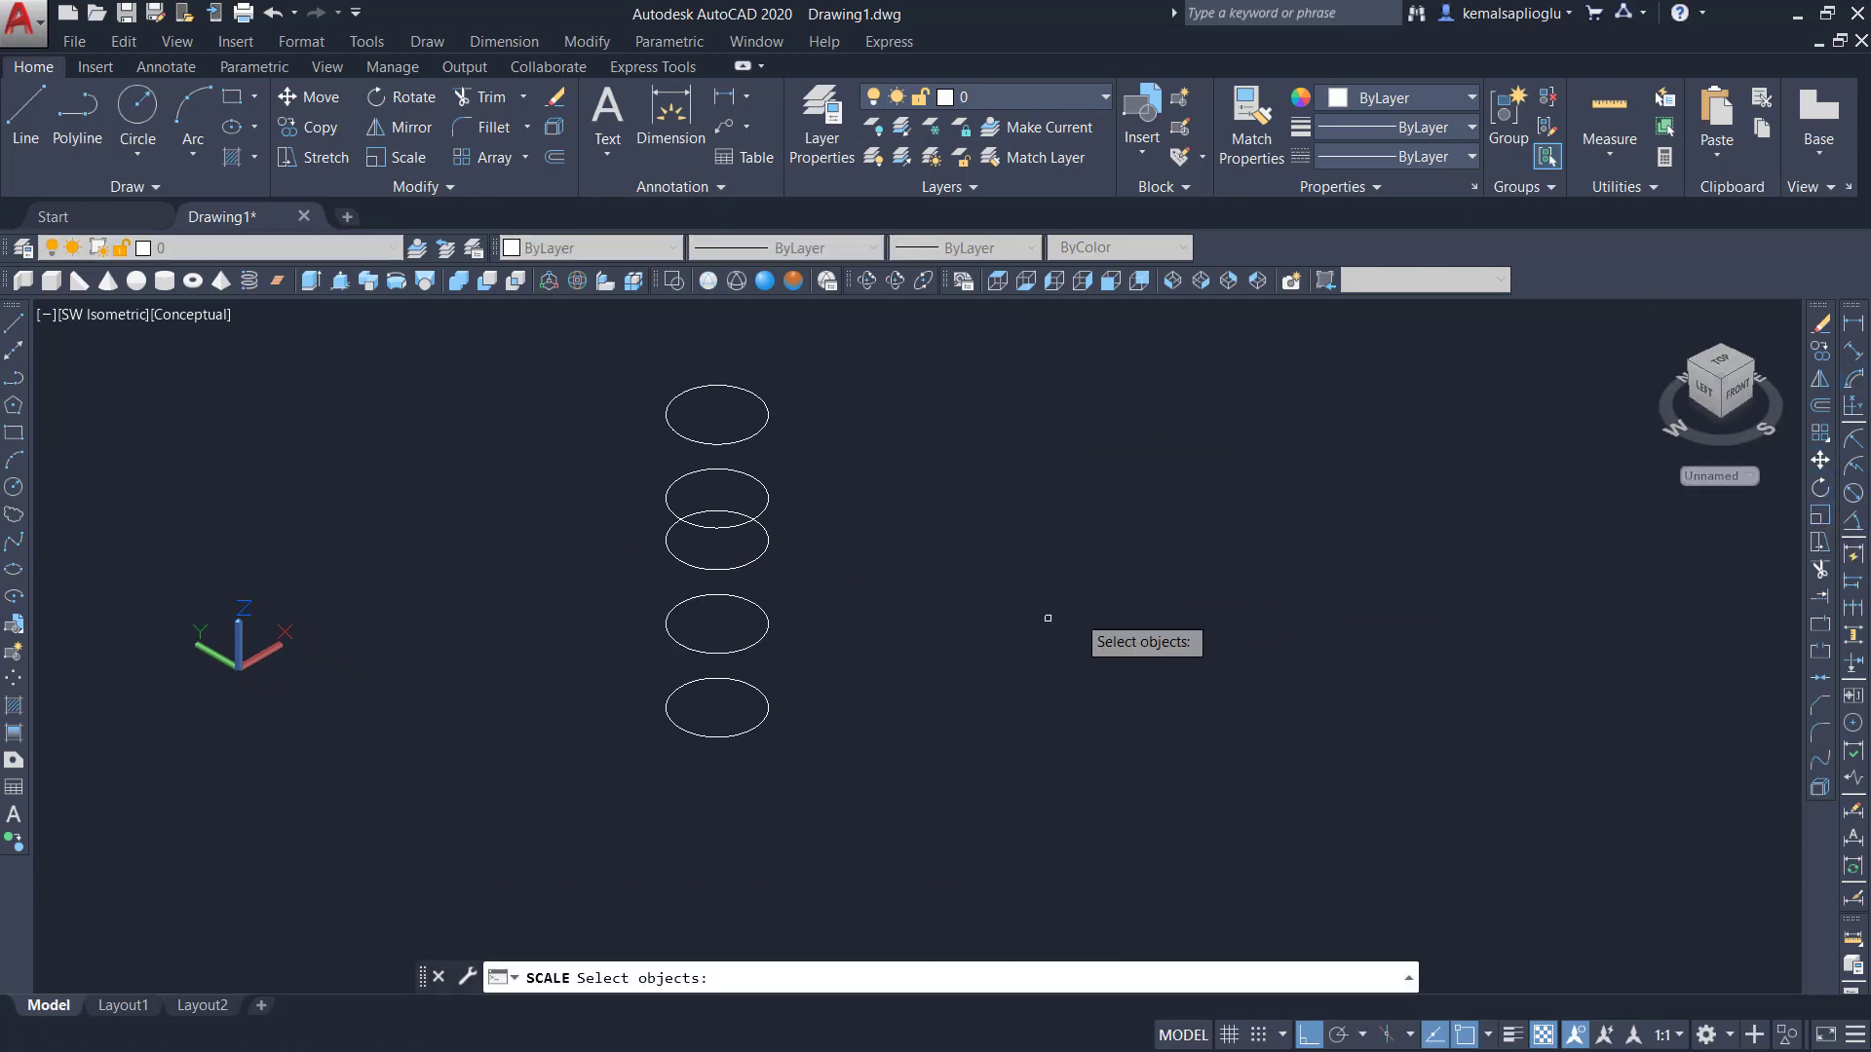
click(760, 611)
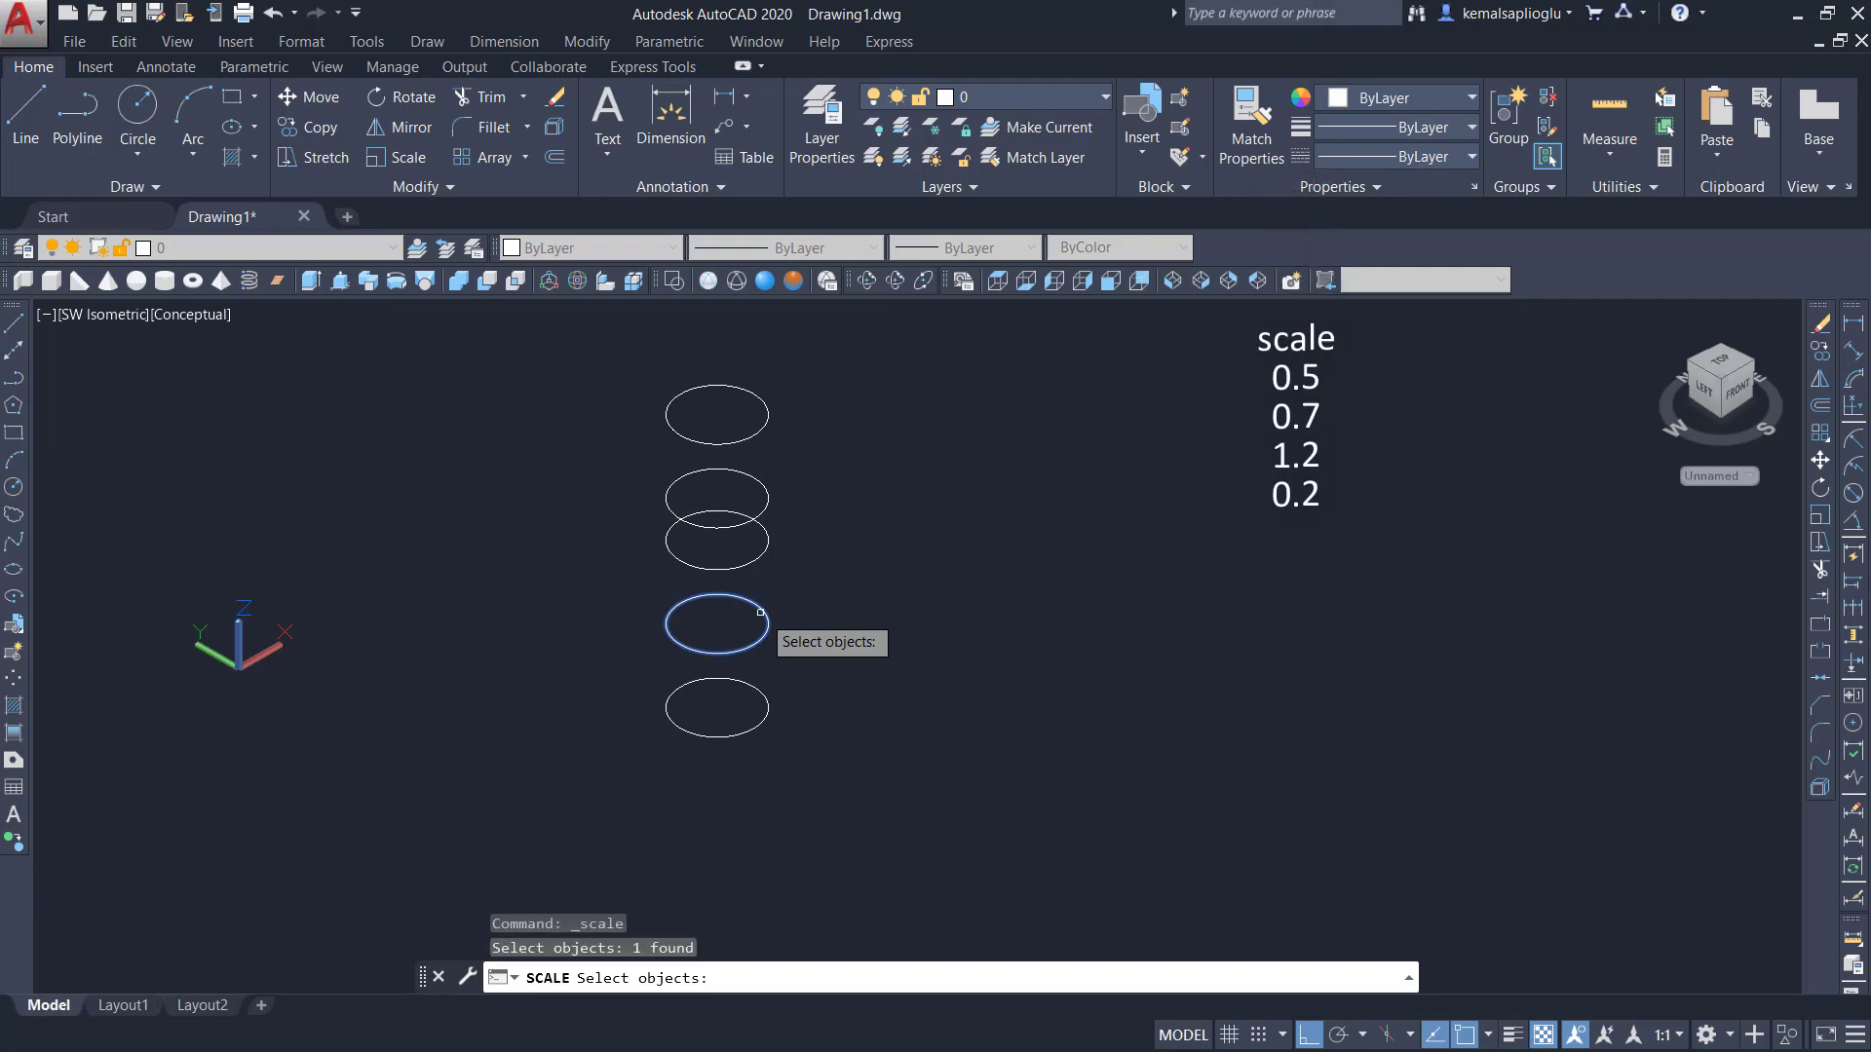
key(Return)
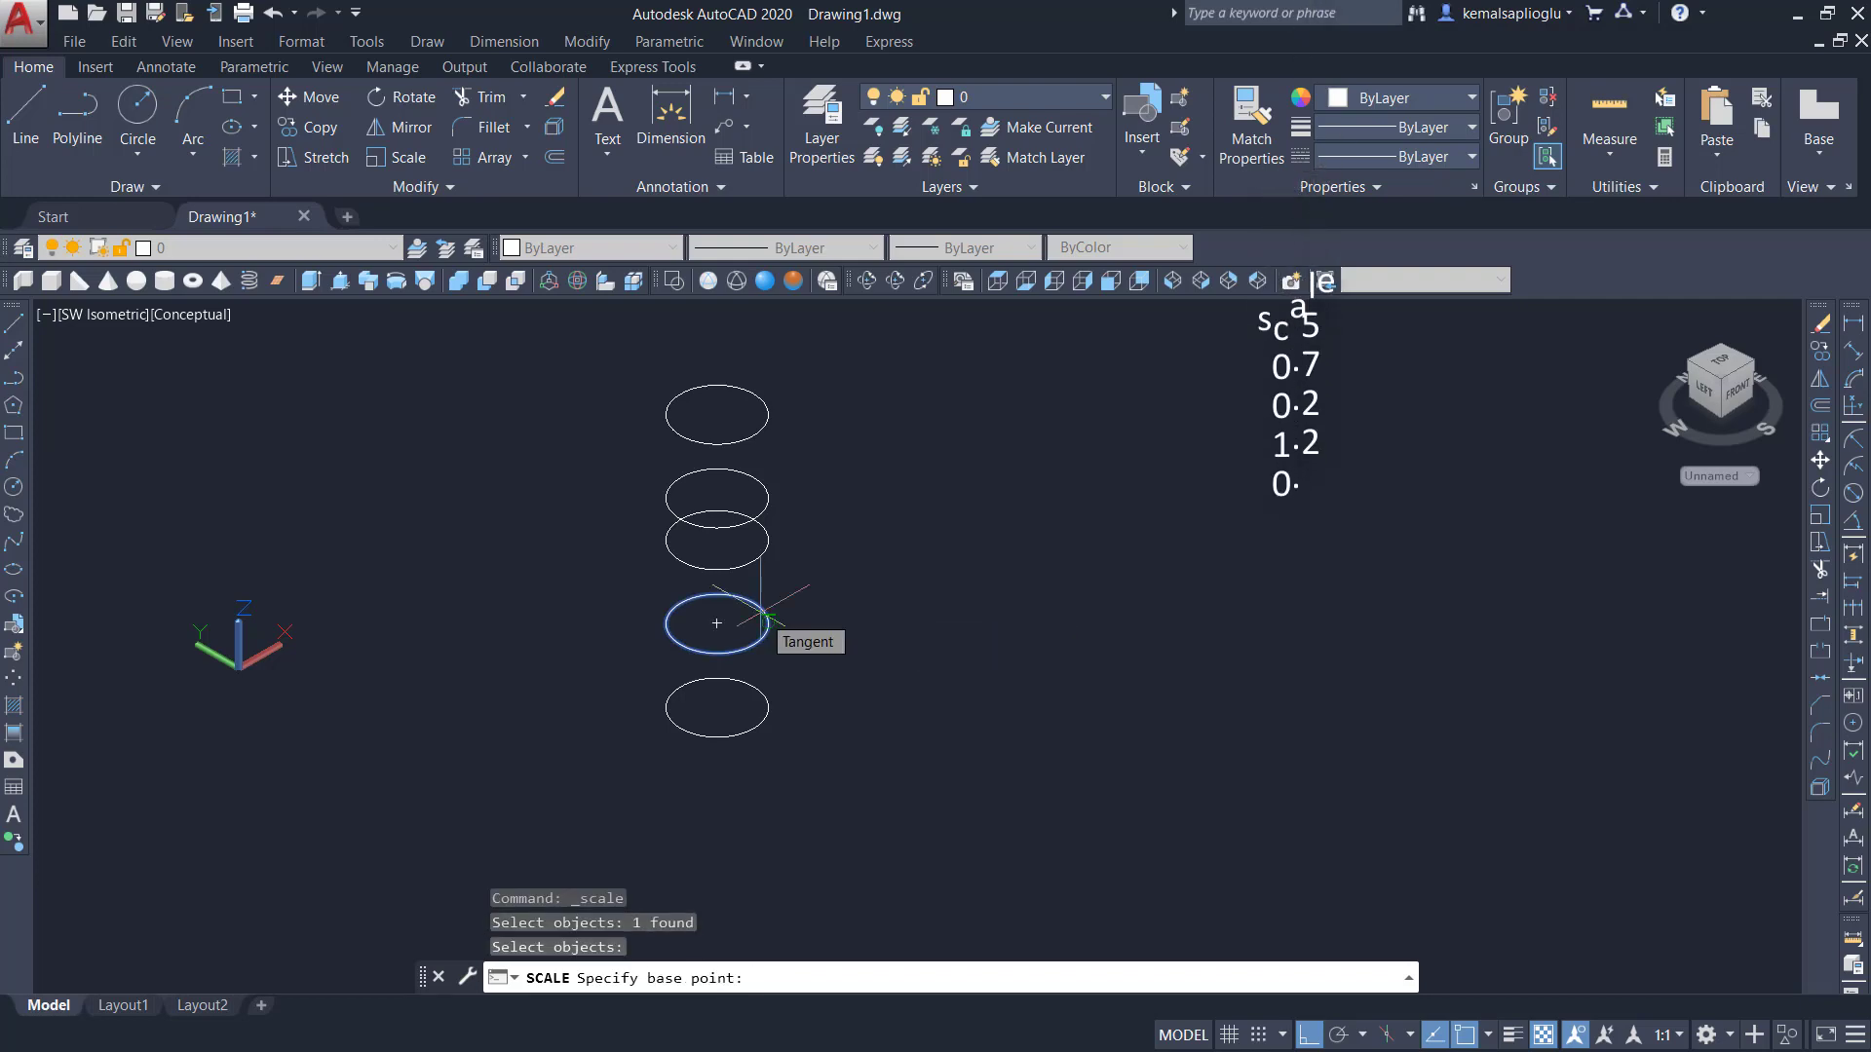
click(717, 623)
text(0.5)
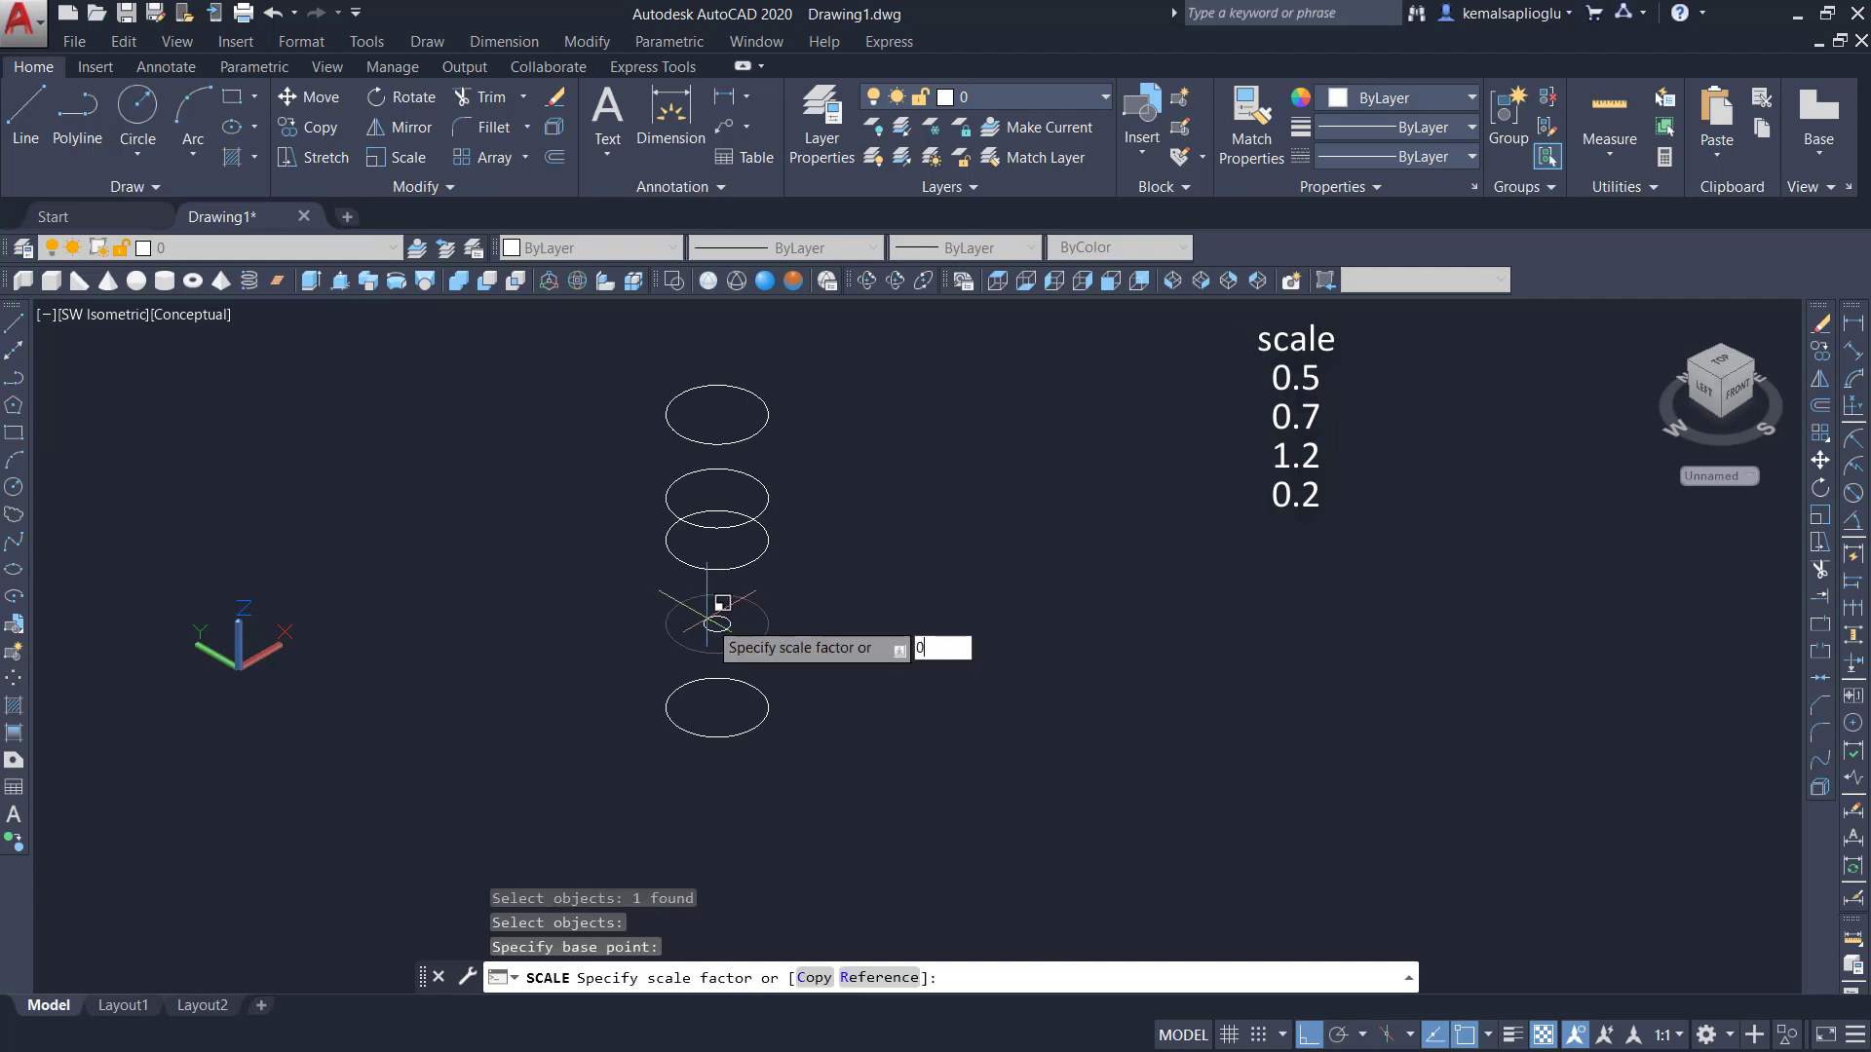
key(Return)
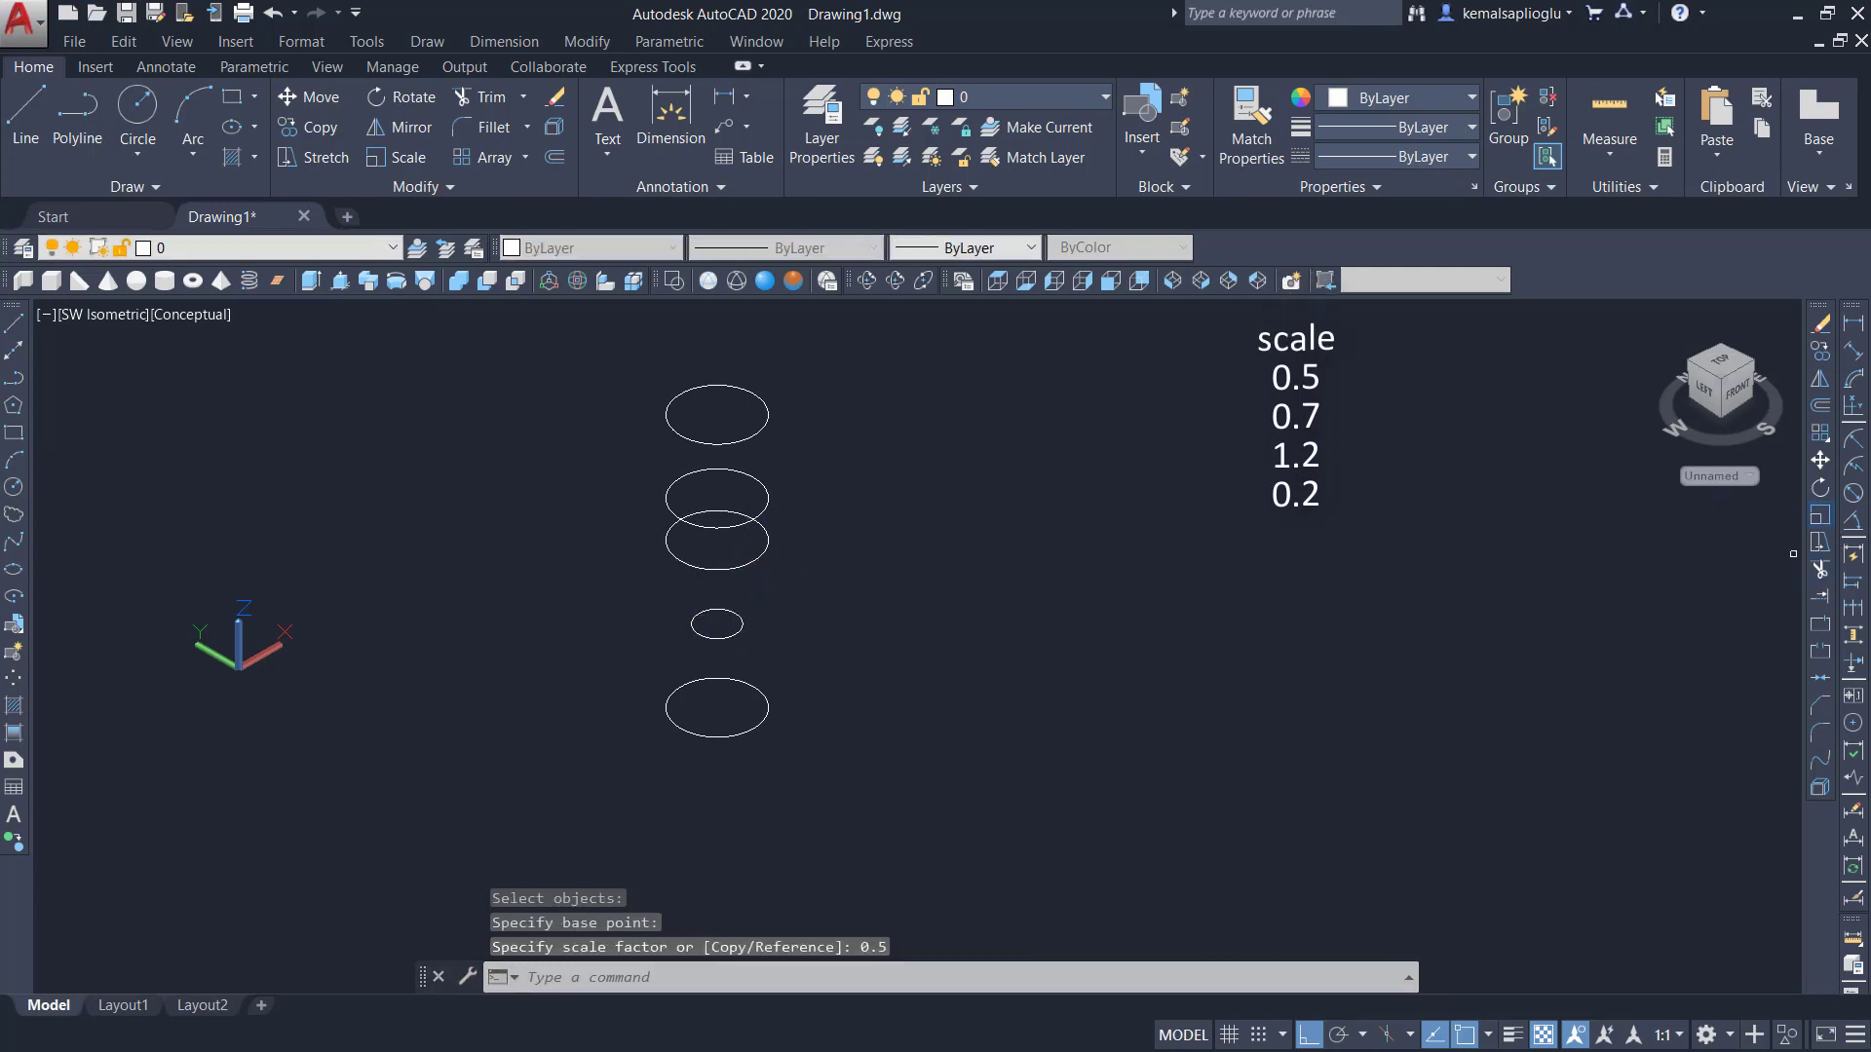
key(Return)
click(738, 562)
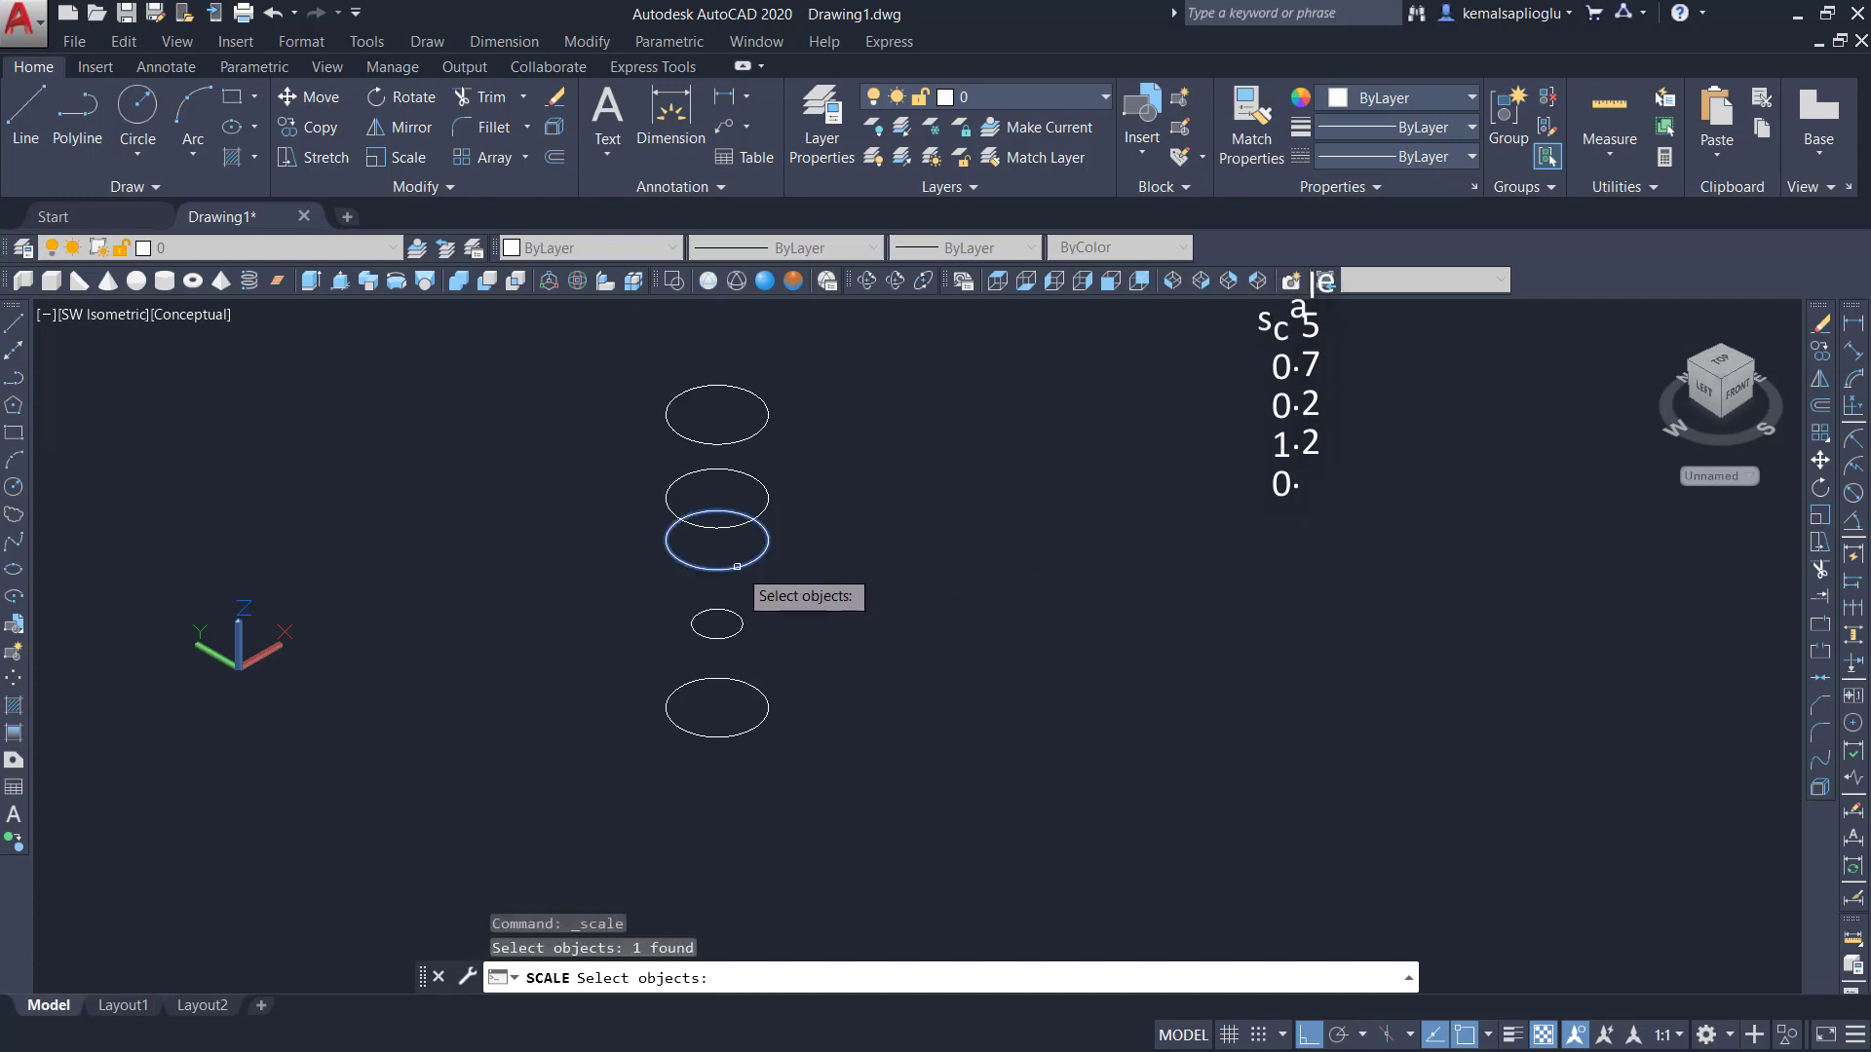
key(Return)
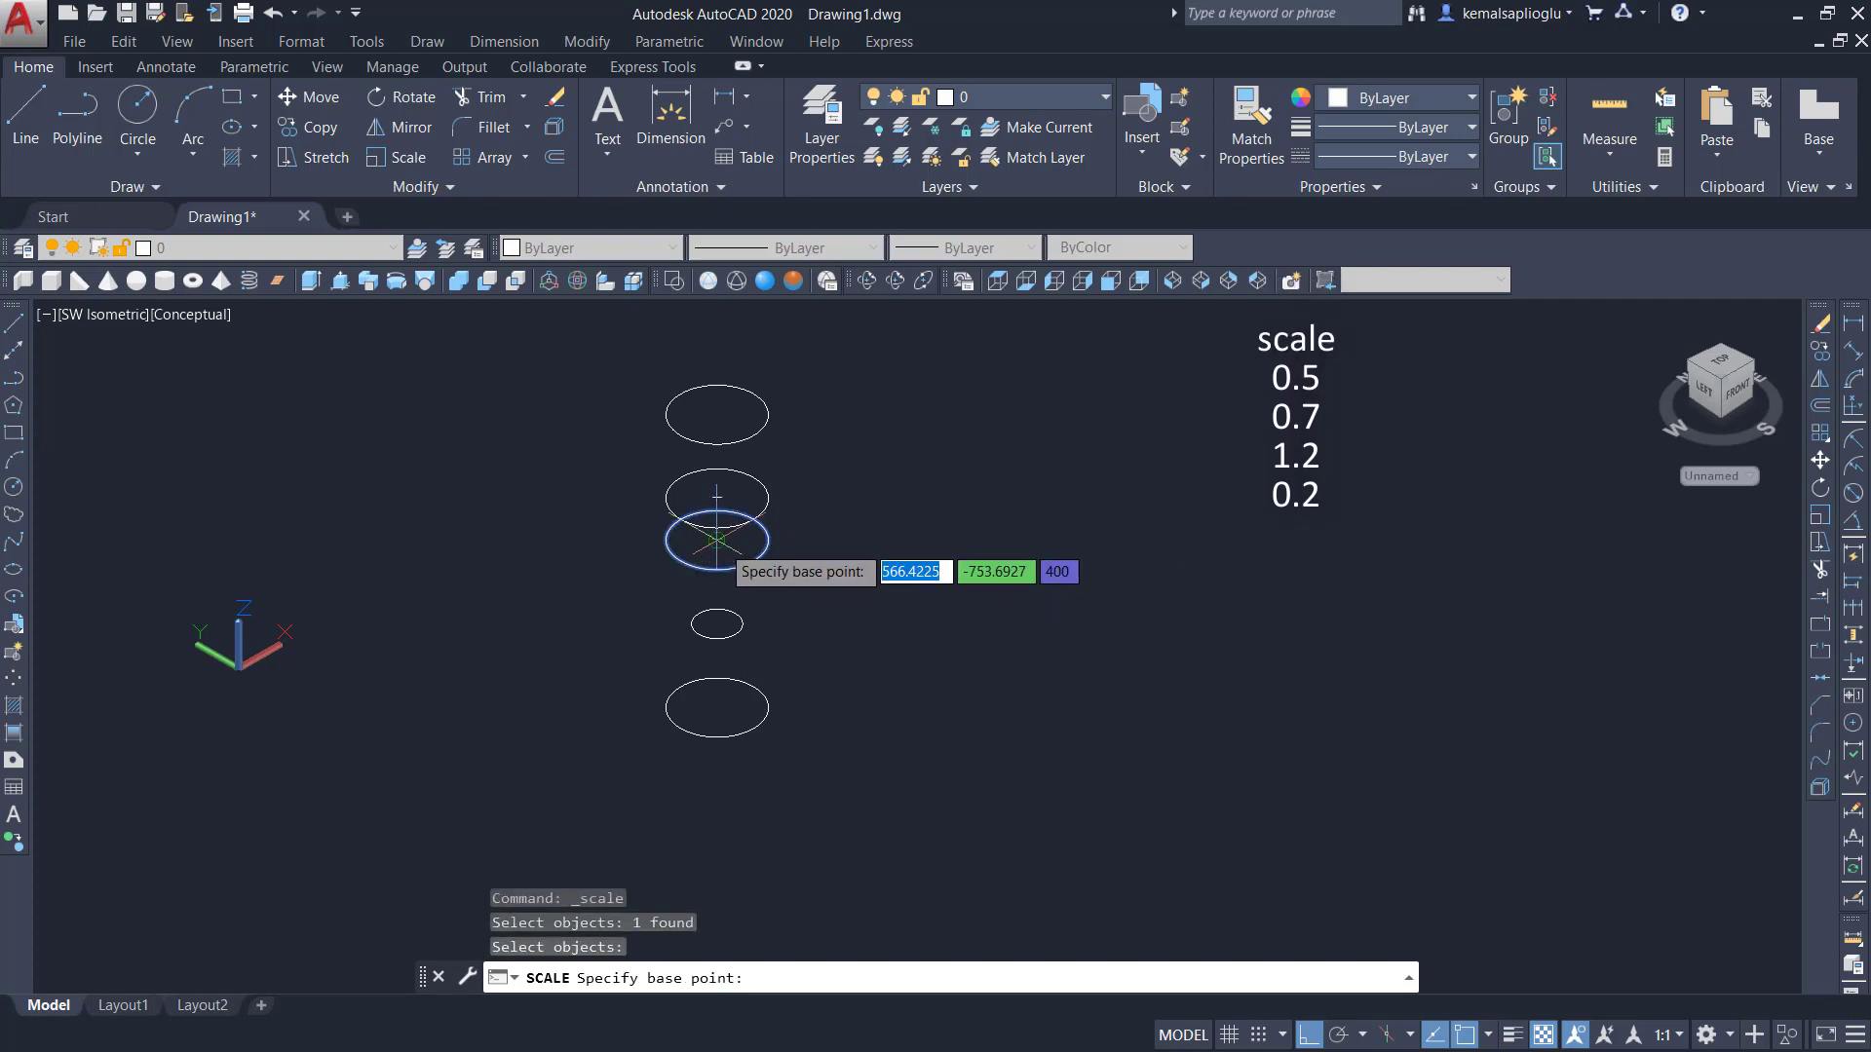
click(717, 540)
text(0.7)
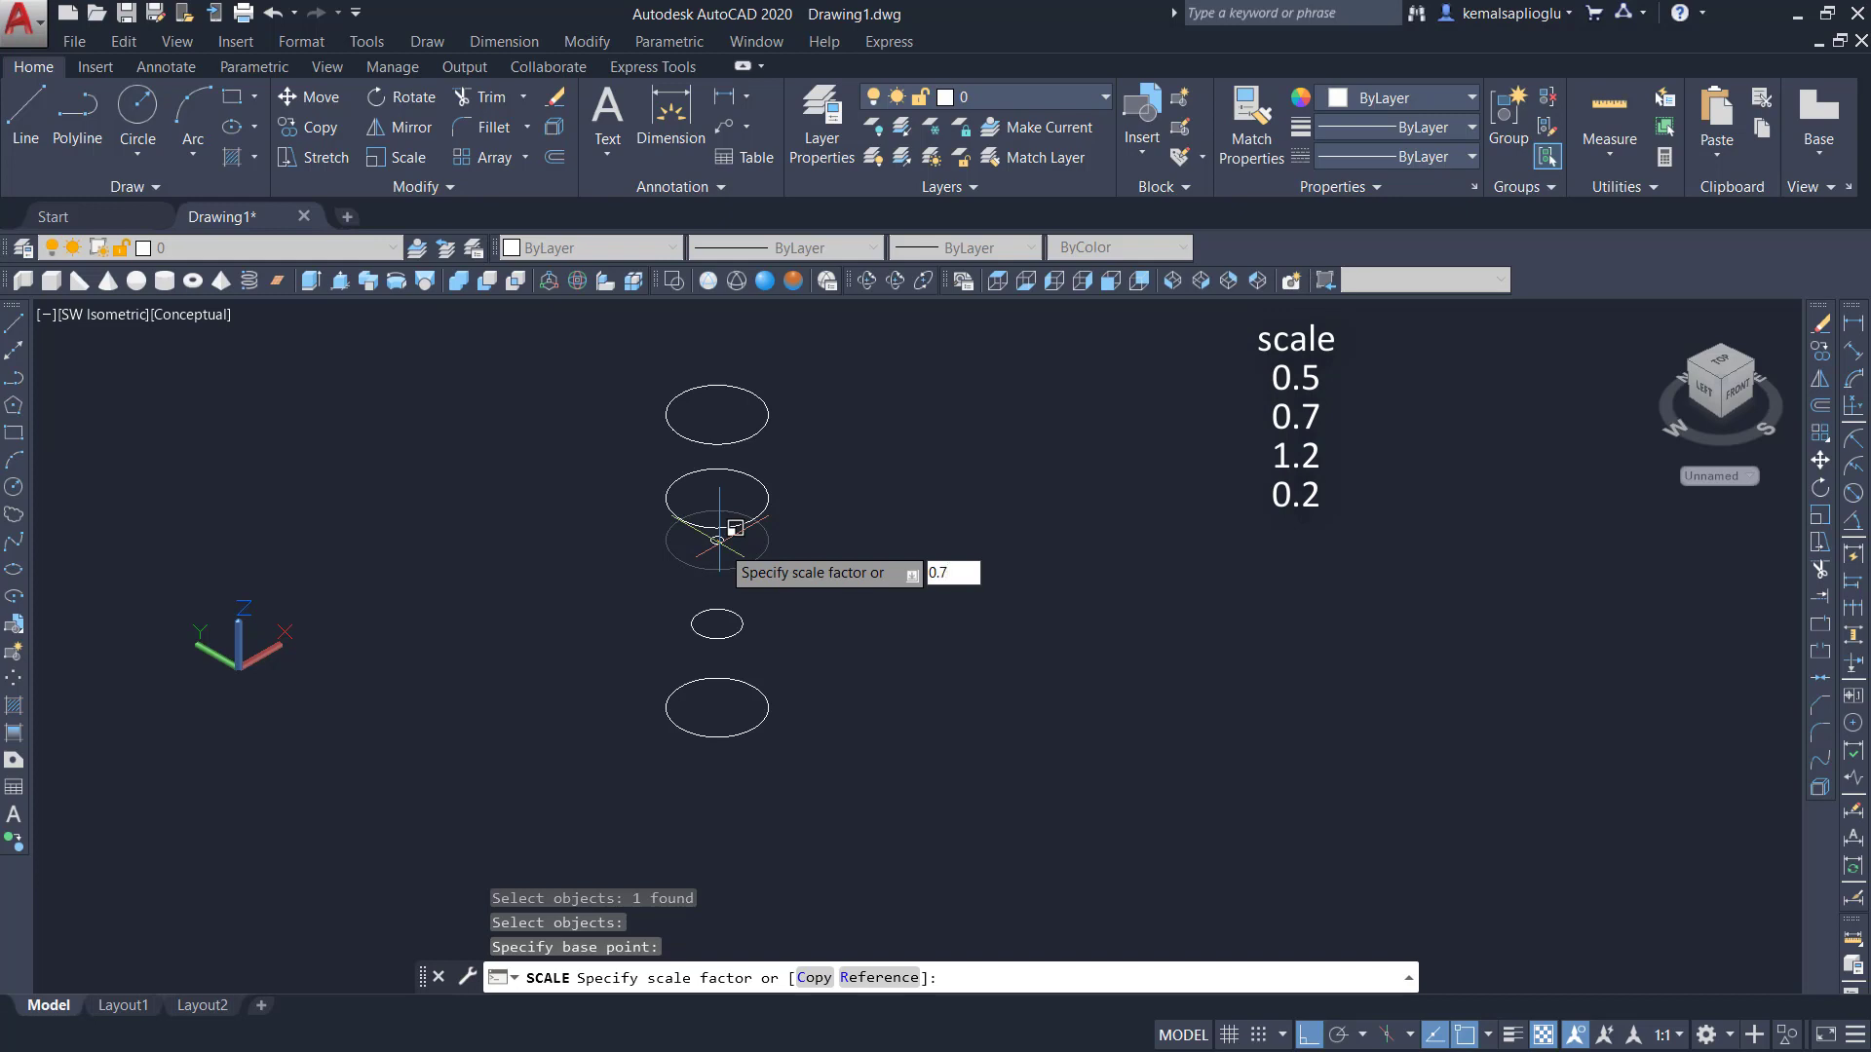
key(Return)
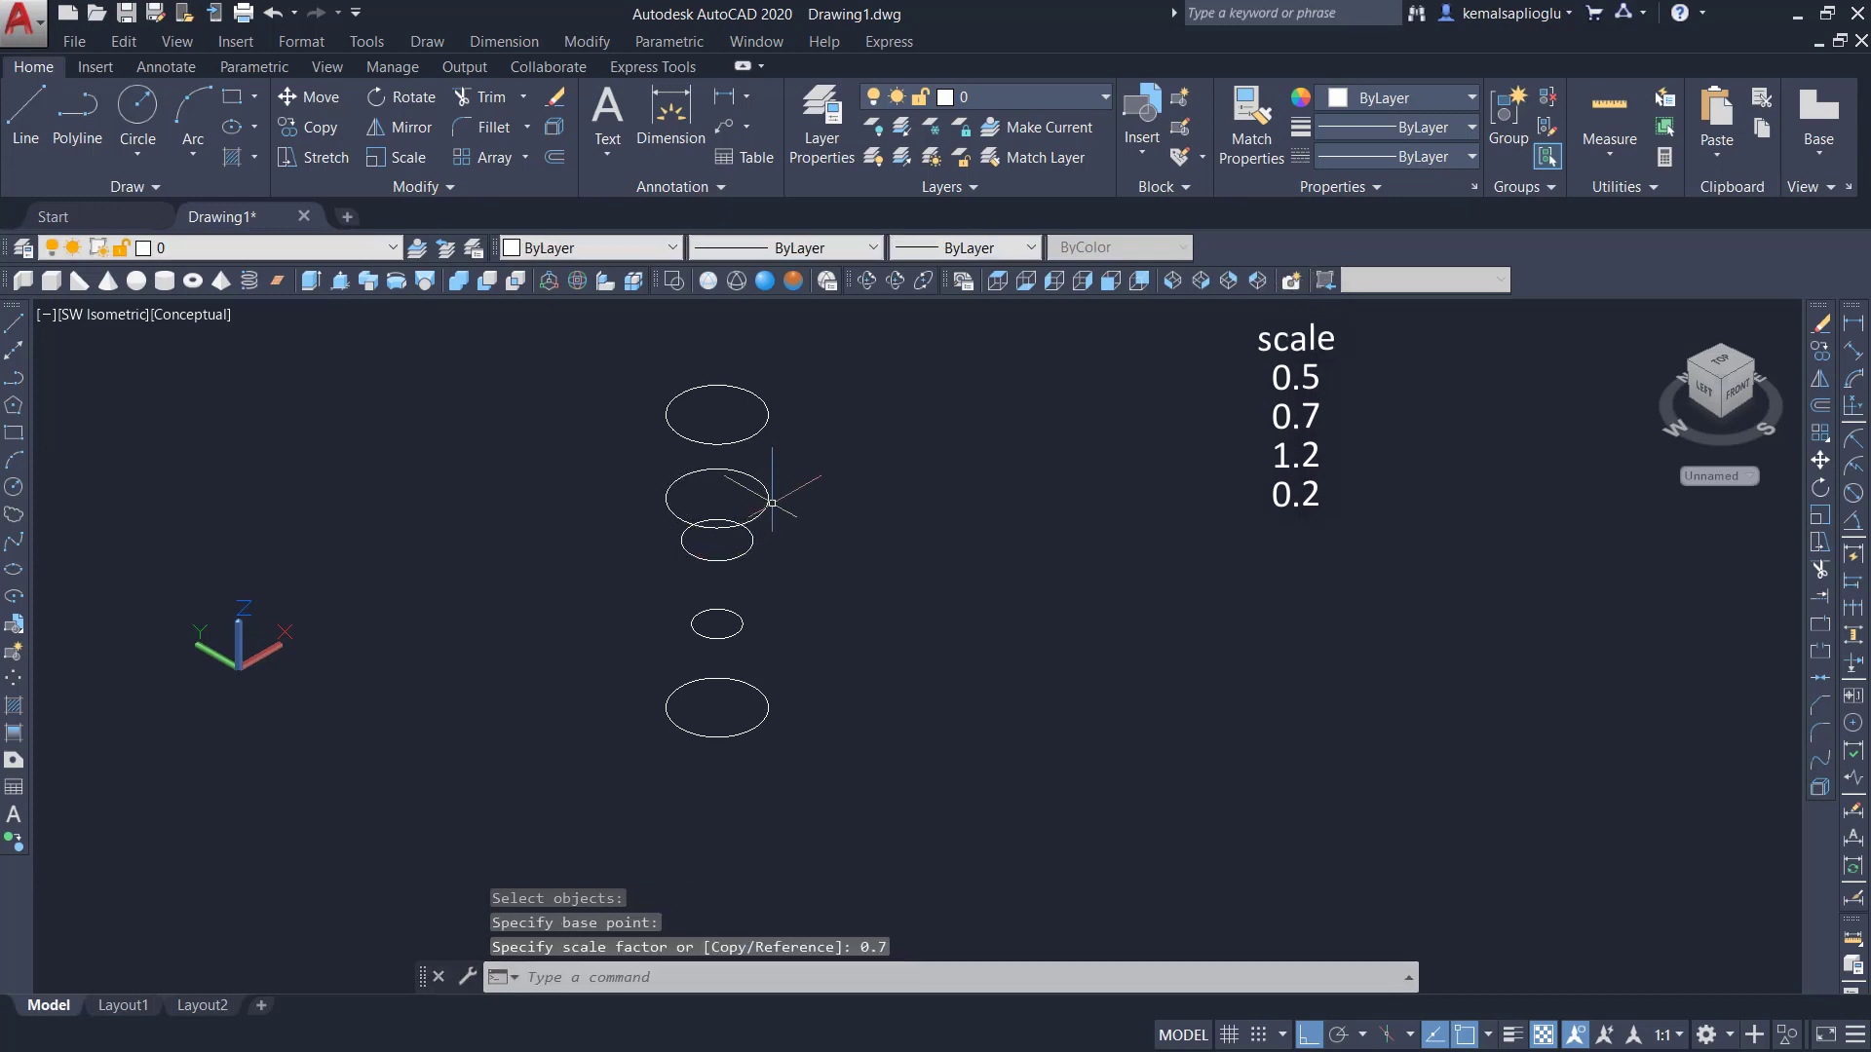
Step: Scale the second-from-top ellipse by 1.2 and the top ellipse by 0.2
click(763, 503)
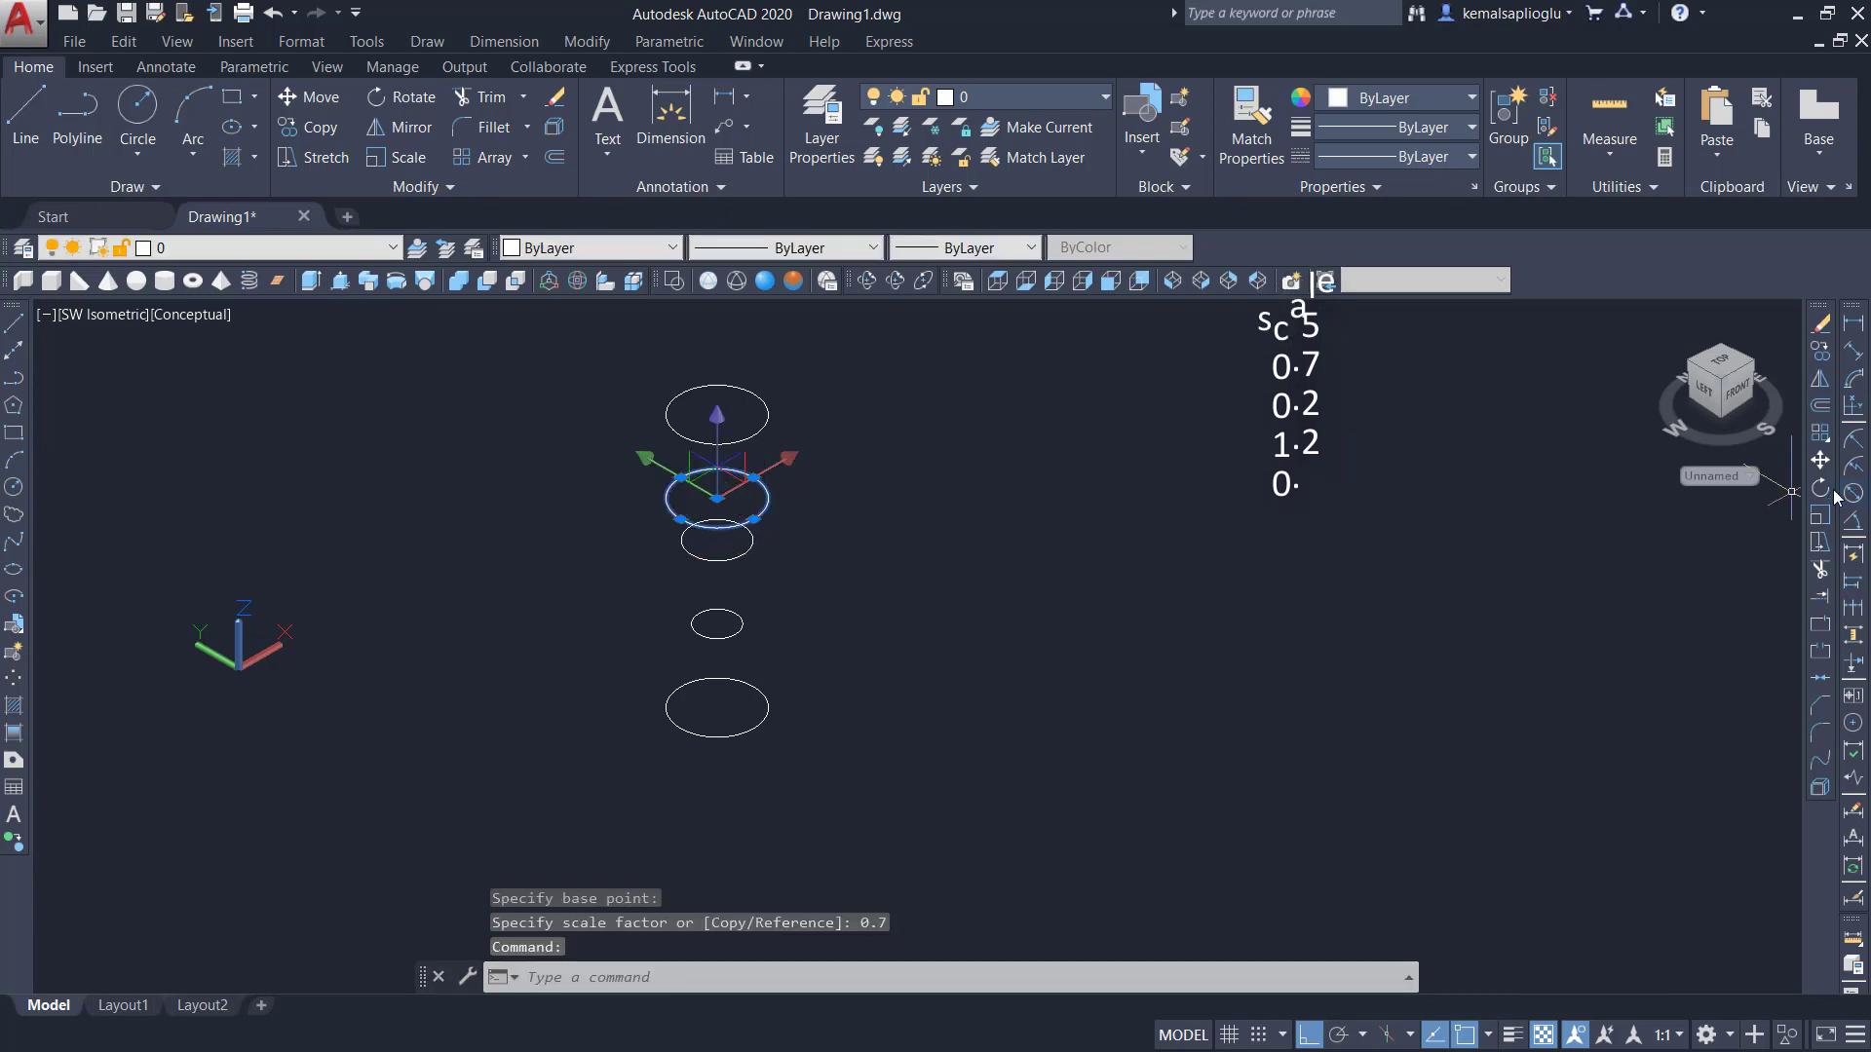
click(1819, 515)
click(718, 498)
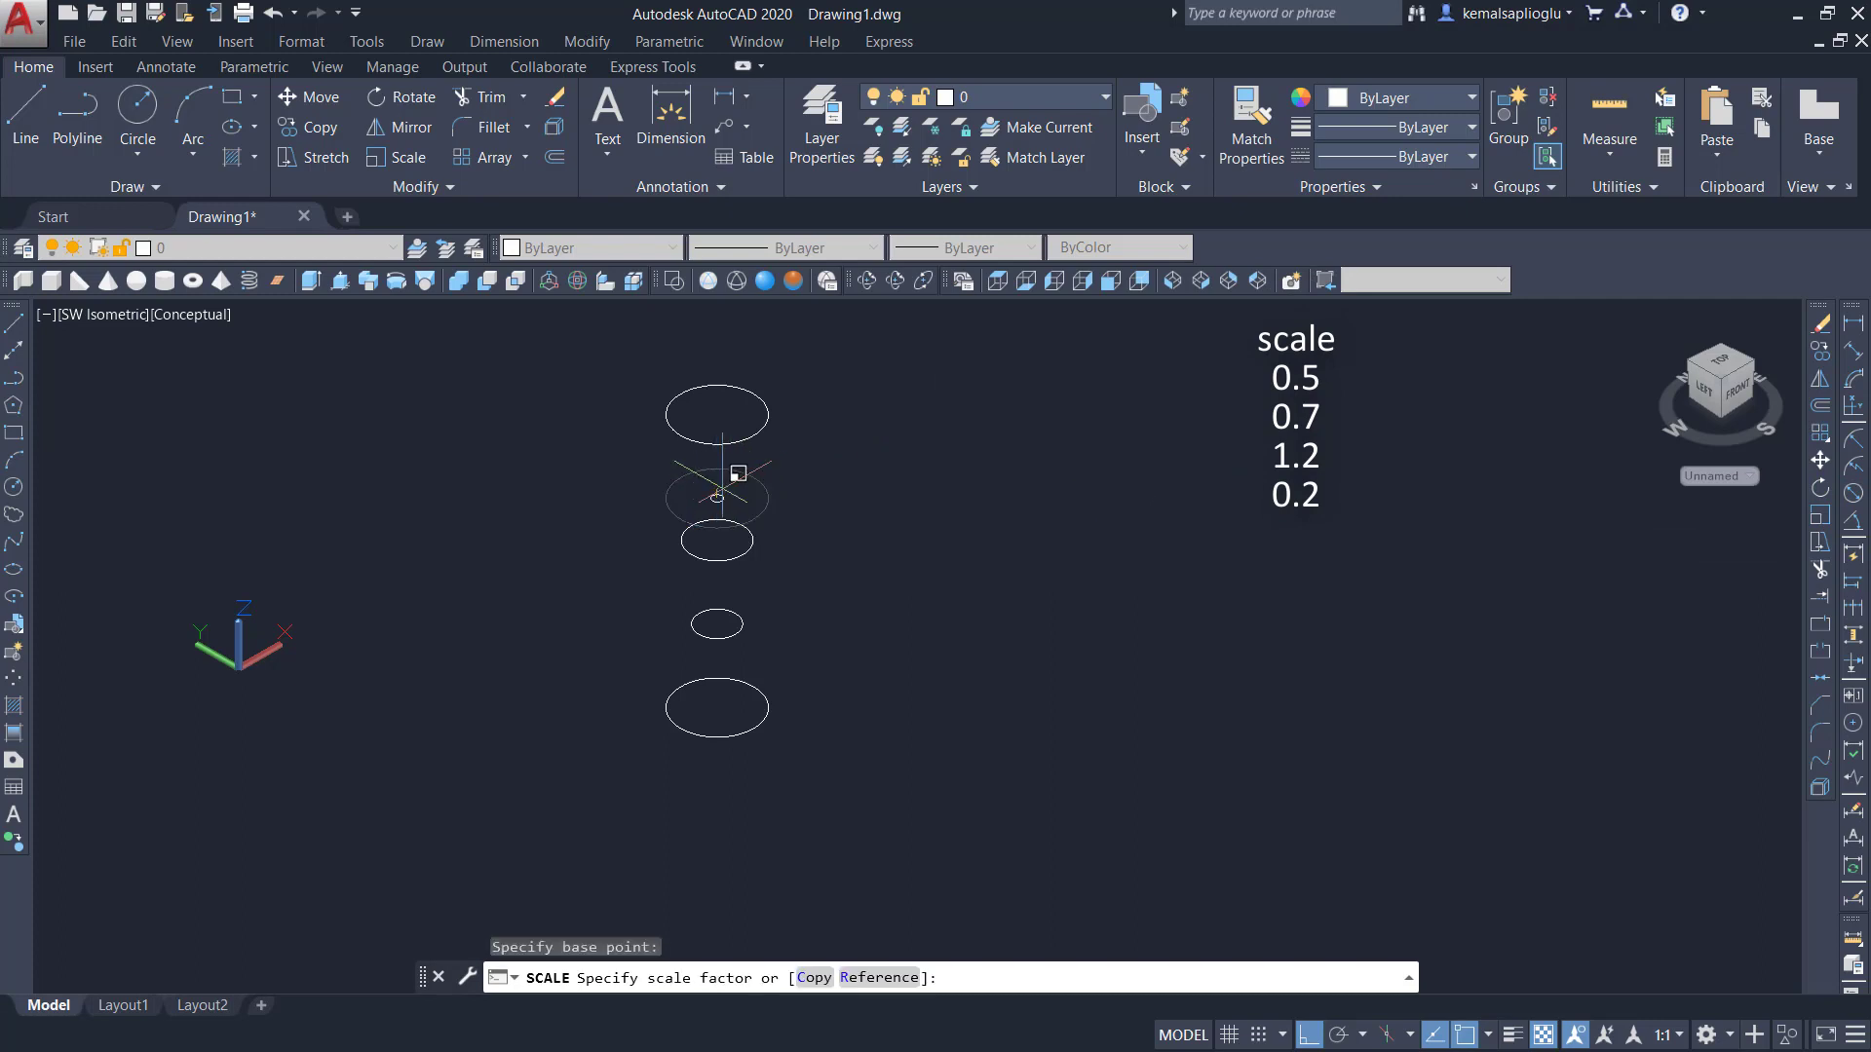
text(1.2)
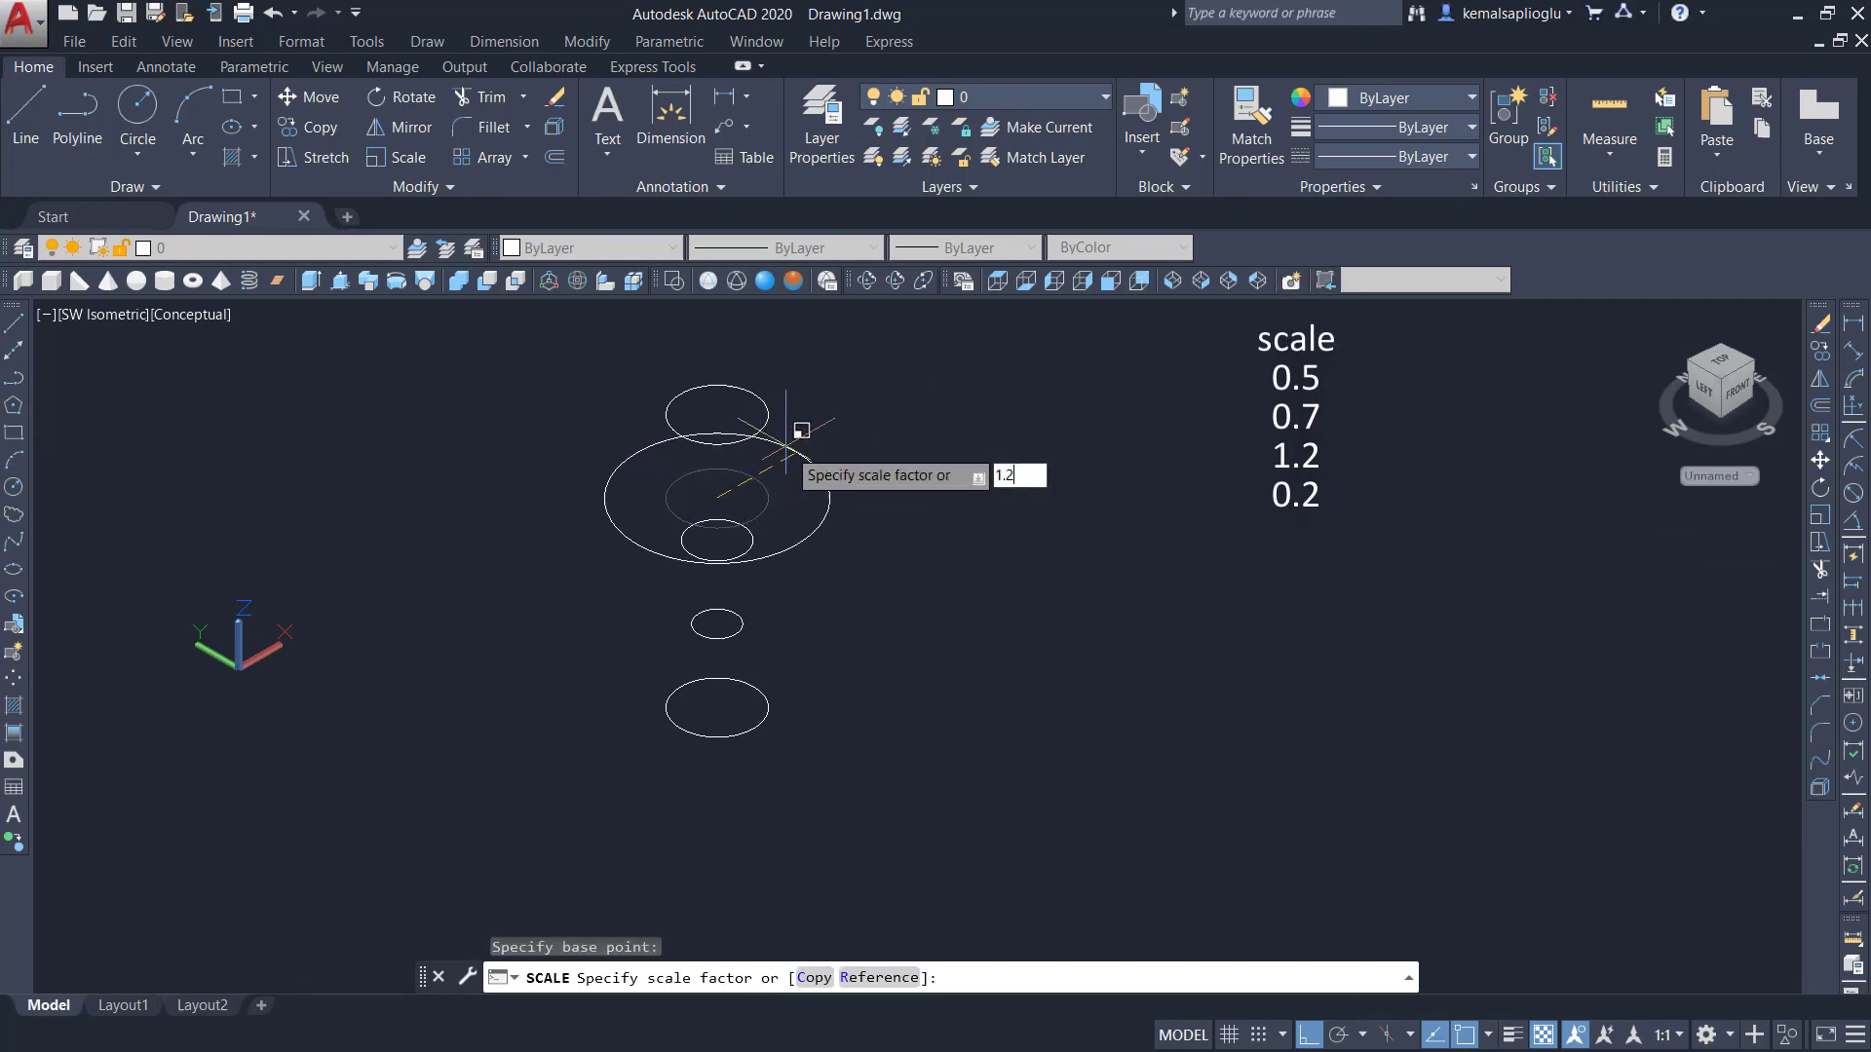
key(Return)
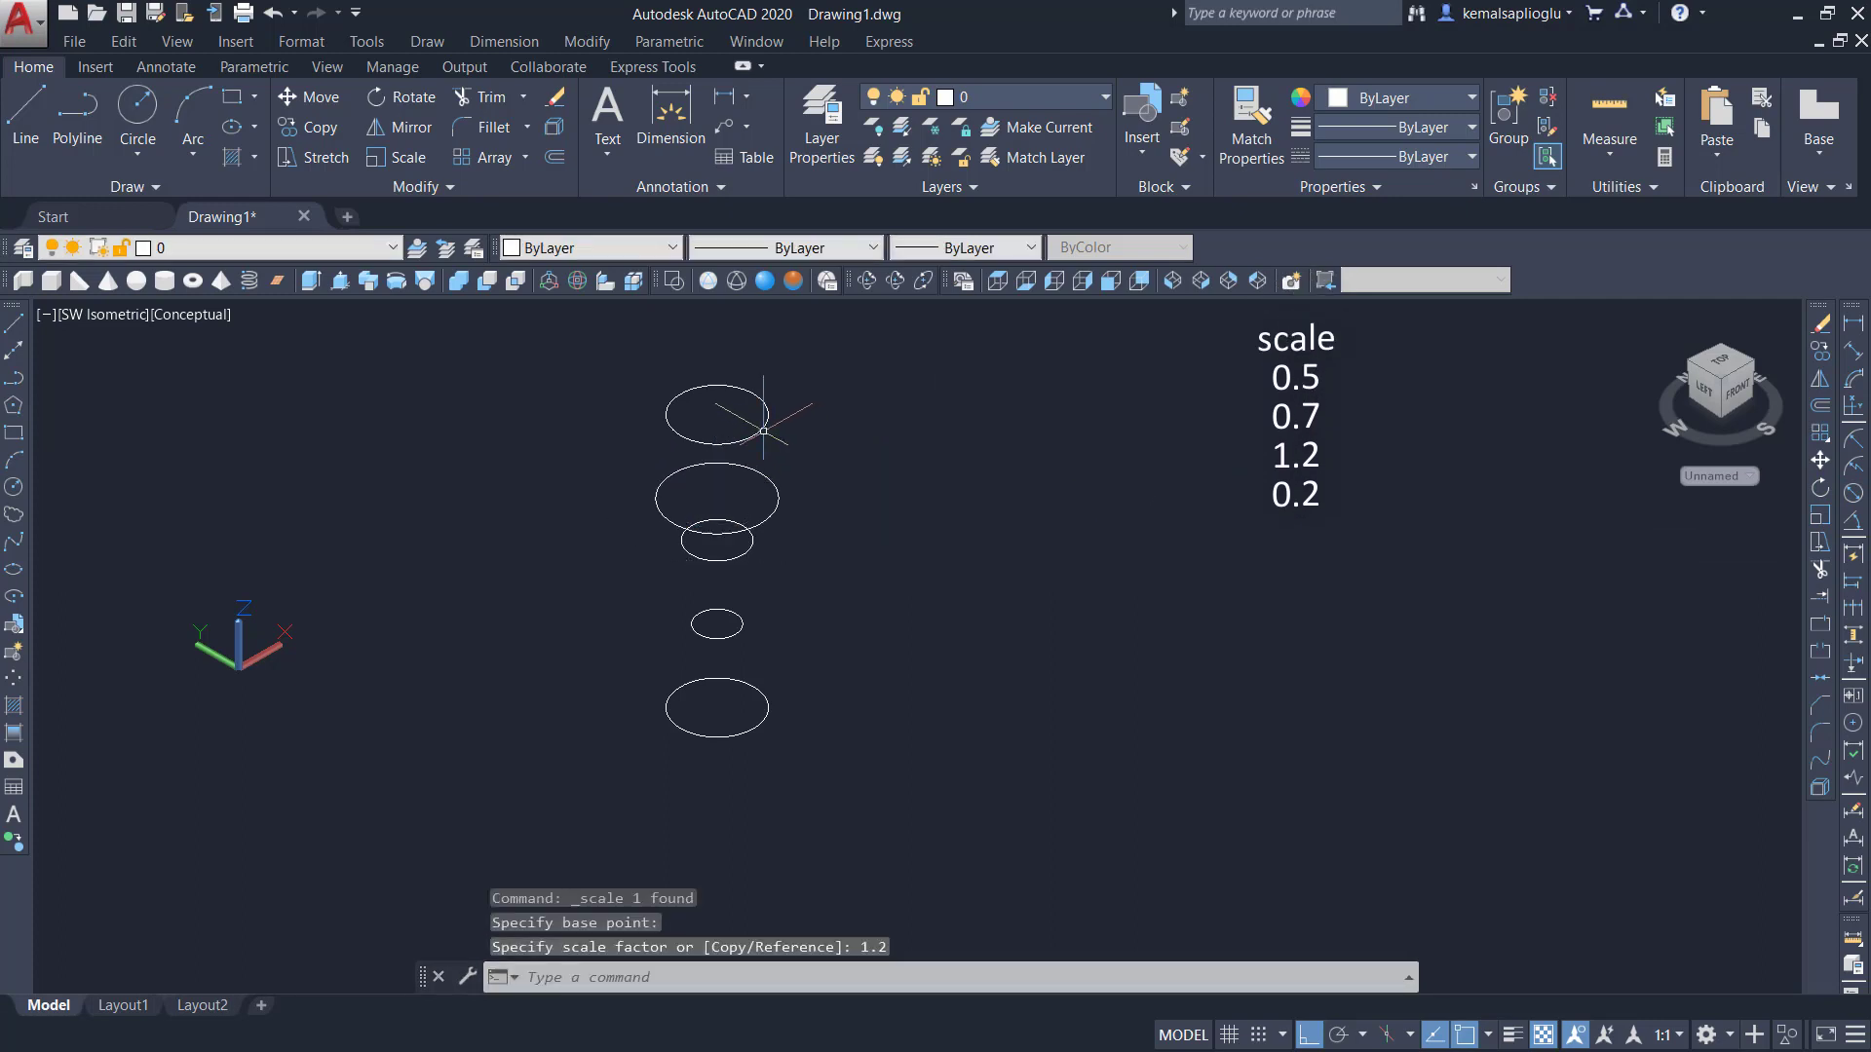
click(765, 429)
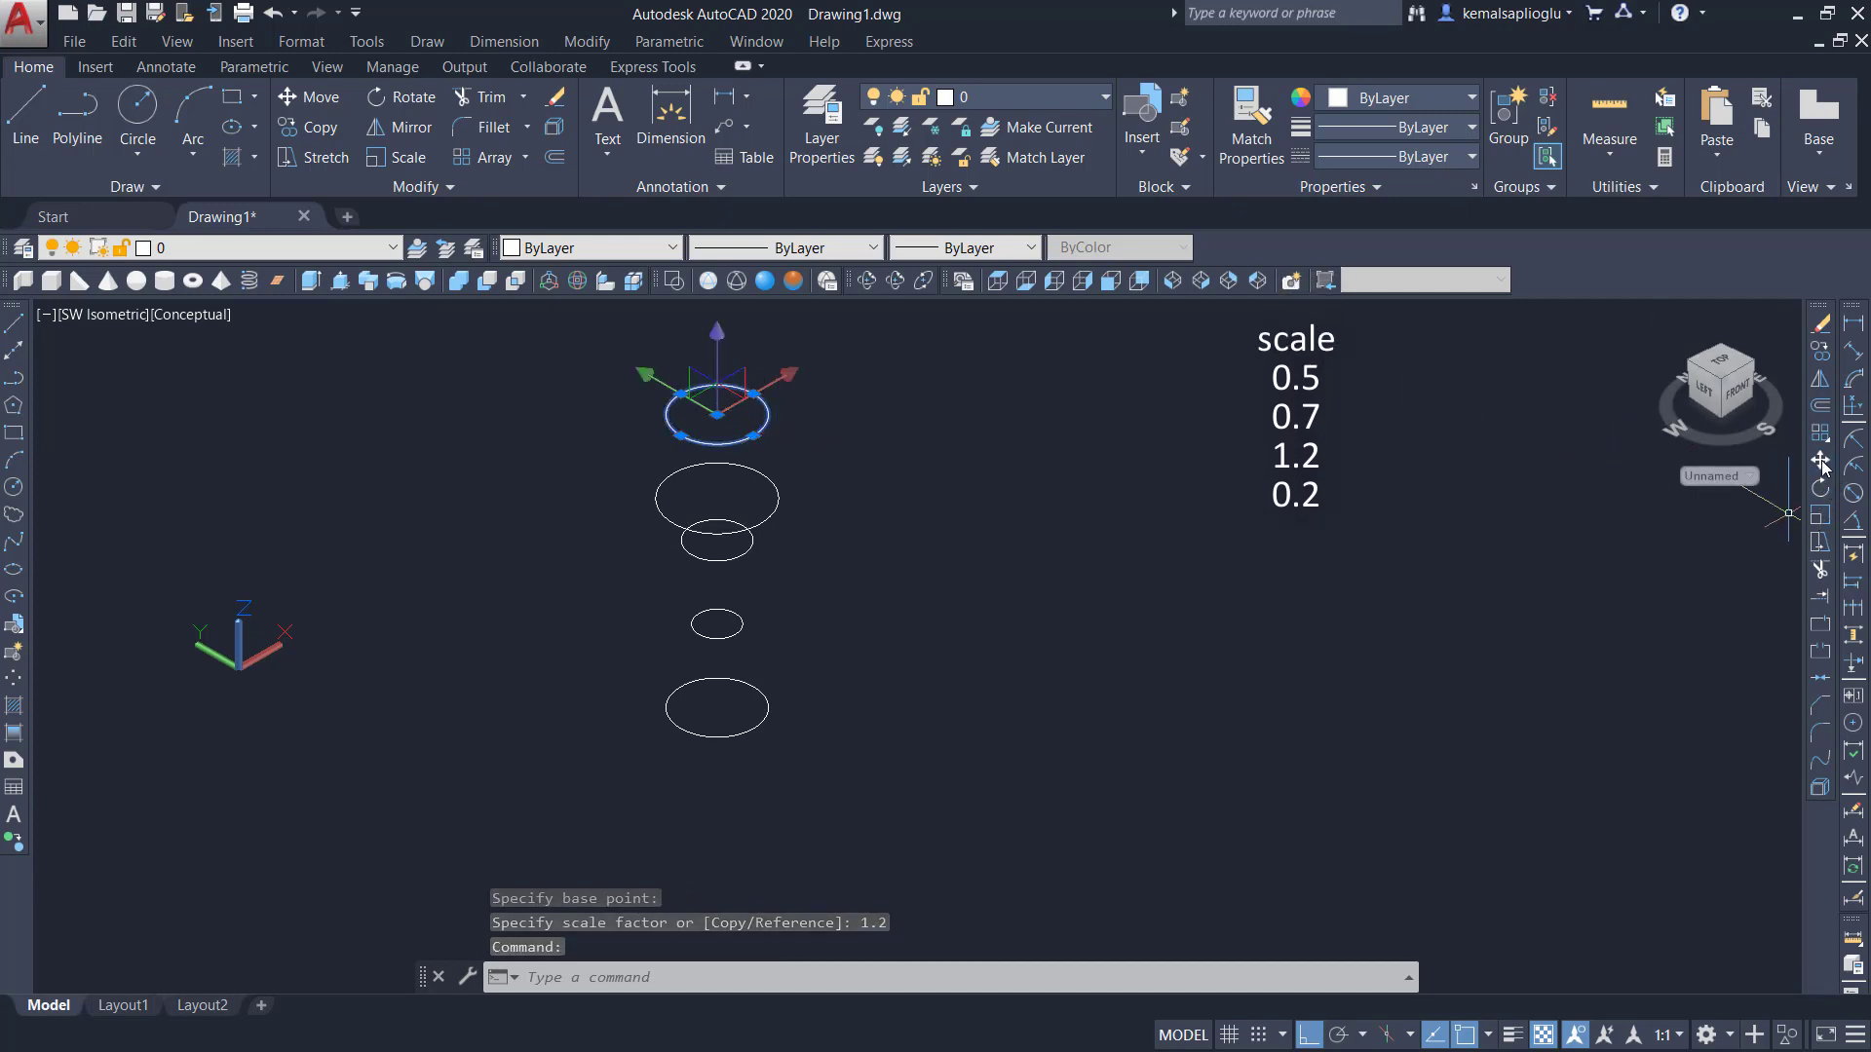
key(Return)
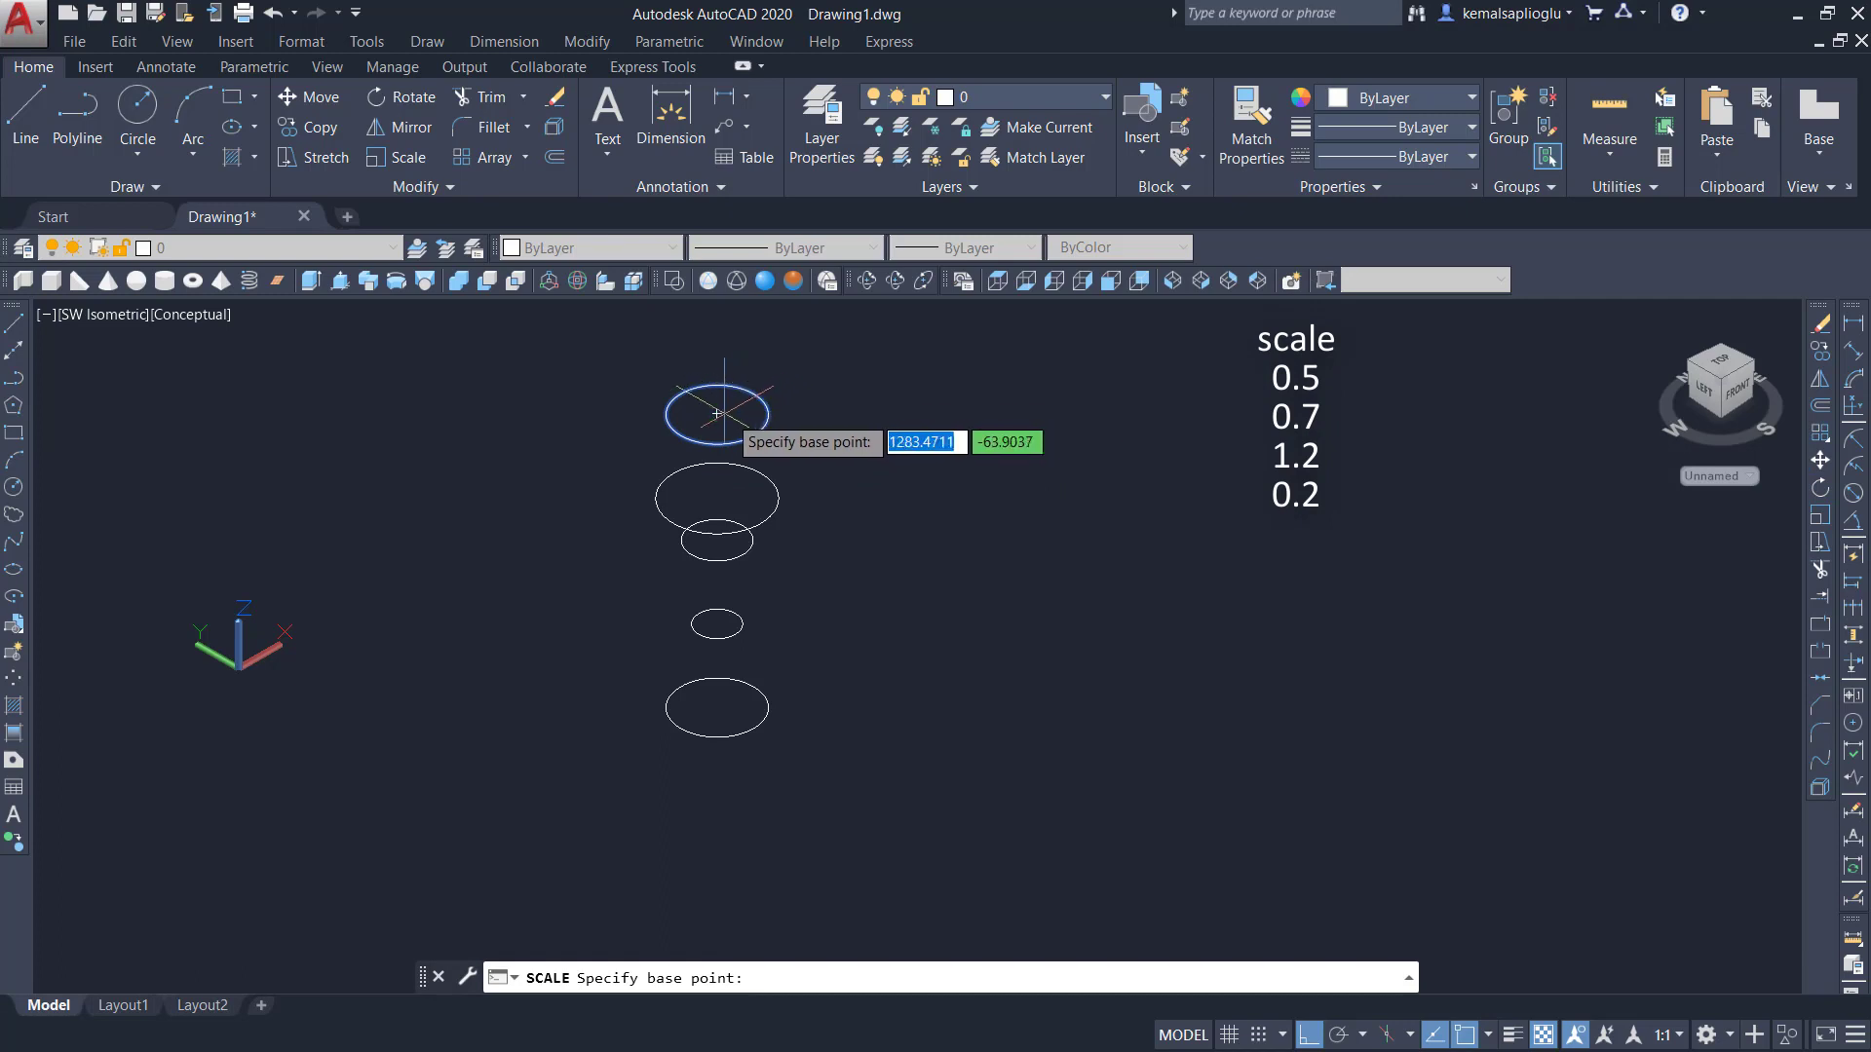
click(717, 413)
text(0)
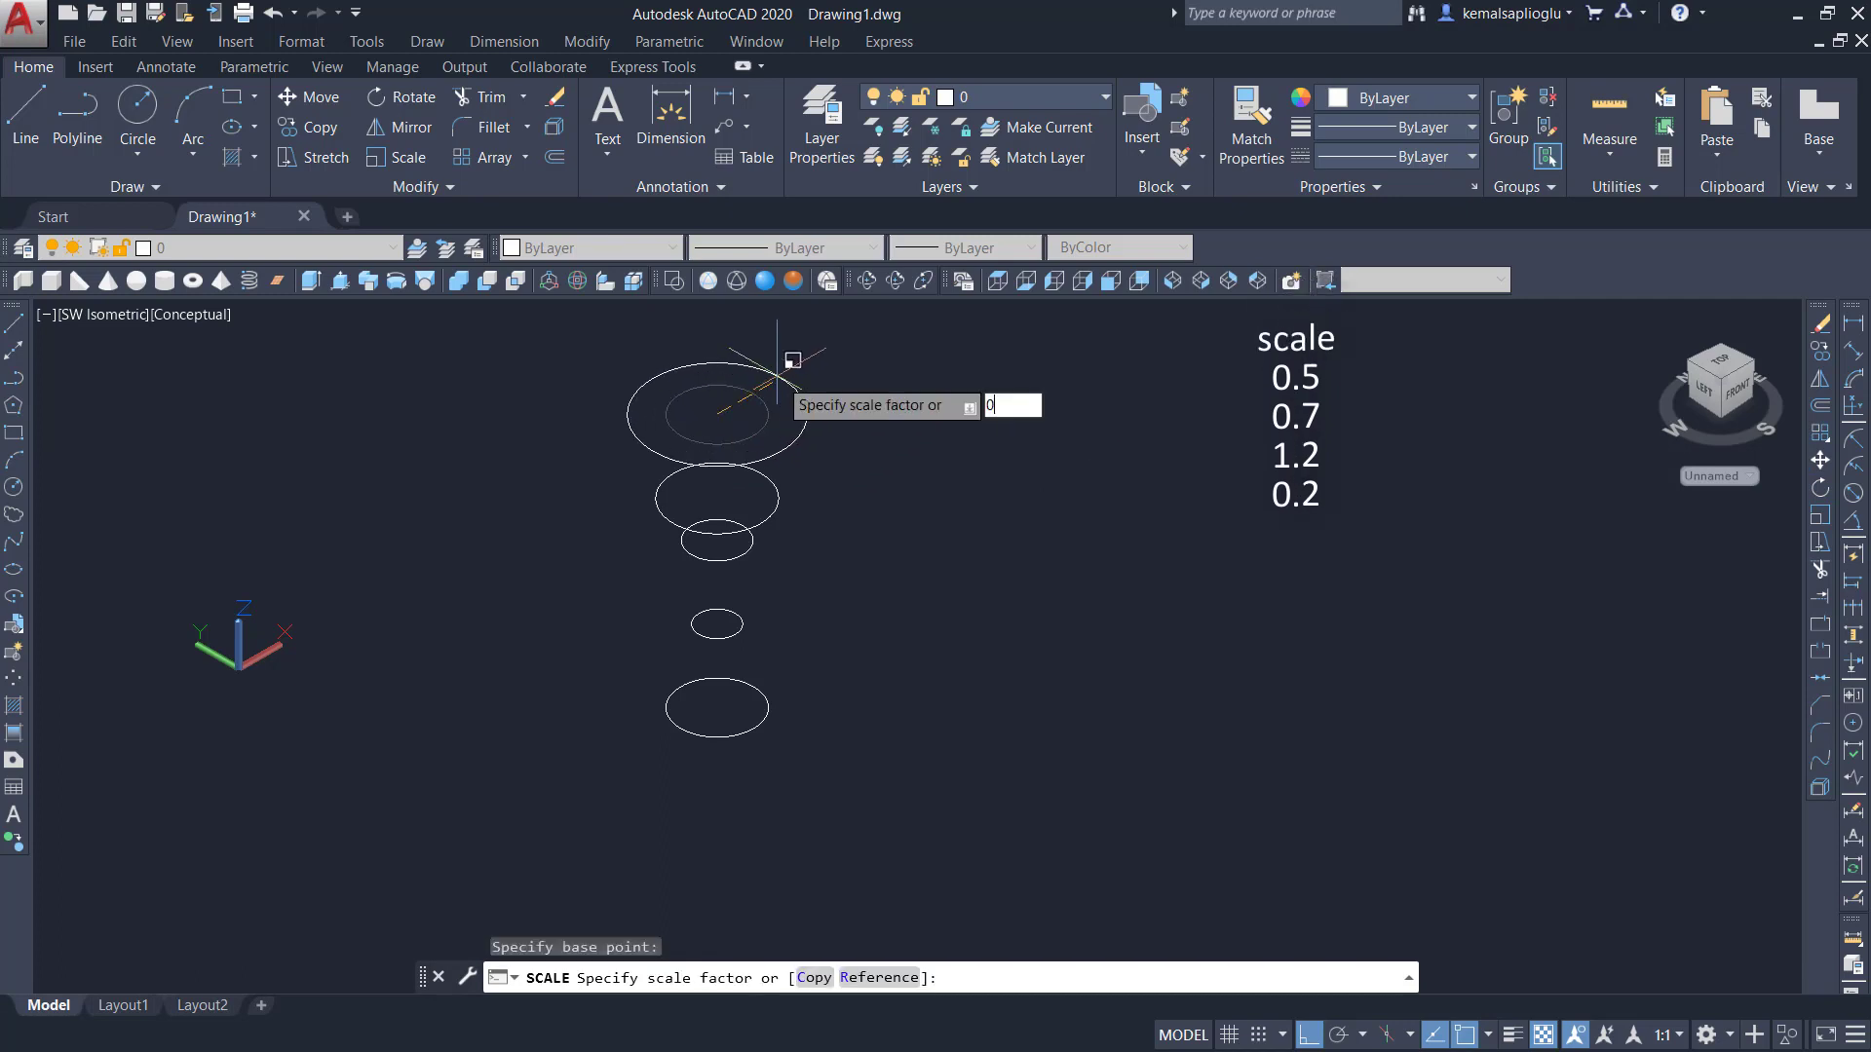
text(.2)
key(Return)
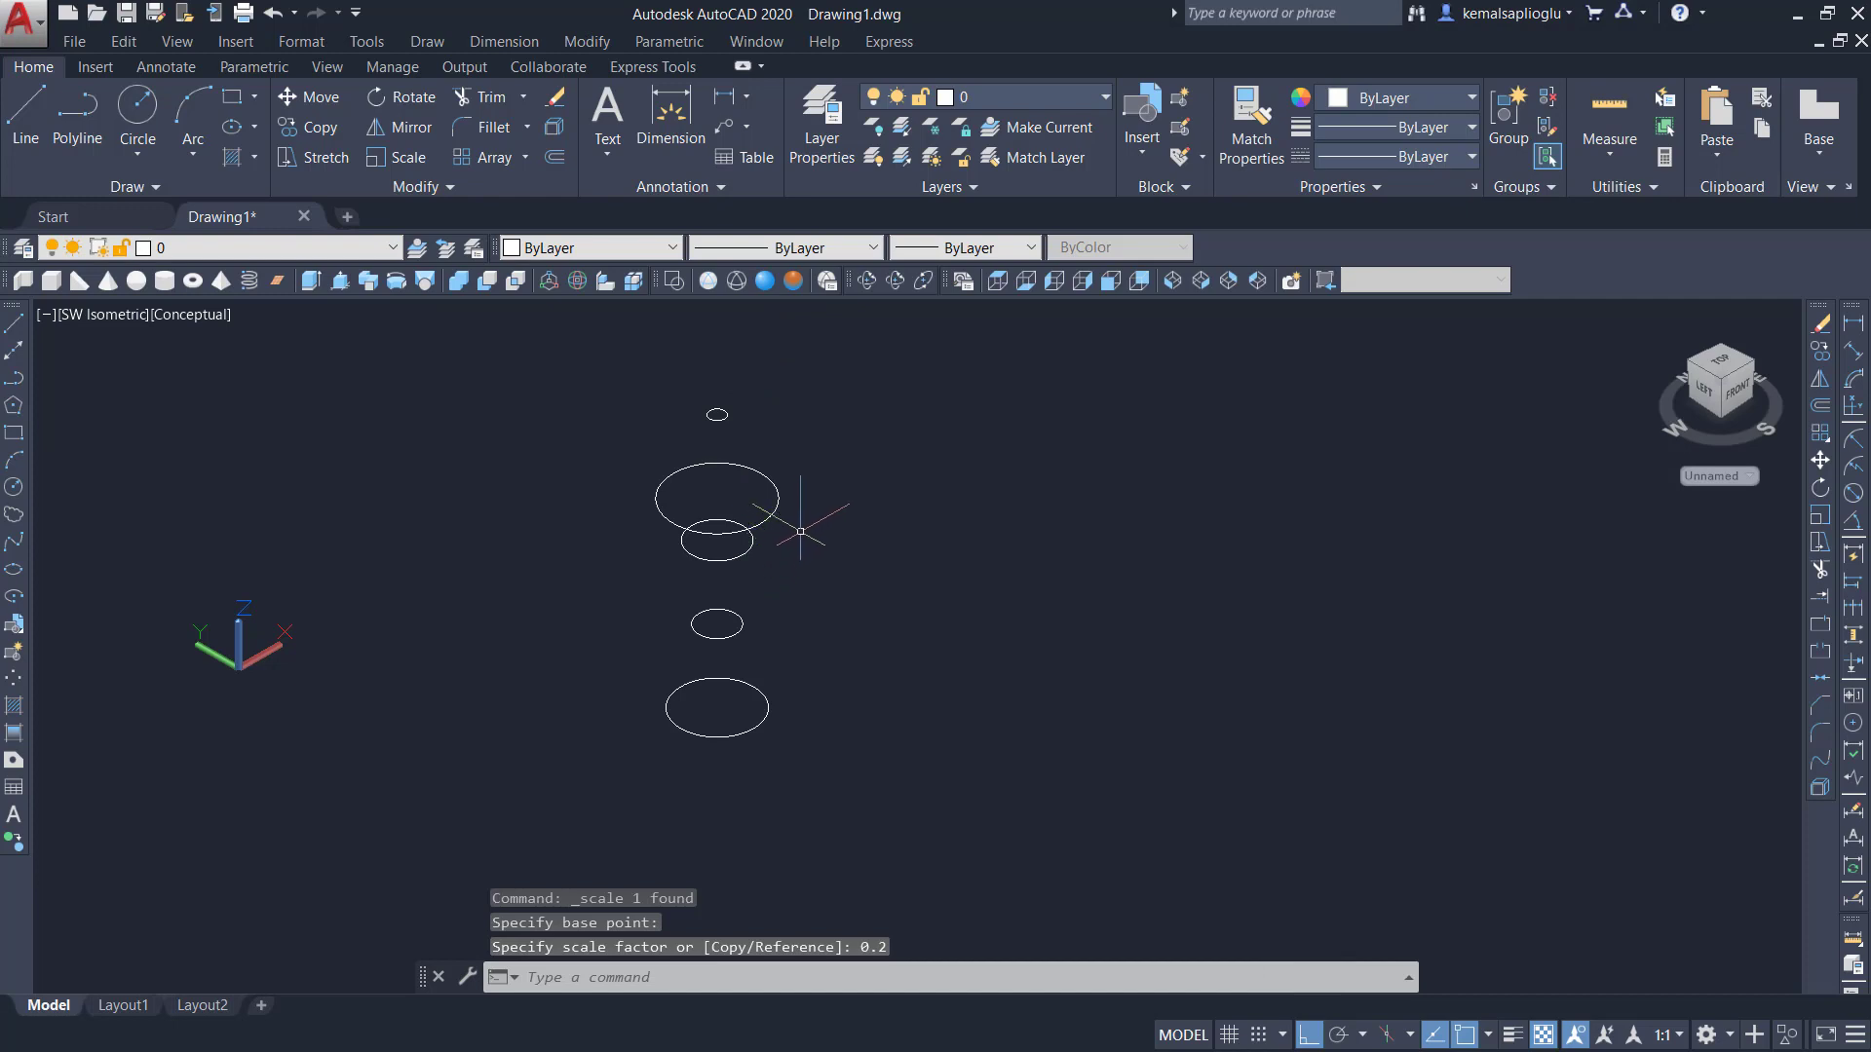
Step: Copy all five stacked circles to the right of the original stack
click(894, 761)
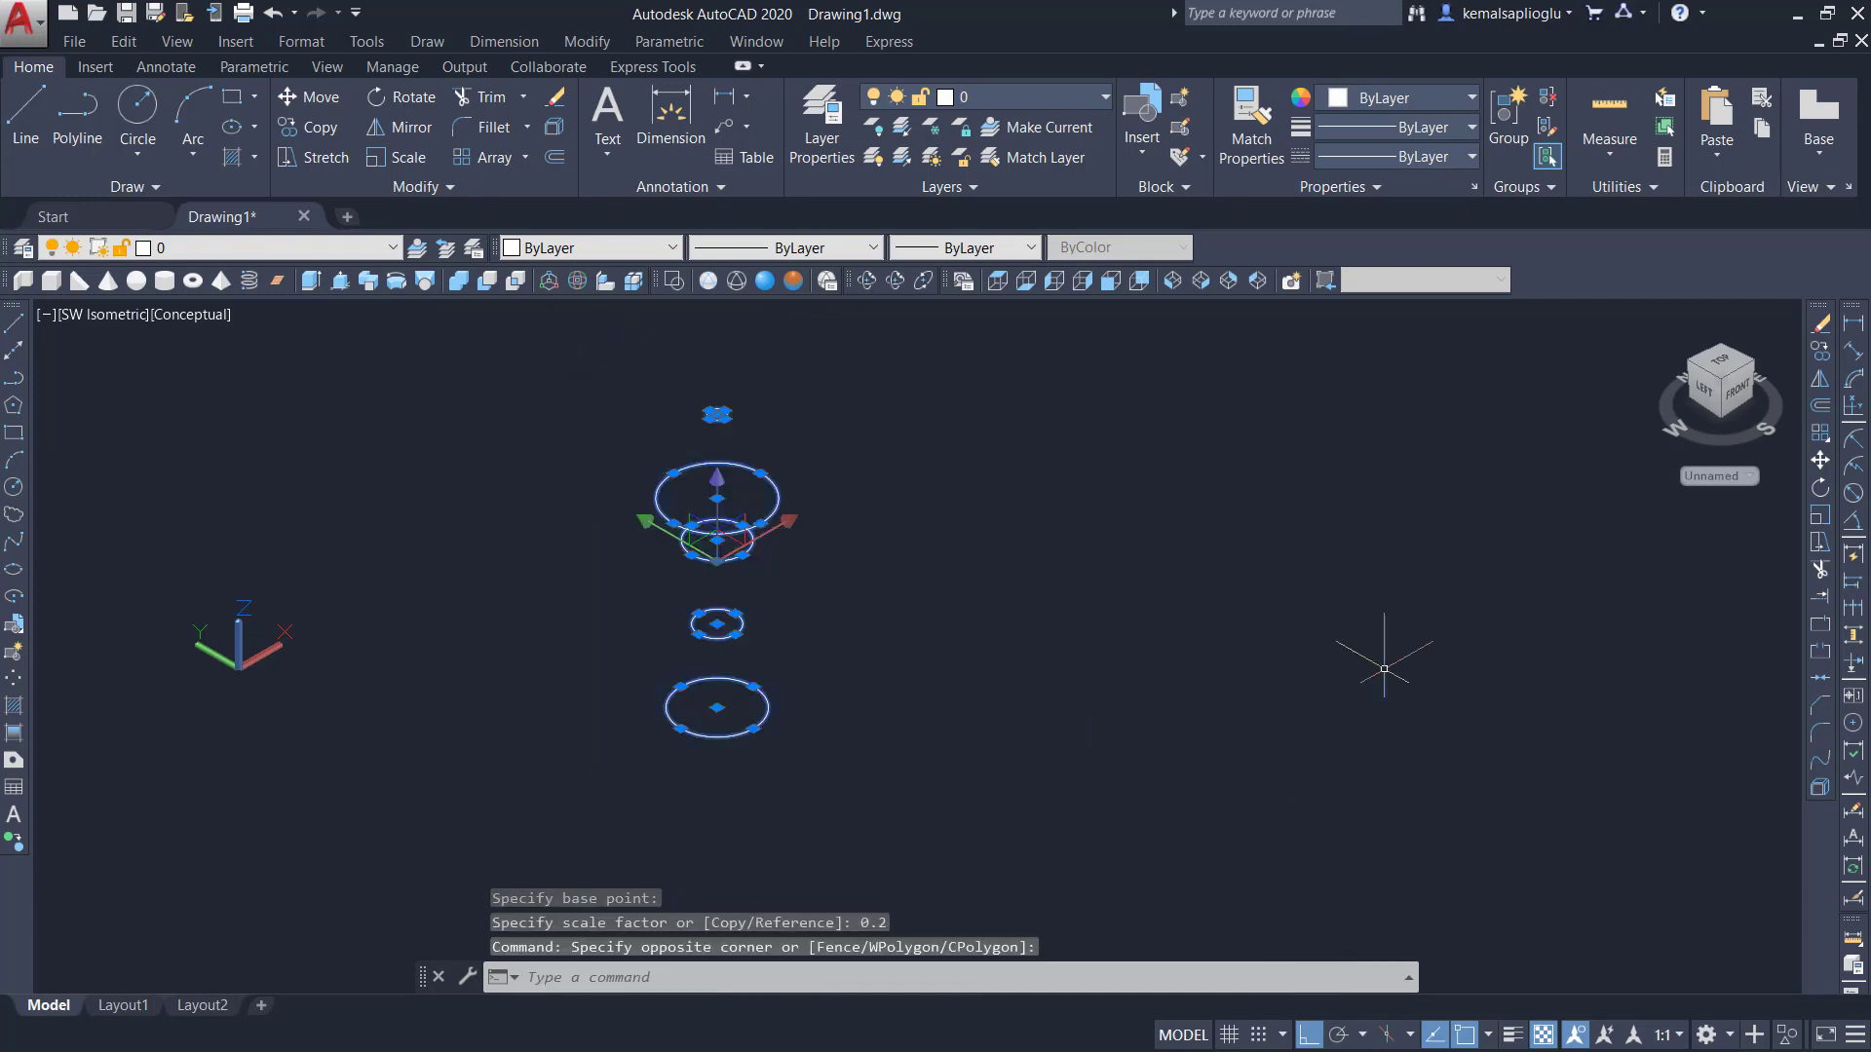
click(1820, 353)
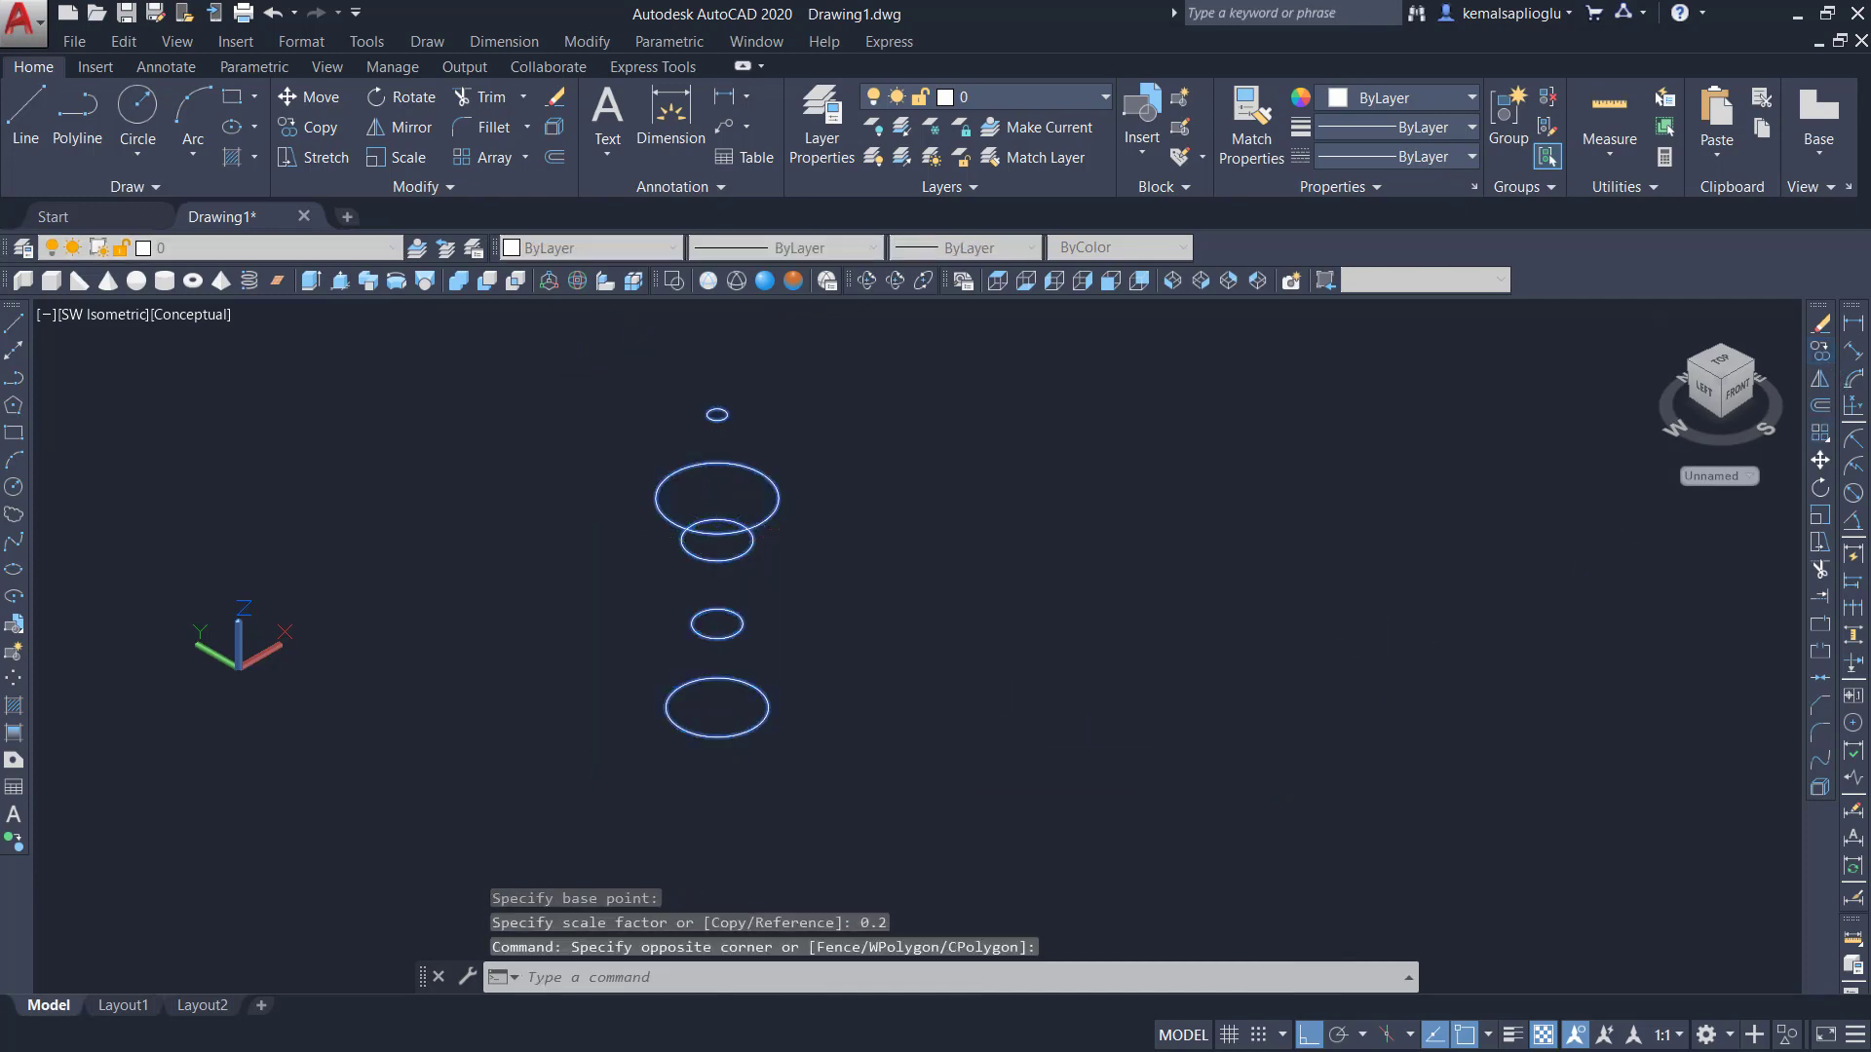
click(737, 803)
click(1269, 709)
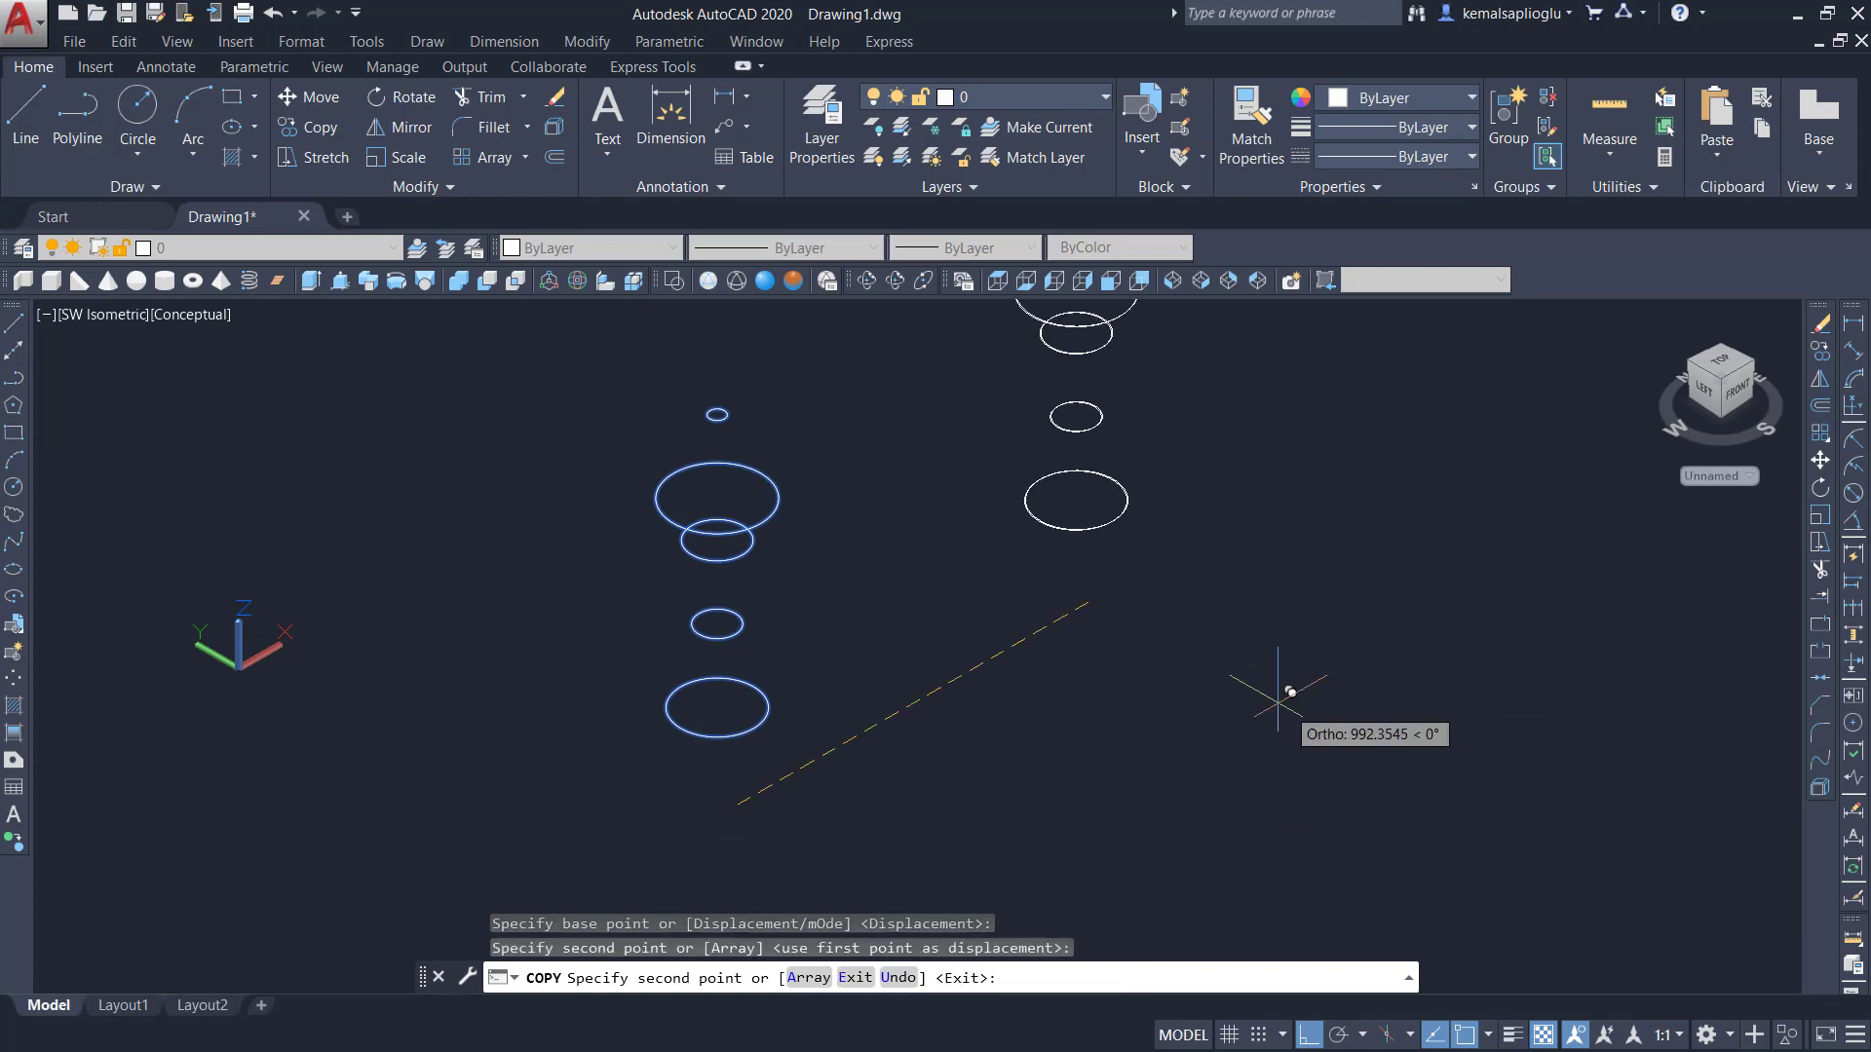
key(Escape)
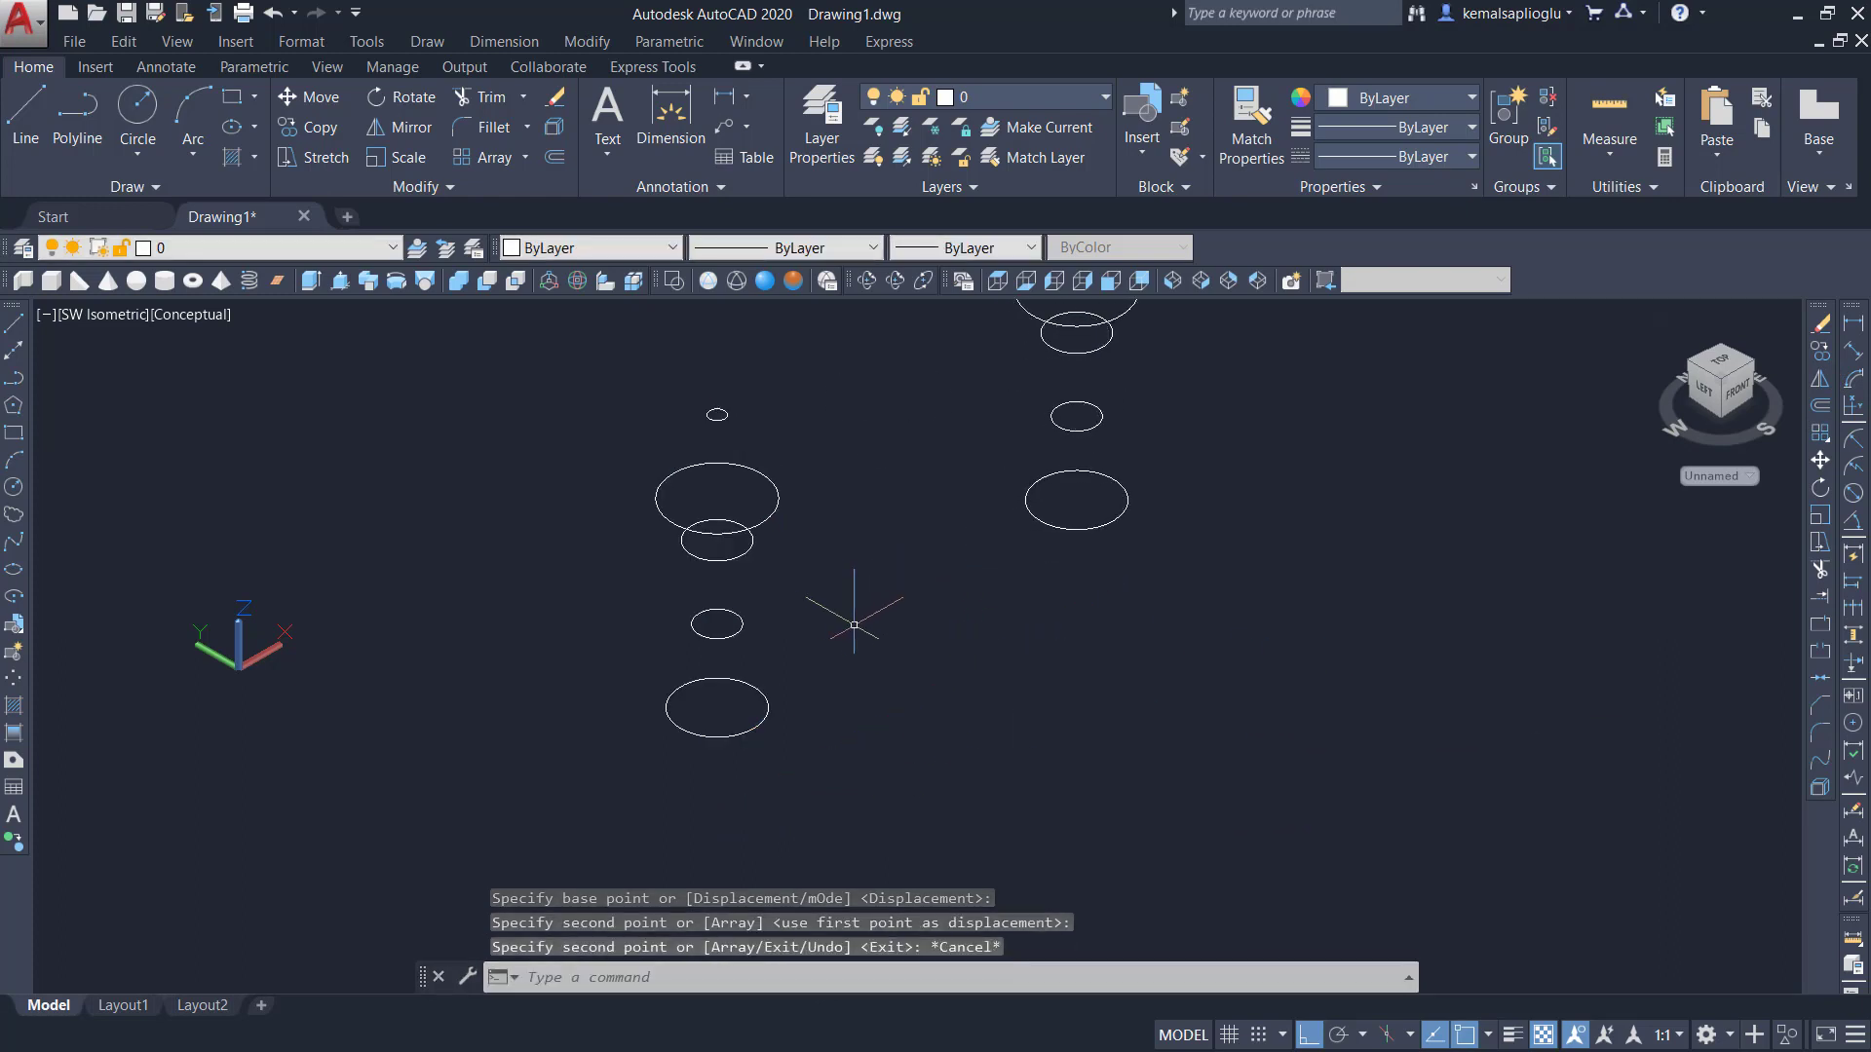
click(399, 283)
Step: Loft the five circles bottom to top, cross sections only, and pan the vase left
click(752, 687)
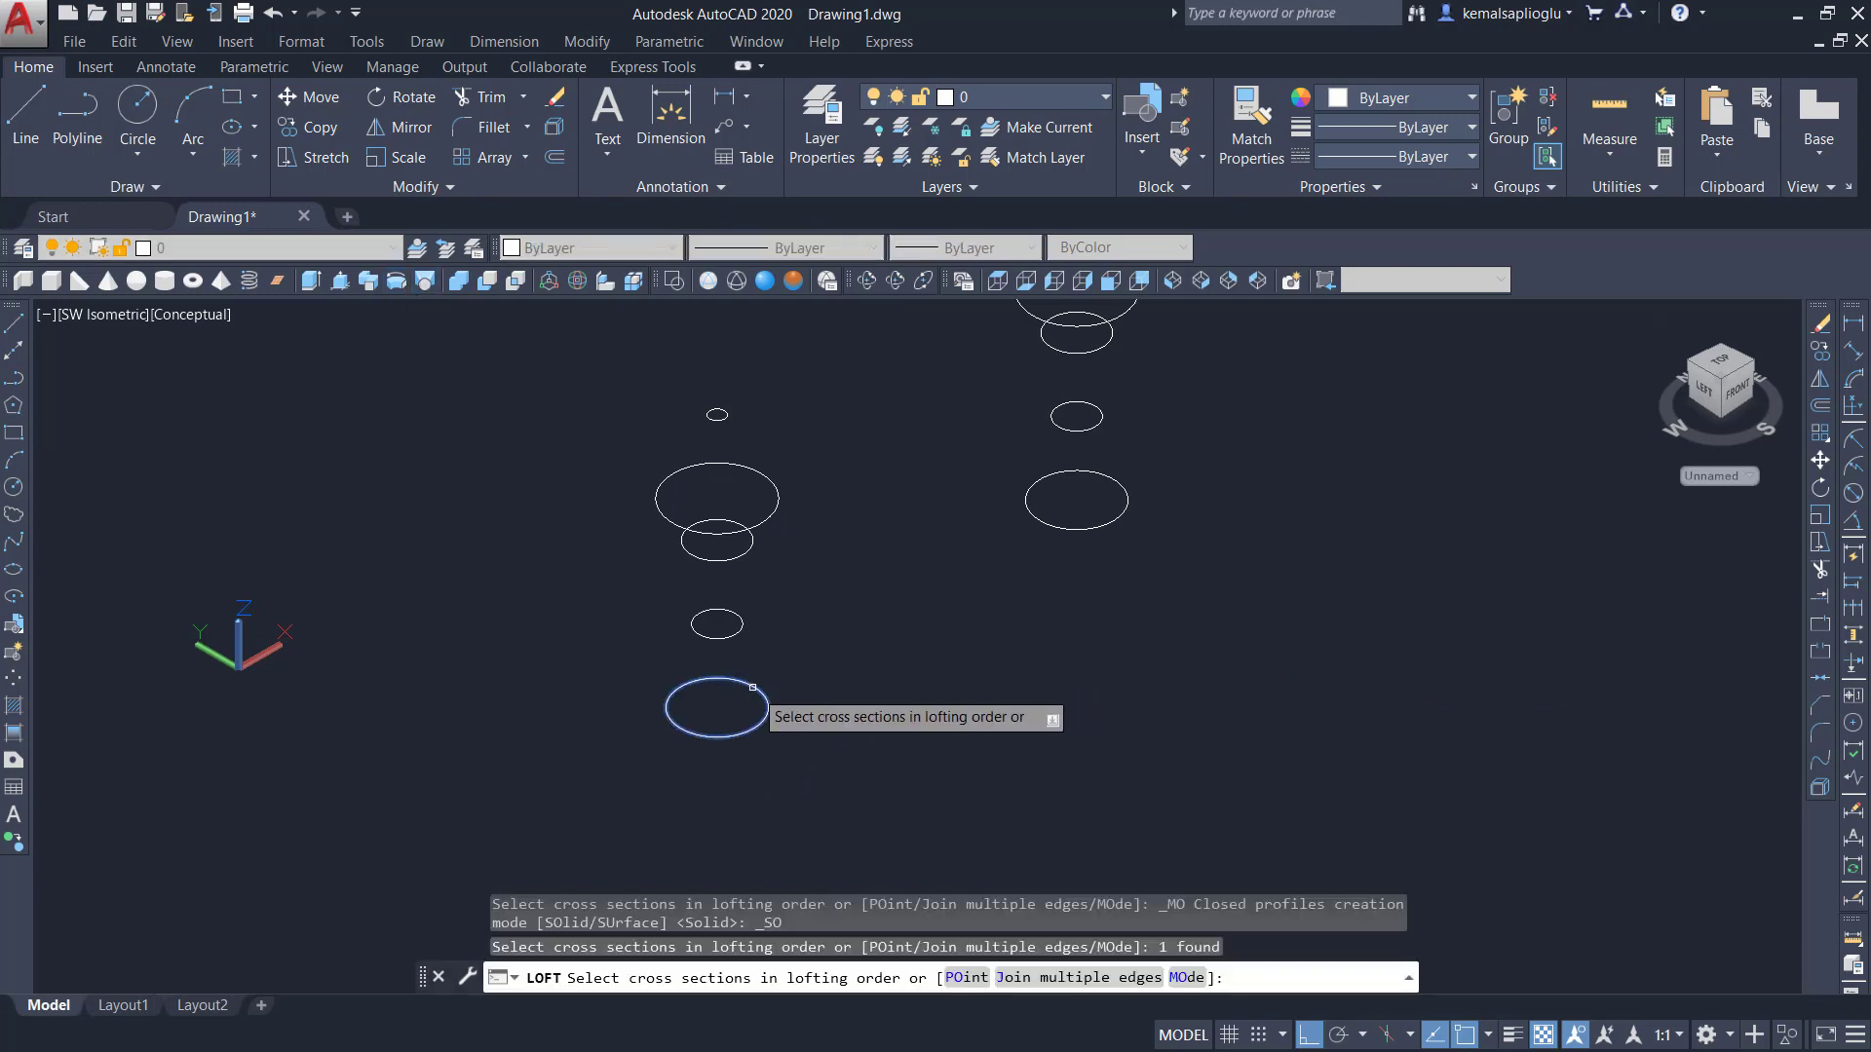
click(708, 635)
click(717, 559)
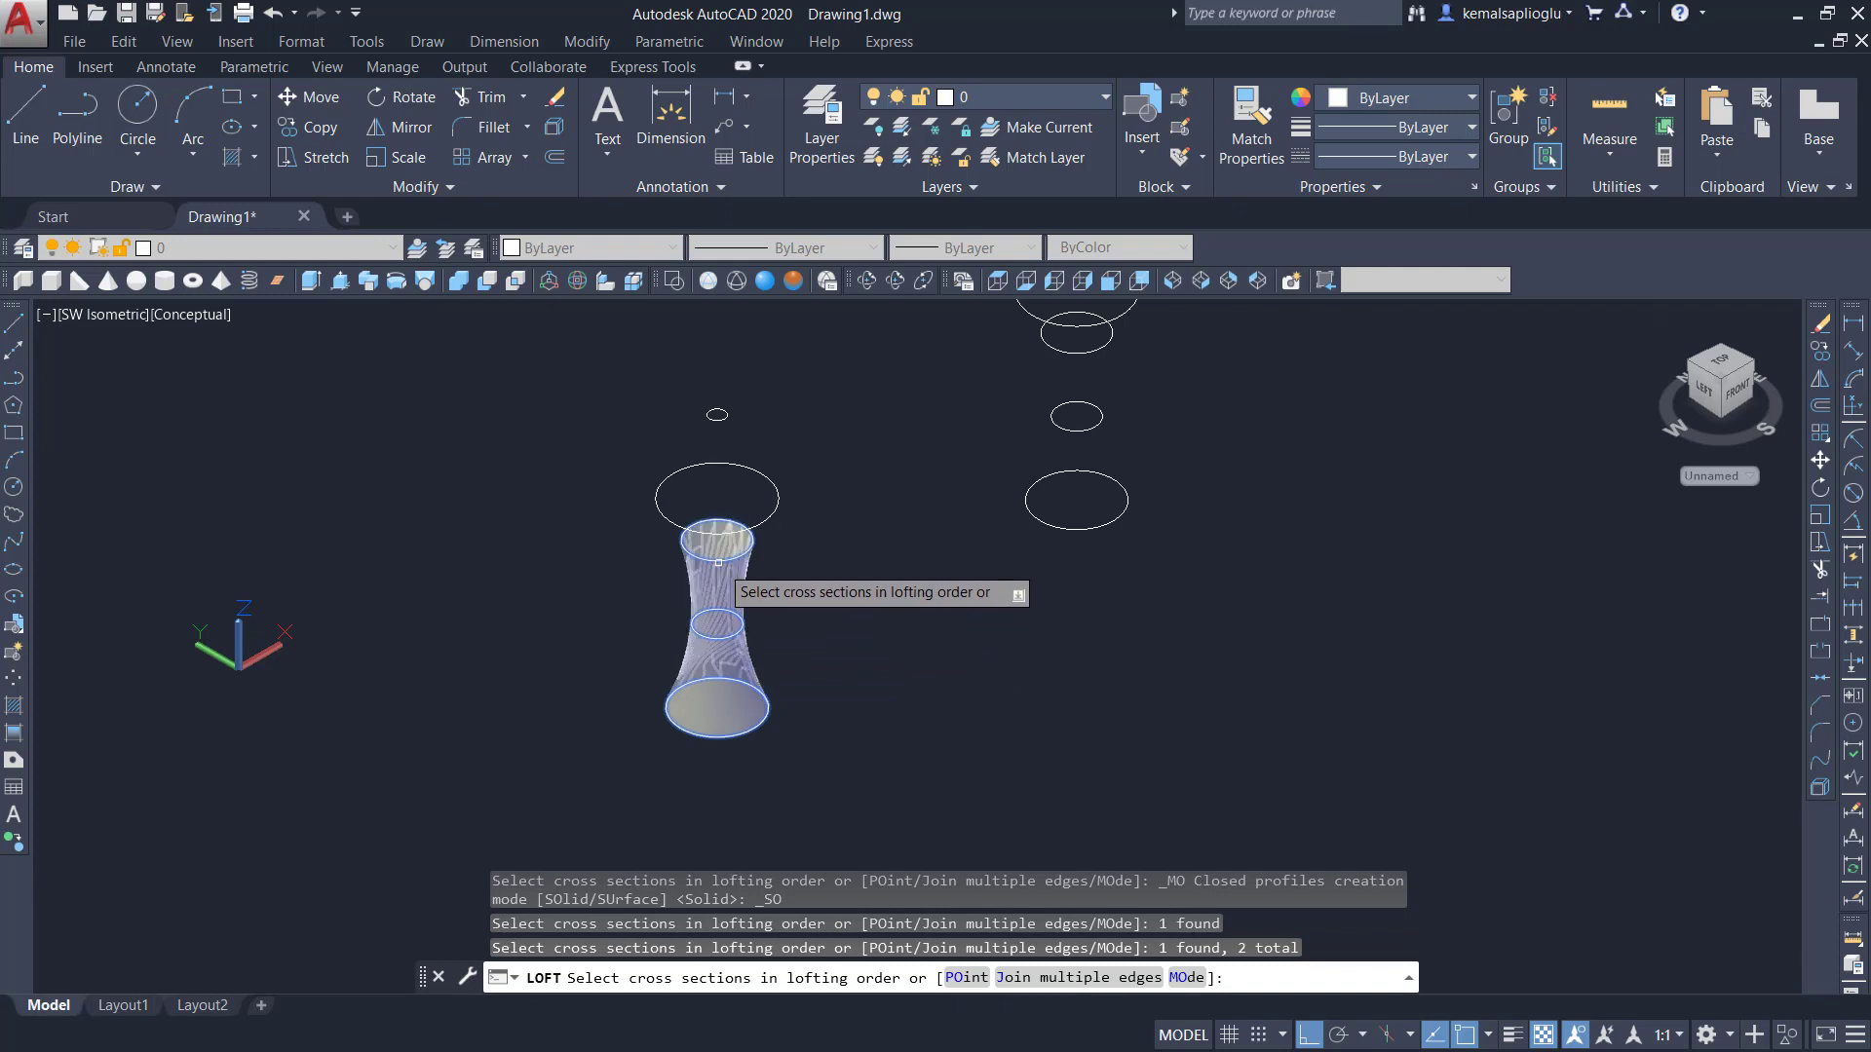
click(762, 522)
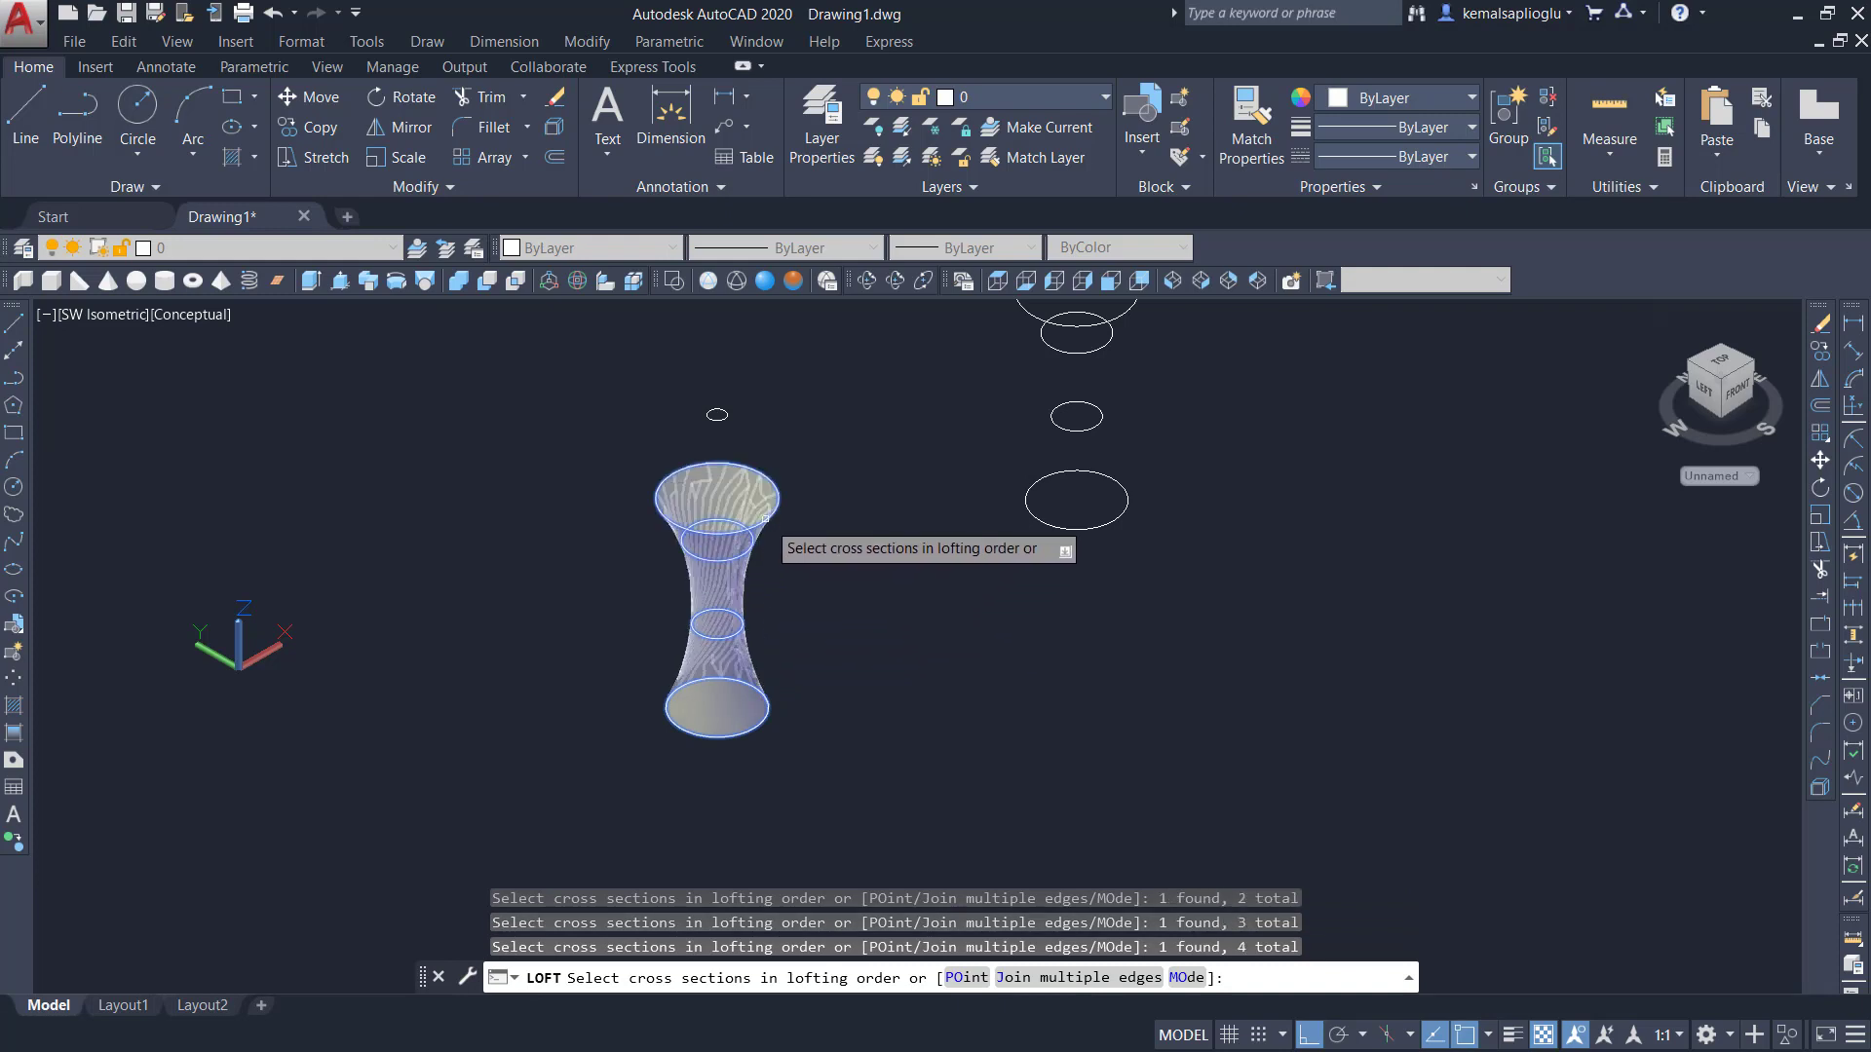
click(717, 415)
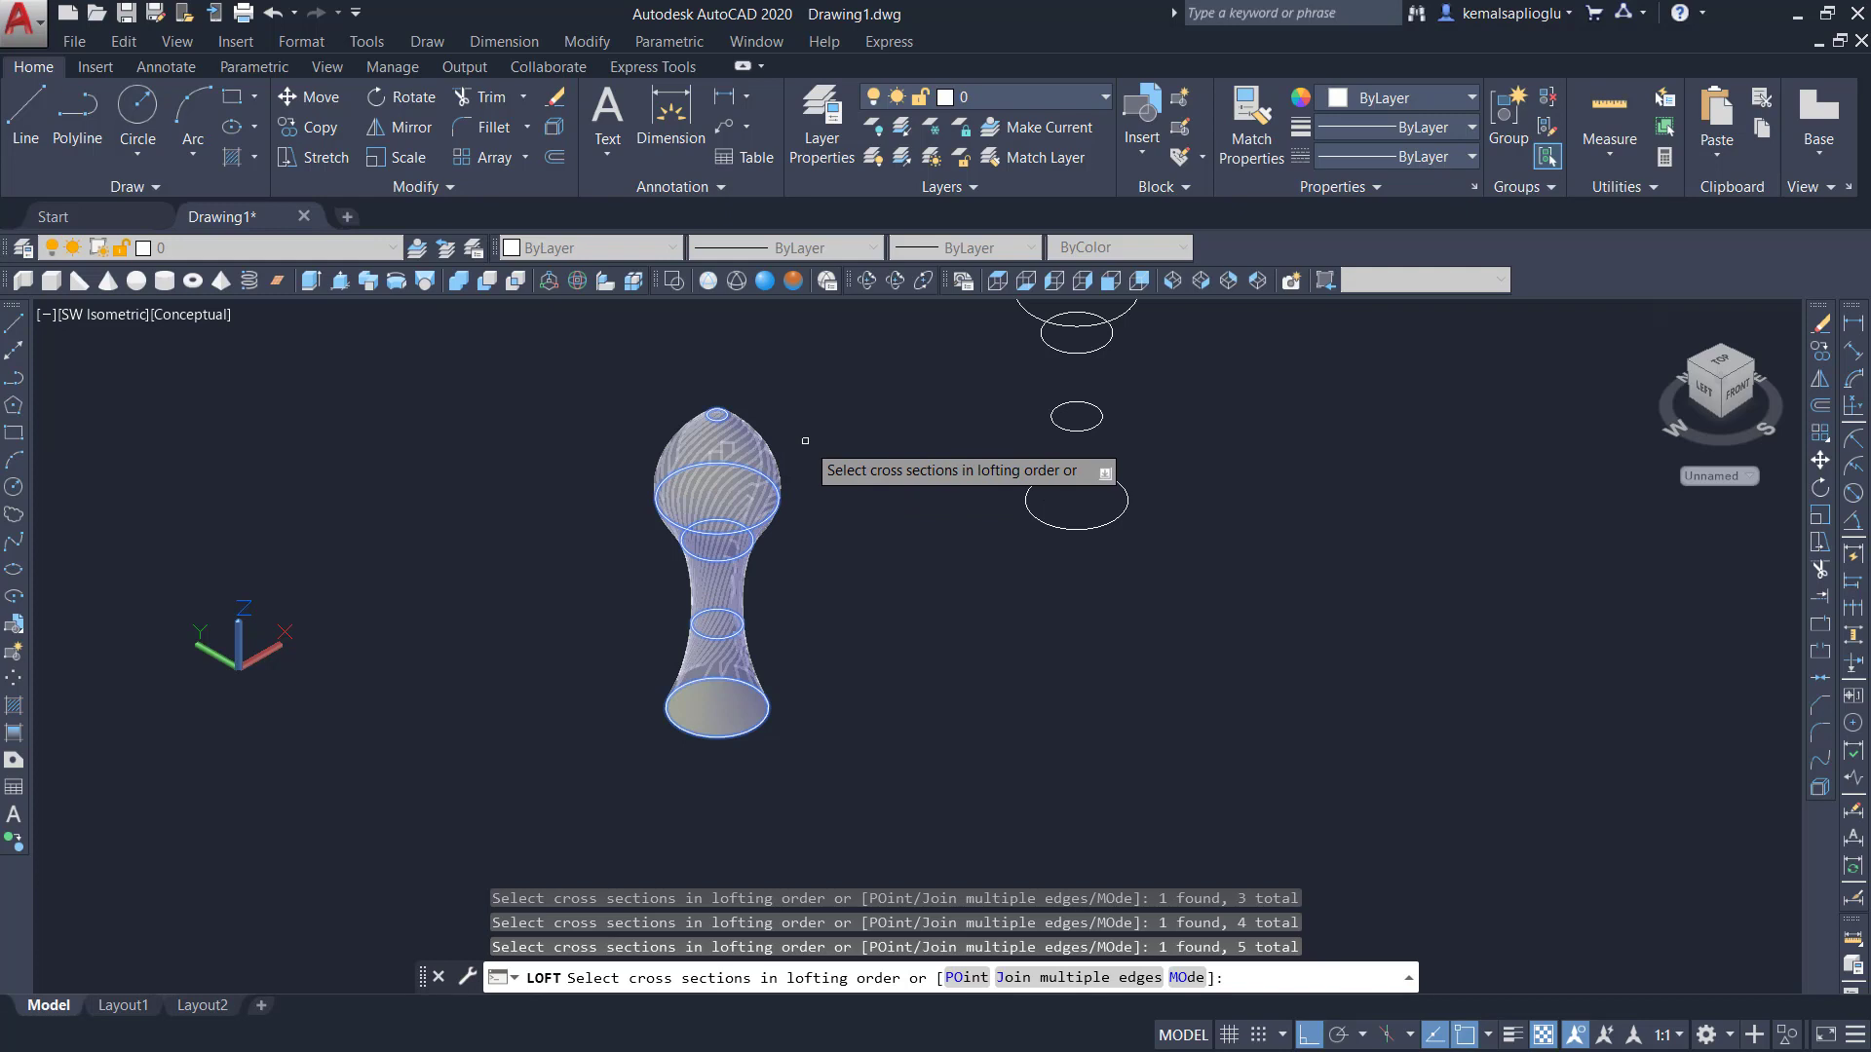
key(Return)
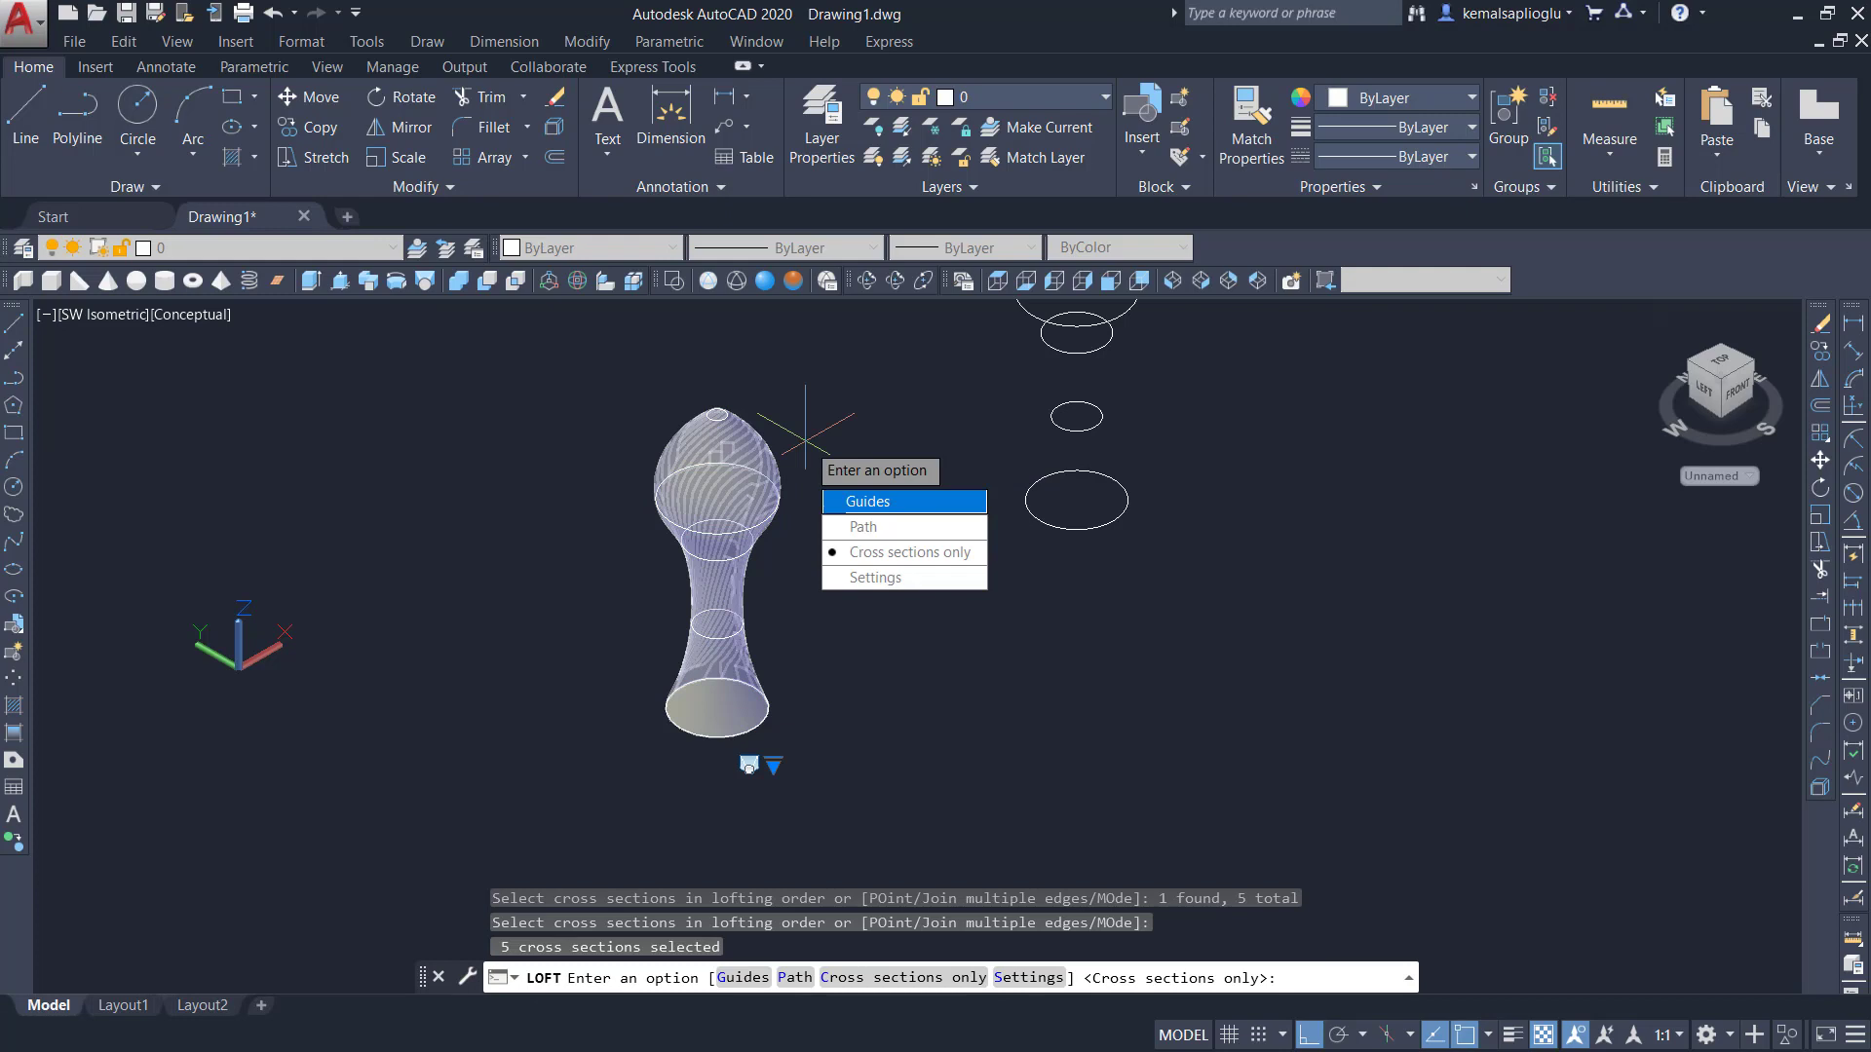
key(Return)
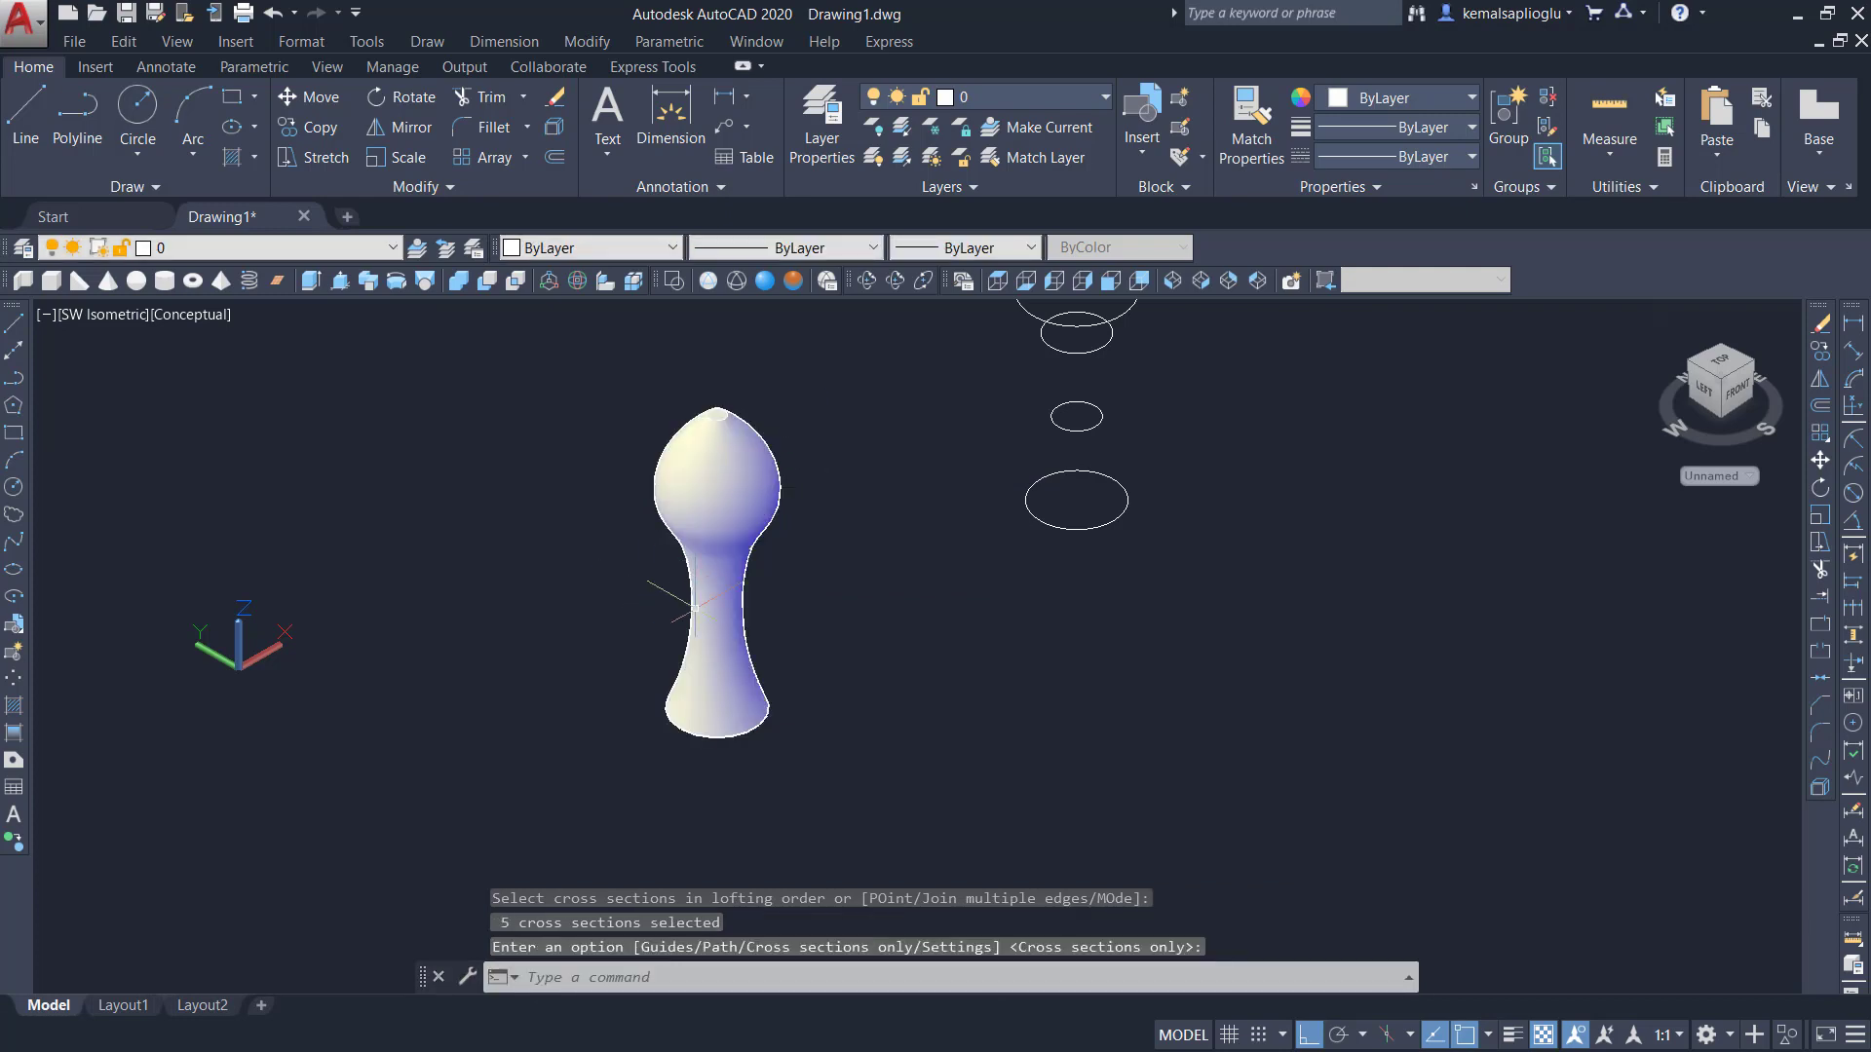
middle_drag(788, 603, 386, 792)
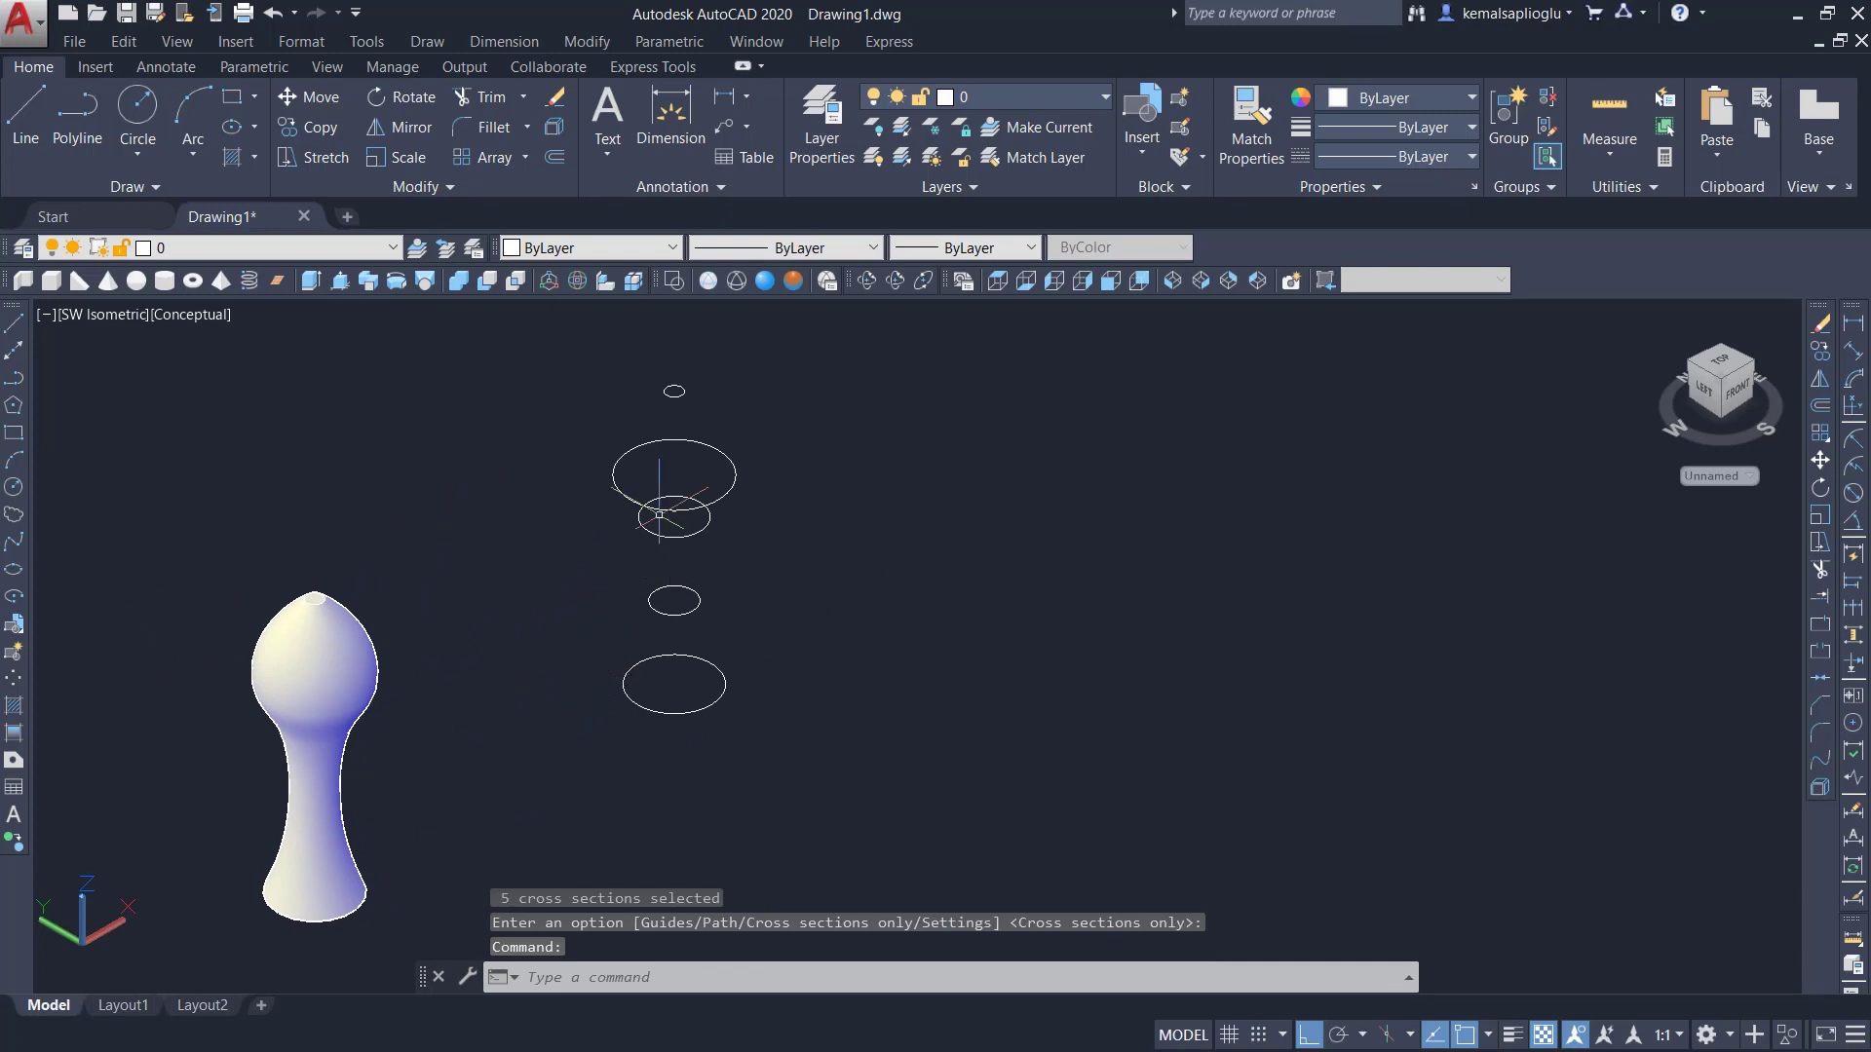
Step: Loft four circles of the copied stack, cross sections only, into a tapered cup
click(424, 281)
click(725, 685)
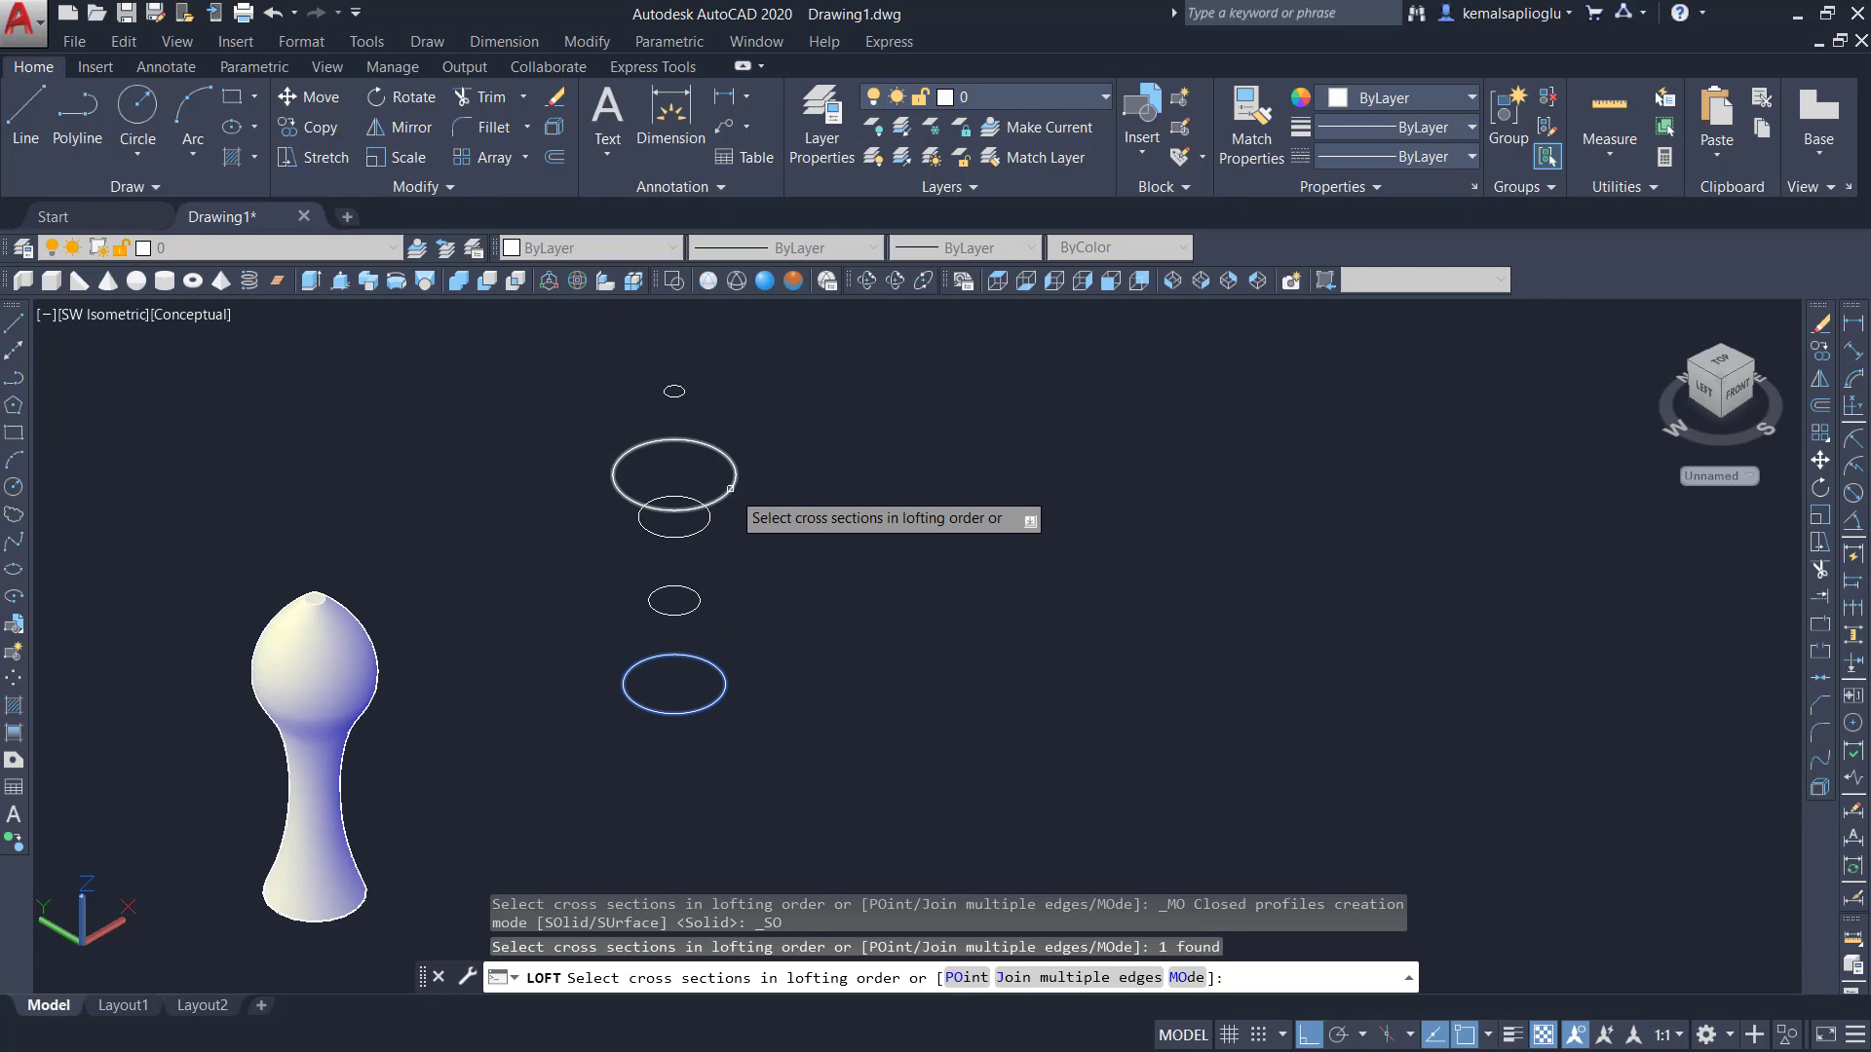
click(730, 488)
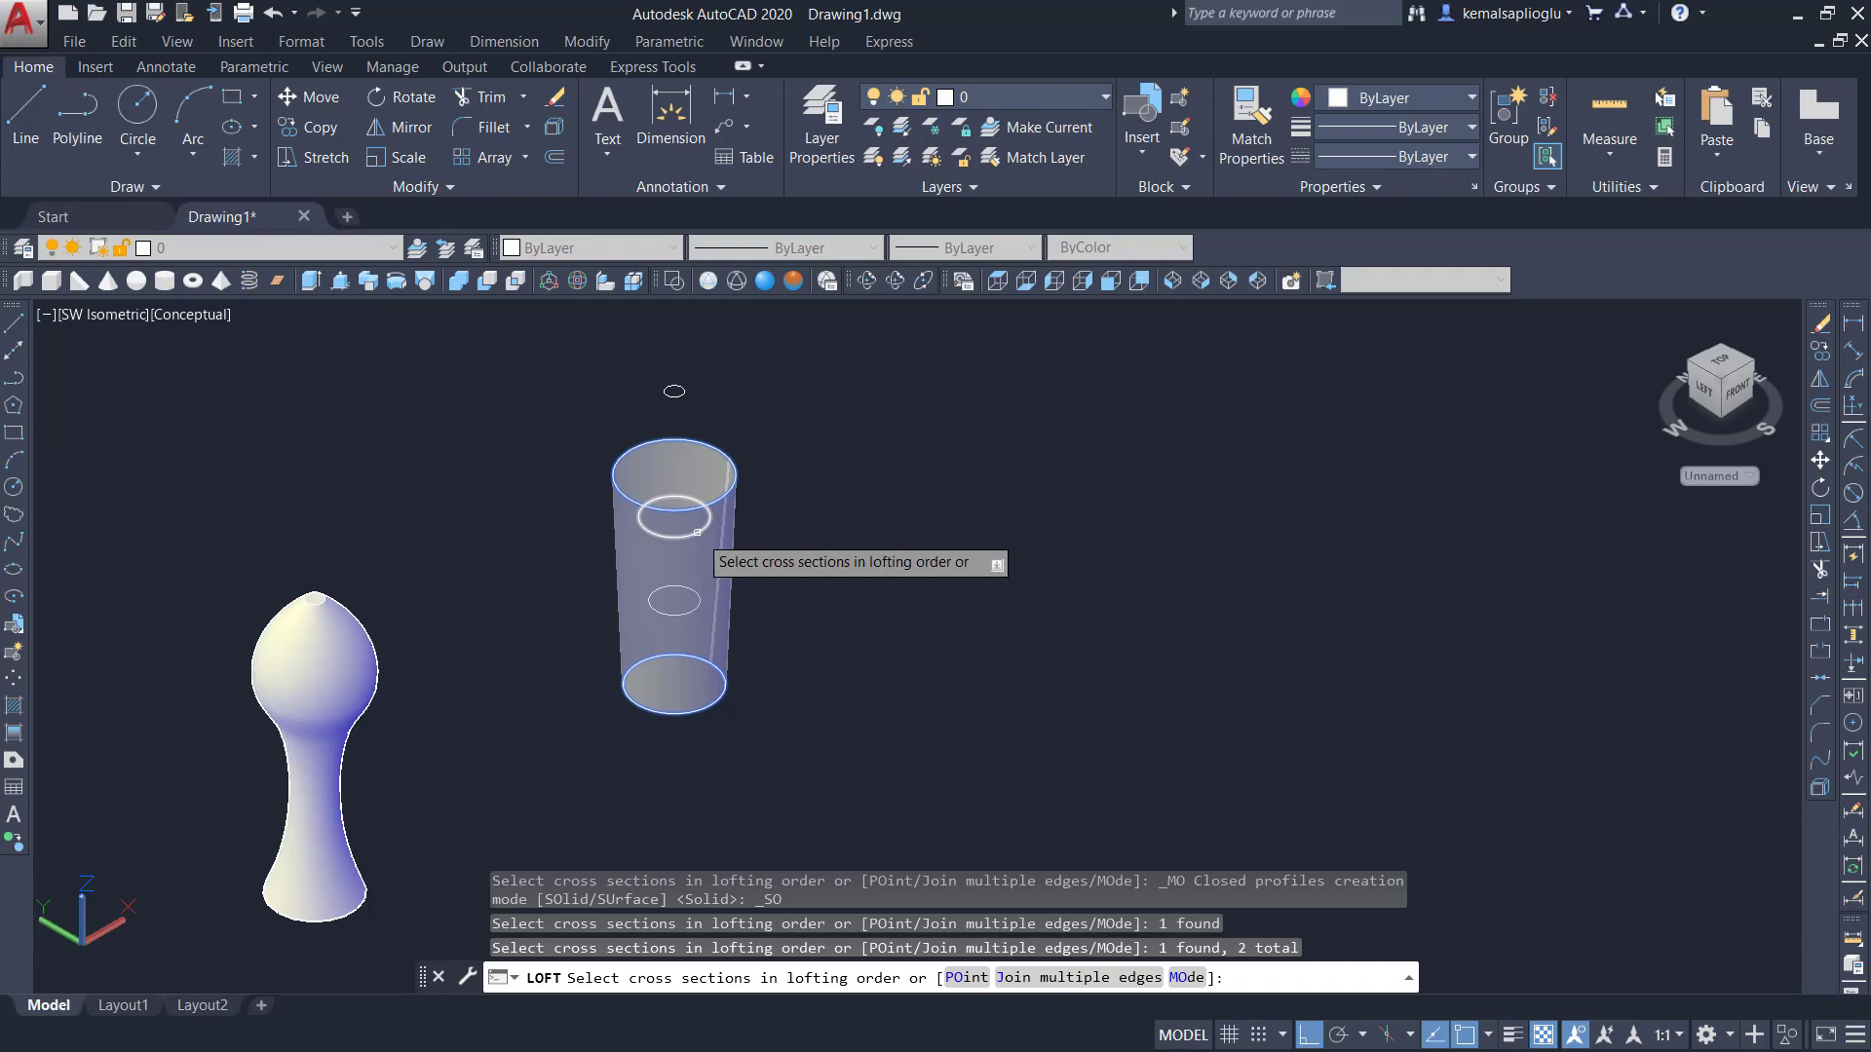
click(696, 532)
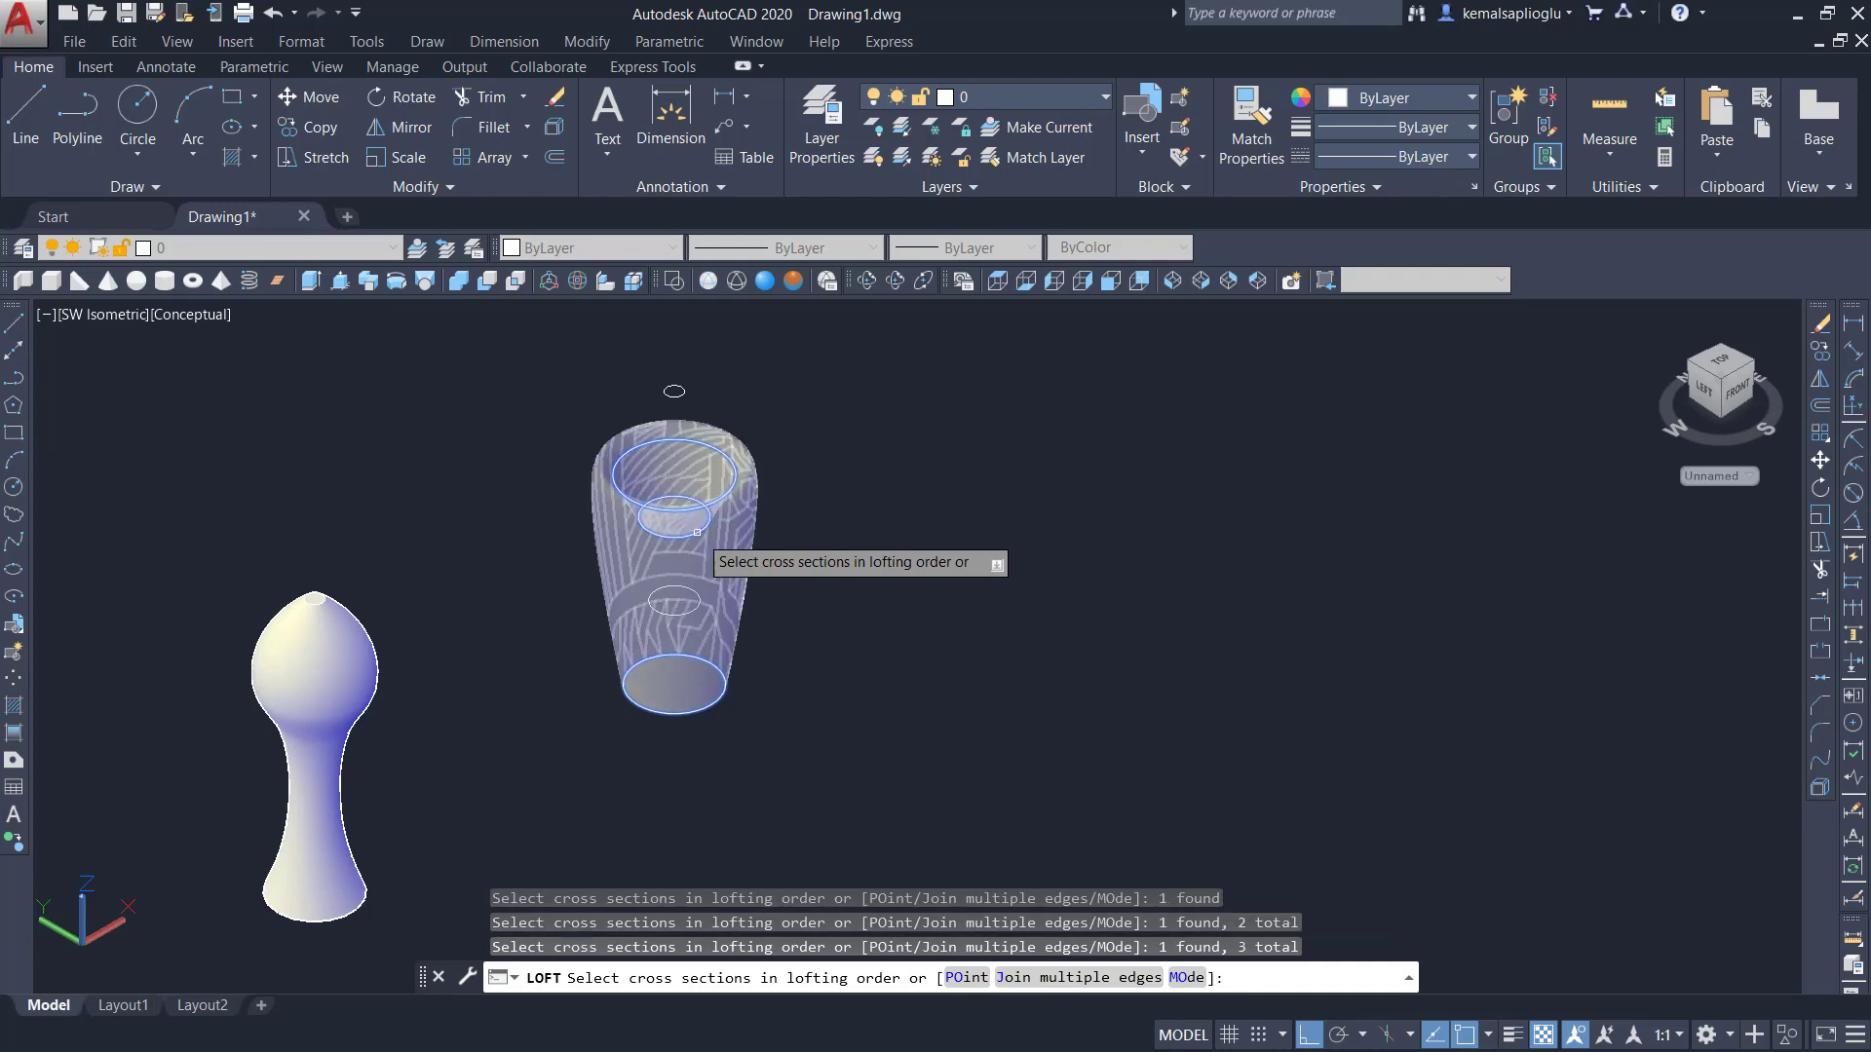
click(698, 585)
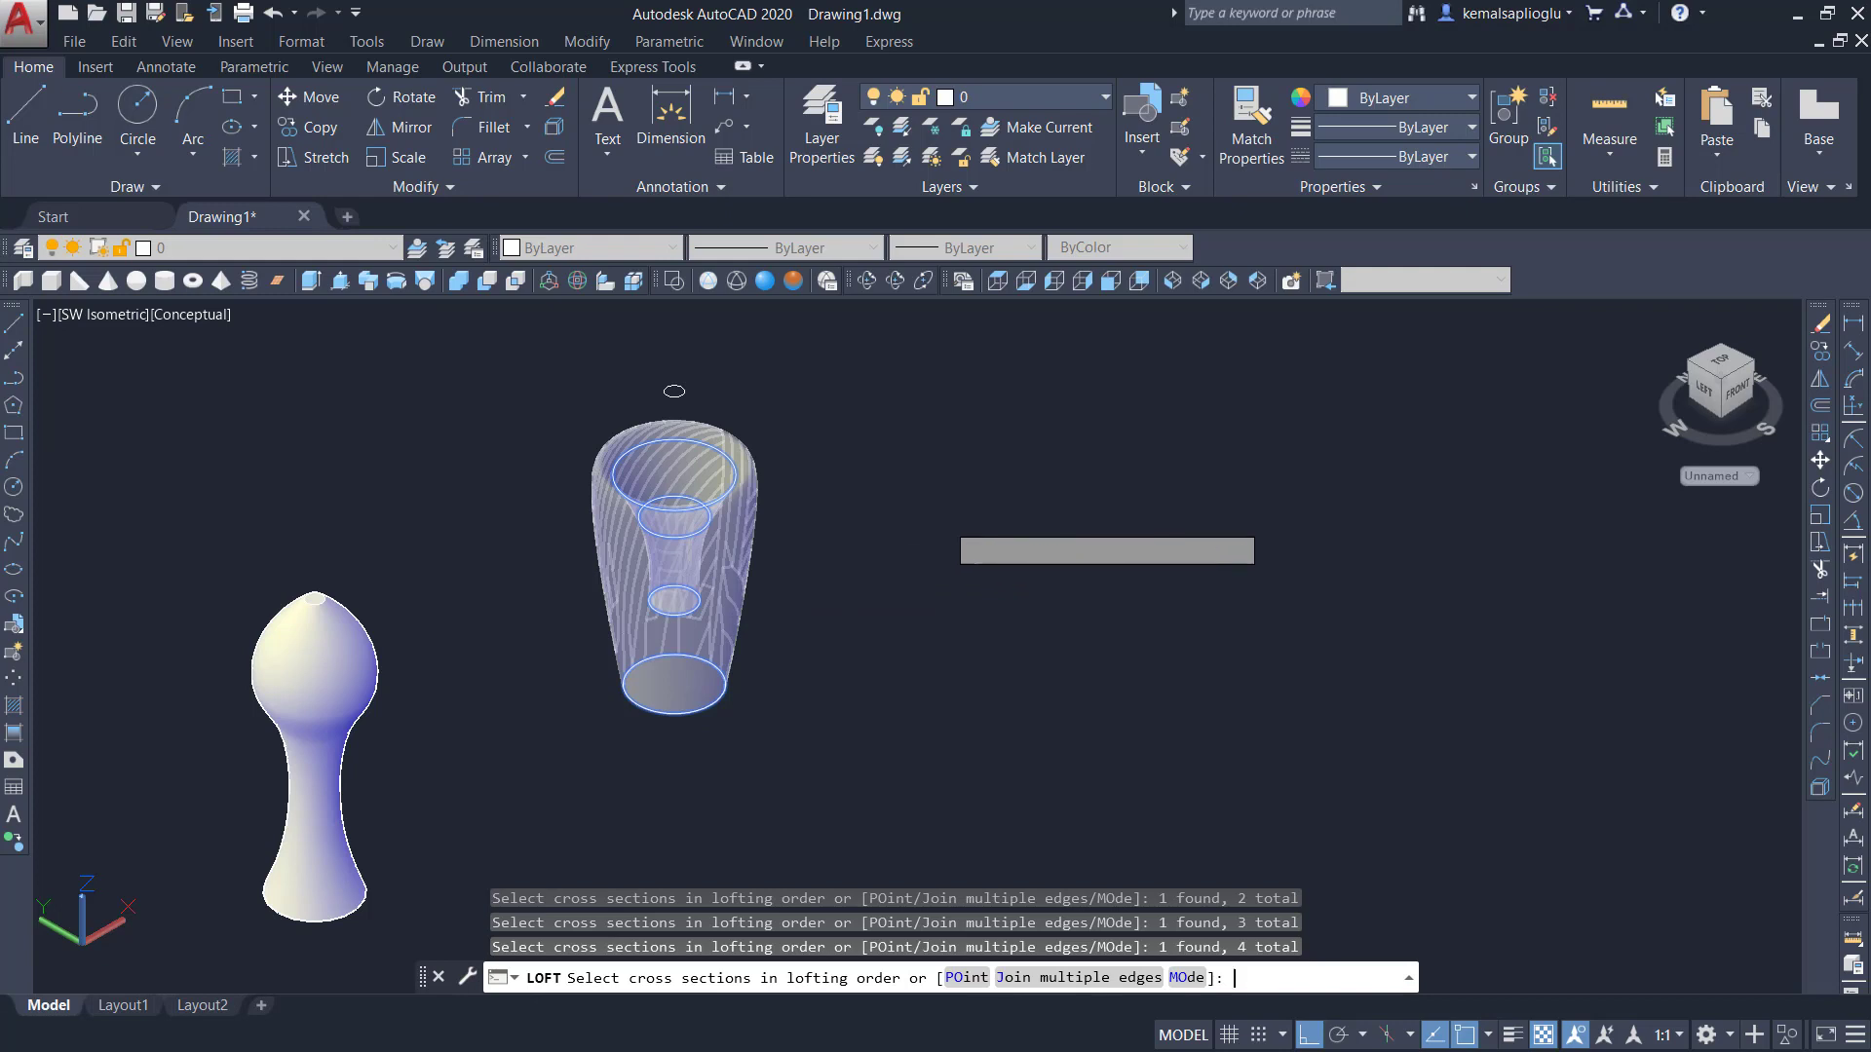
key(Return)
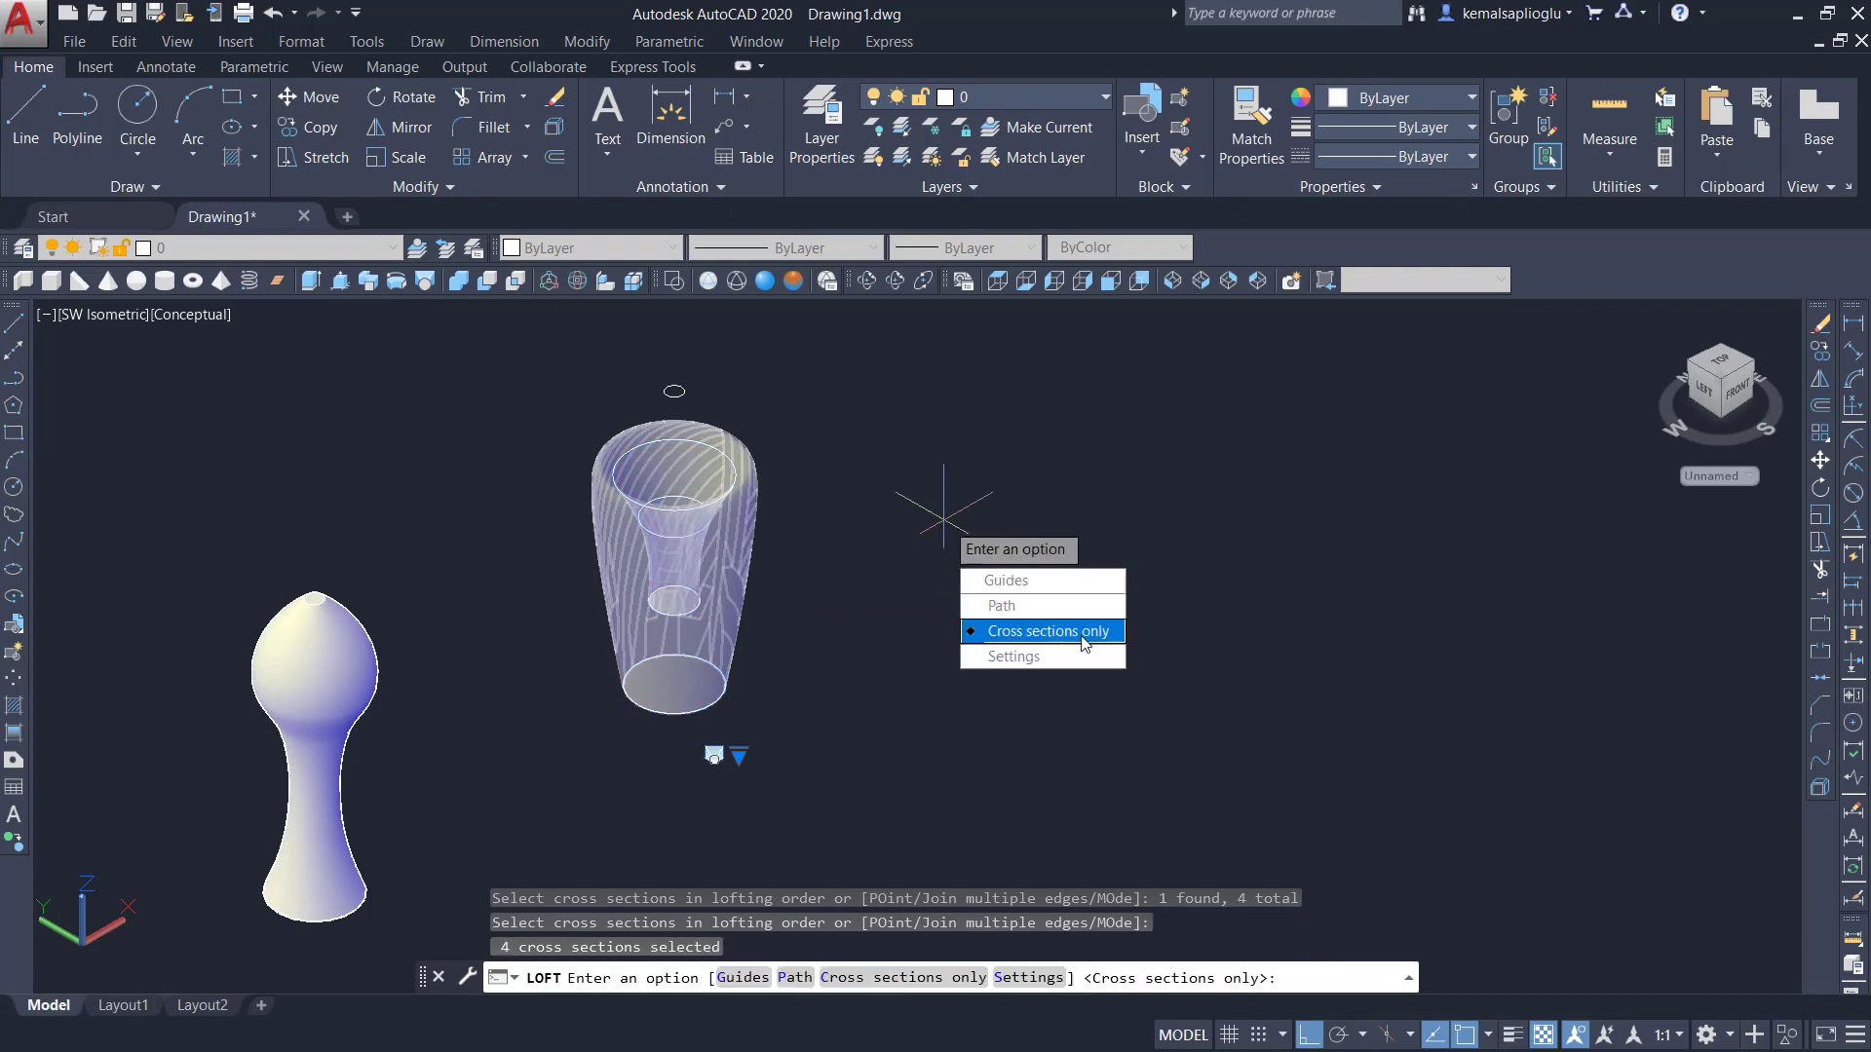
click(1047, 632)
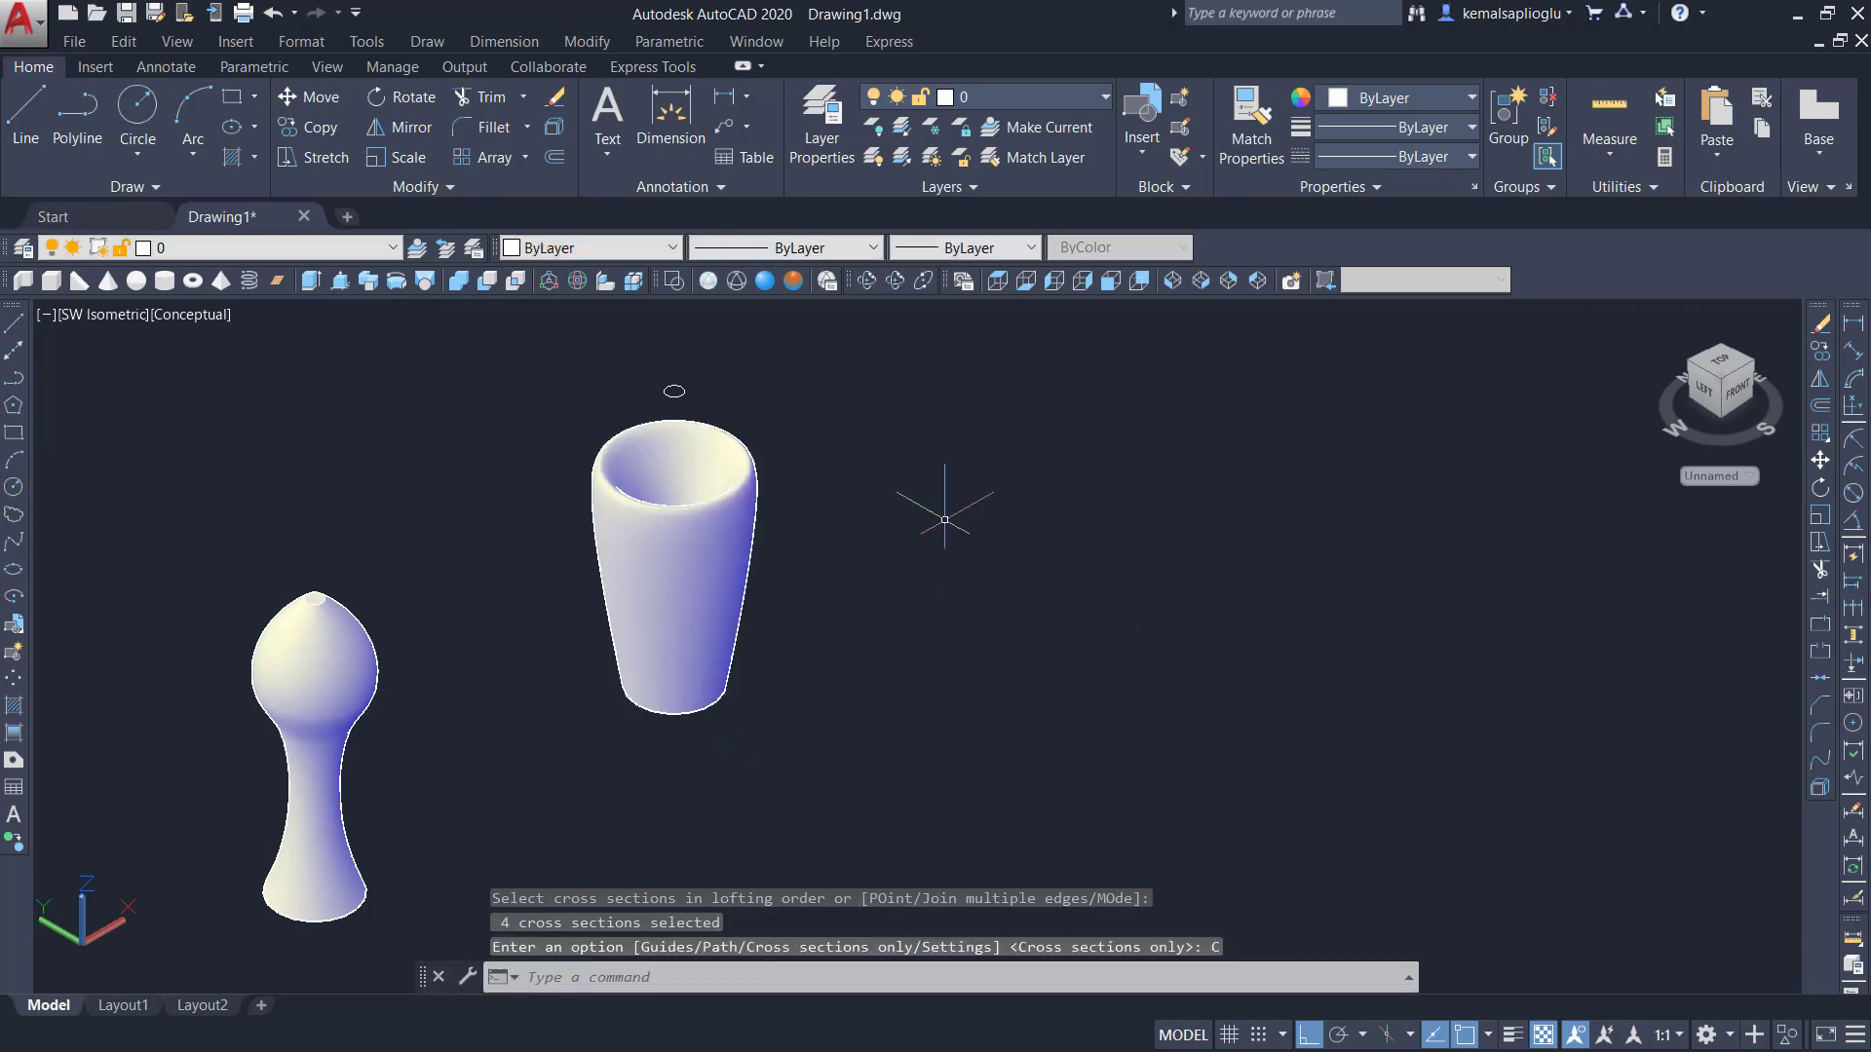
Step: Orbit the view toward looking from above and shift the solids left
click(900, 285)
mouse_move(910, 371)
mouse_down()
mouse_move(882, 482)
mouse_move(915, 405)
mouse_move(907, 322)
mouse_move(930, 443)
mouse_up()
mouse_move(931, 442)
middle_down()
mouse_move(626, 505)
mouse_move(664, 476)
mouse_move(693, 522)
mouse_move(637, 634)
middle_up()
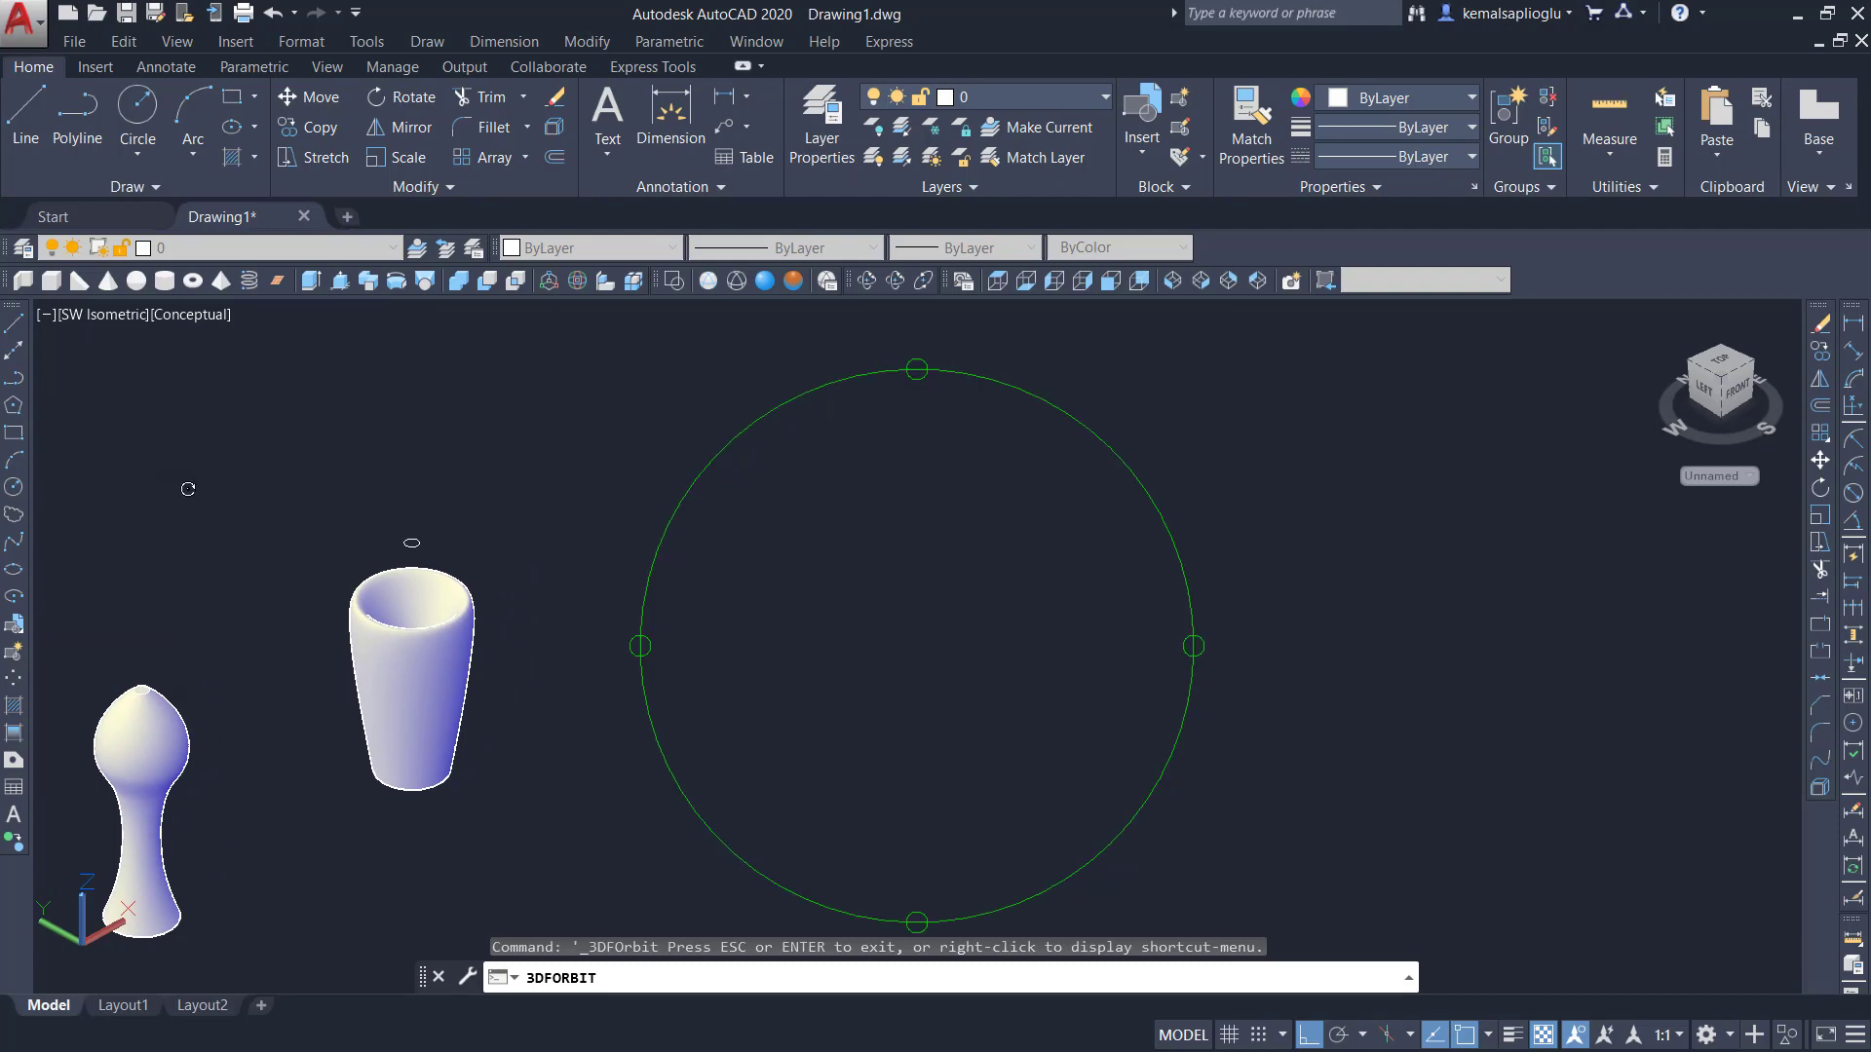
click(13, 438)
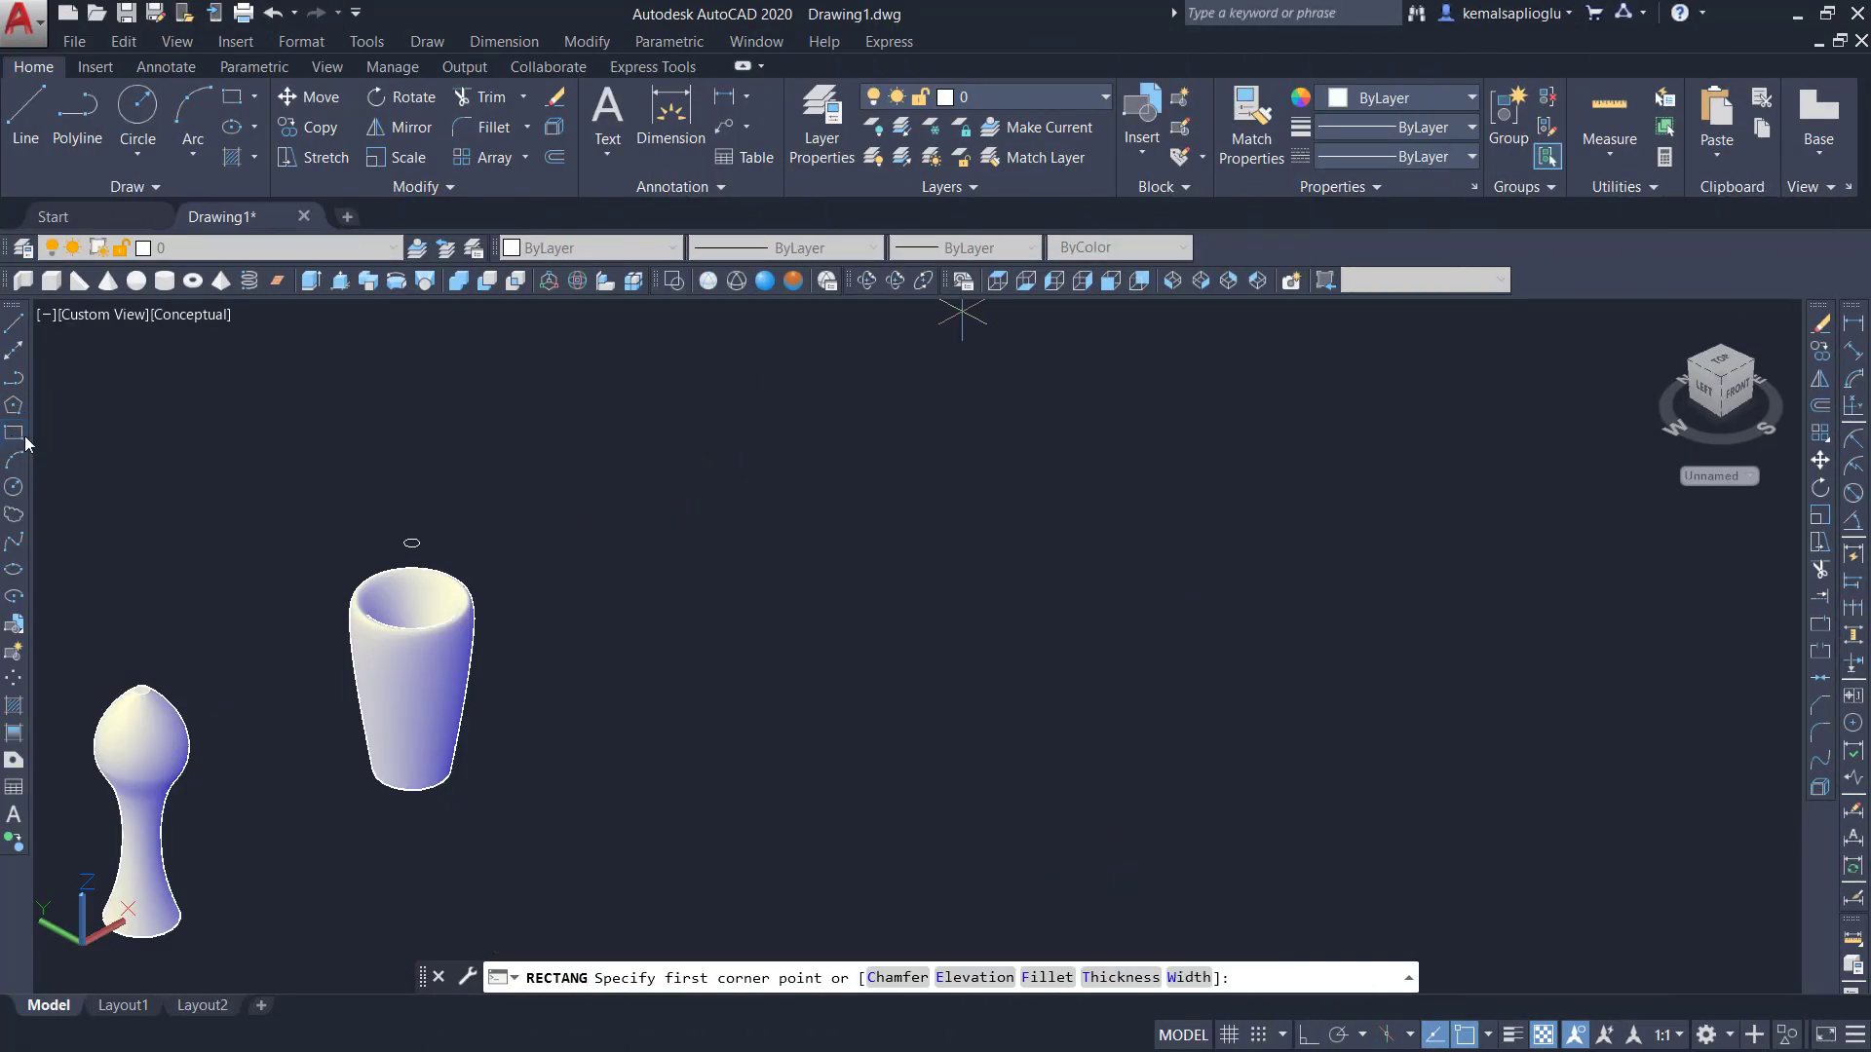
click(691, 694)
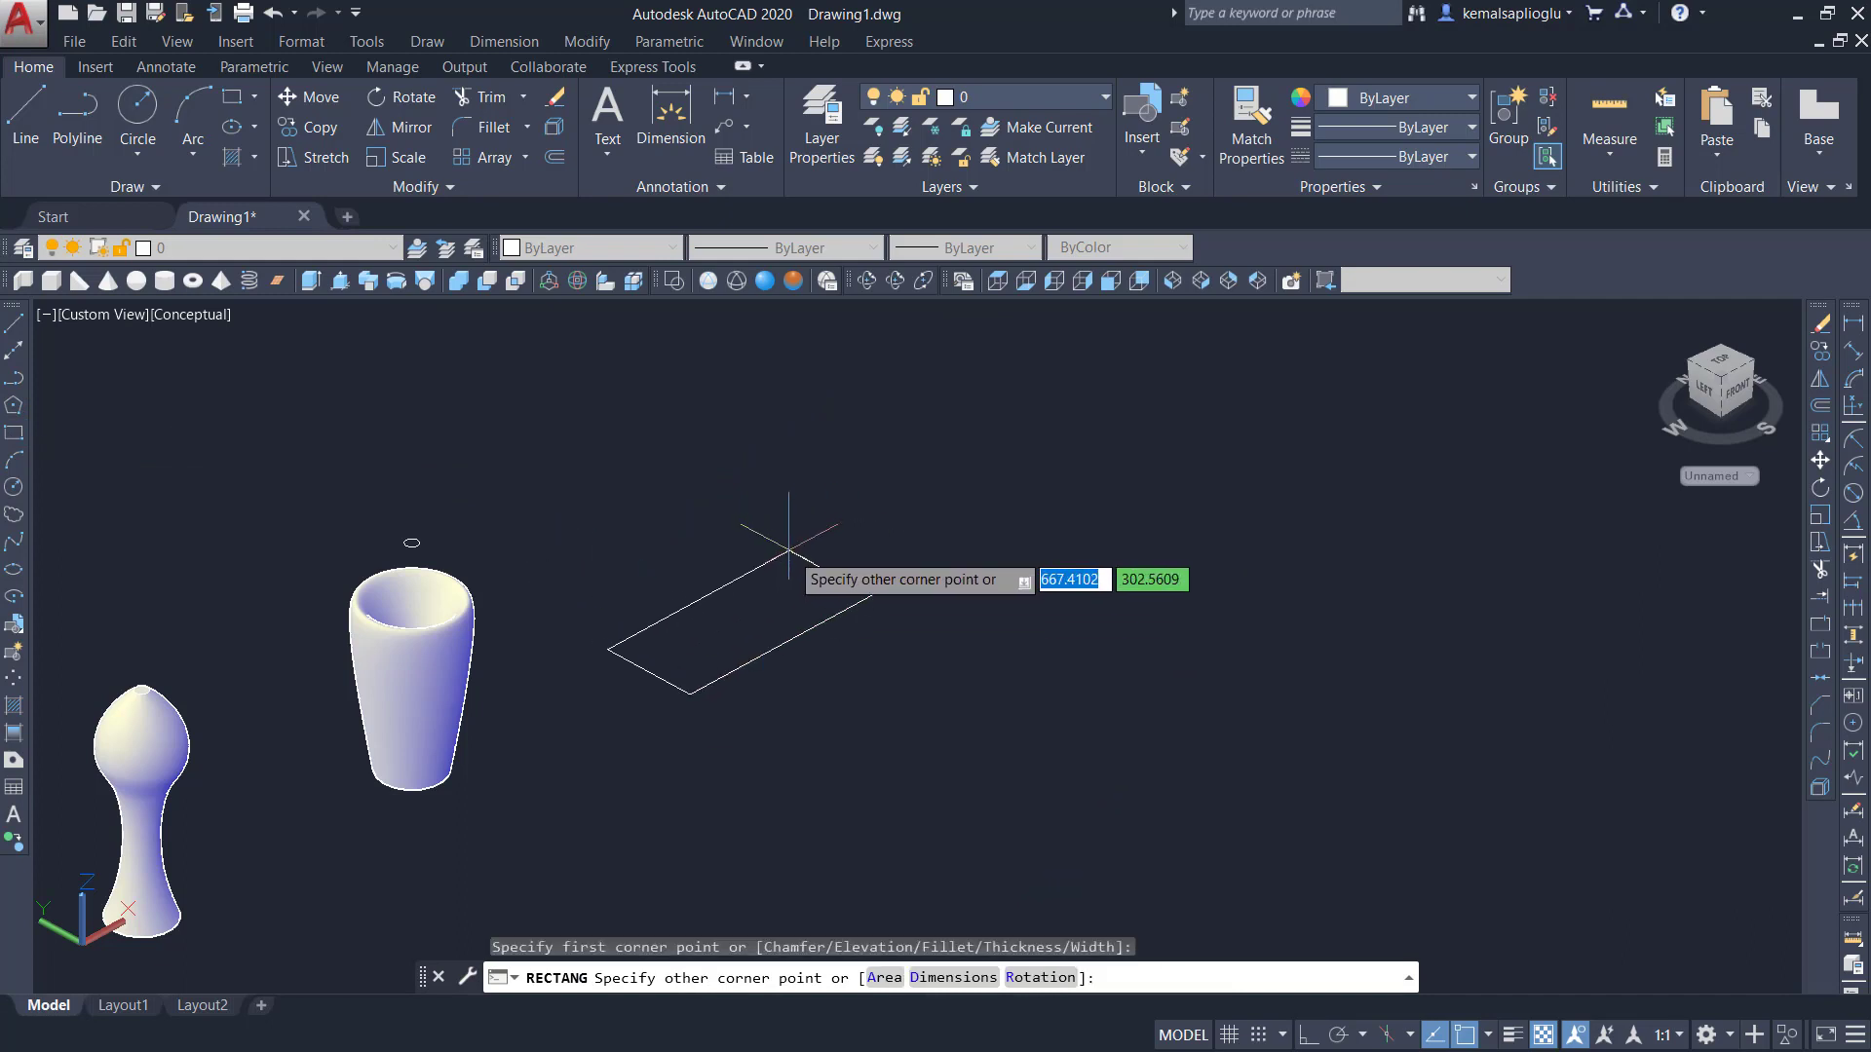
text(@100,)
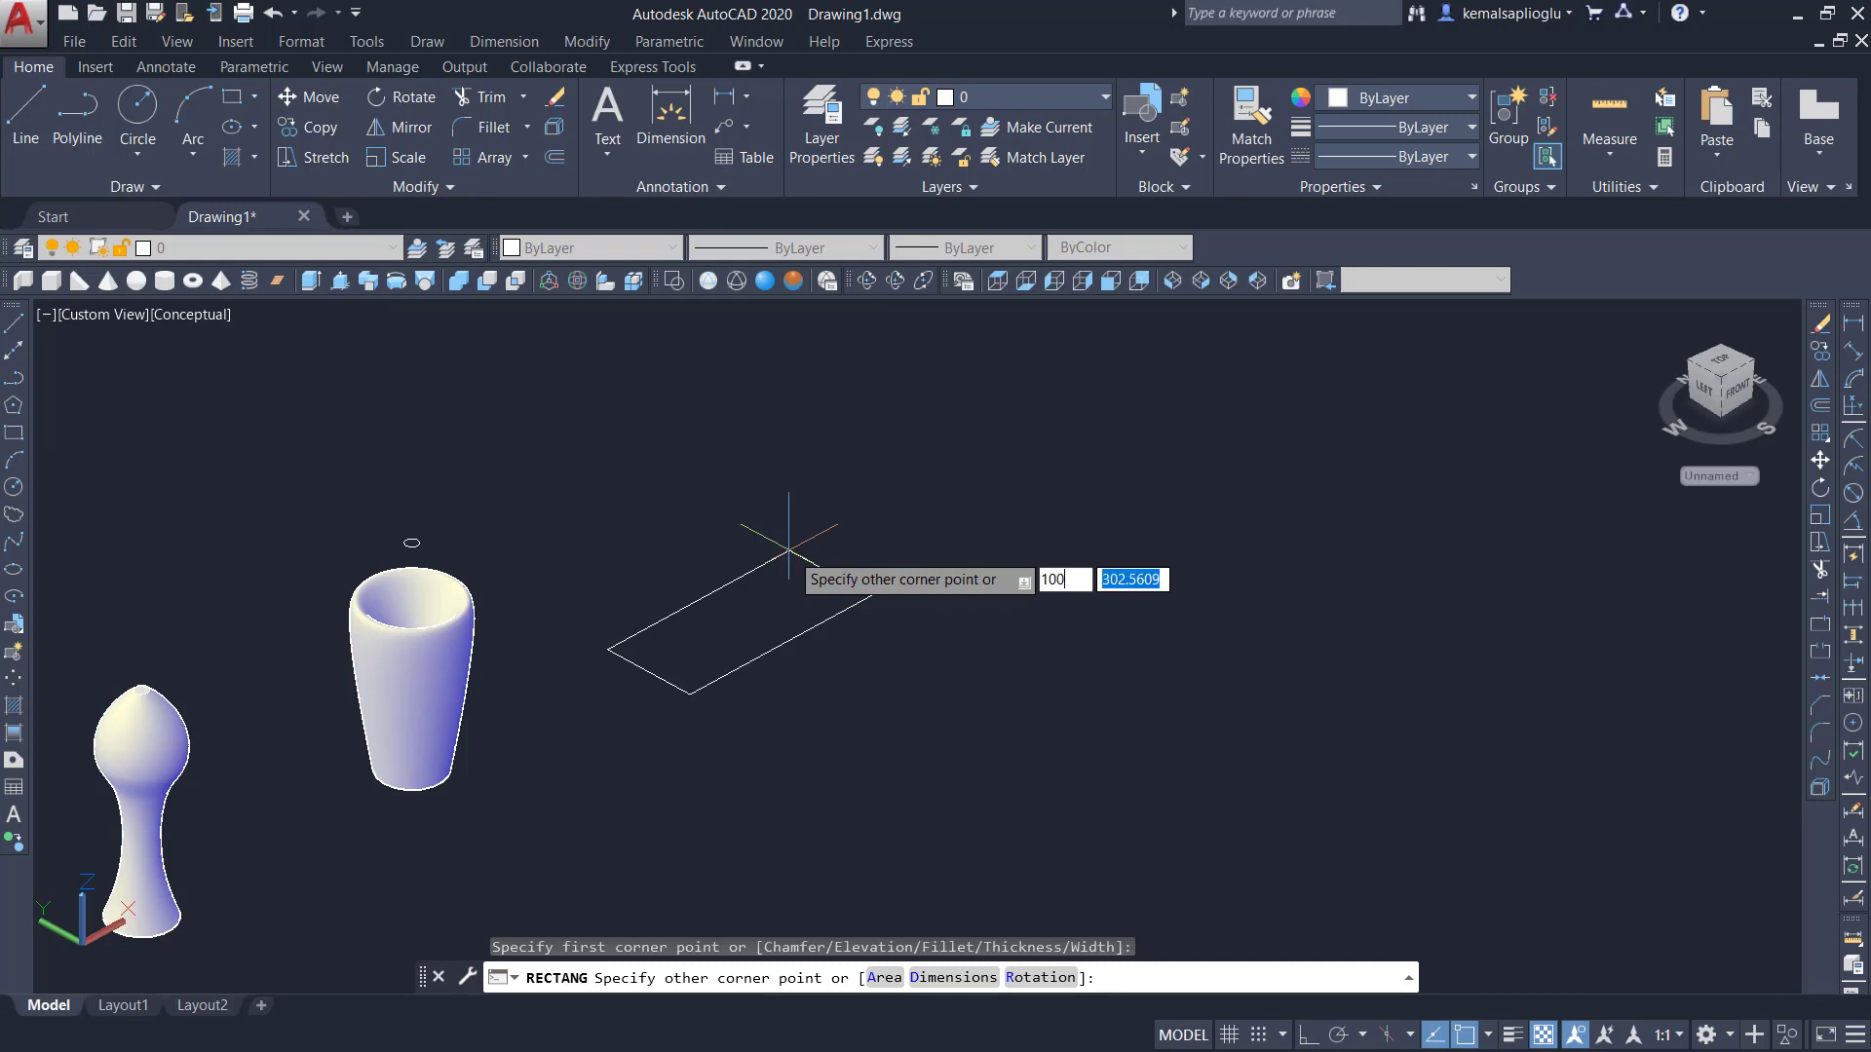
text(100)
key(Return)
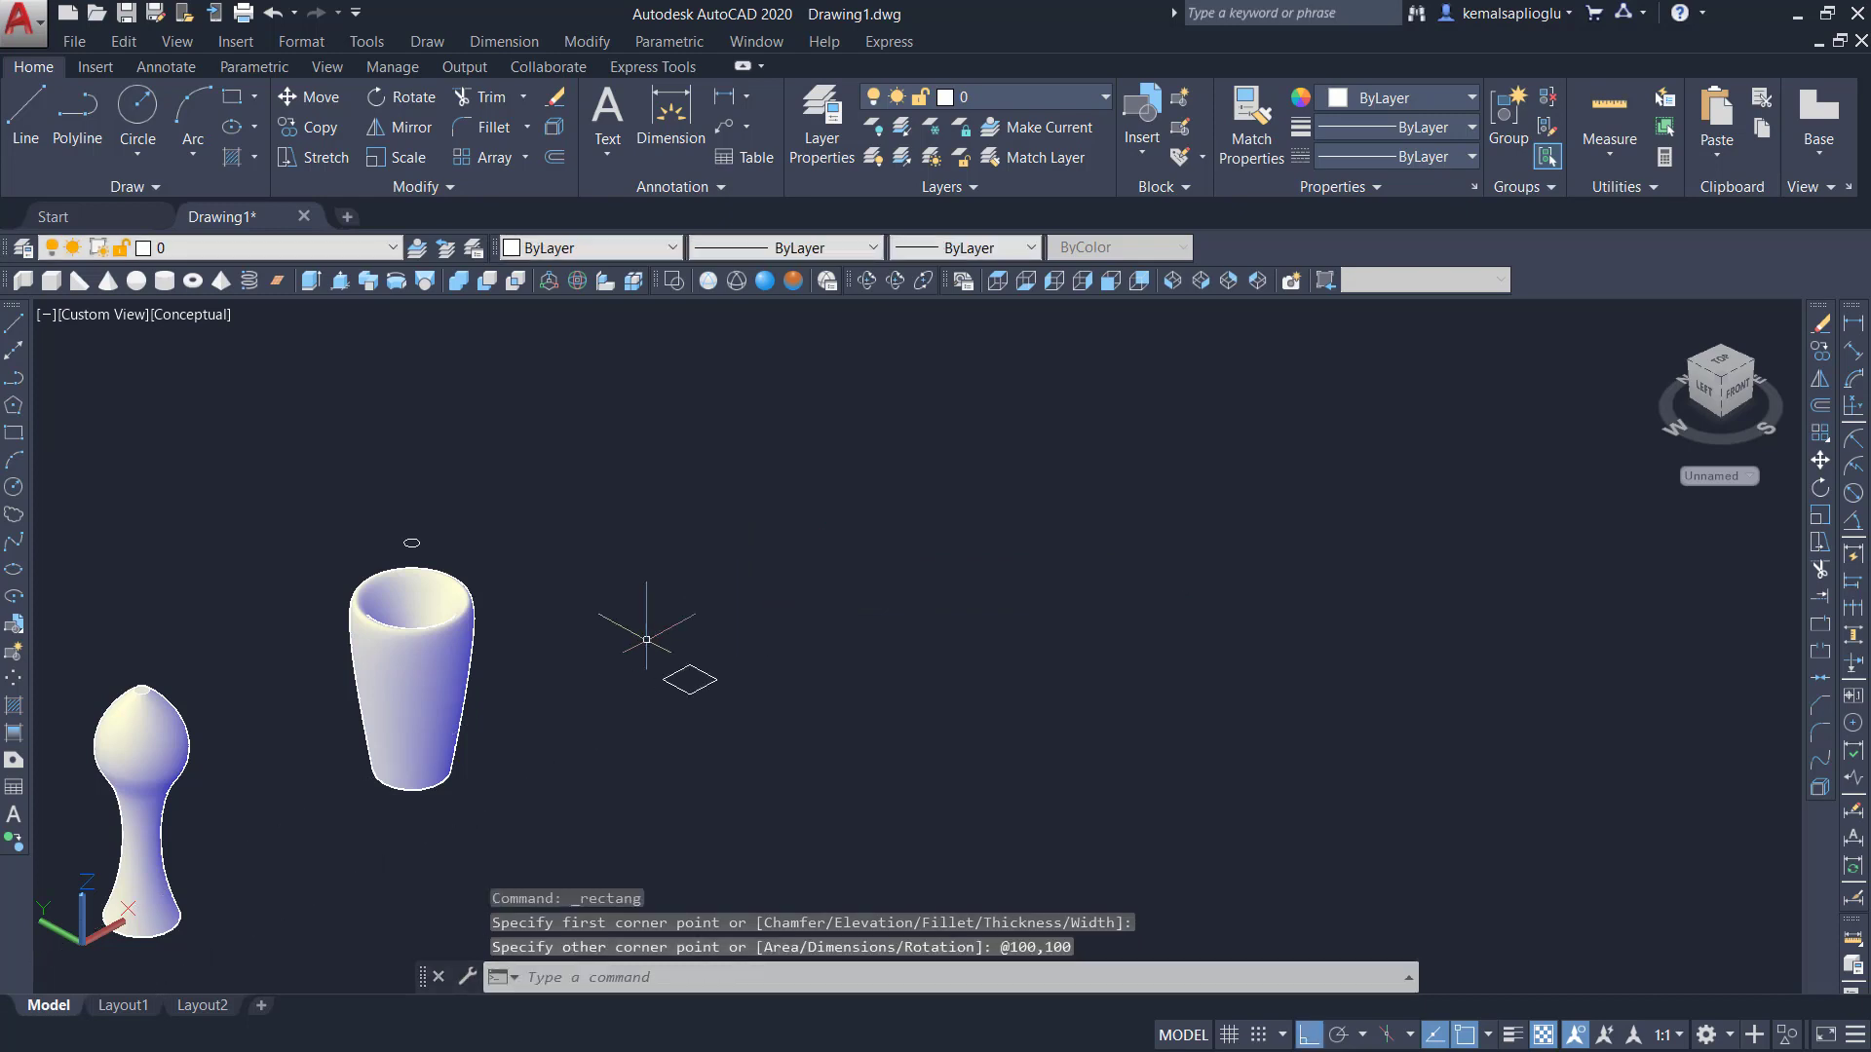
Step: Draw a circle centred on the square
click(15, 487)
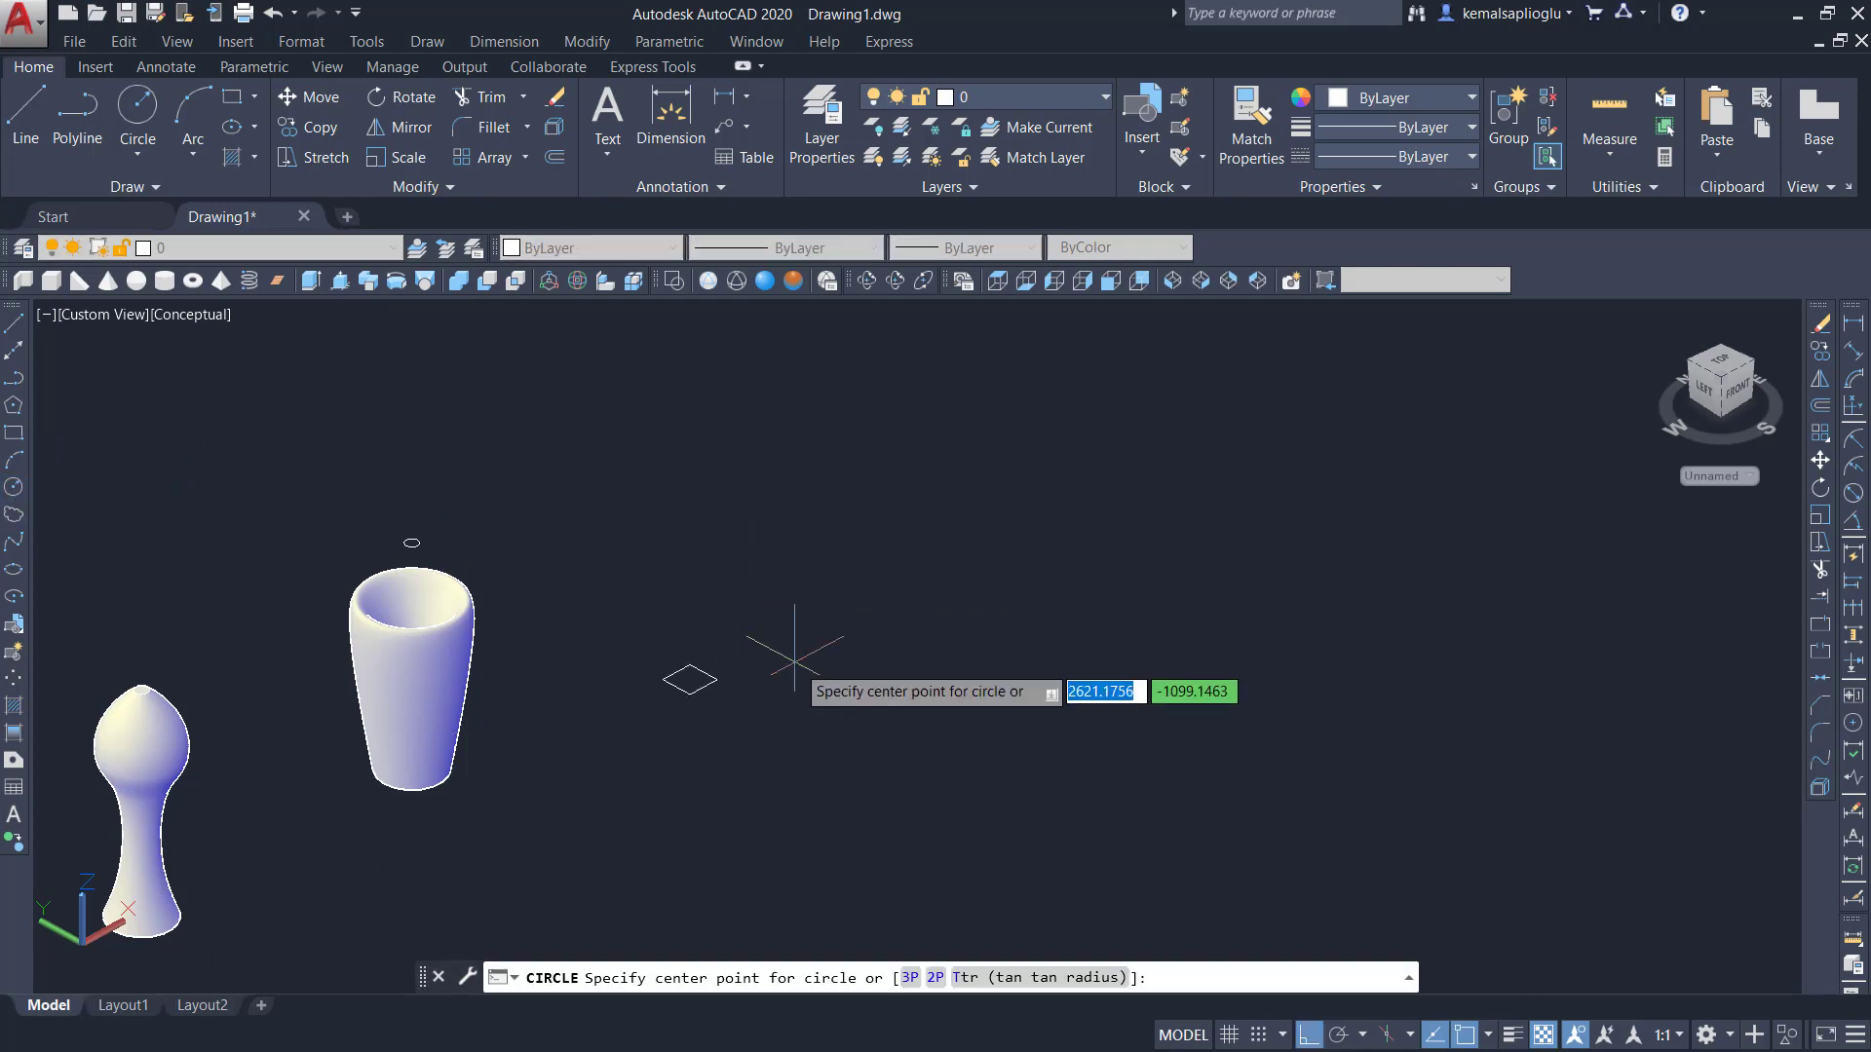
click(689, 679)
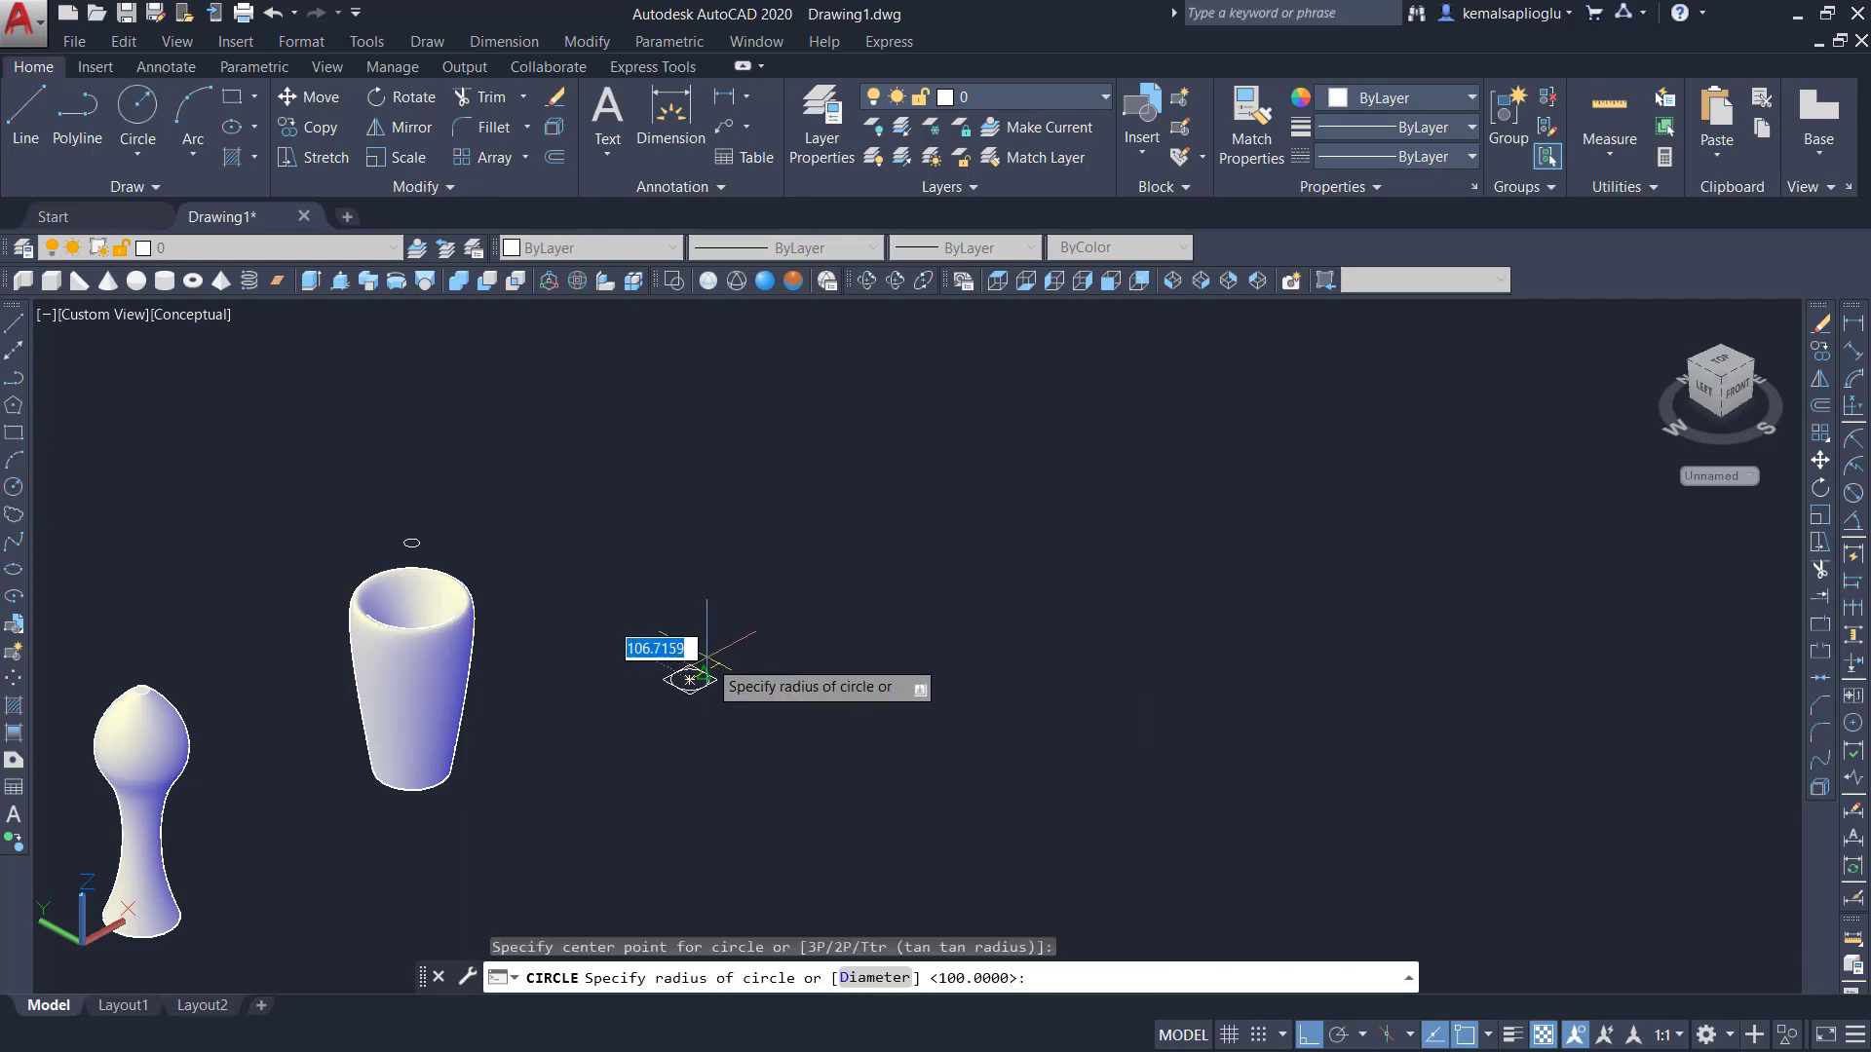
scroll(689, 669, up, 1)
scroll(697, 656, up, 2)
click(698, 645)
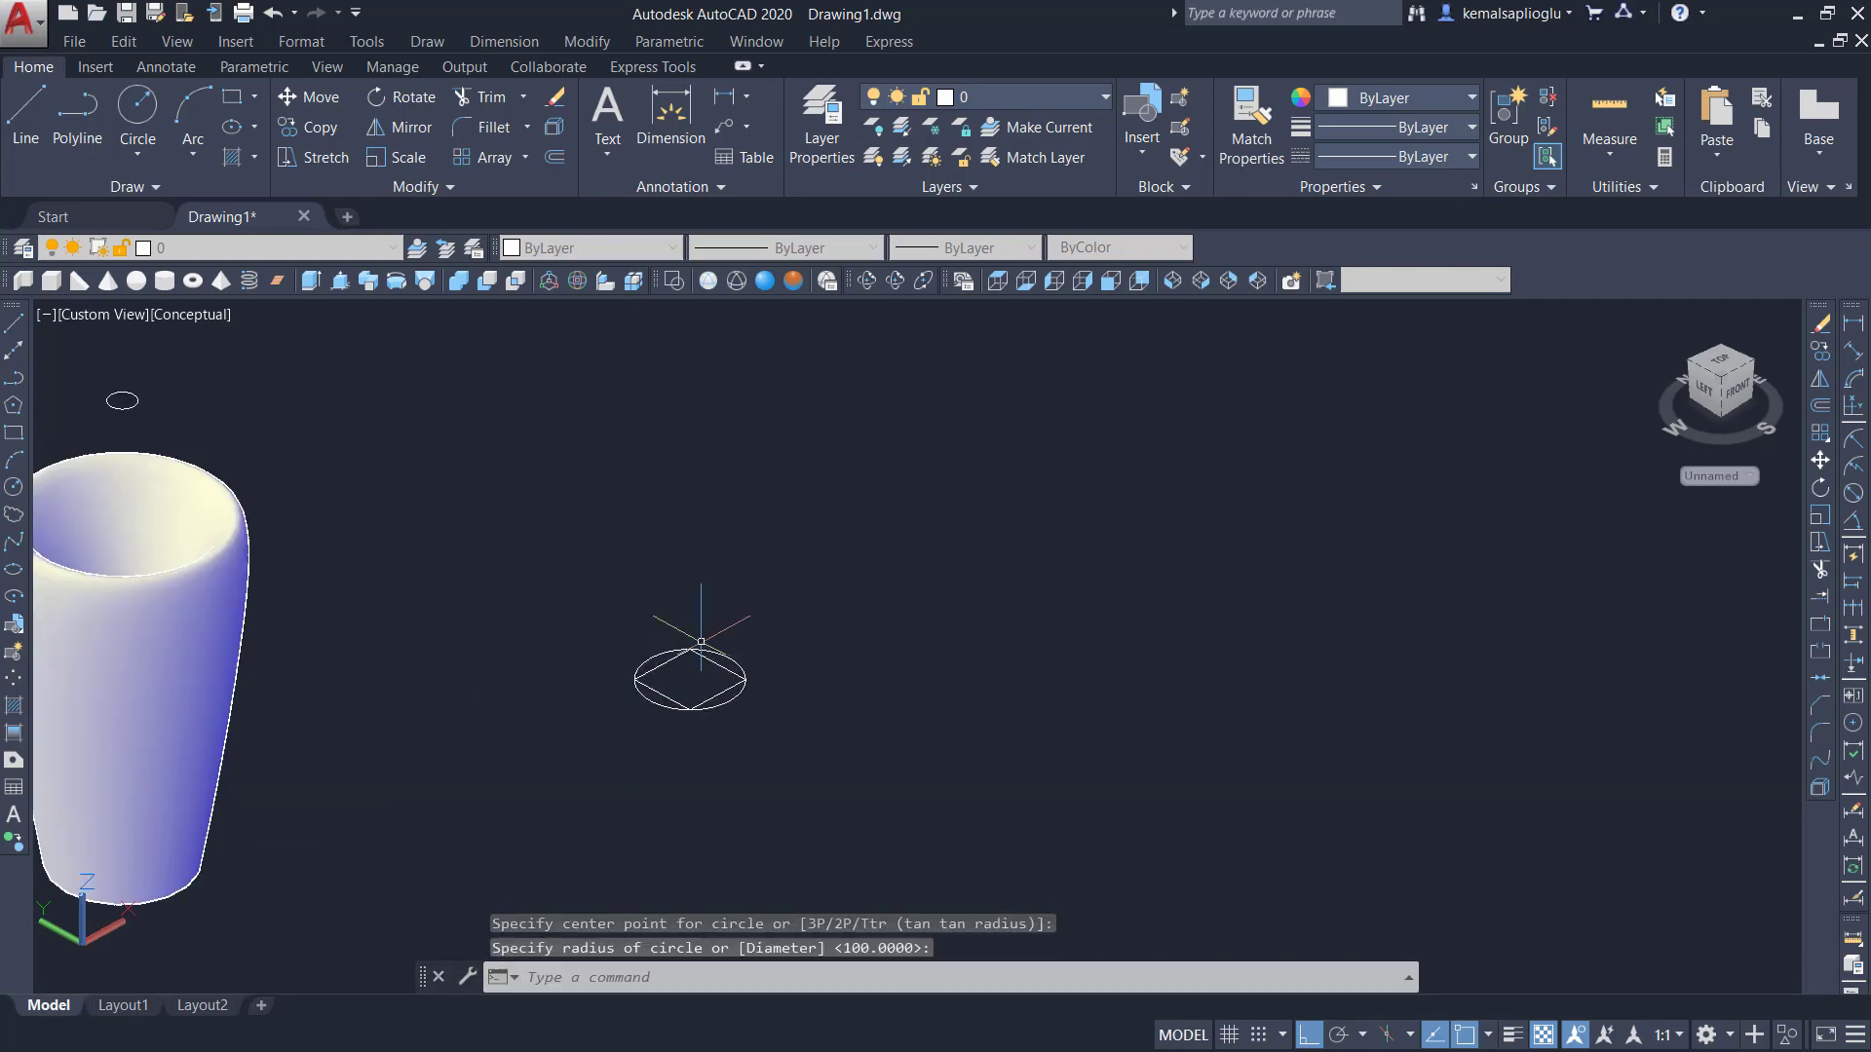
Step: Move the circle 0,0,1000 straight up and reframe the view
click(742, 659)
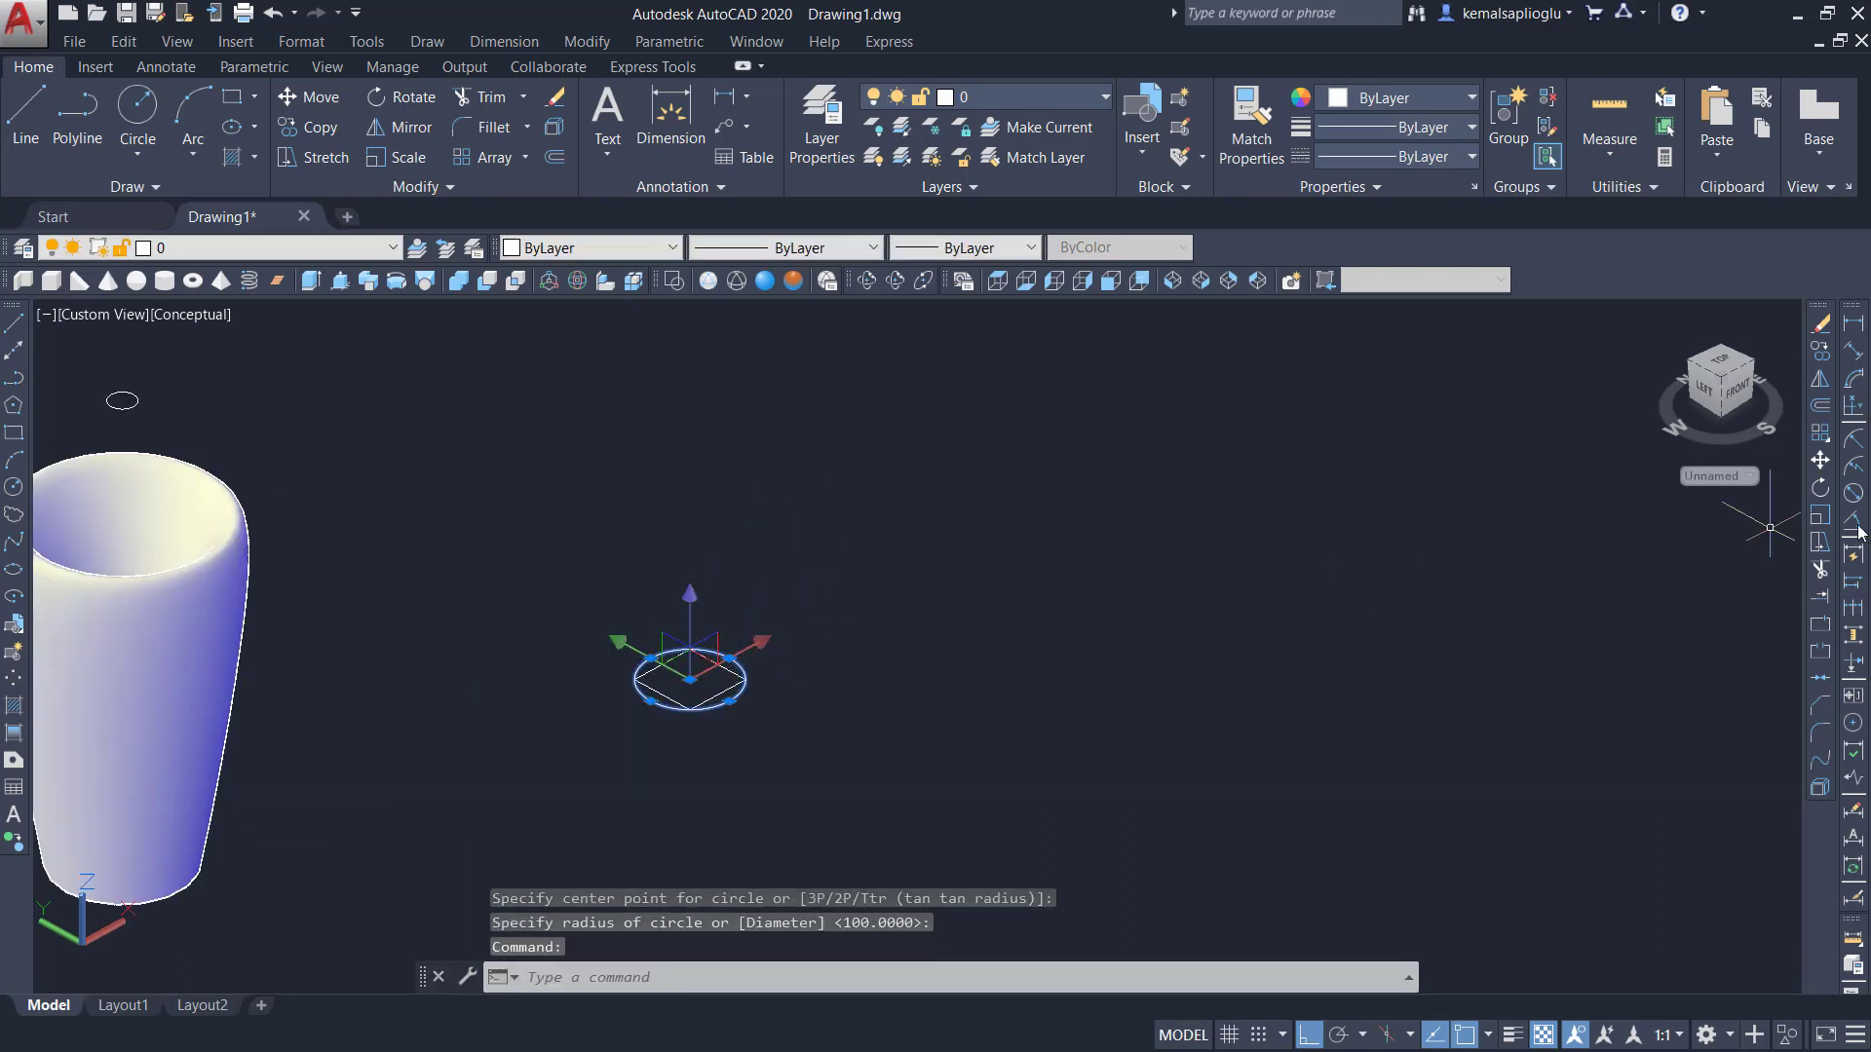
text(m)
key(Return)
click(871, 740)
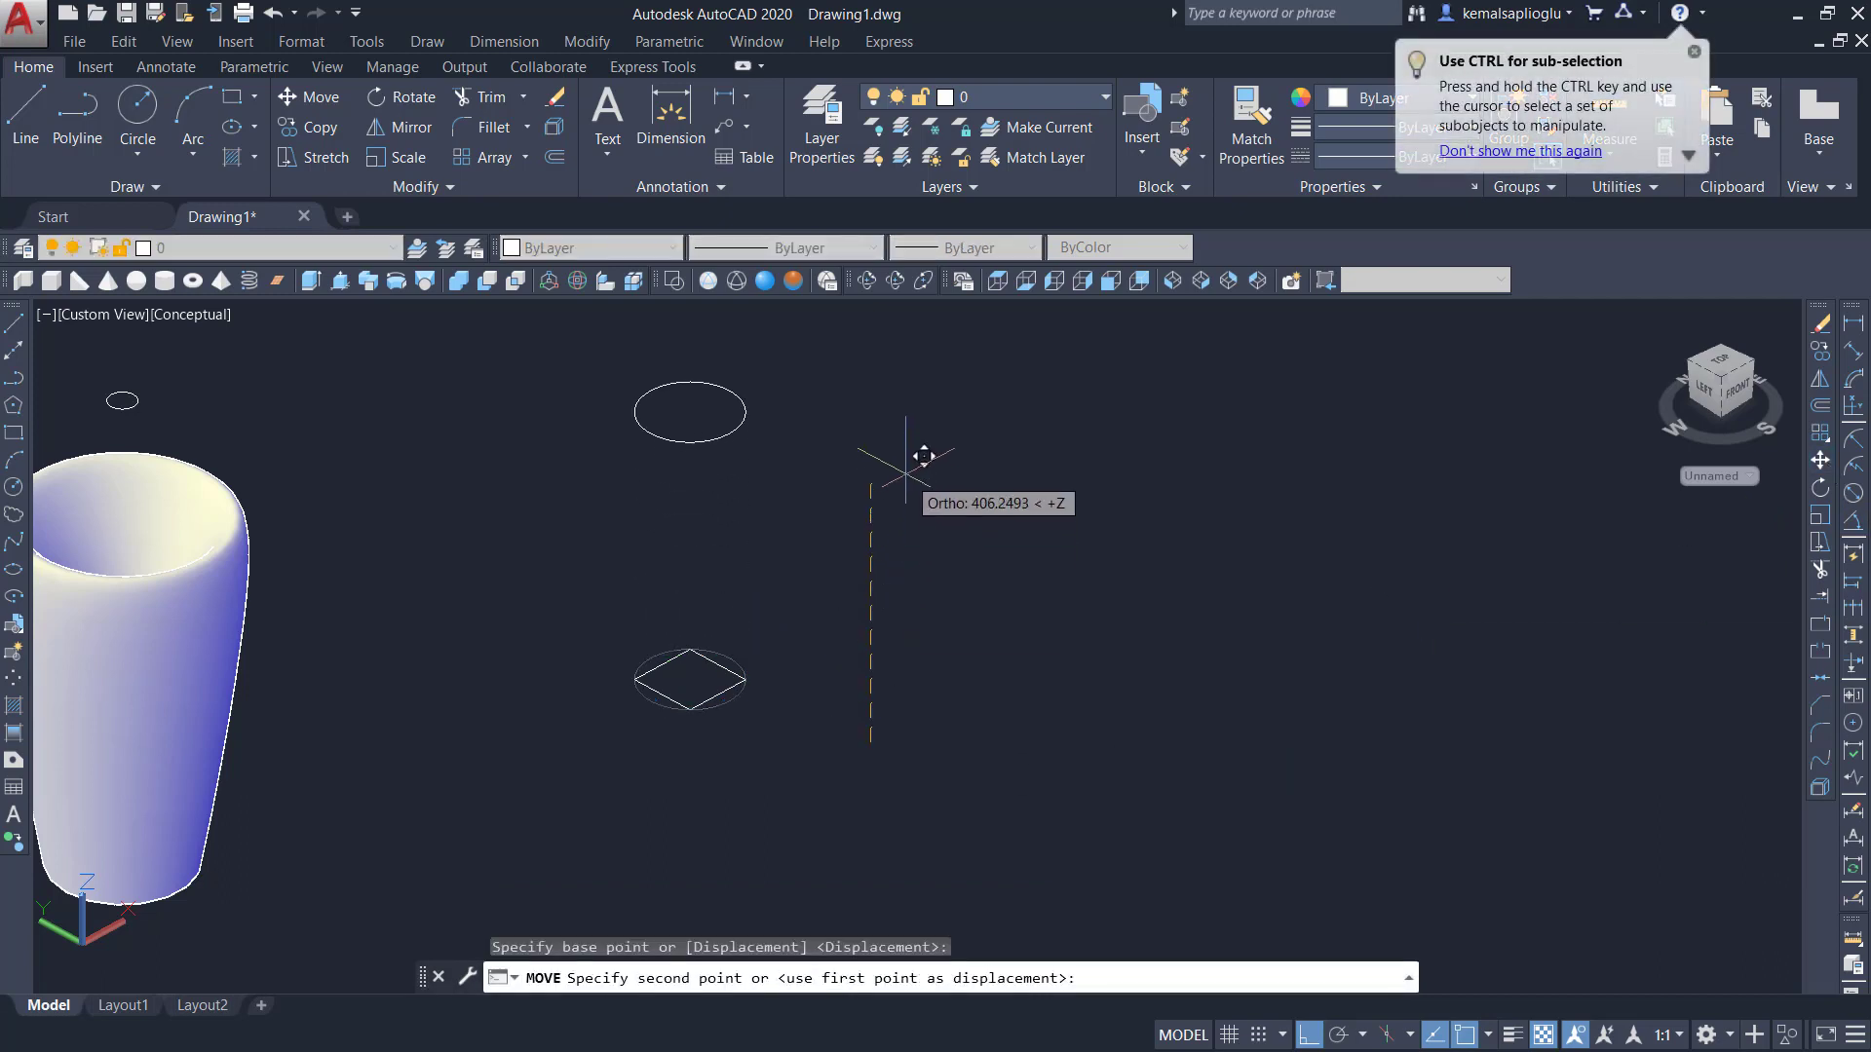
text(0,0,)
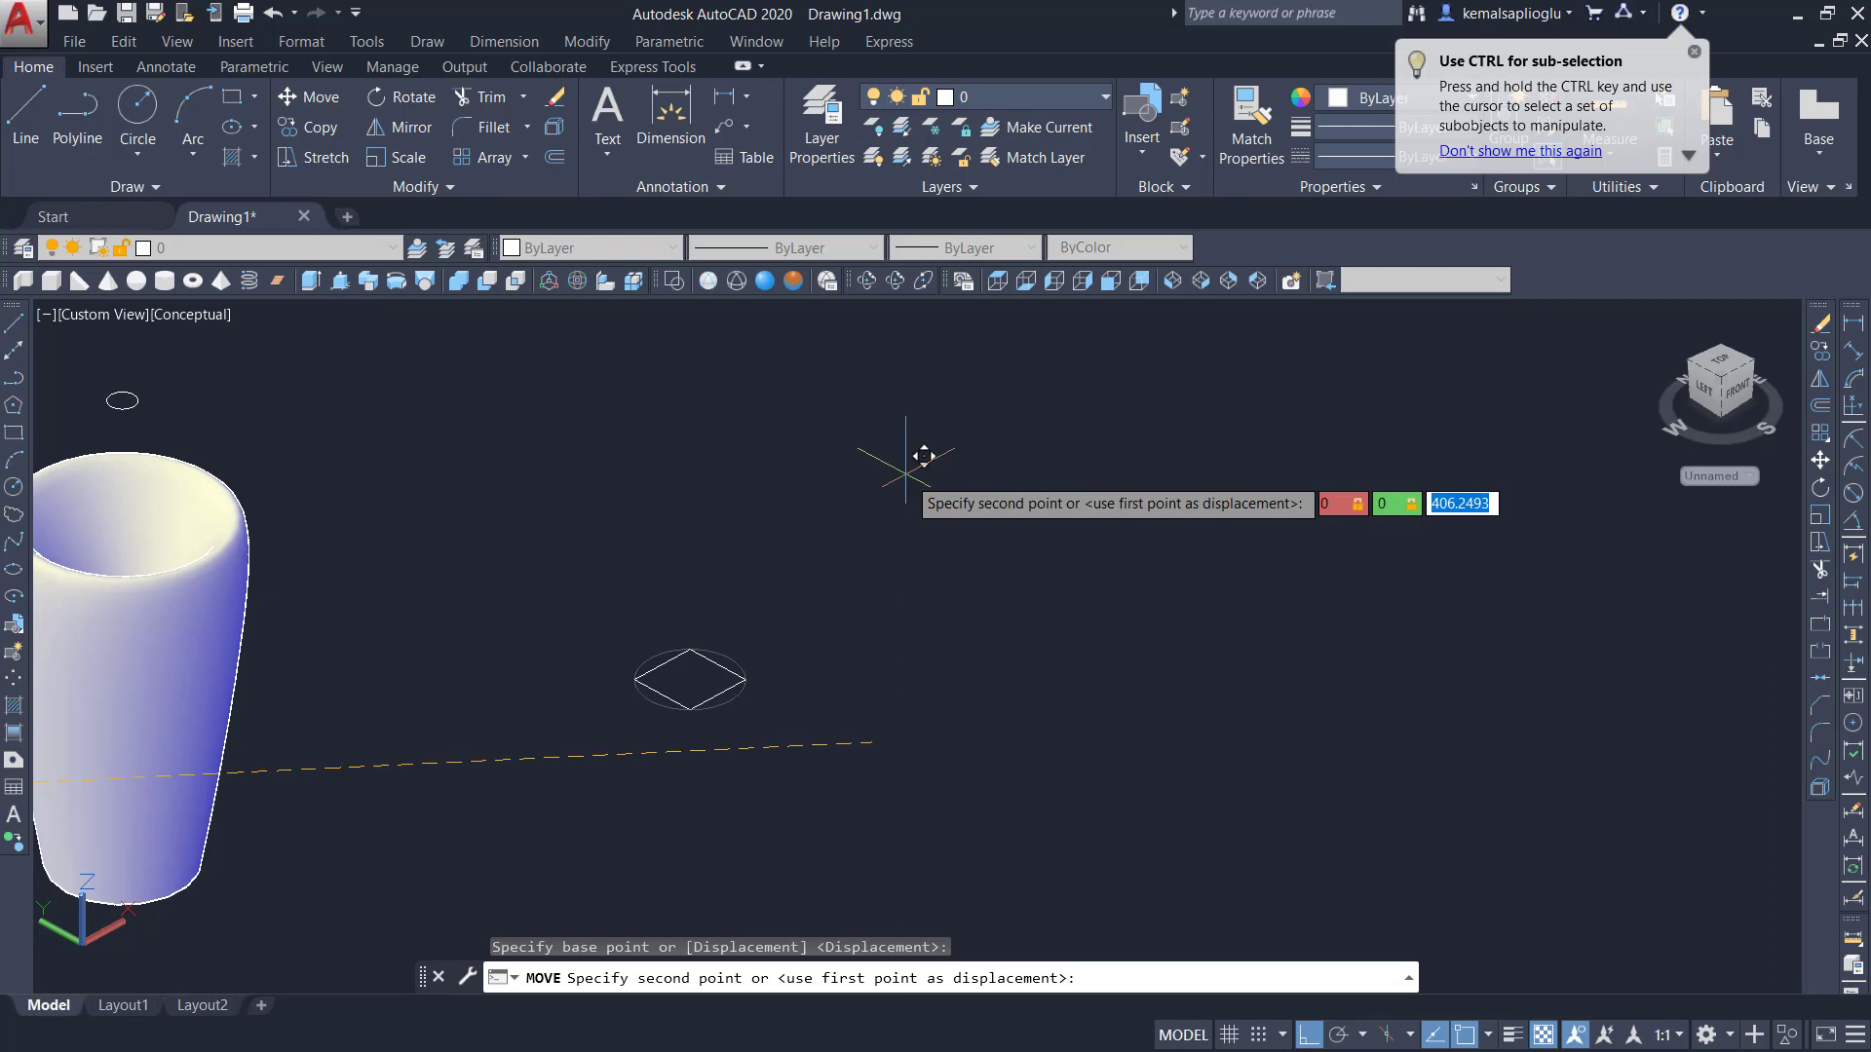
text(1000)
key(Return)
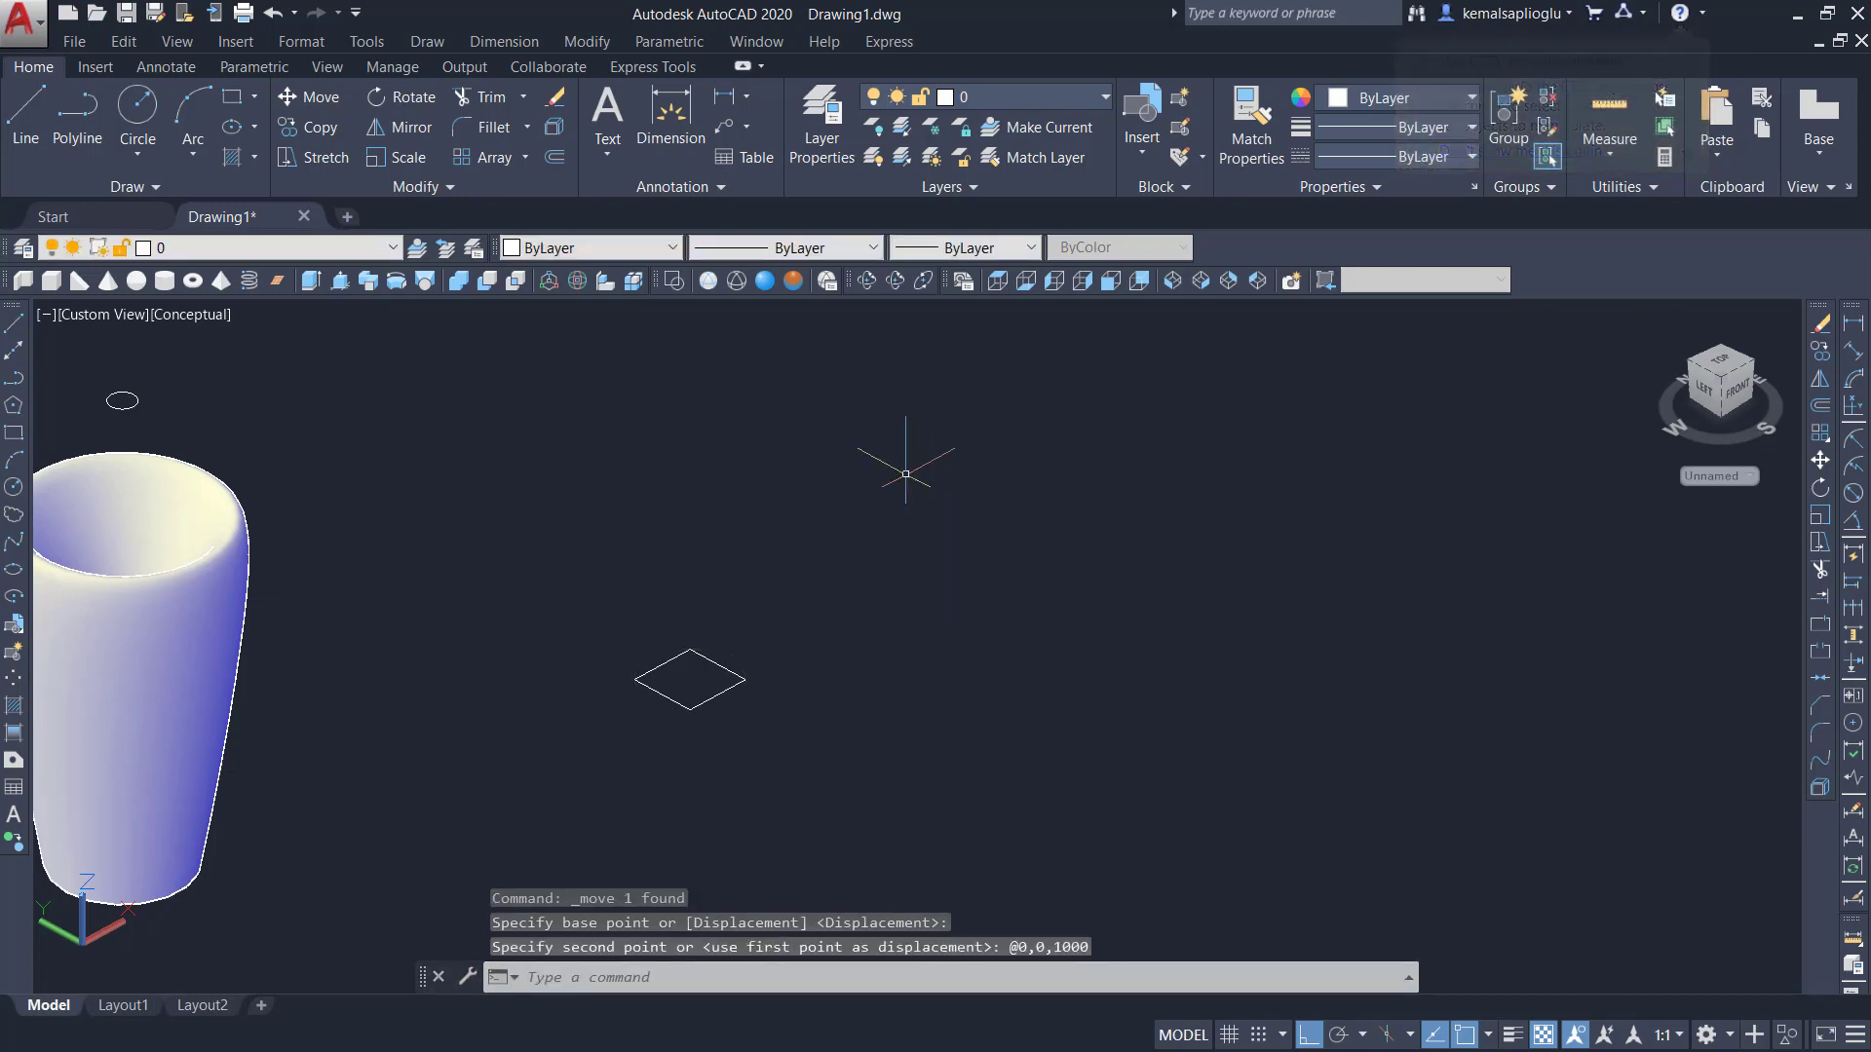
scroll(890, 464, down, 5)
middle_drag(890, 464, 902, 527)
drag(902, 526, 606, 653)
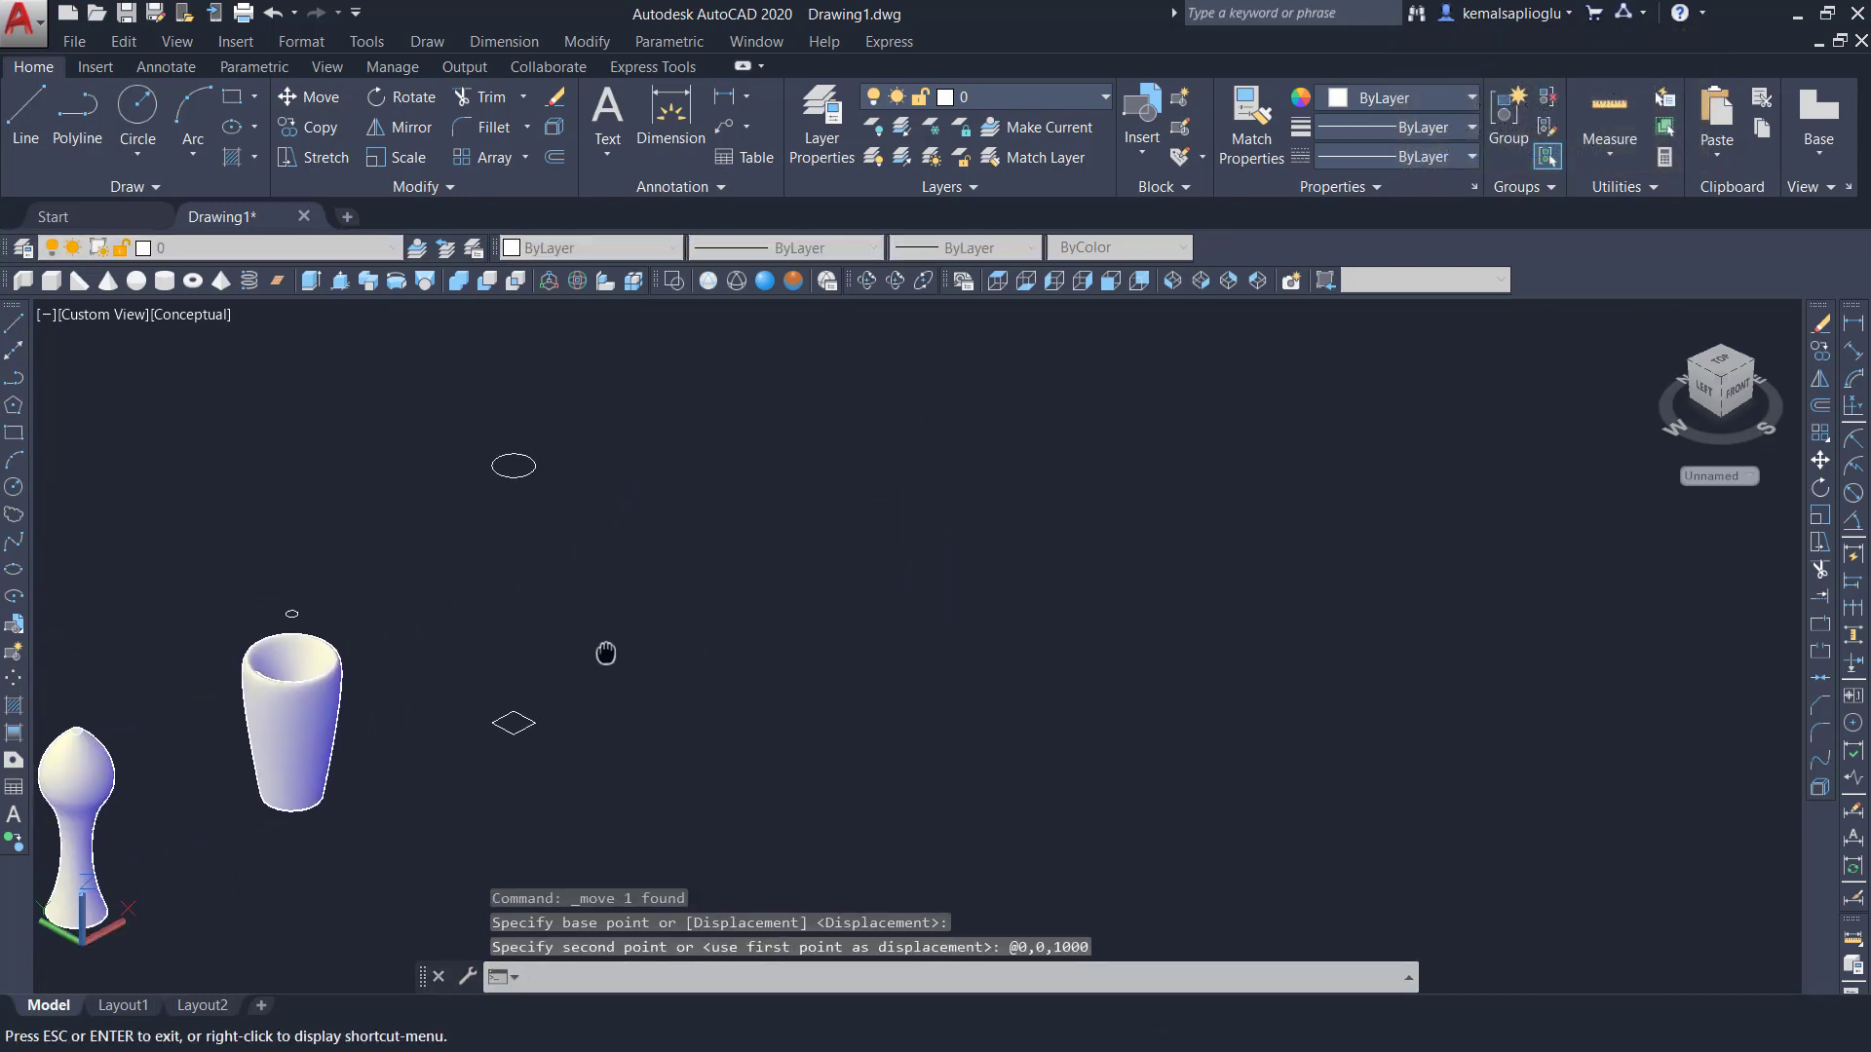
Step: Copy the raised circle 500 units down from its centre
key(Escape)
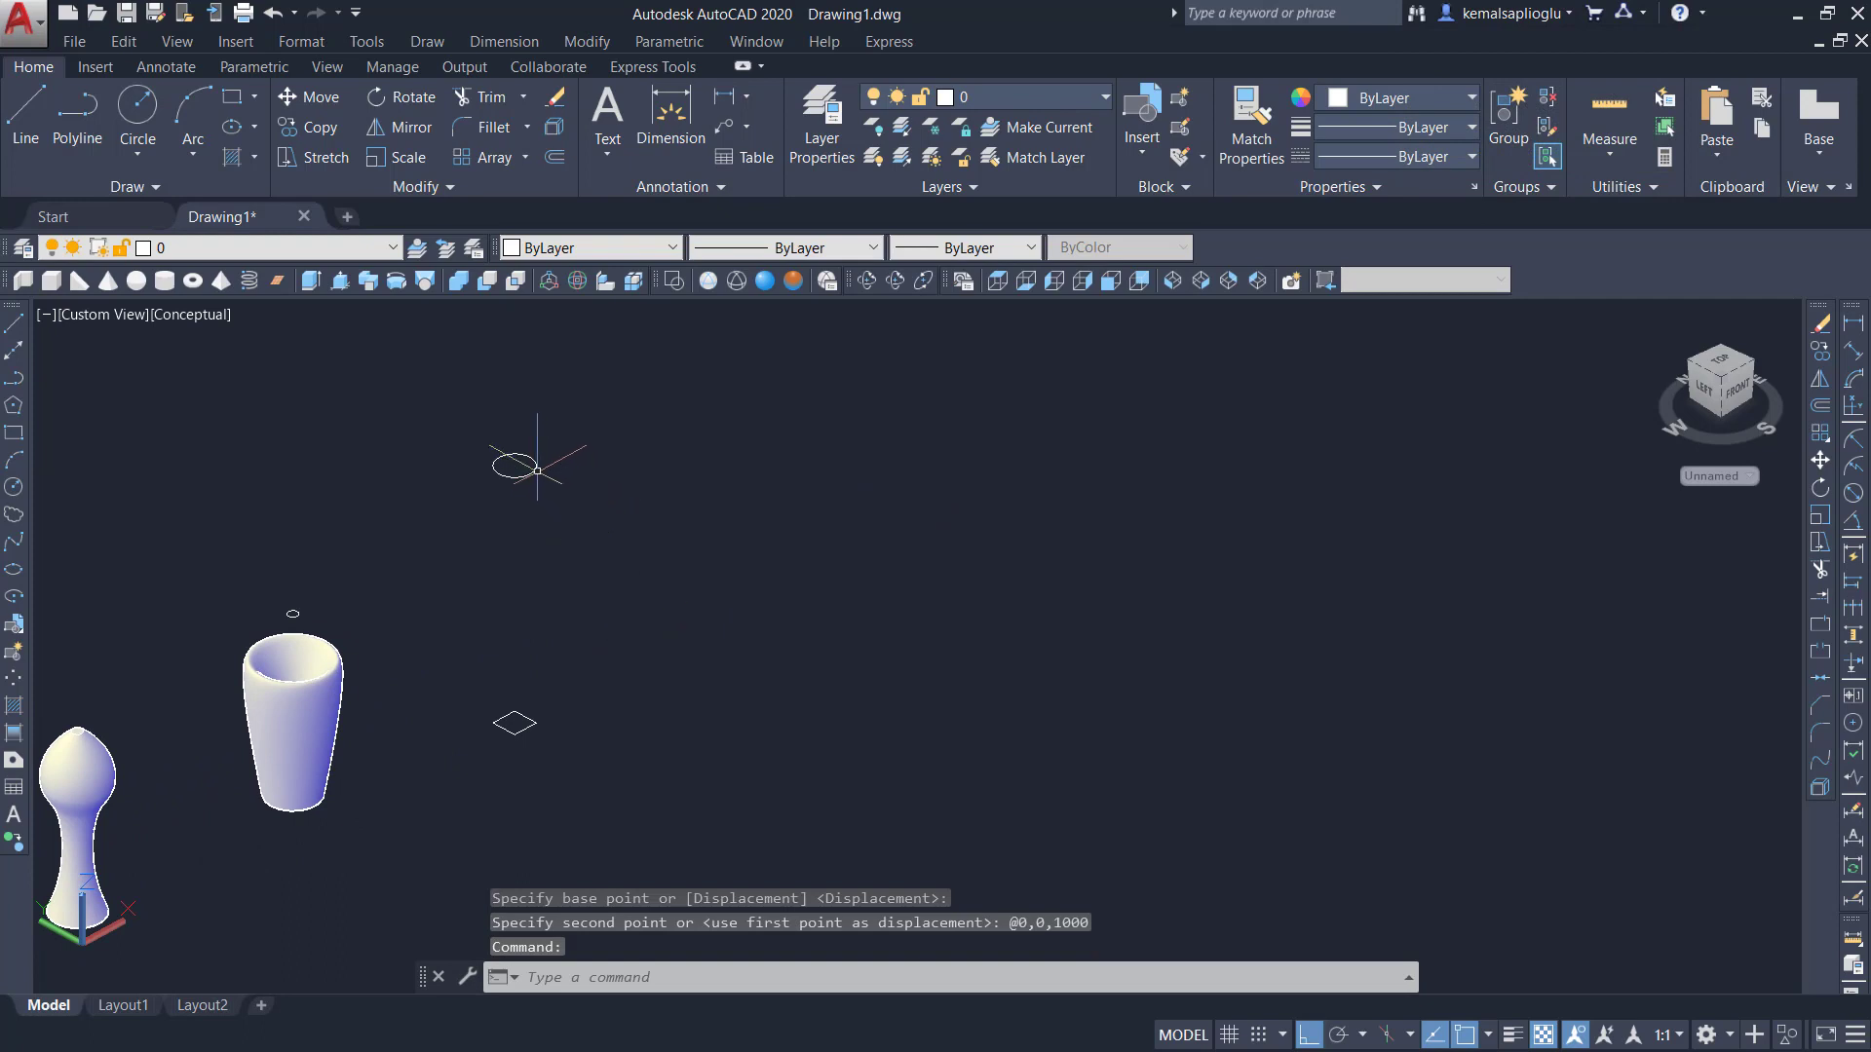
click(526, 470)
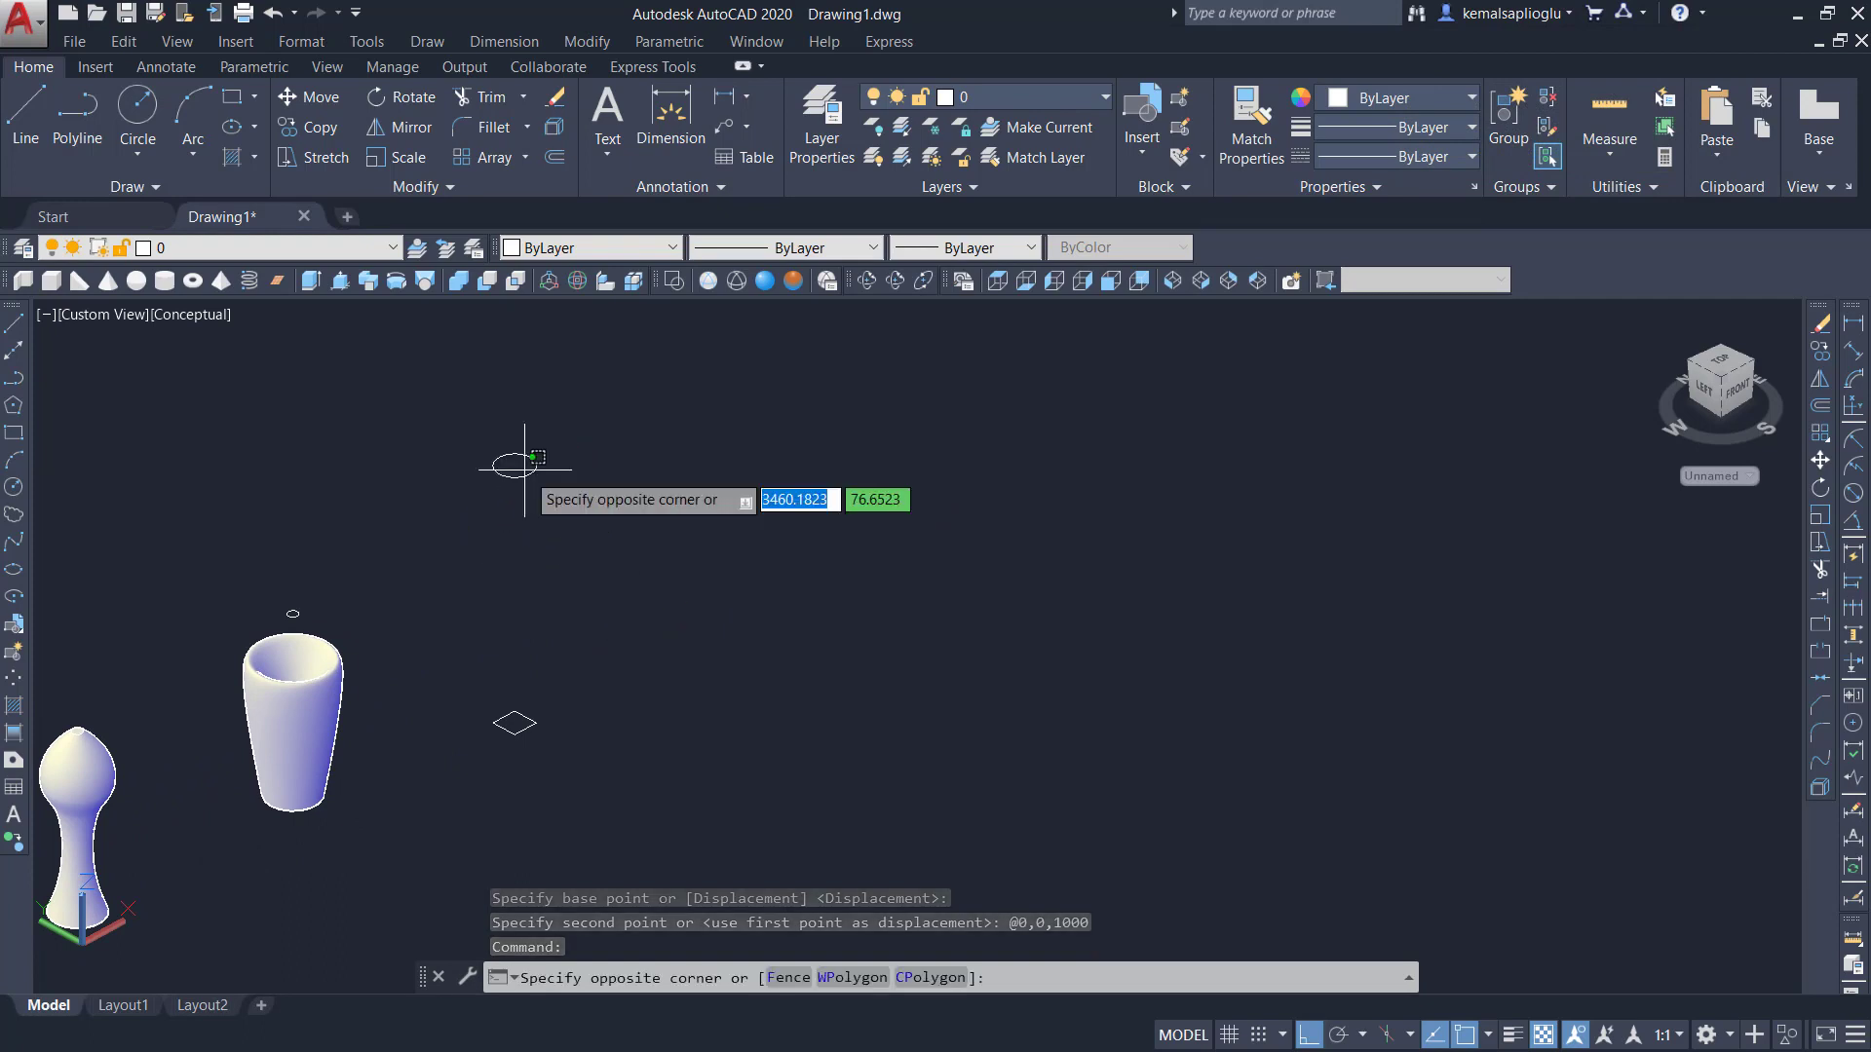
click(492, 460)
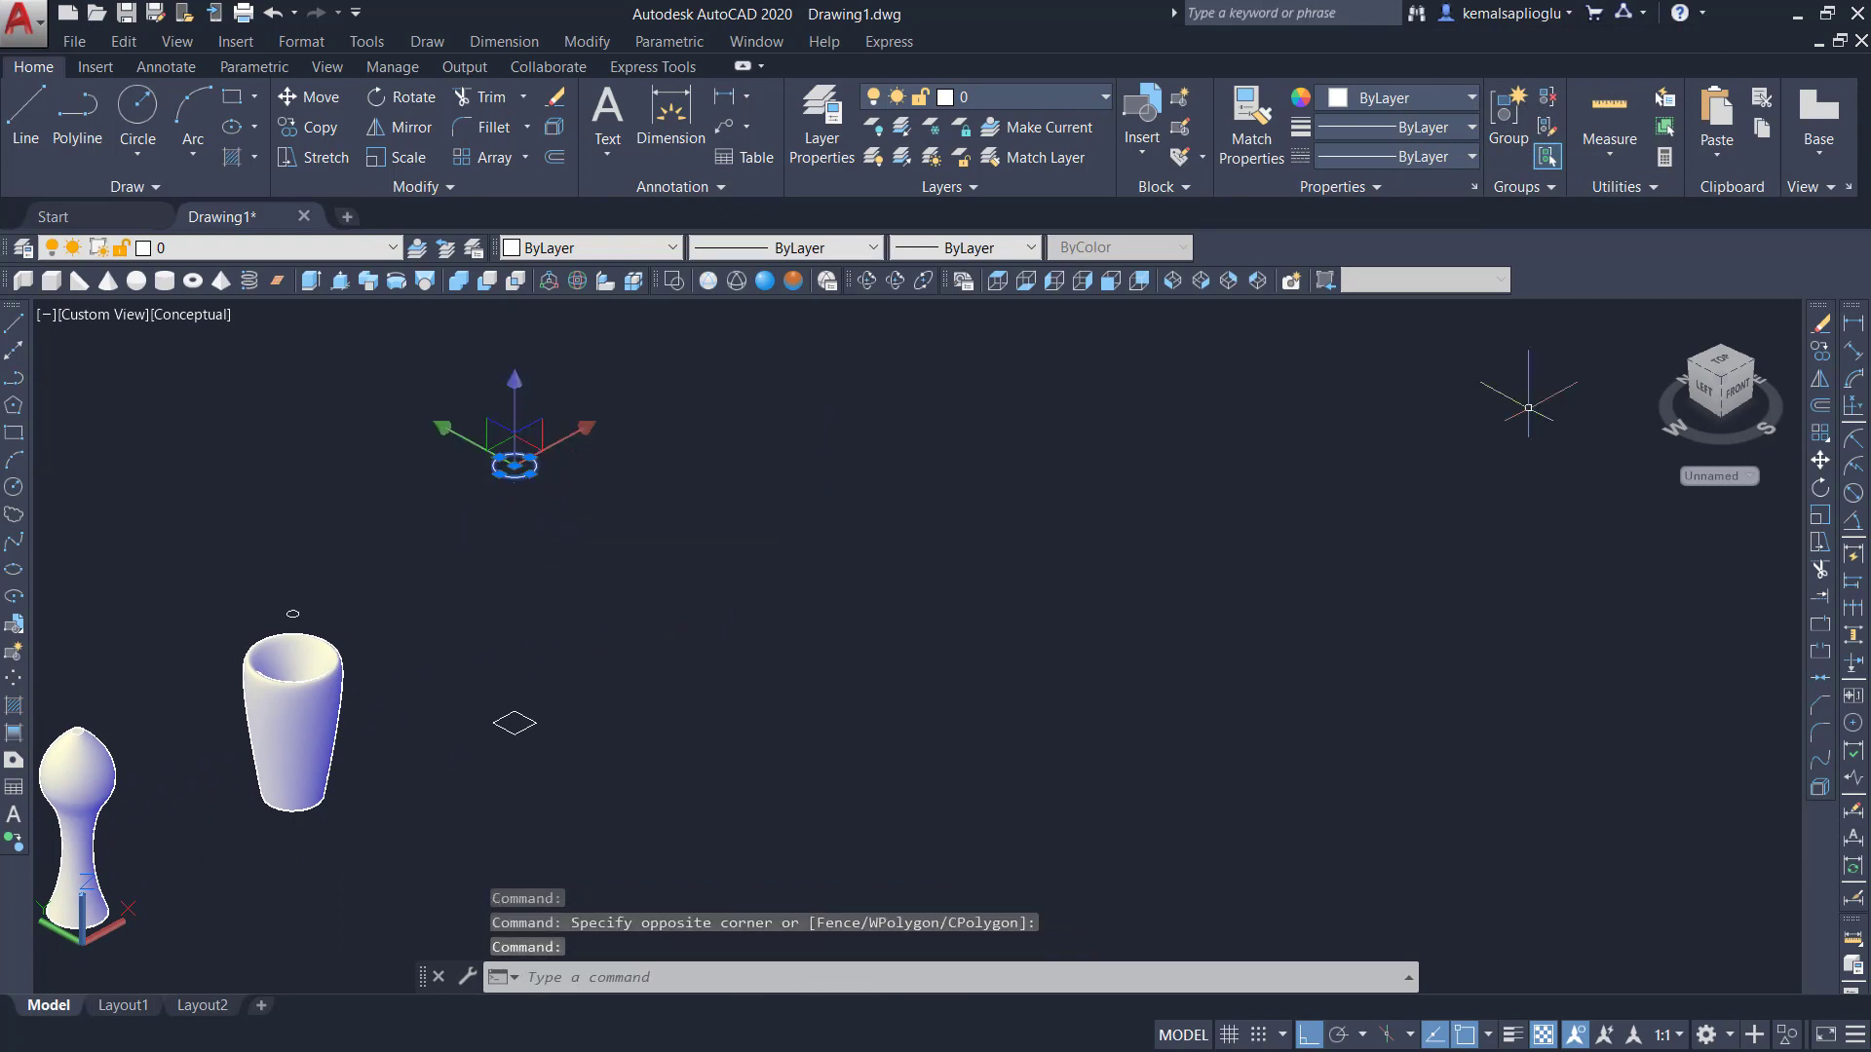
click(1820, 353)
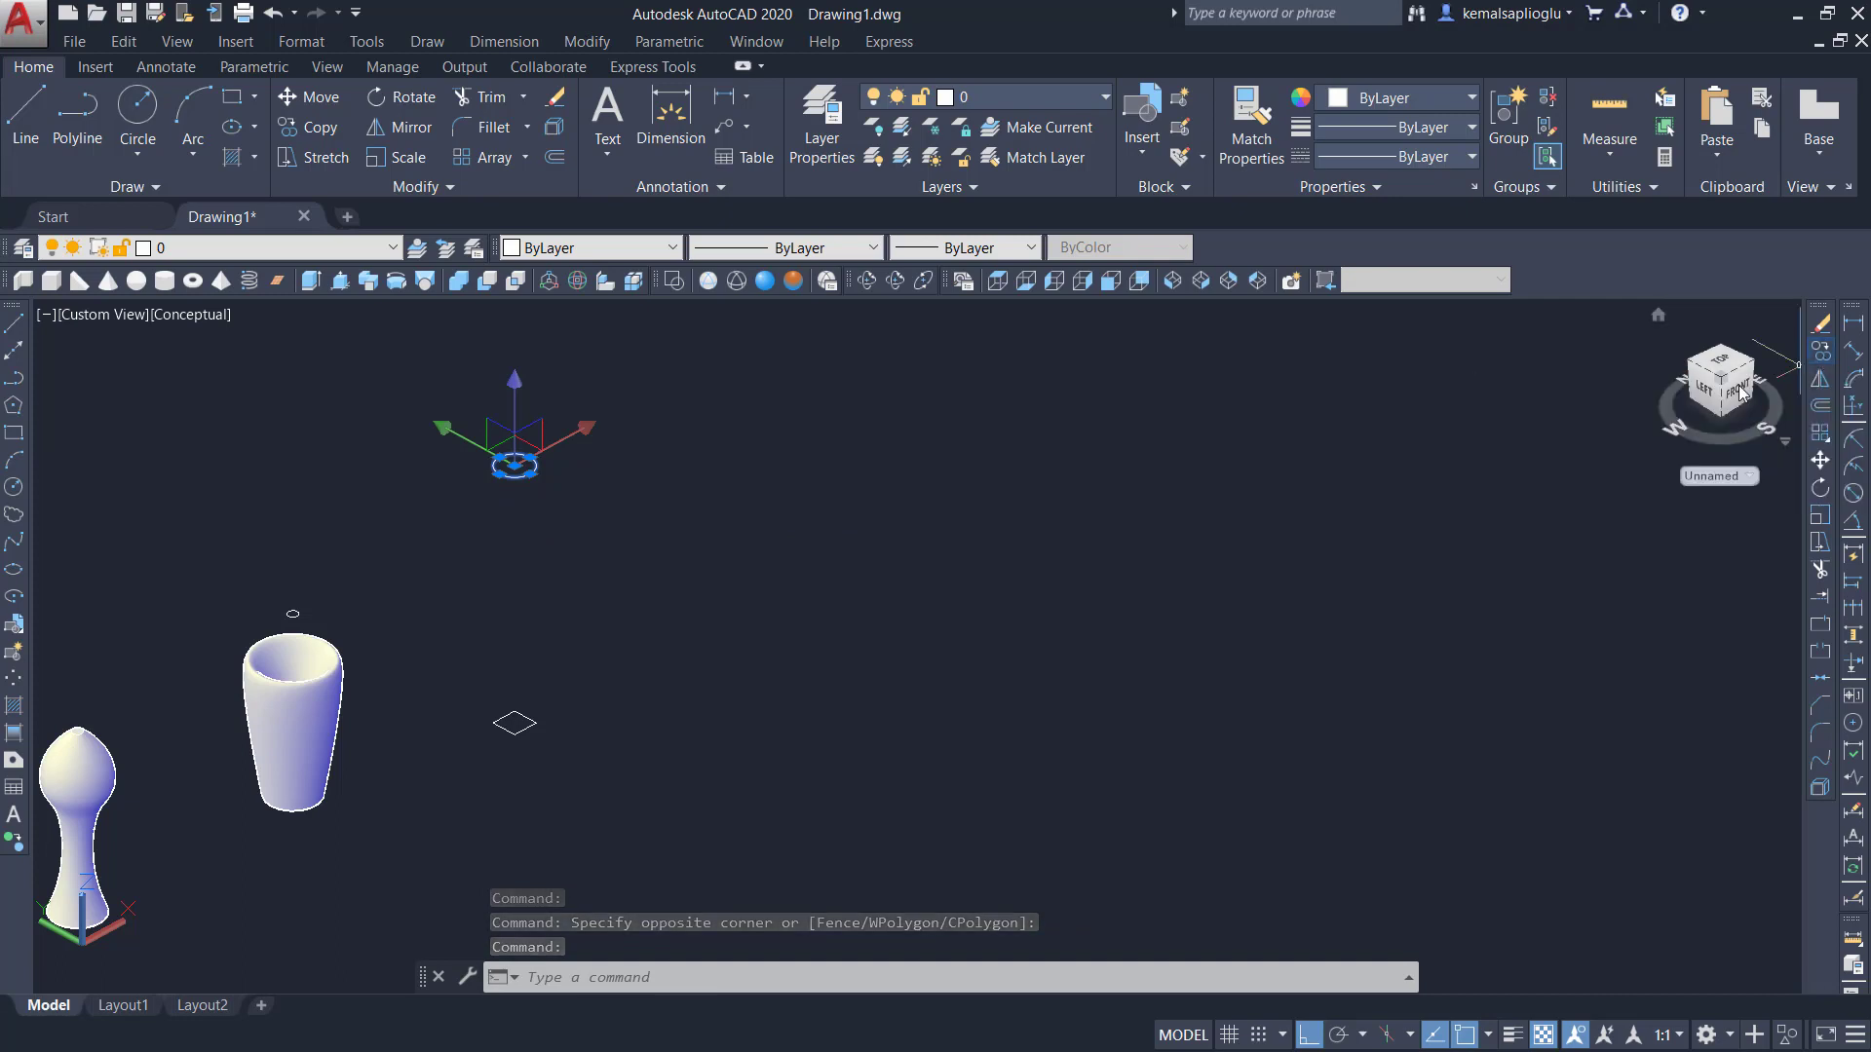
click(514, 466)
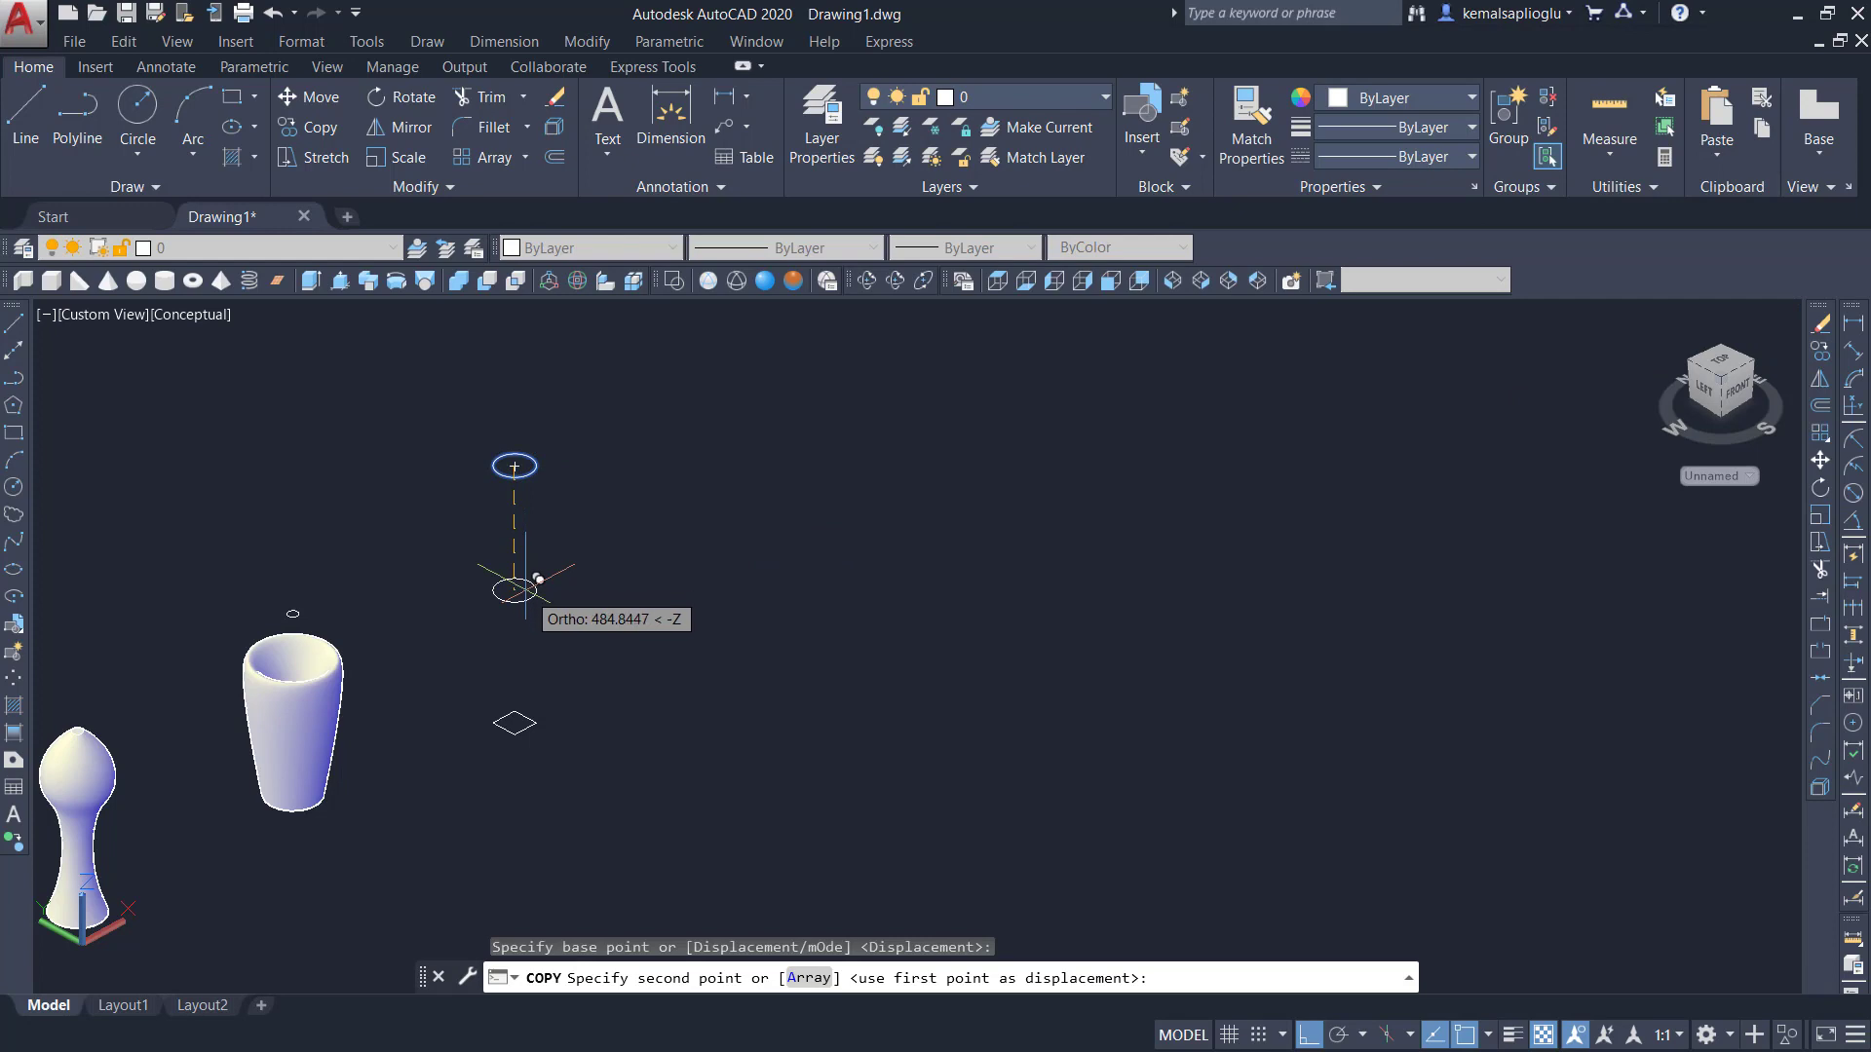
text(500)
key(Return)
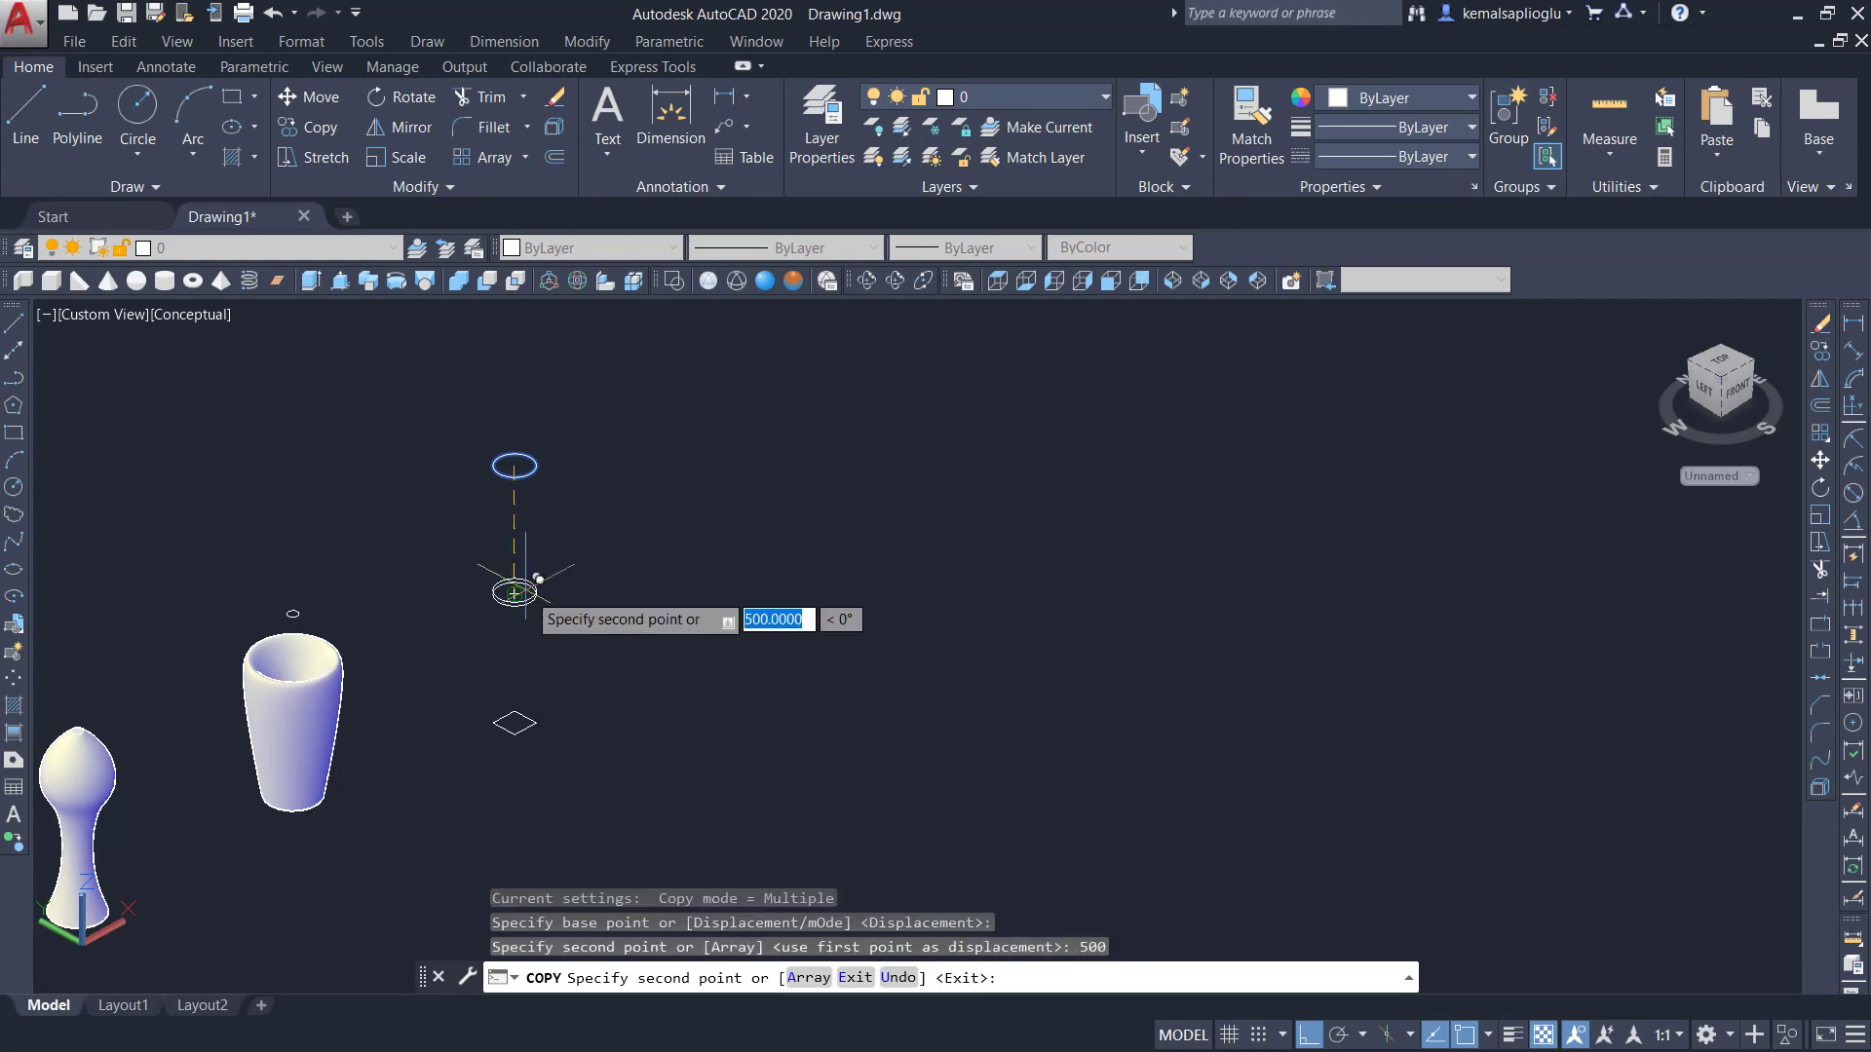
key(Escape)
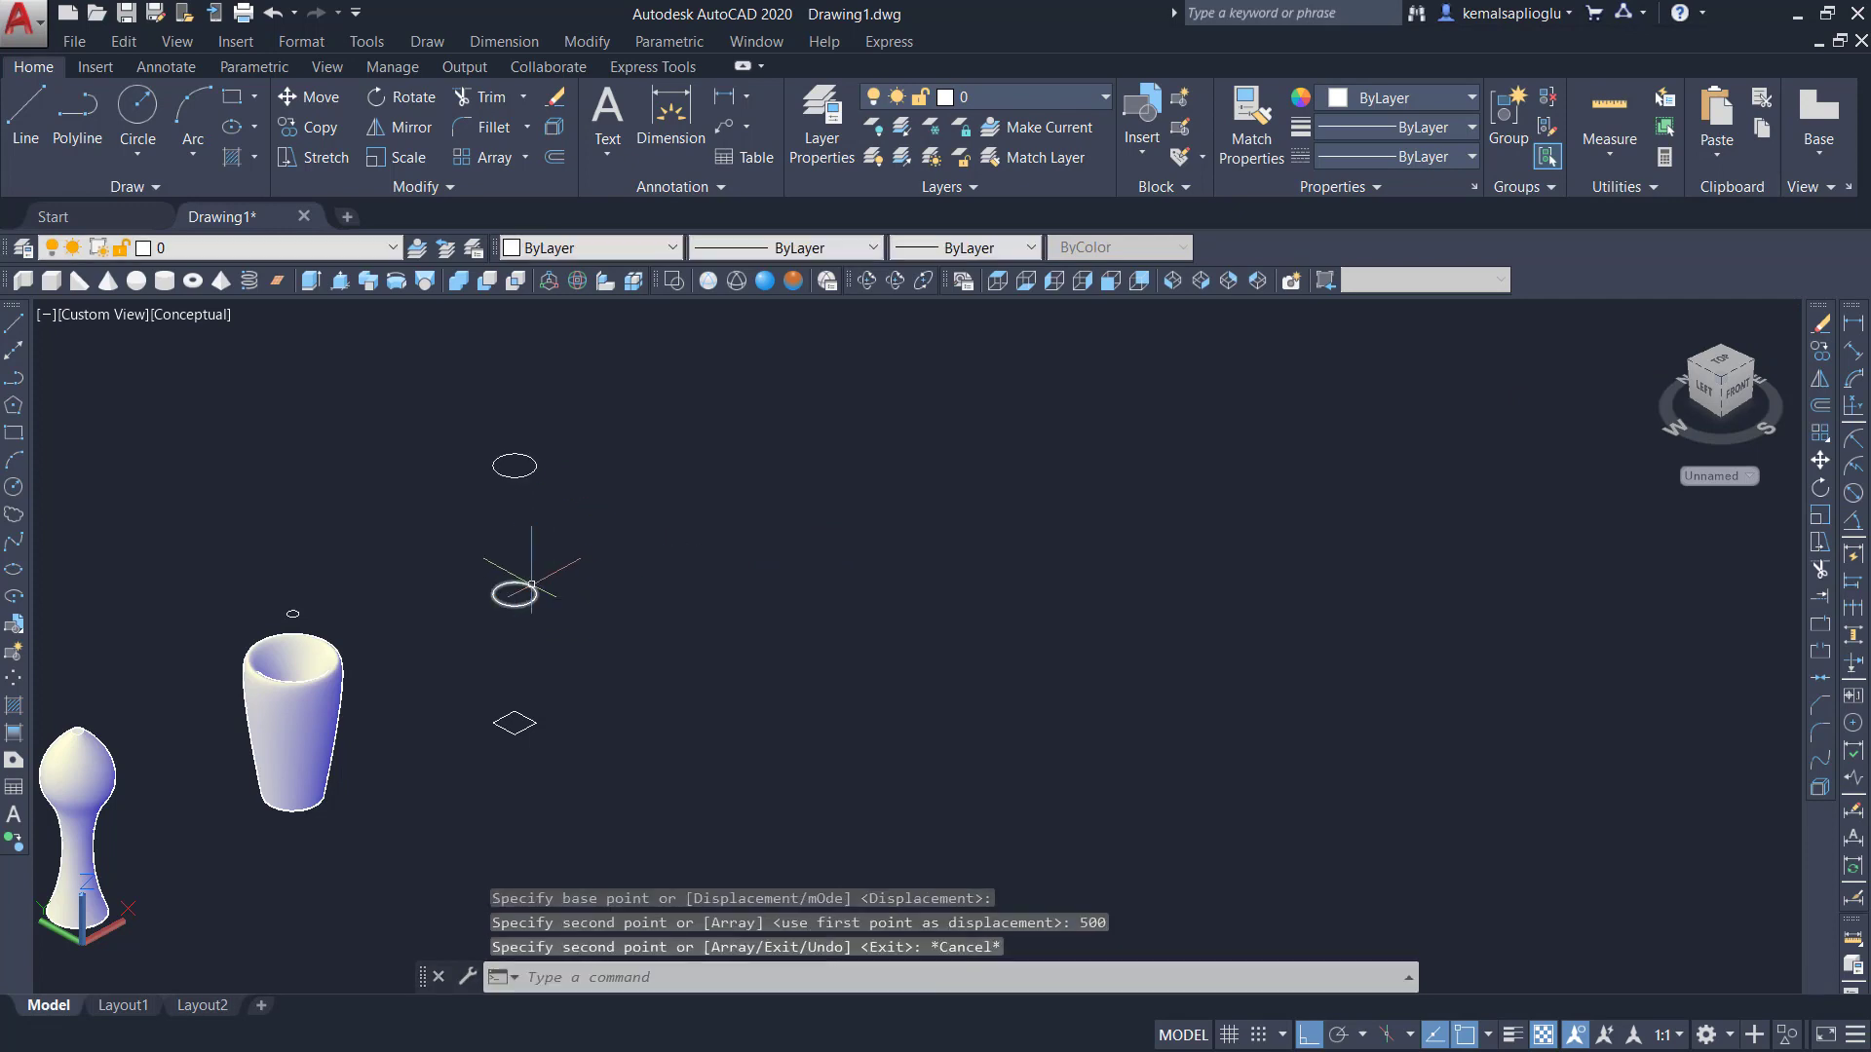
Step: Scale the copied circle by factor 3 about its centre
click(529, 587)
click(1820, 518)
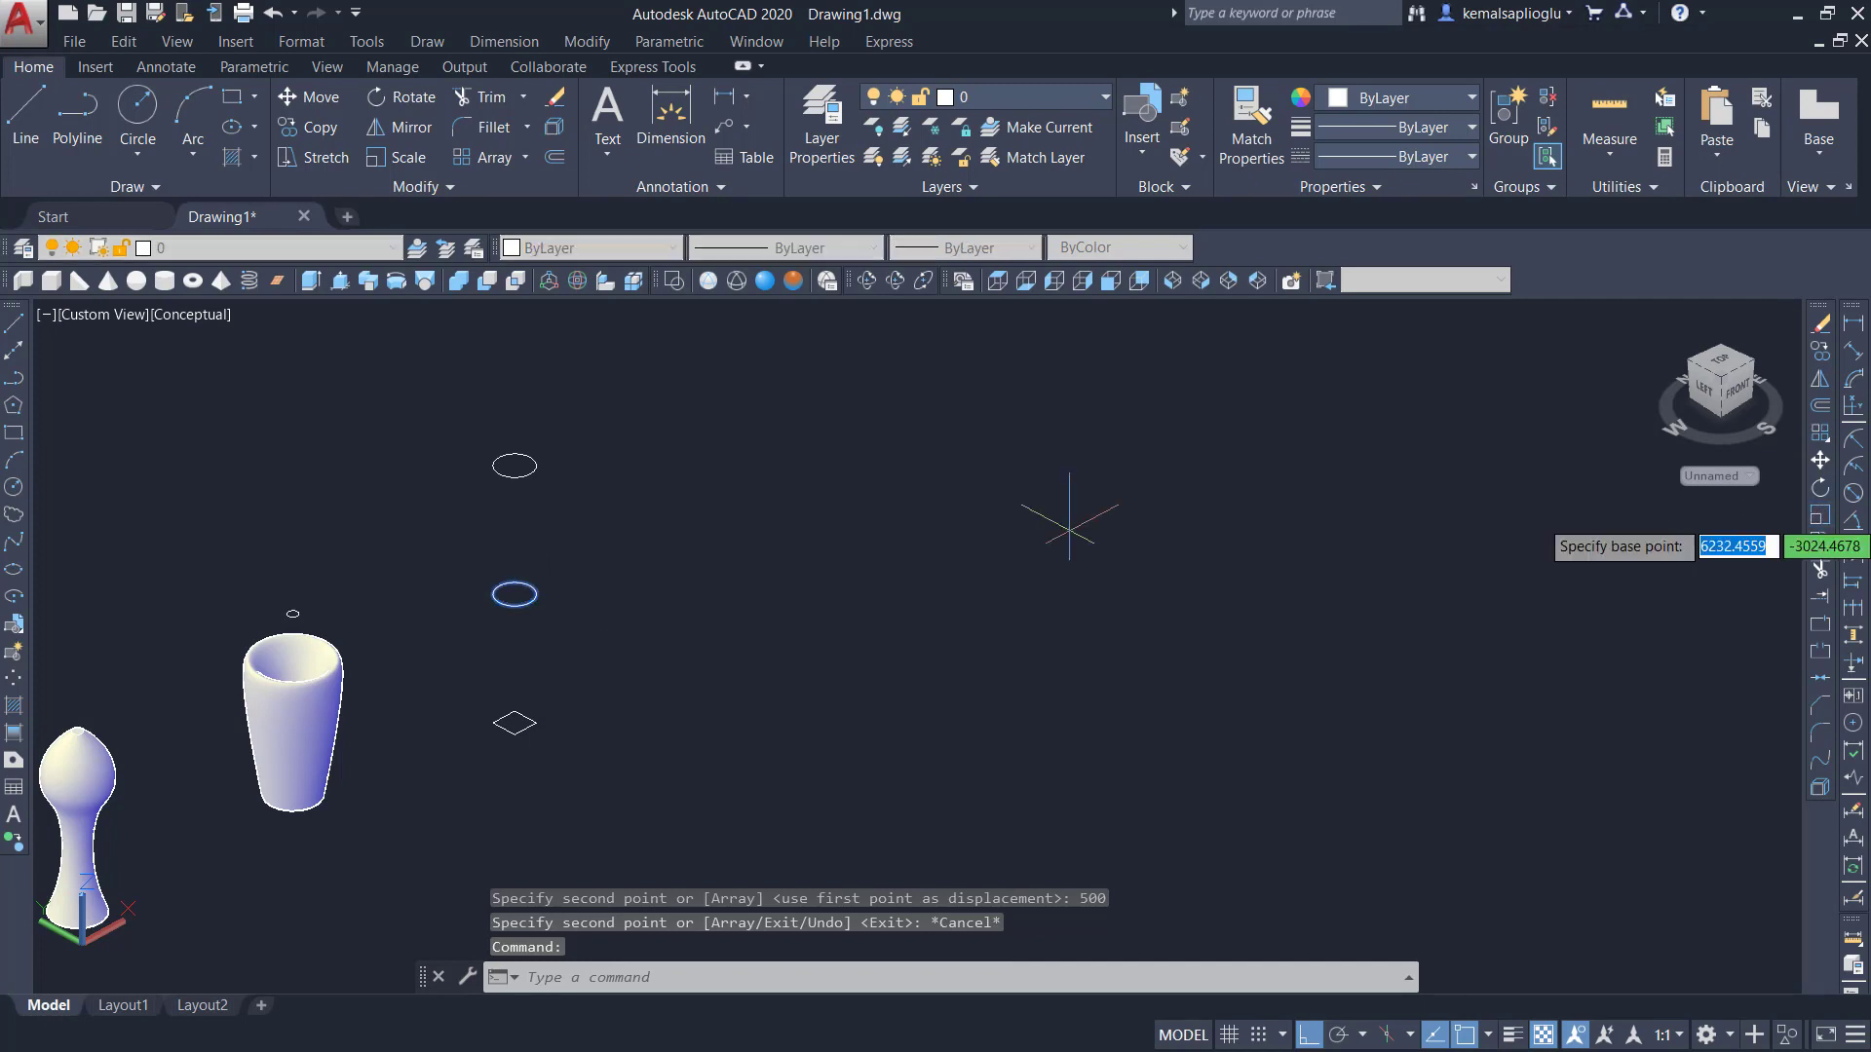
click(515, 594)
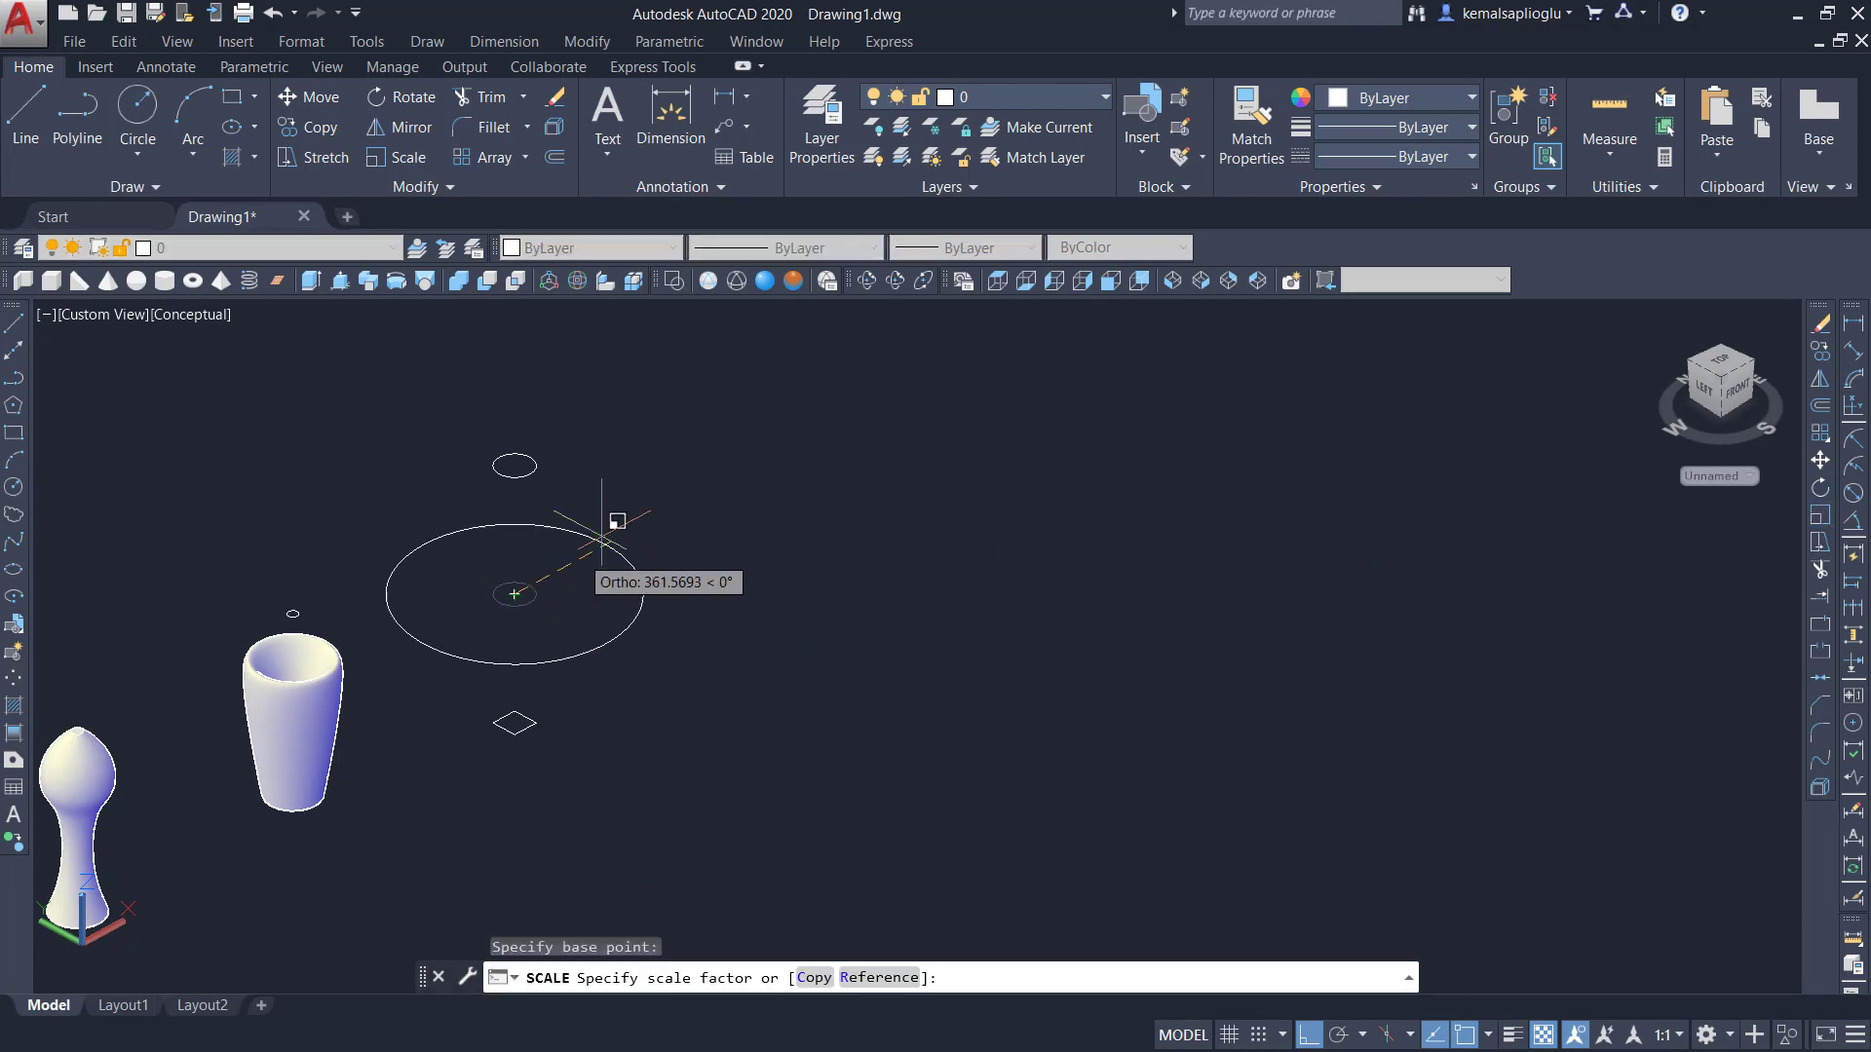
text(3)
key(Return)
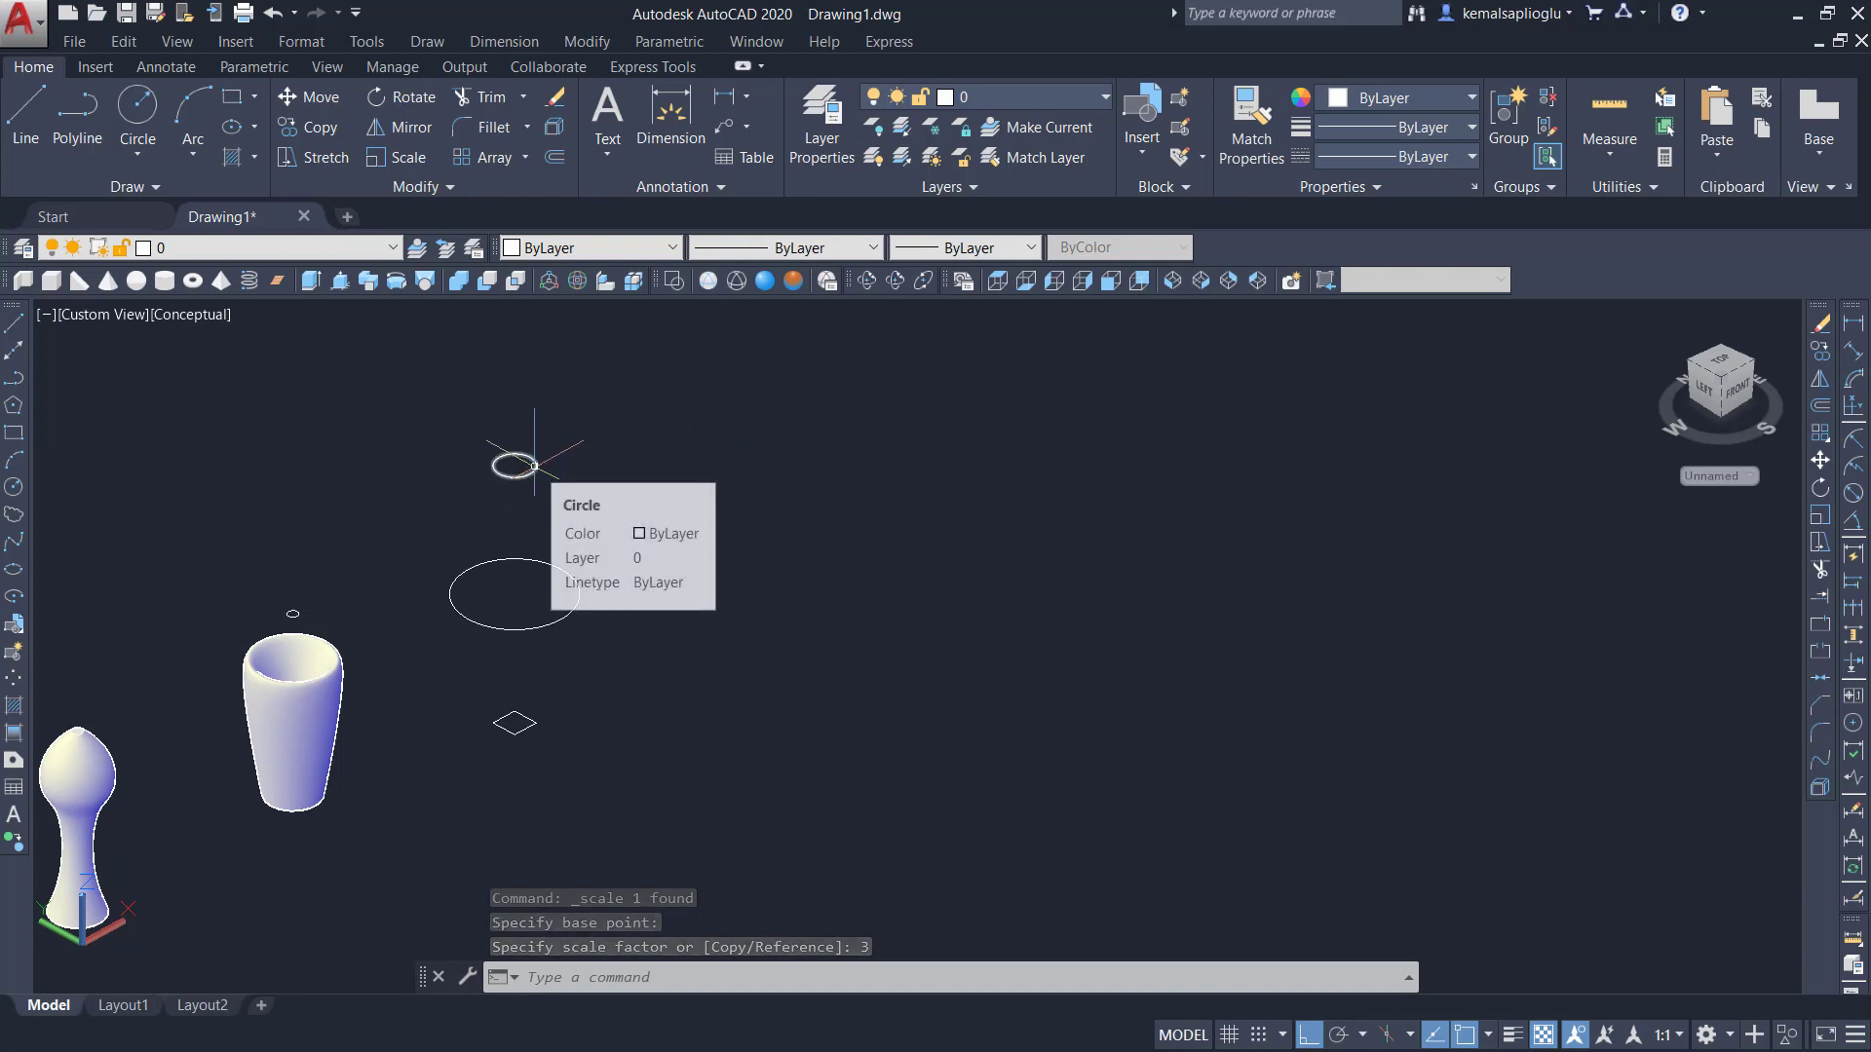
click(534, 466)
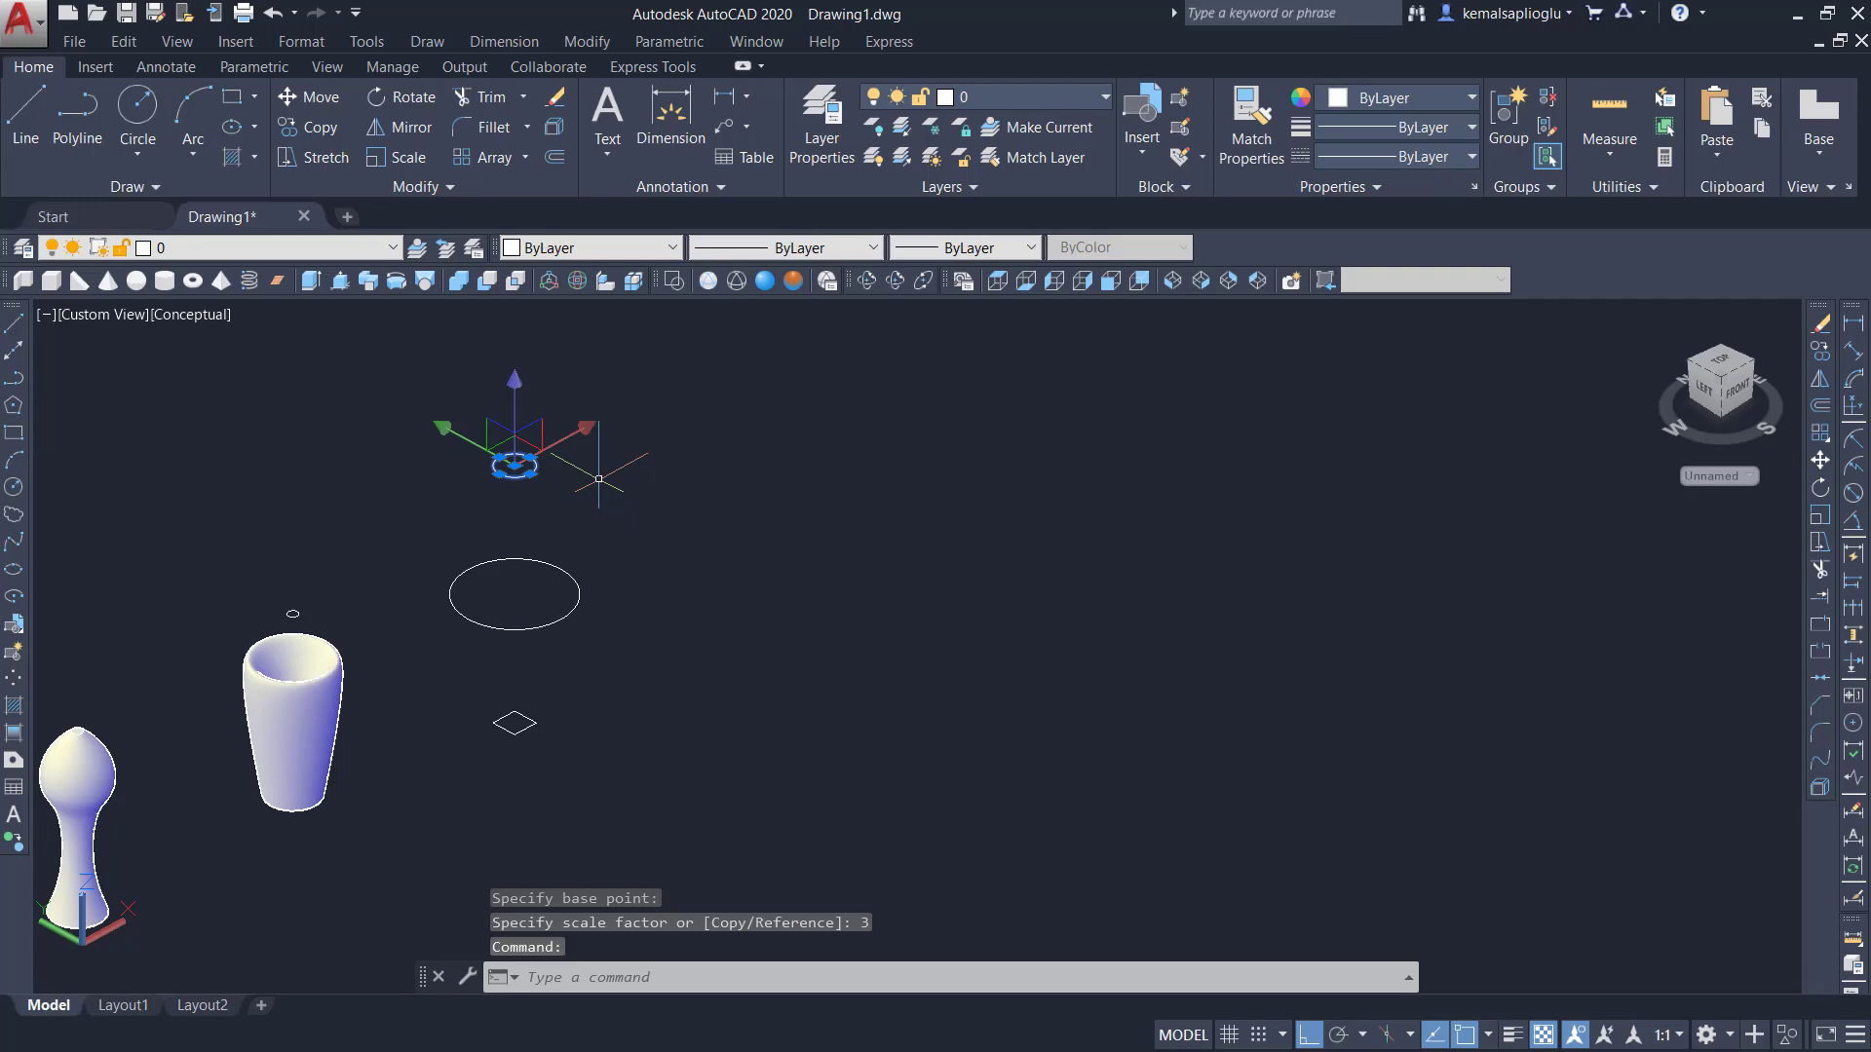
Step: Copy the top circle downward from its centre at distances 900, 100, 300 and 700
click(1820, 353)
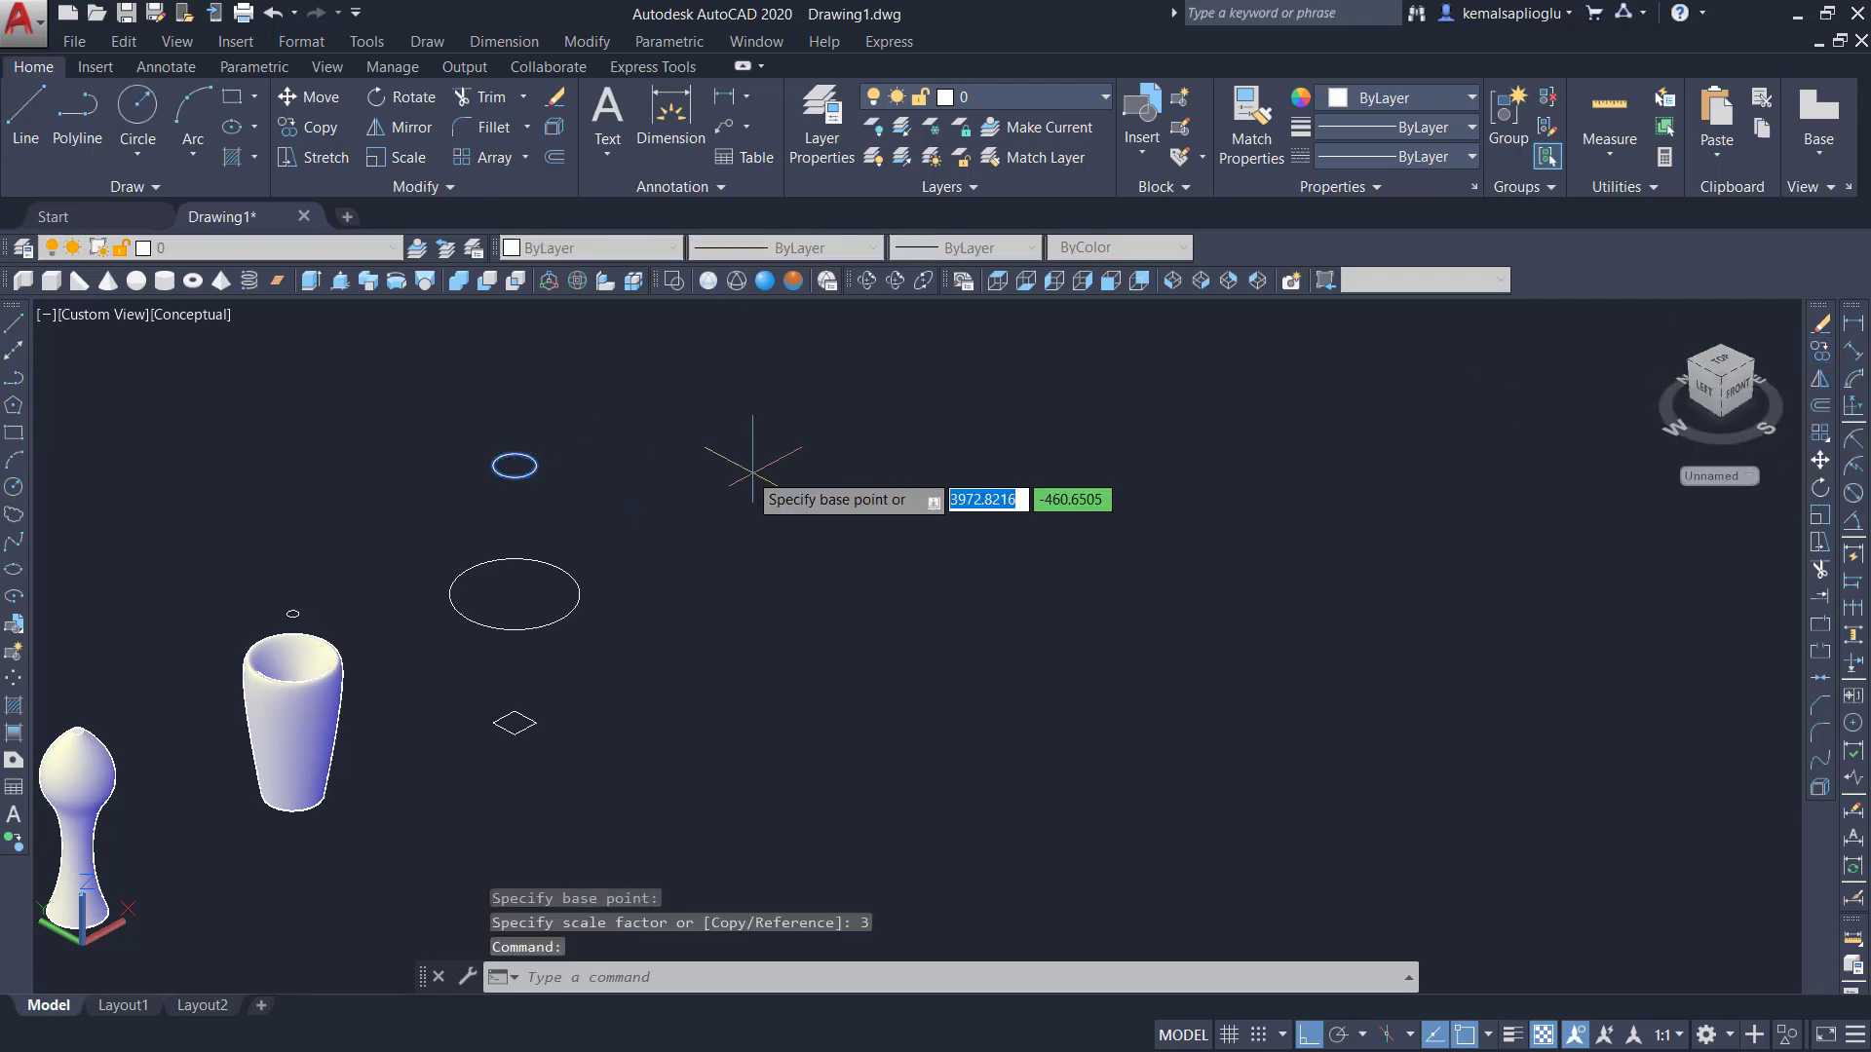
click(514, 466)
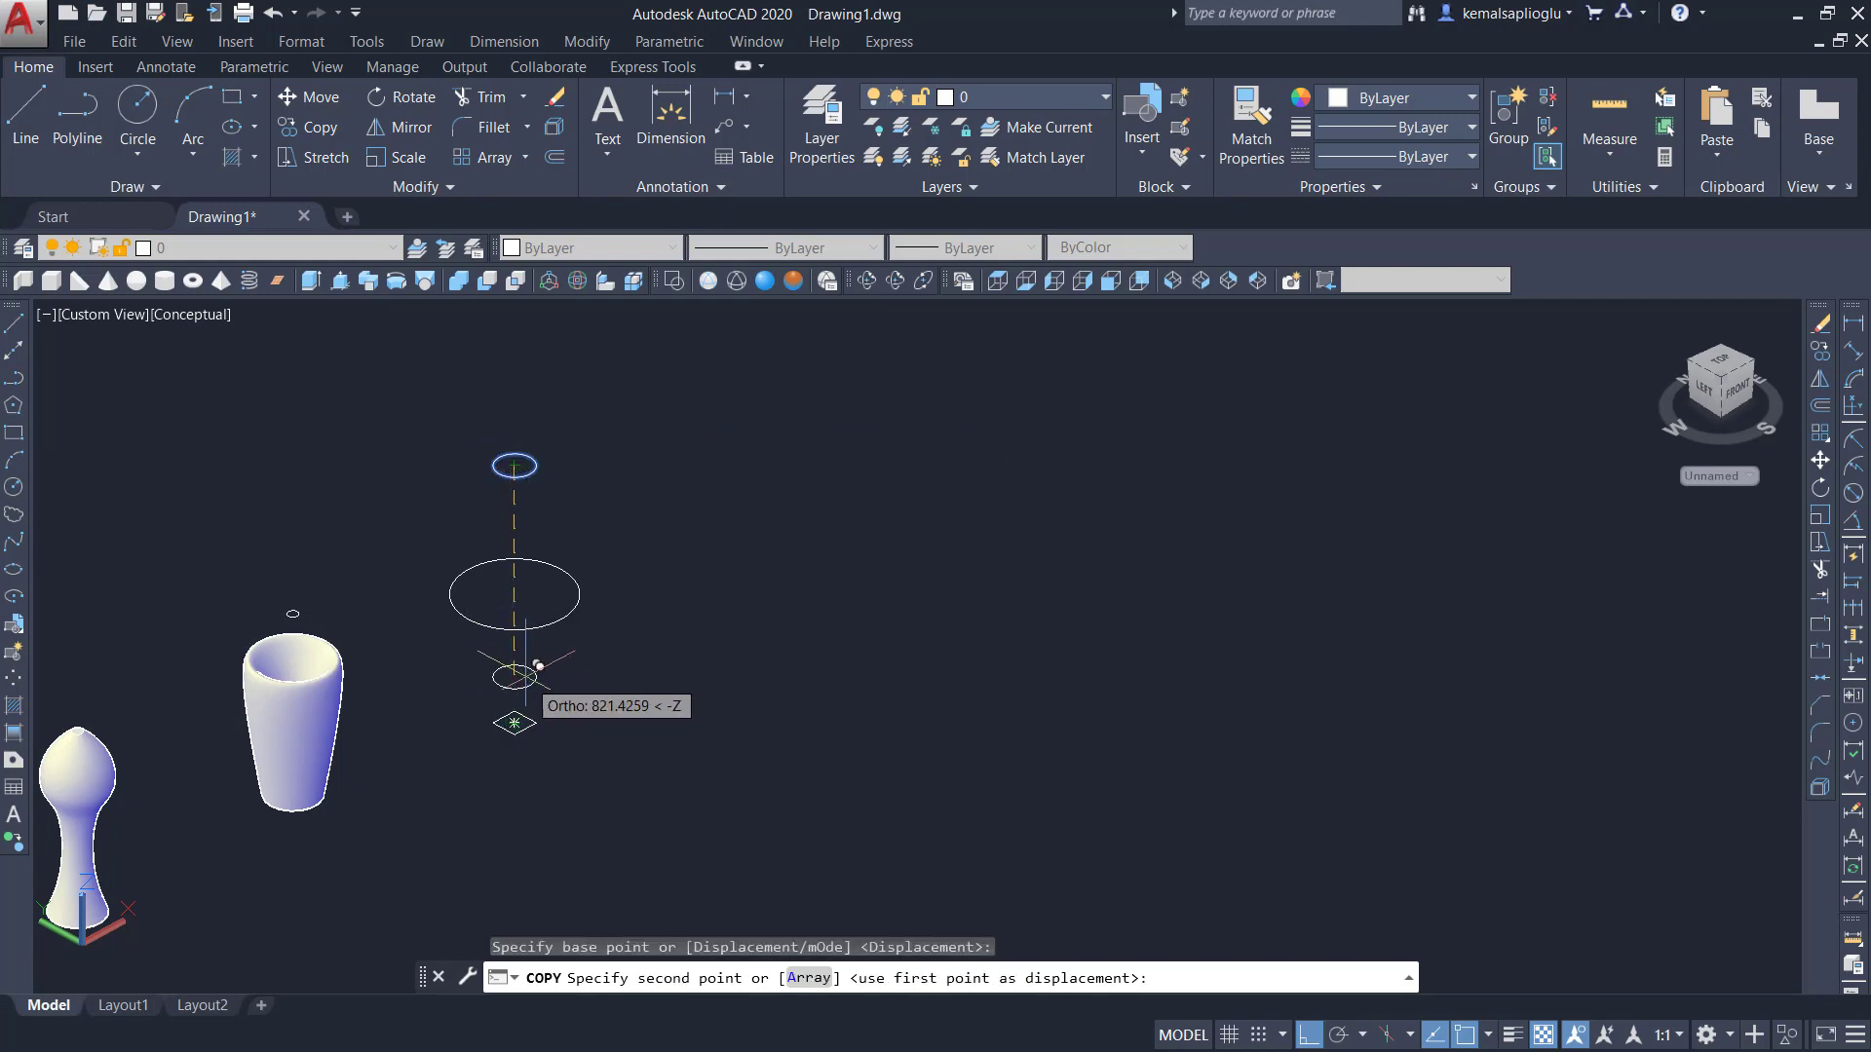
text(9)
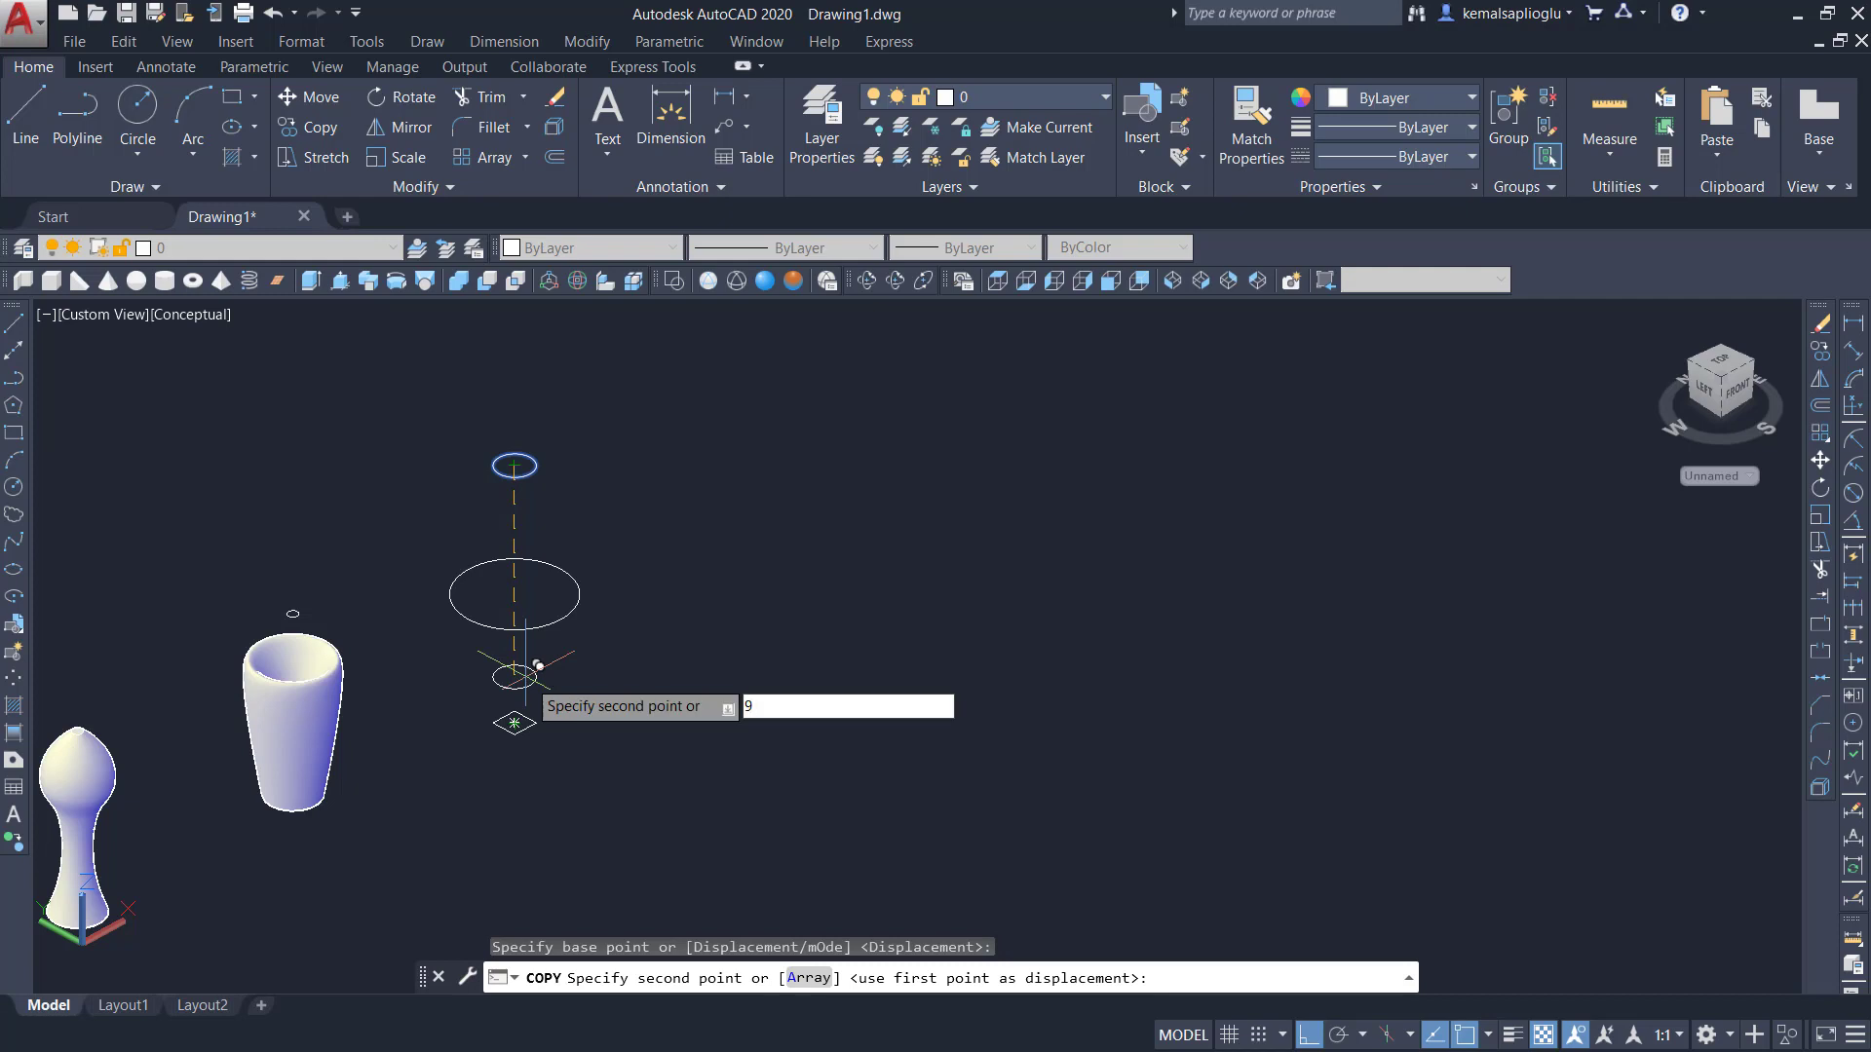
text(00)
key(Return)
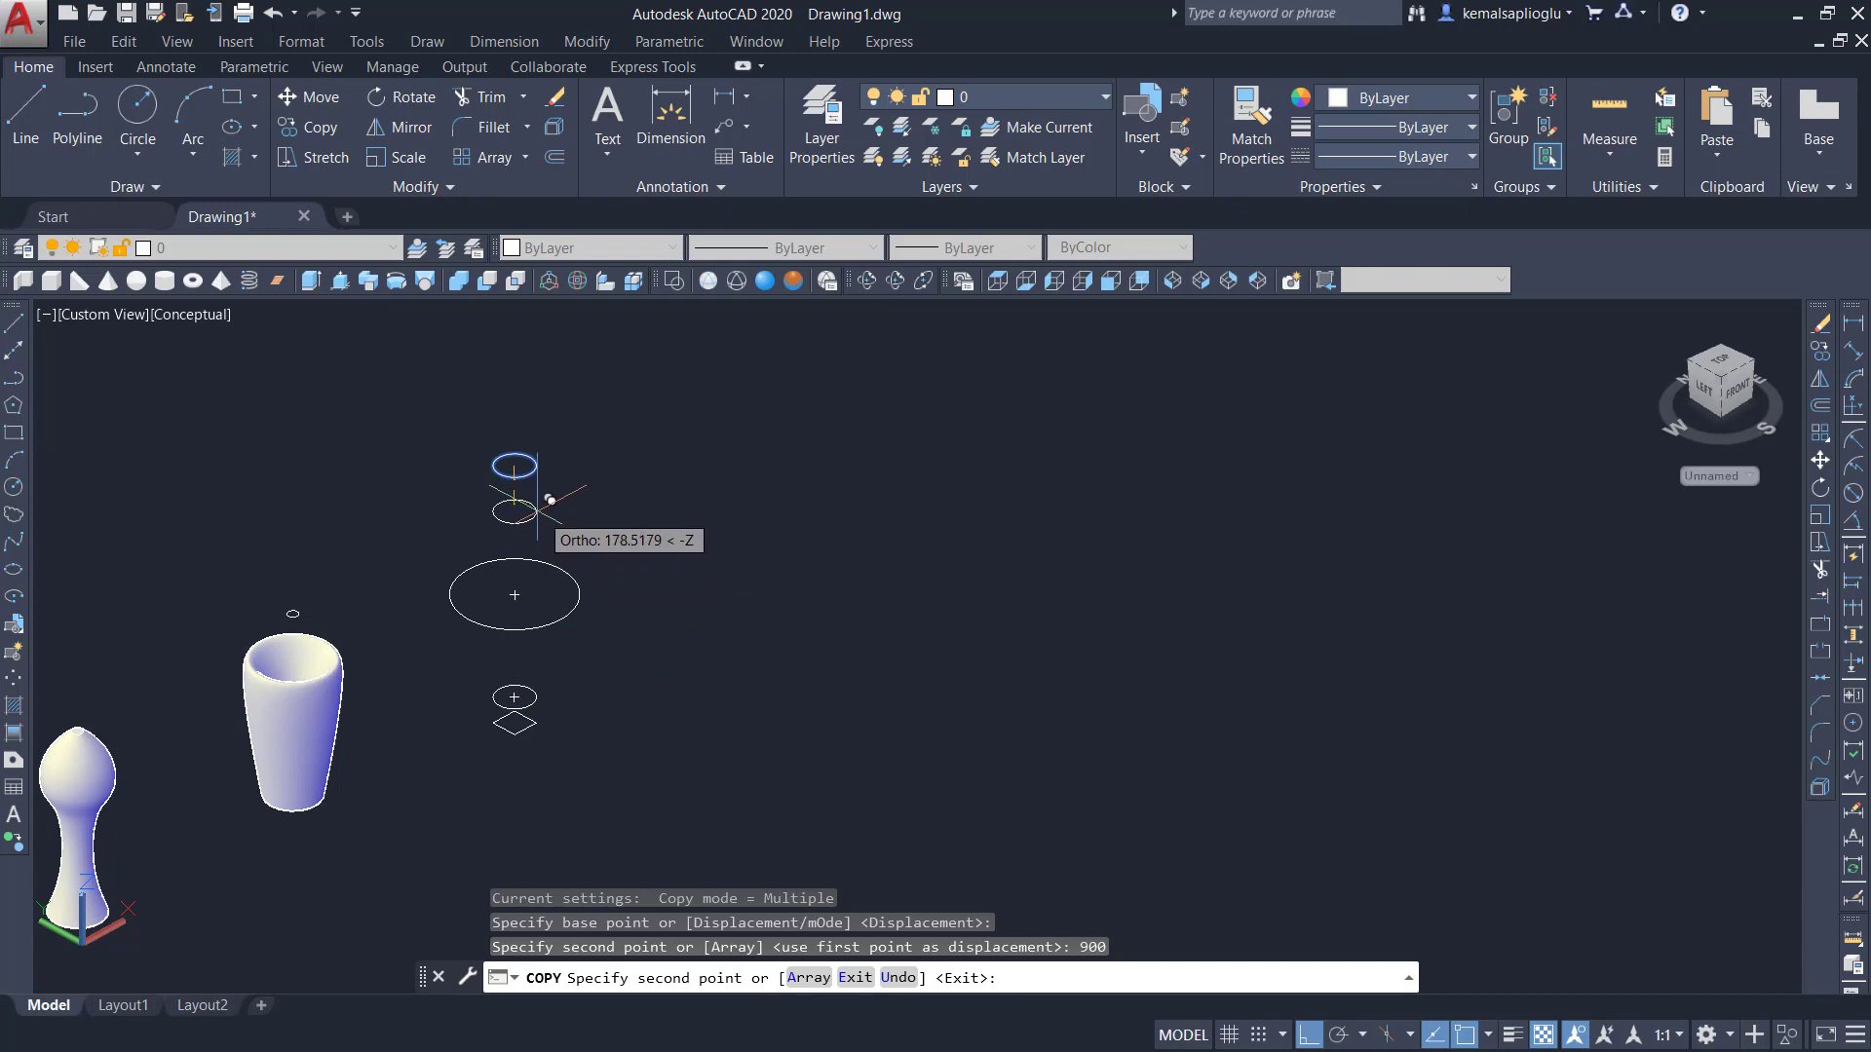
text(100)
key(Return)
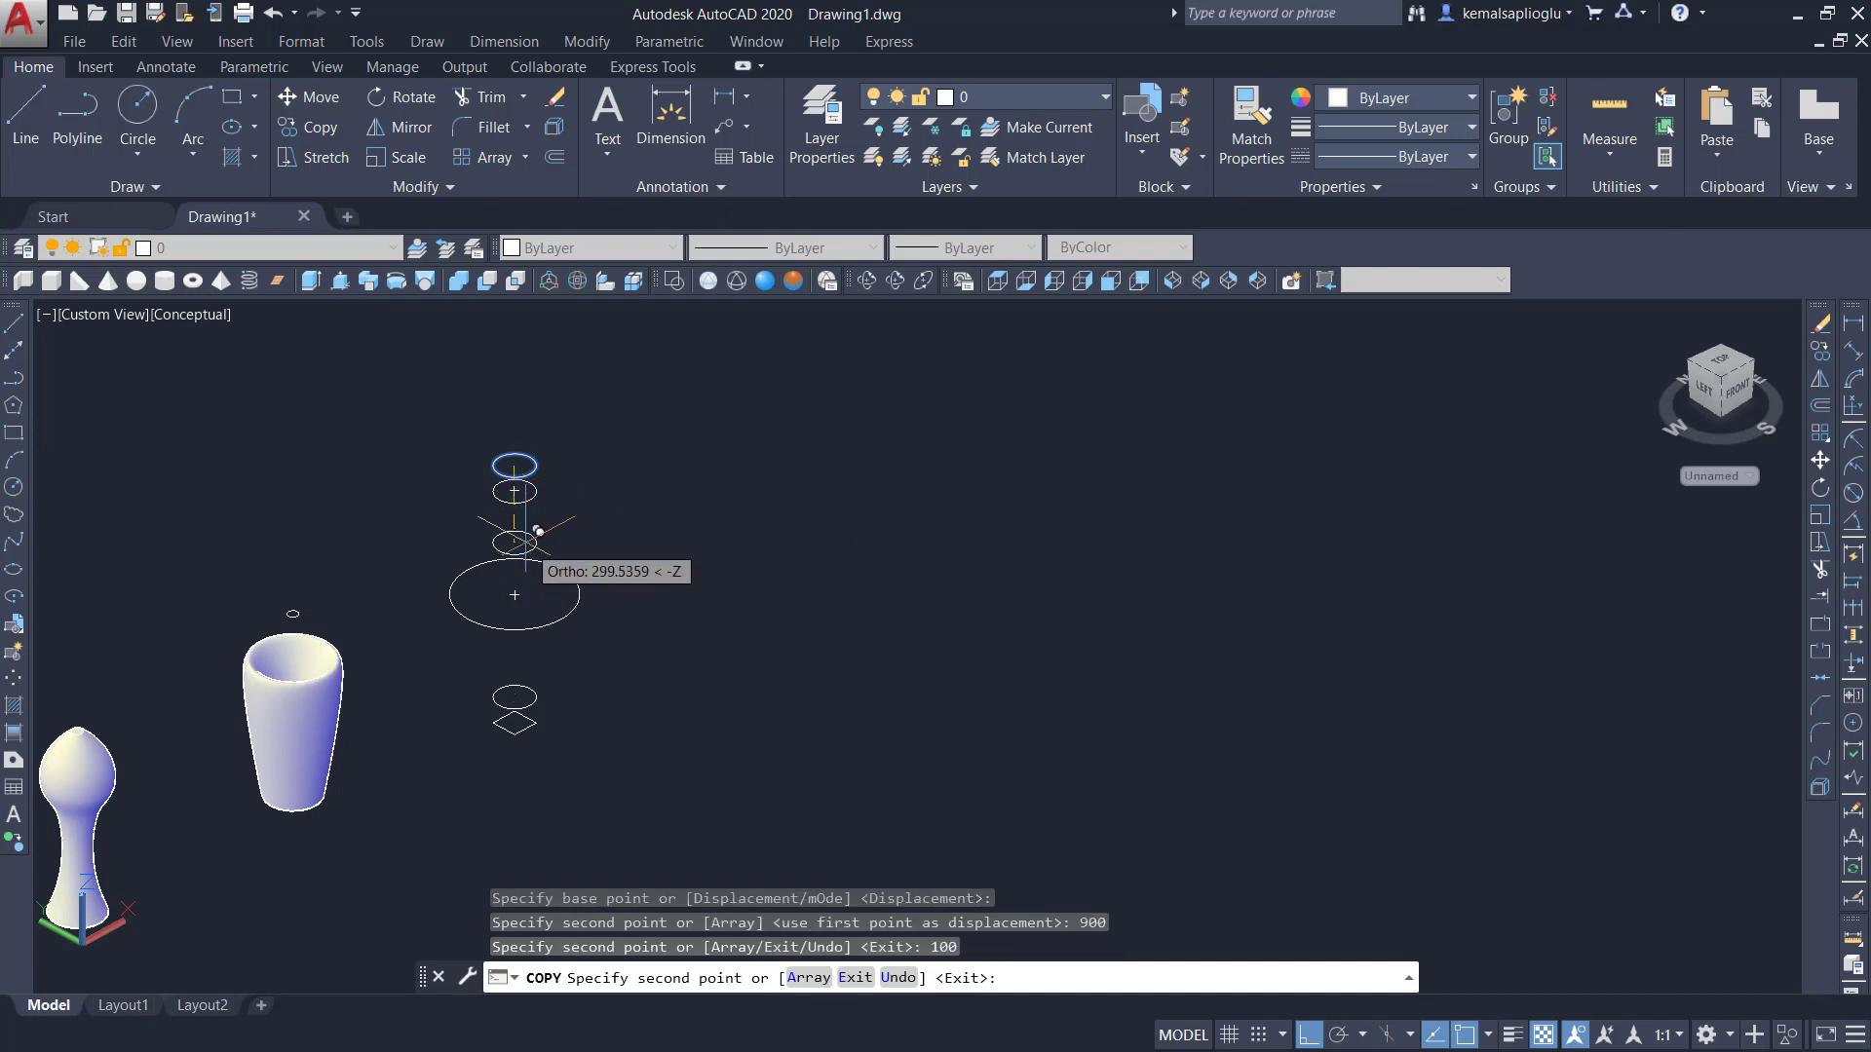
text(300)
key(Return)
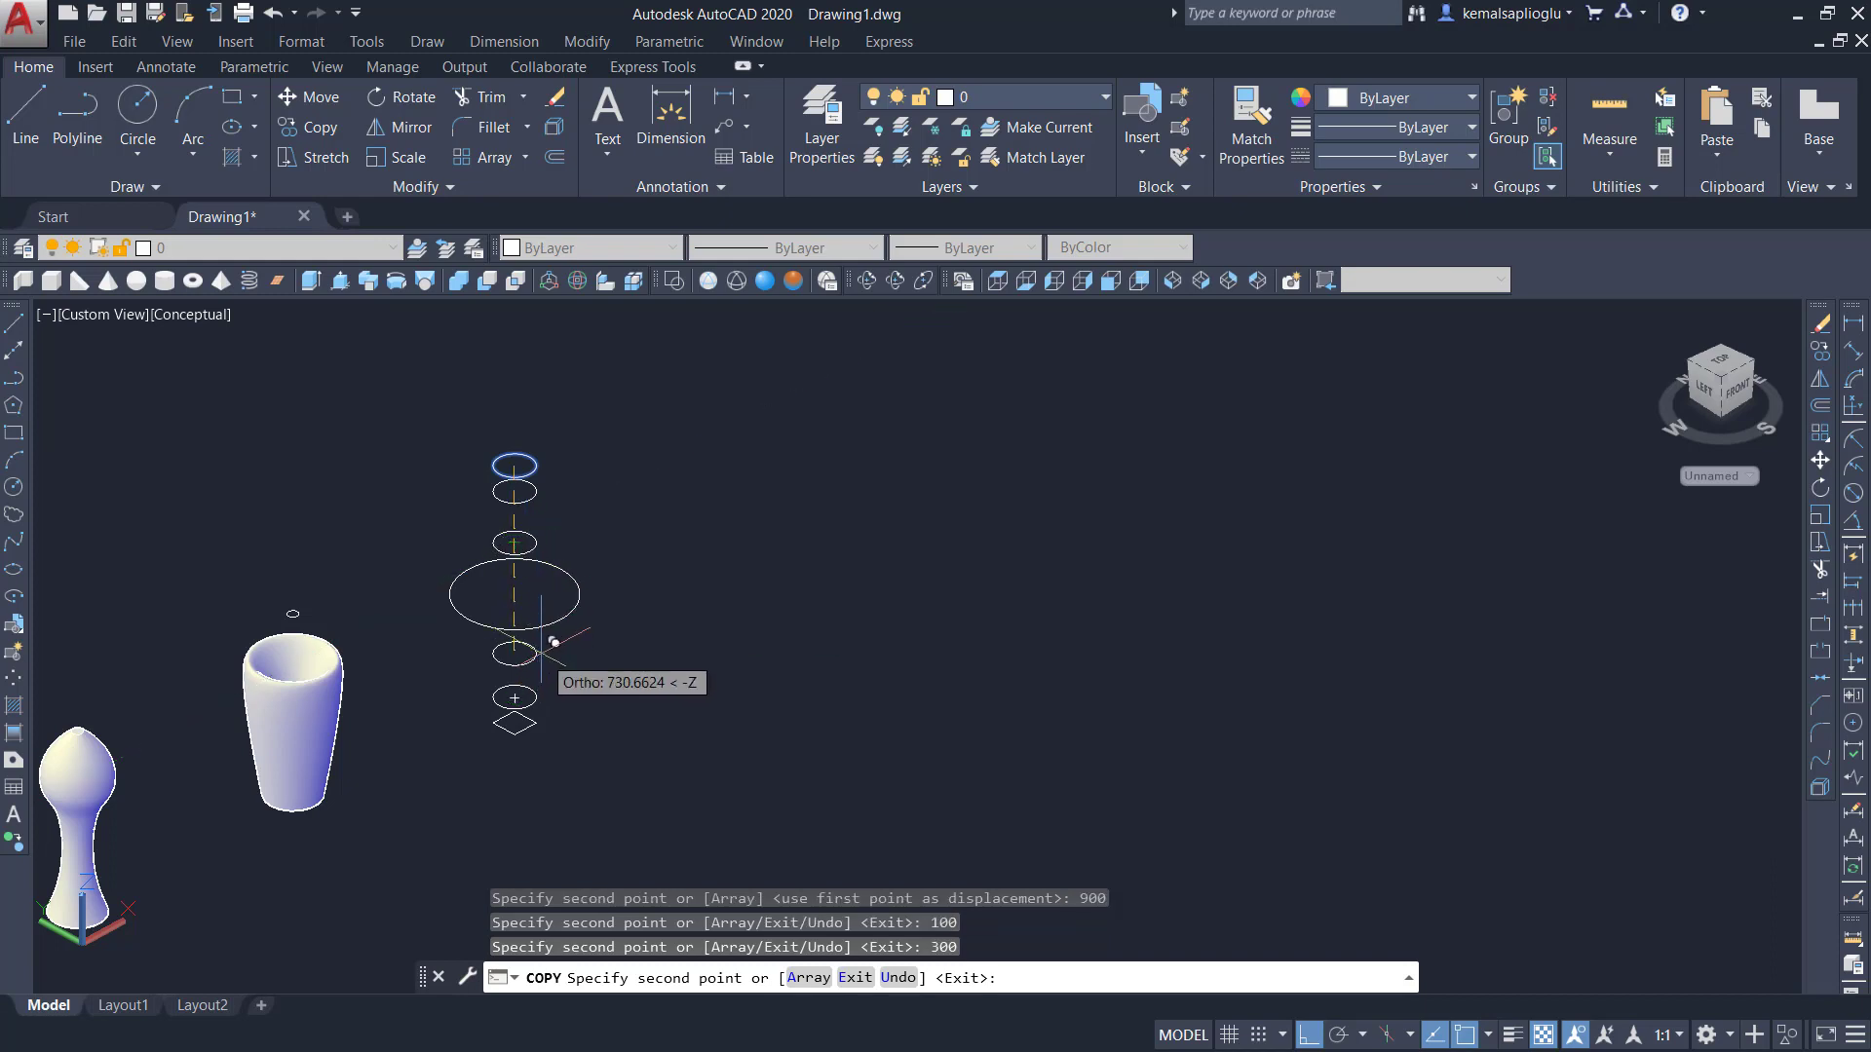
text(700)
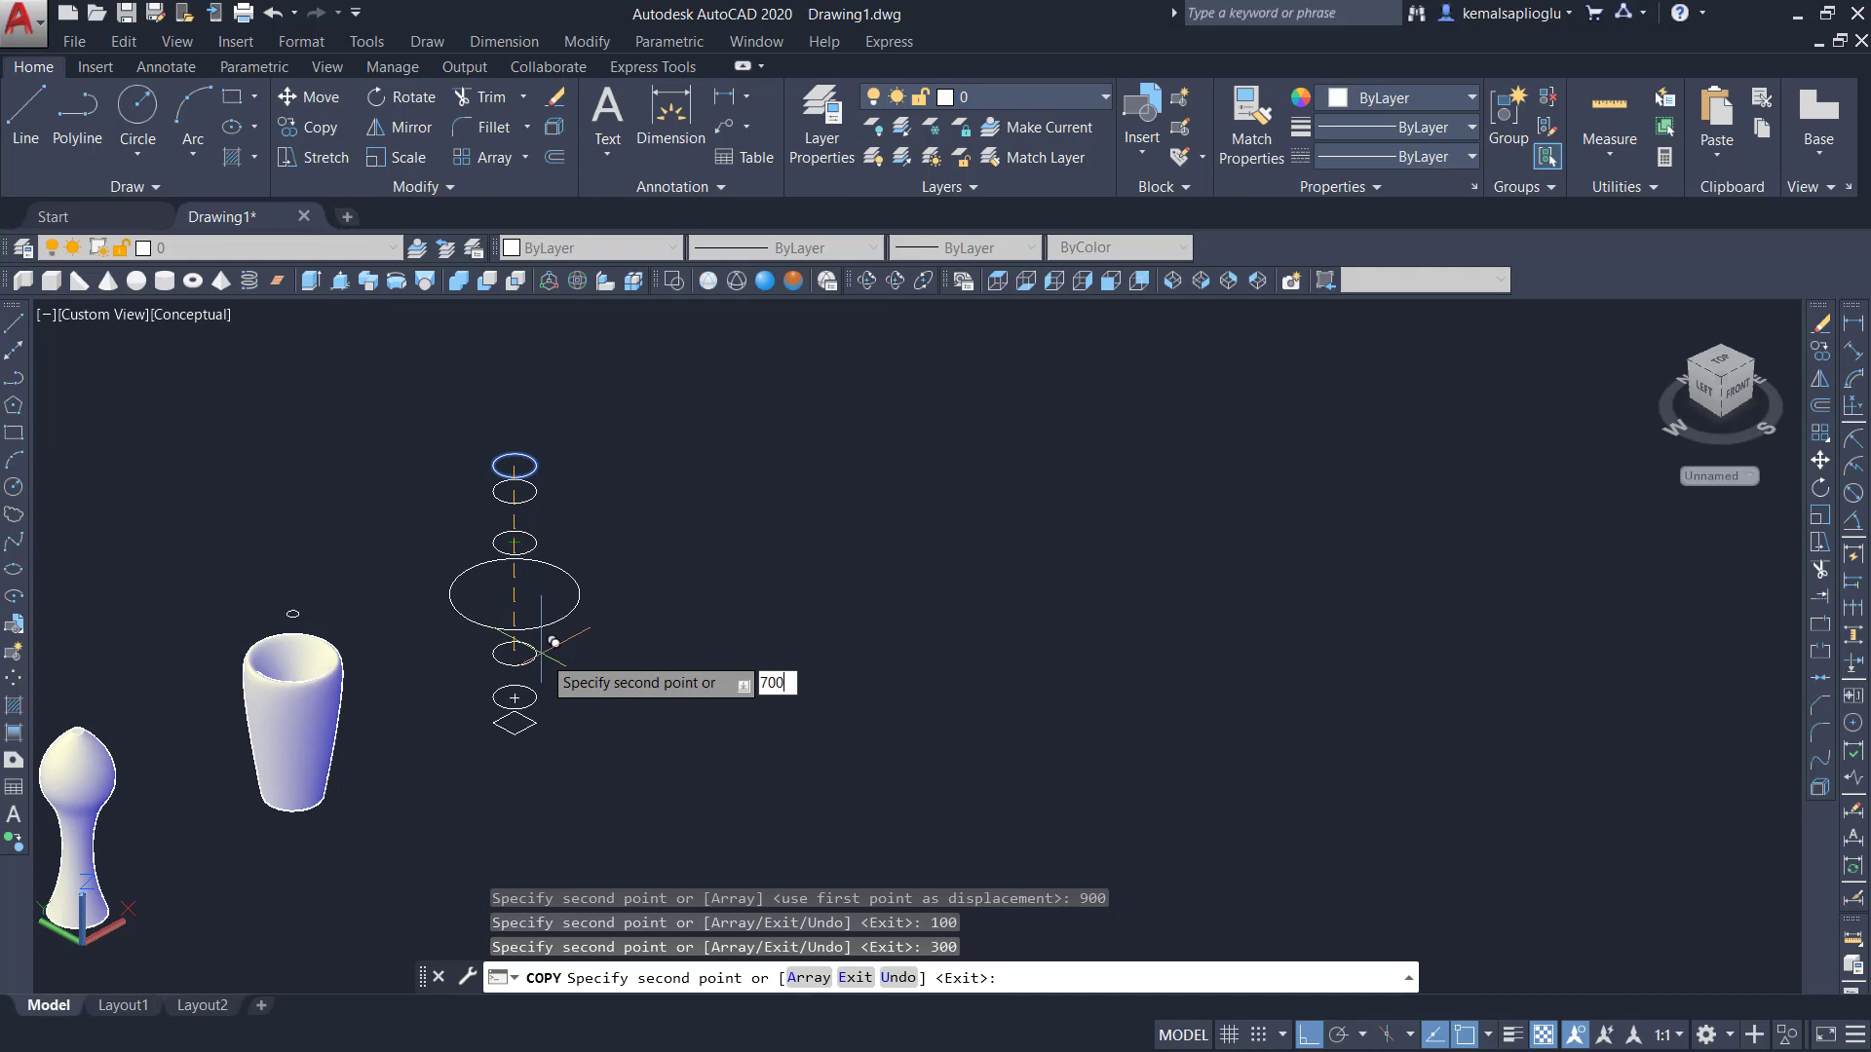
key(Return)
key(Escape)
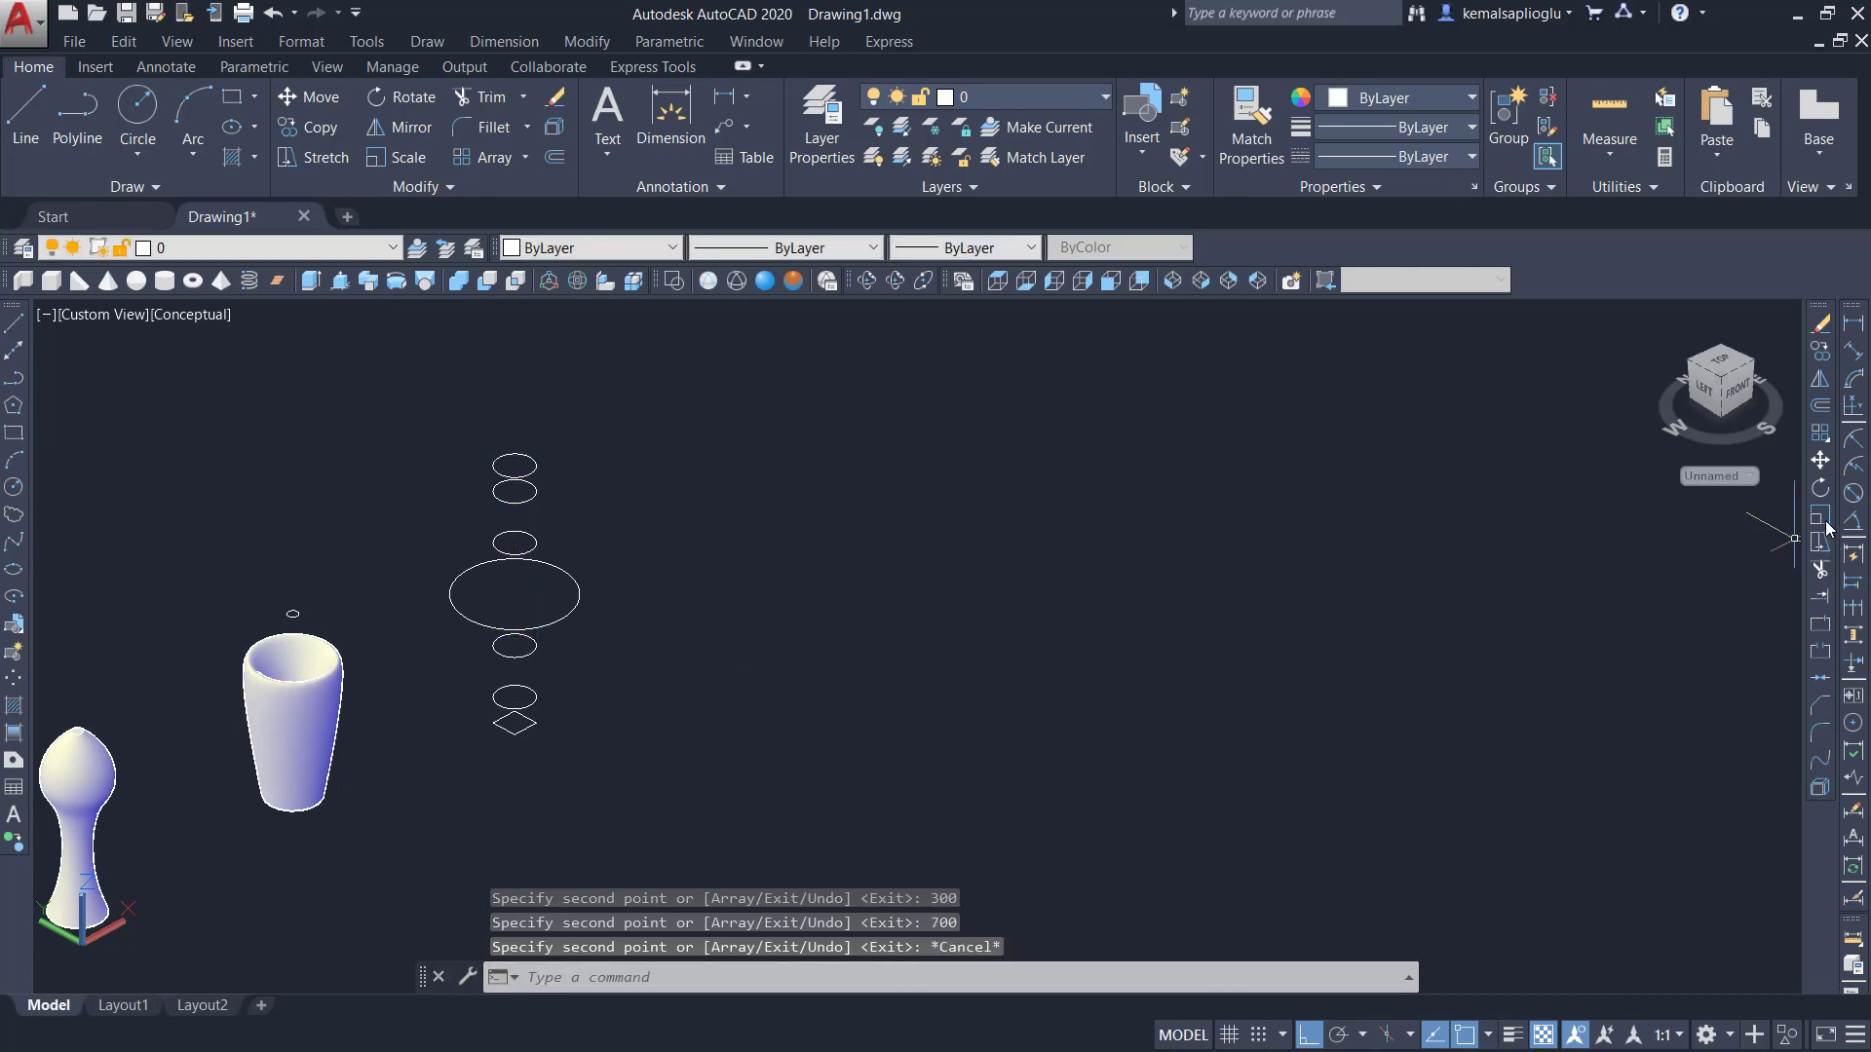
Step: Scale the second ellipse from the top by 1.5 about its centre
click(1822, 521)
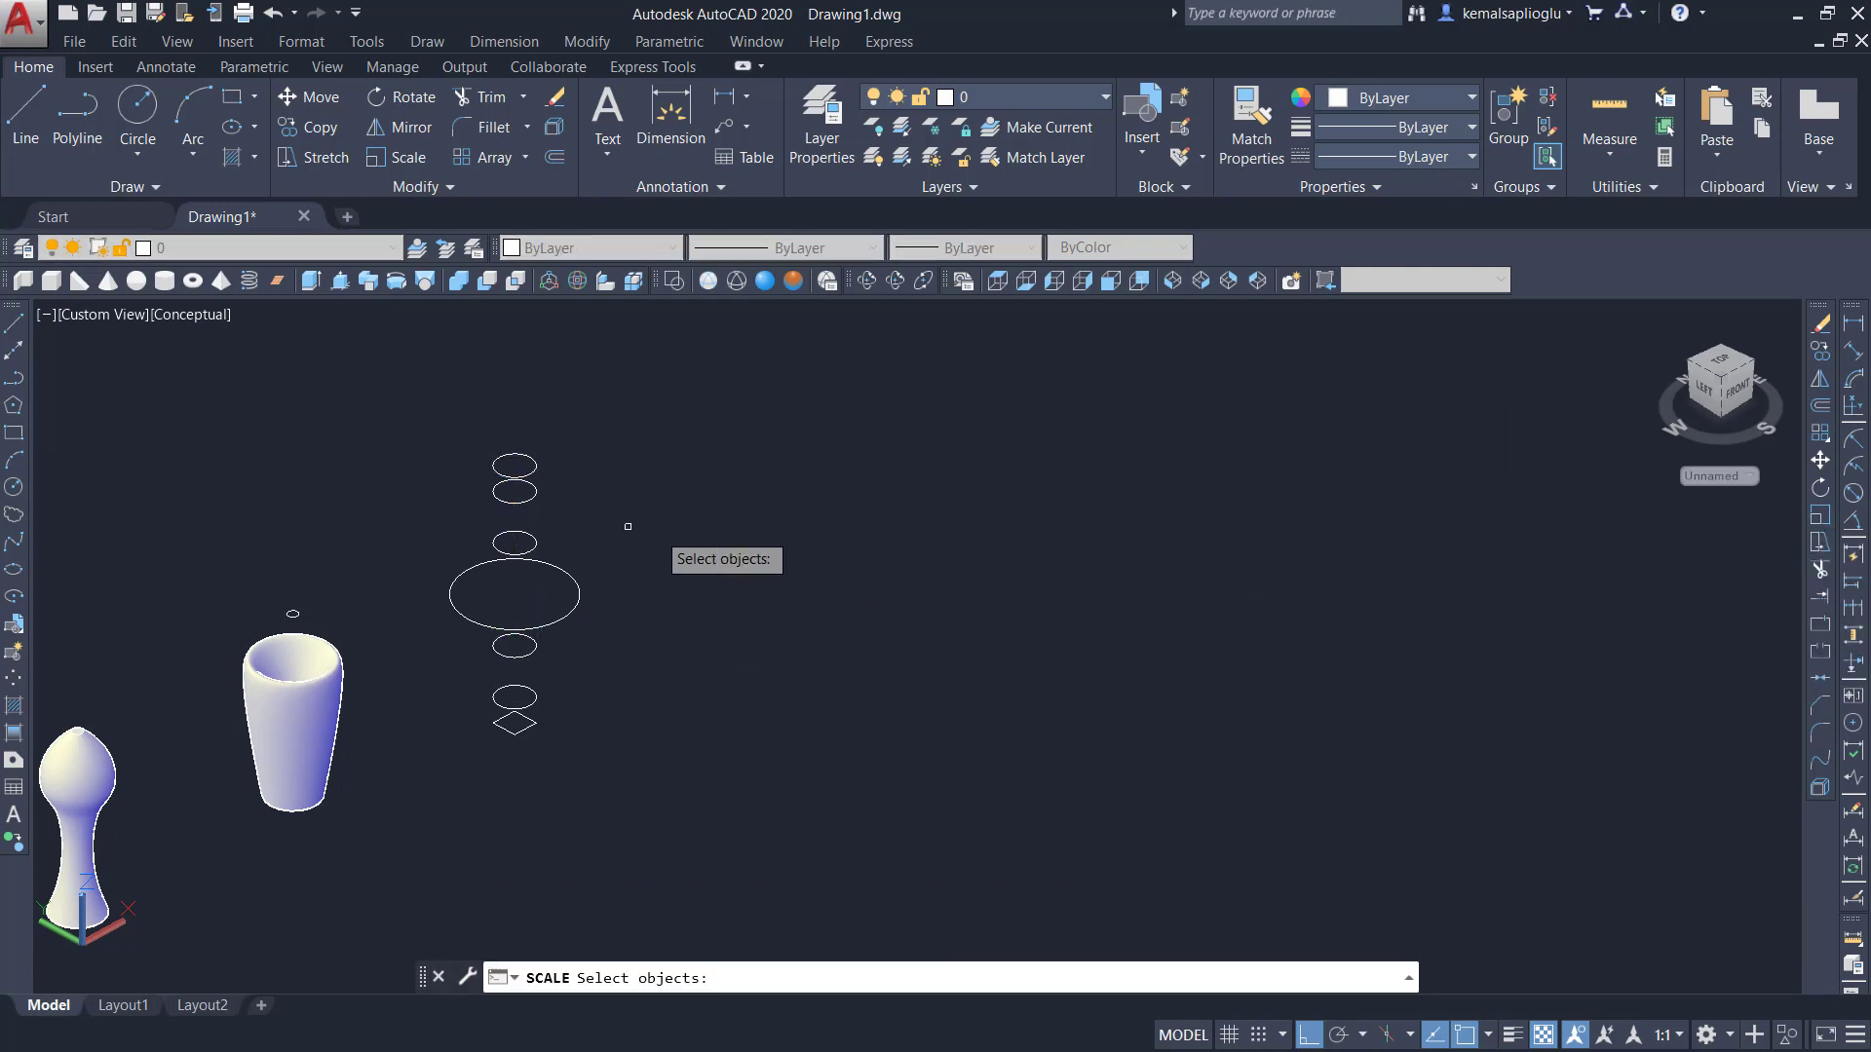
click(538, 488)
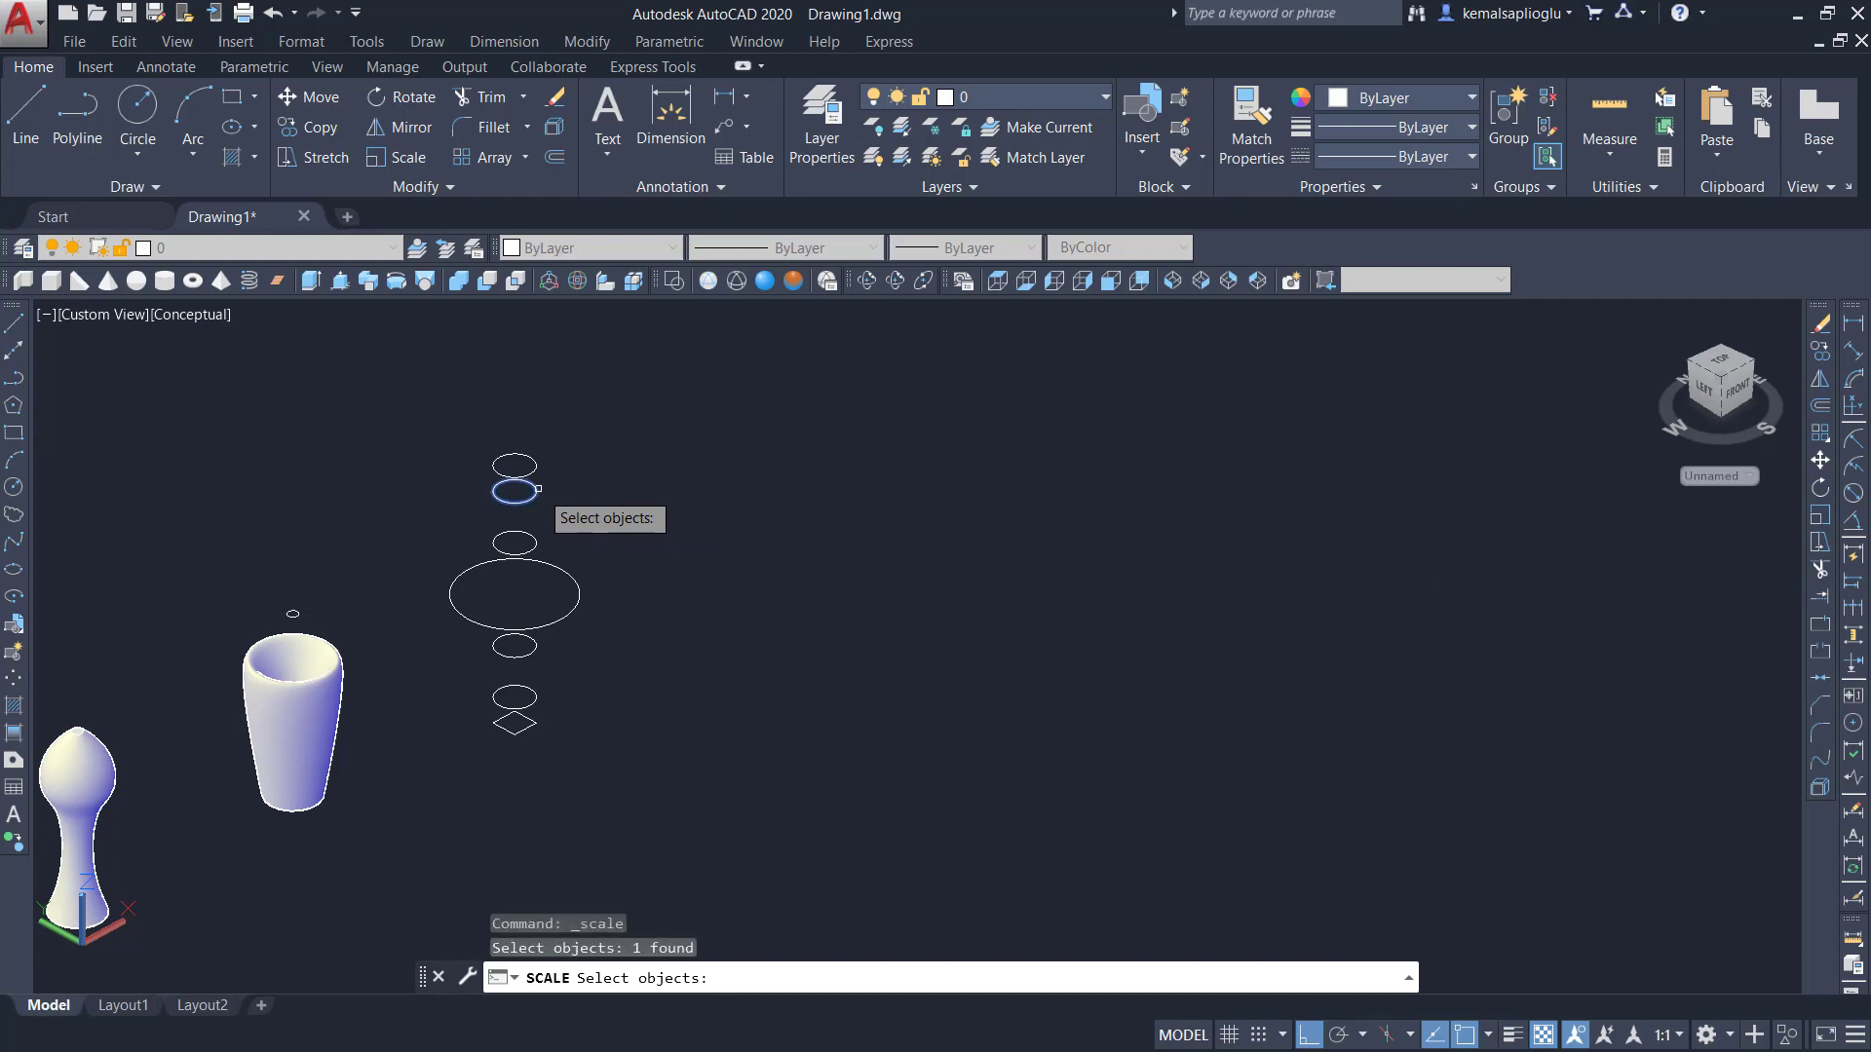
key(Return)
click(515, 491)
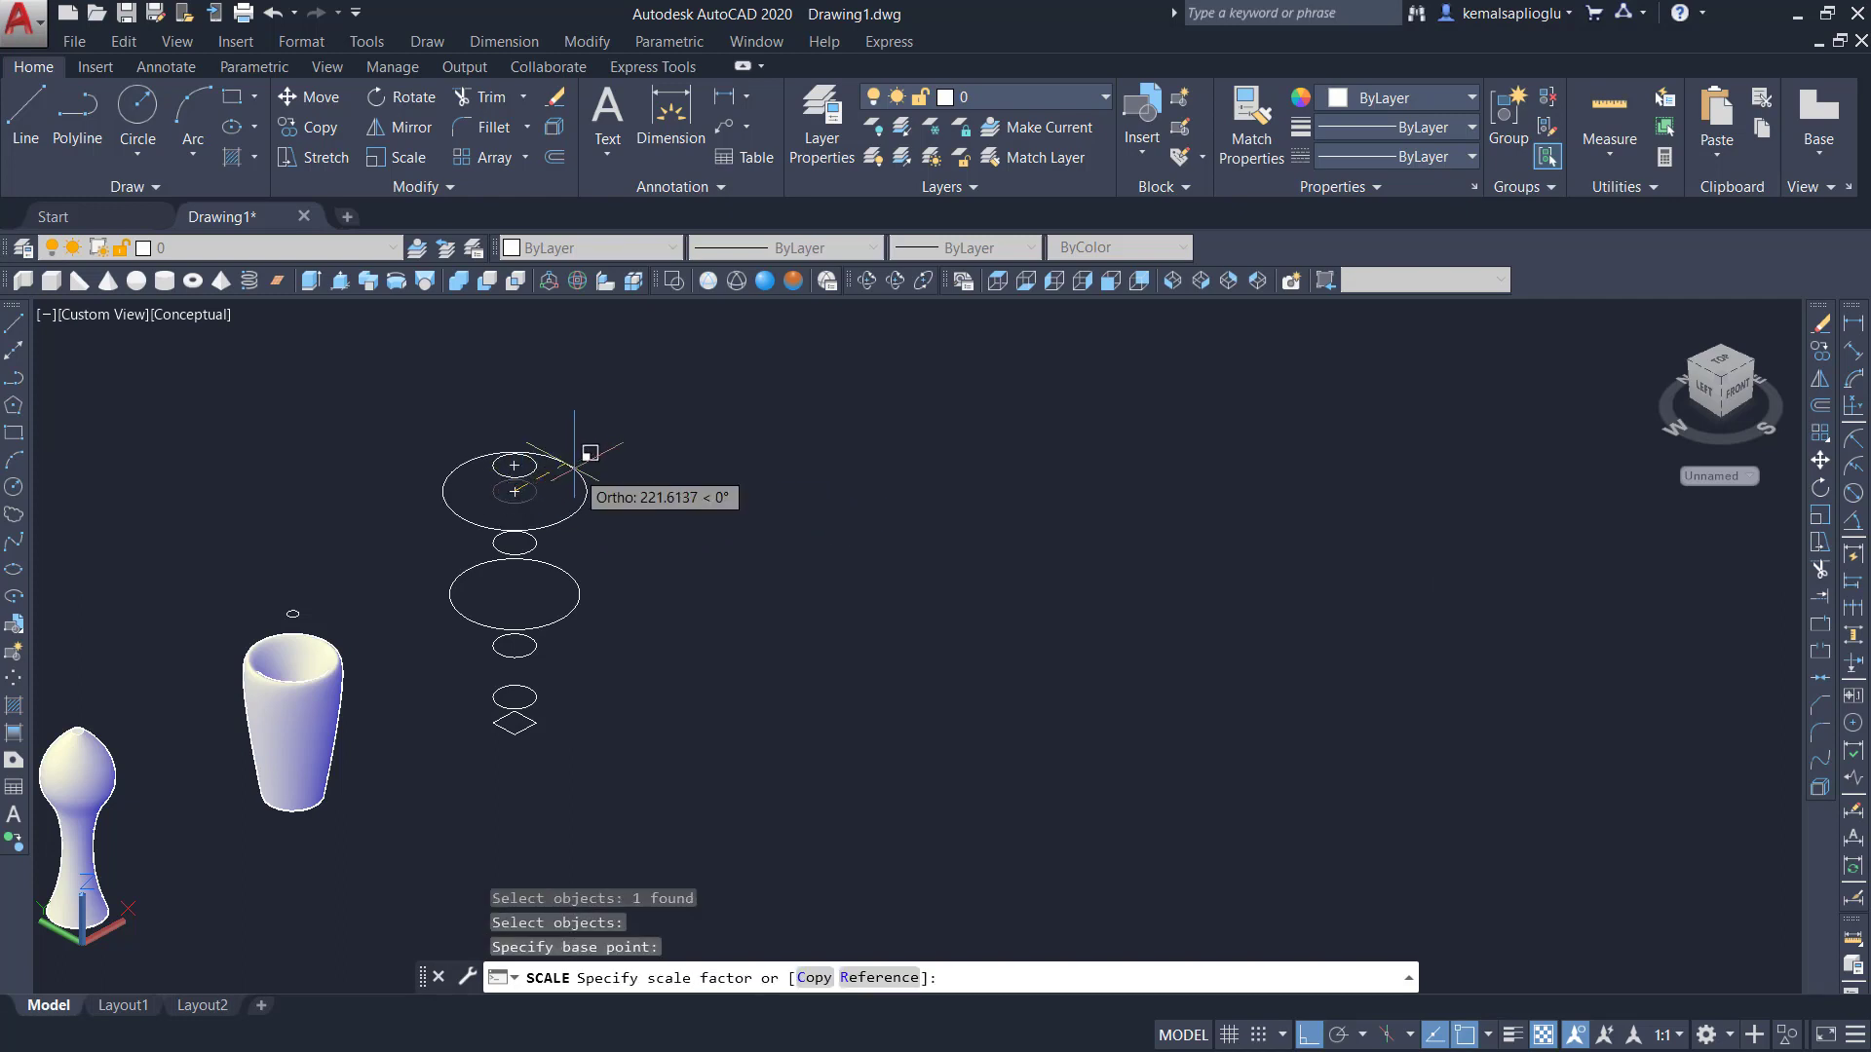
text(1.)
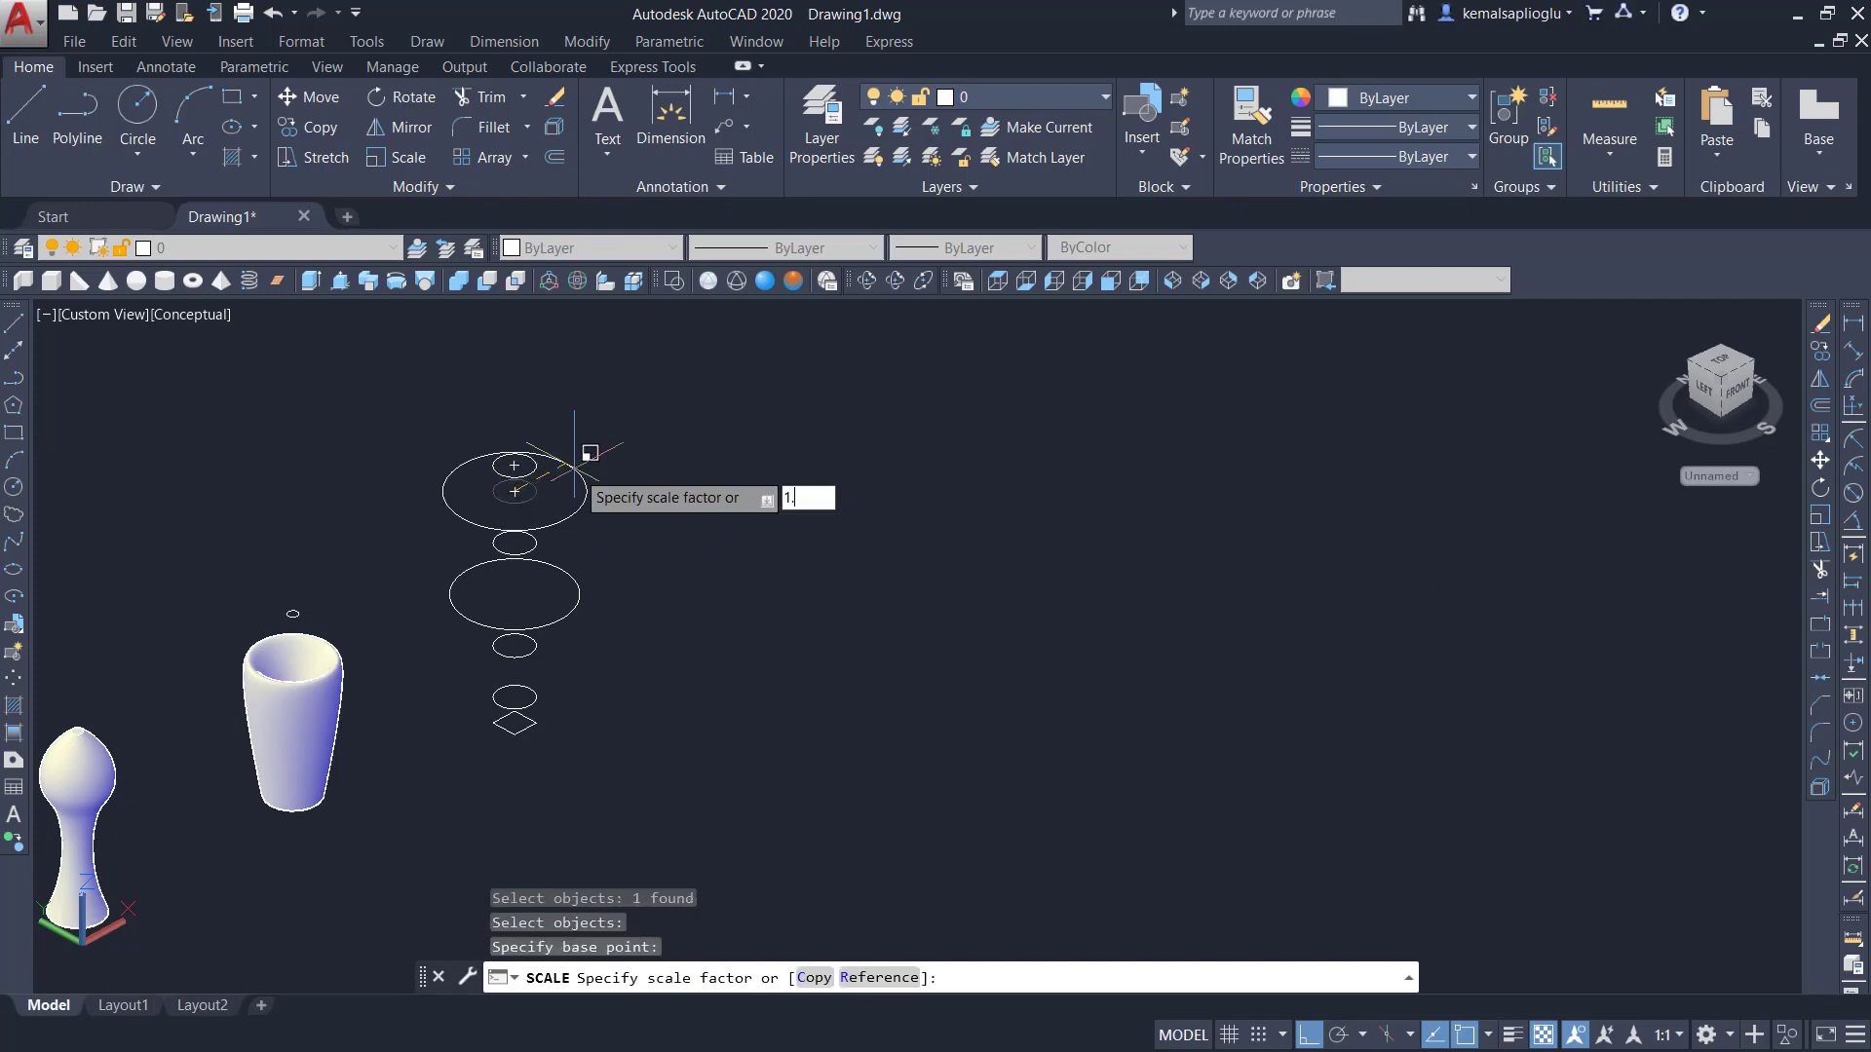
text(5)
key(Return)
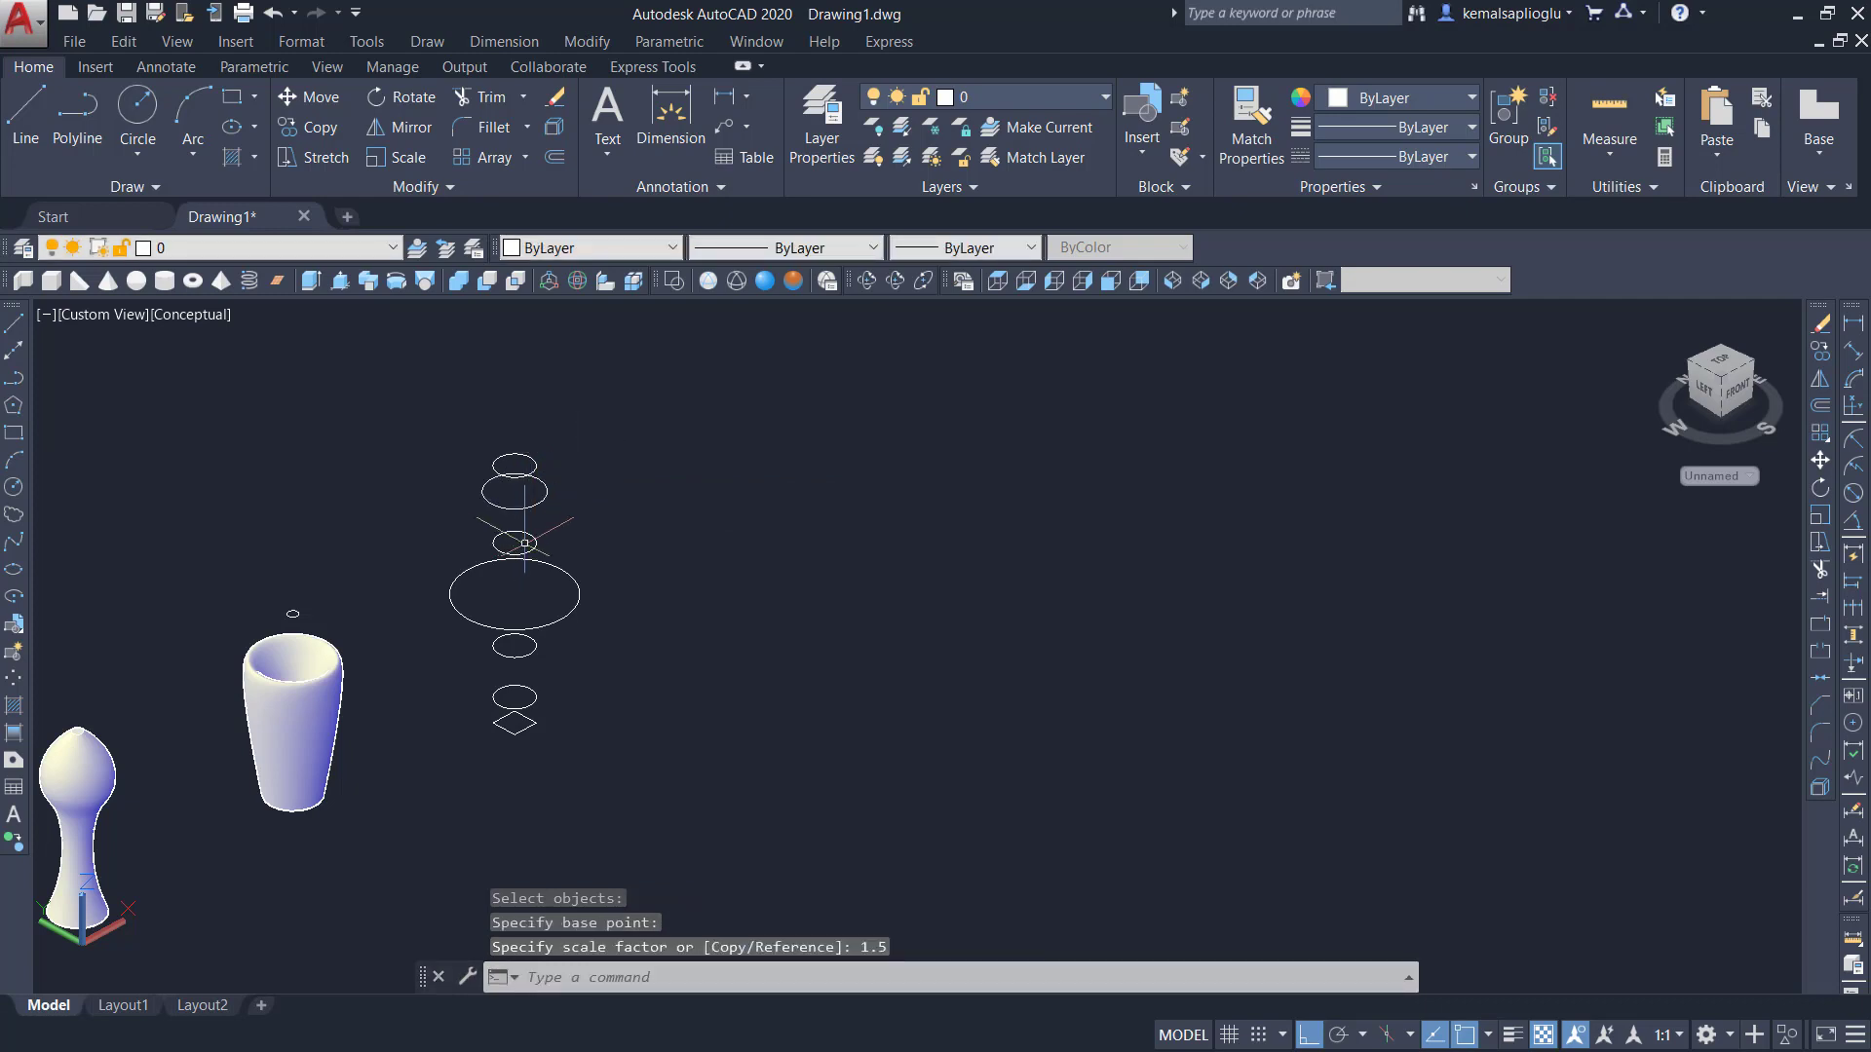
Step: Scale the two small lower ellipses by 2, each about its own centre
click(534, 541)
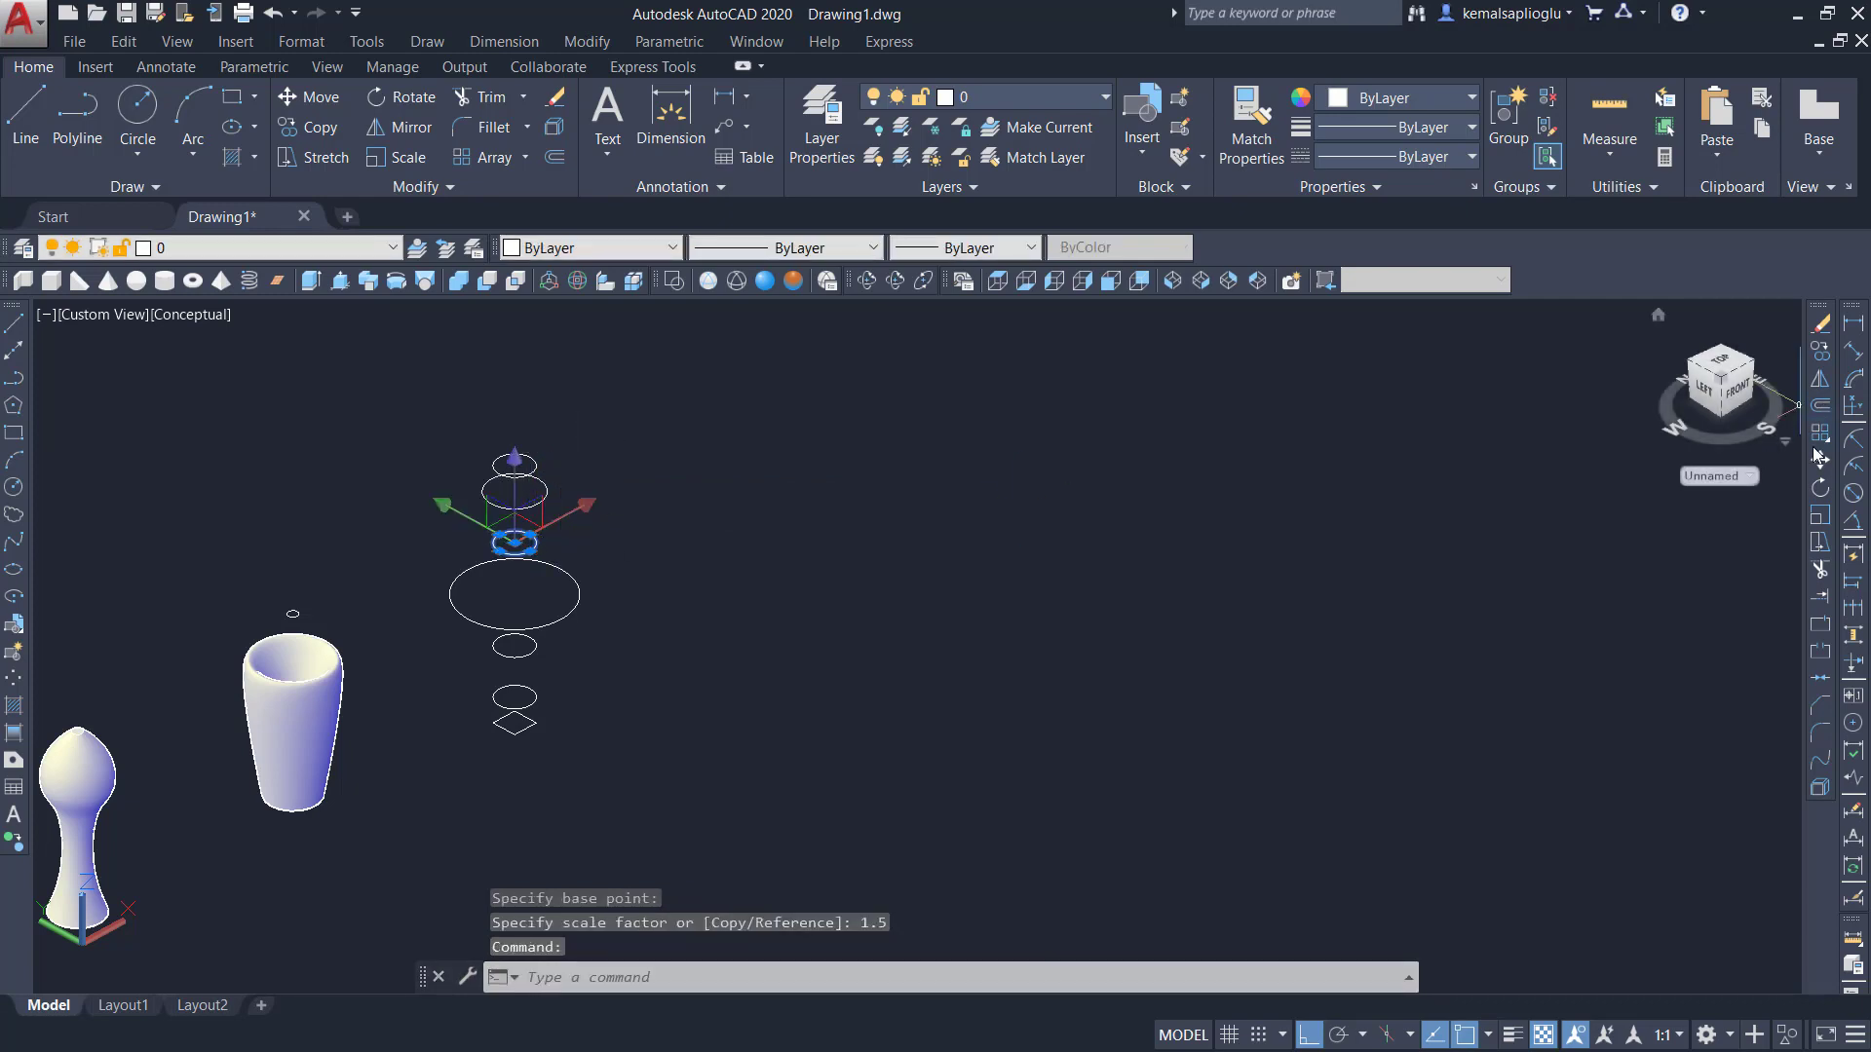
key(Return)
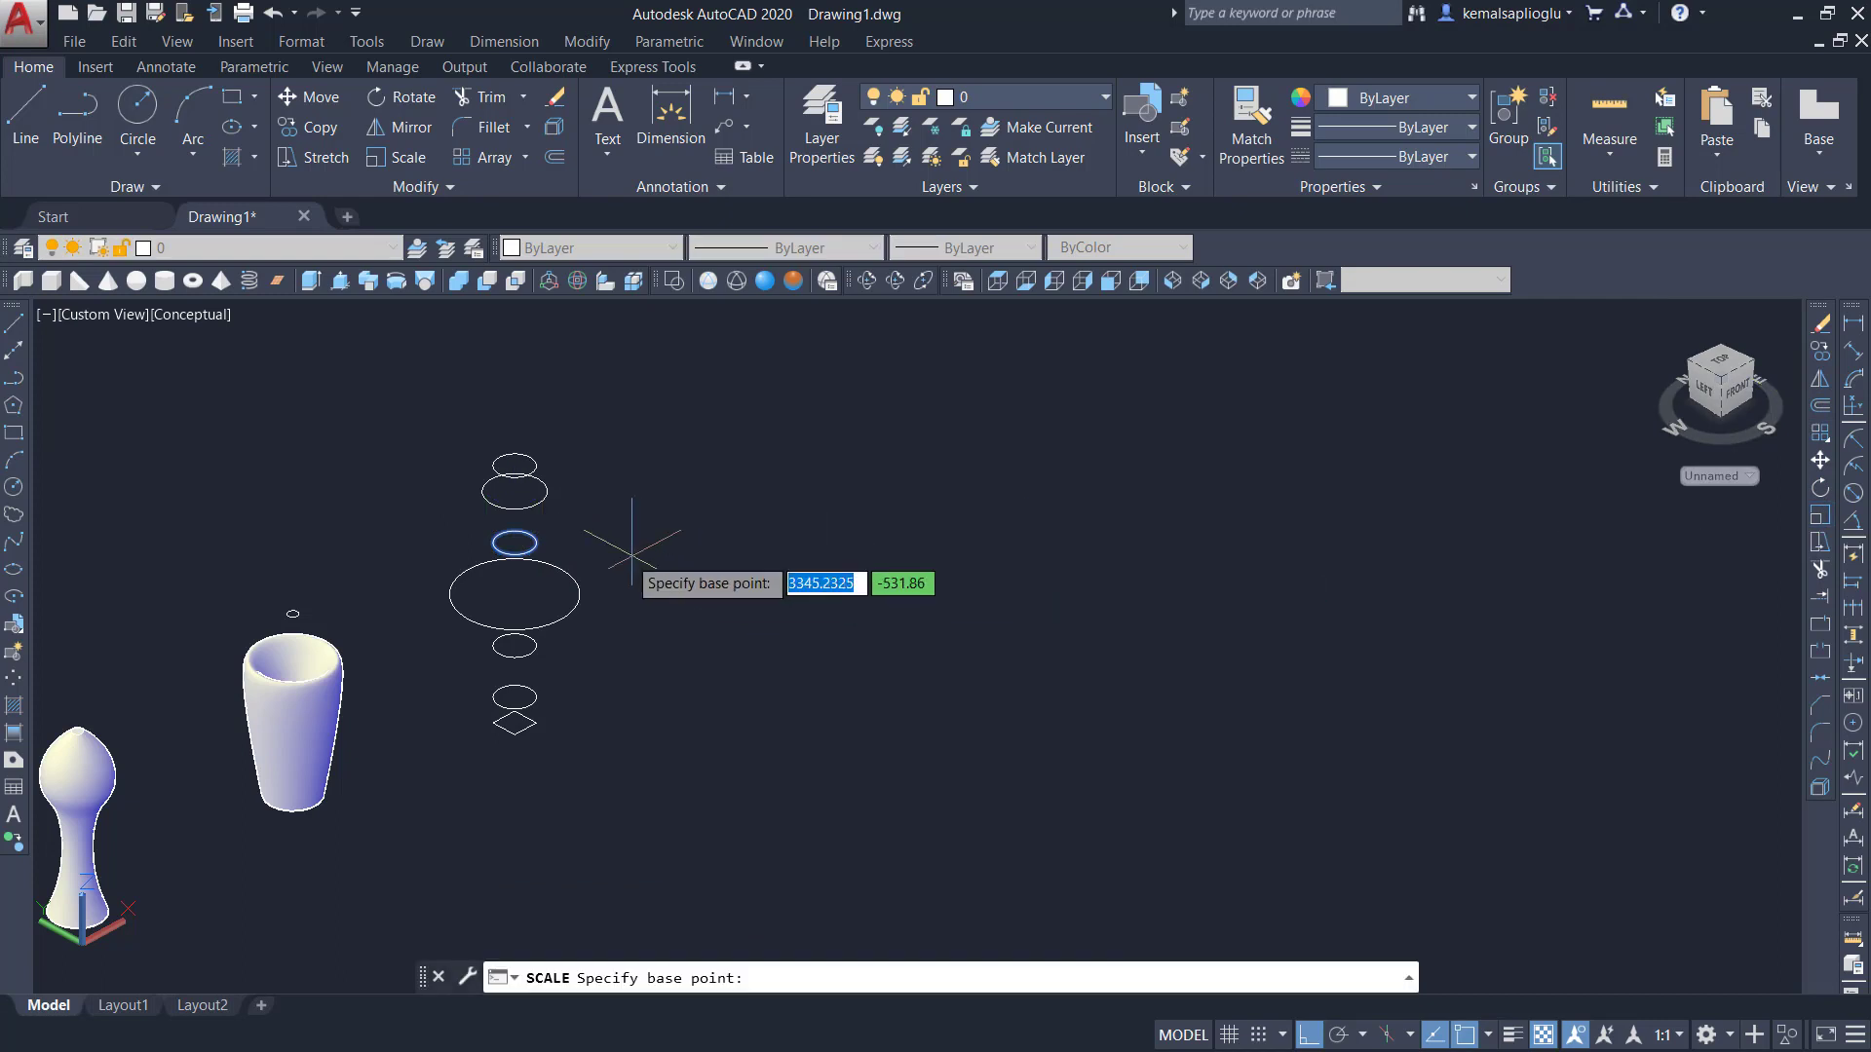
click(515, 543)
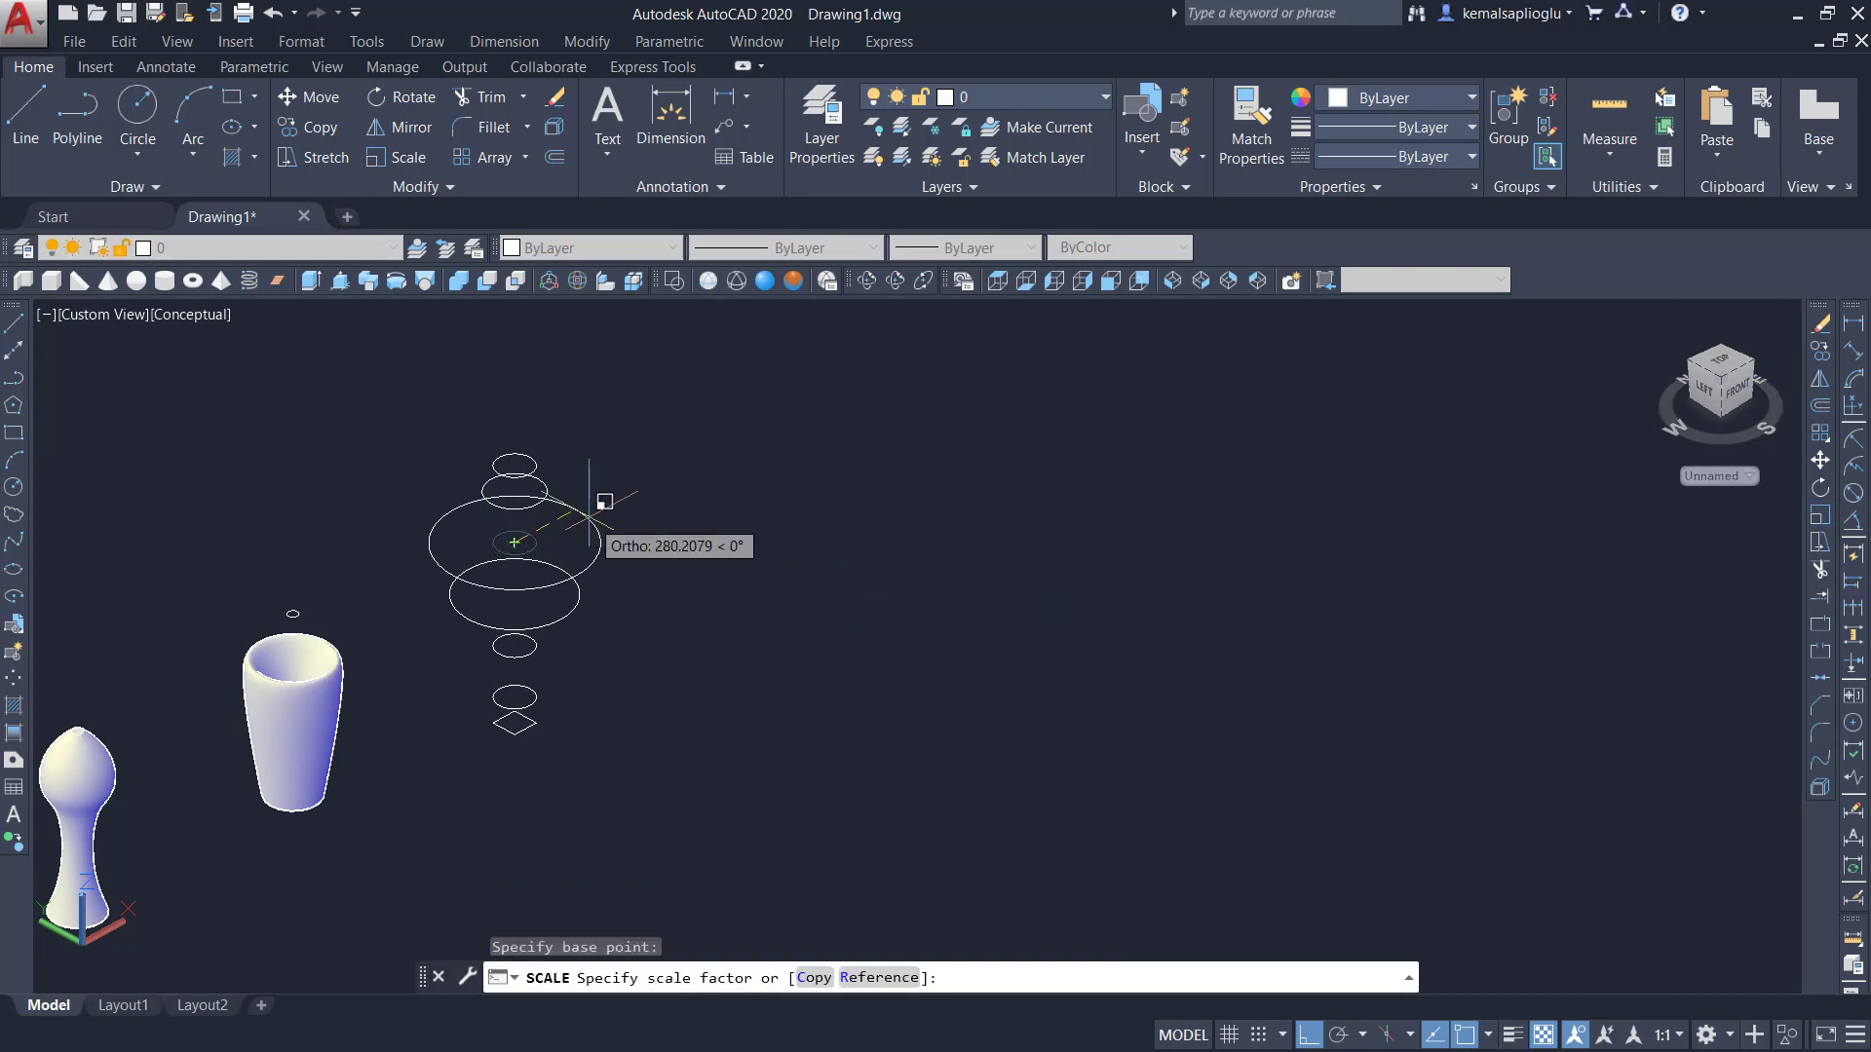
text(2)
key(Return)
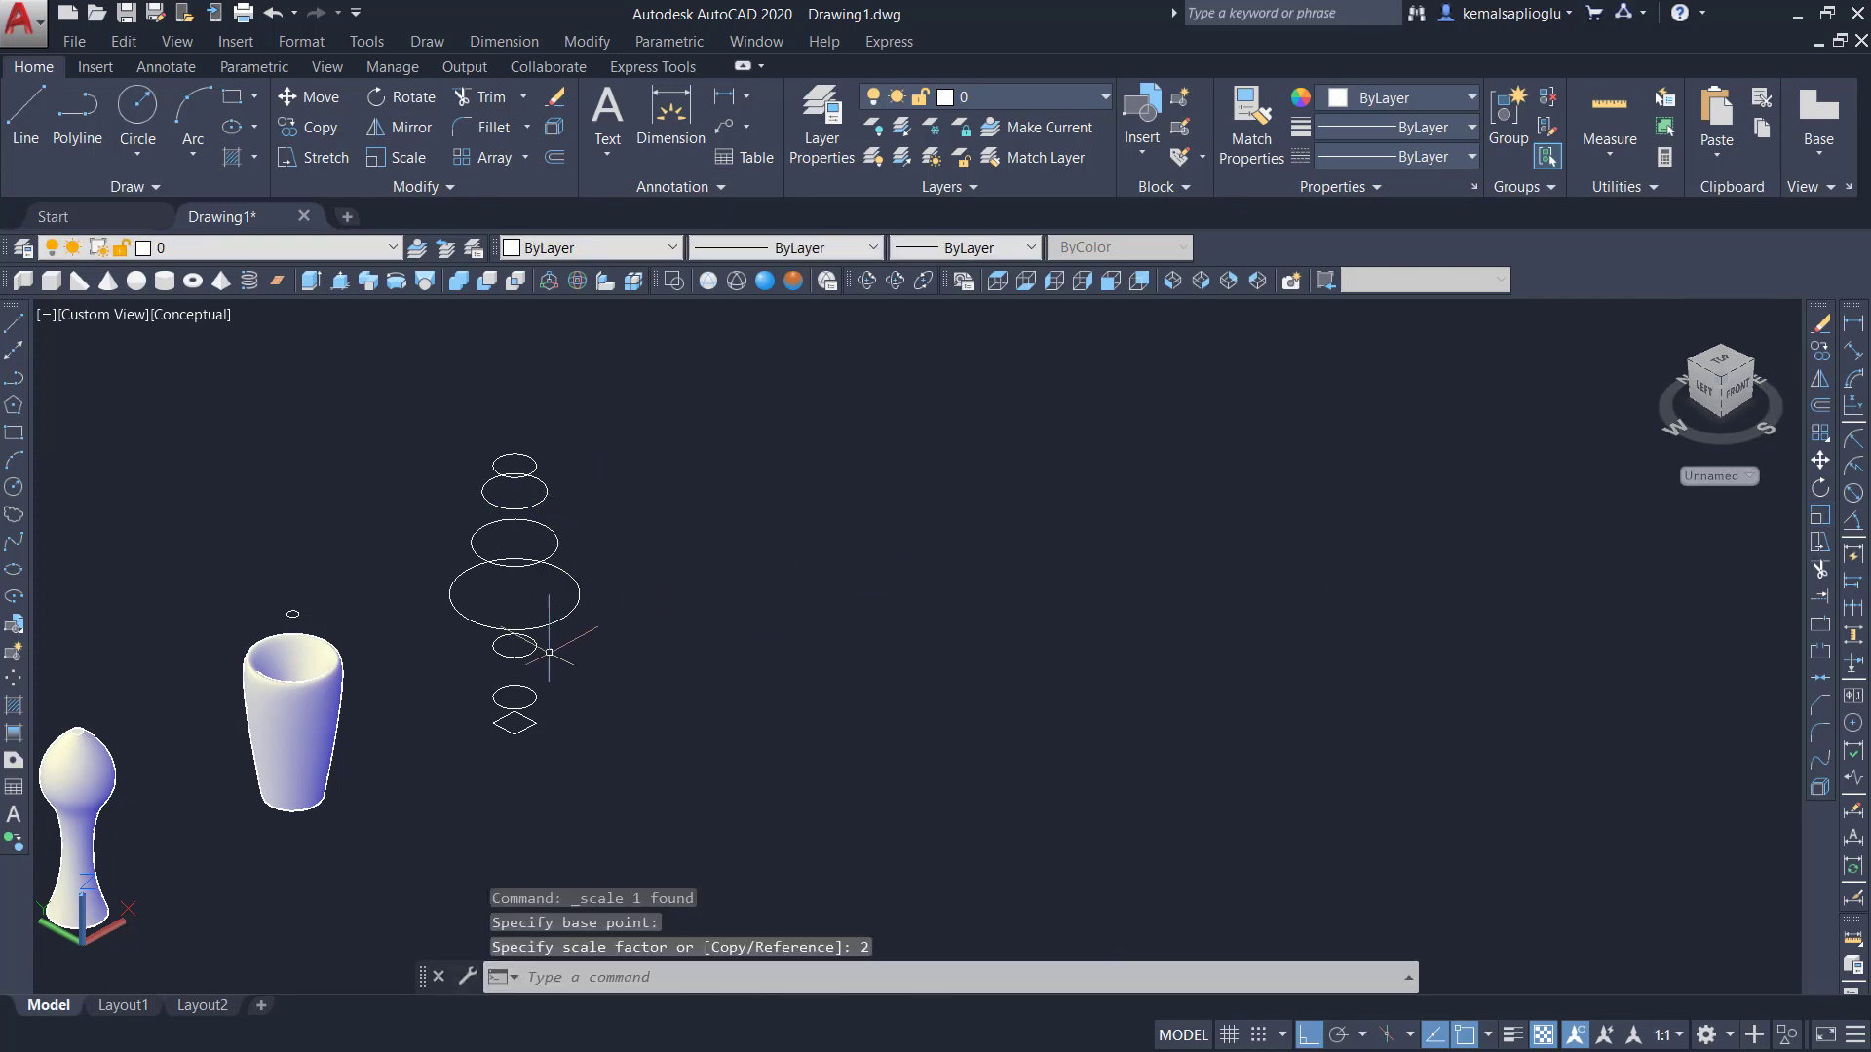
click(536, 647)
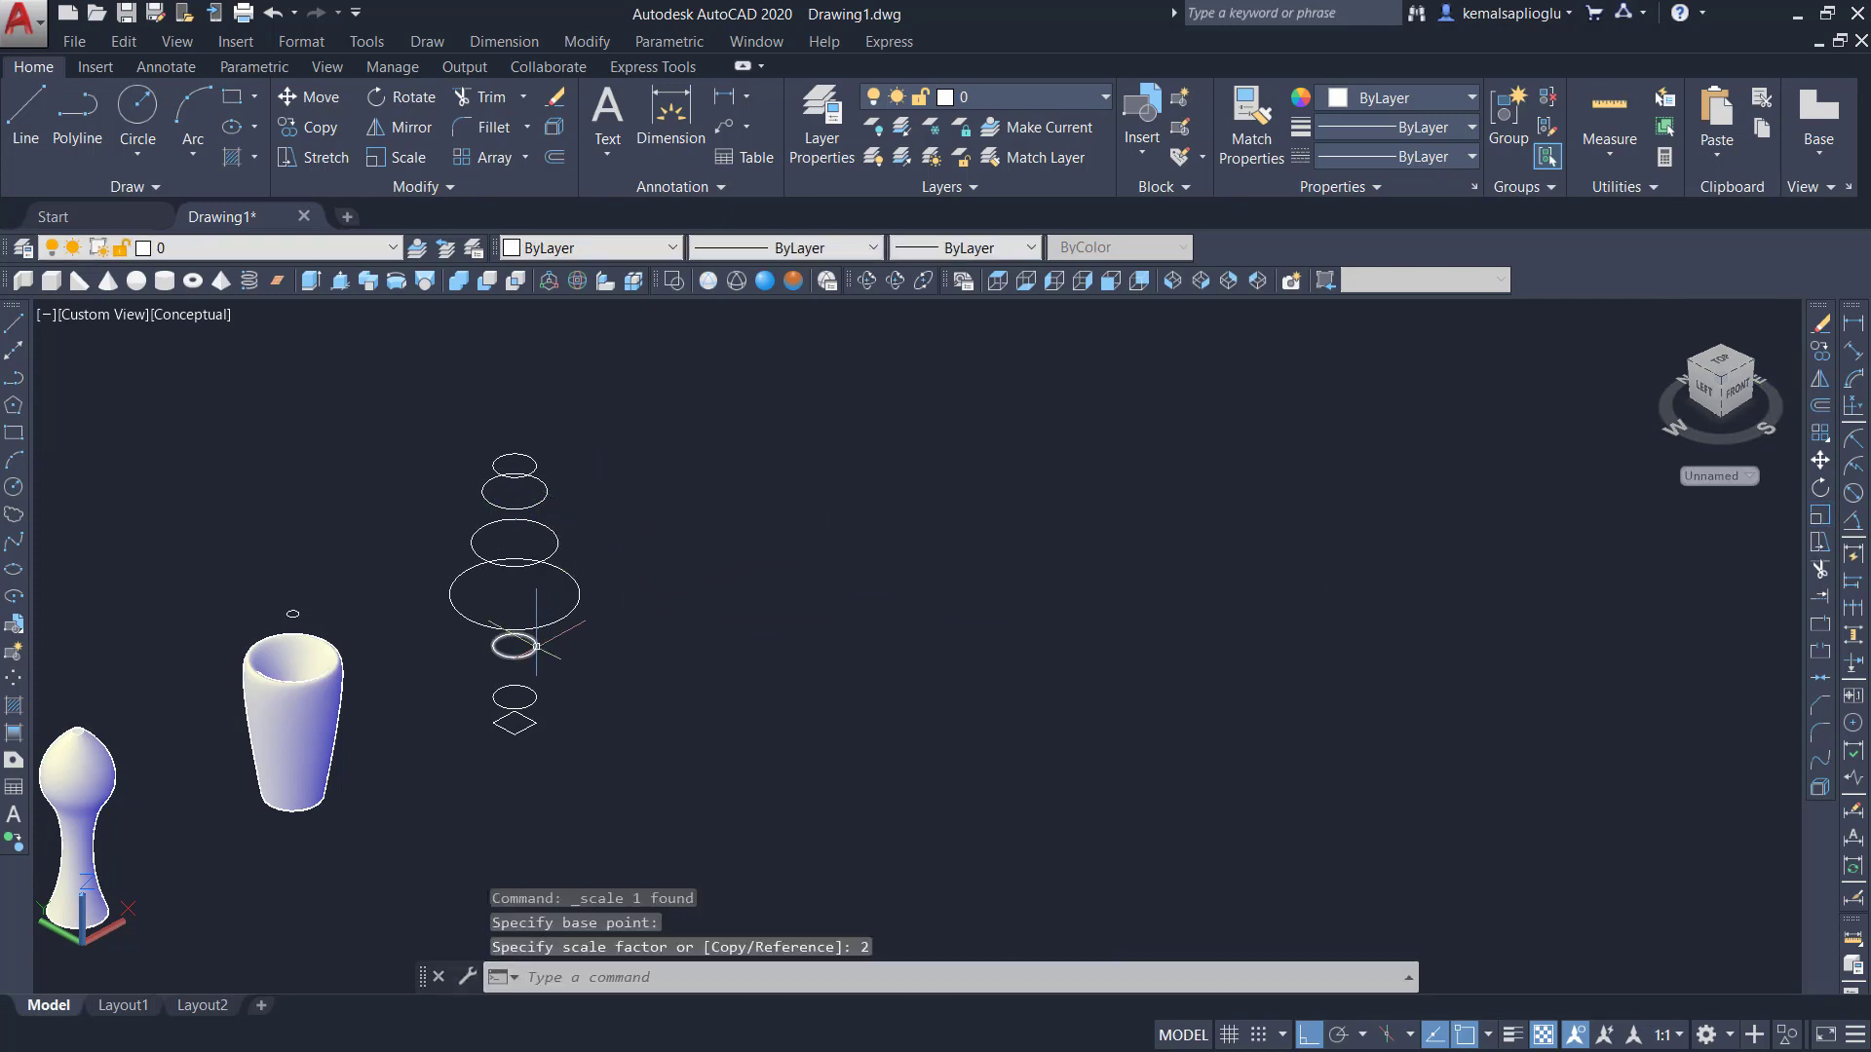
click(1820, 518)
click(515, 646)
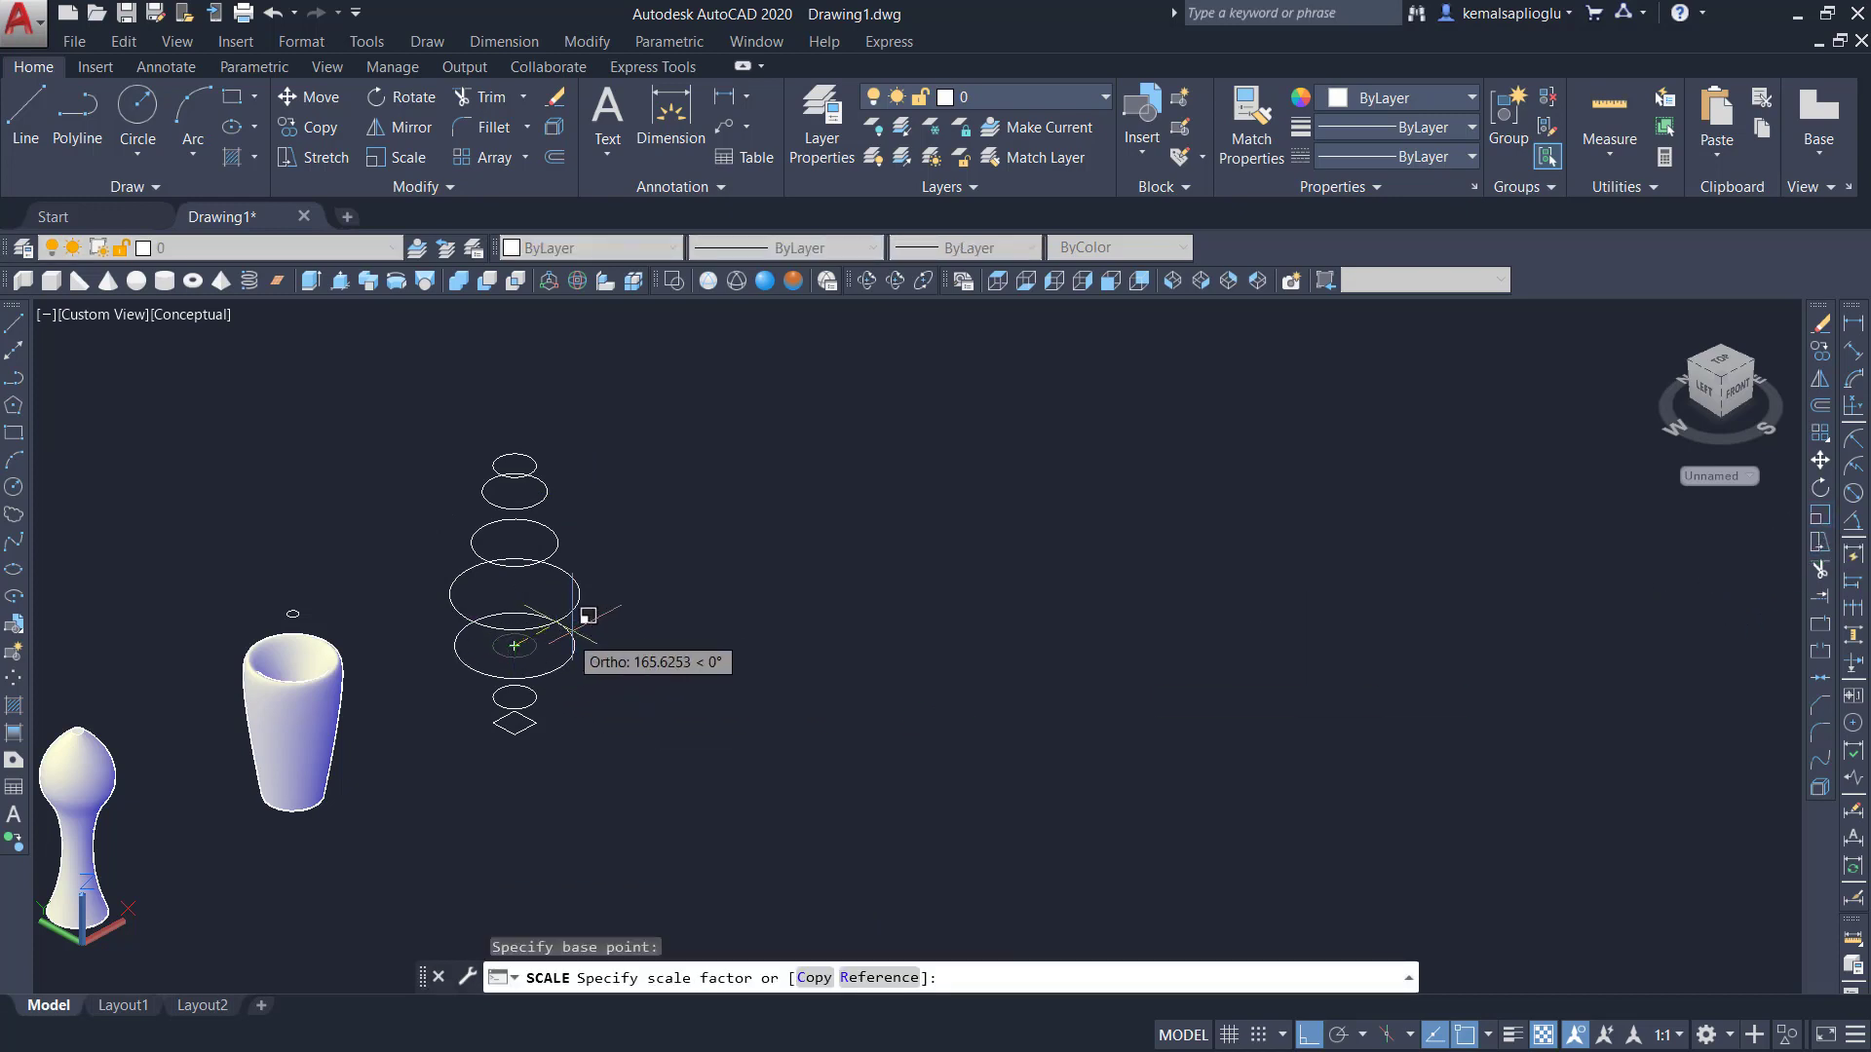
text(2)
key(Return)
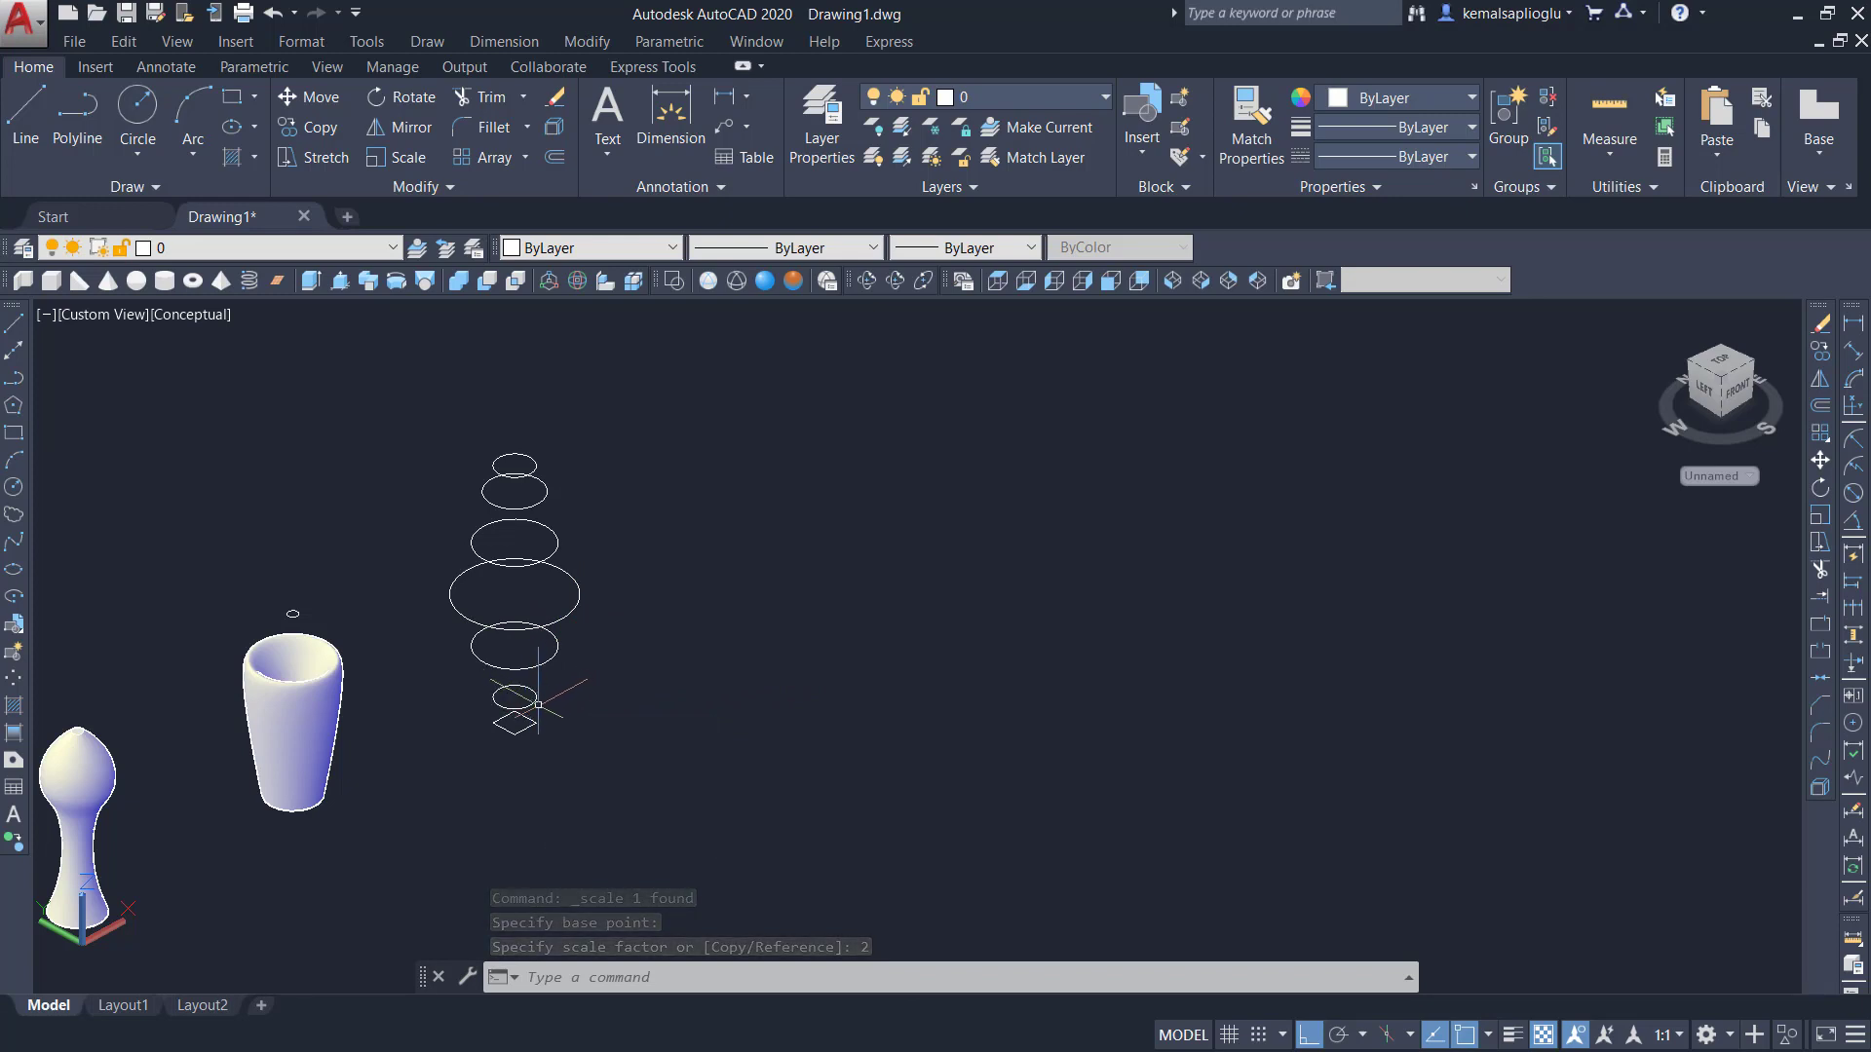
Step: Scale the bottom diamond profile by 1.5 about its centre
click(514, 723)
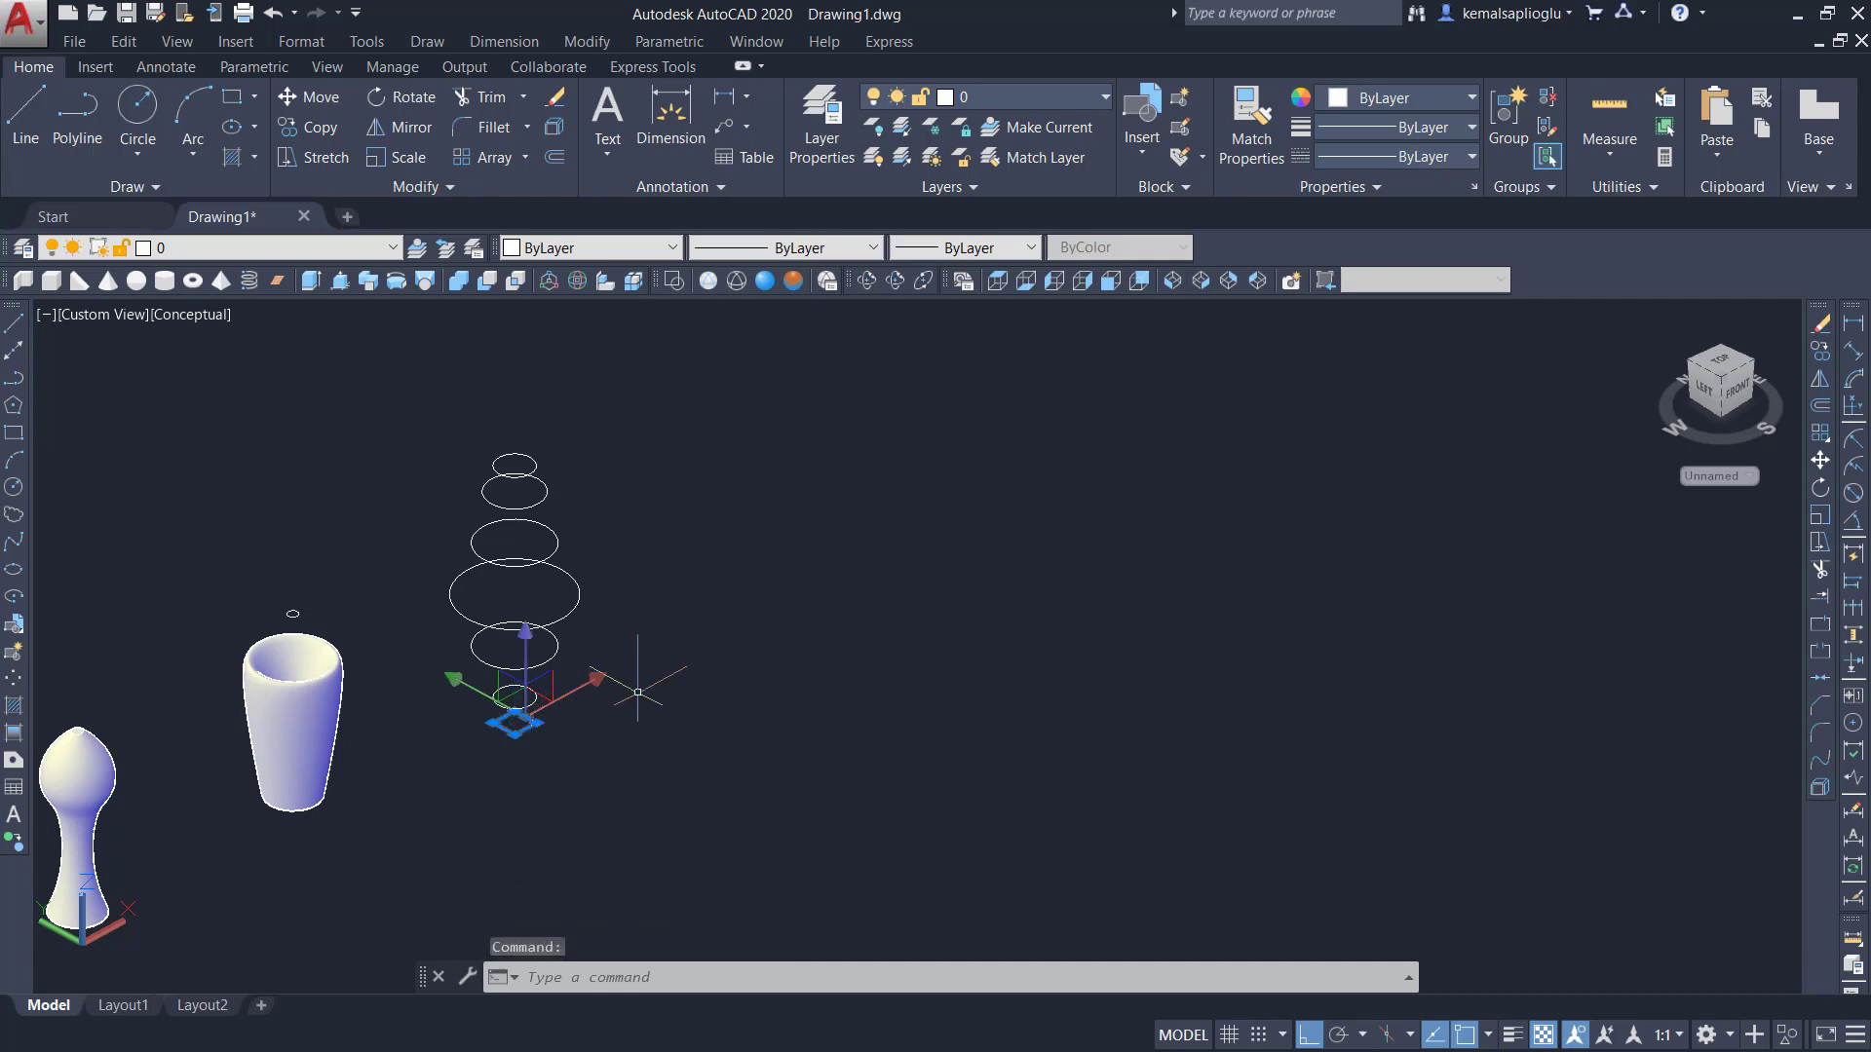
mouse_move(1768, 432)
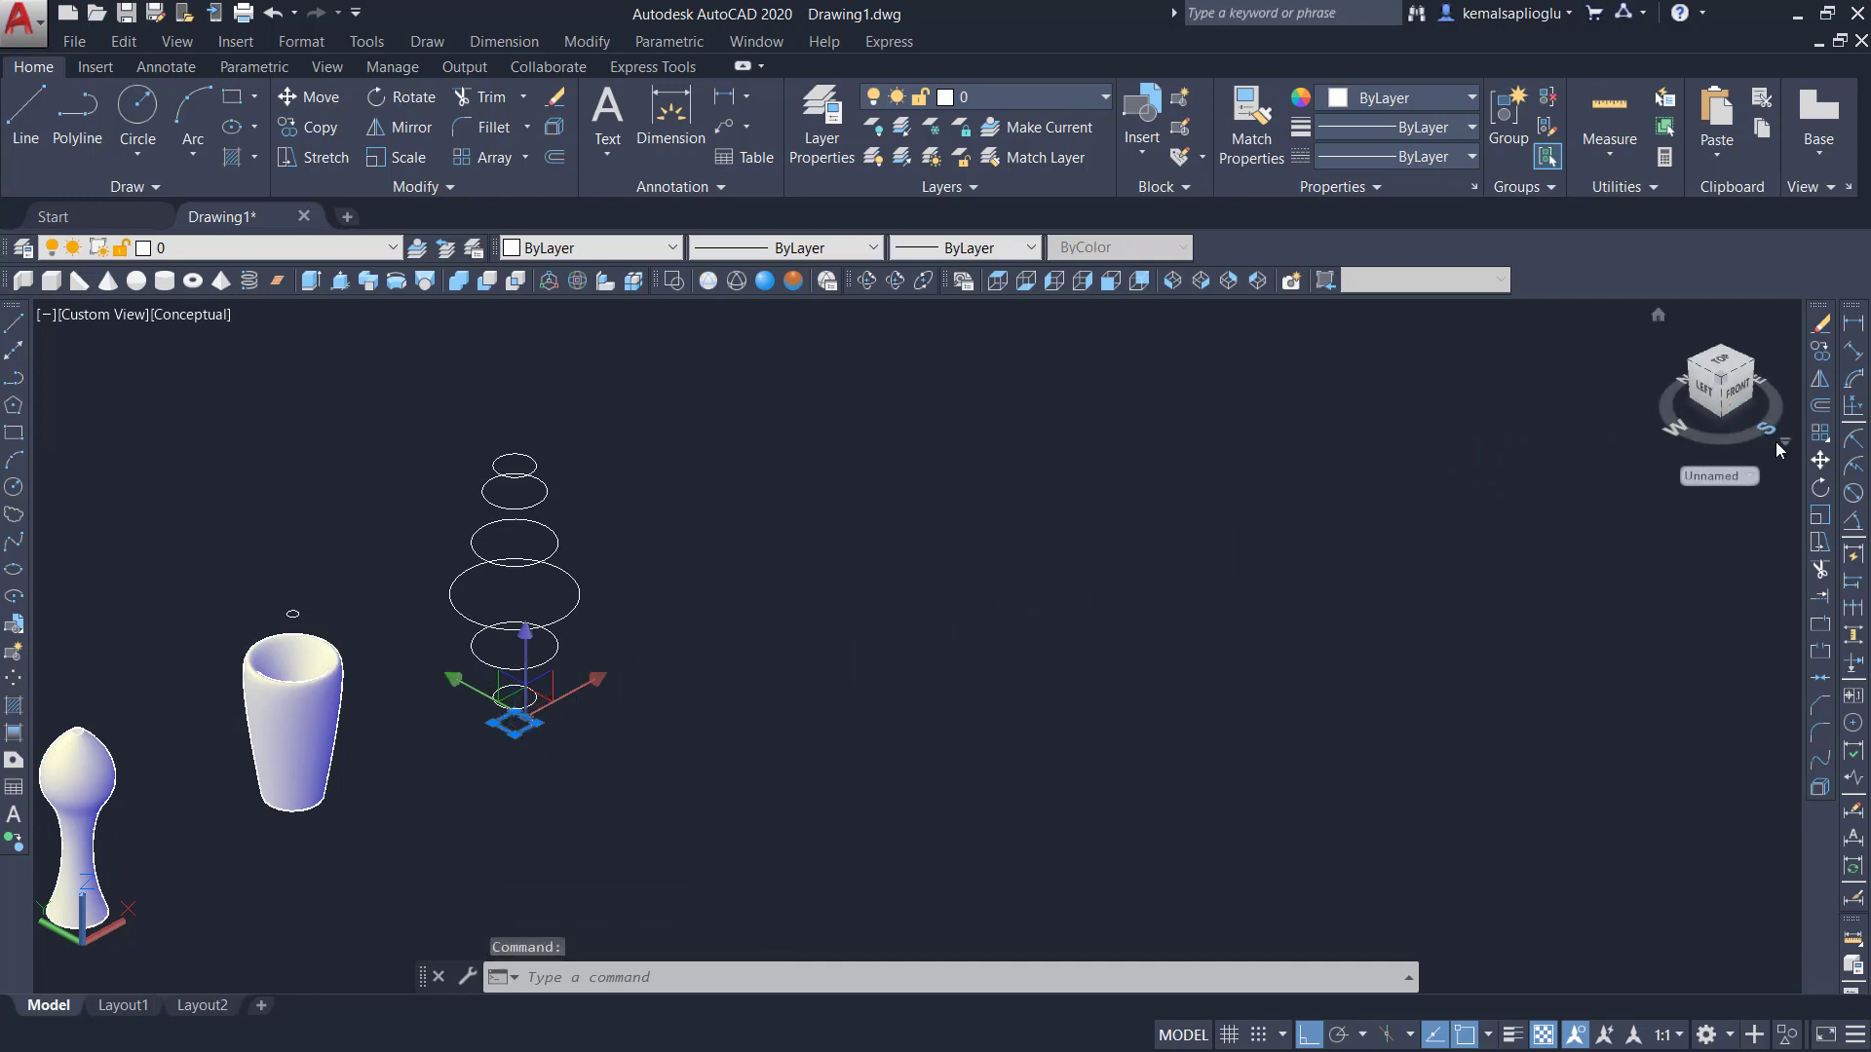
click(1817, 519)
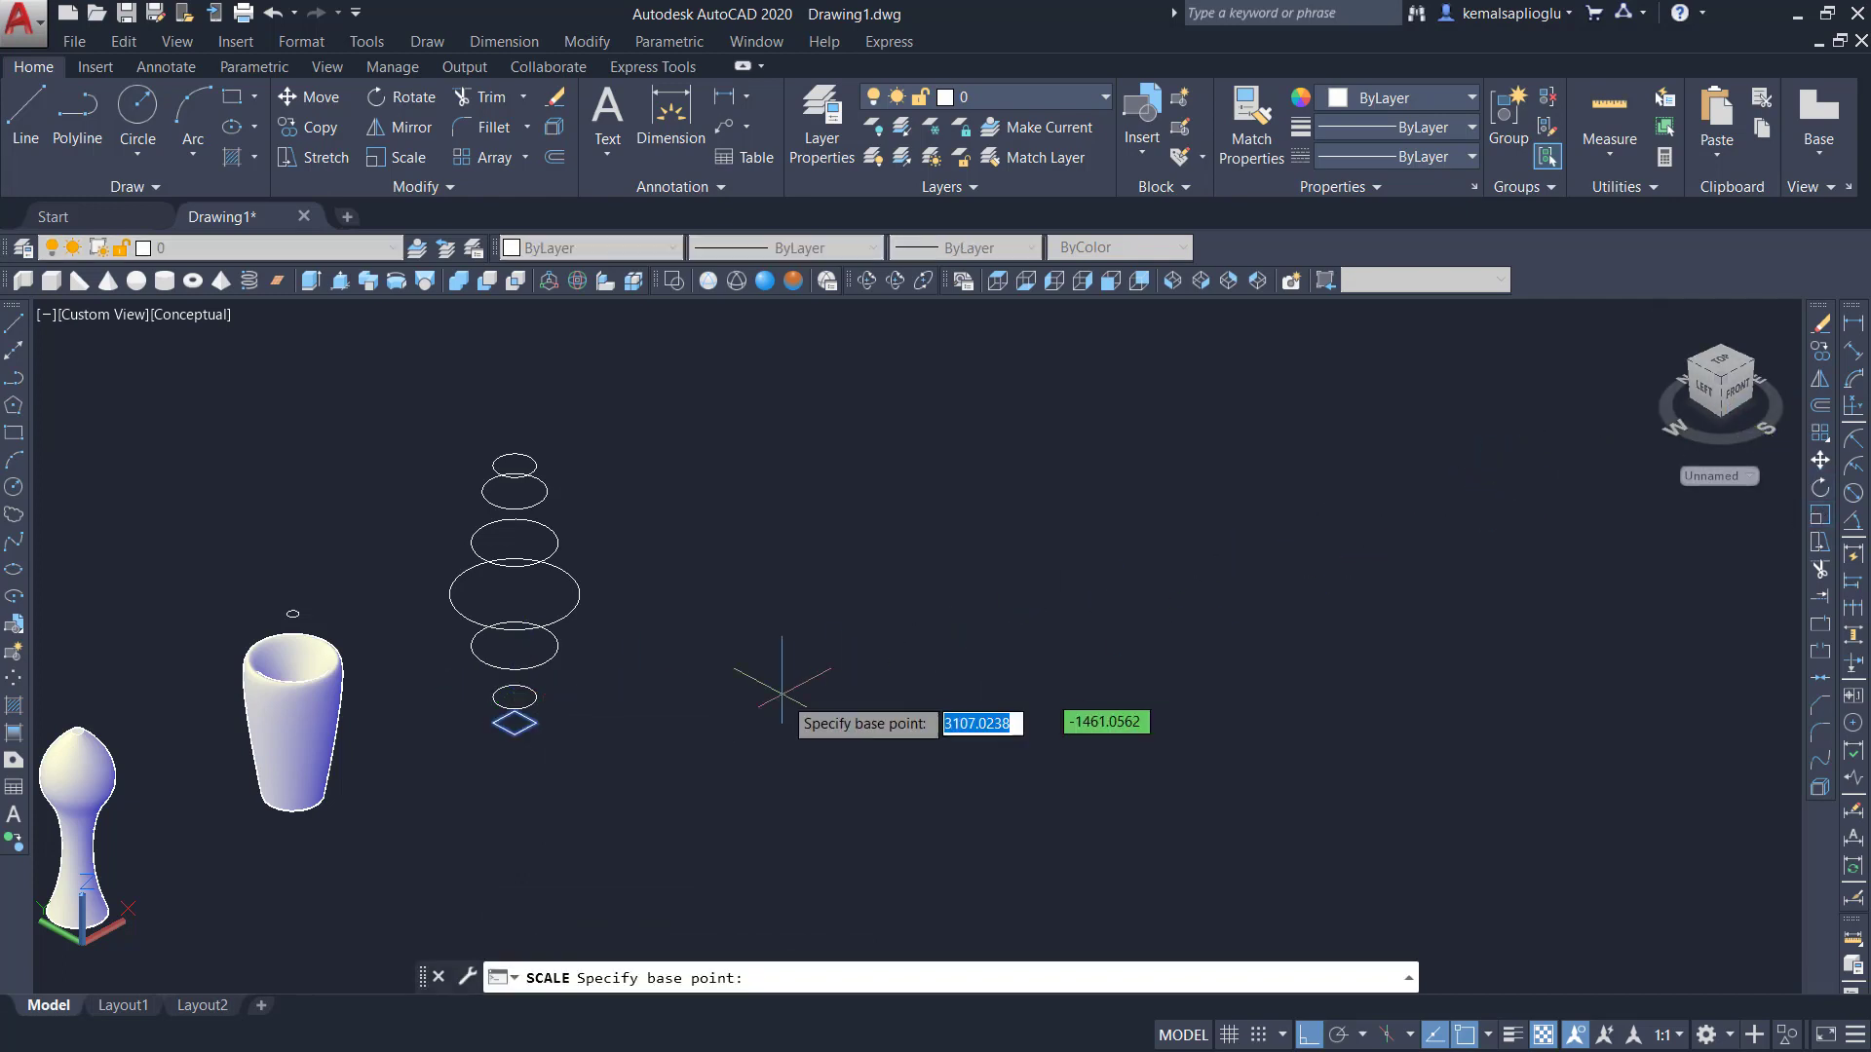
click(514, 723)
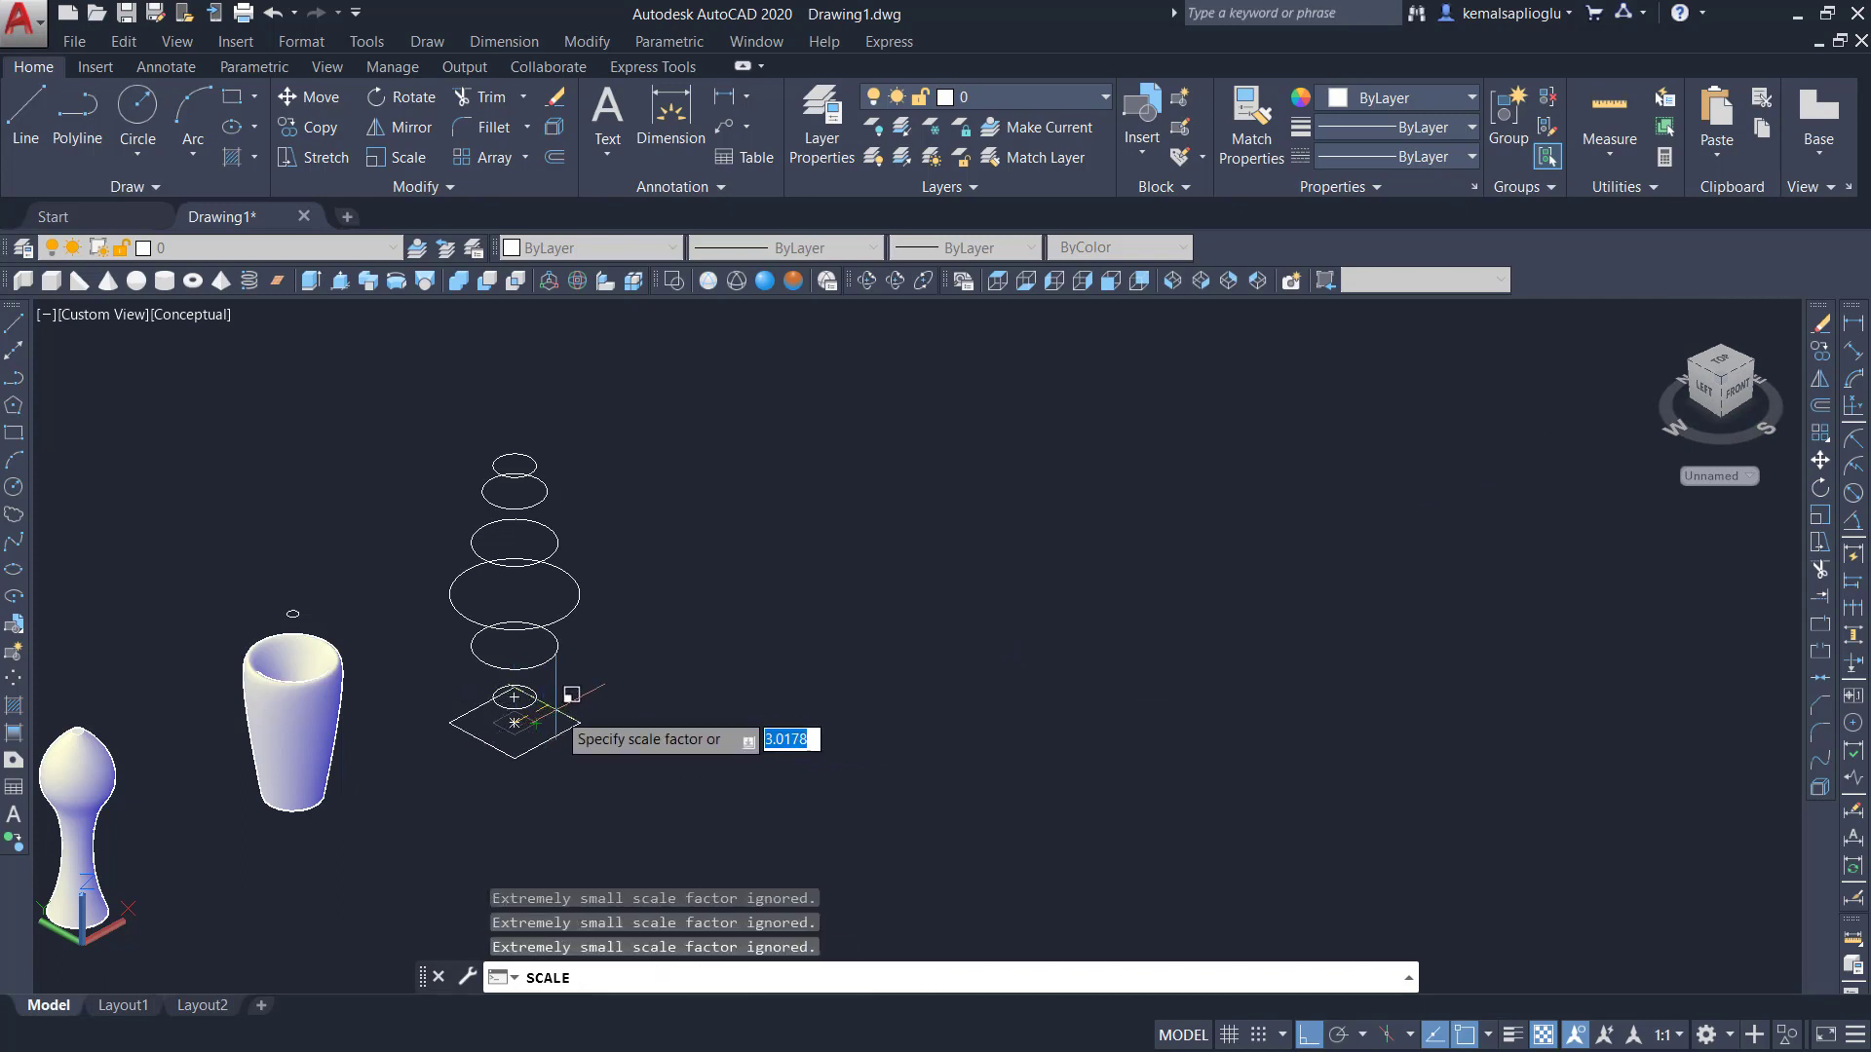
text(1.5)
key(Return)
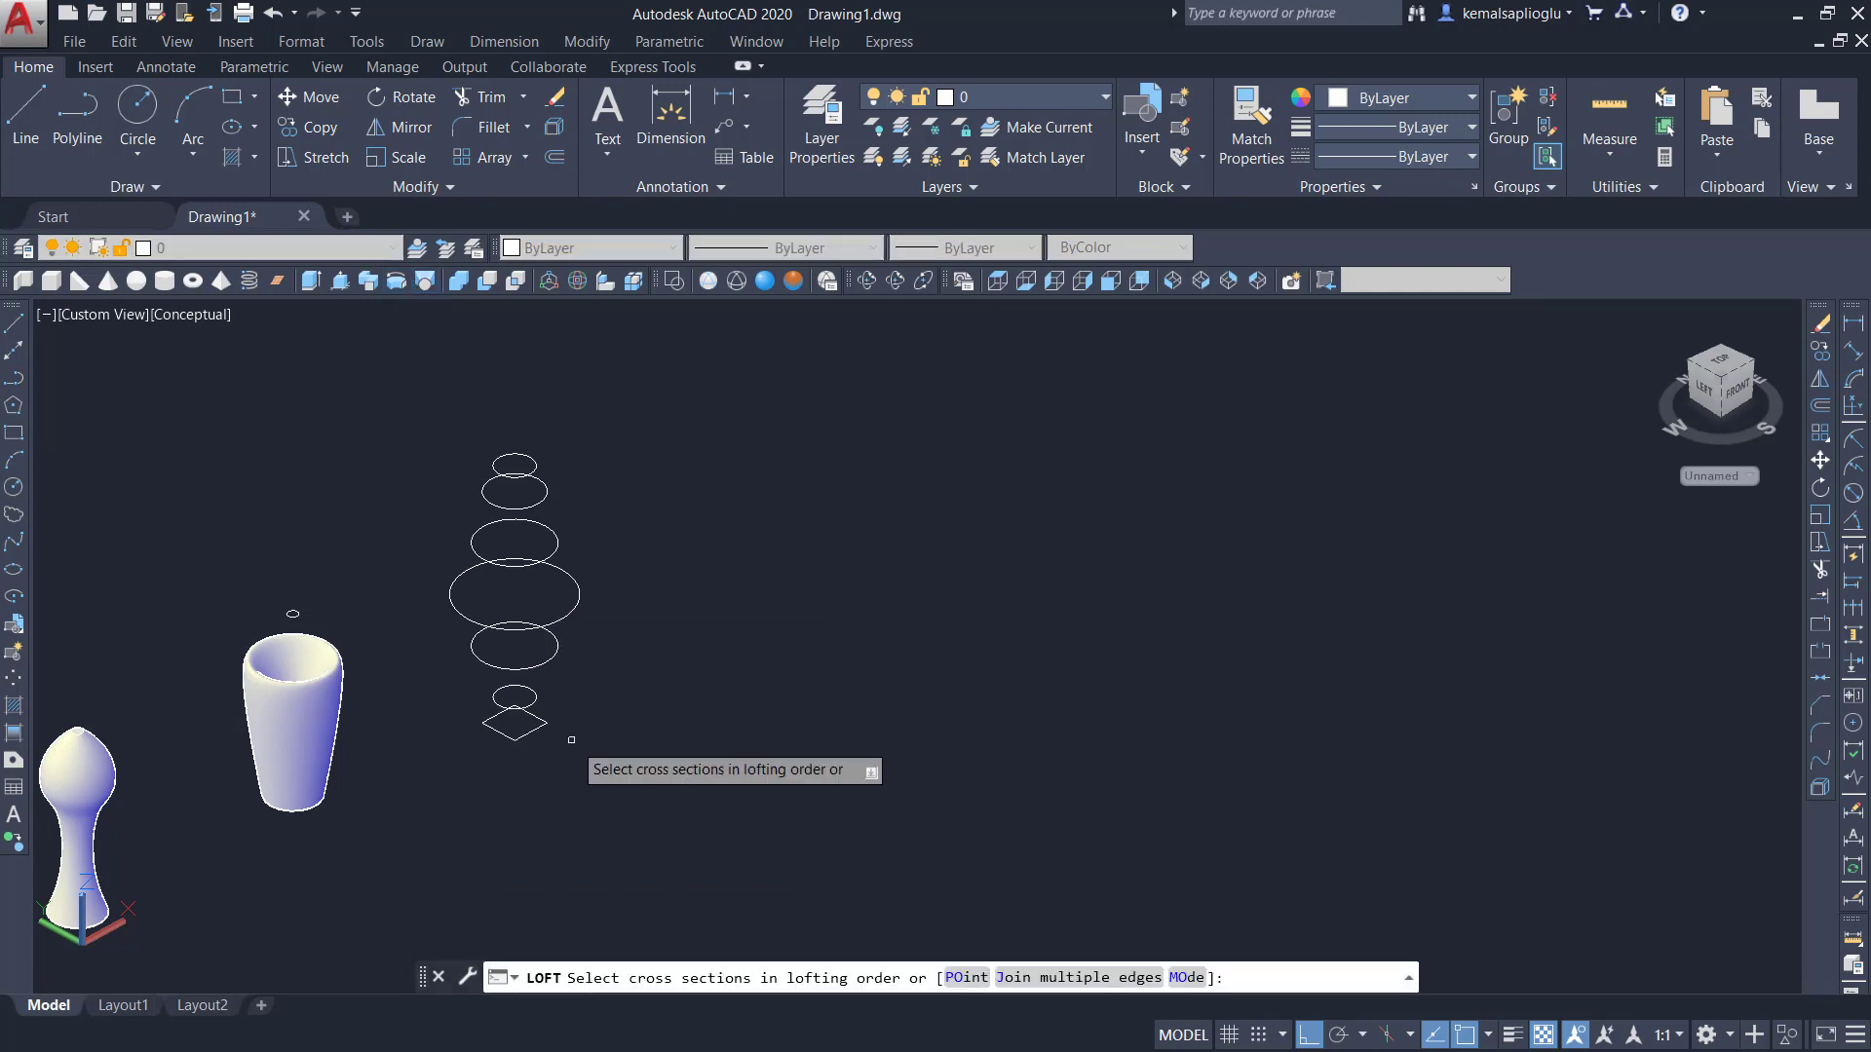
Step: Loft the diamond base and the stacked ellipses, cross sections only, into a spindle-shaped solid
click(538, 715)
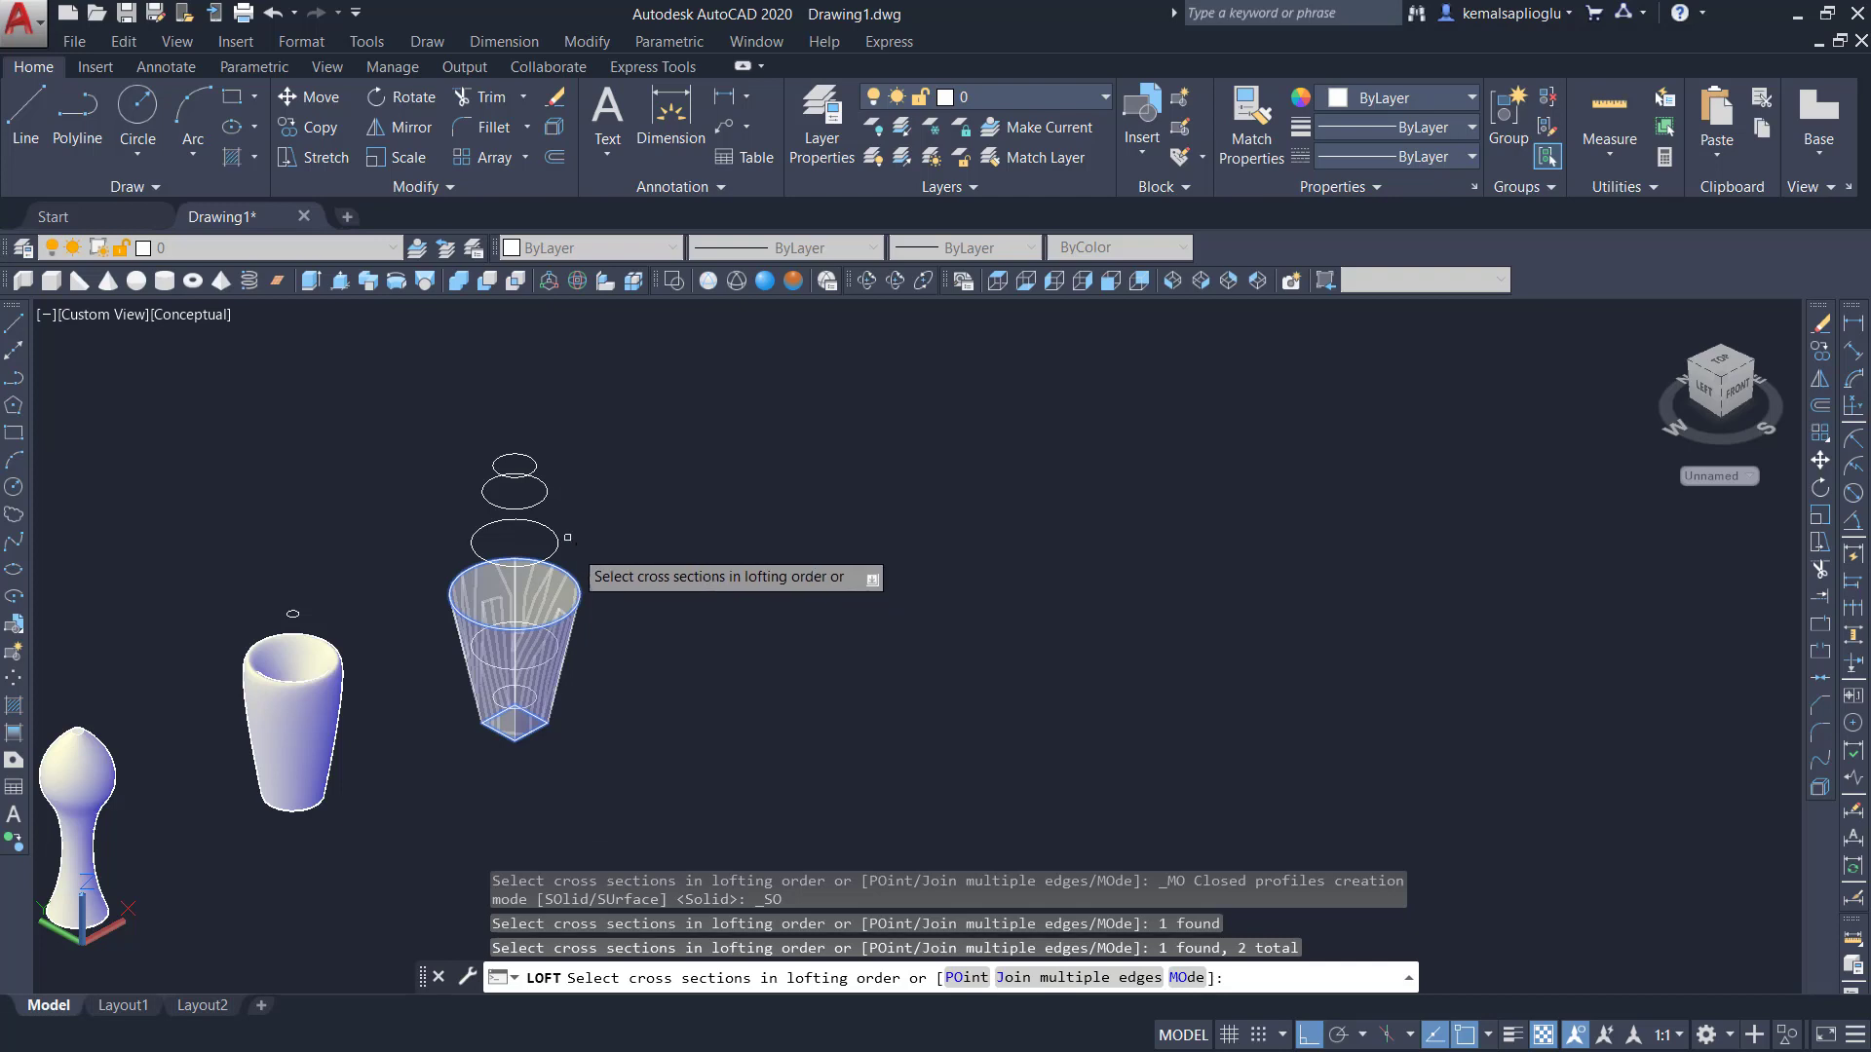
click(535, 466)
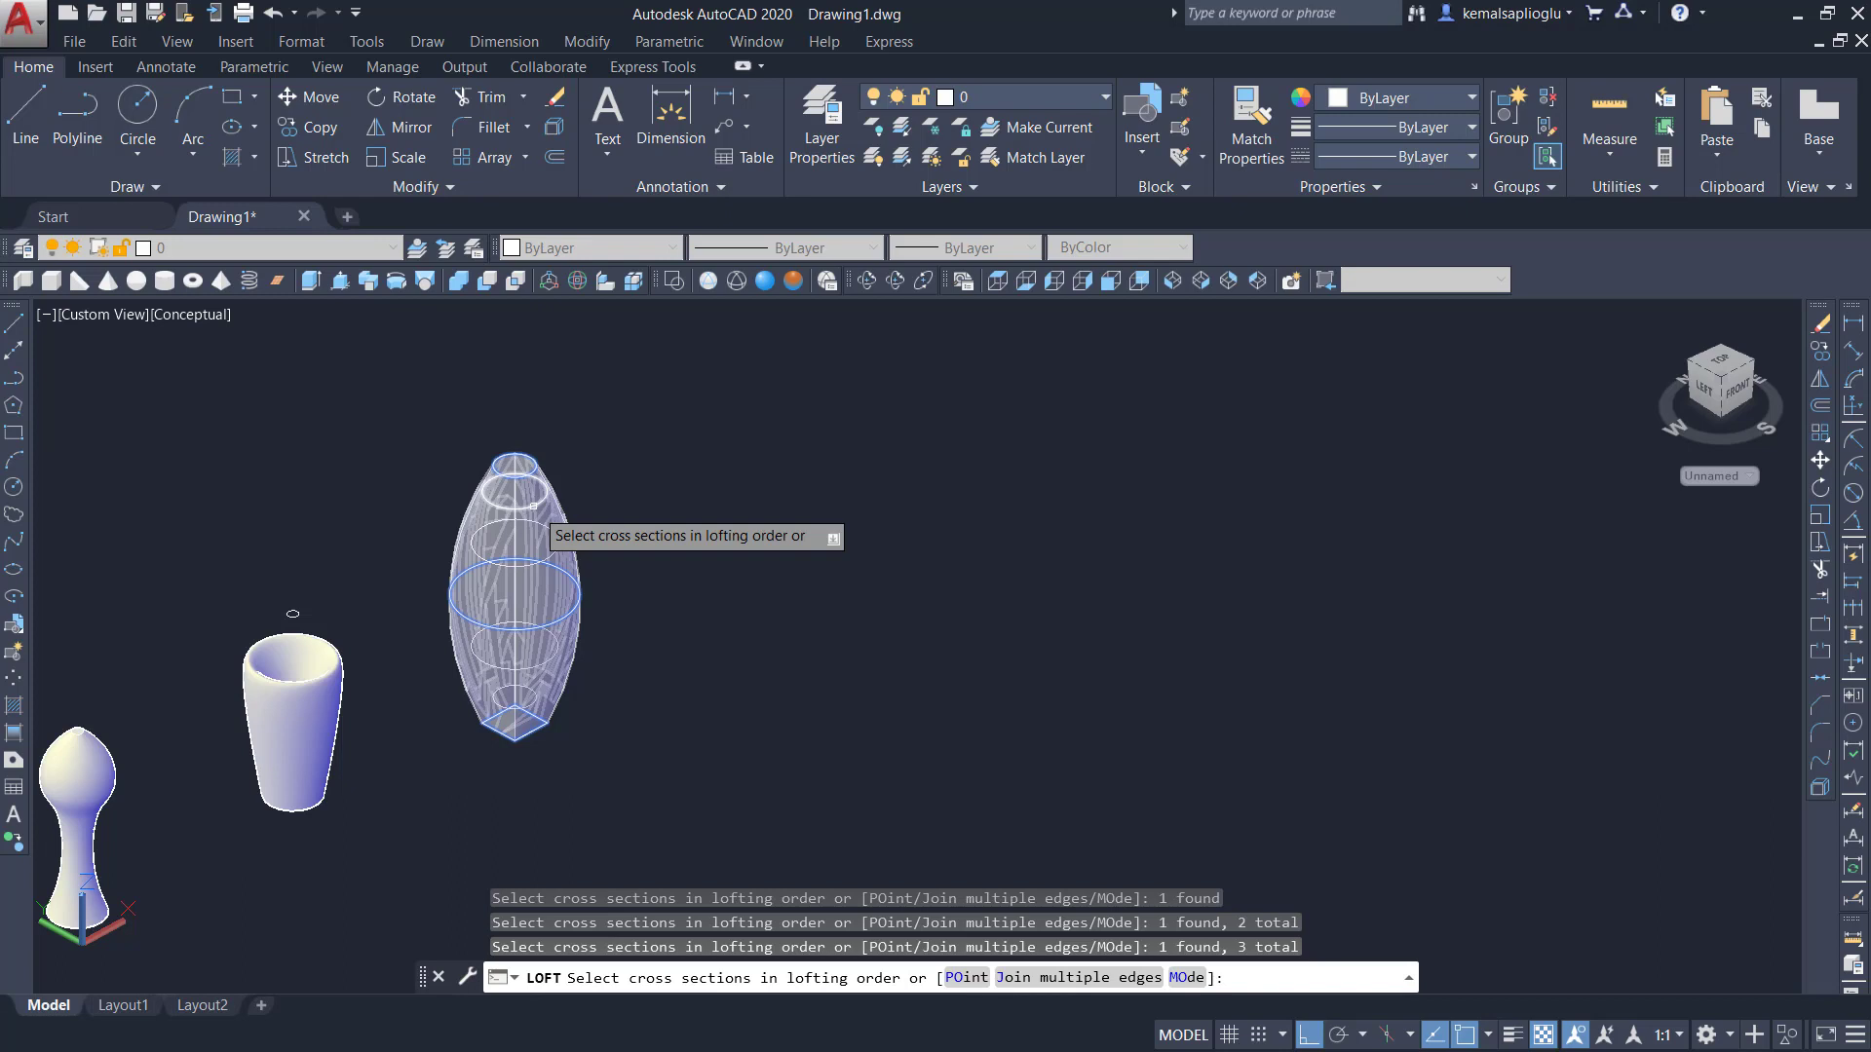
click(533, 505)
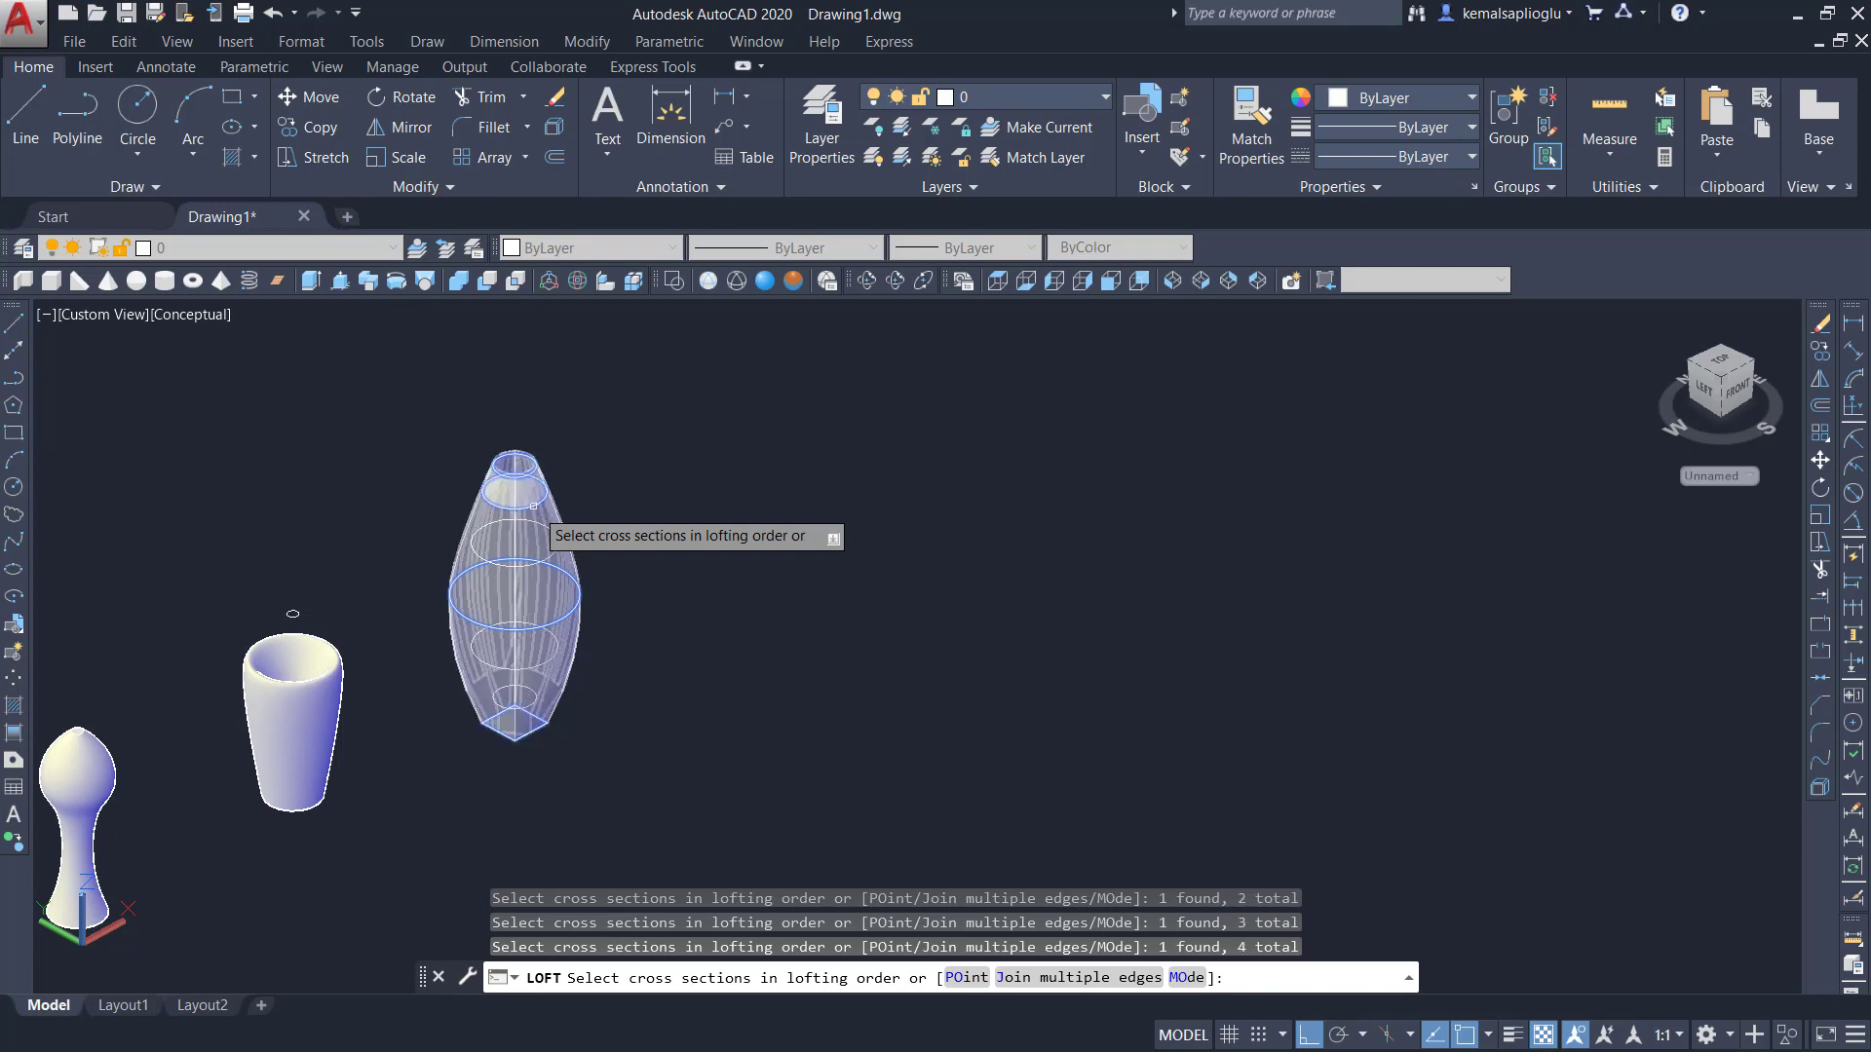
click(538, 560)
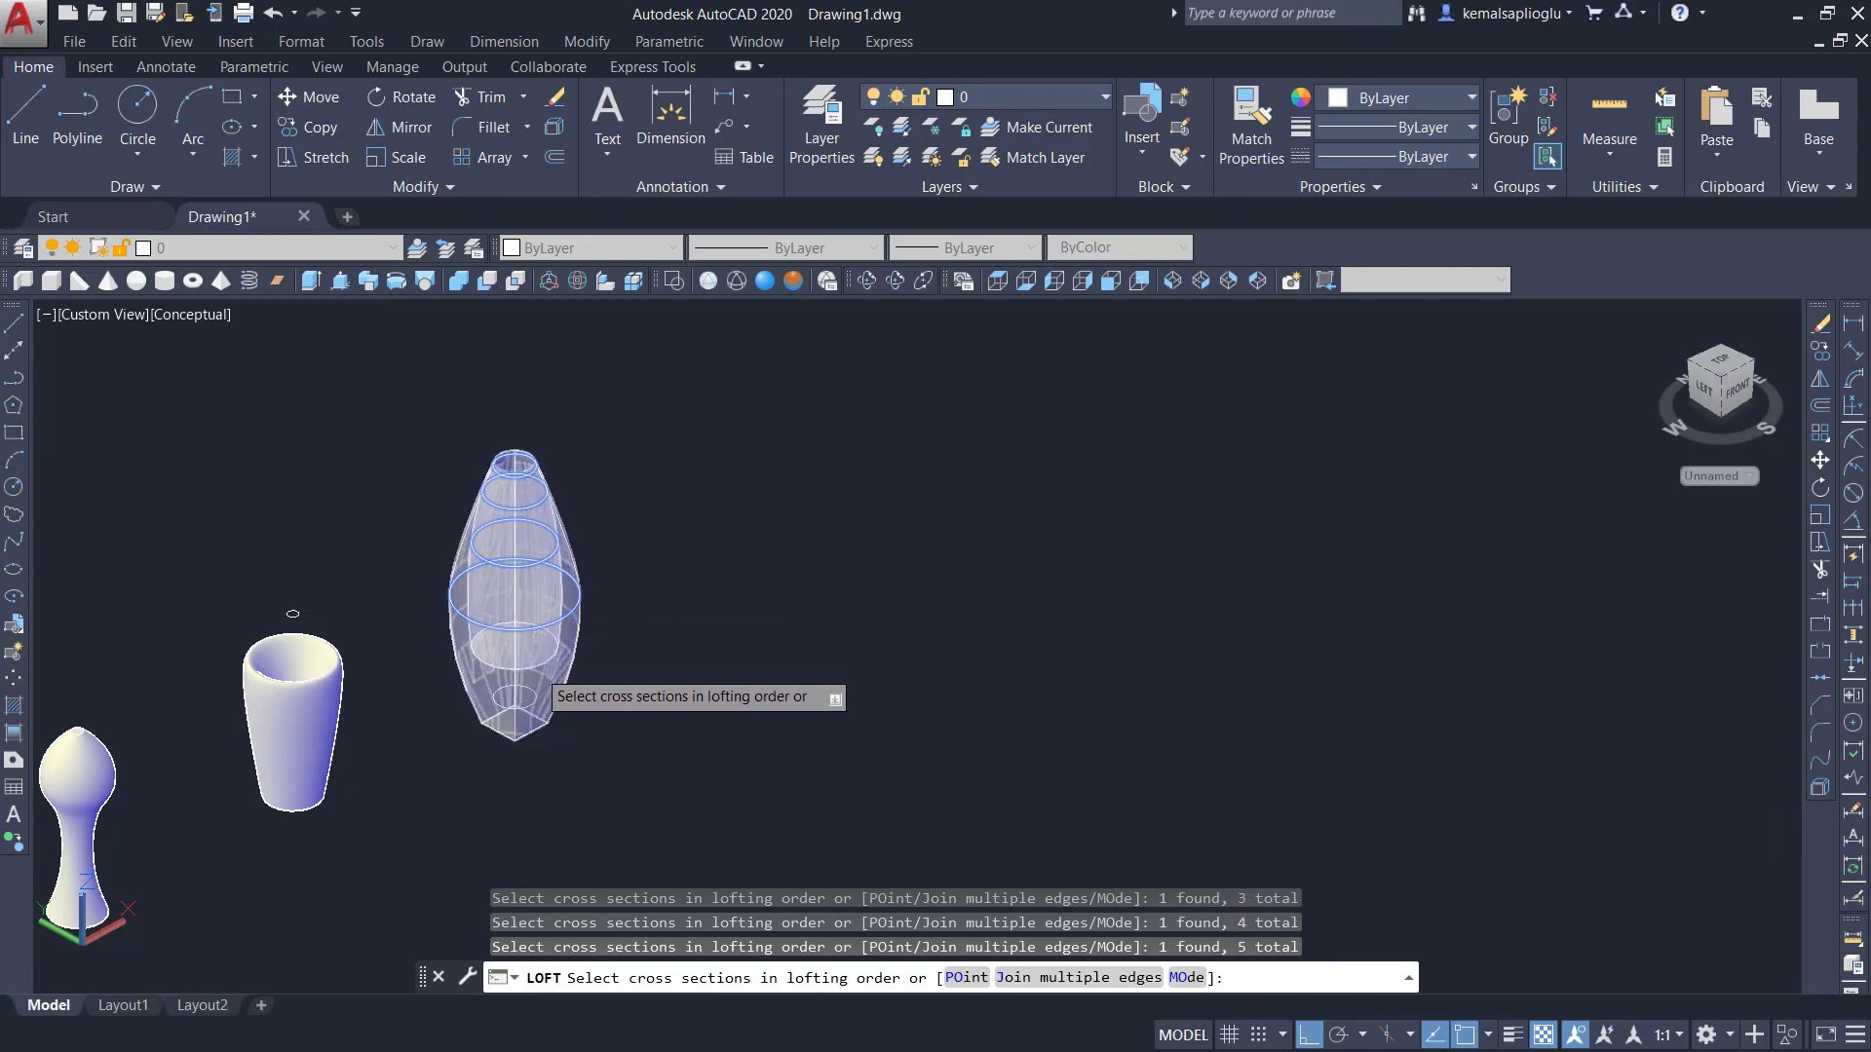
click(535, 666)
click(537, 699)
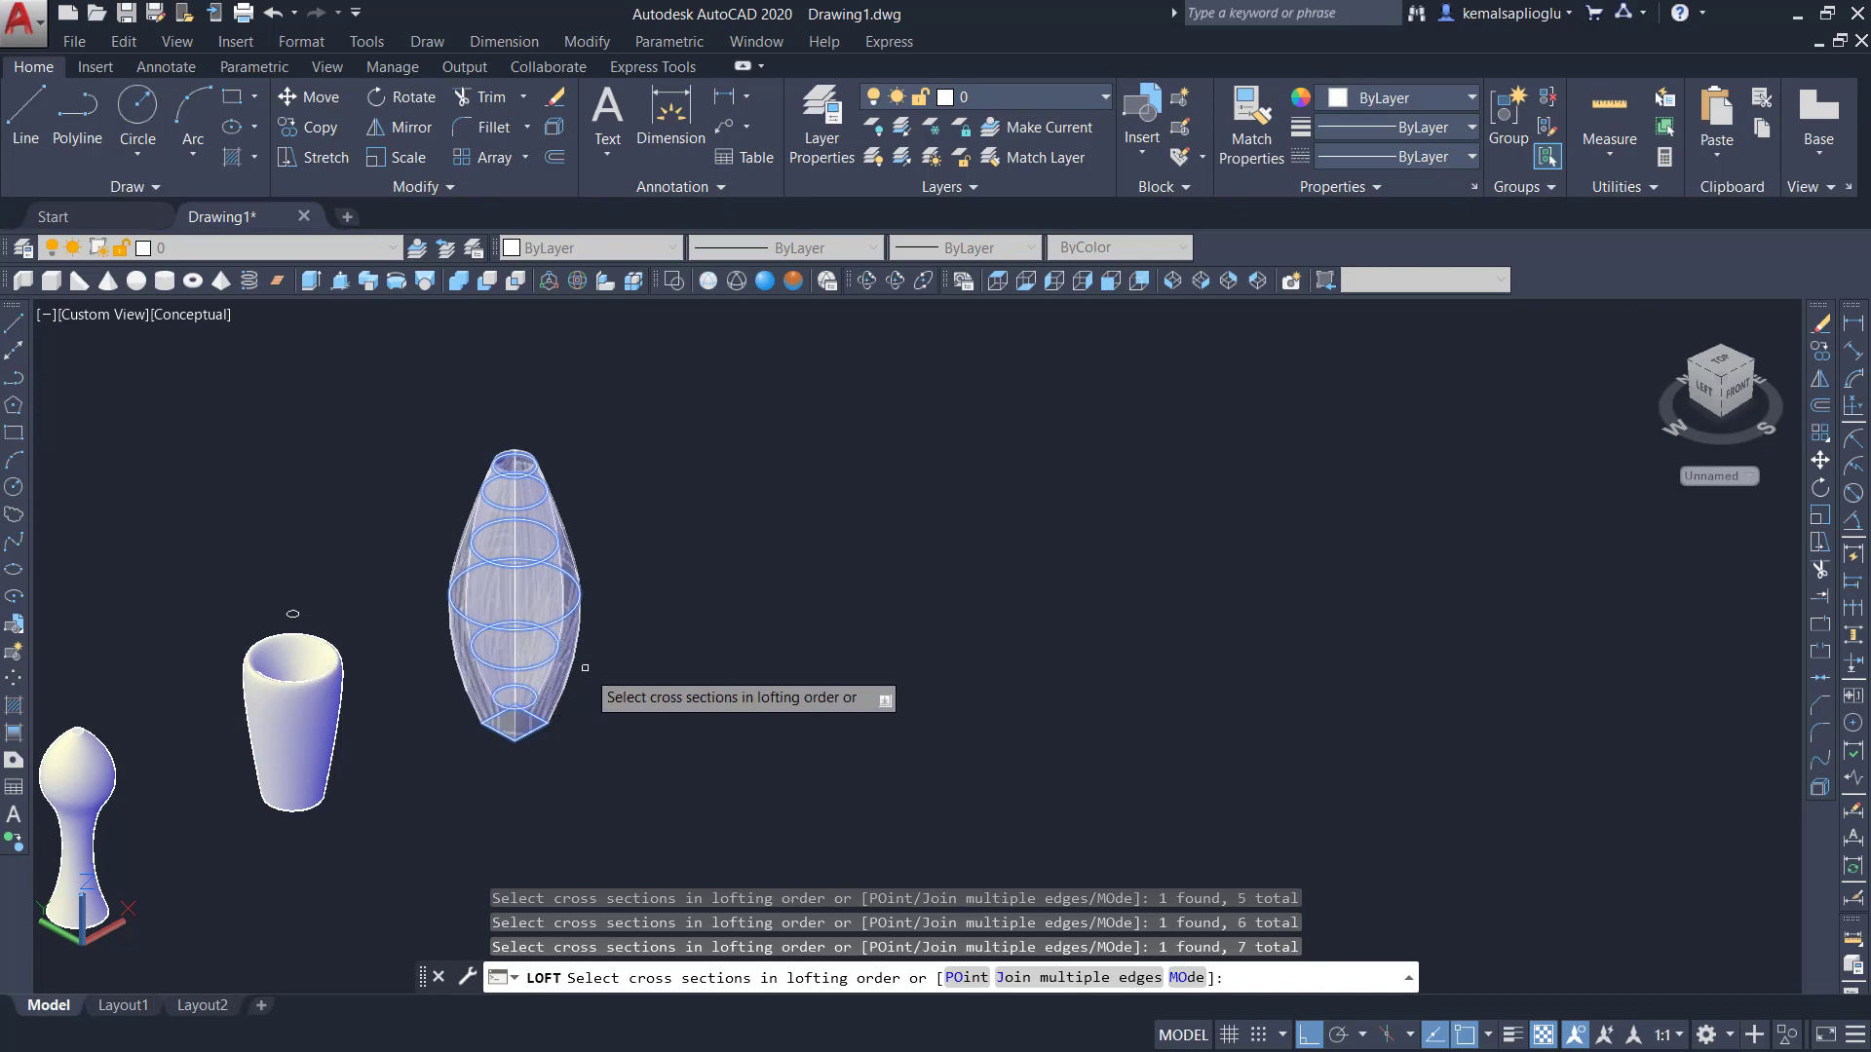
key(Return)
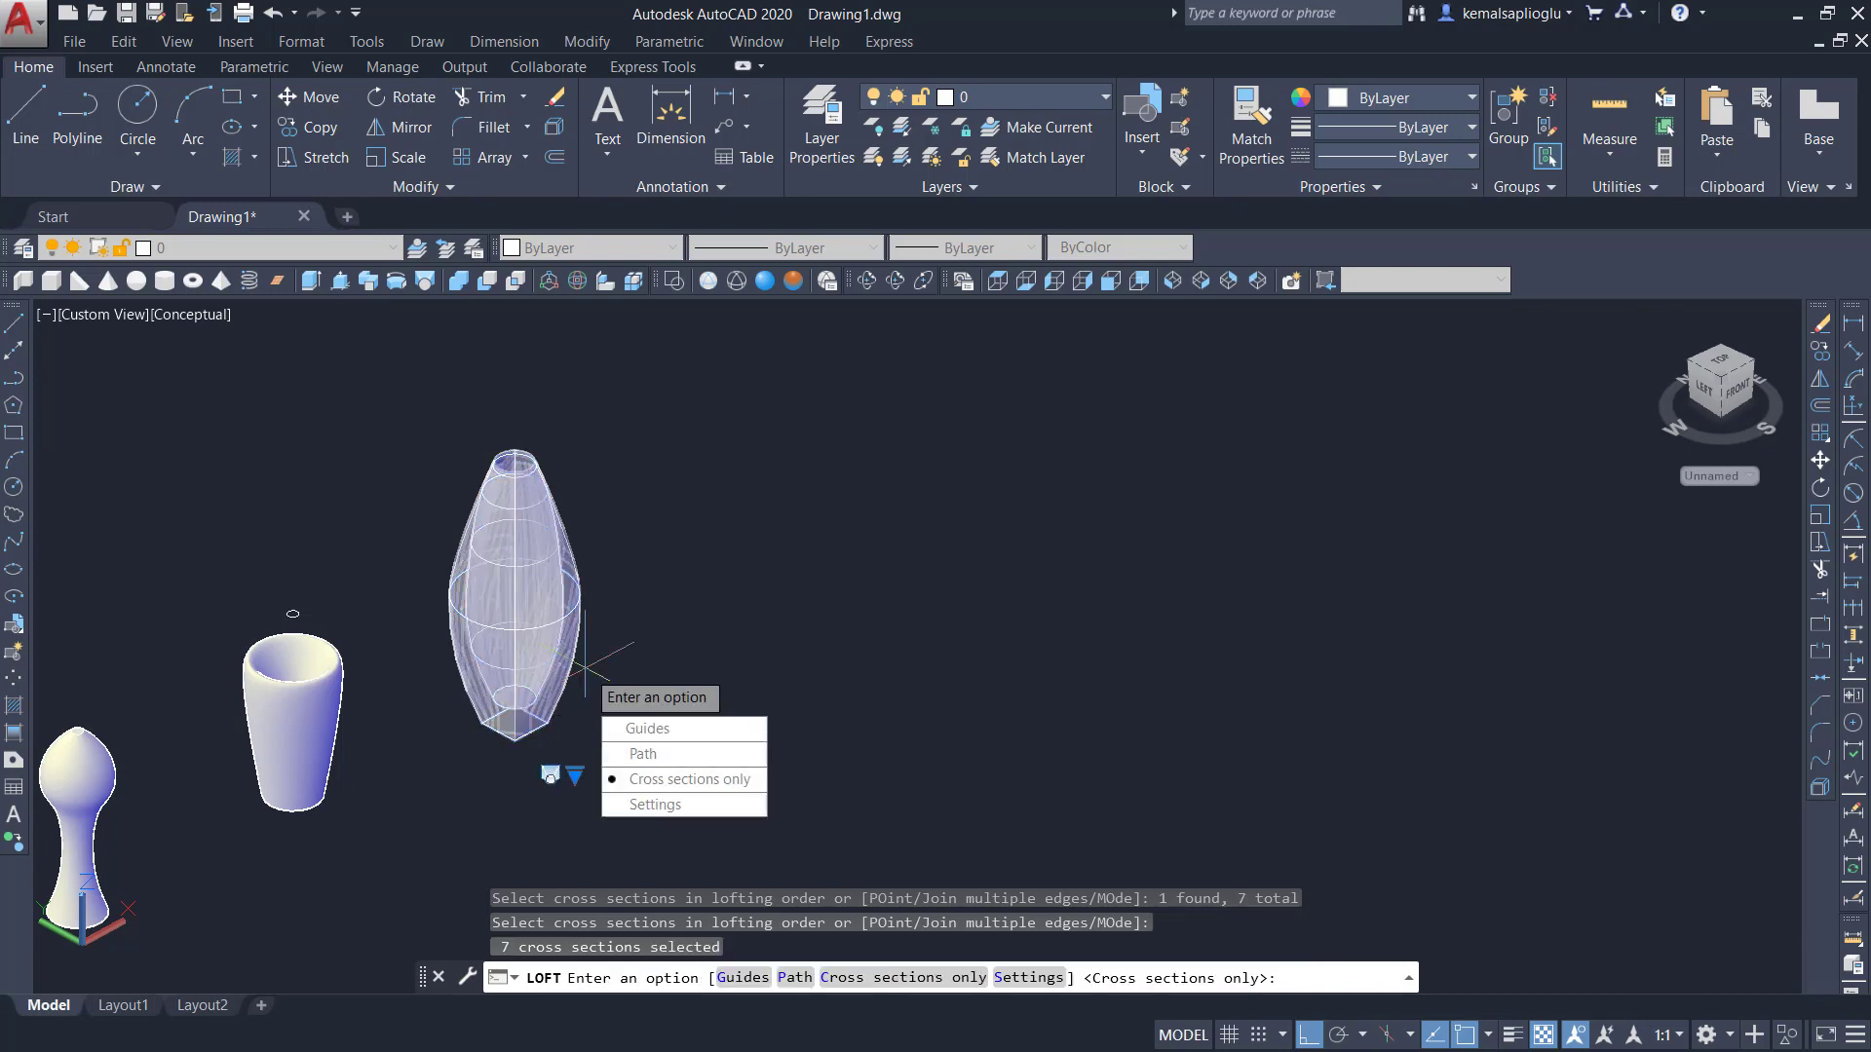
key(Return)
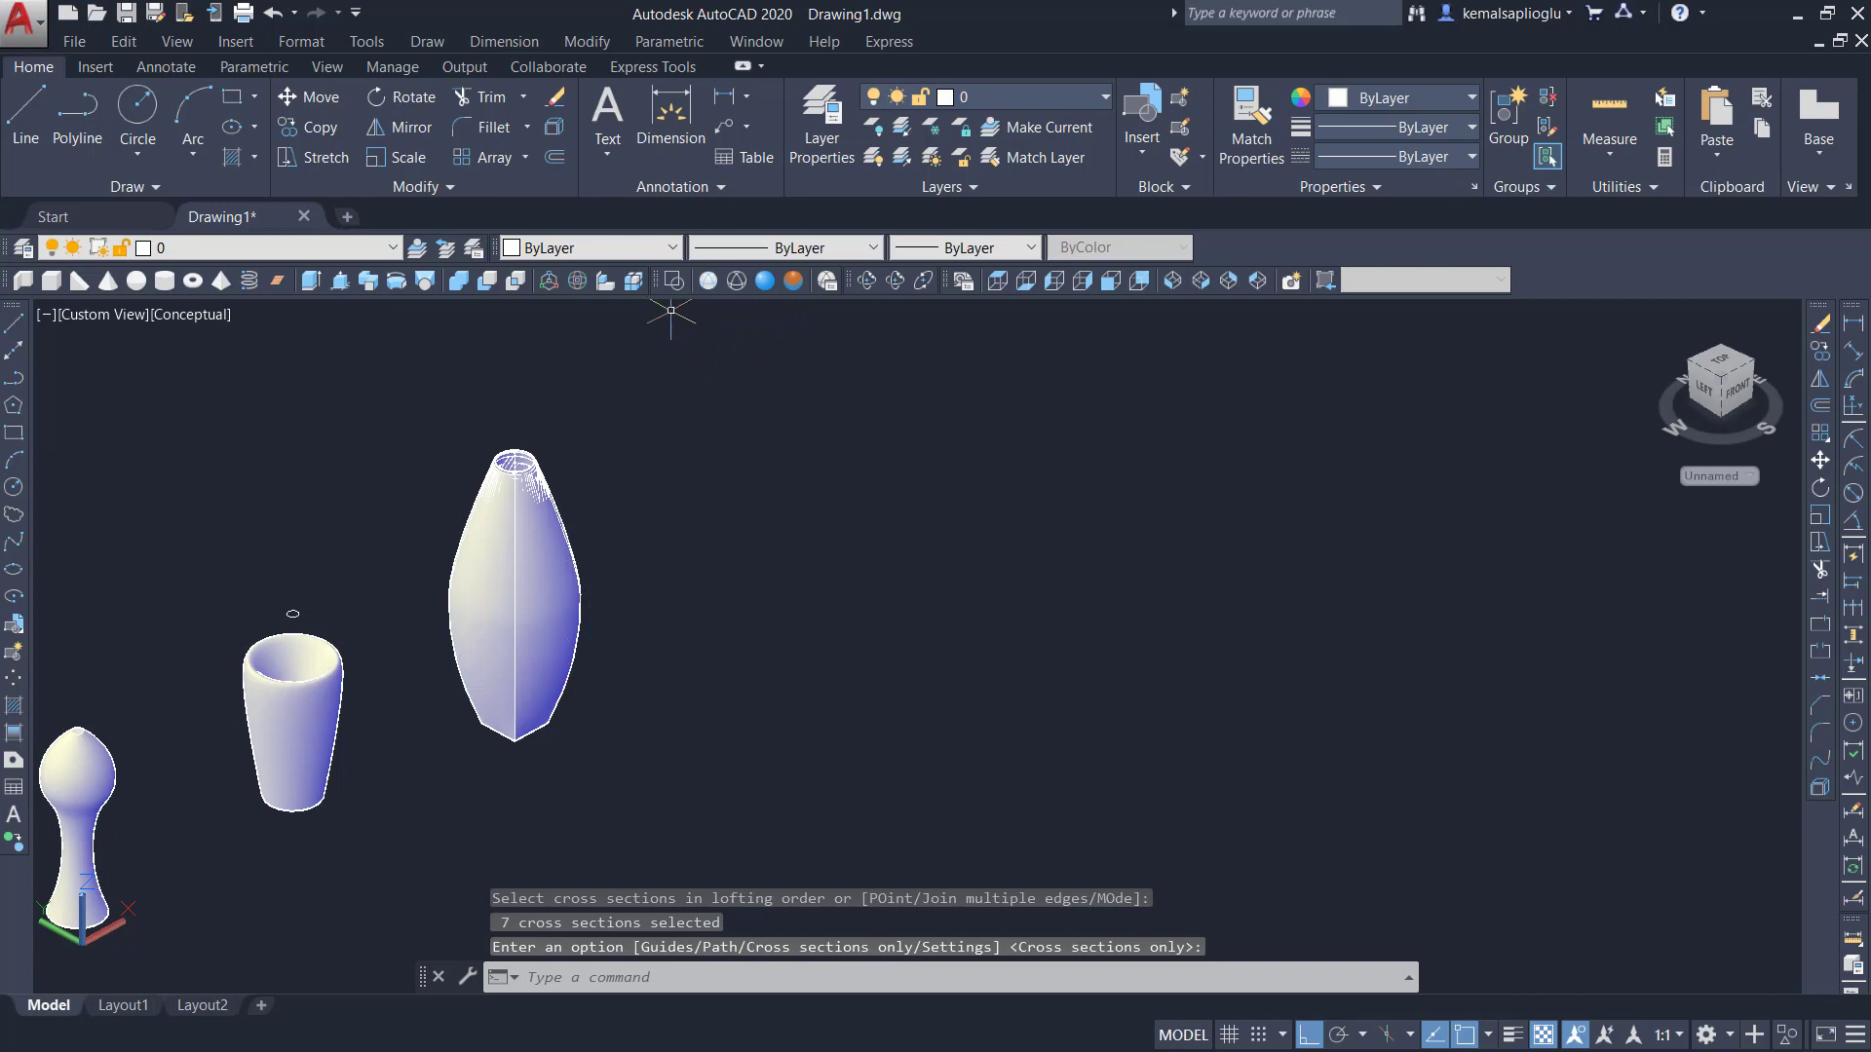
Step: Orbit the view to inspect the three vases standing upright
click(894, 280)
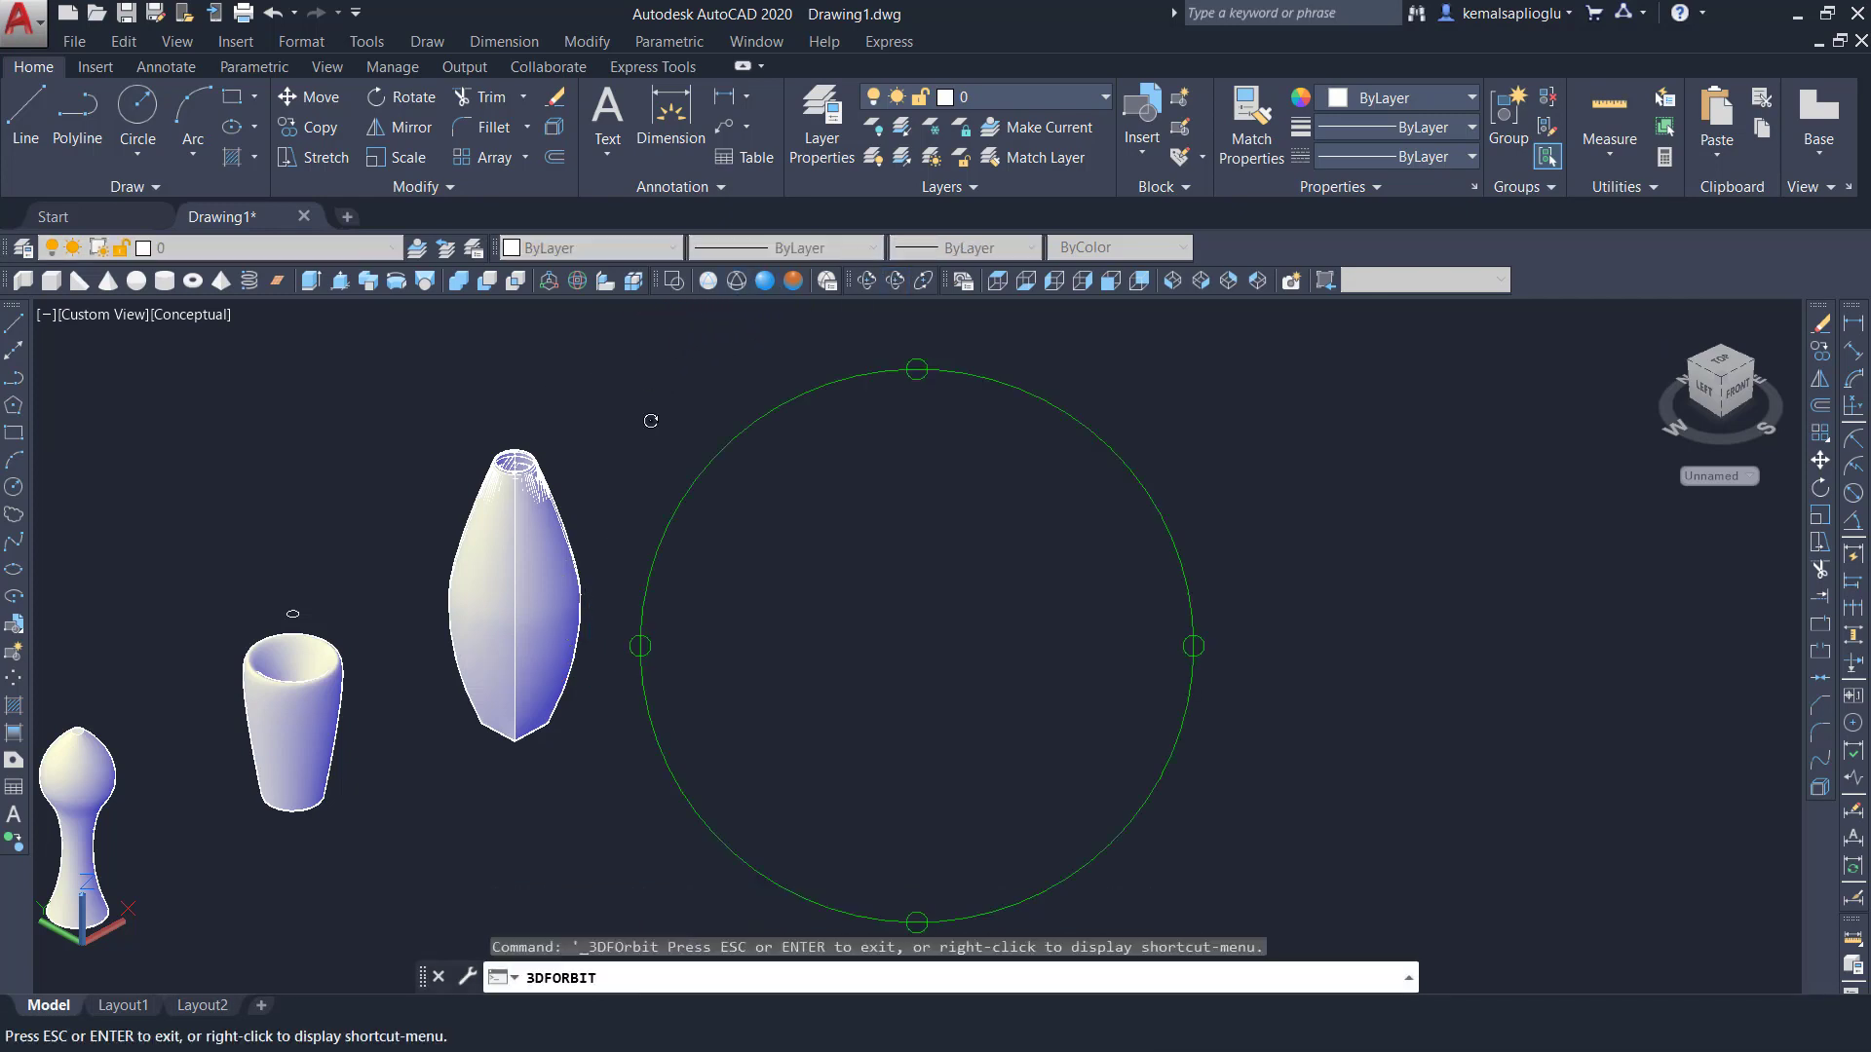
mouse_move(904, 373)
mouse_down()
mouse_move(926, 504)
mouse_move(896, 542)
mouse_up()
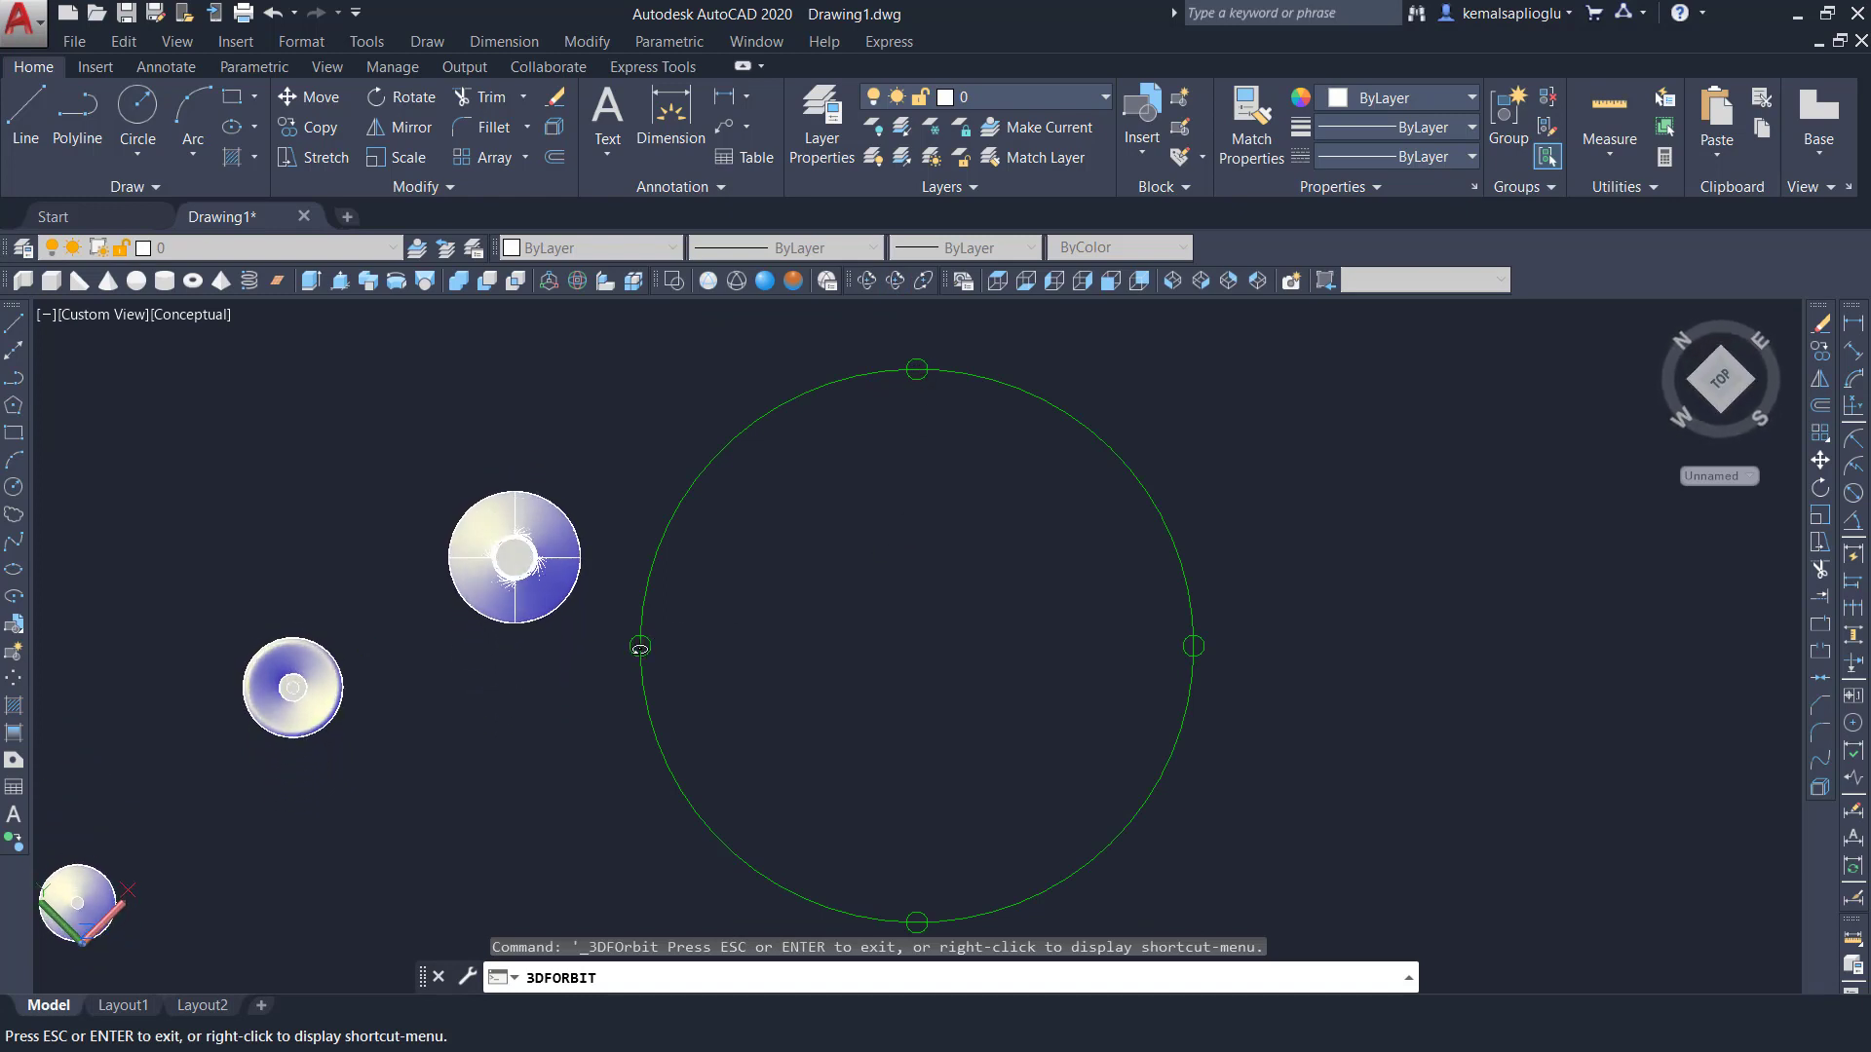
mouse_move(639, 648)
mouse_down()
mouse_move(709, 613)
mouse_move(834, 609)
mouse_move(1051, 504)
mouse_move(594, 597)
mouse_up()
drag(917, 930, 957, 747)
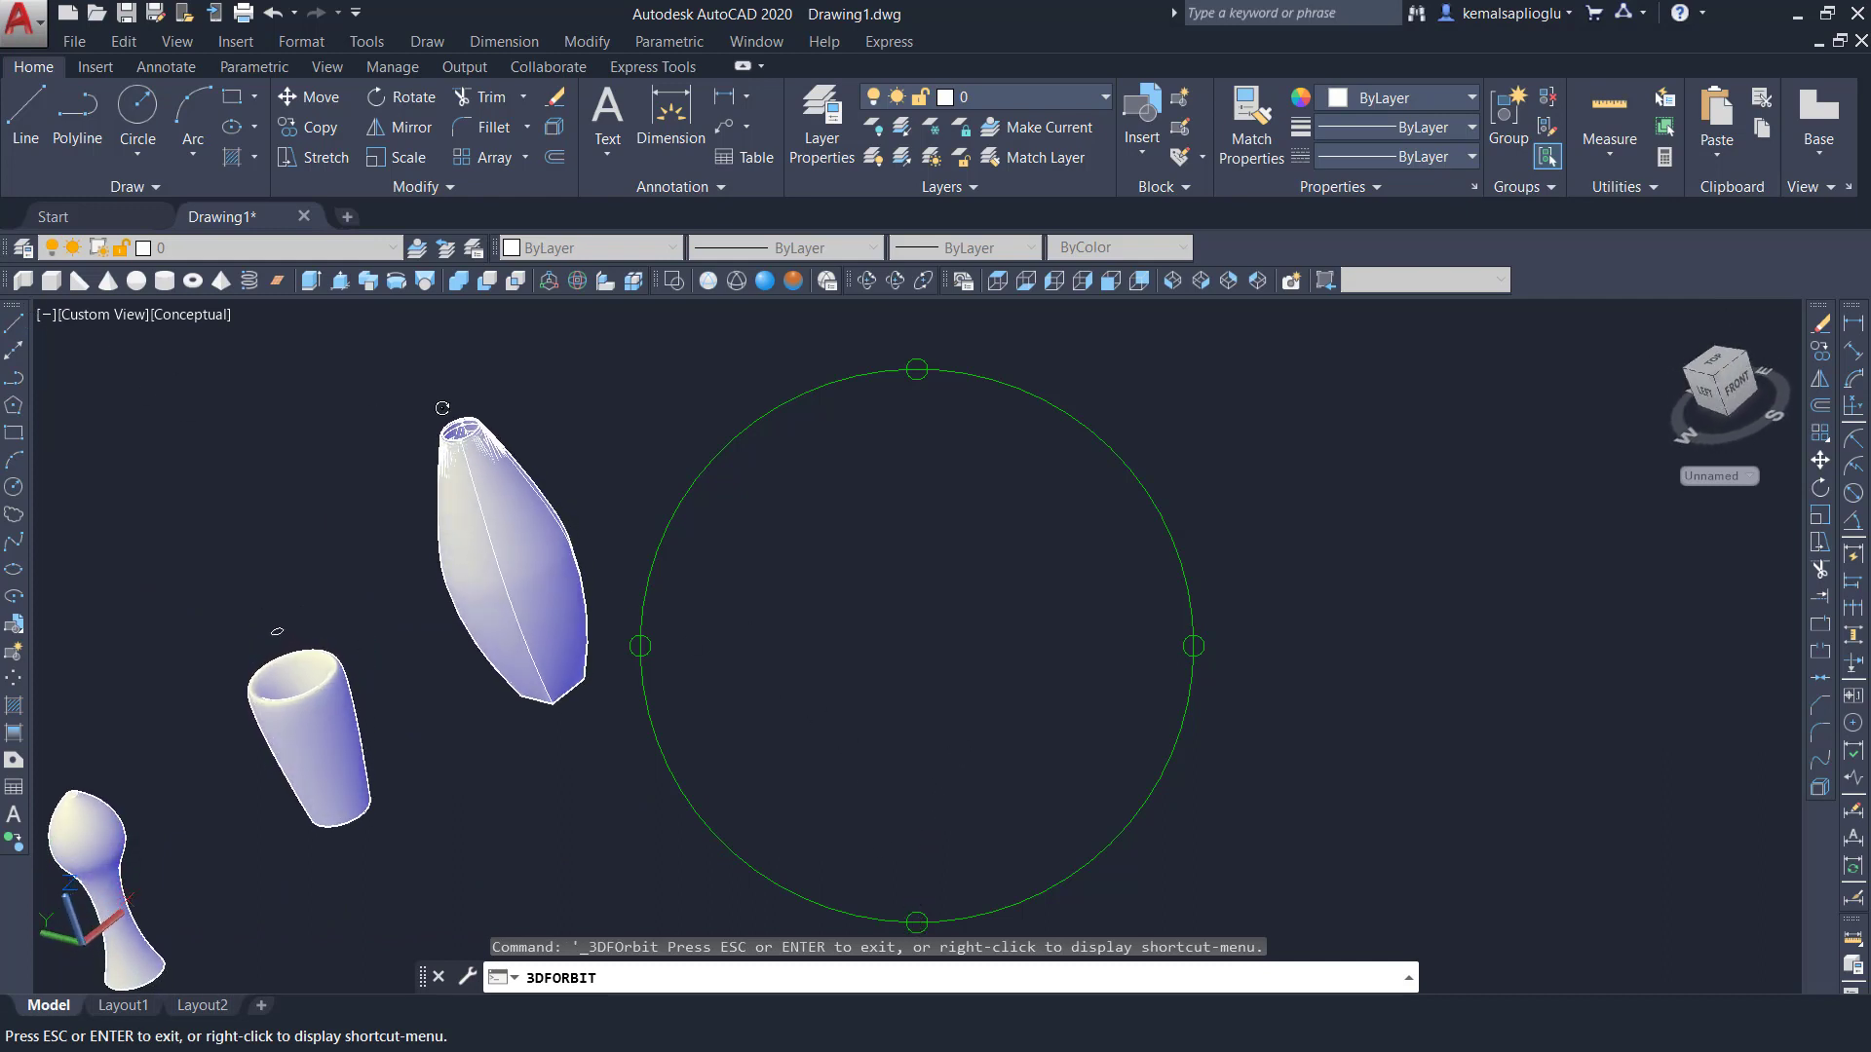
key(Escape)
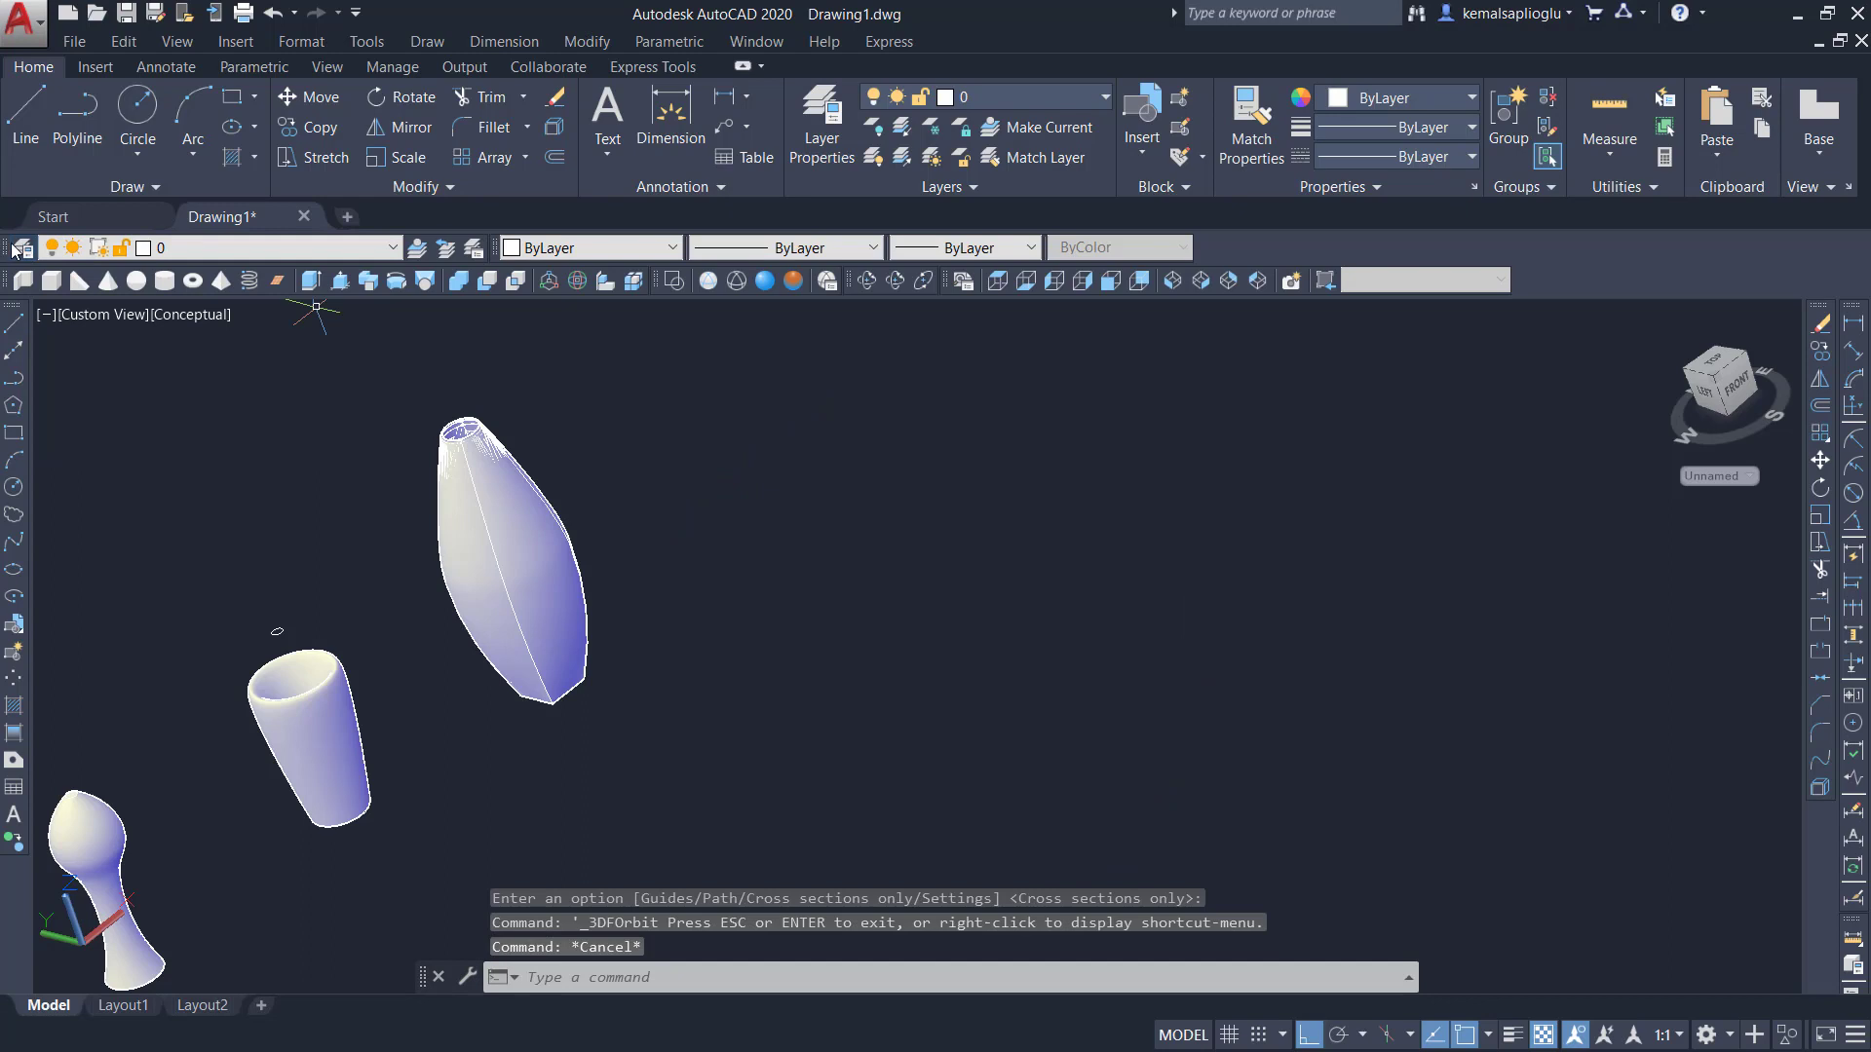
Step: Change layer 0's colour to red in Layer Properties
text(la)
key(Return)
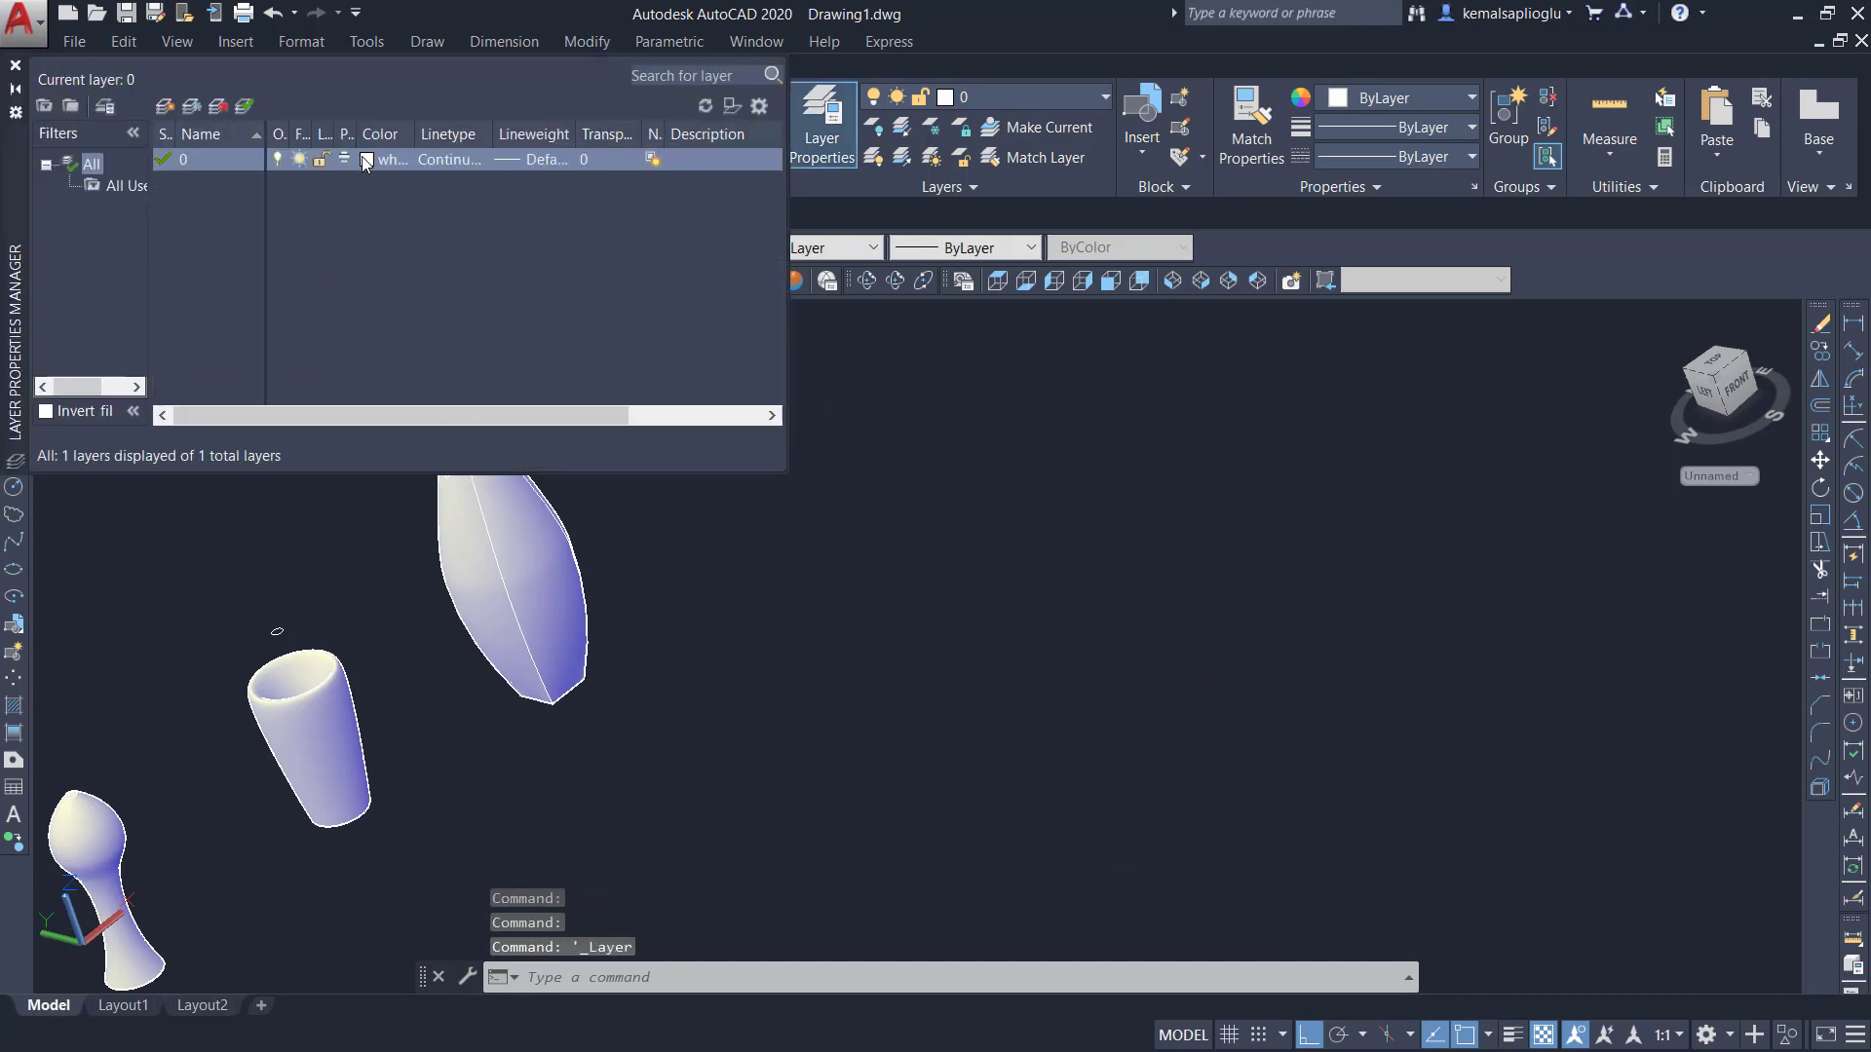
click(365, 161)
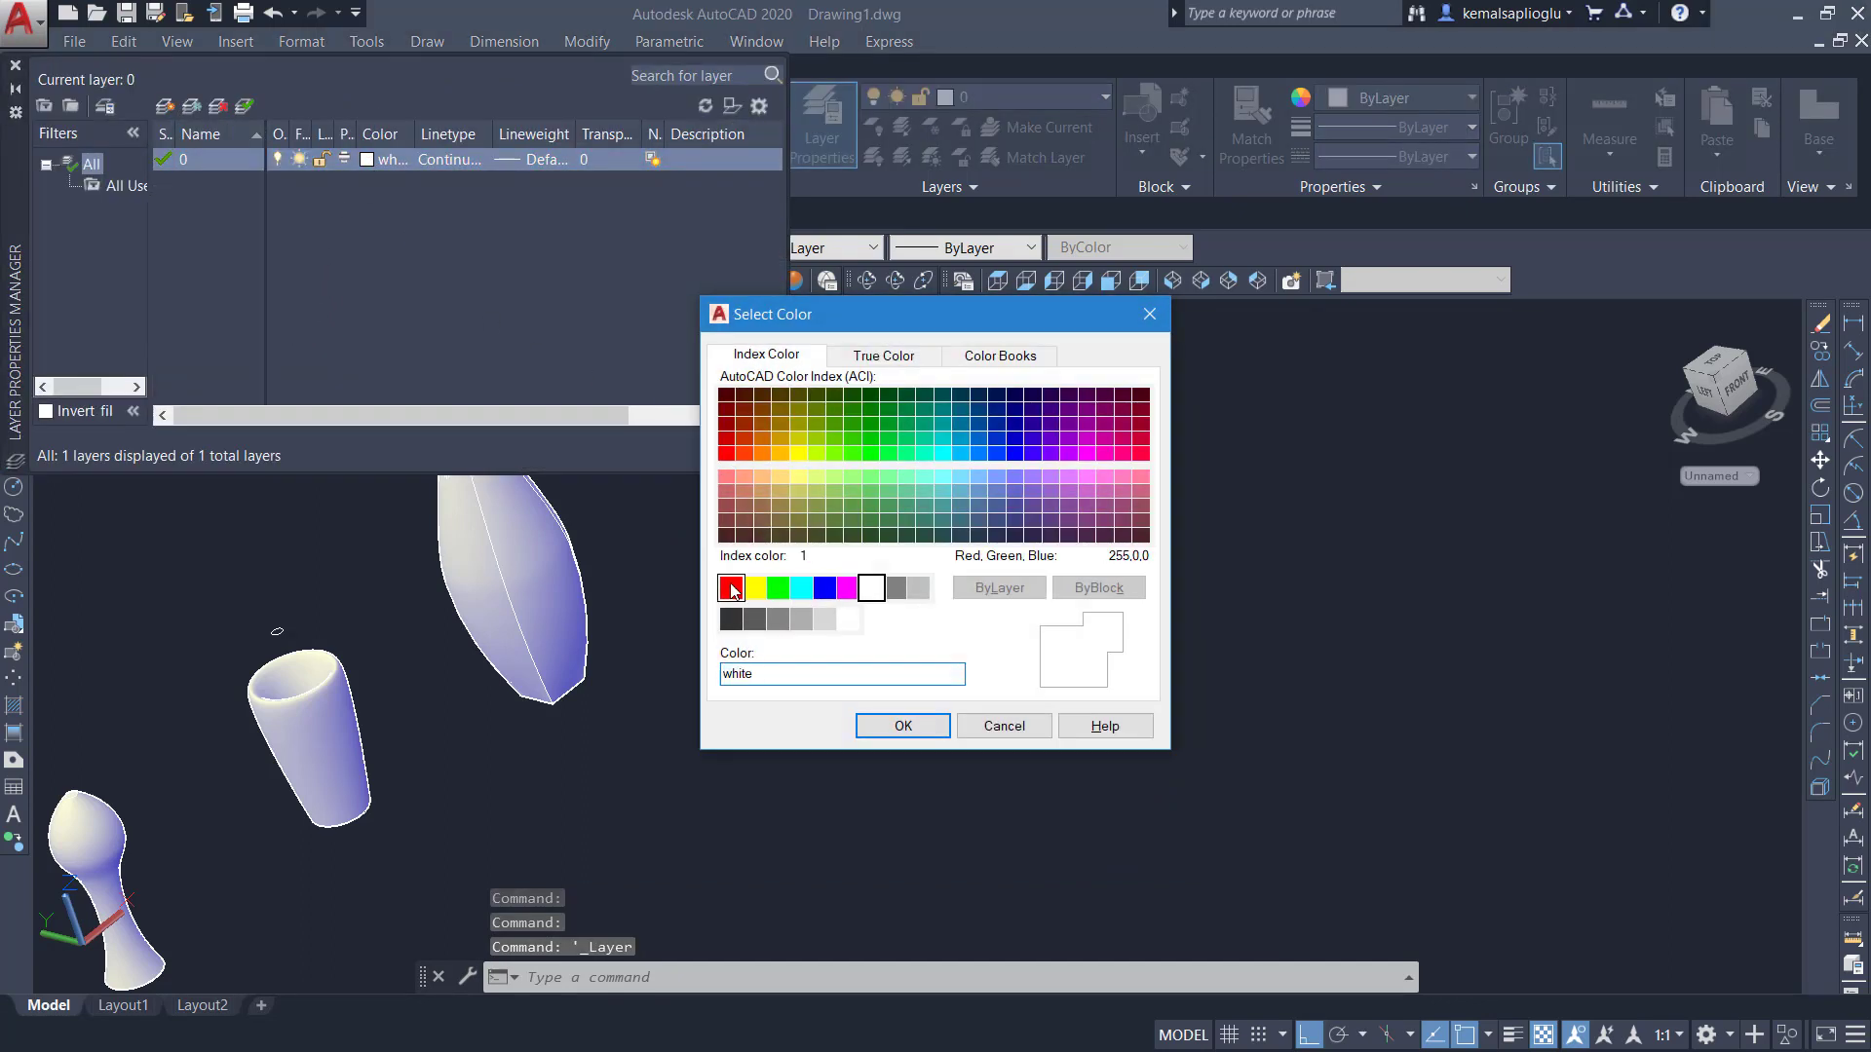
click(732, 590)
click(902, 726)
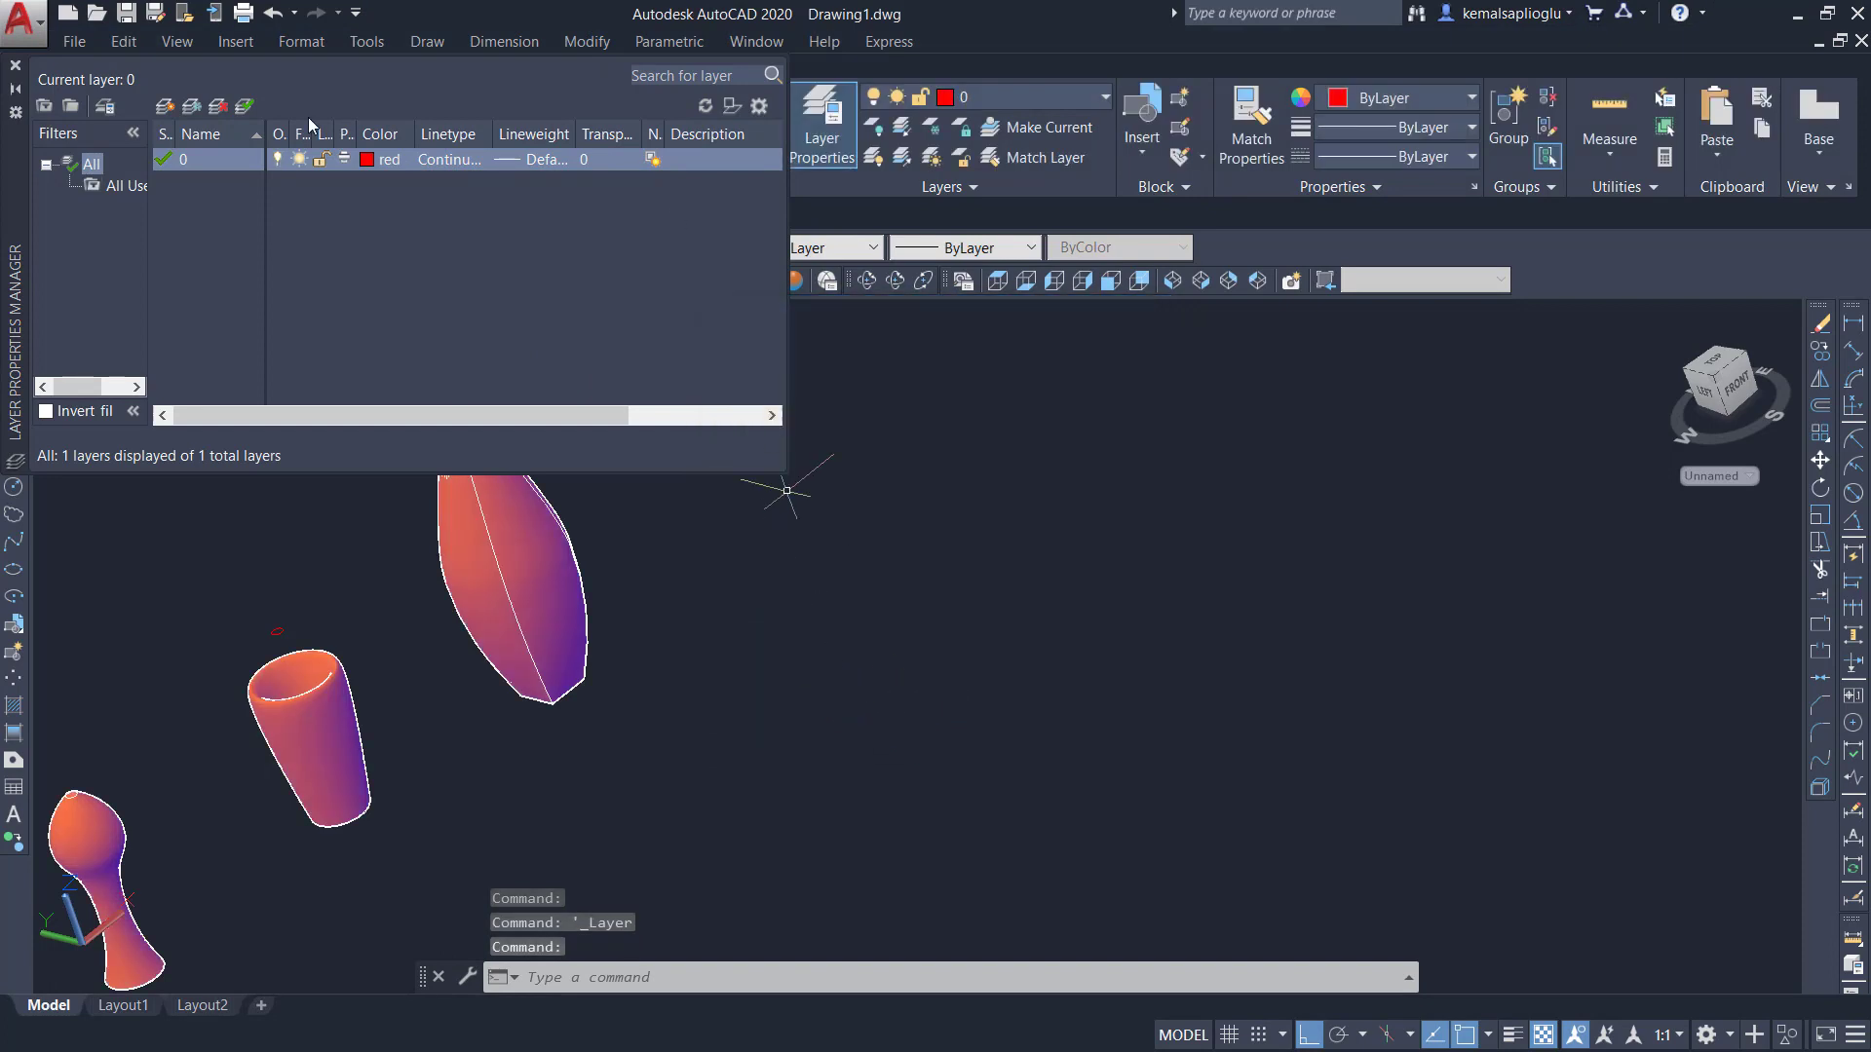
click(15, 65)
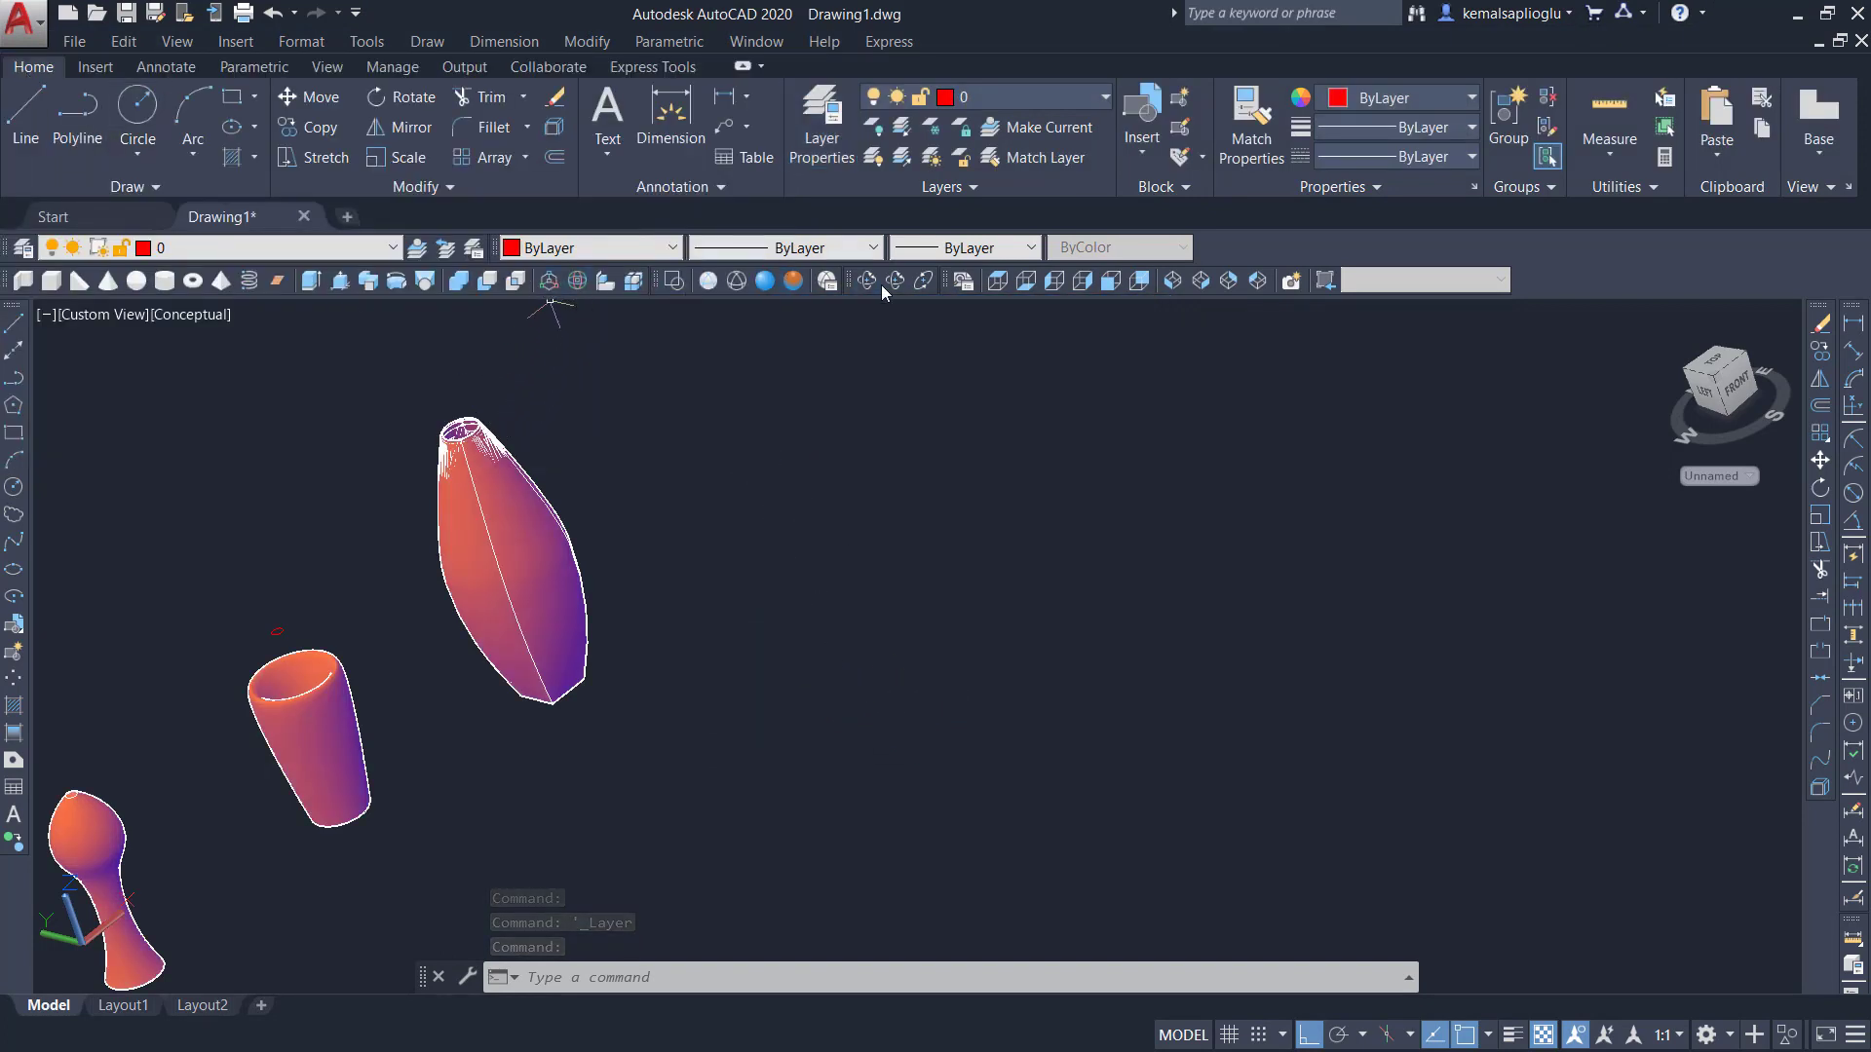
Step: Orbit again to view the red vases standing upright
mouse_move(916, 370)
mouse_down()
mouse_move(914, 568)
mouse_move(865, 659)
mouse_move(914, 488)
mouse_up()
mouse_move(645, 645)
mouse_down()
mouse_move(758, 585)
mouse_move(852, 807)
mouse_up()
mouse_move(917, 922)
mouse_down()
mouse_move(897, 815)
mouse_move(1145, 716)
mouse_up()
drag(1200, 650, 1076, 664)
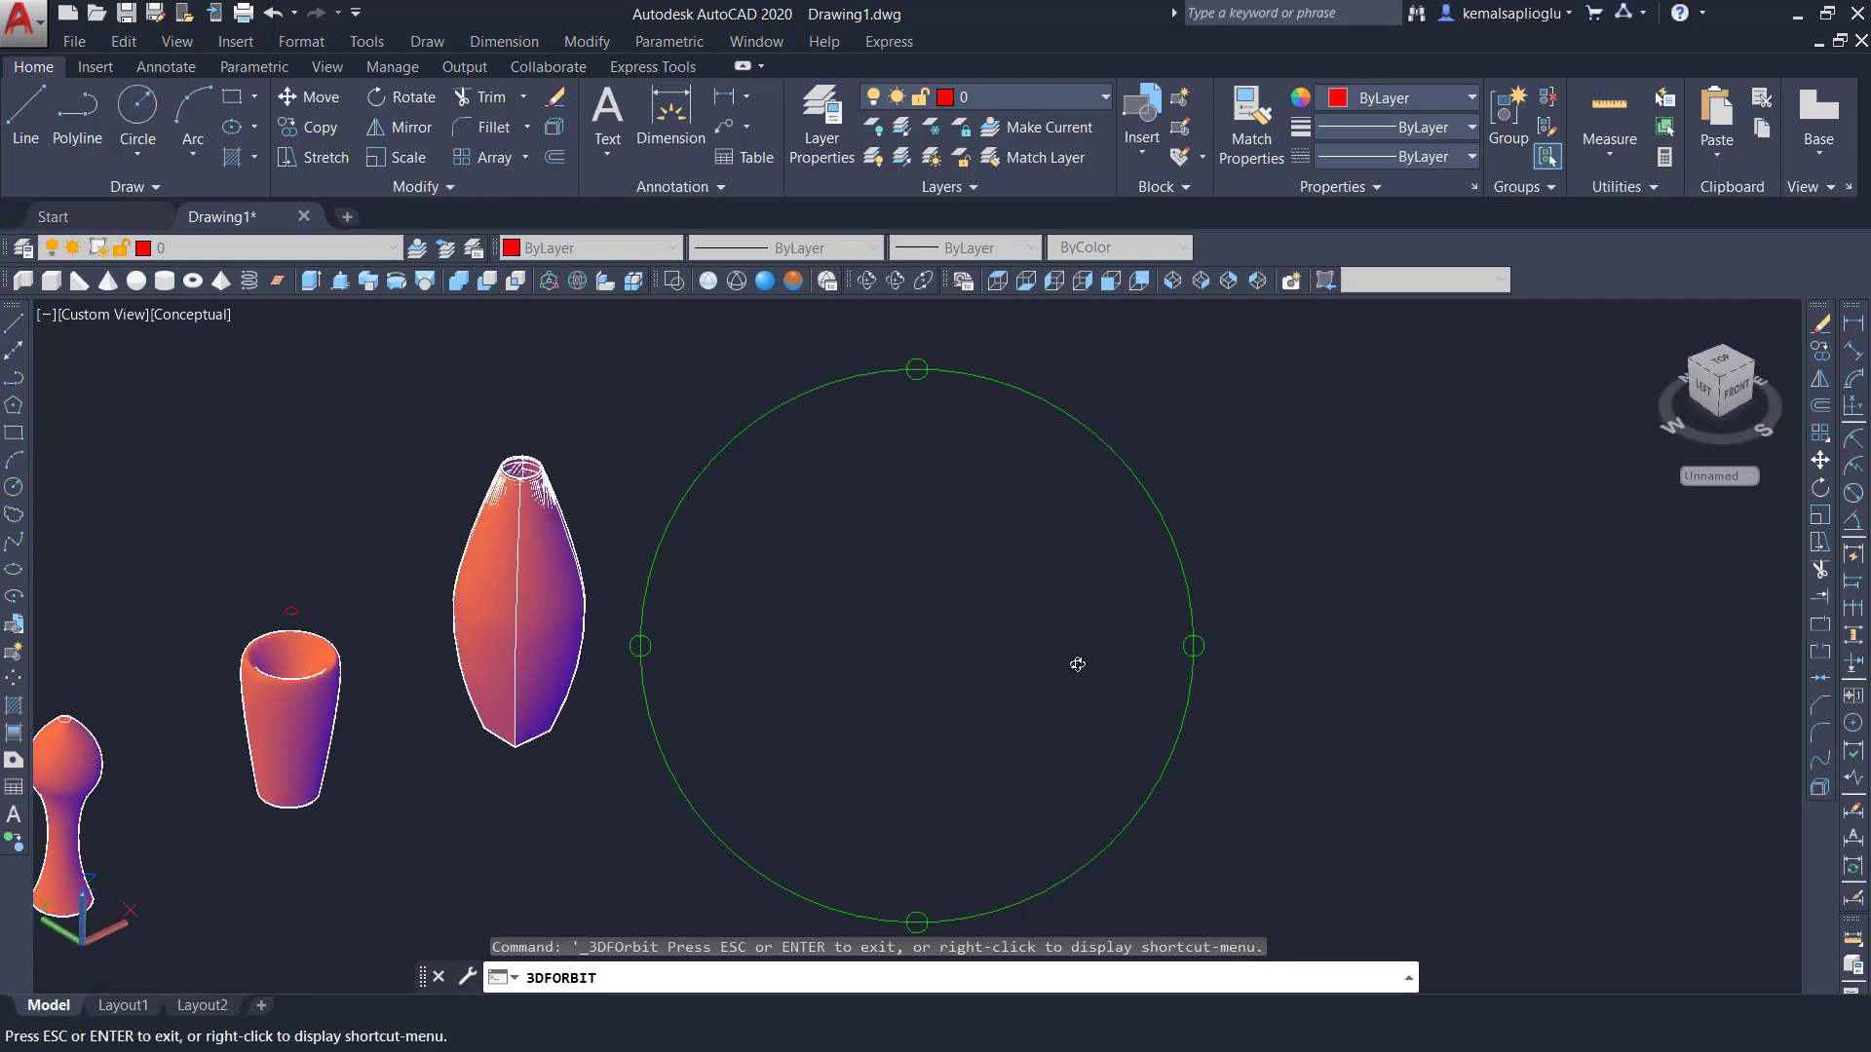
key(Escape)
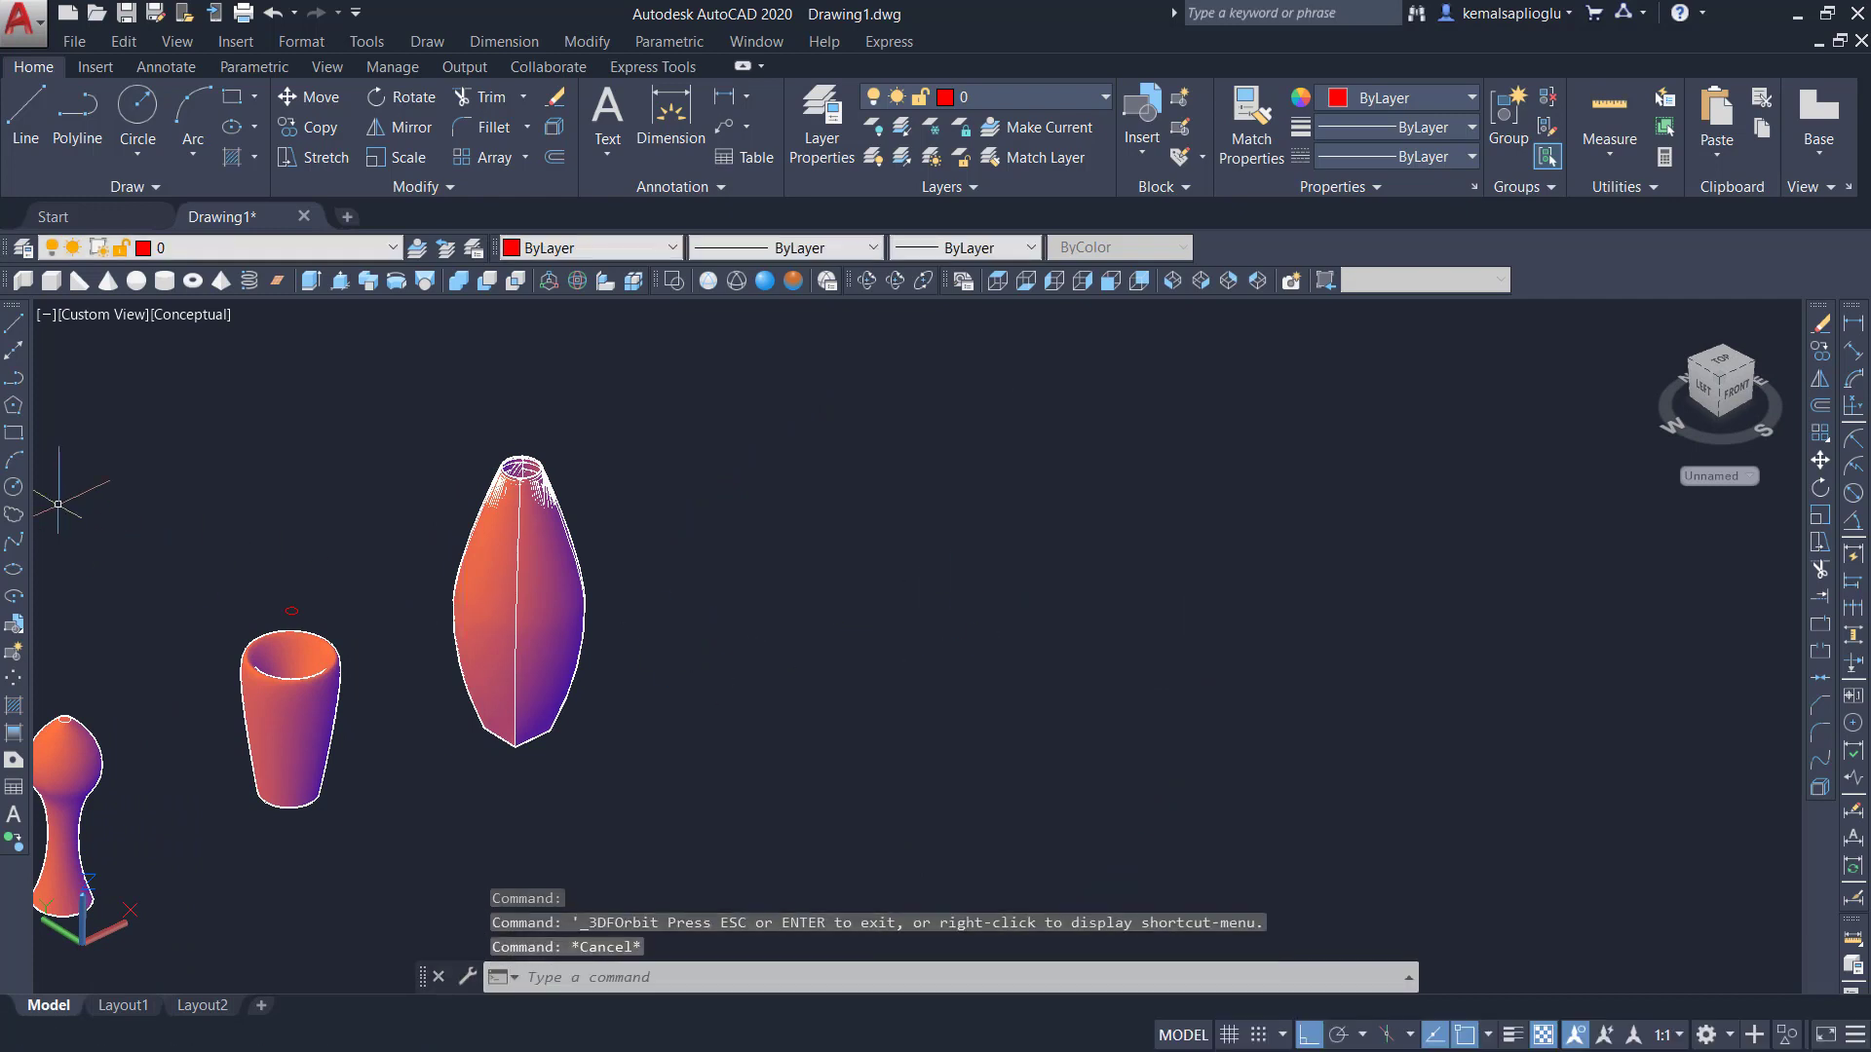
Step: Draw an inscribed five-sided pentagon to the right of the vases
click(14, 407)
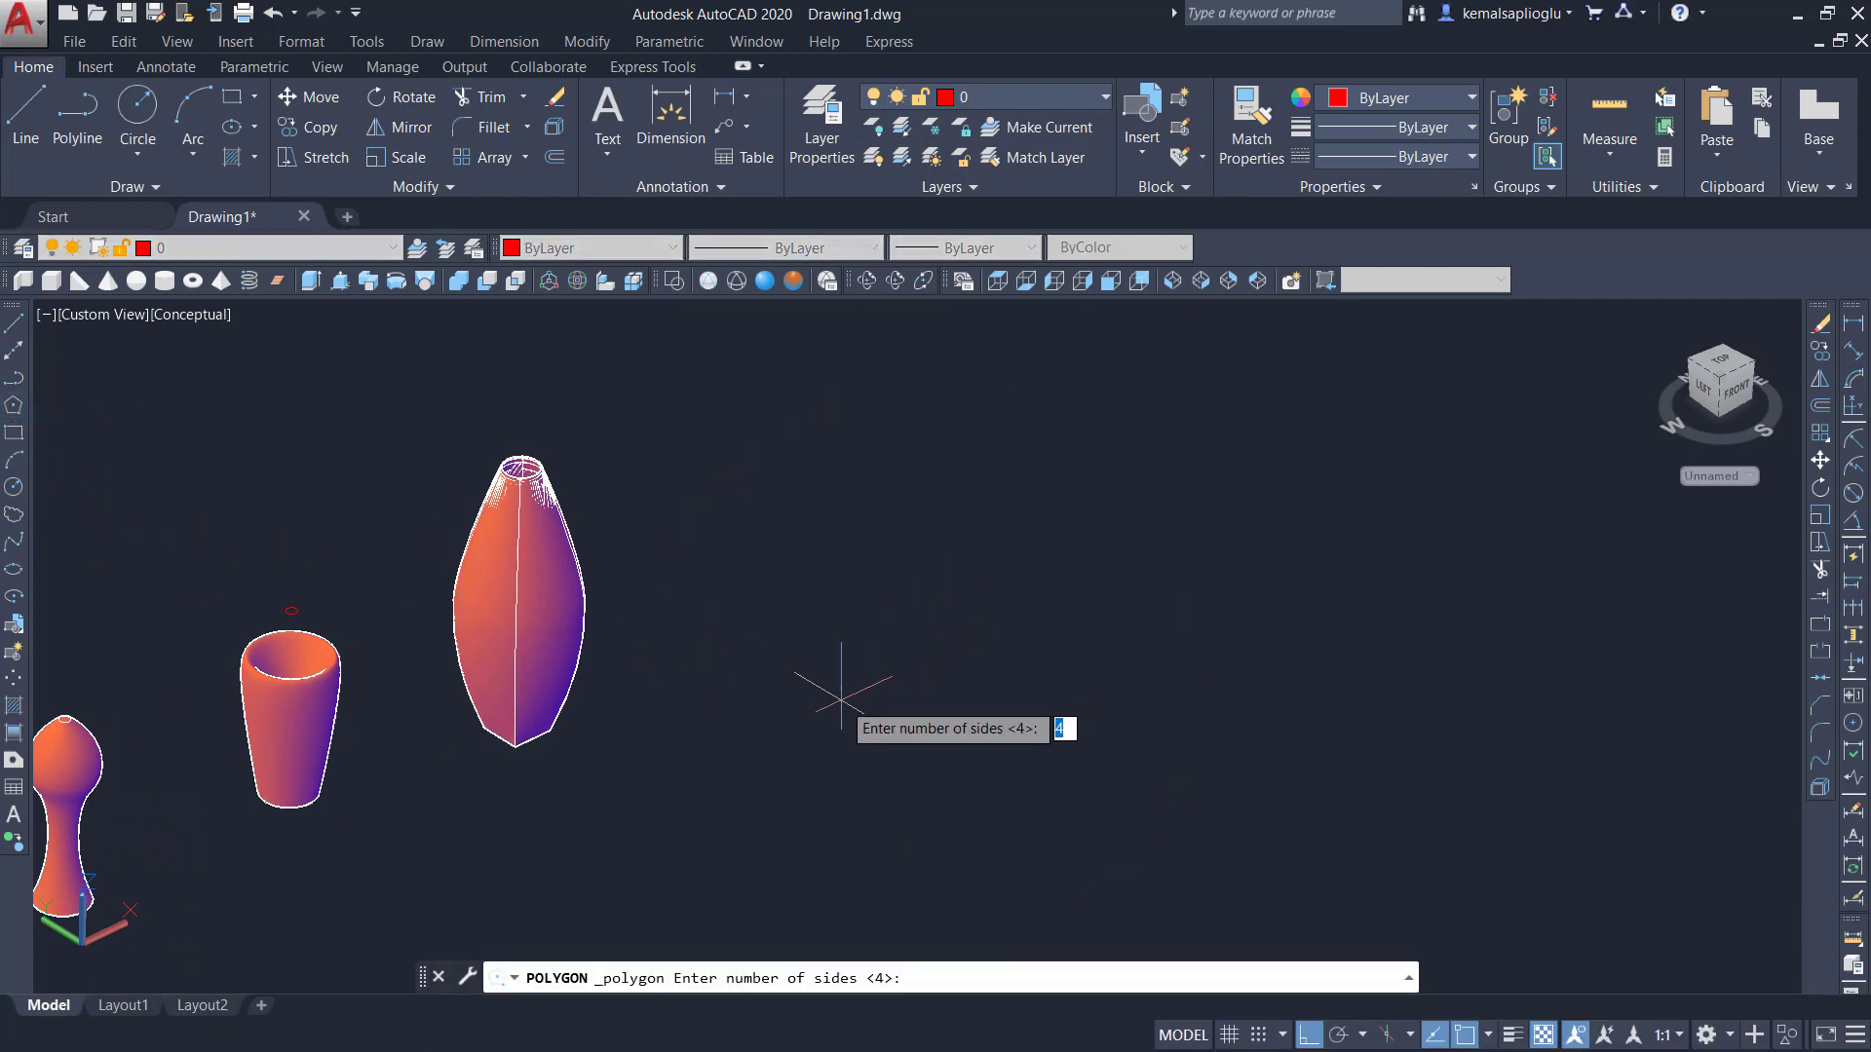
key(Return)
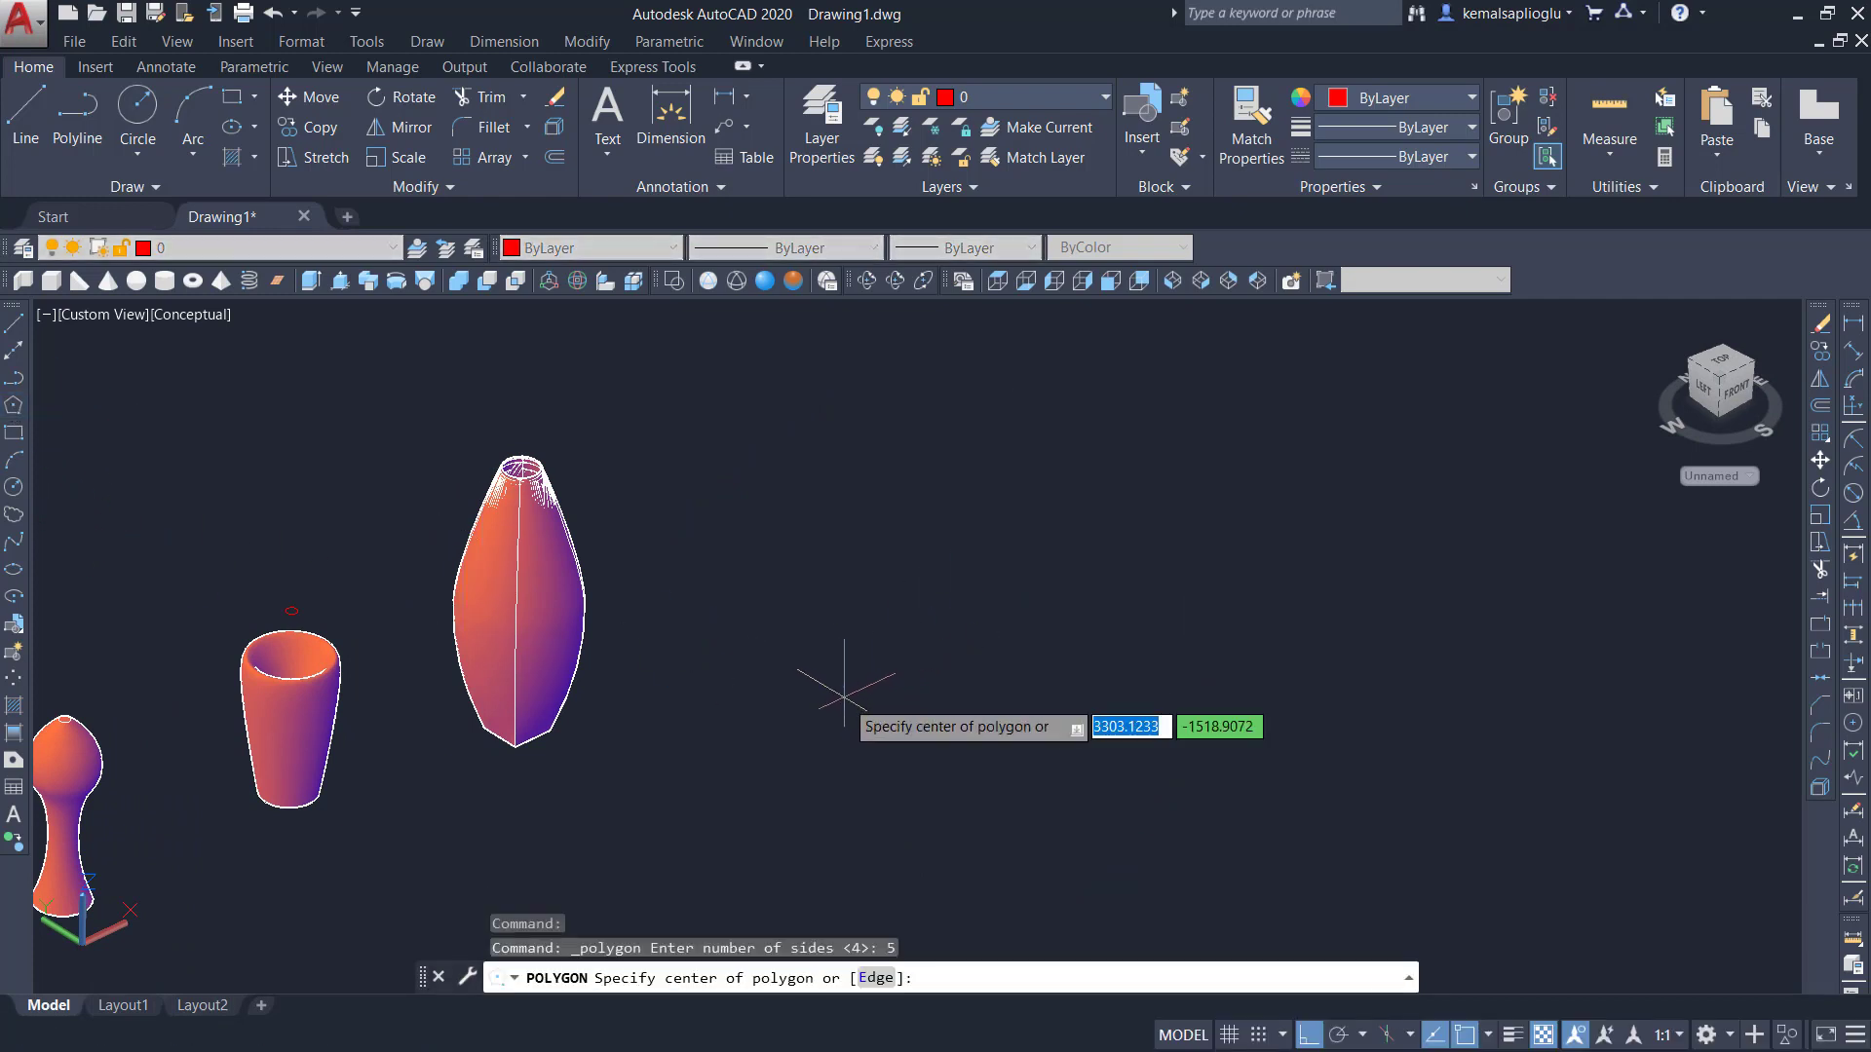
click(849, 713)
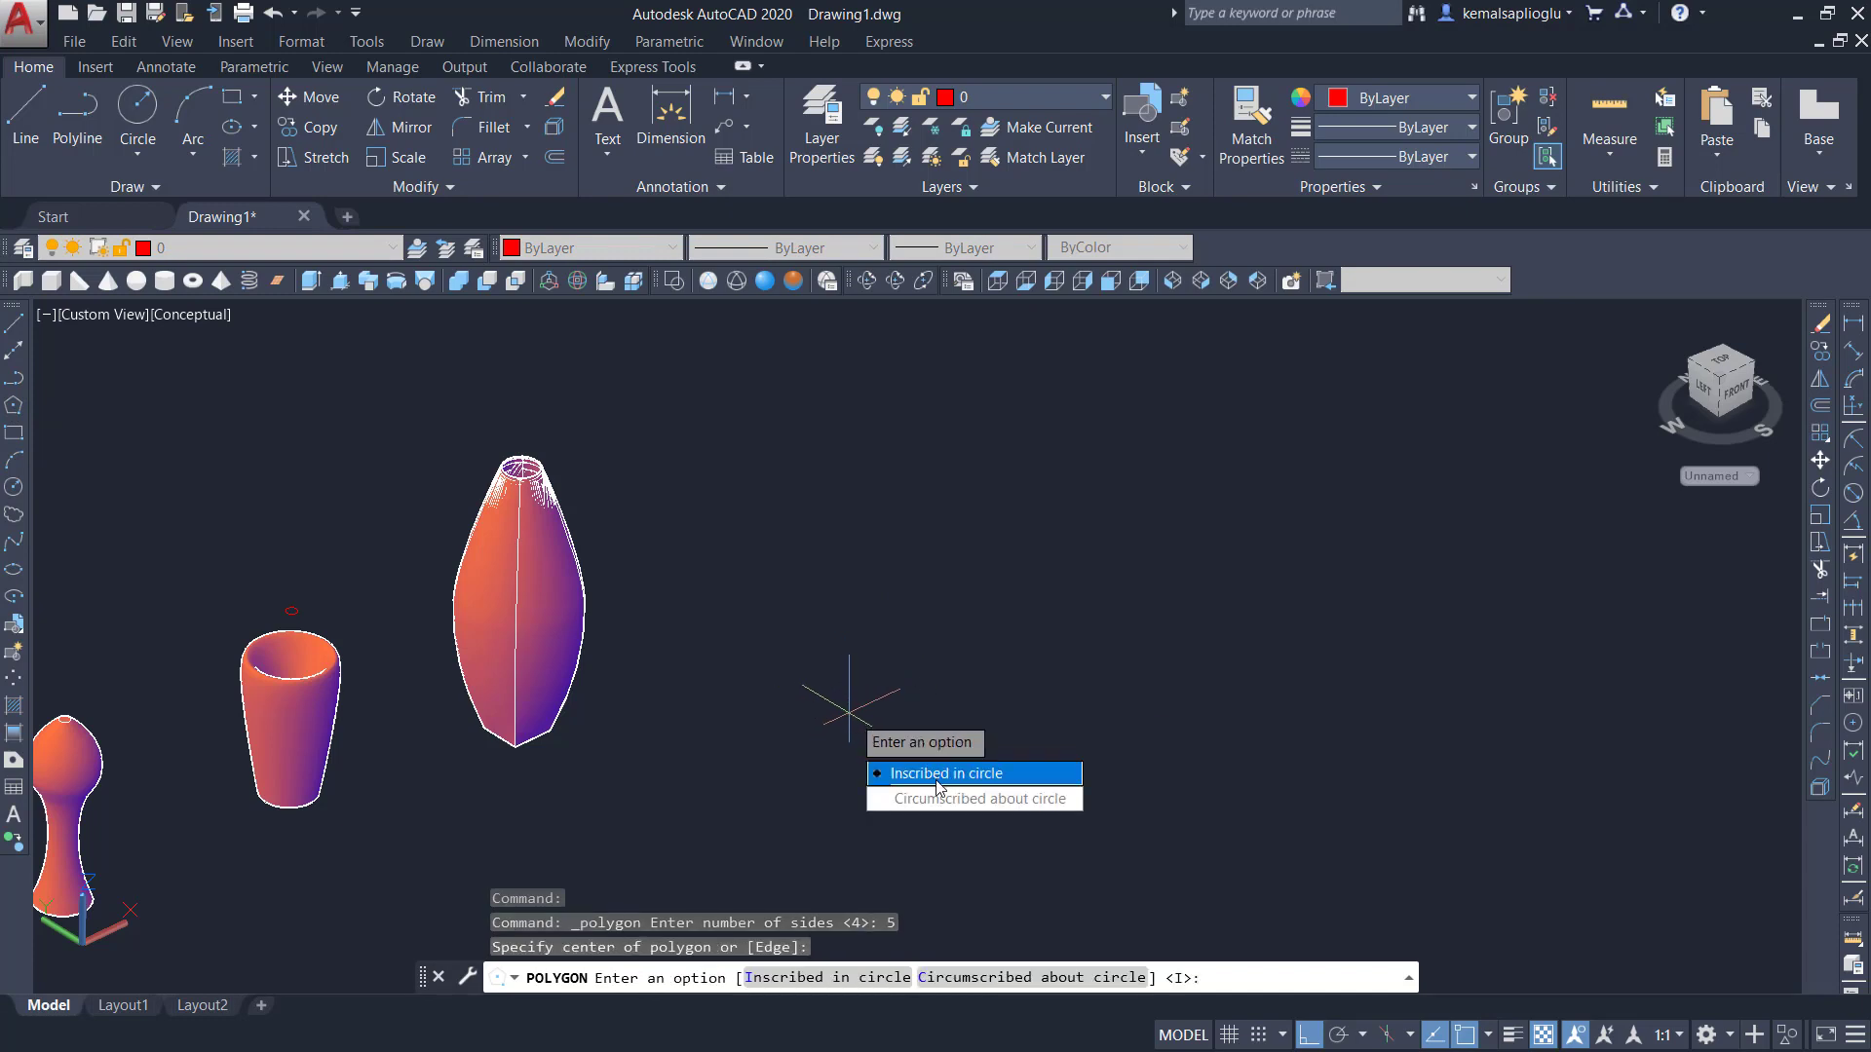
click(937, 783)
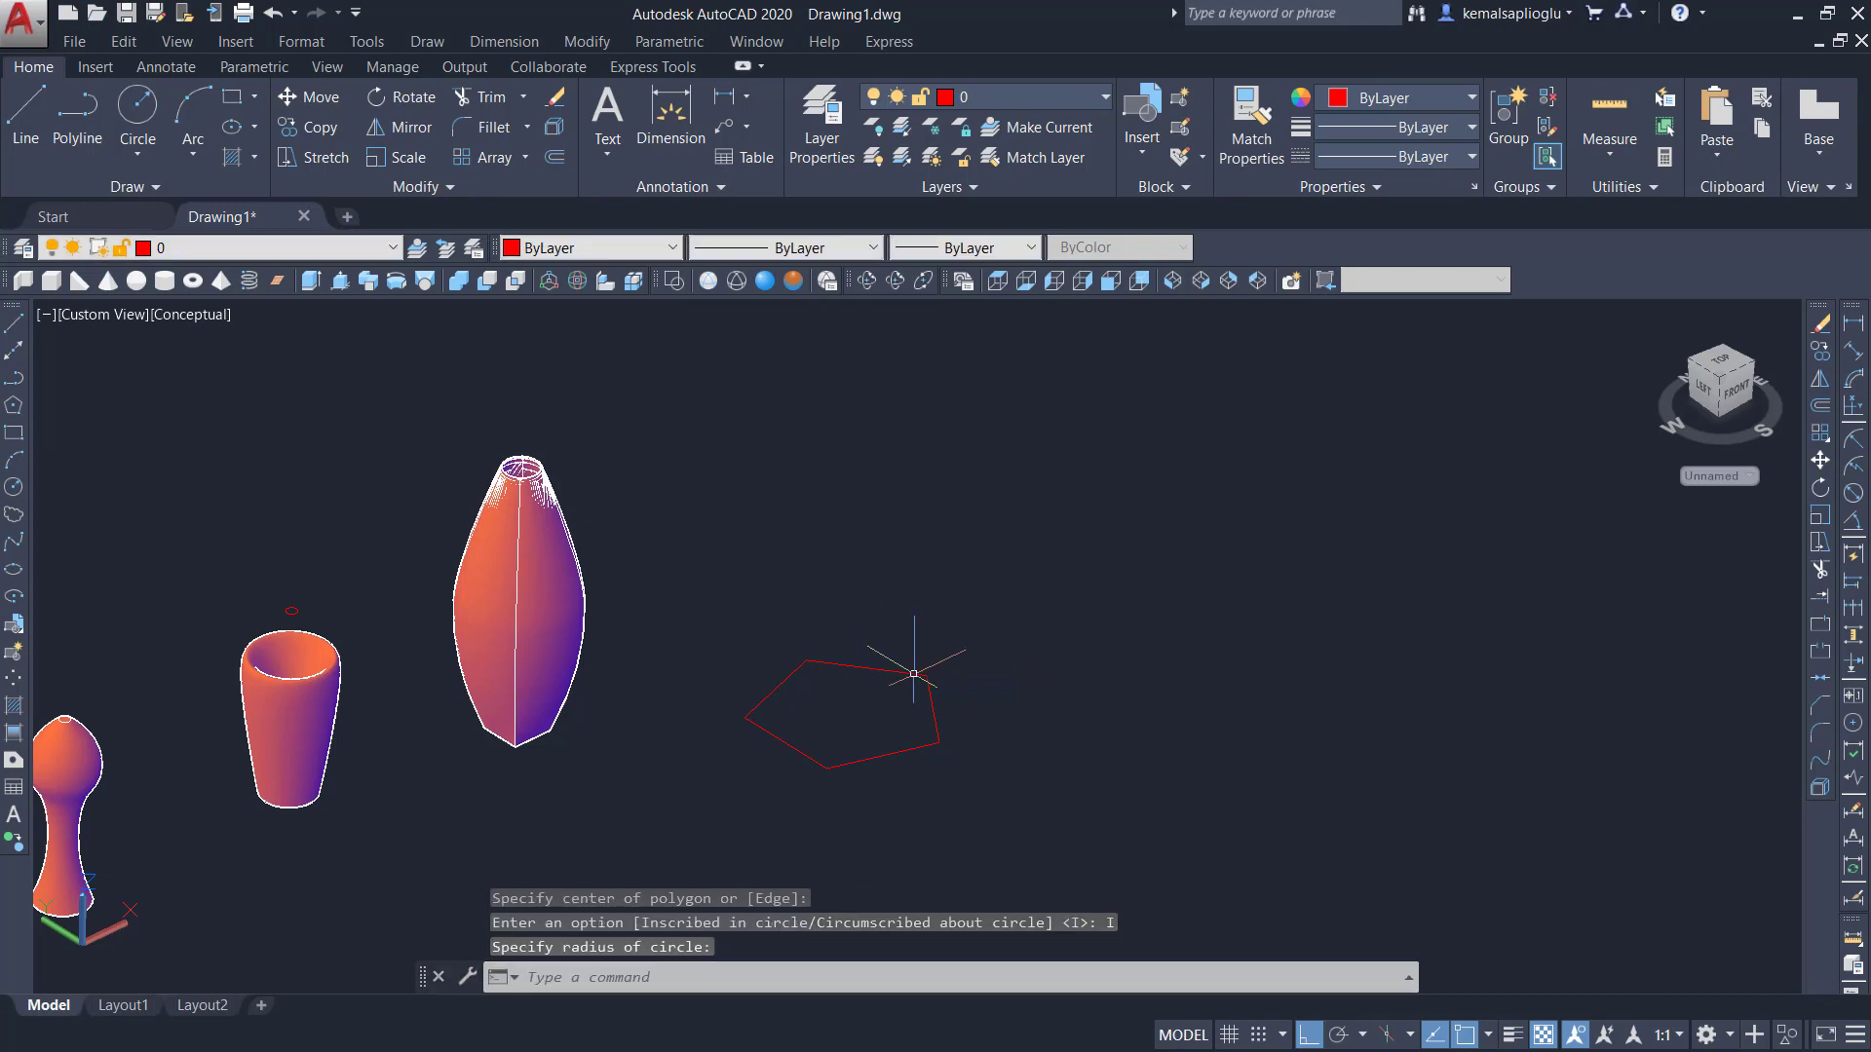
click(930, 672)
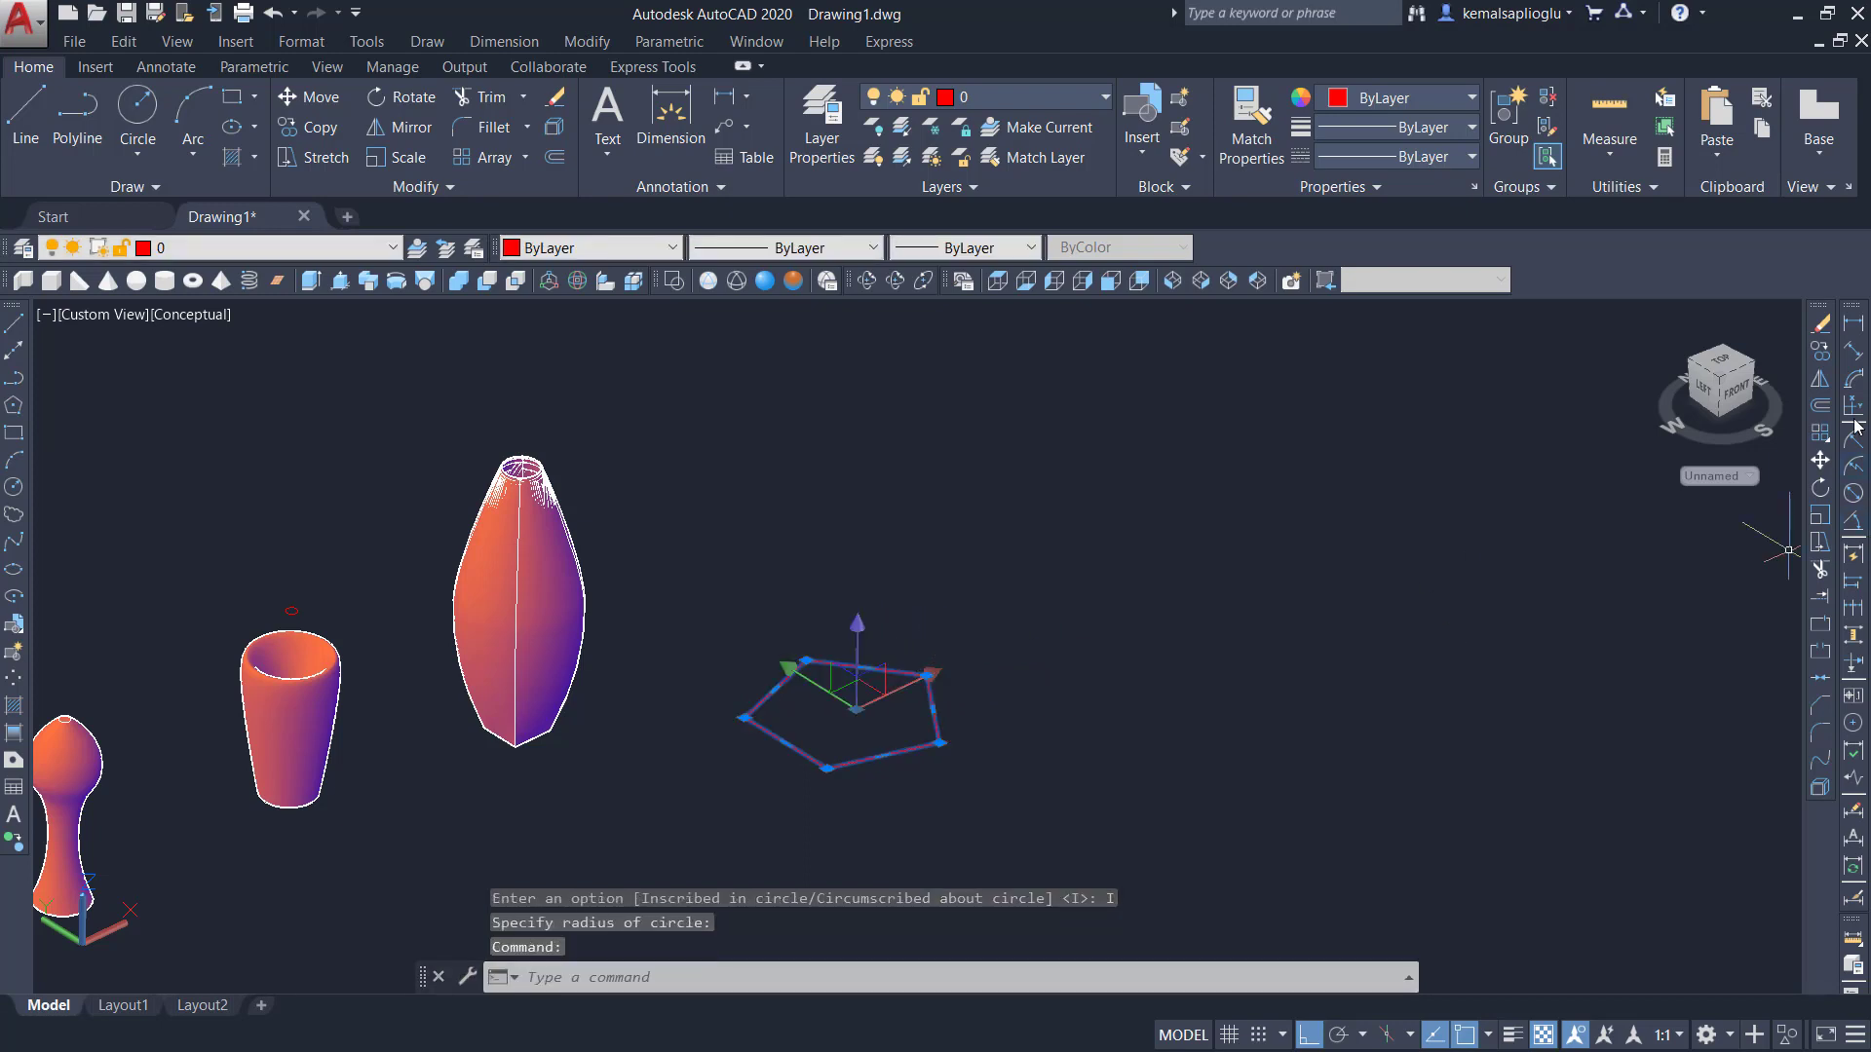
click(1820, 351)
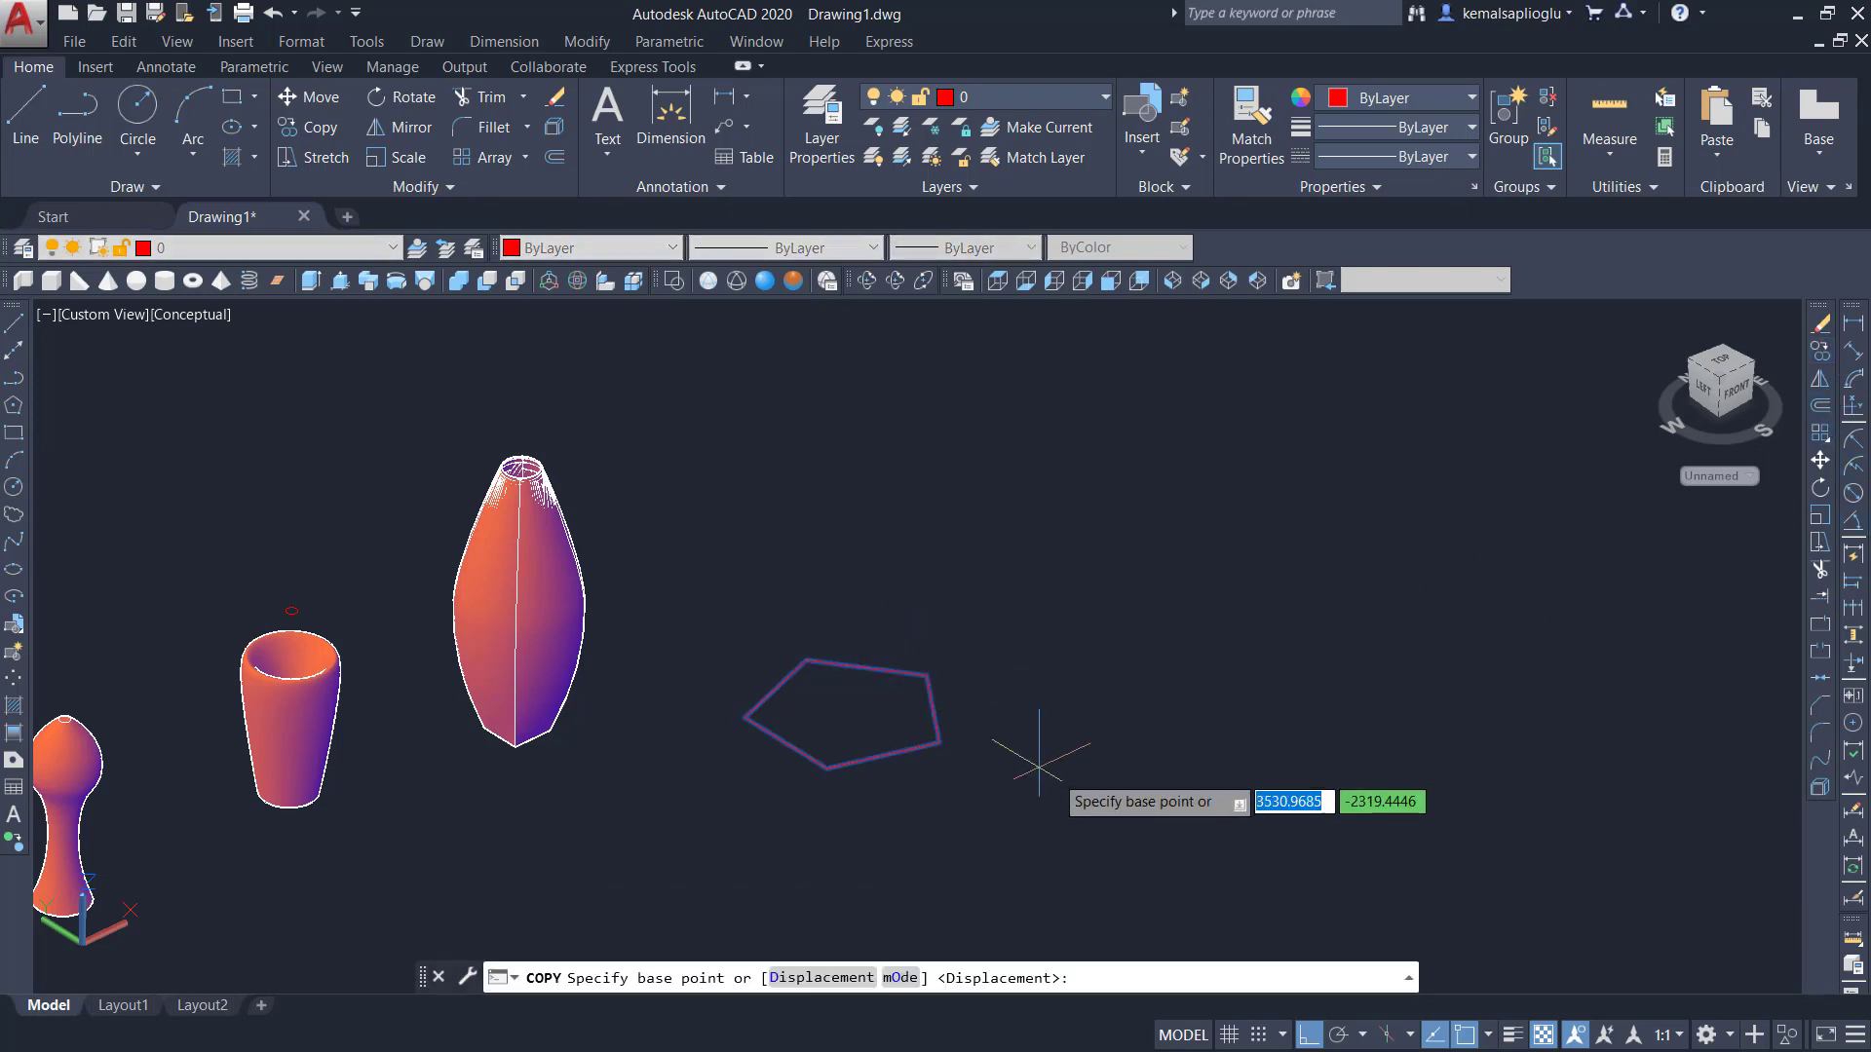
click(1023, 752)
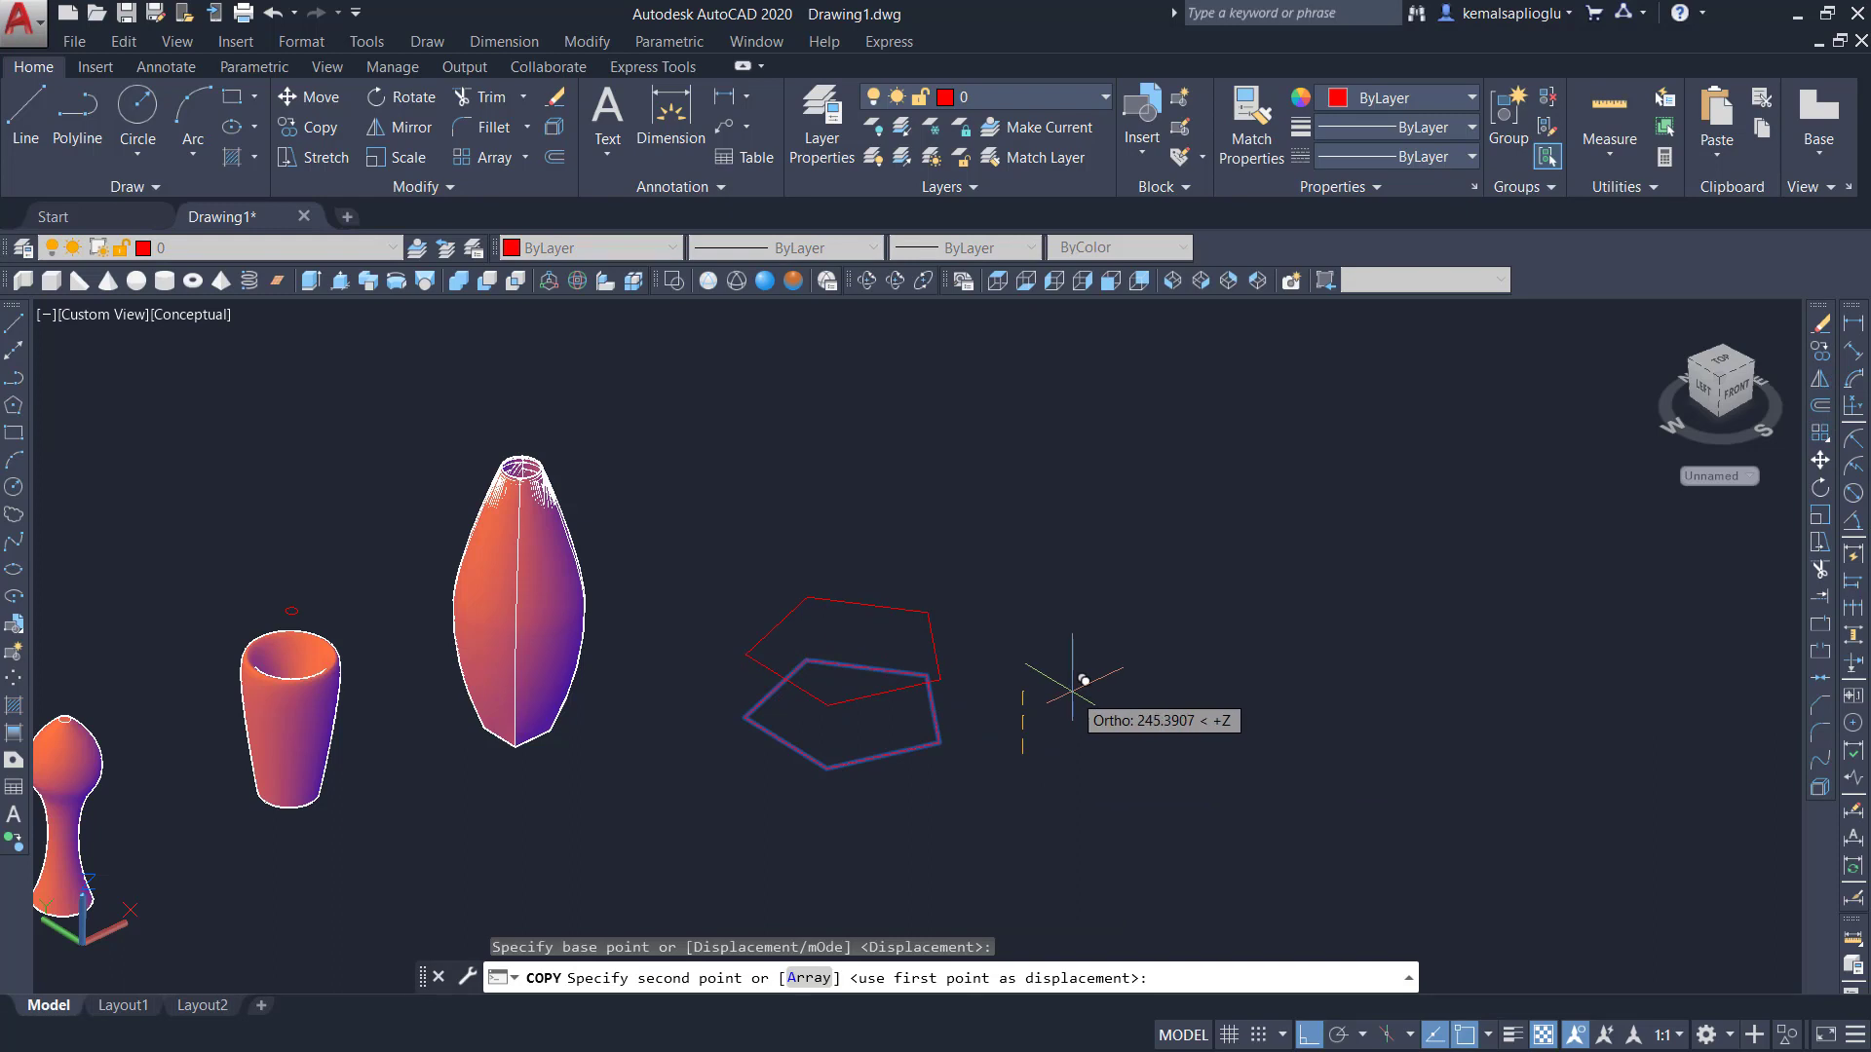
text(100)
key(Tab)
text(100)
key(Tab)
text(1)
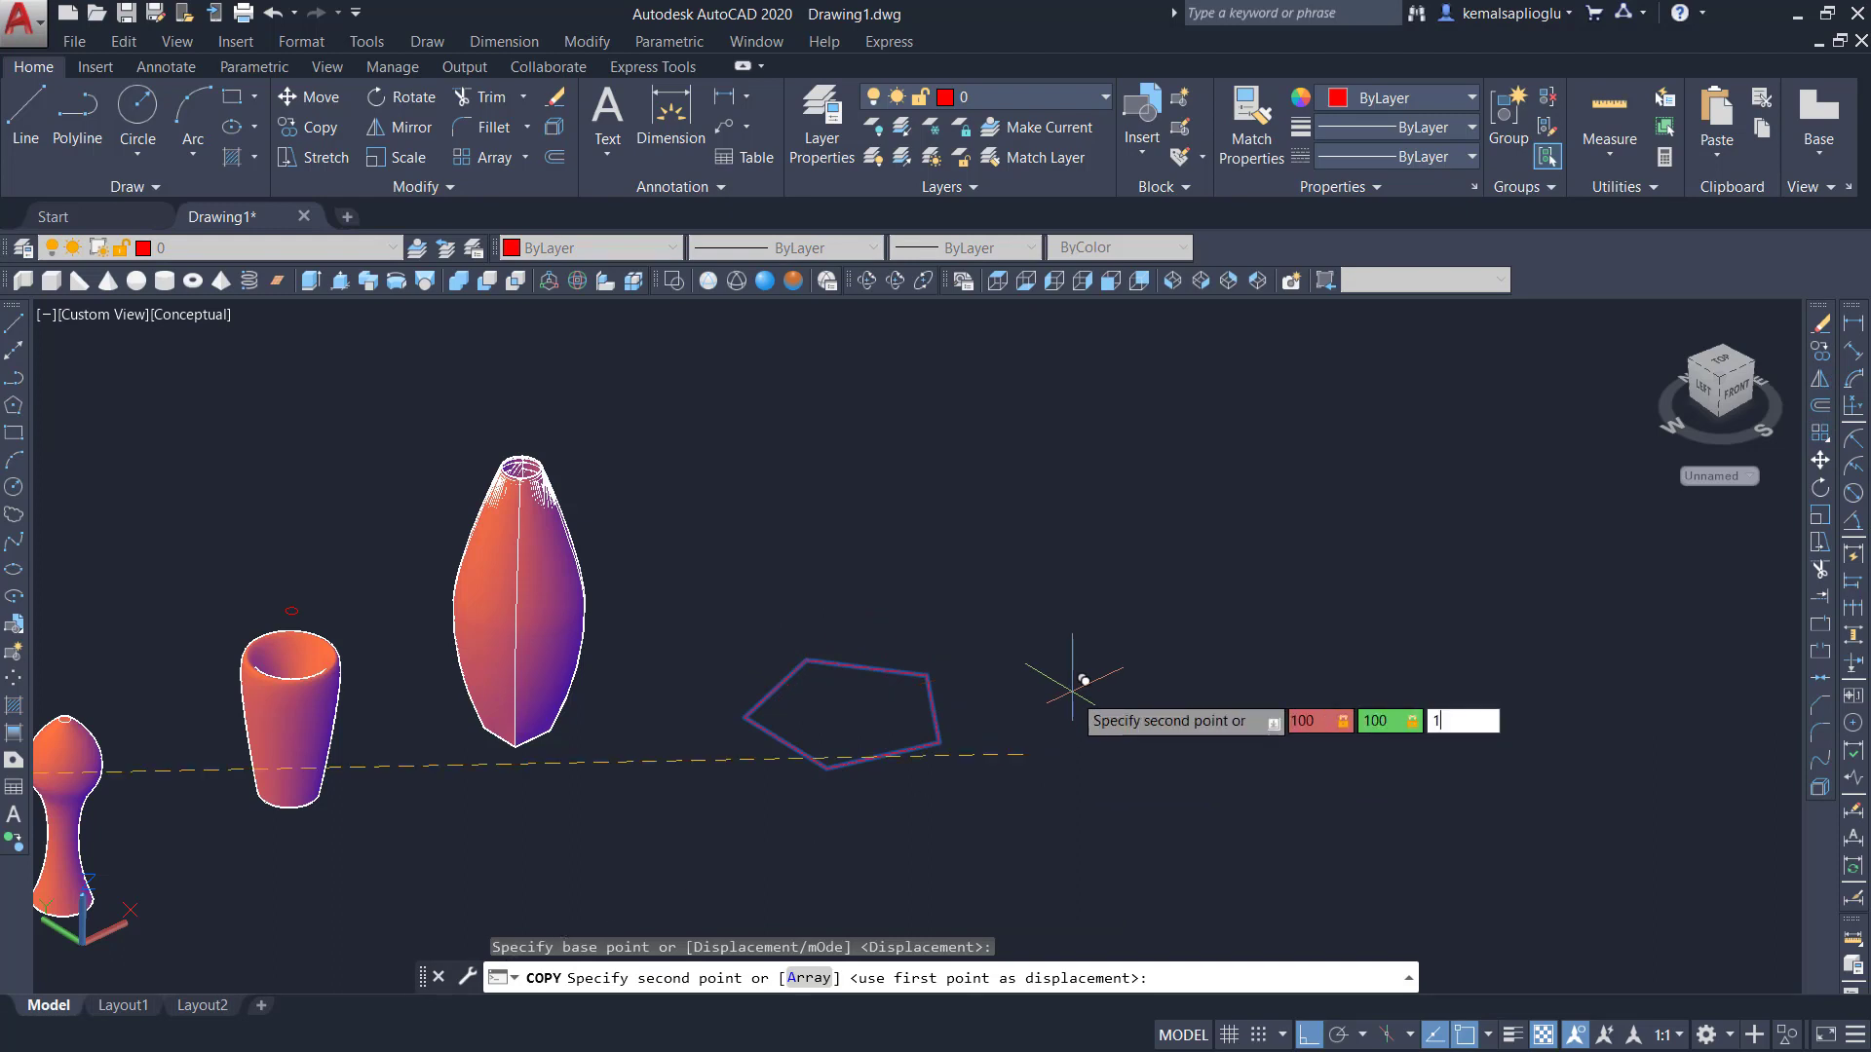
key(Return)
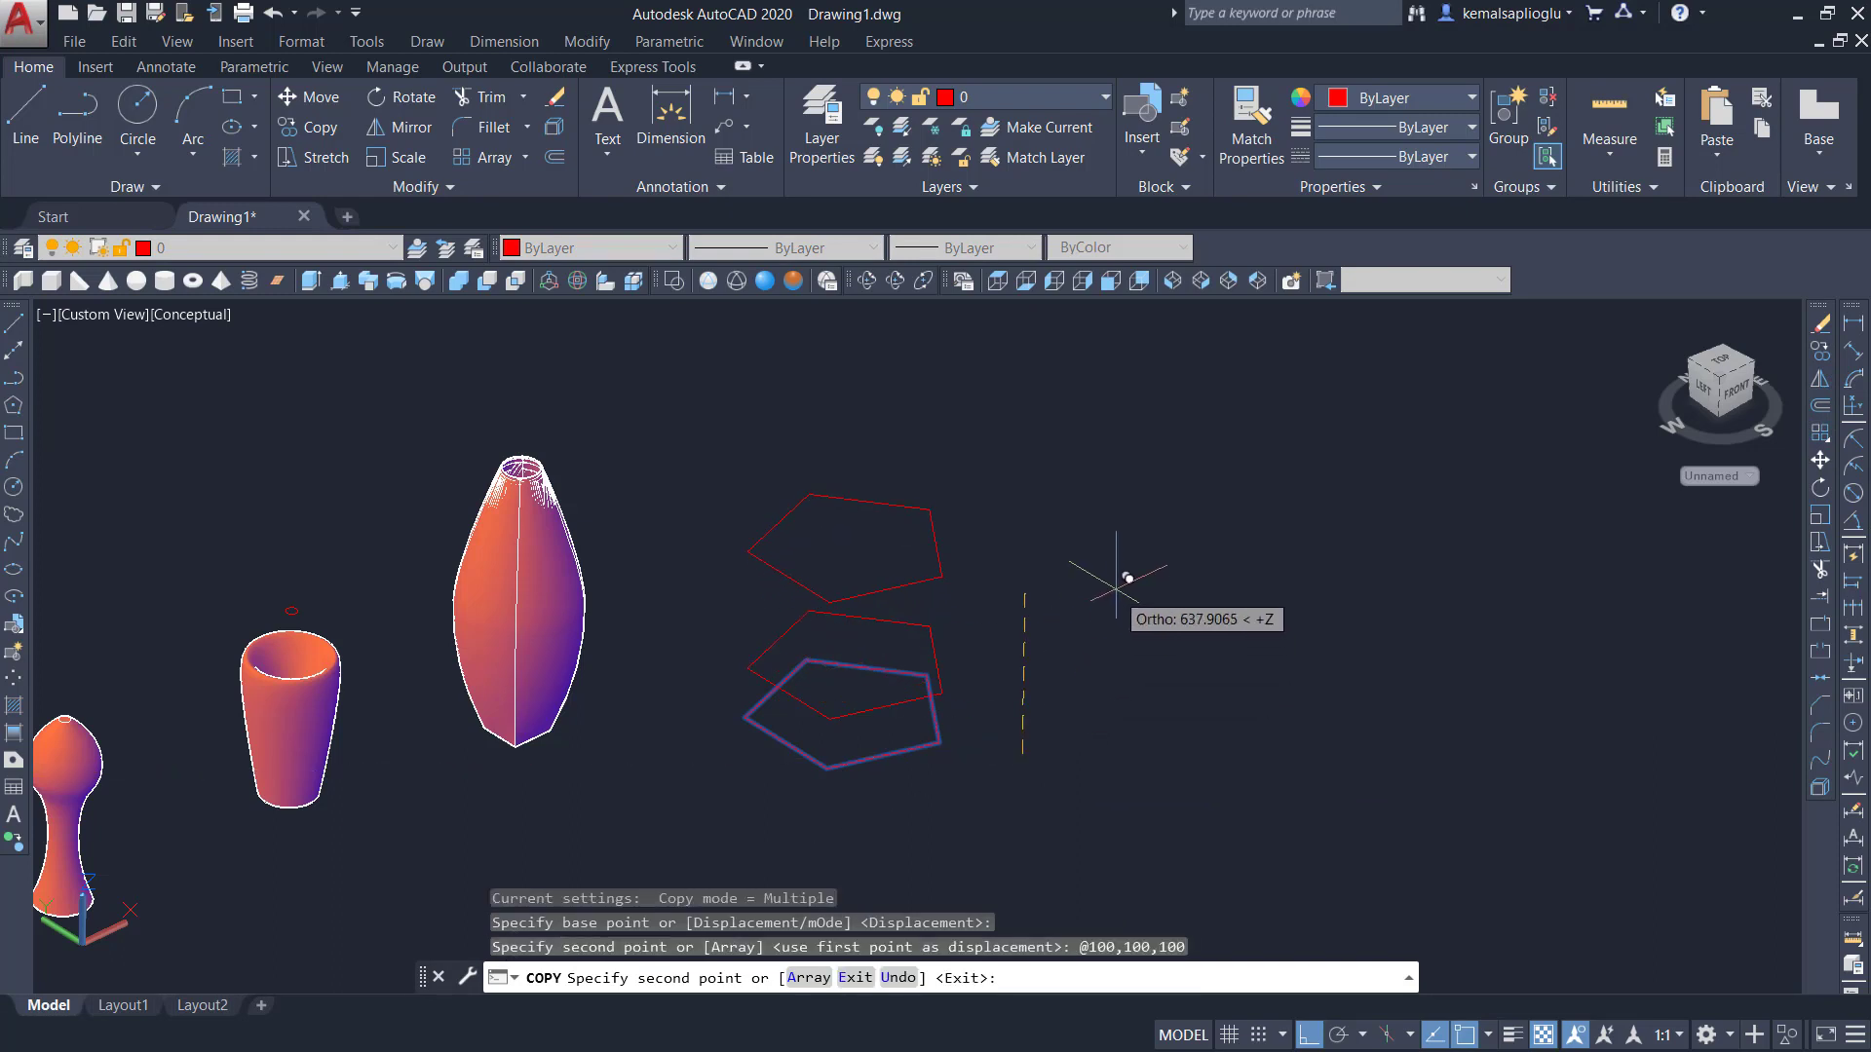
text(200)
key(Tab)
text(200)
key(Tab)
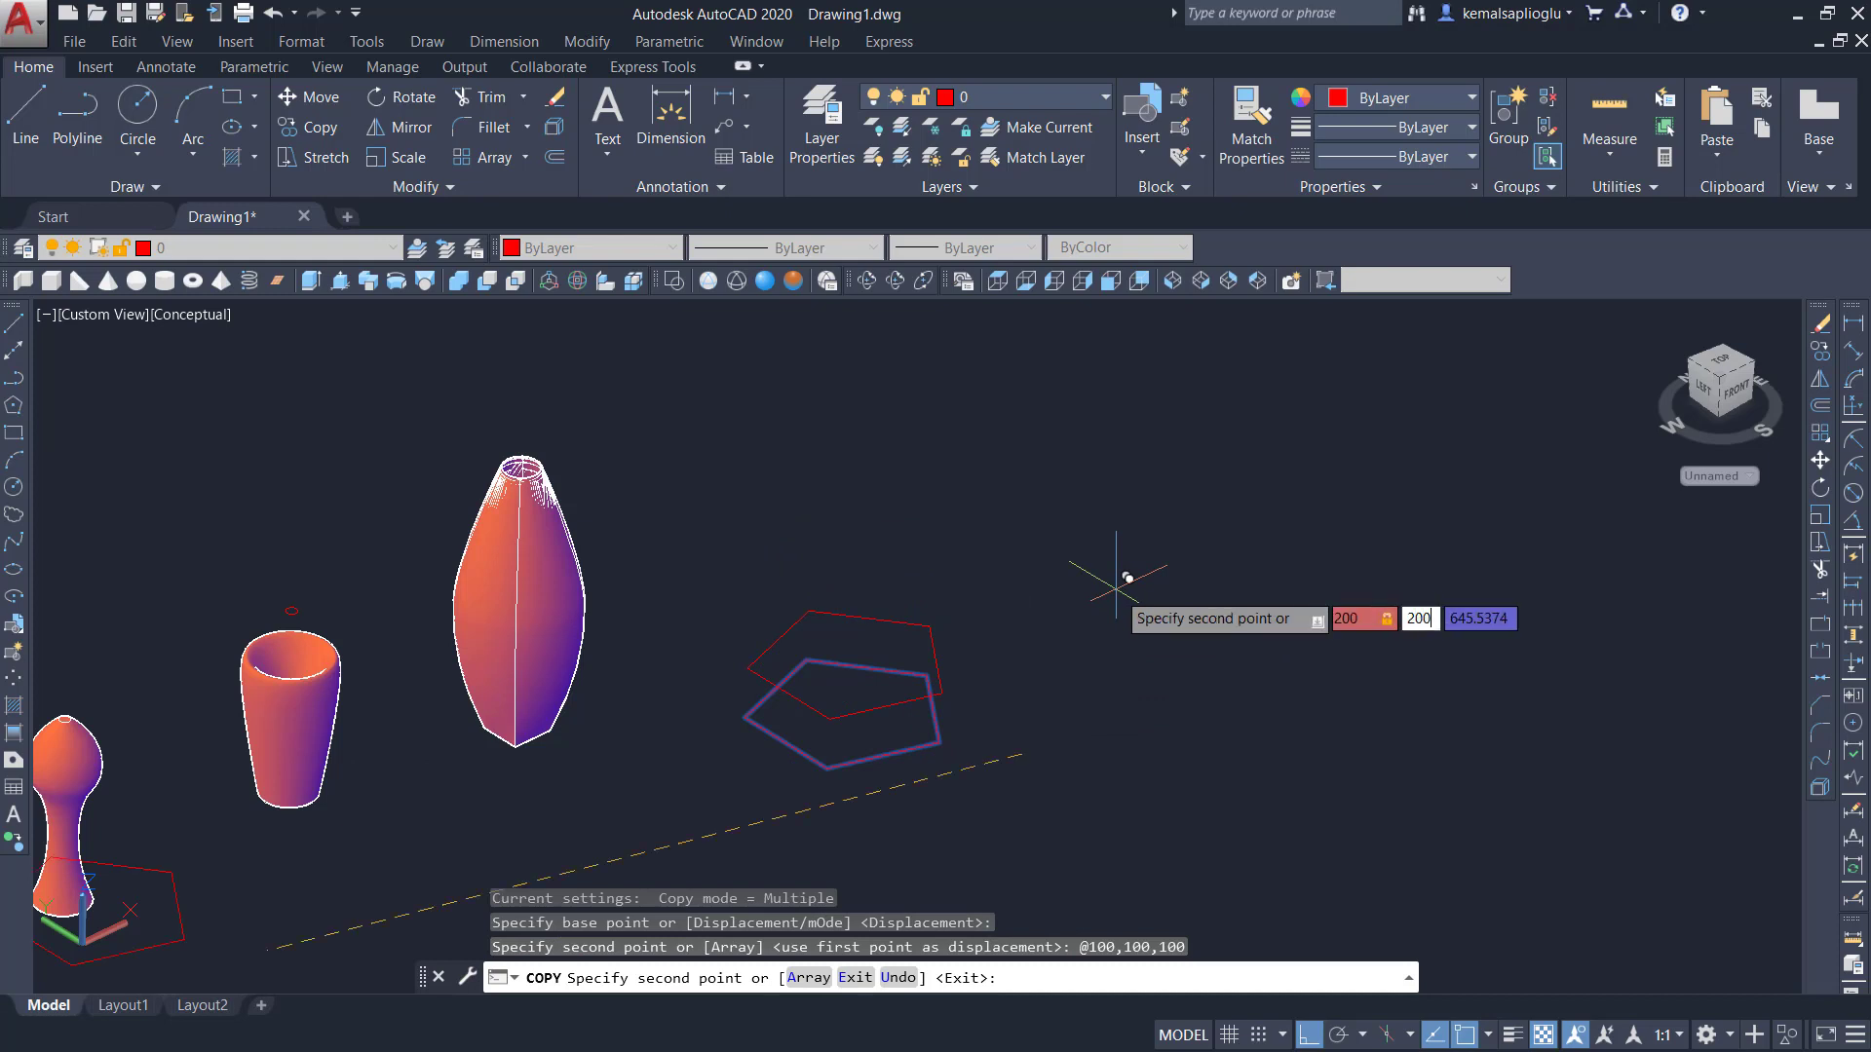
text(200)
key(Return)
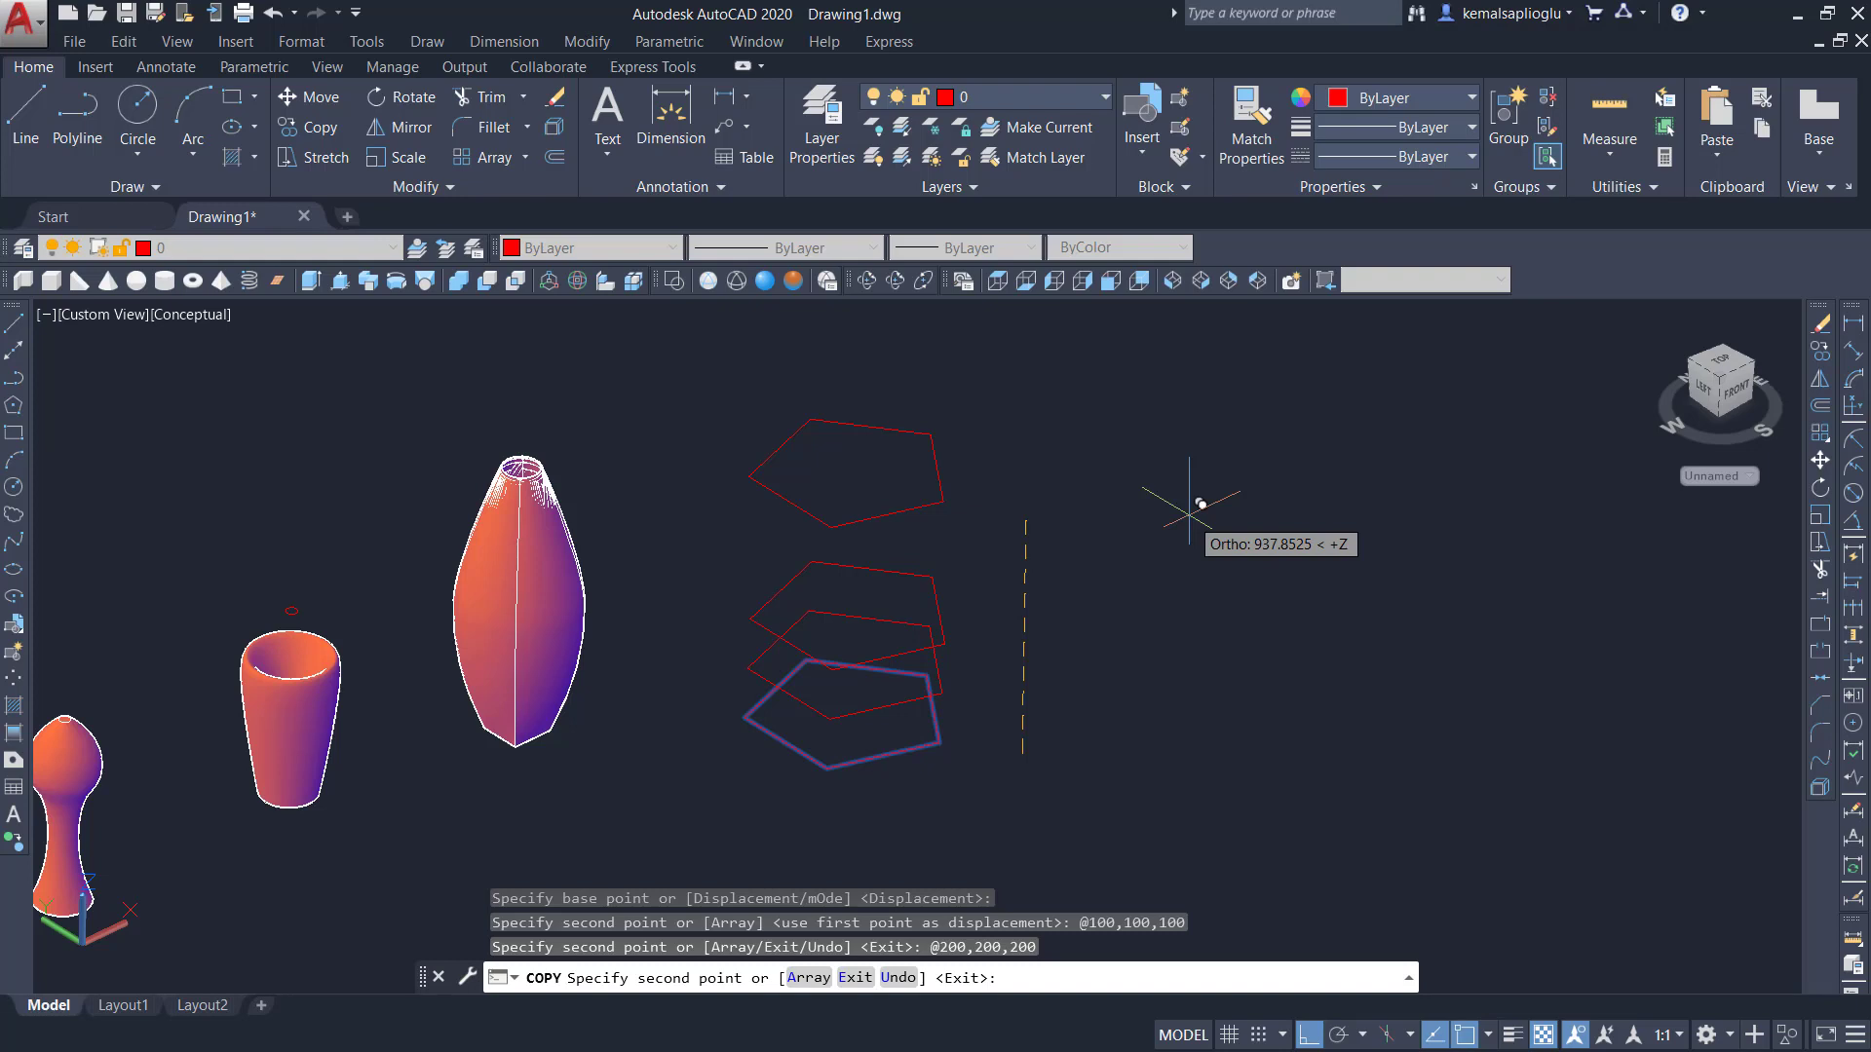
text(0)
key(Tab)
text(0)
key(Tab)
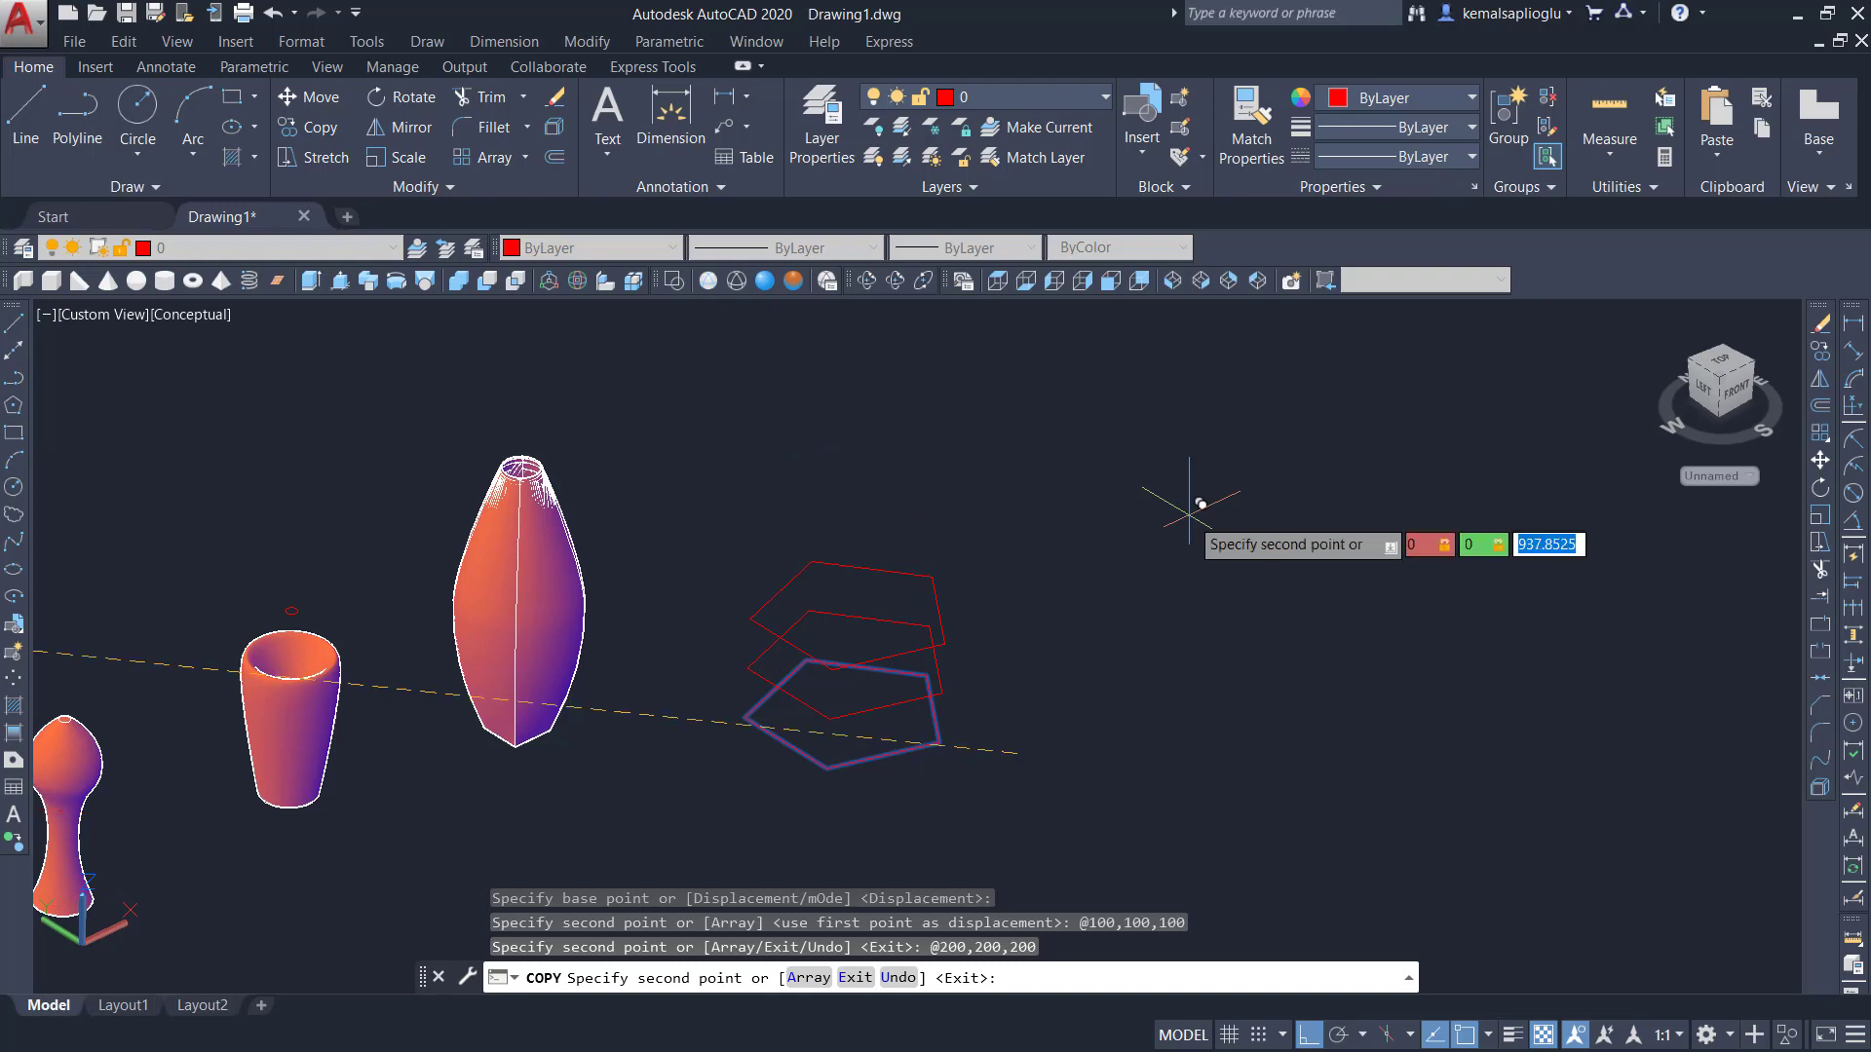
text(500)
key(Return)
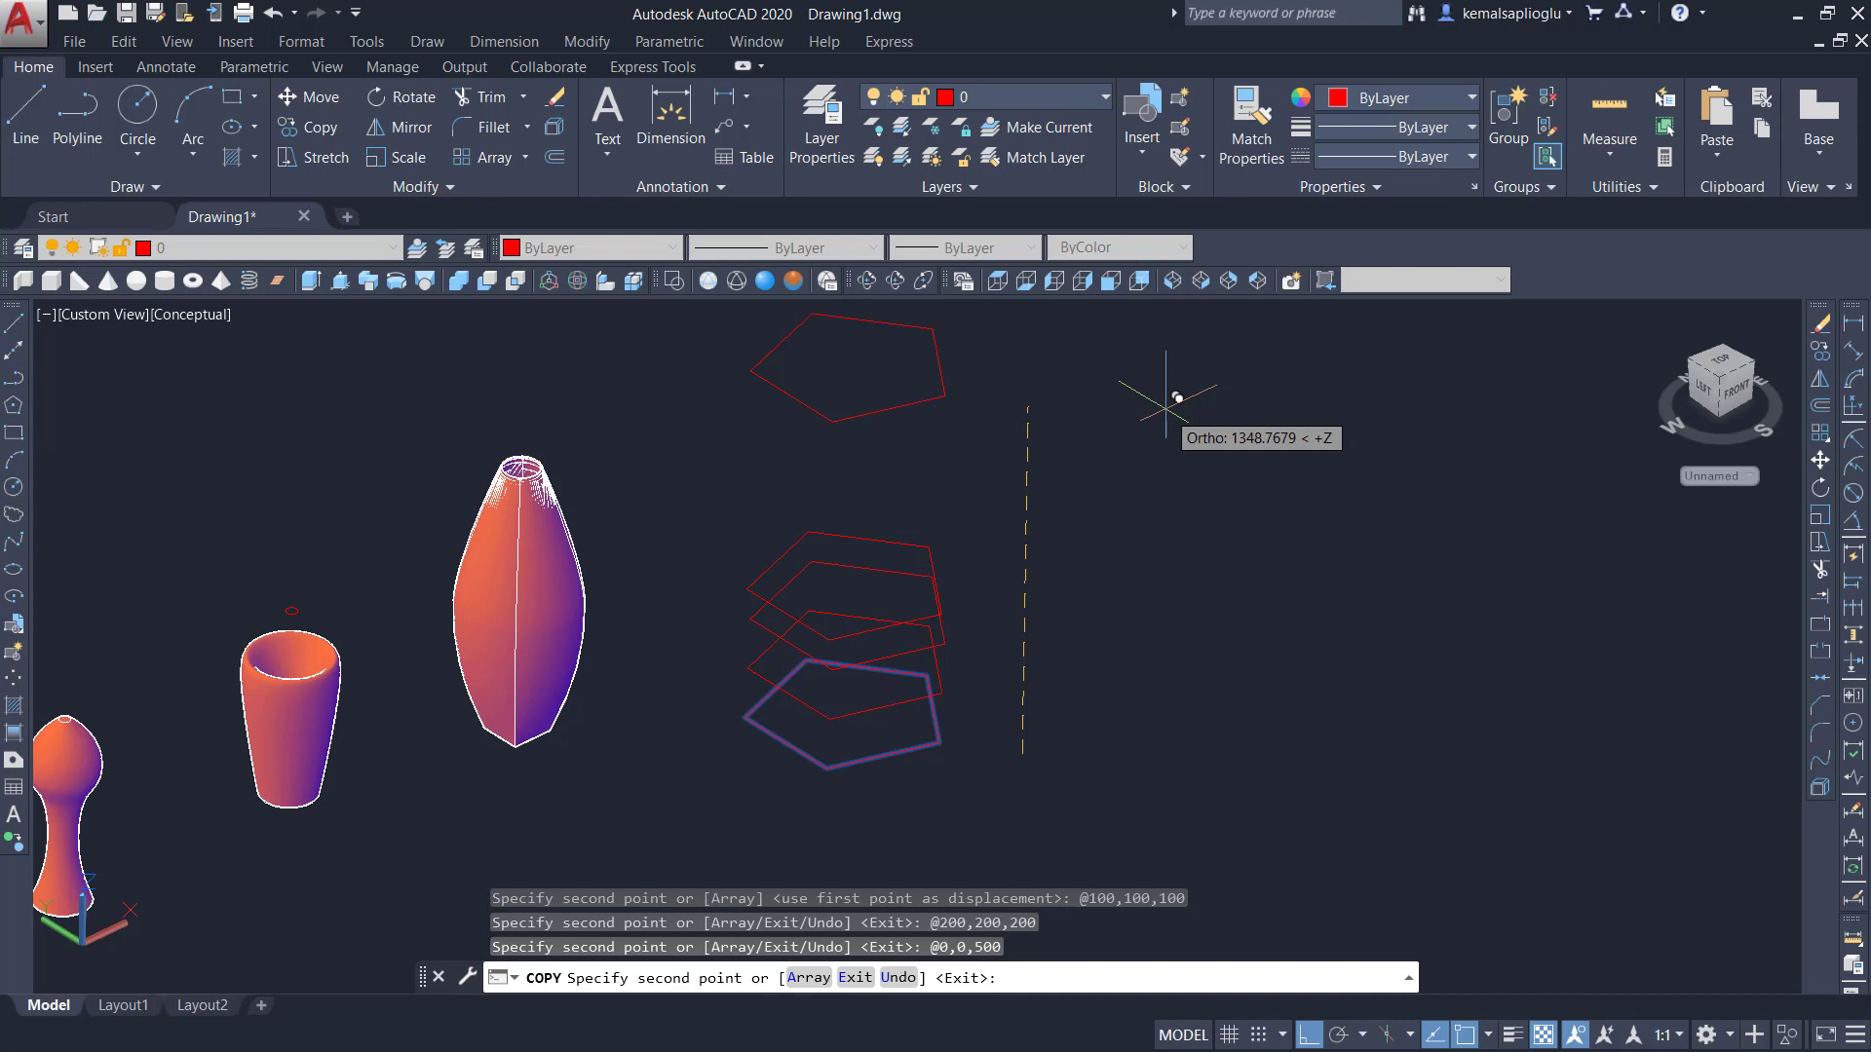
text(500)
key(Tab)
text(500)
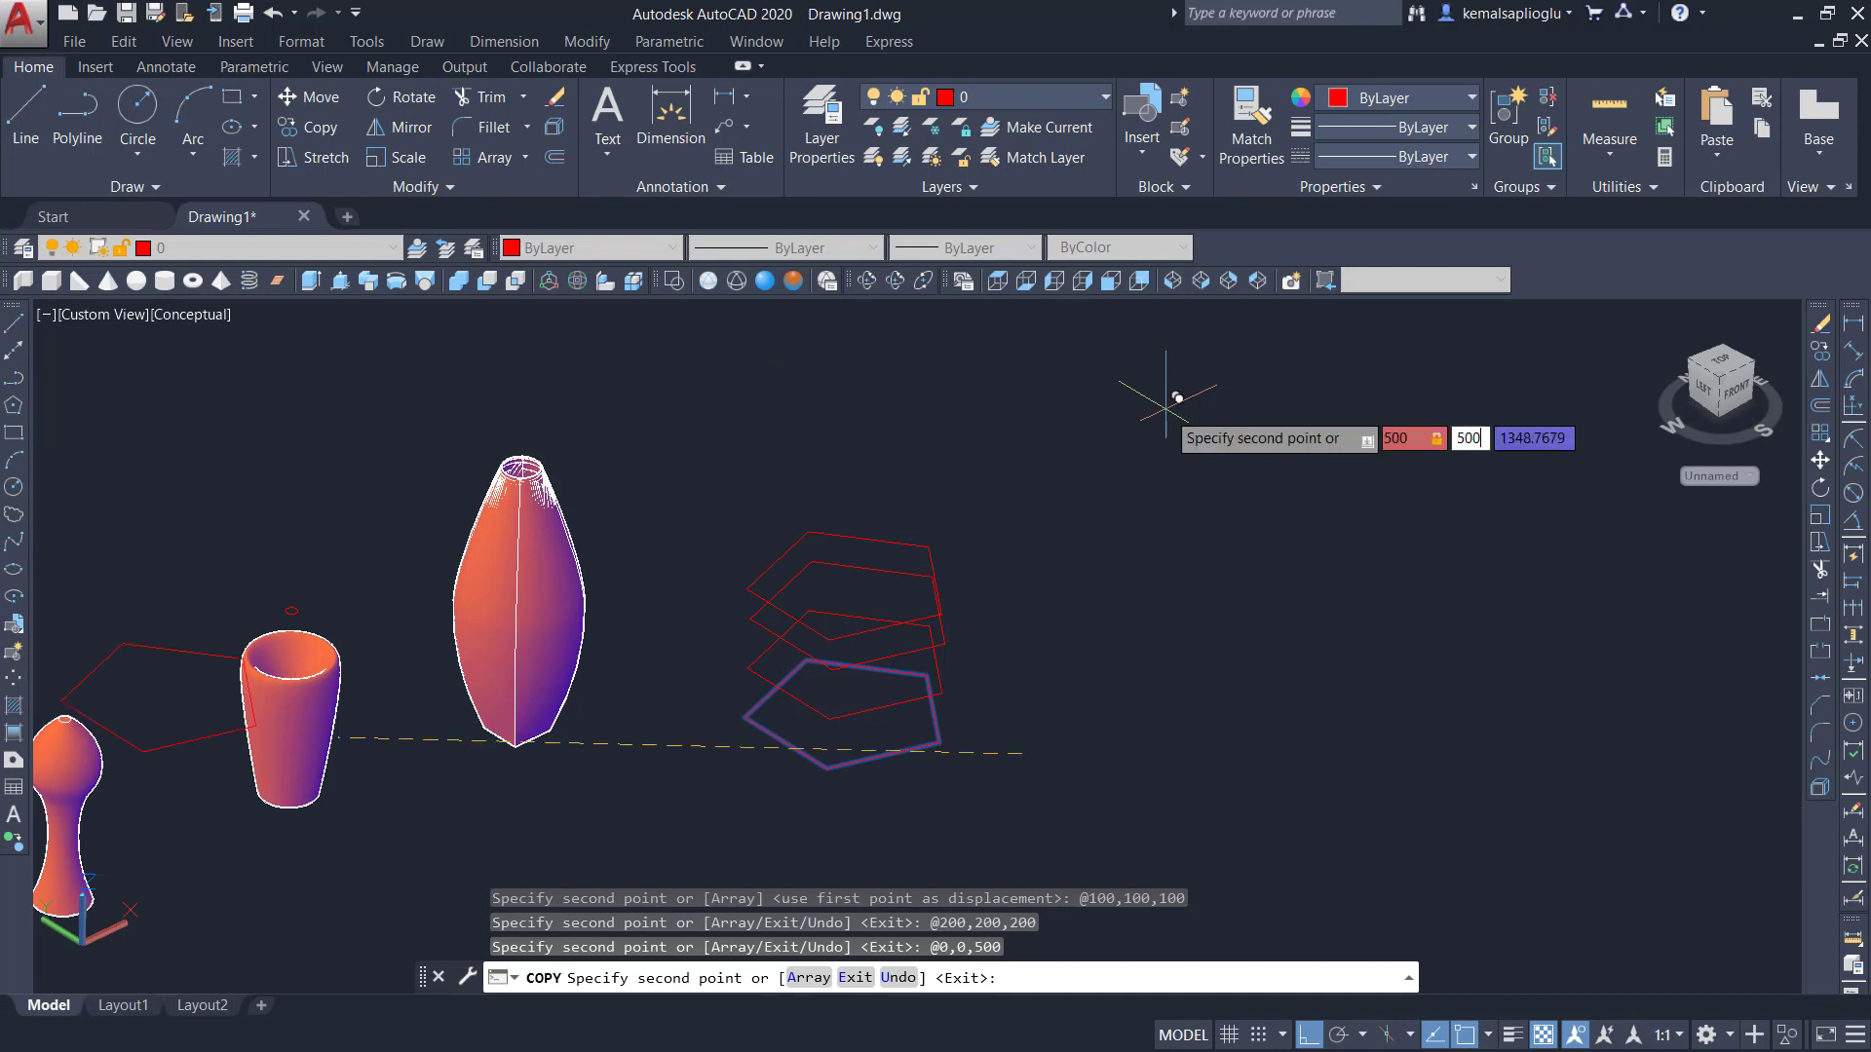
key(Tab)
text(100)
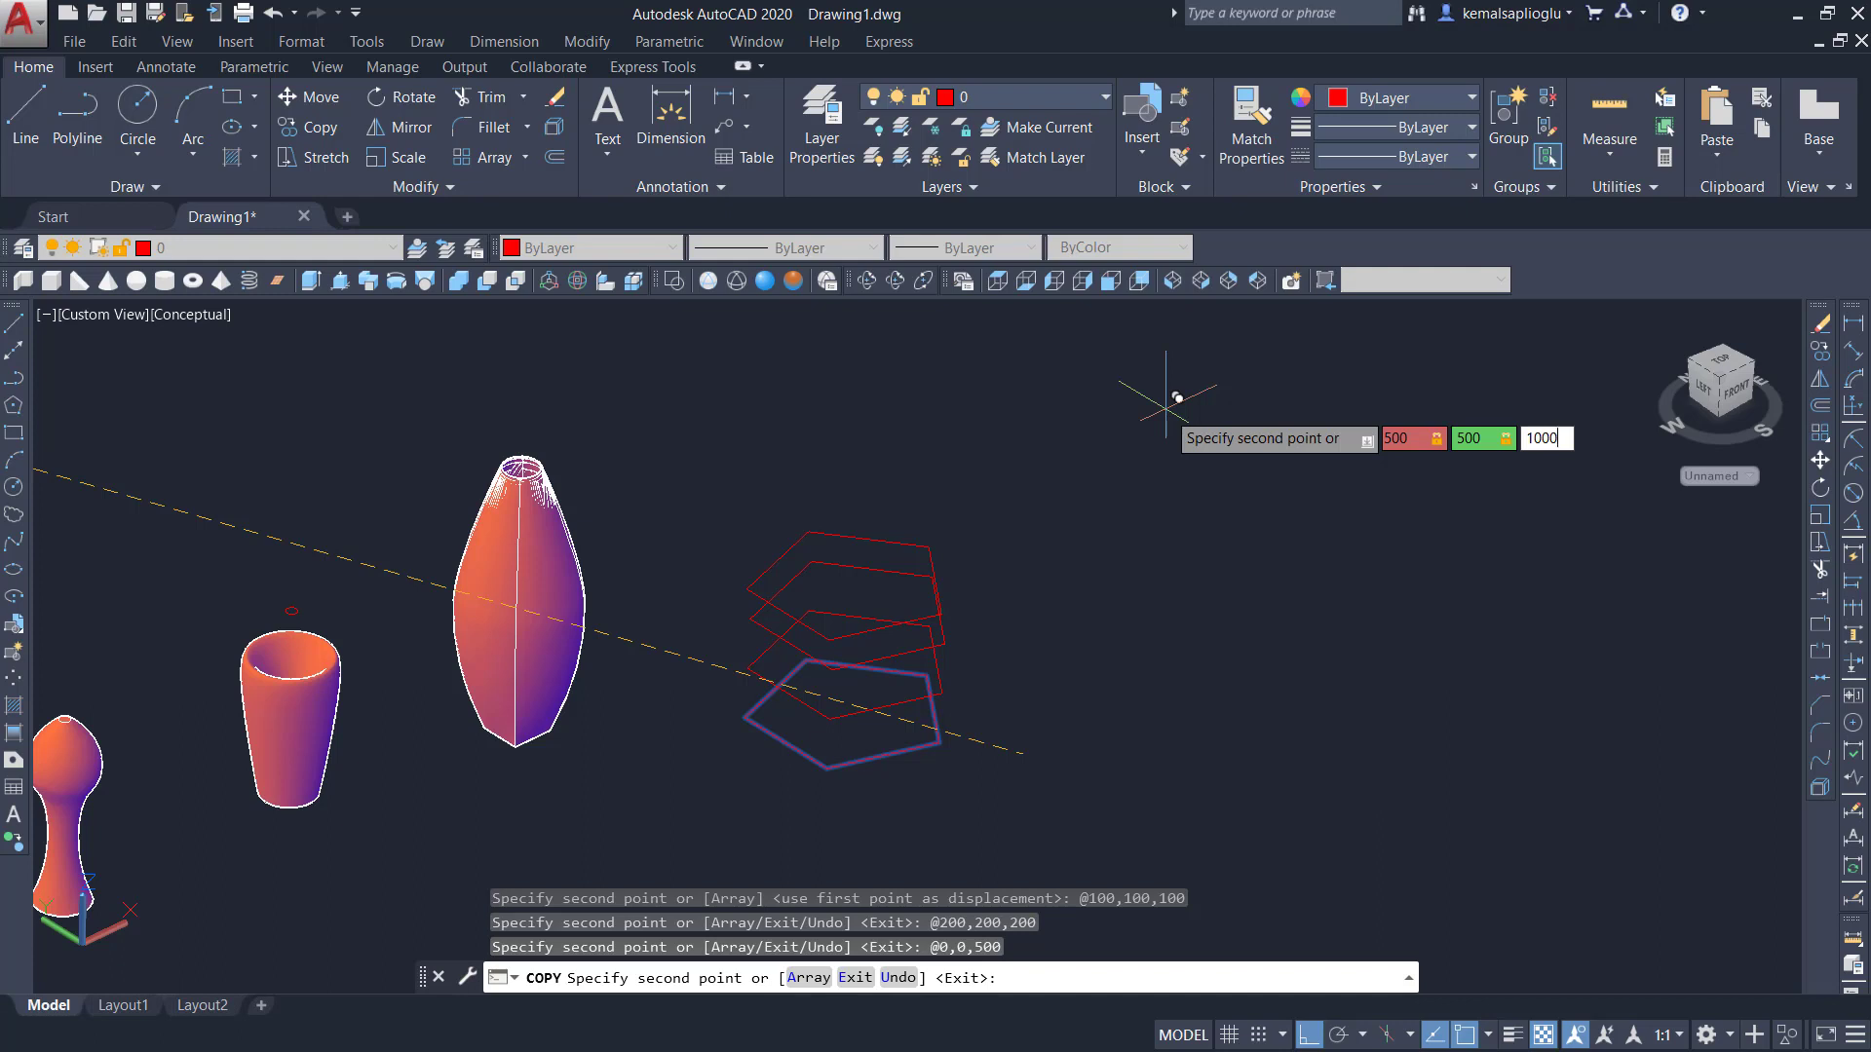
key(Return)
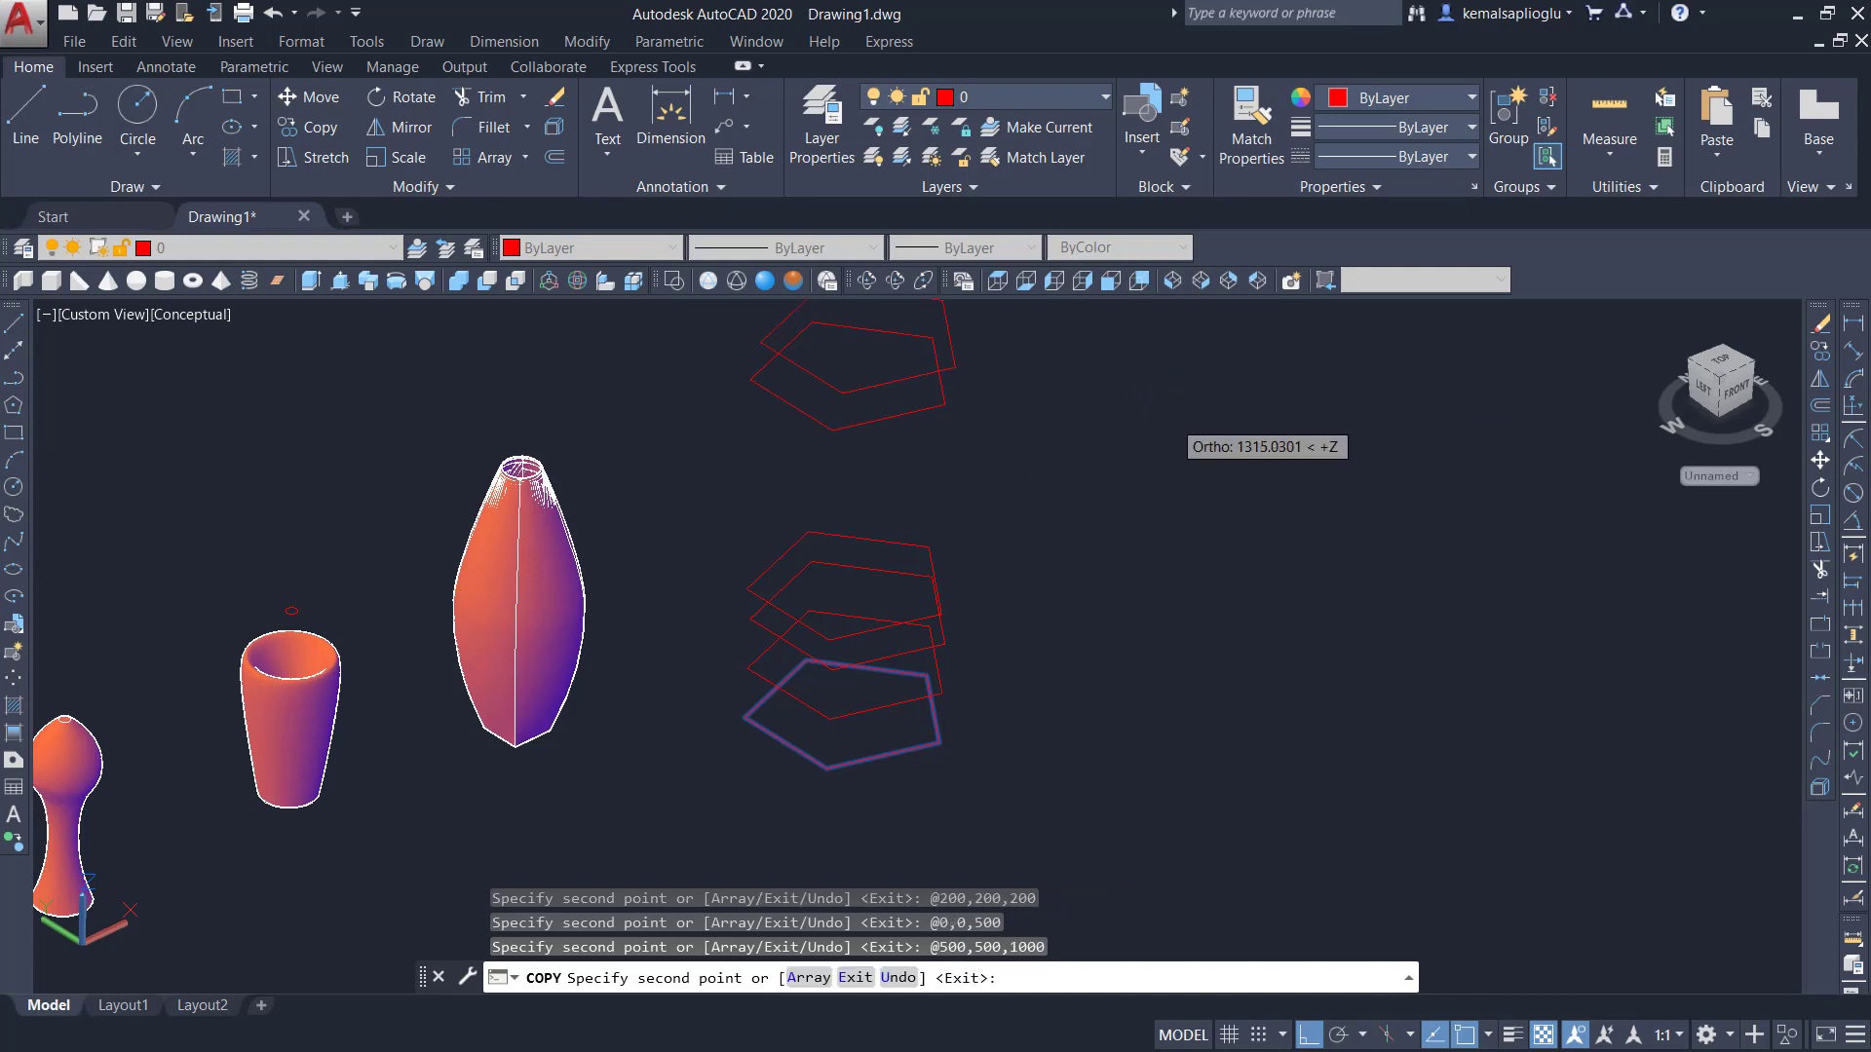
key(Escape)
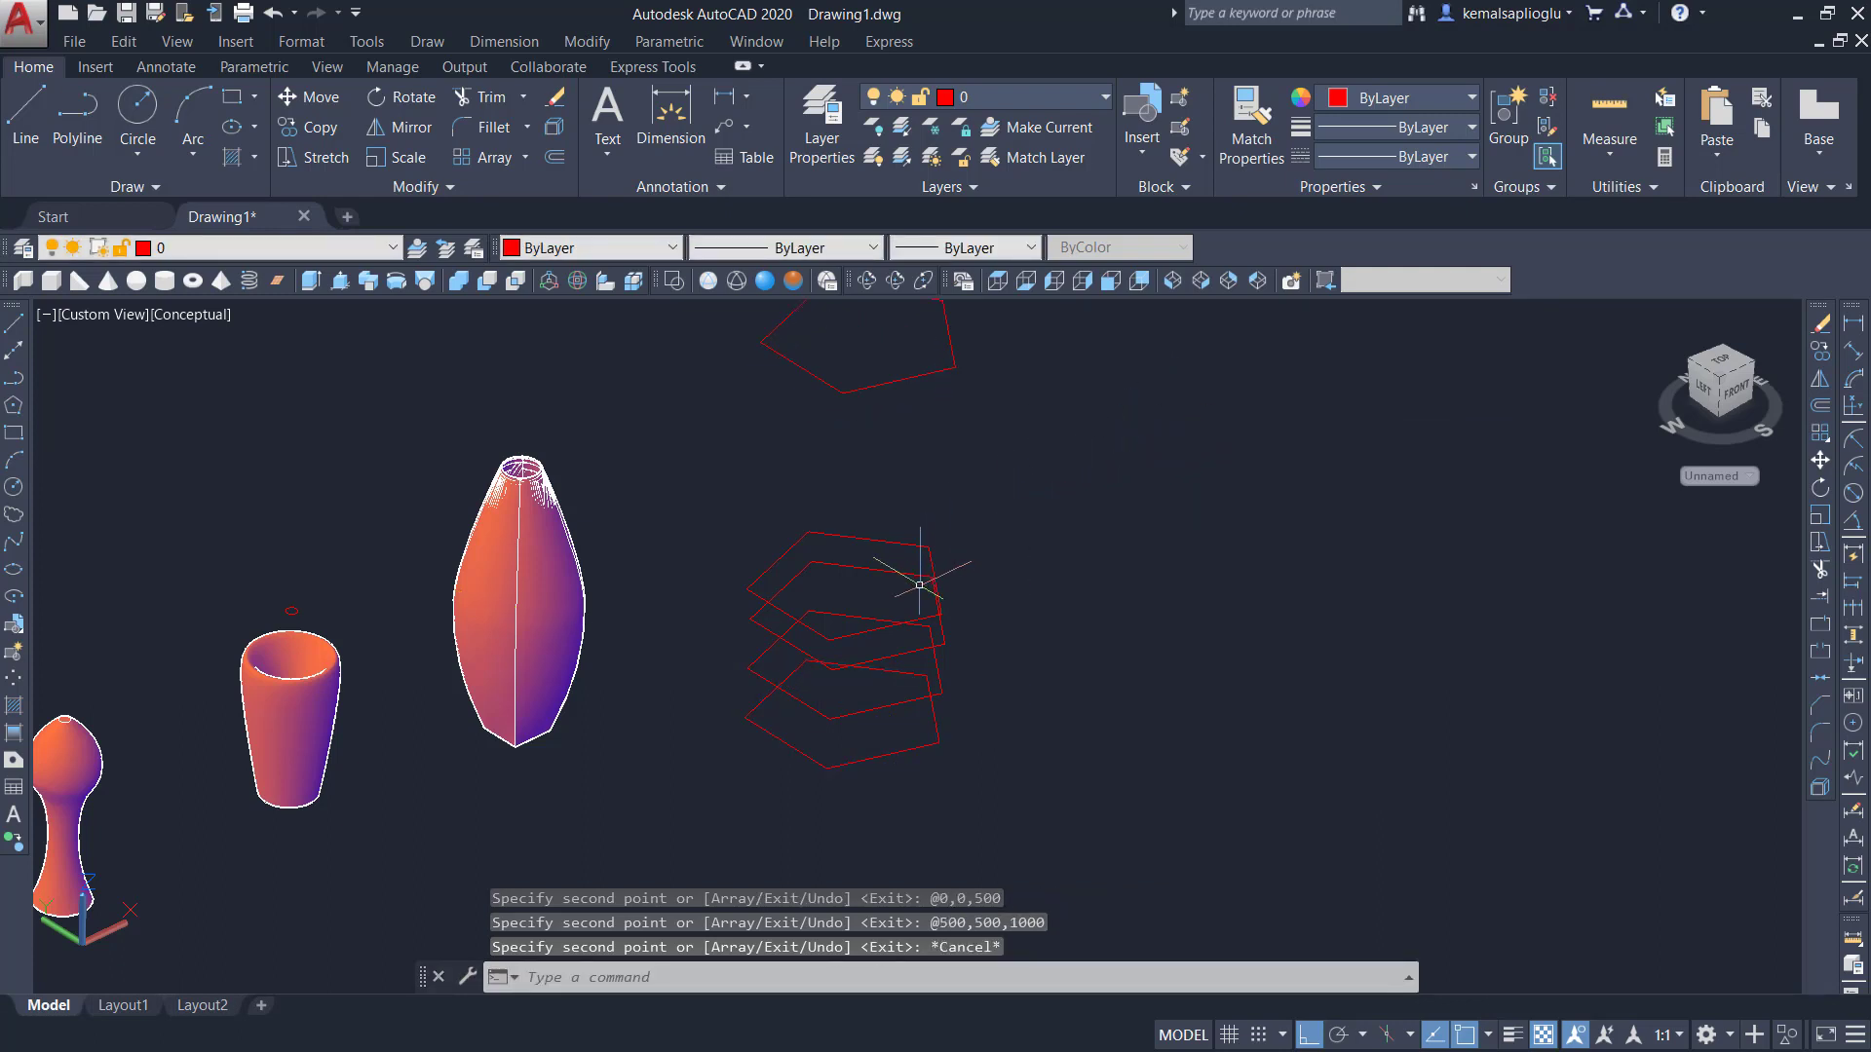
click(421, 285)
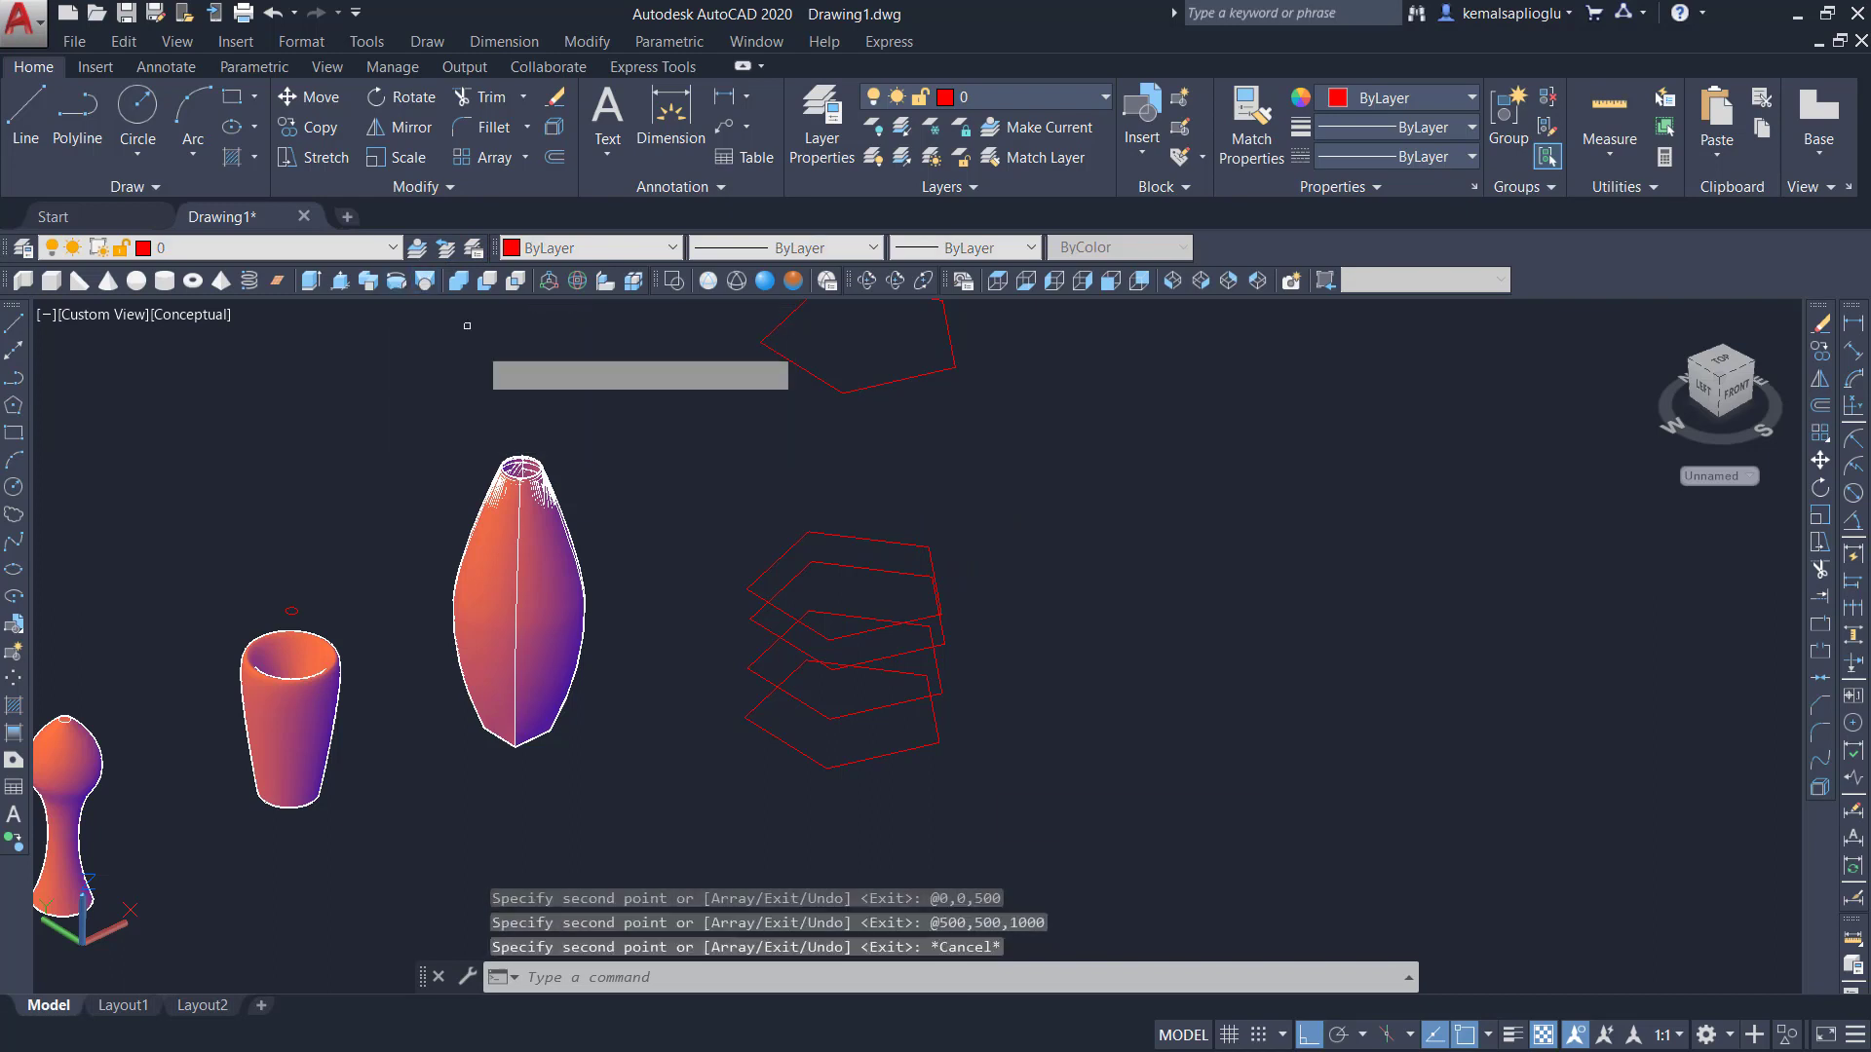
click(952, 716)
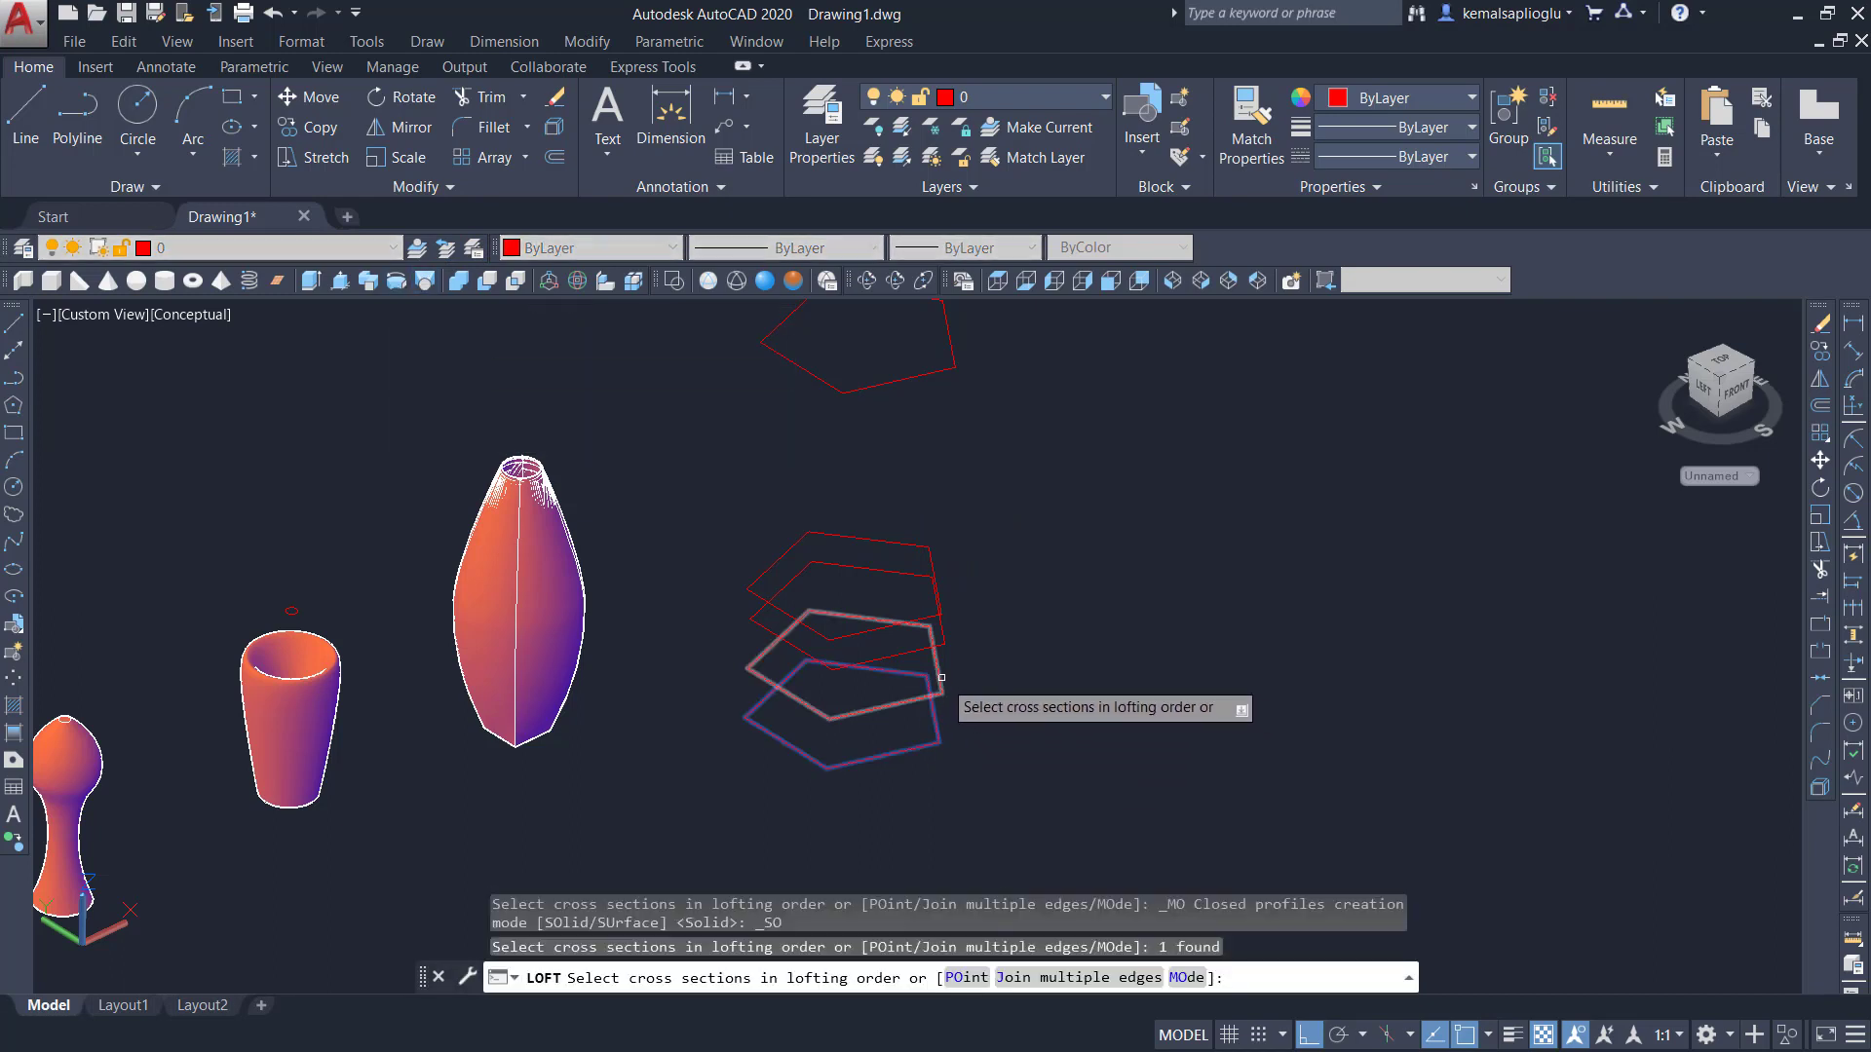
click(944, 681)
click(943, 625)
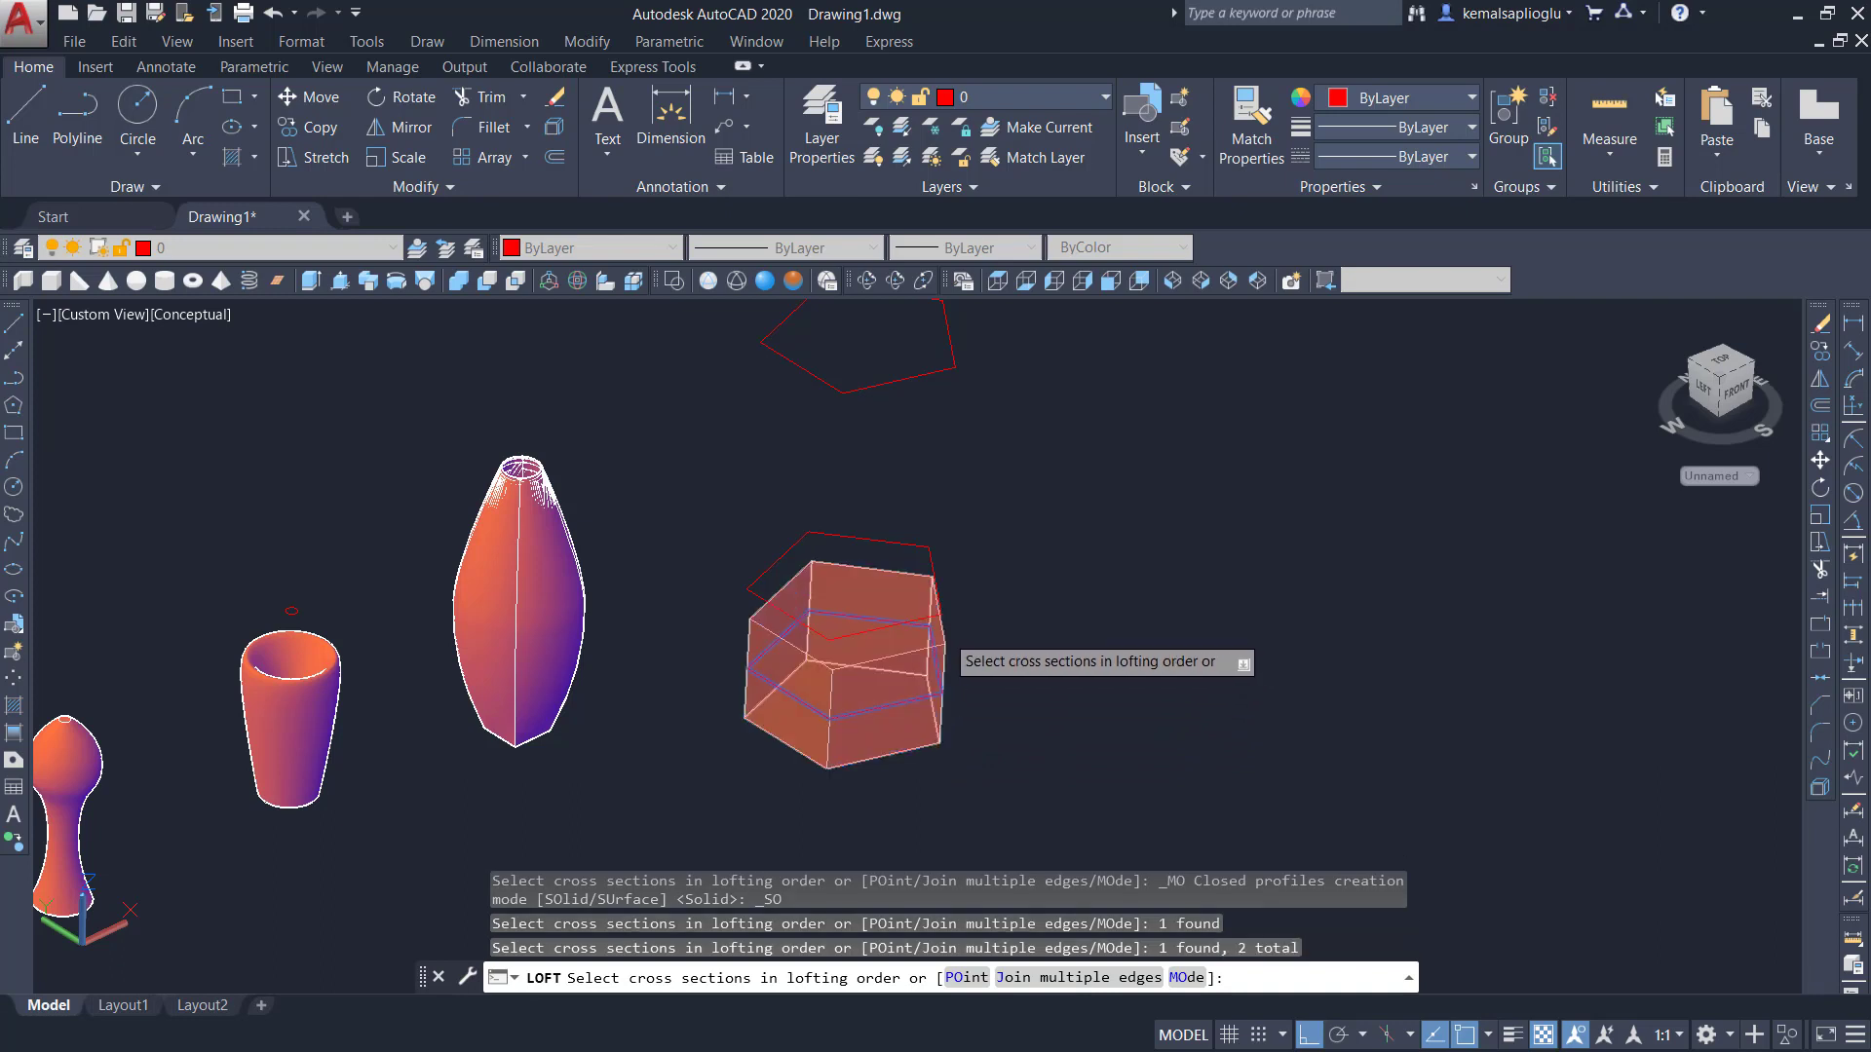
click(935, 567)
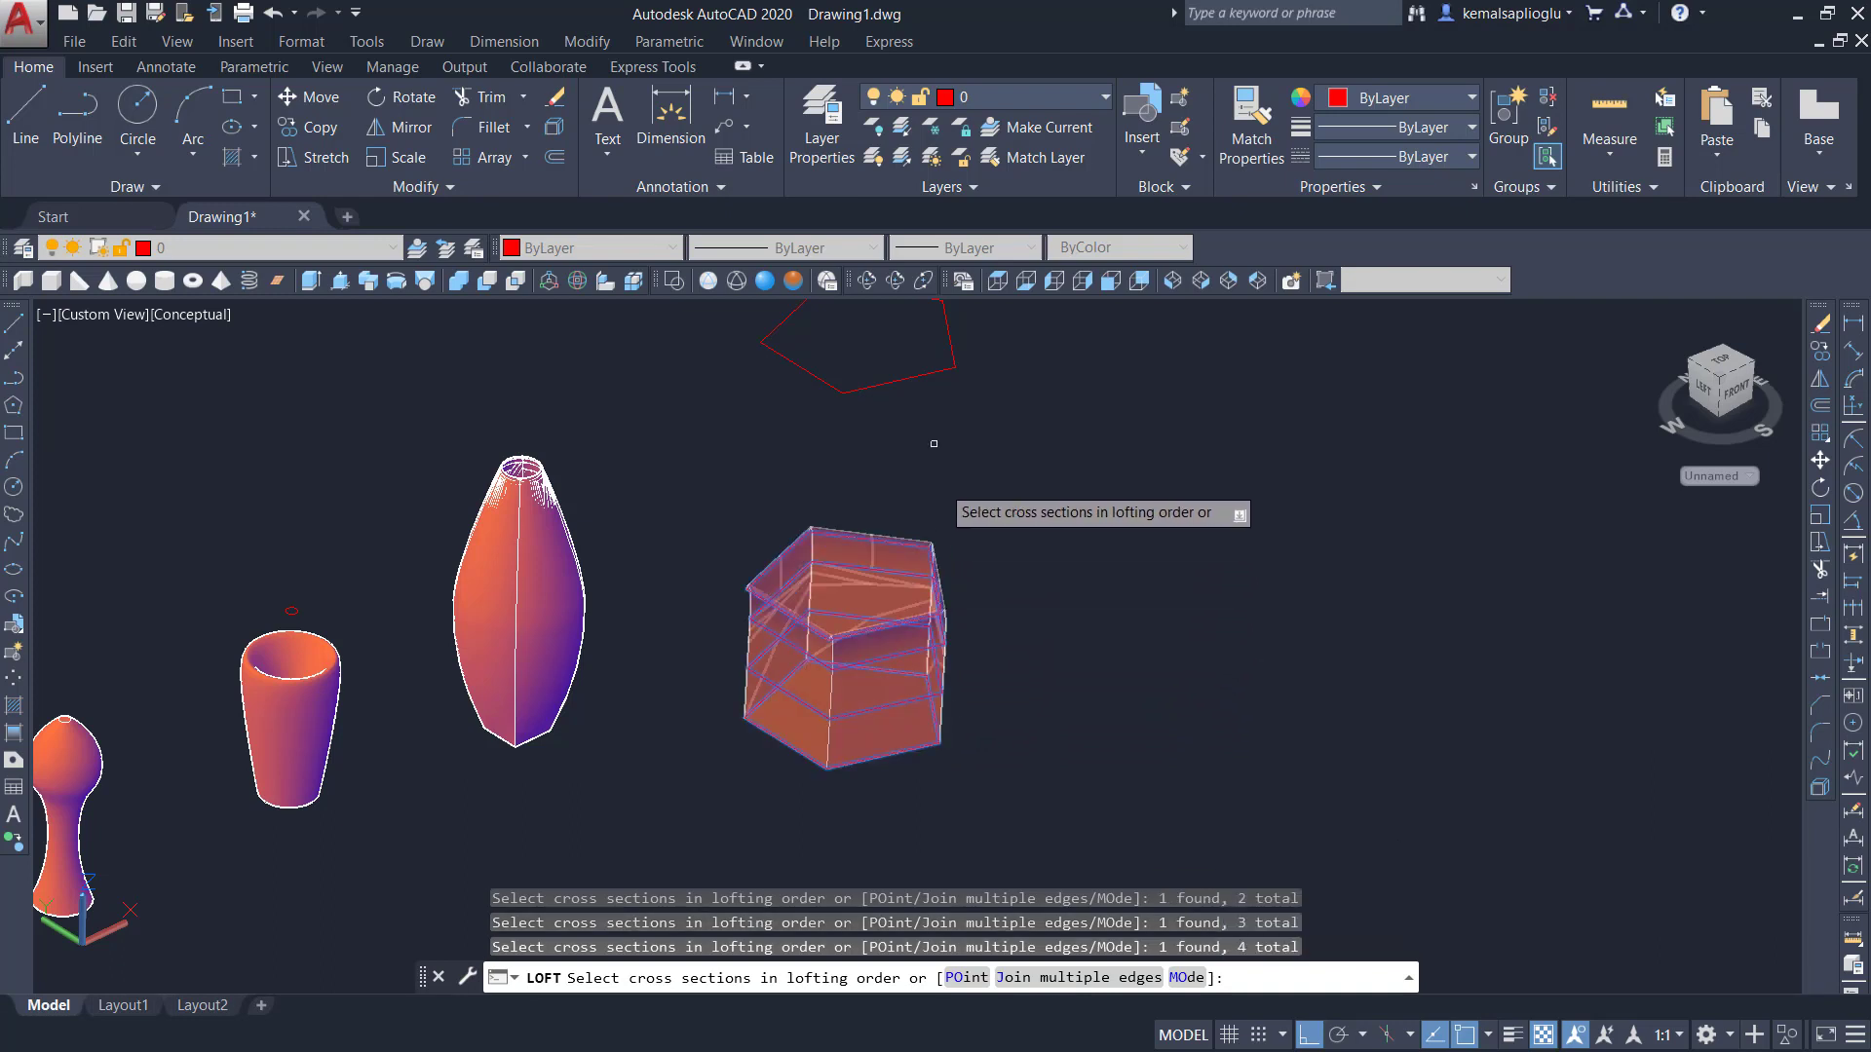
click(915, 377)
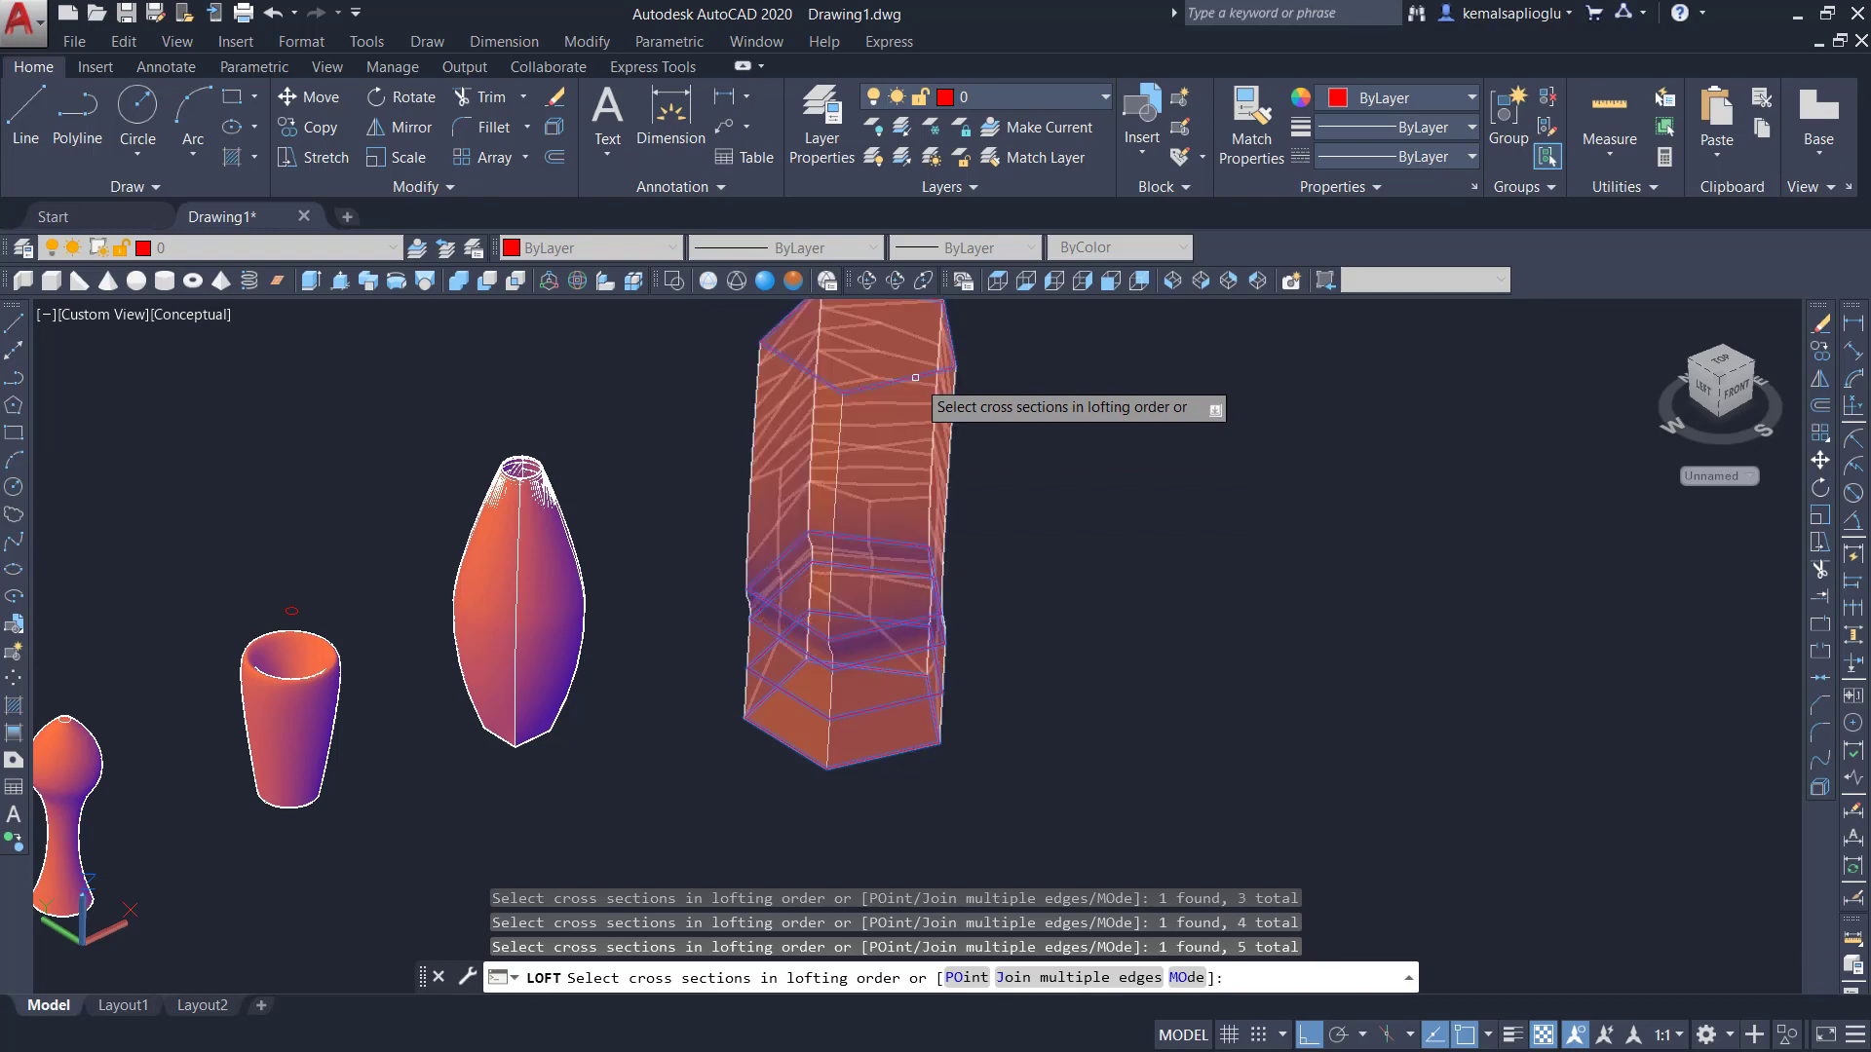
key(Return)
key(Return)
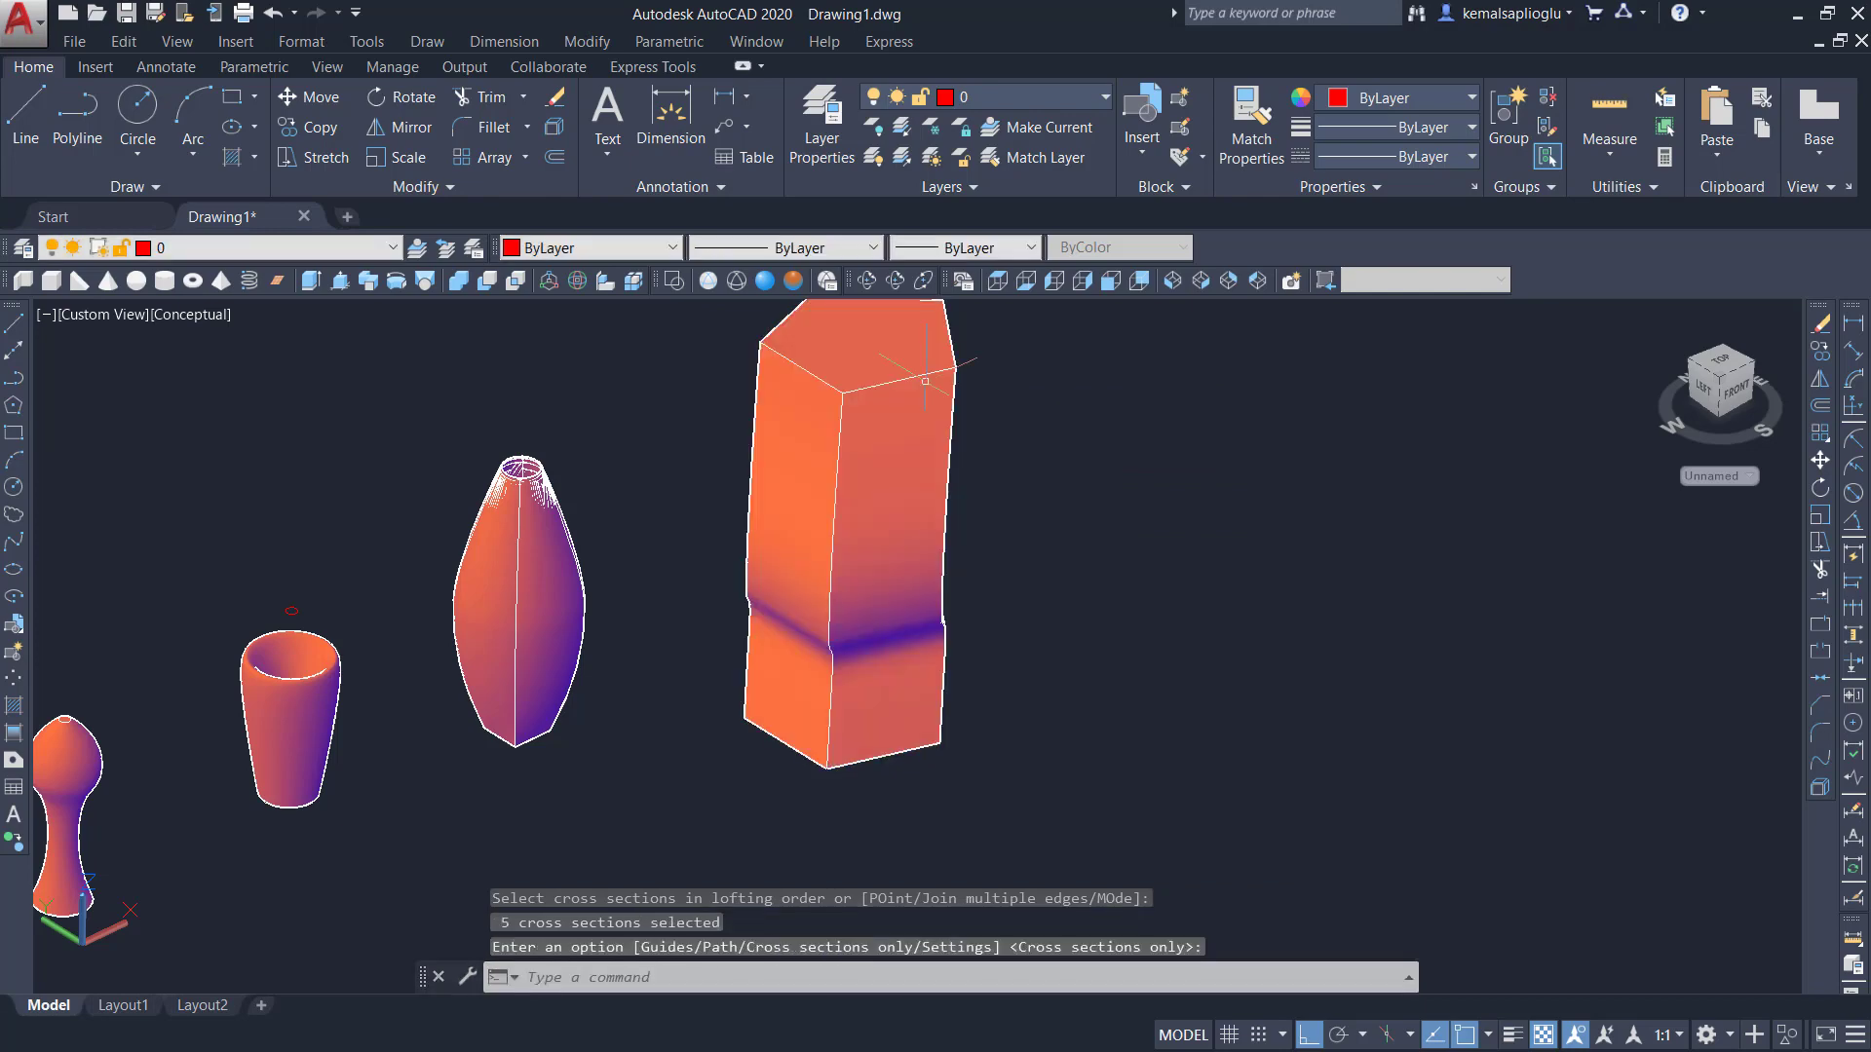
click(901, 289)
mouse_move(1193, 646)
mouse_down()
mouse_move(1152, 662)
mouse_move(858, 636)
mouse_move(954, 632)
mouse_up()
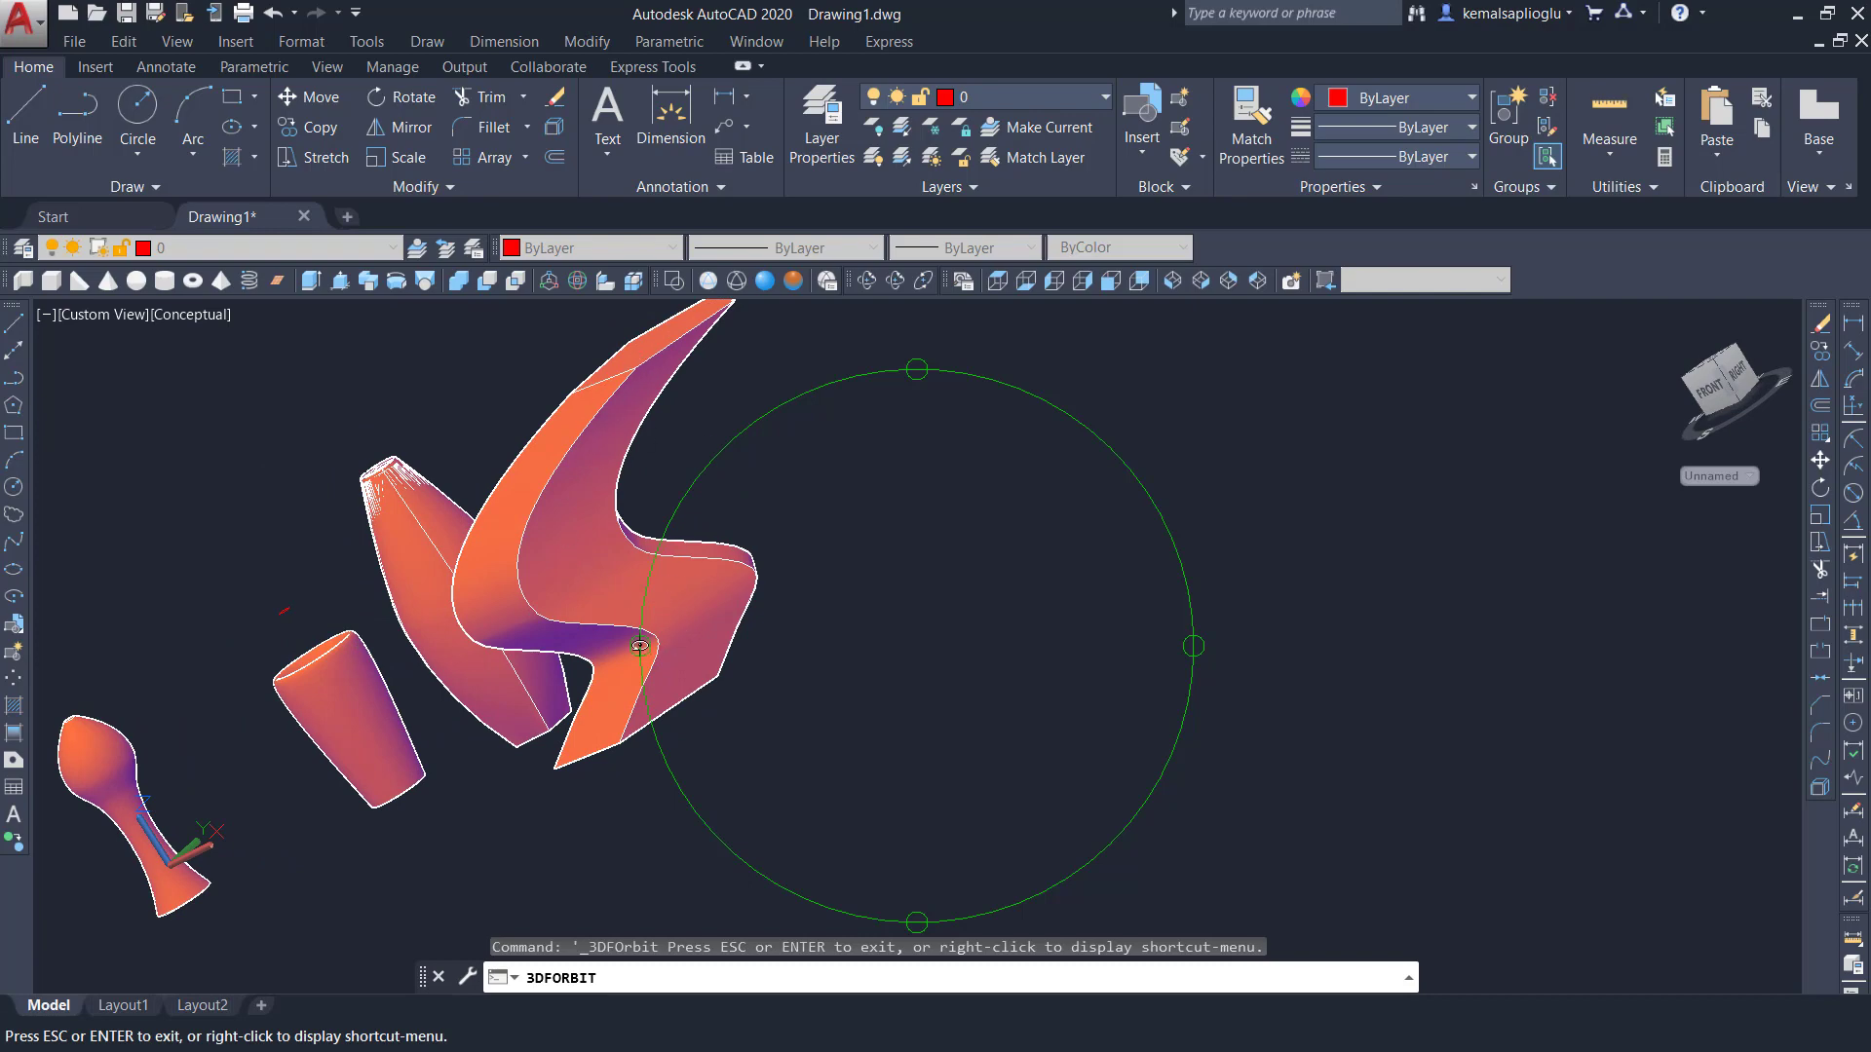
drag(639, 645, 865, 646)
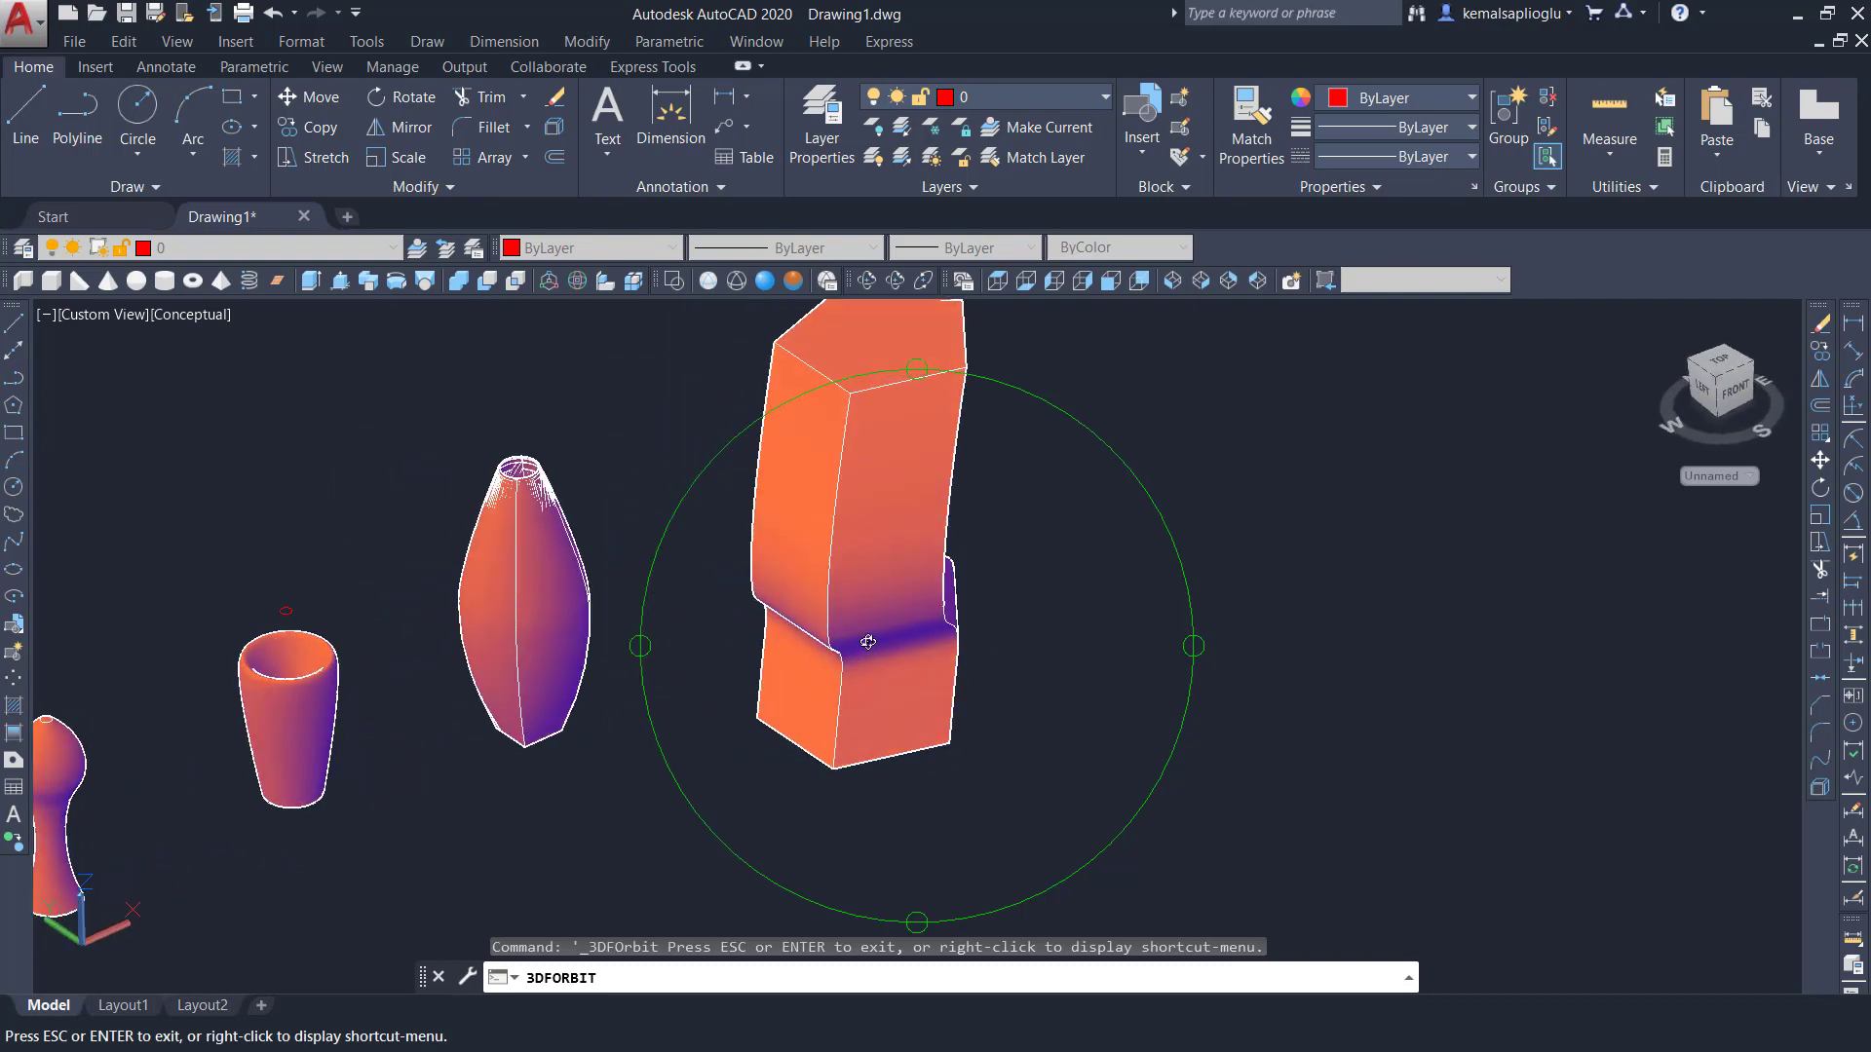
key(Escape)
click(879, 556)
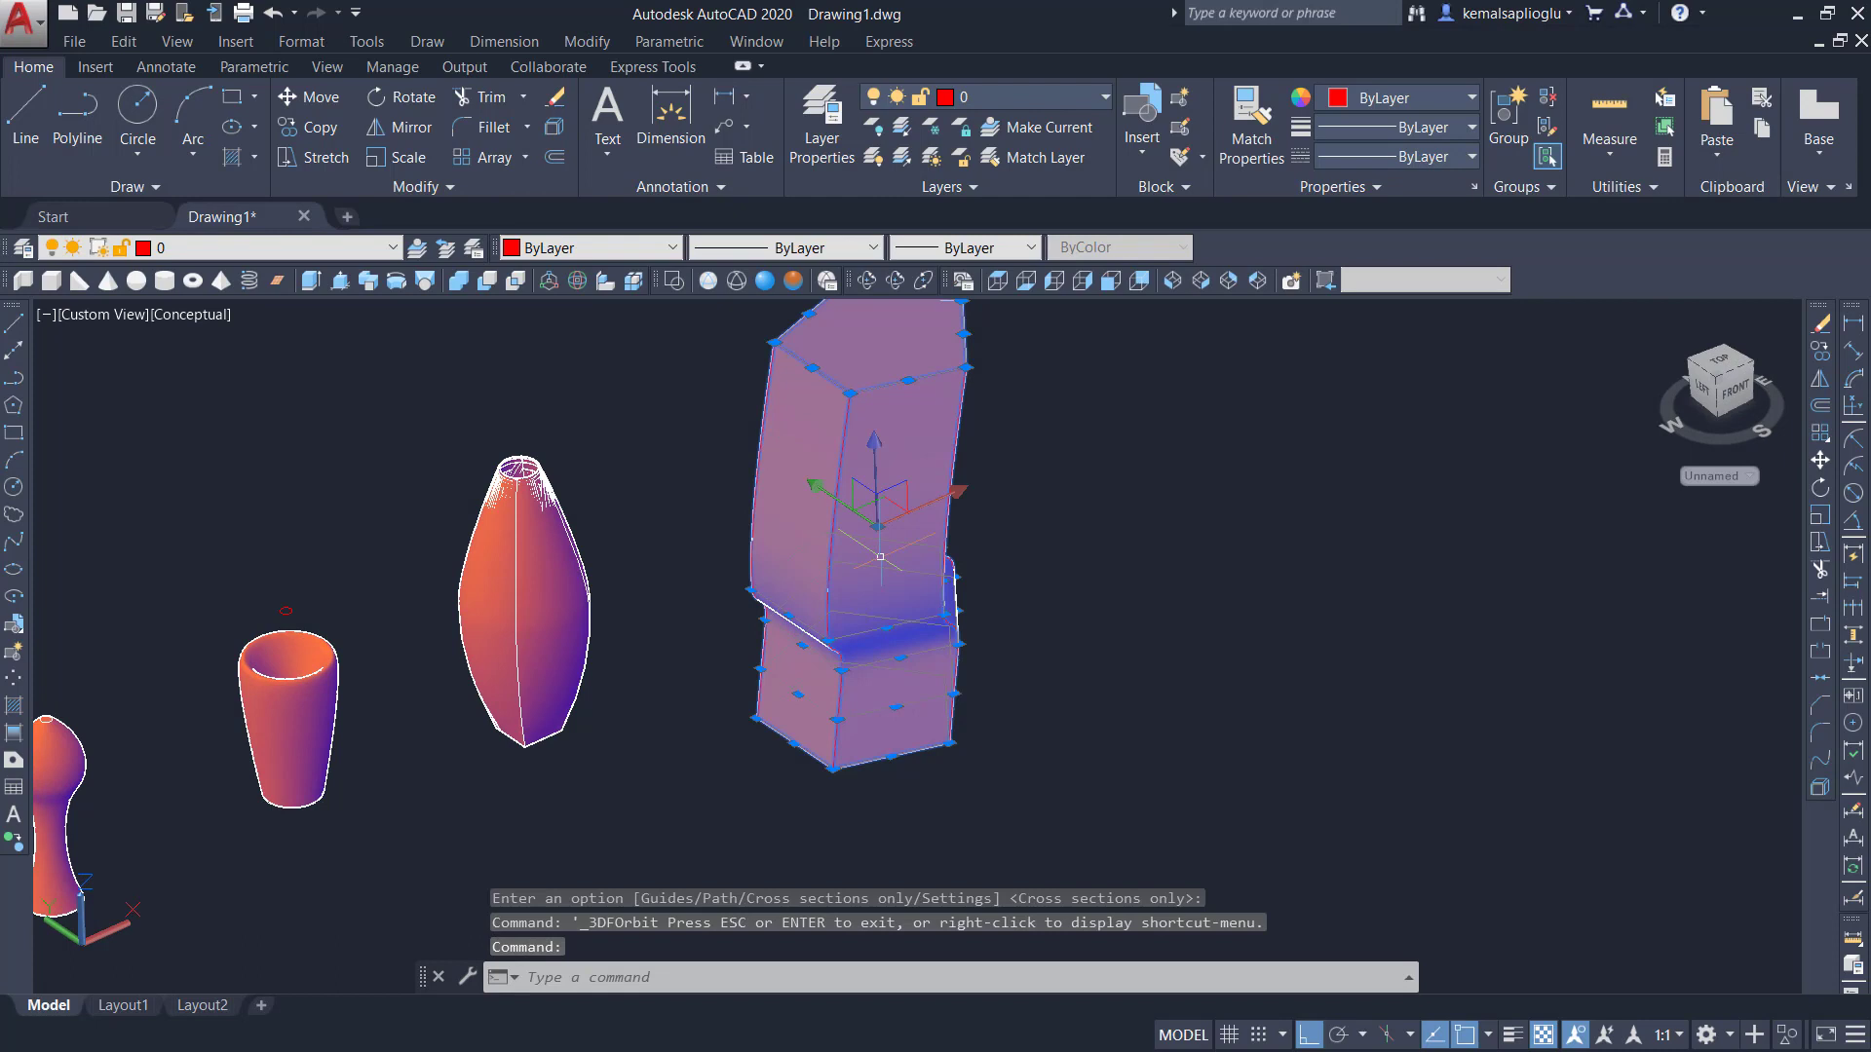
key(Escape)
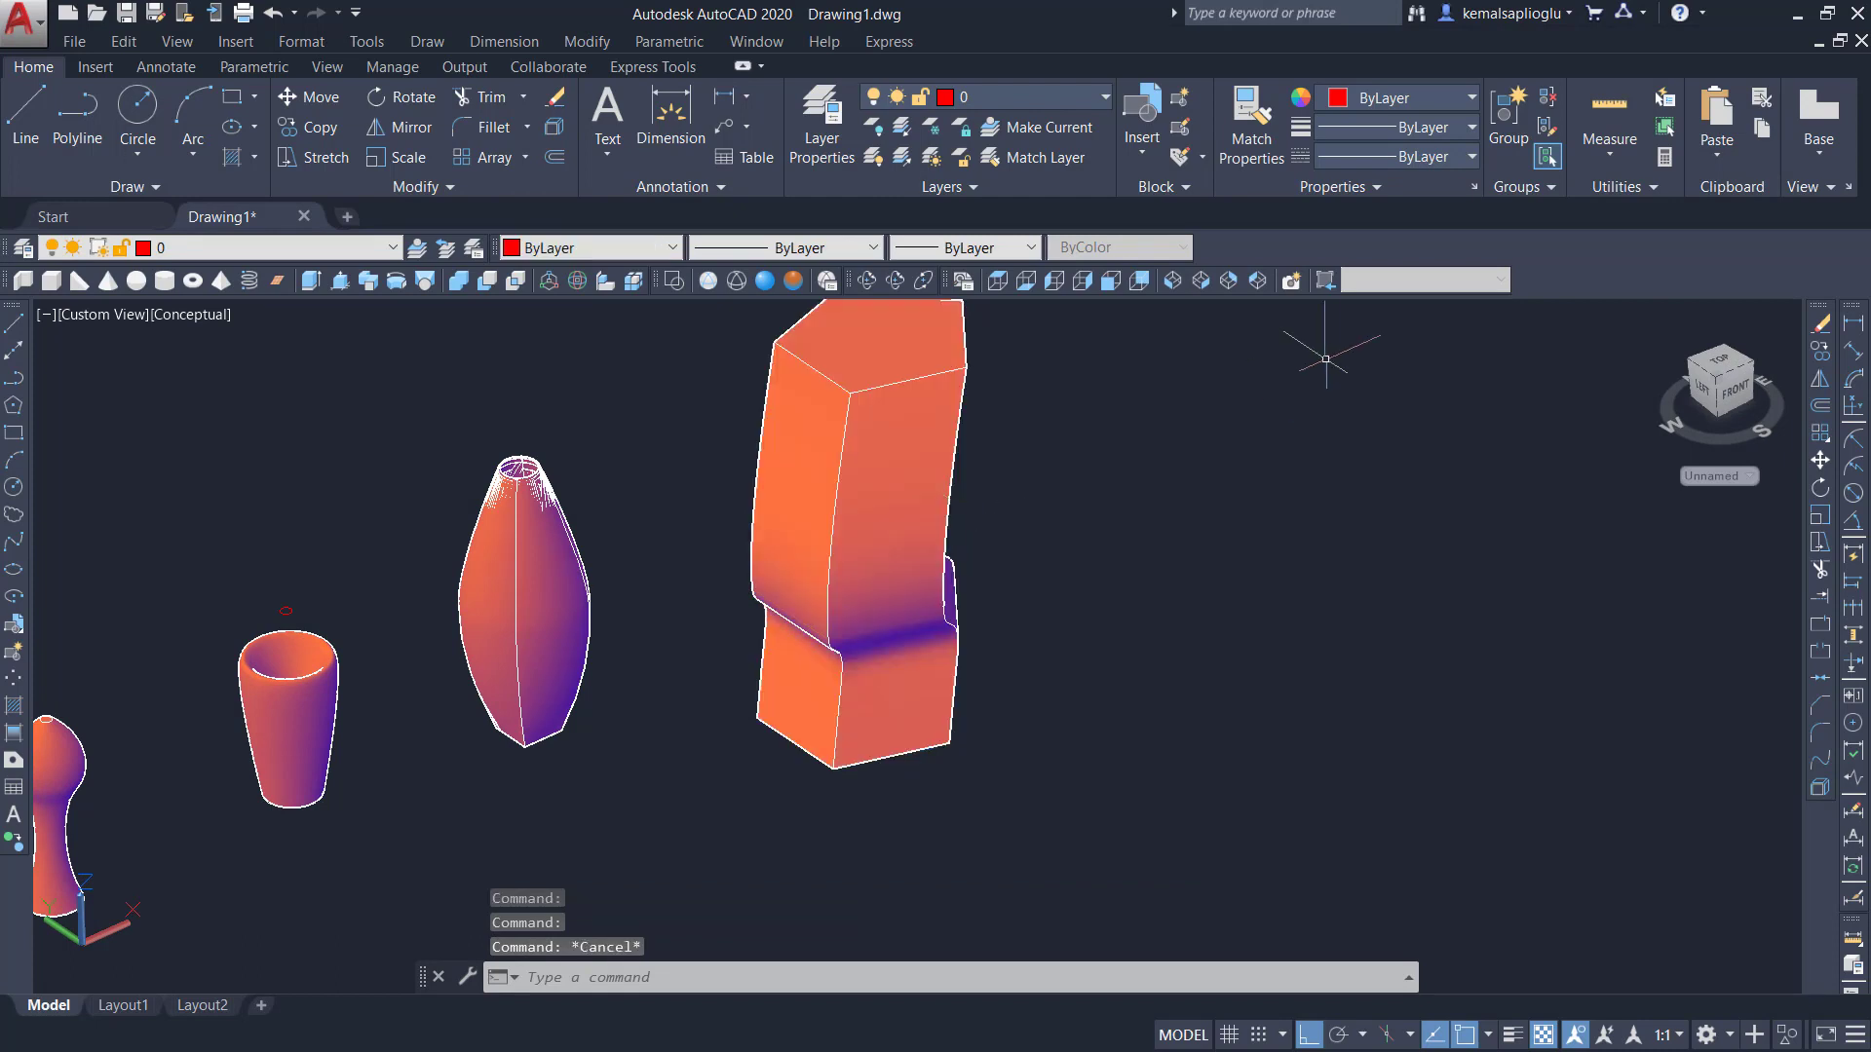
scroll(1043, 479, down, 2)
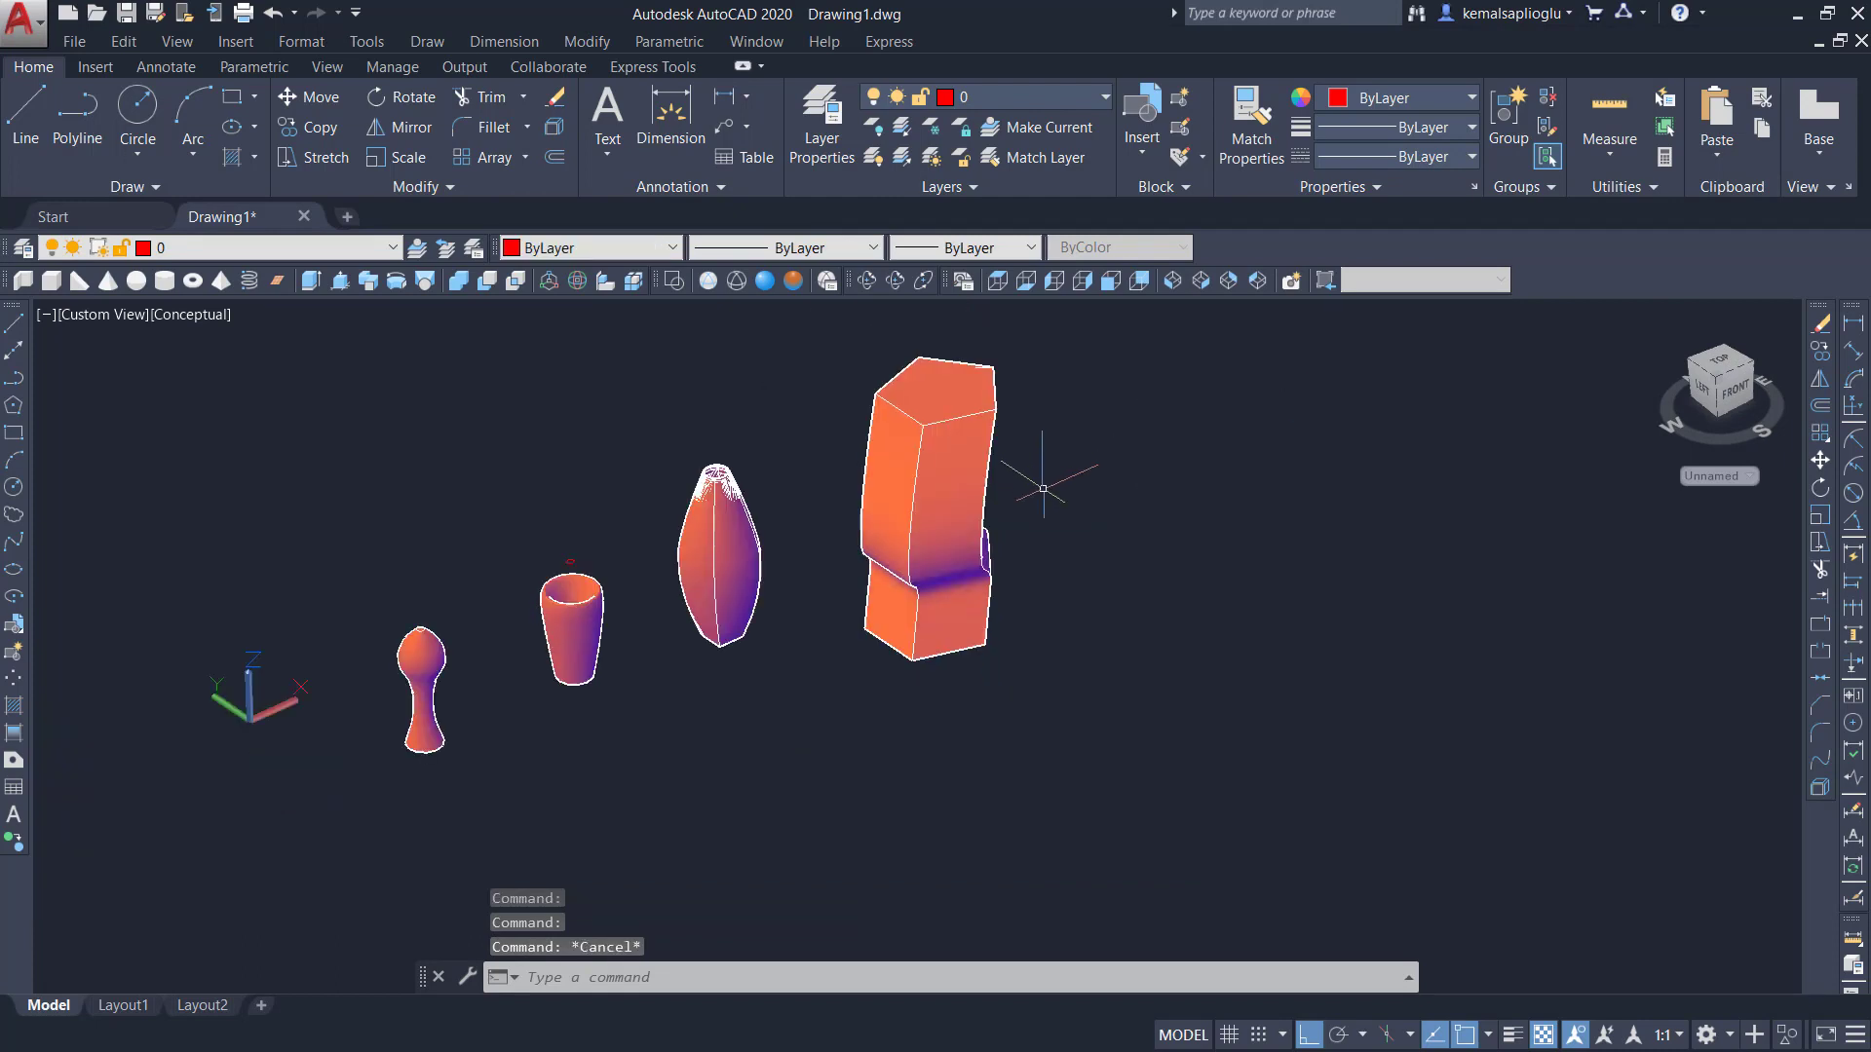
key(ctrl+z)
key(ctrl+z)
key(ctrl+z)
key(ctrl+z)
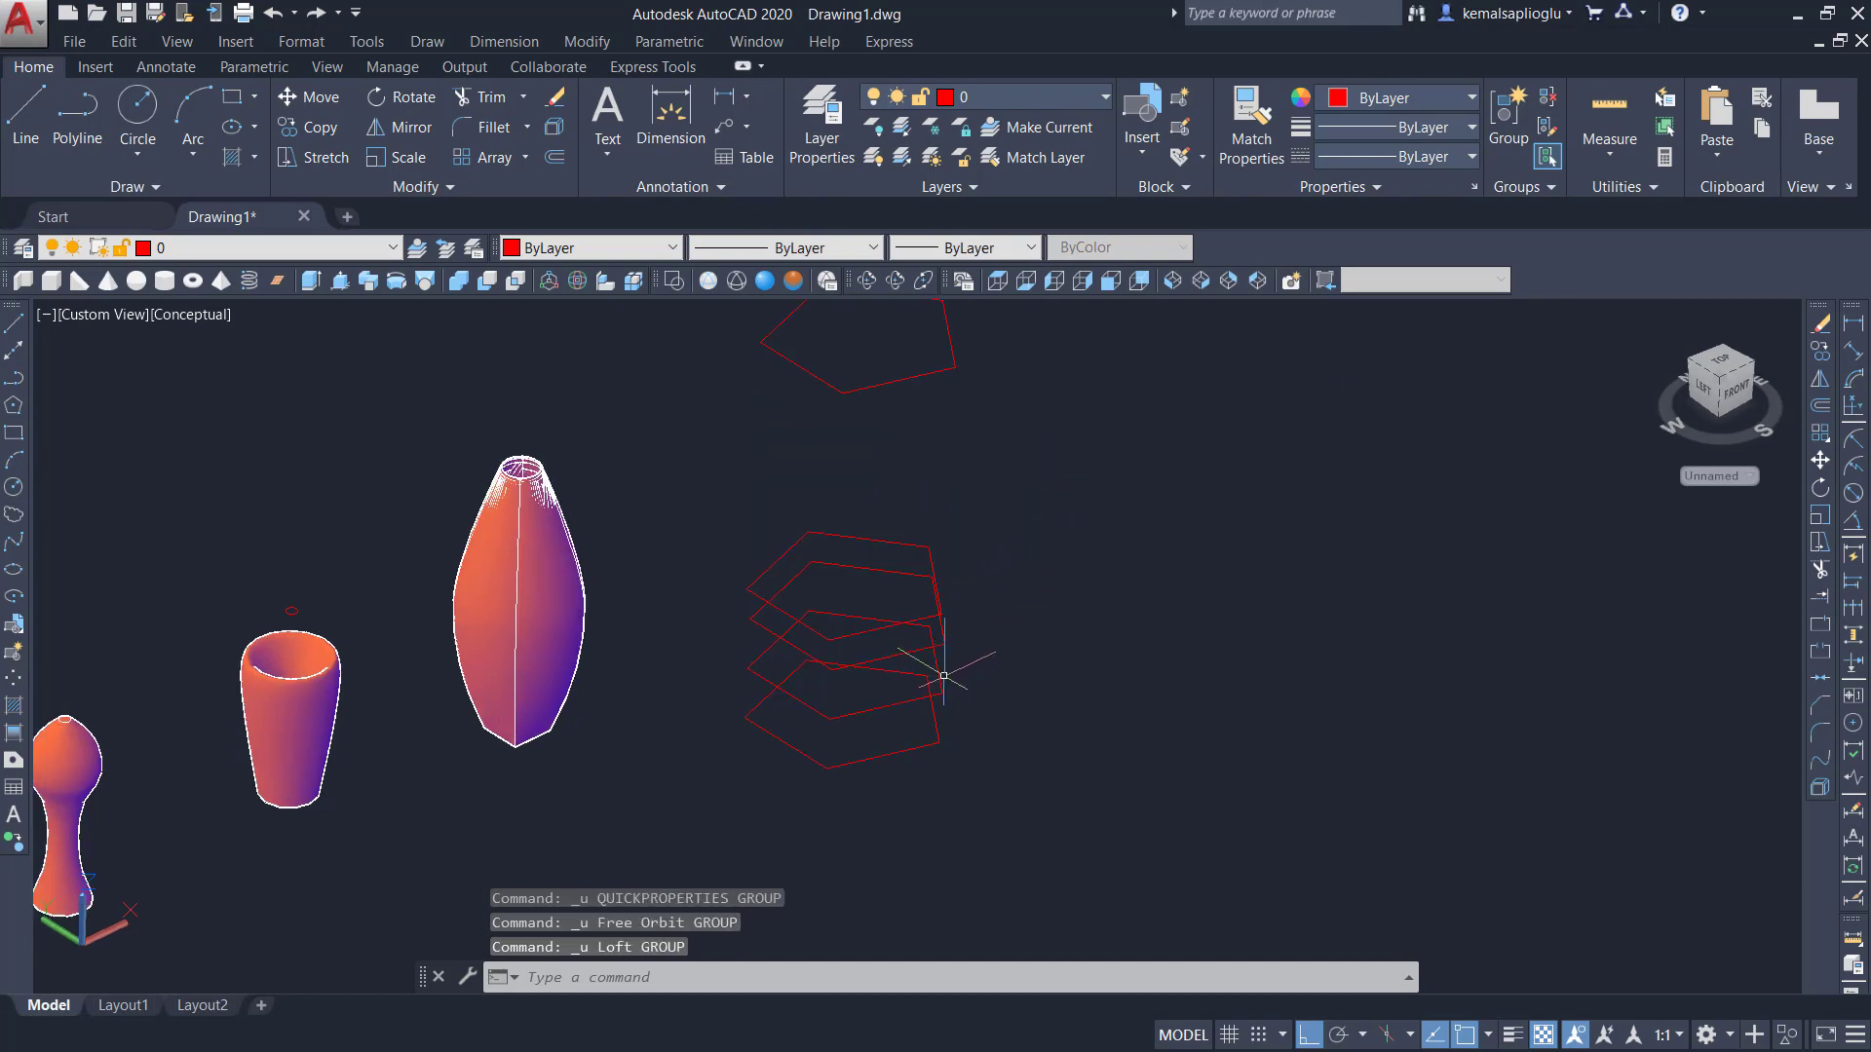
Step: Scale the third pentagon by 0.5 about its centre
click(1820, 515)
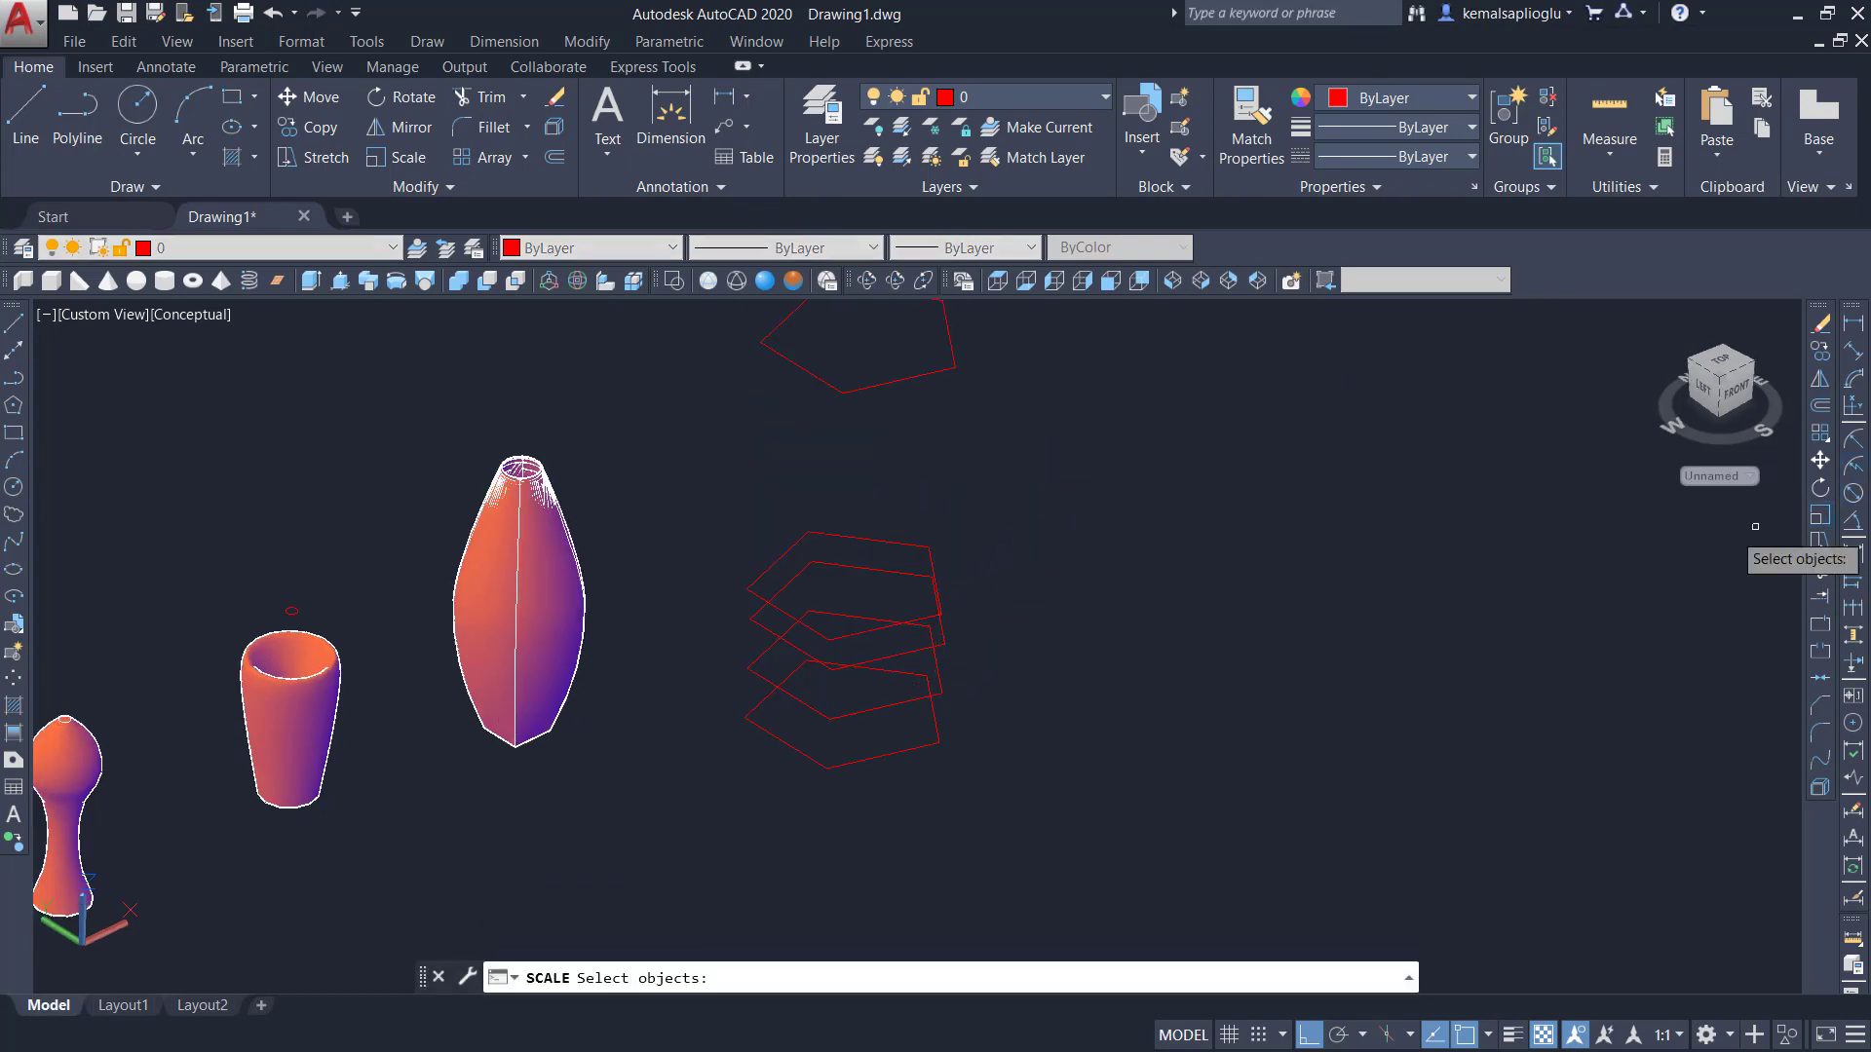
click(941, 679)
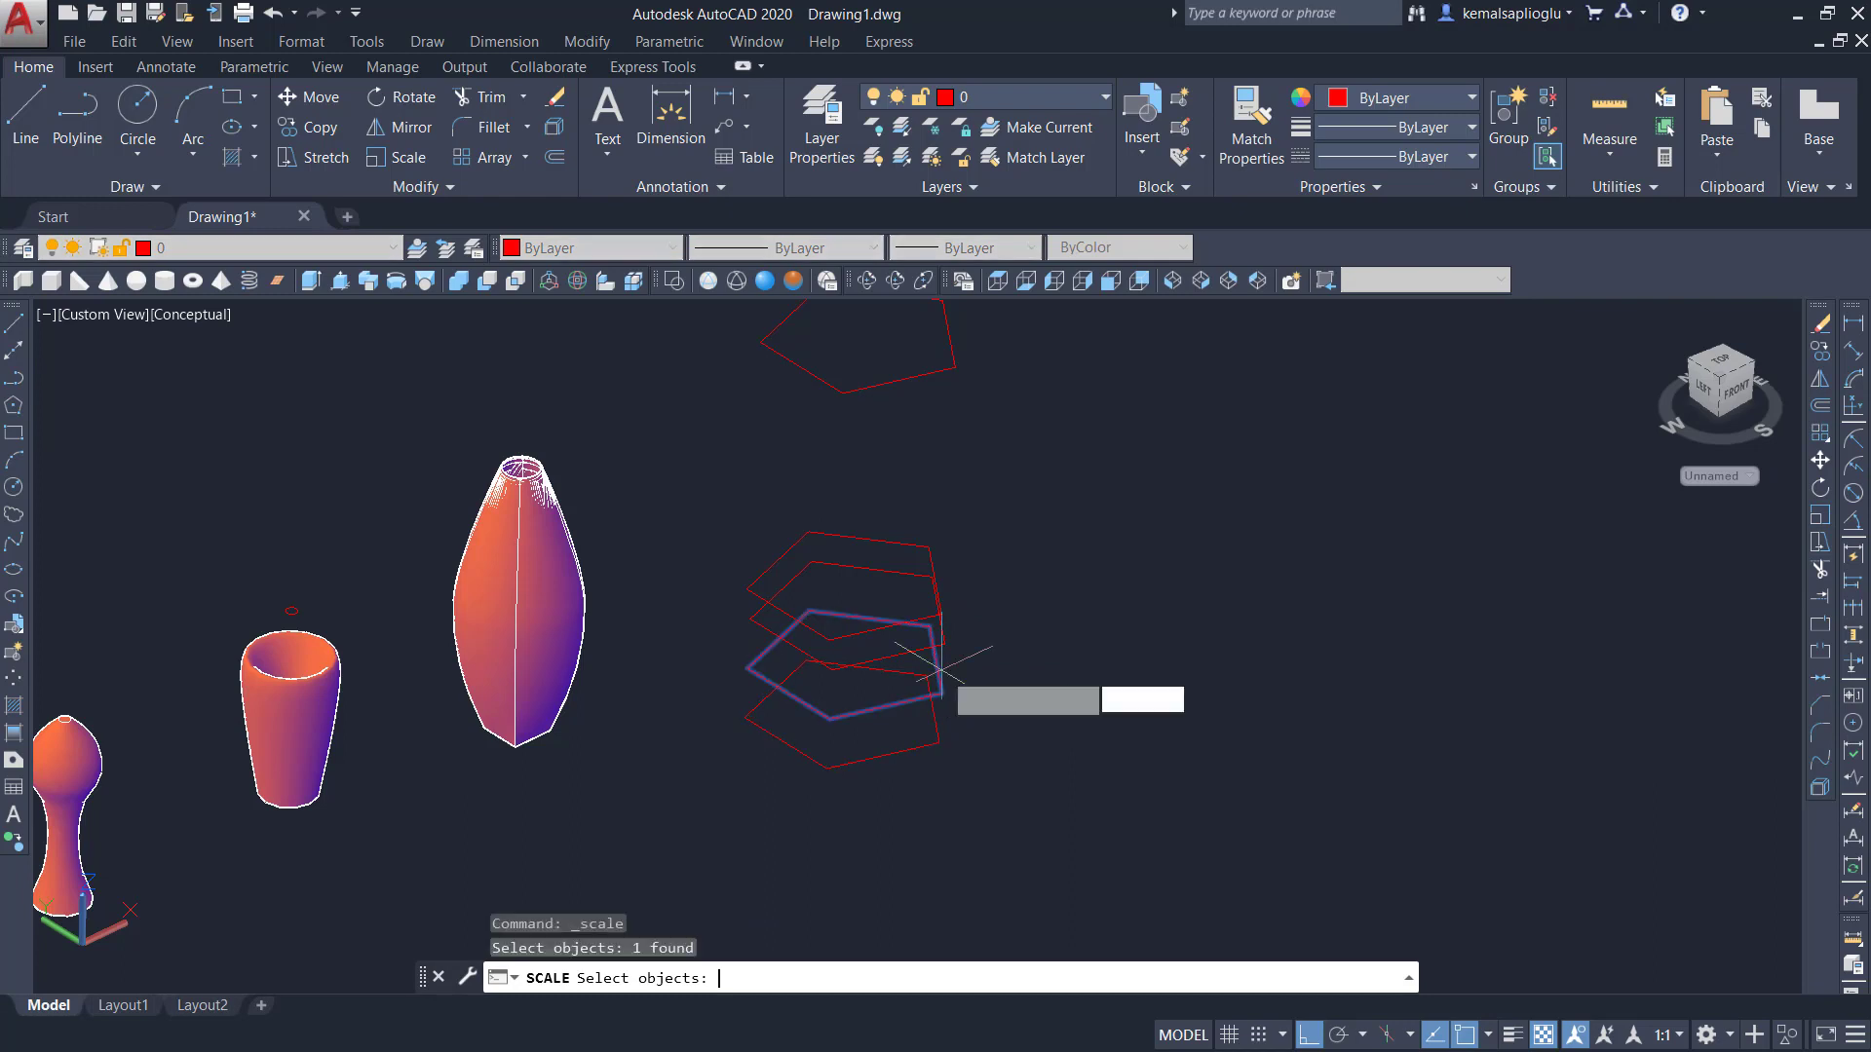
key(Return)
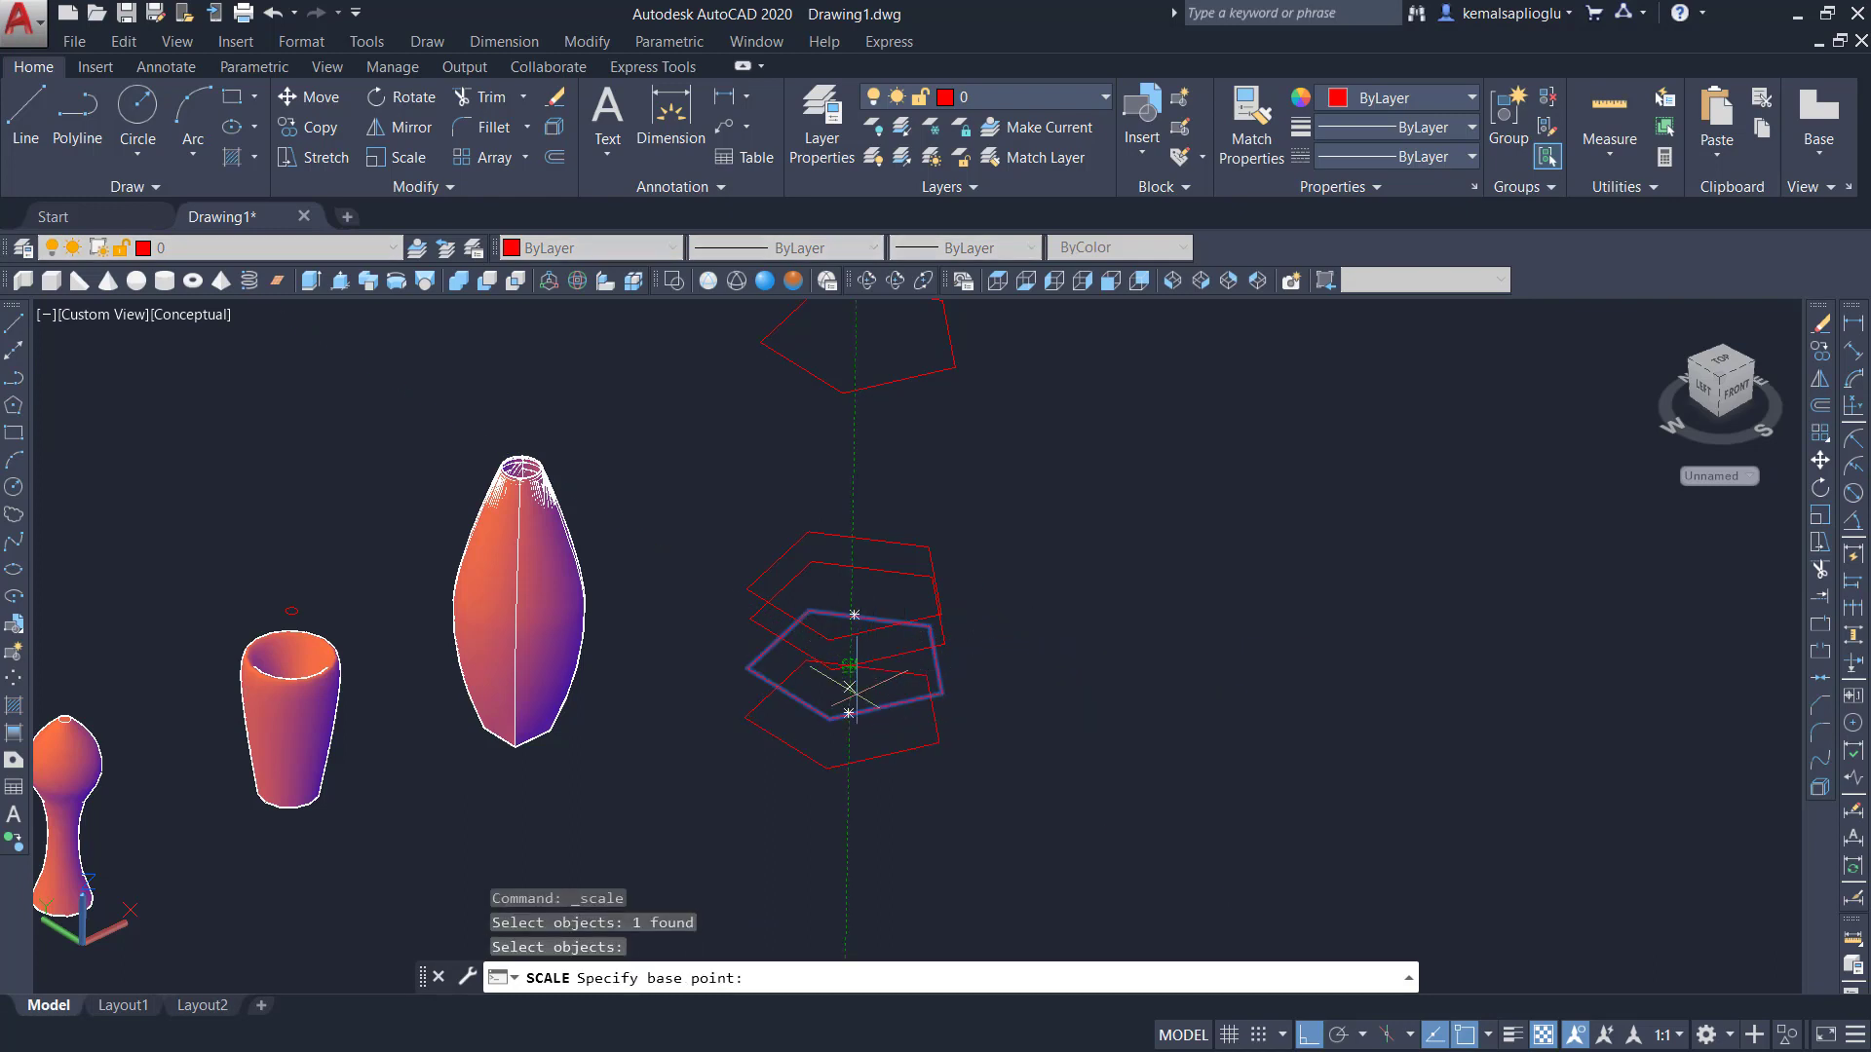
click(849, 714)
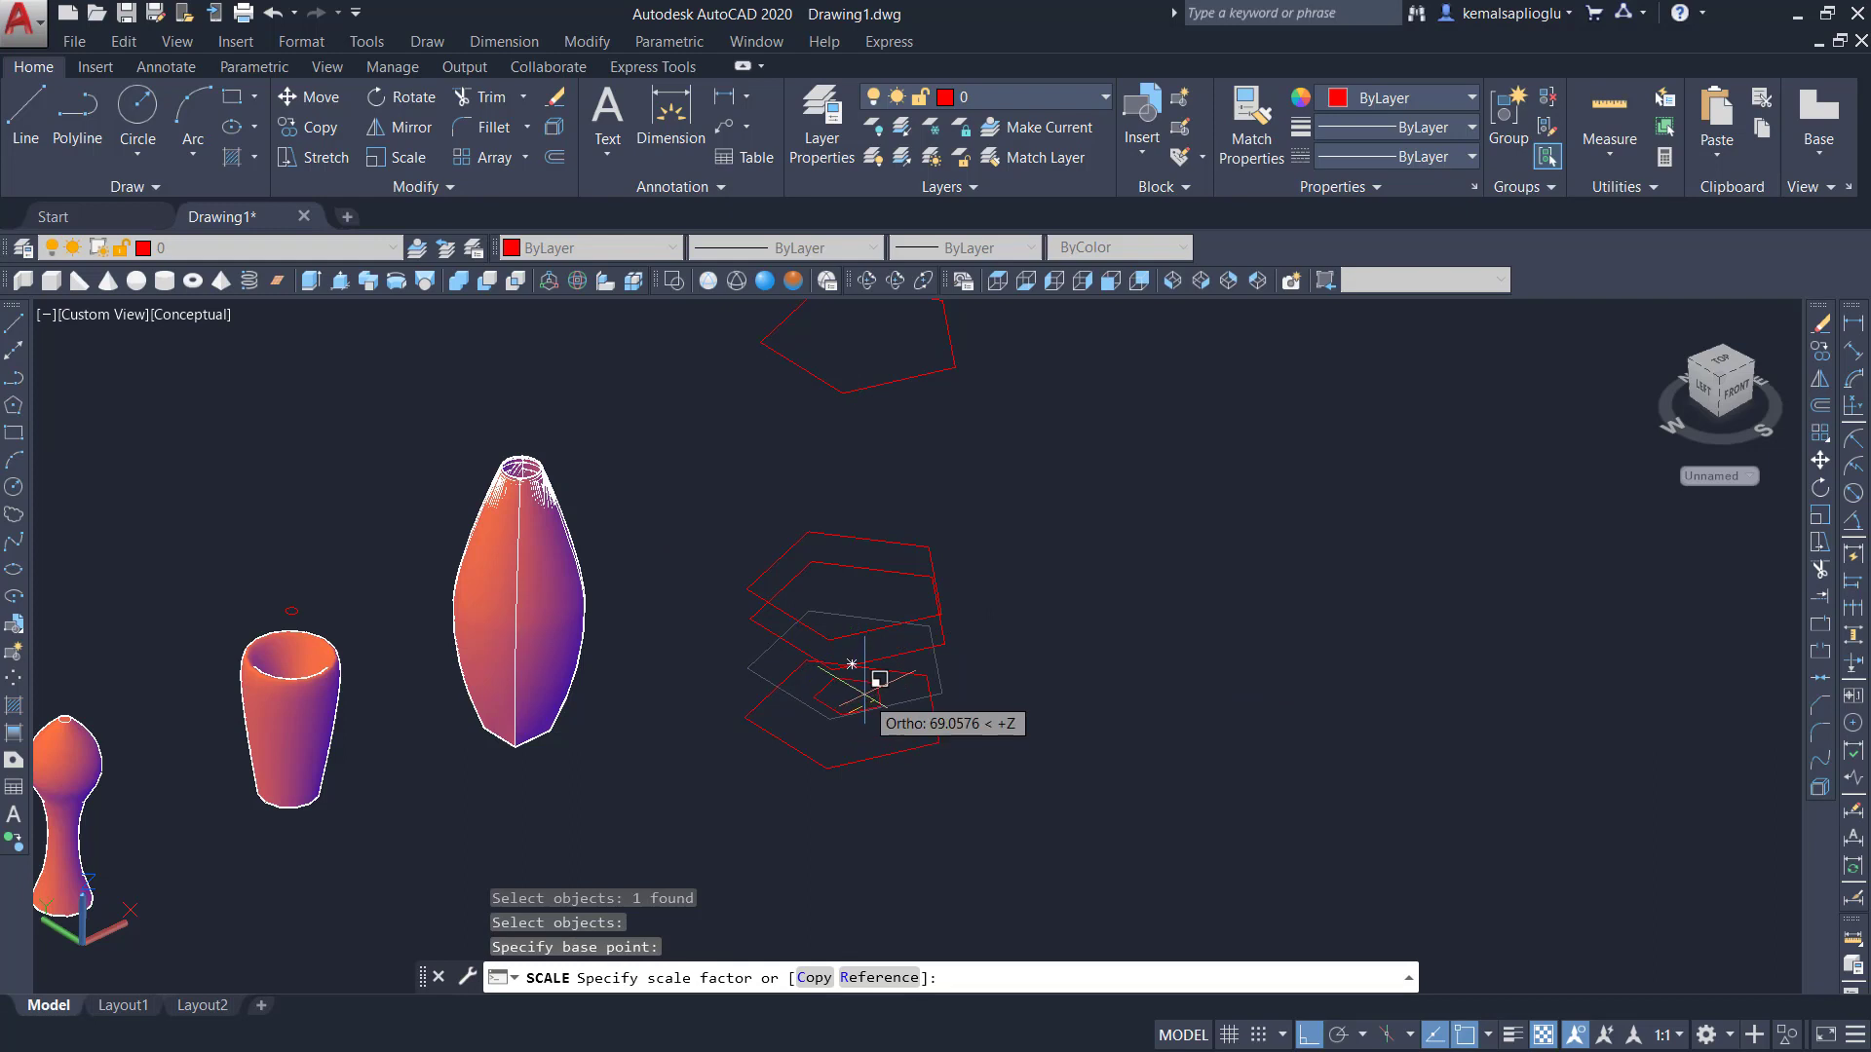
text(0.)
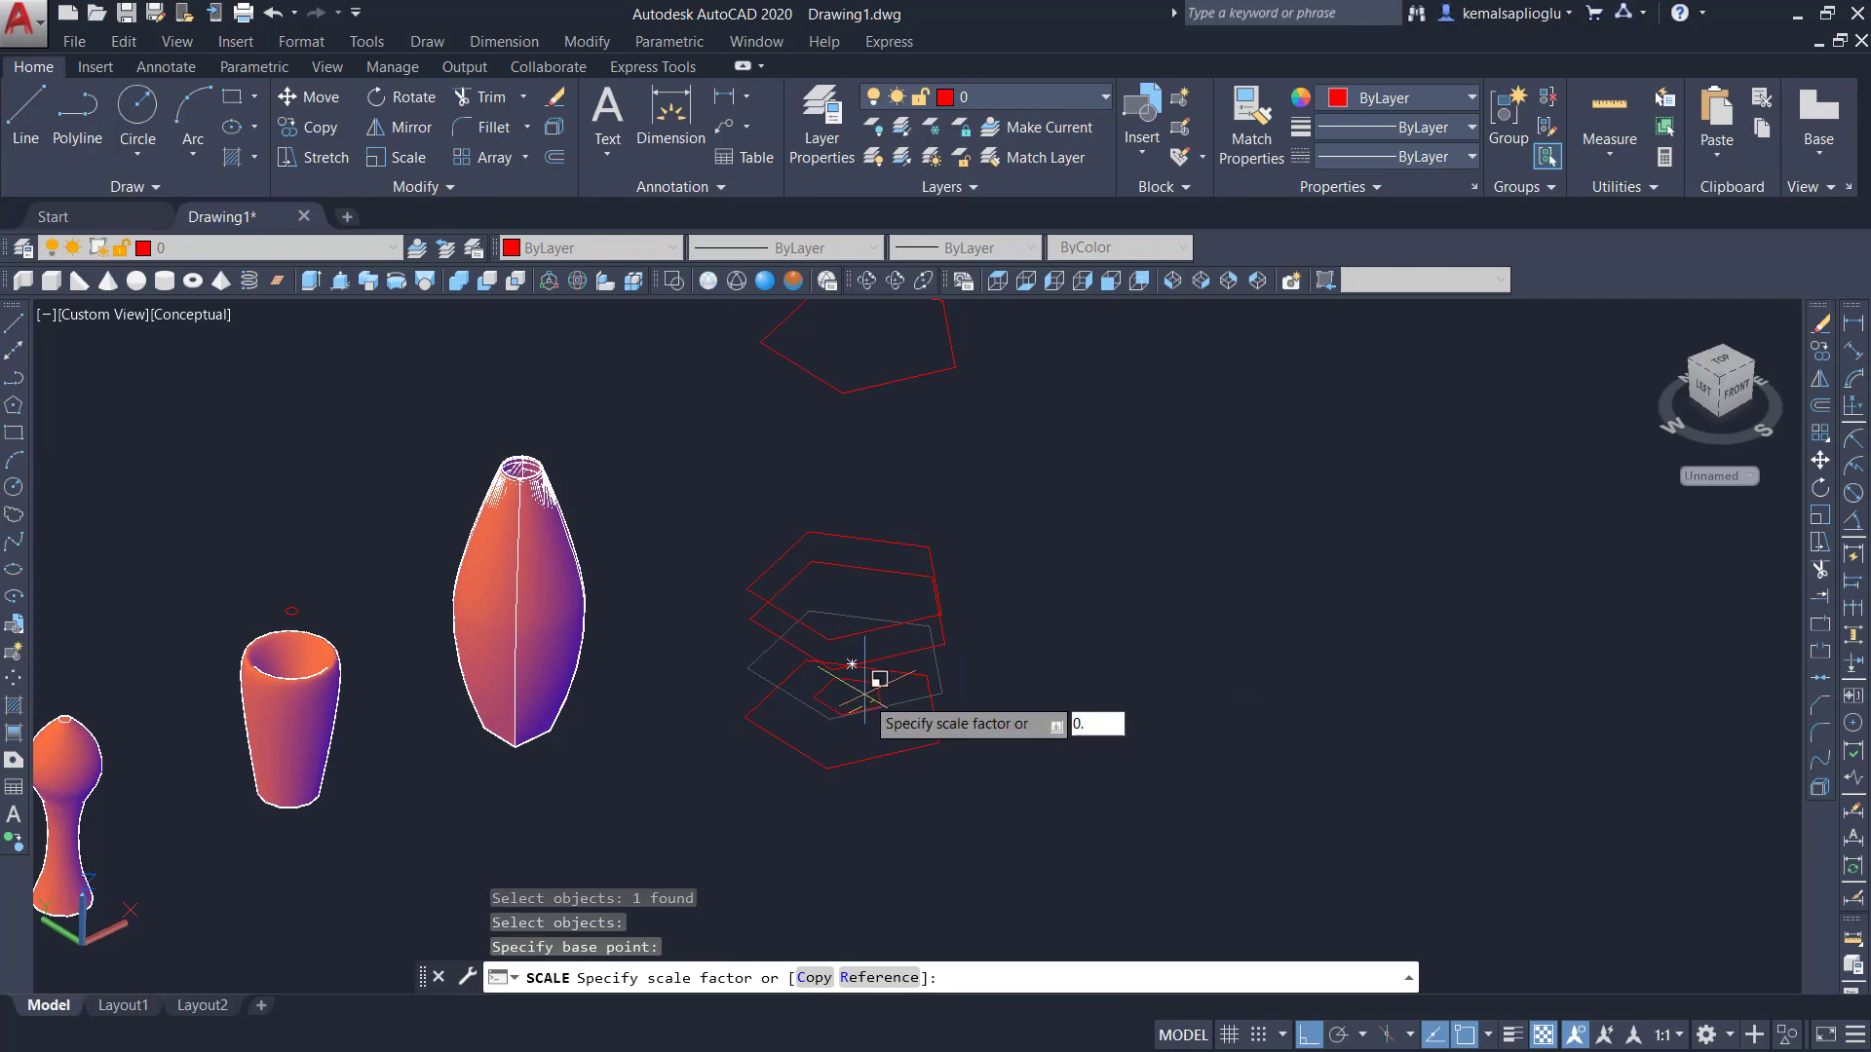
text(5)
key(Return)
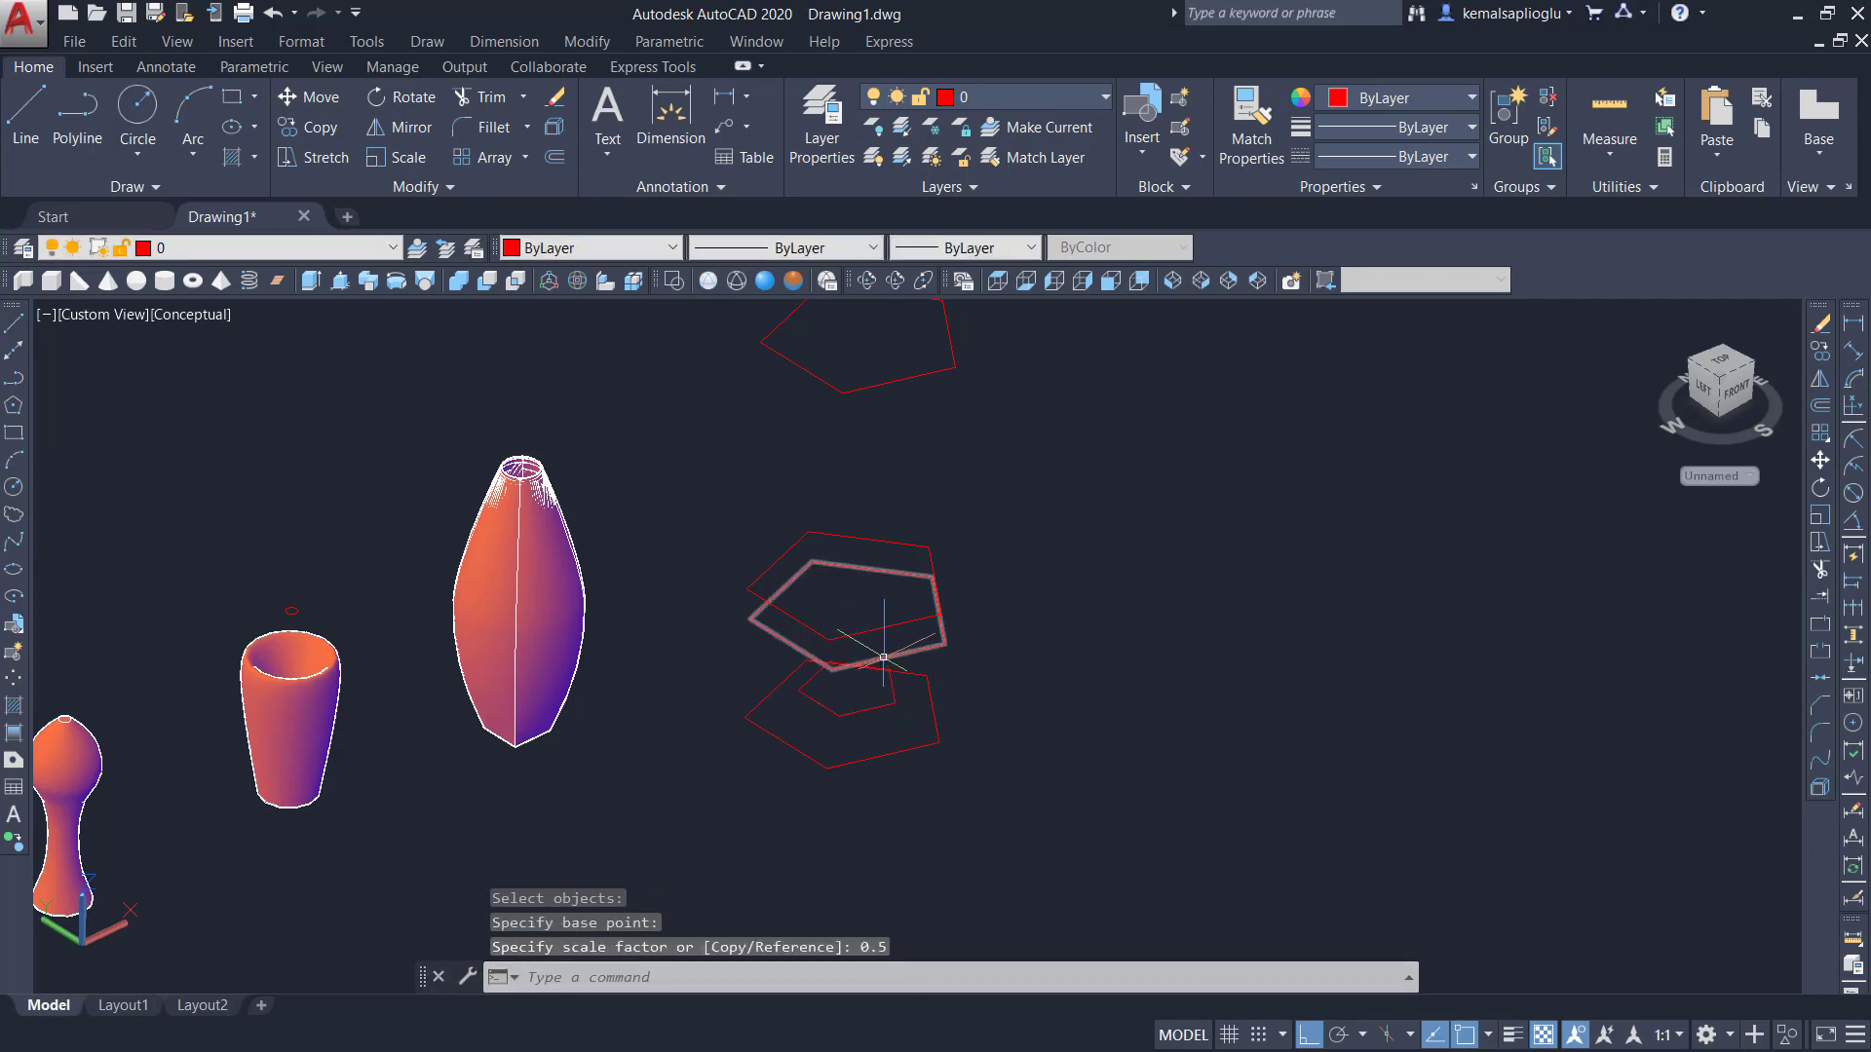
Step: Shrink two more stacked pentagons by factors 0.1 and 0.4
click(882, 658)
key(Return)
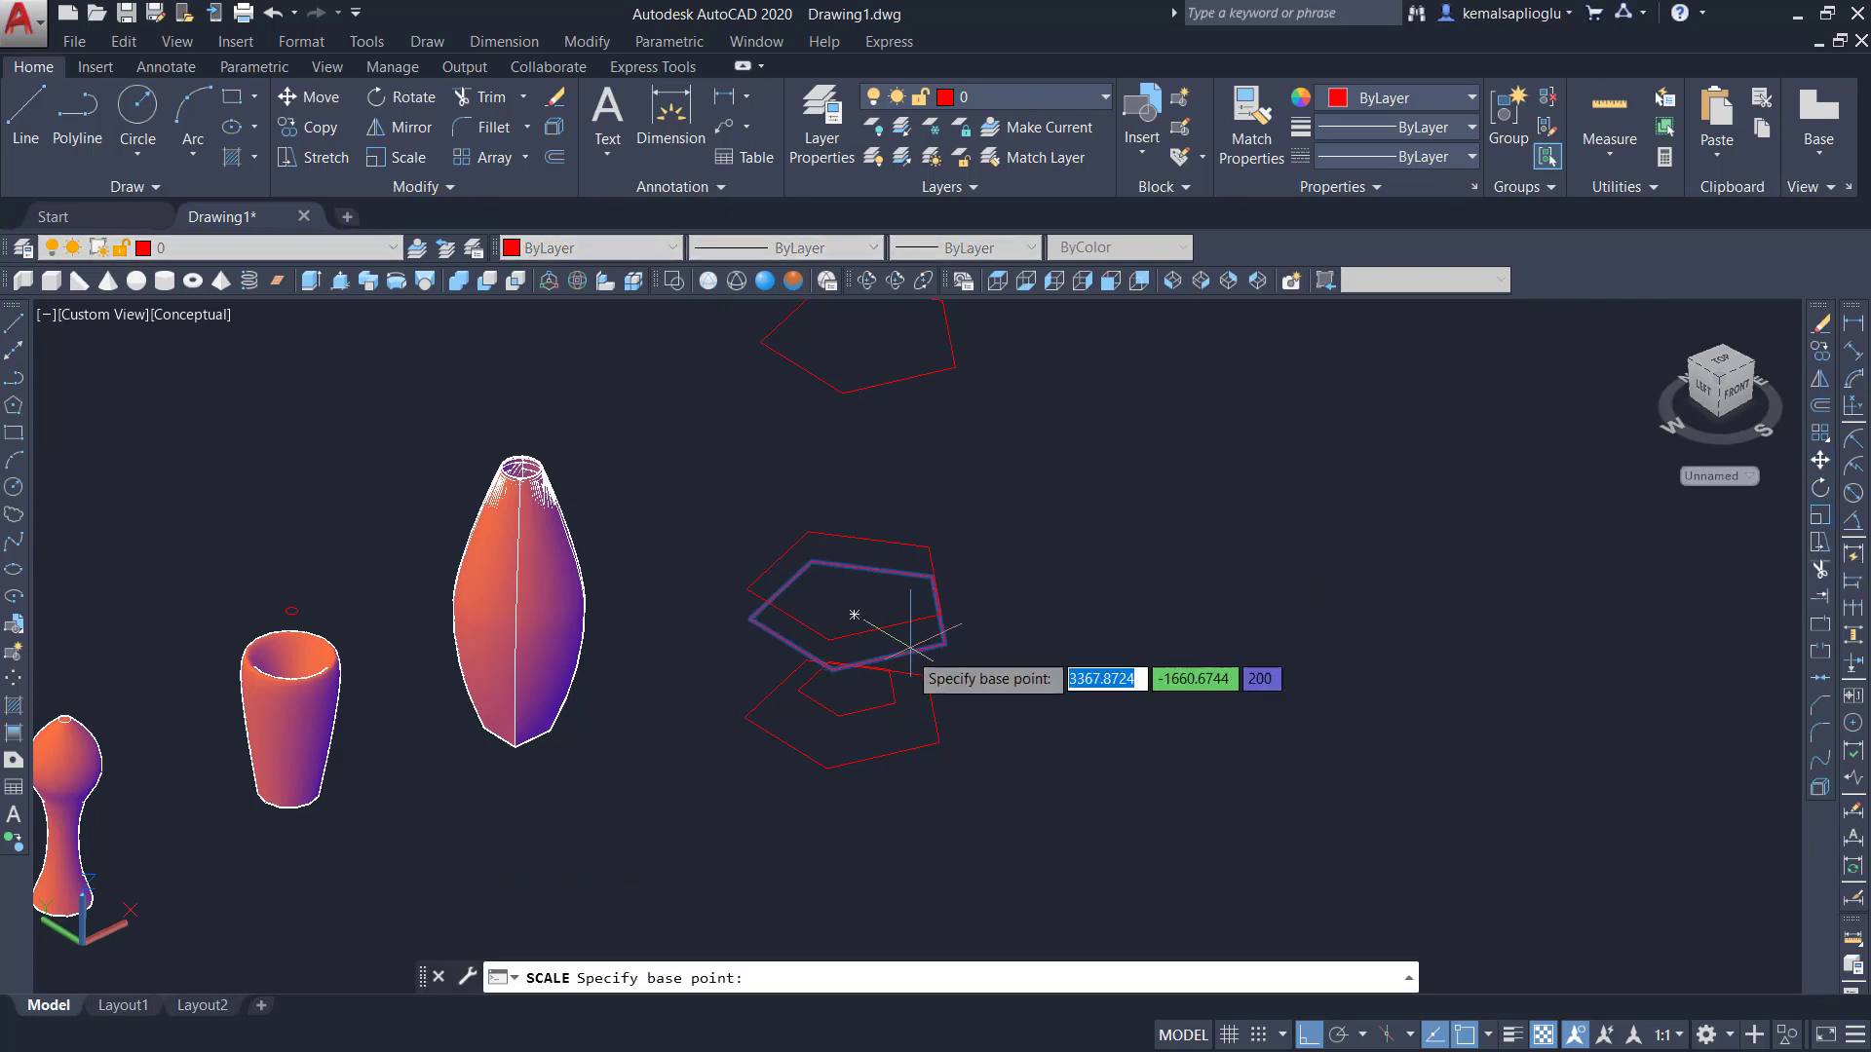
click(855, 615)
text(0.1)
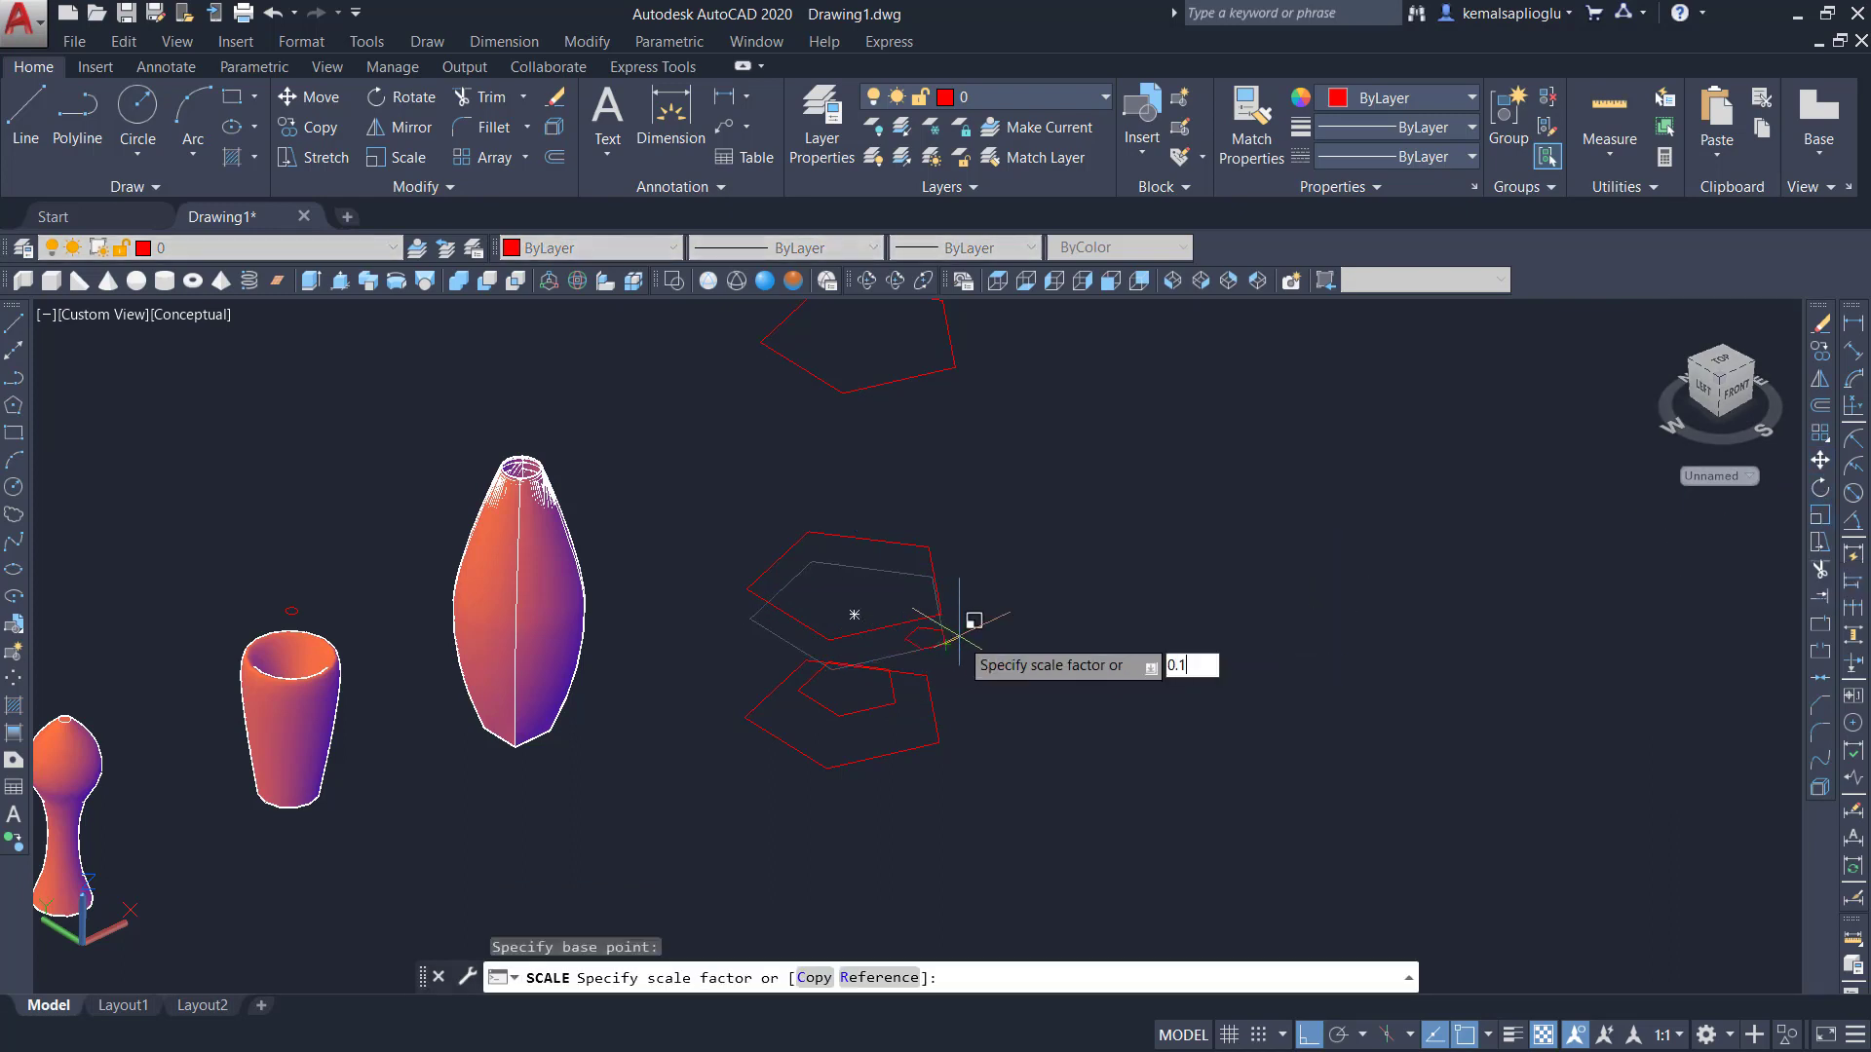
key(Return)
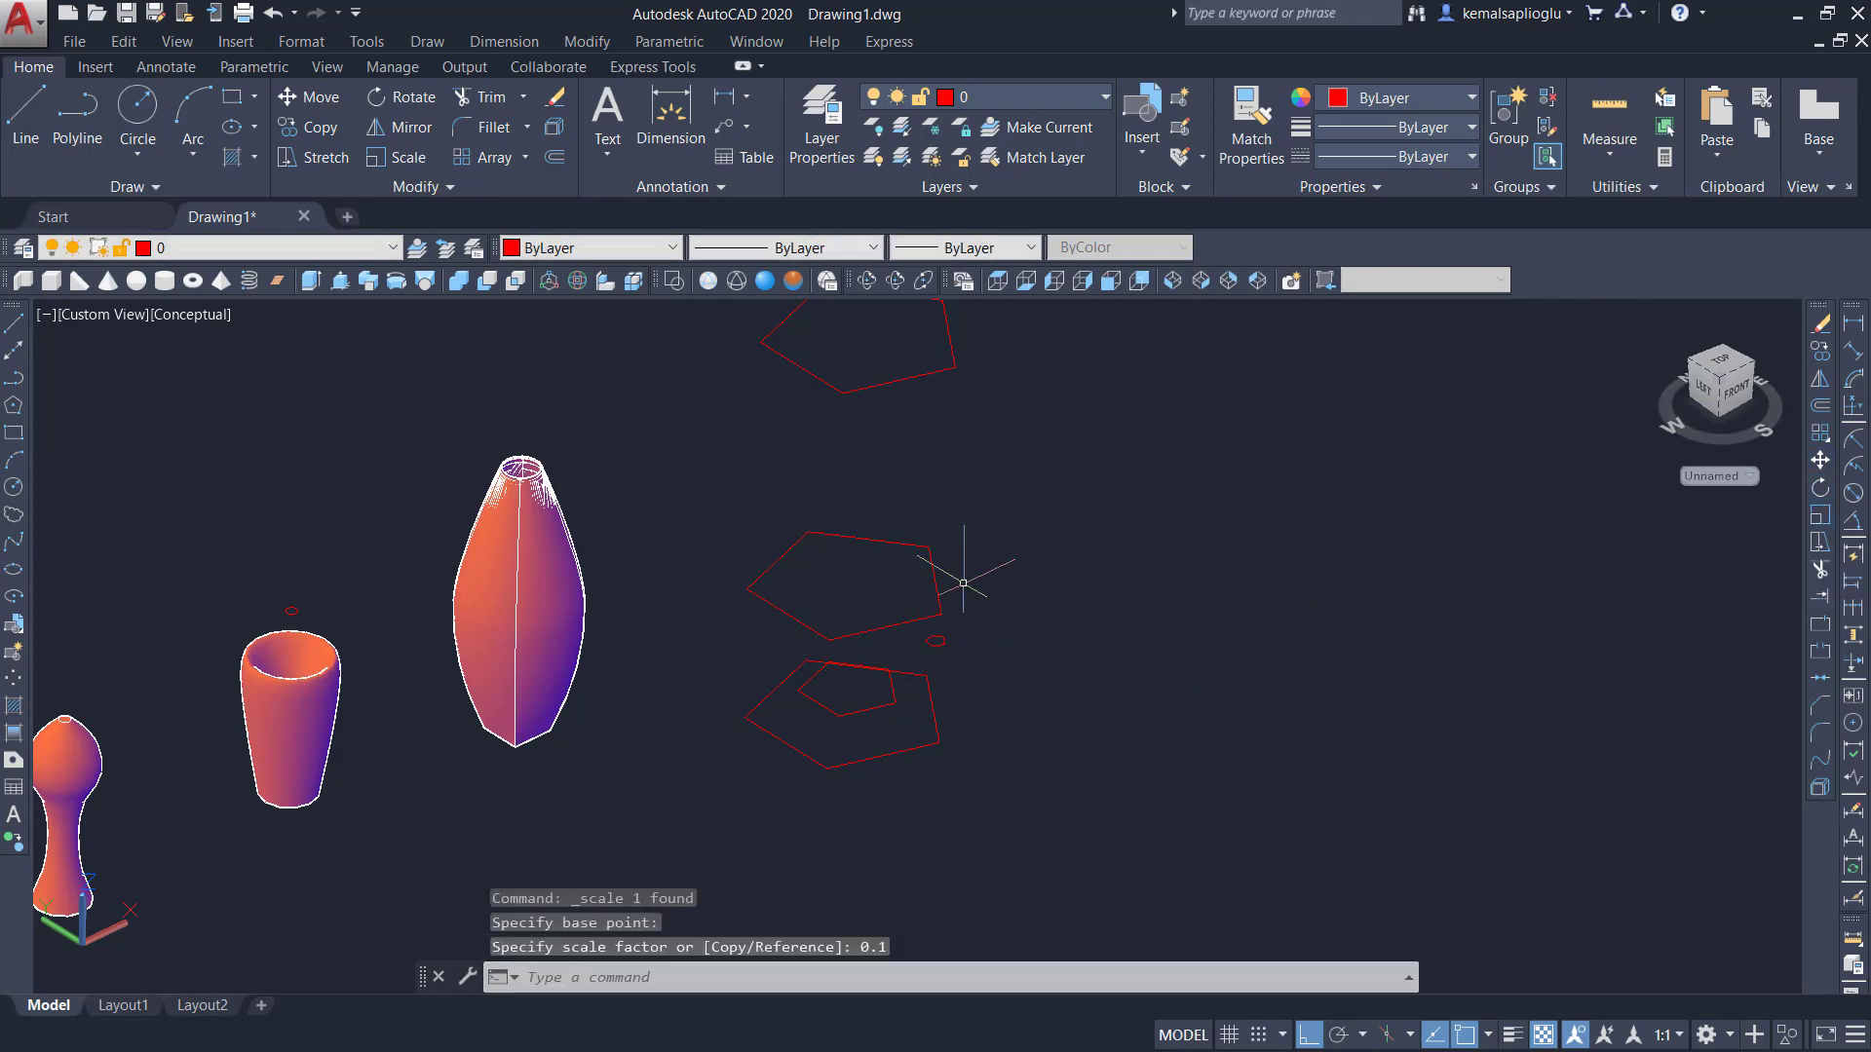
click(935, 561)
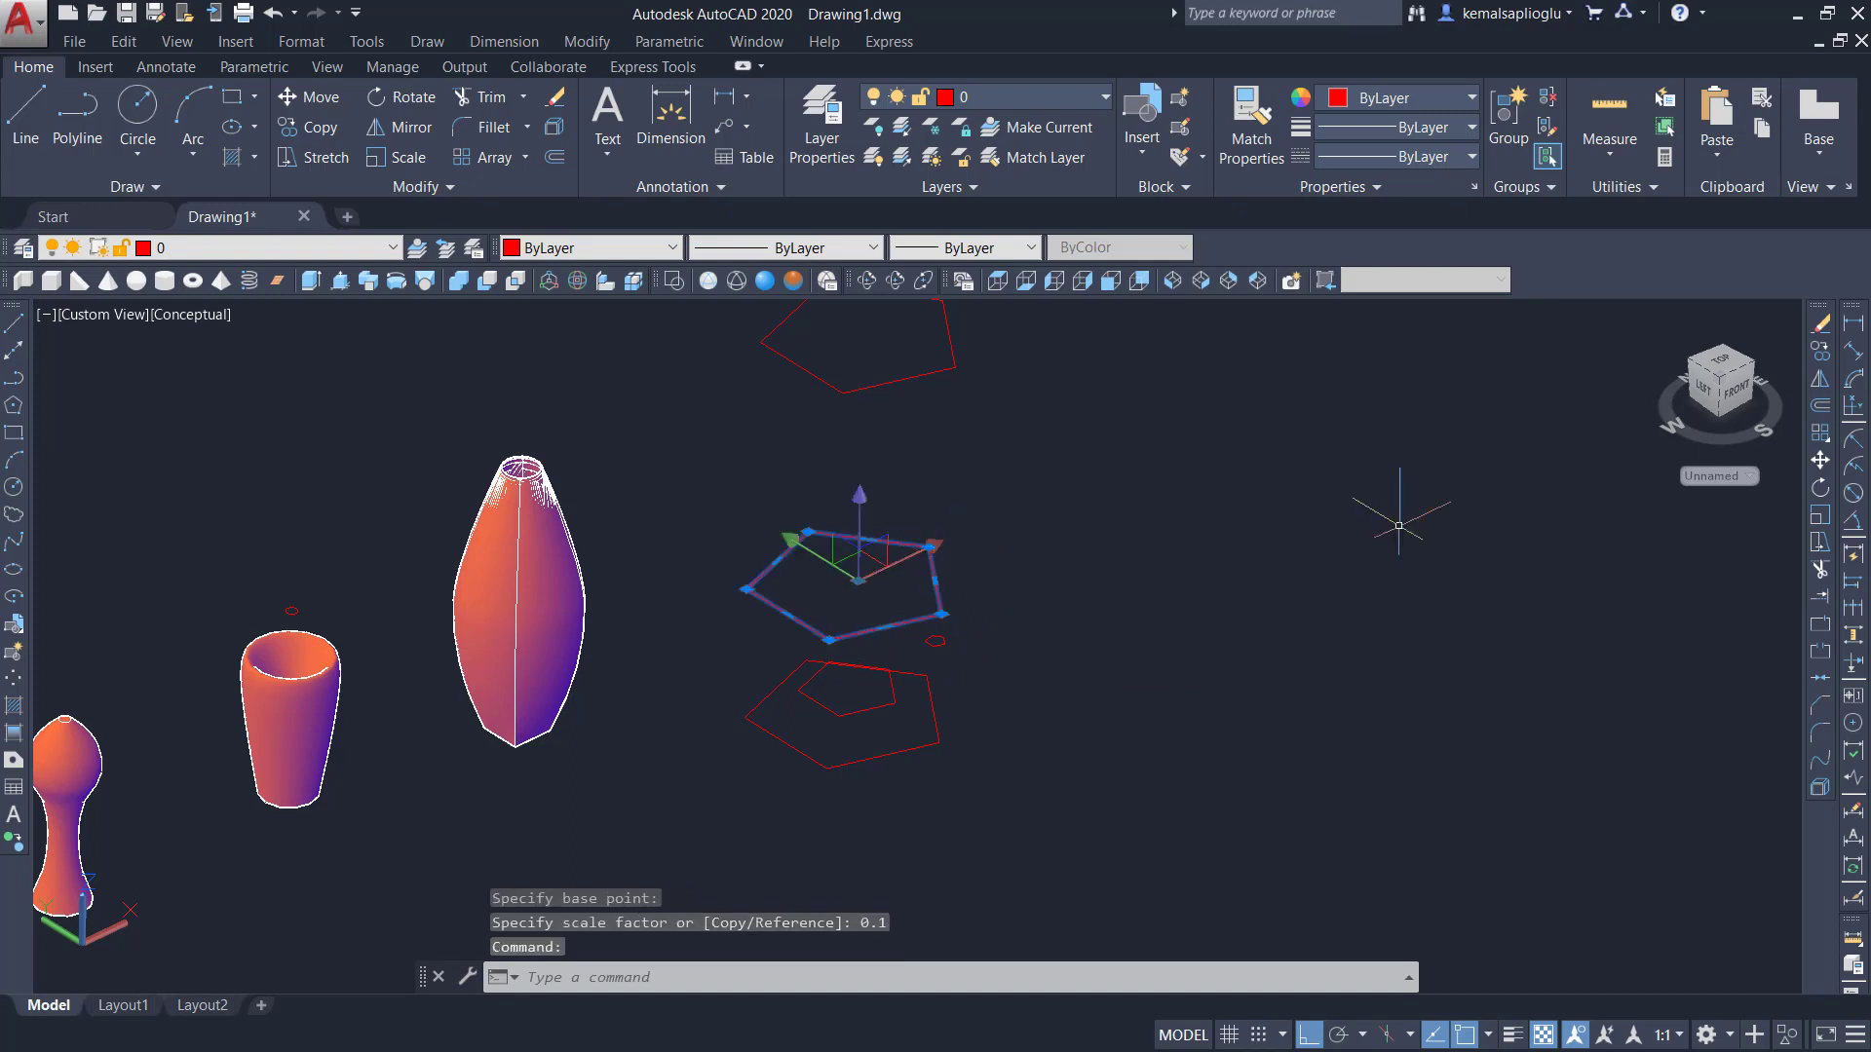
click(1818, 517)
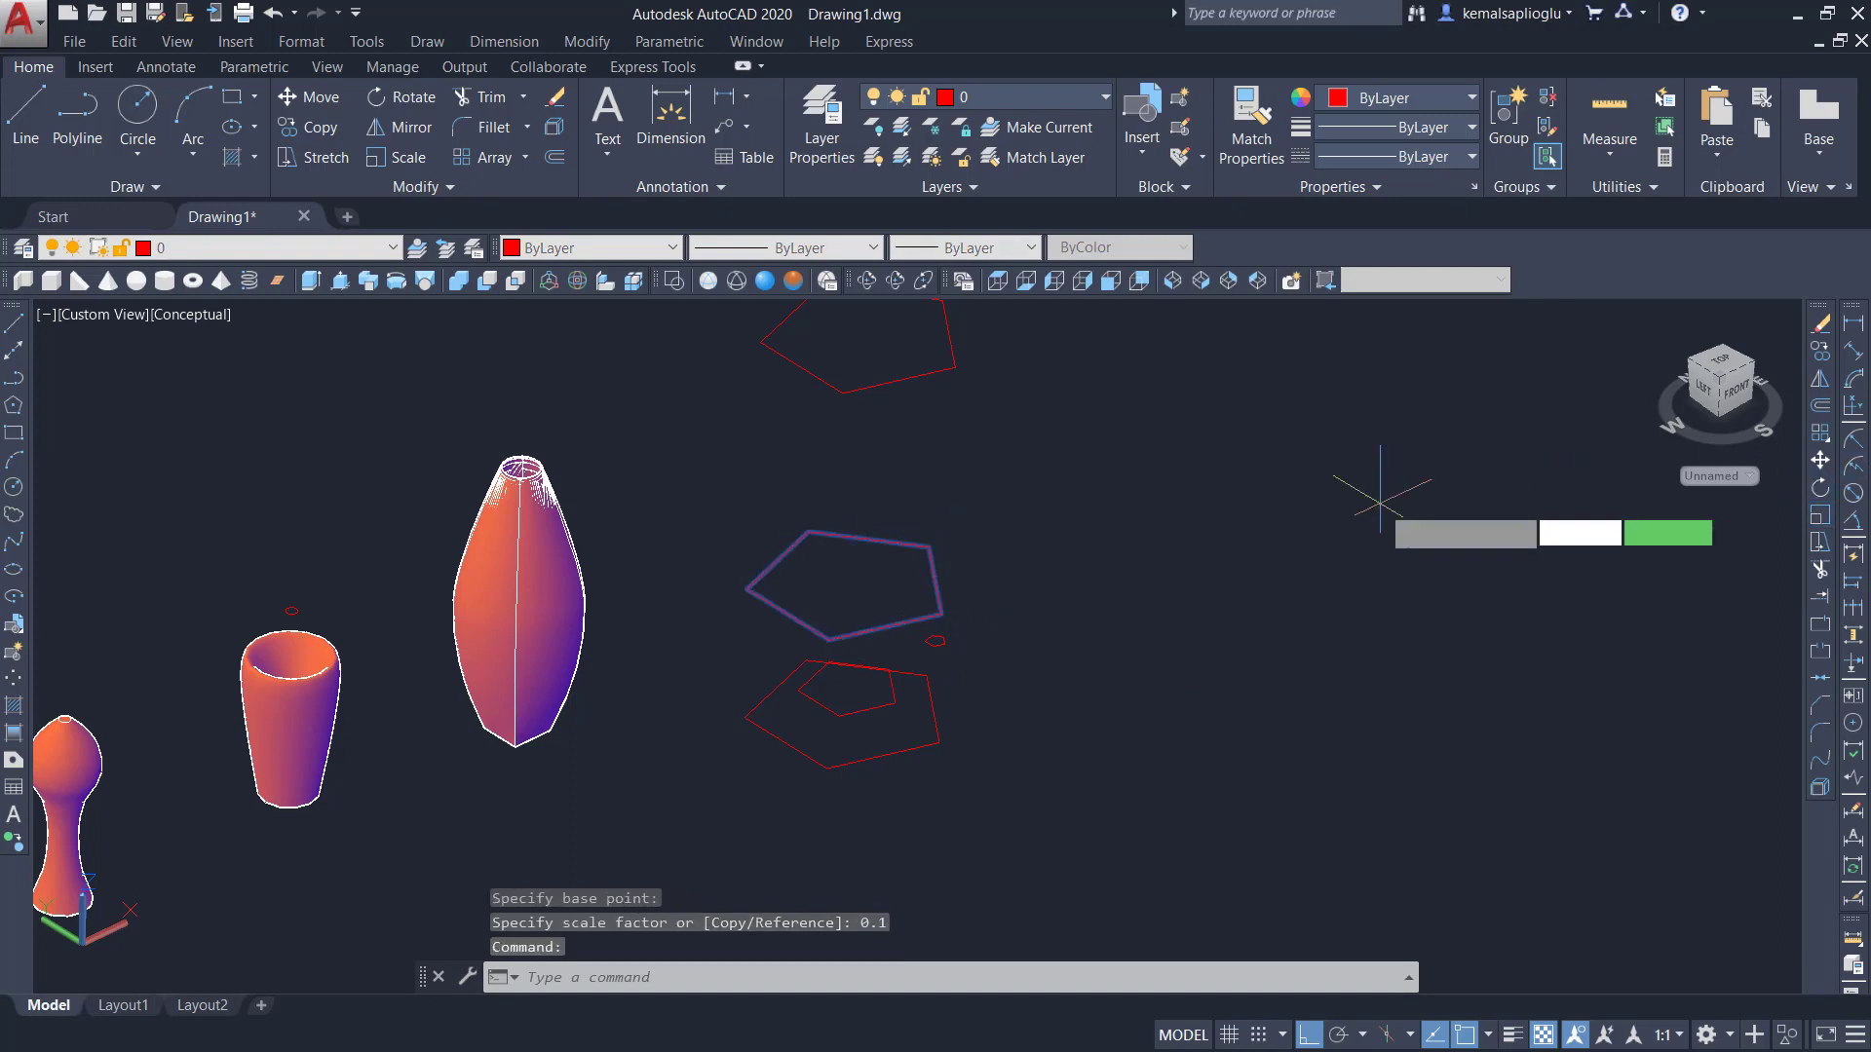
click(930, 546)
text(0.4)
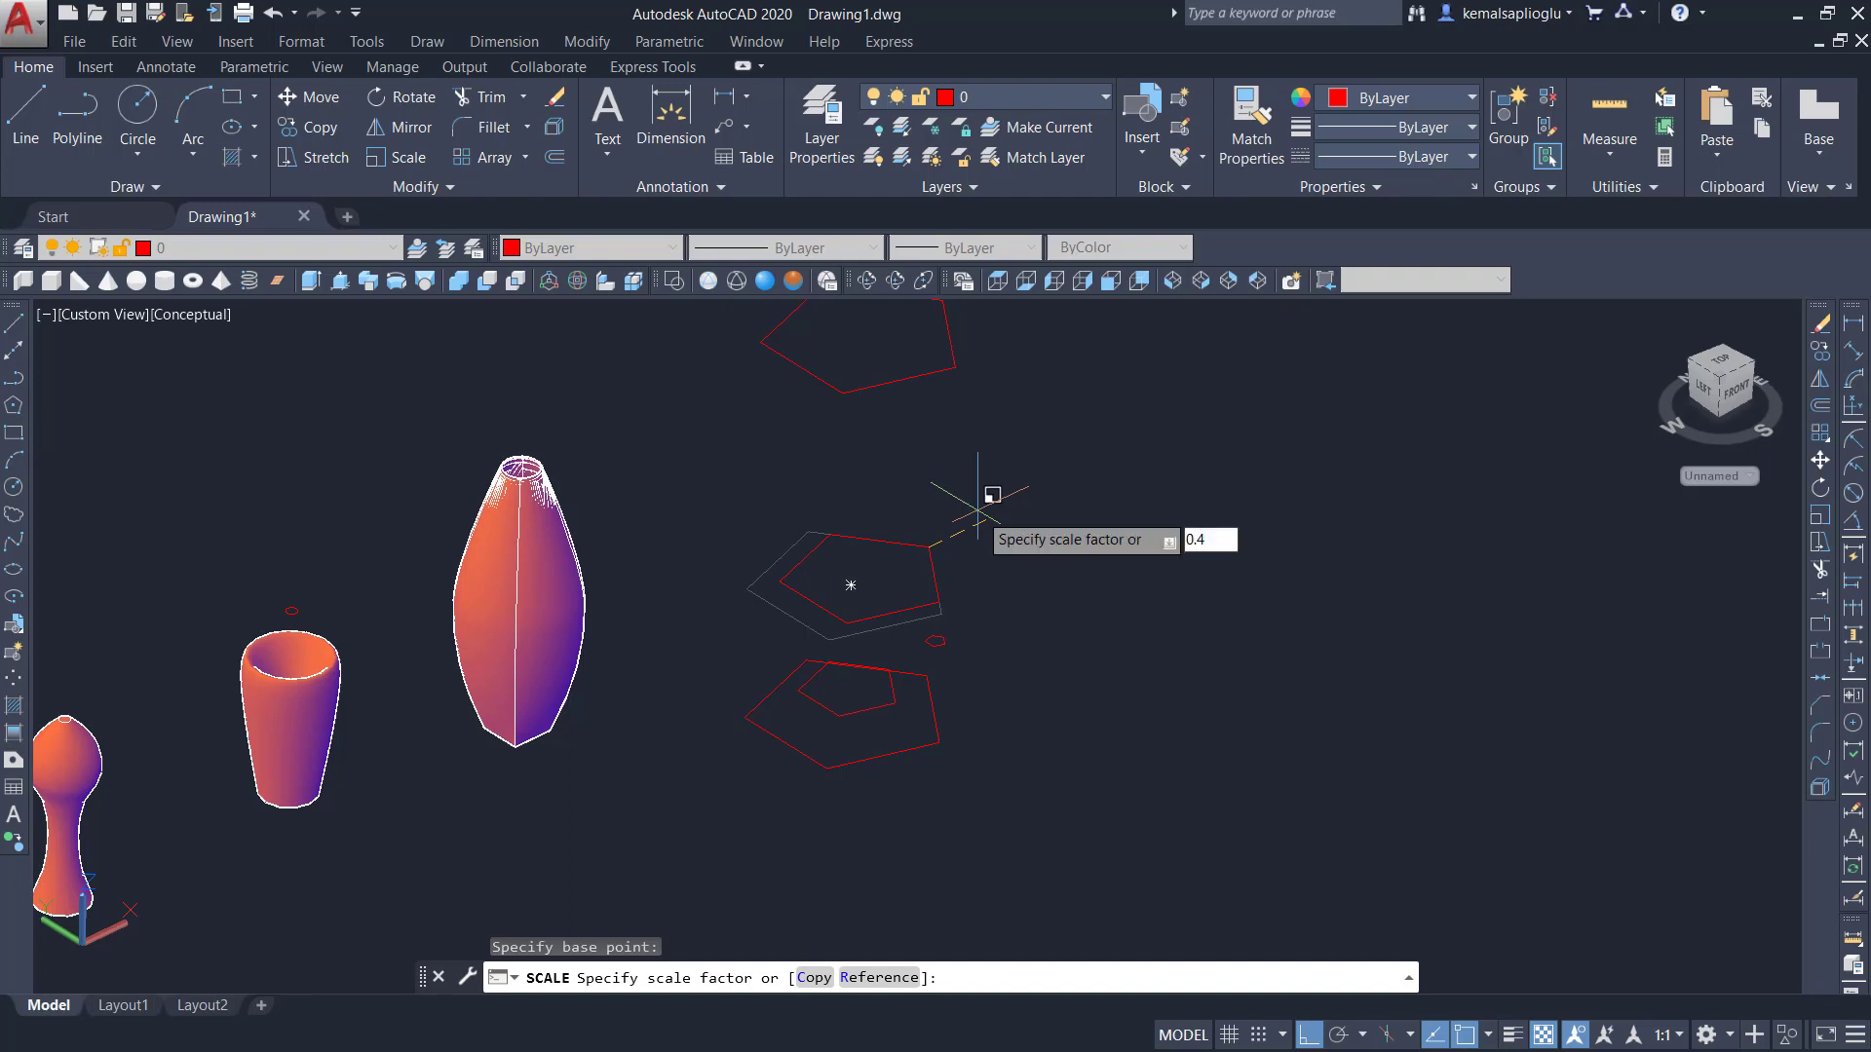
key(Return)
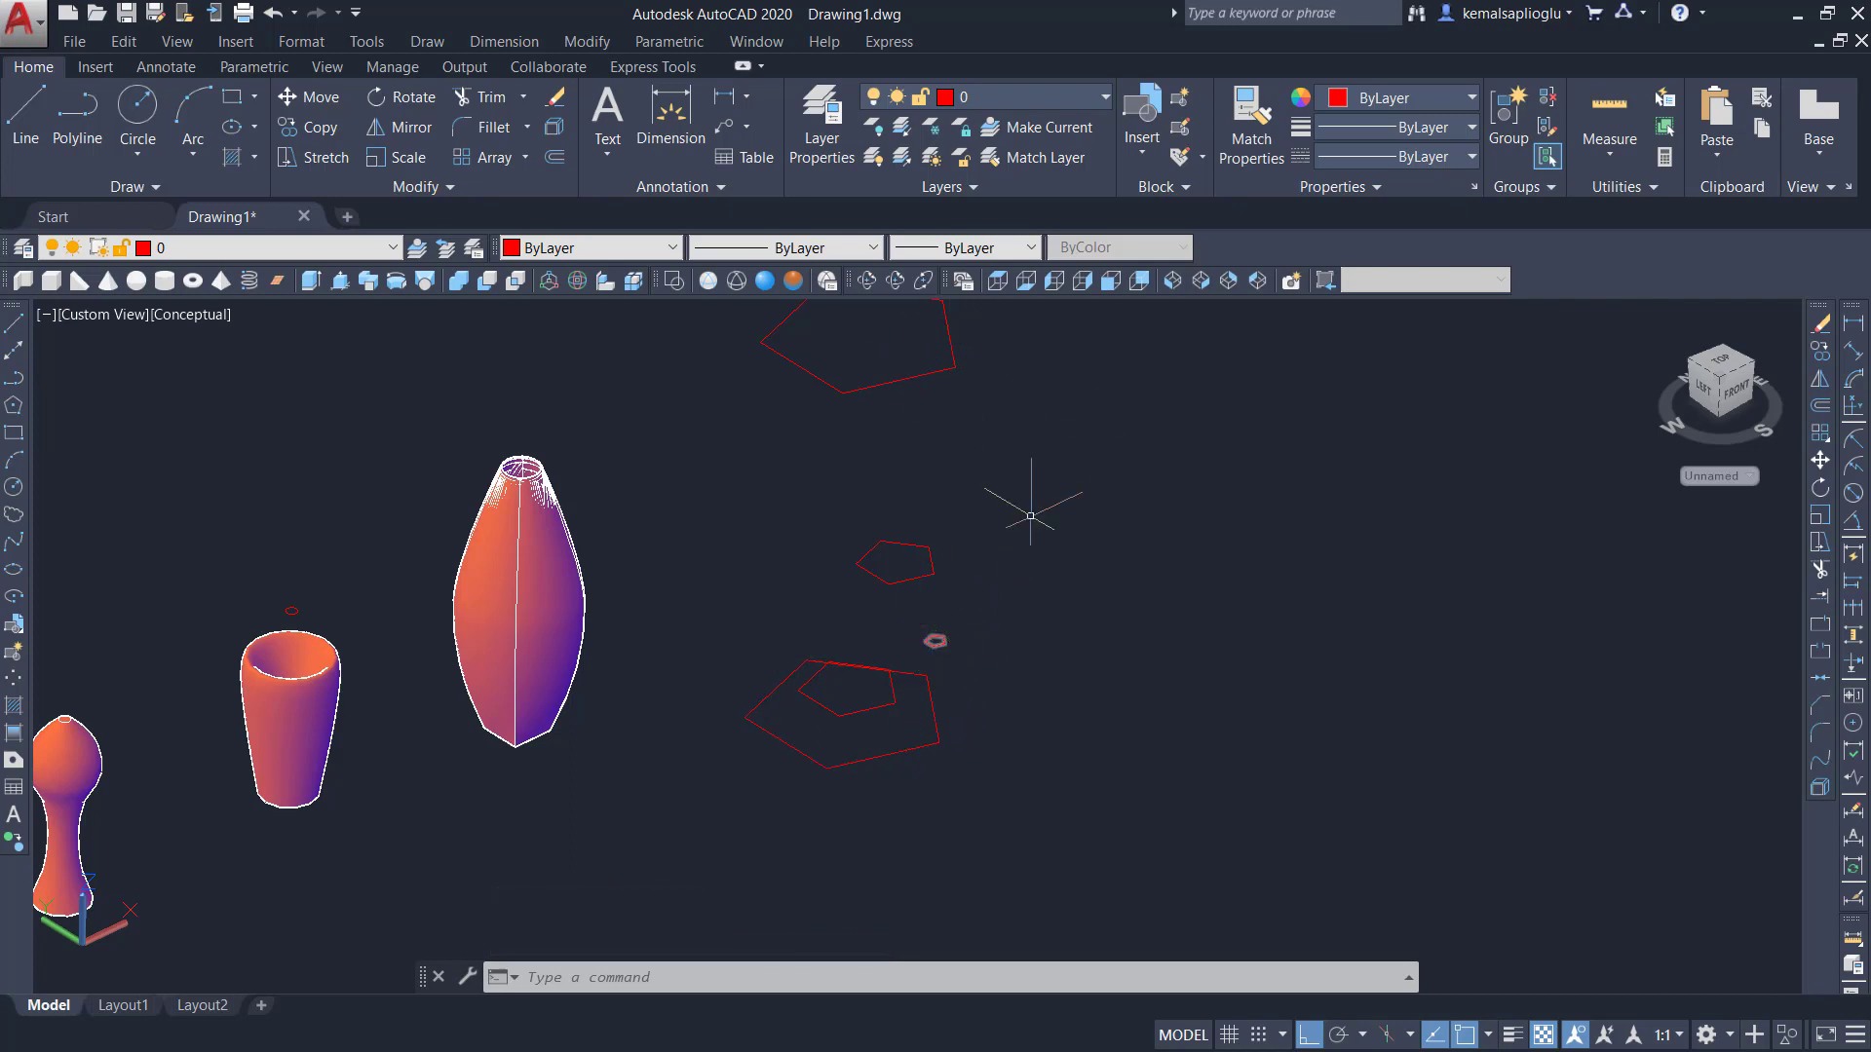
Step: Switch to the southwest isometric view and adjust it by panning and orbiting
click(1172, 283)
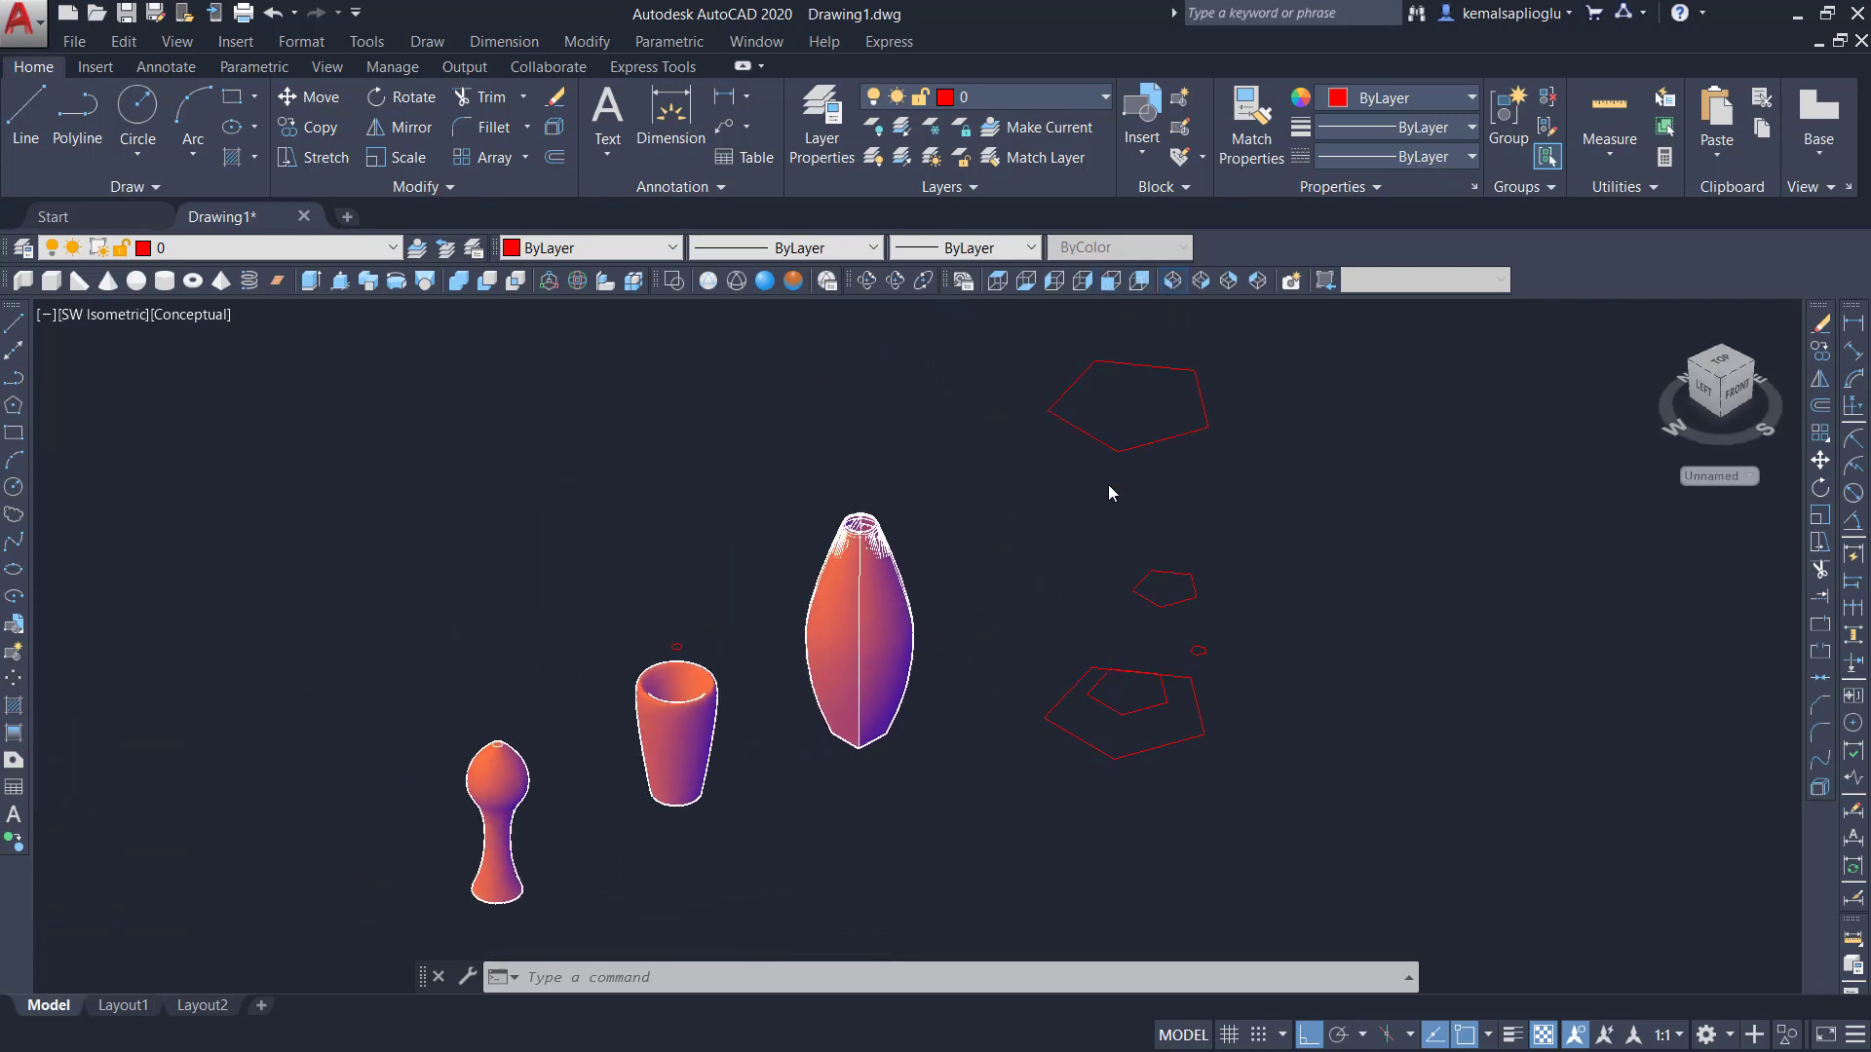
drag(1212, 555, 983, 595)
key(Escape)
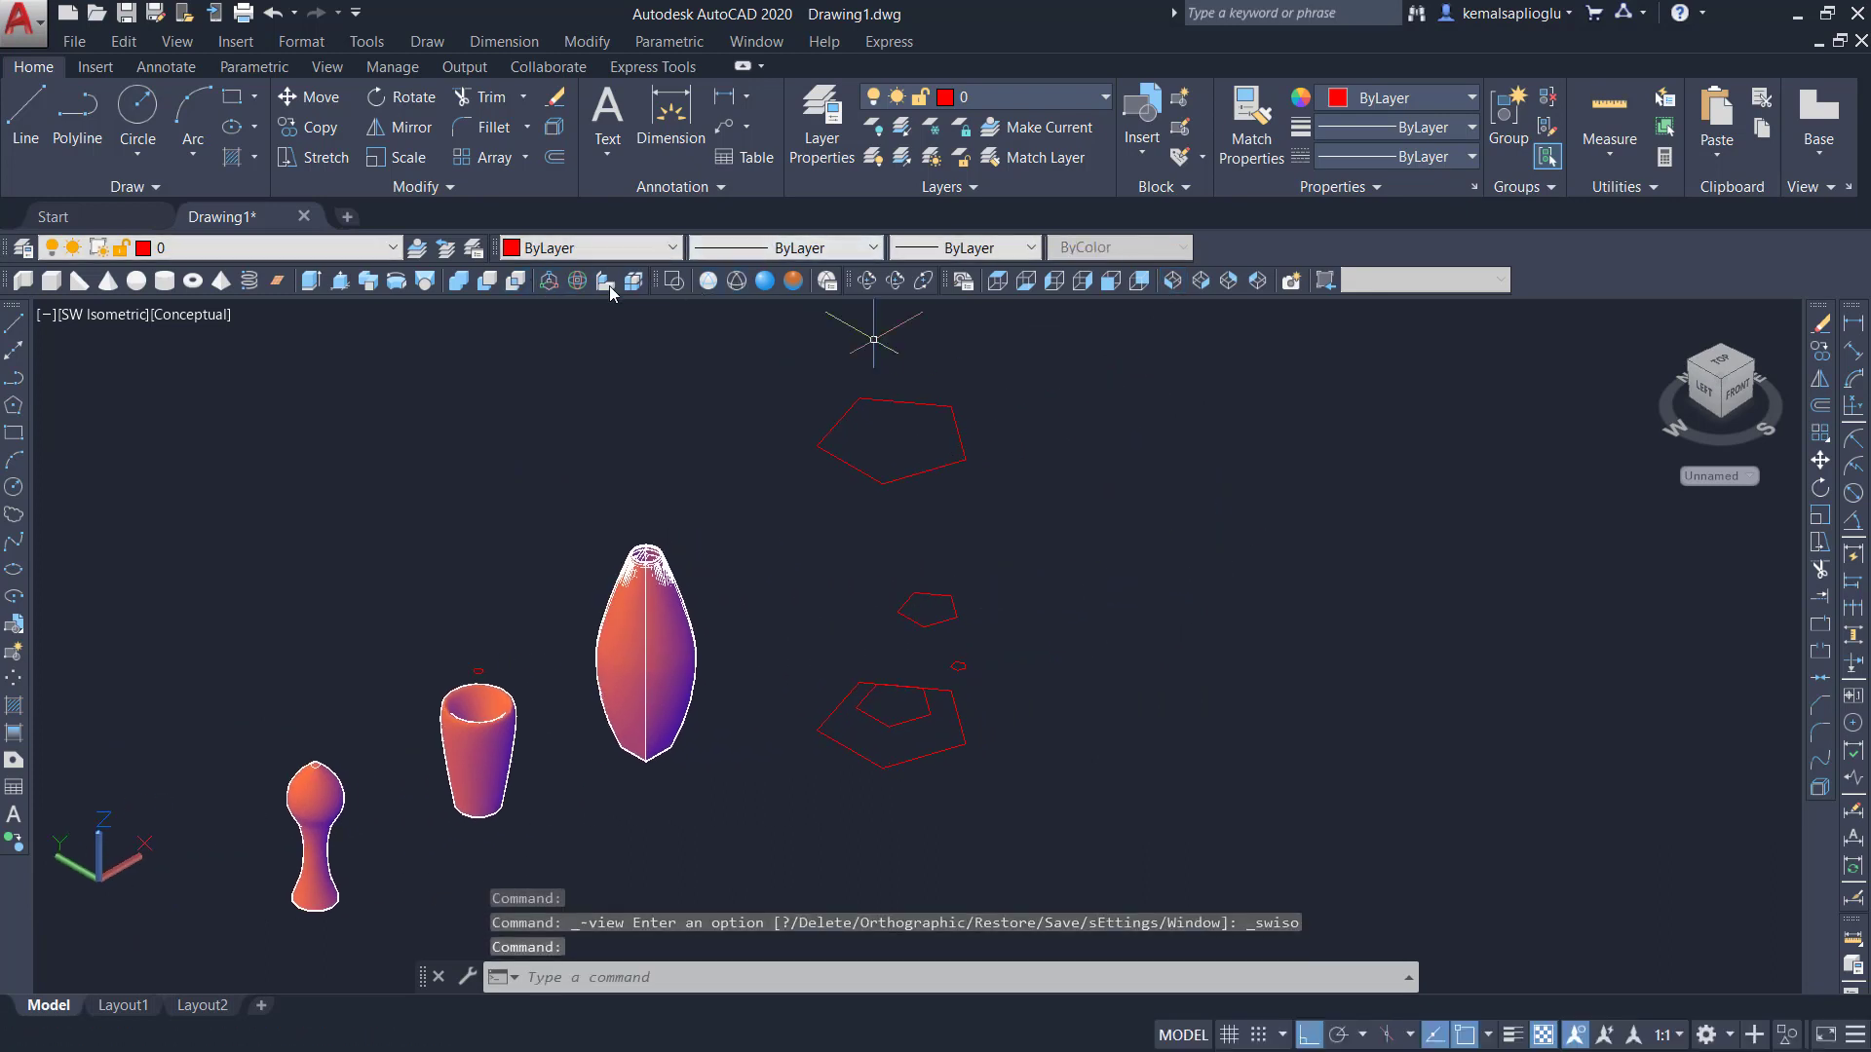
click(895, 281)
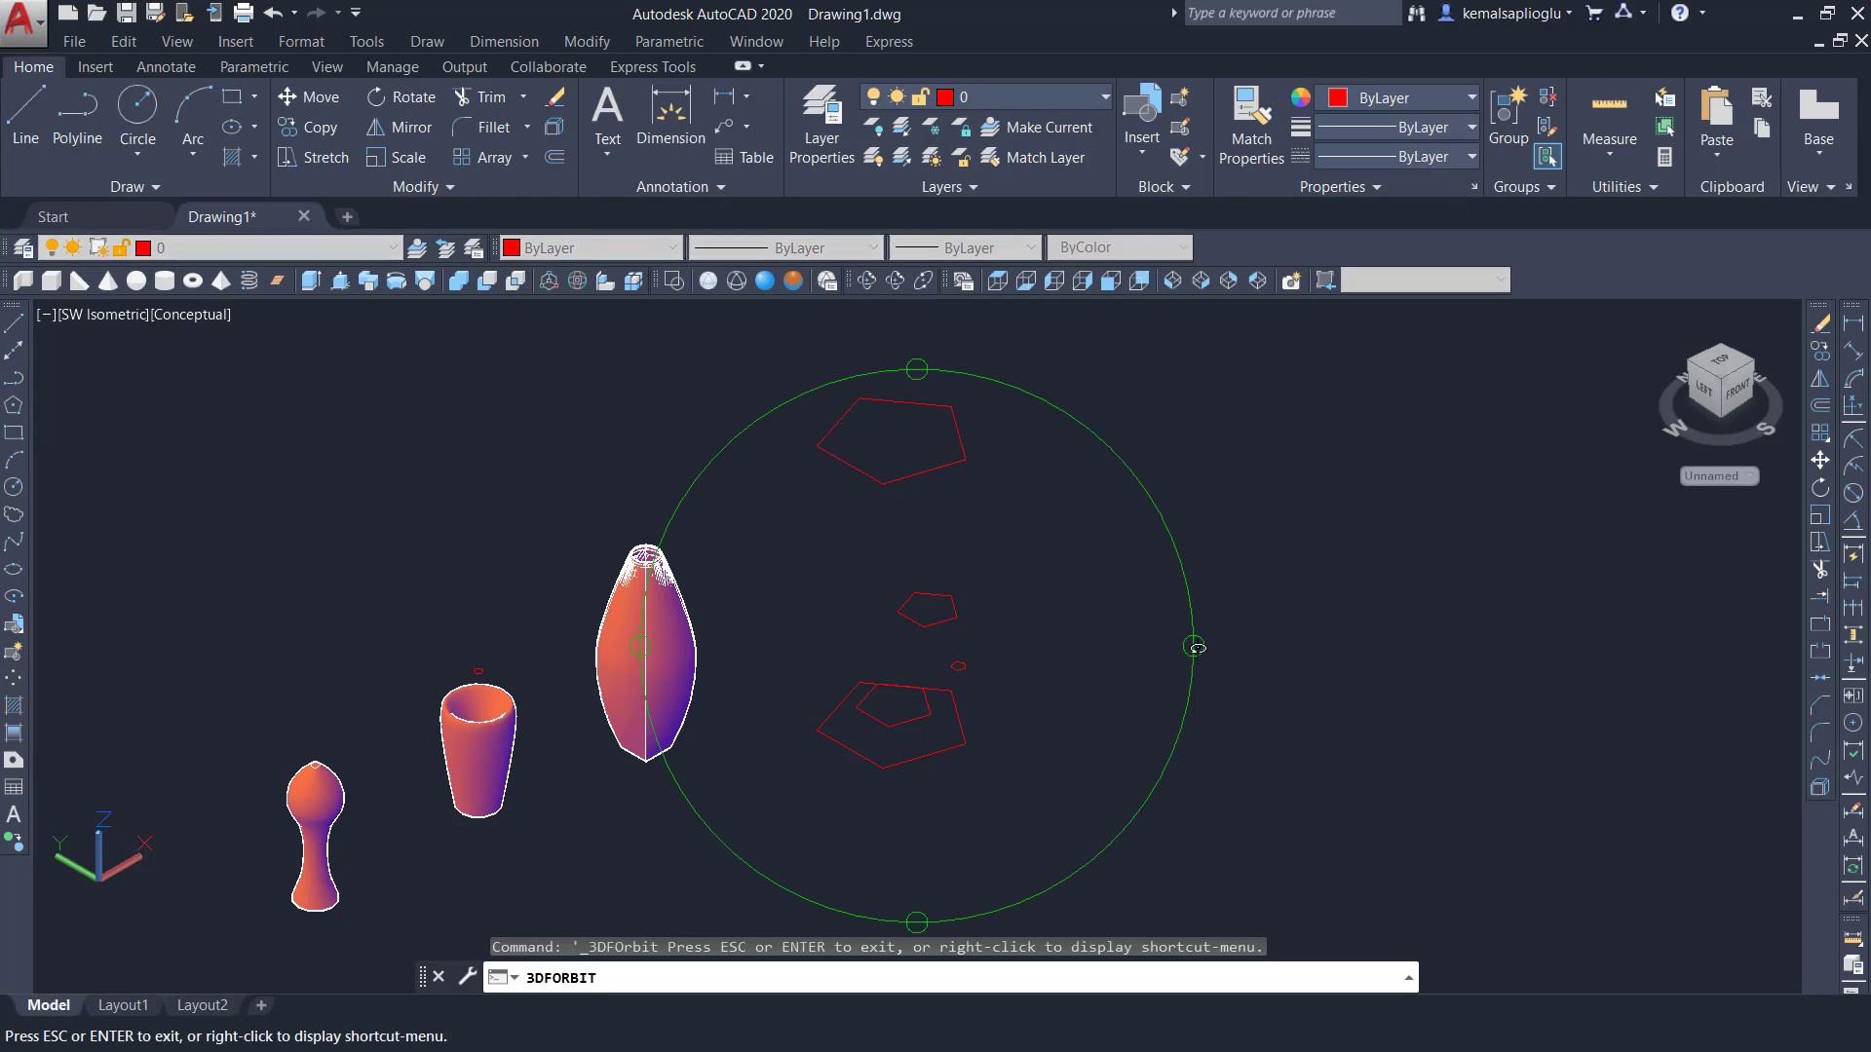
mouse_move(1120, 687)
mouse_down()
mouse_move(1012, 728)
mouse_move(910, 735)
mouse_move(974, 764)
mouse_move(1119, 668)
mouse_move(1114, 636)
mouse_up()
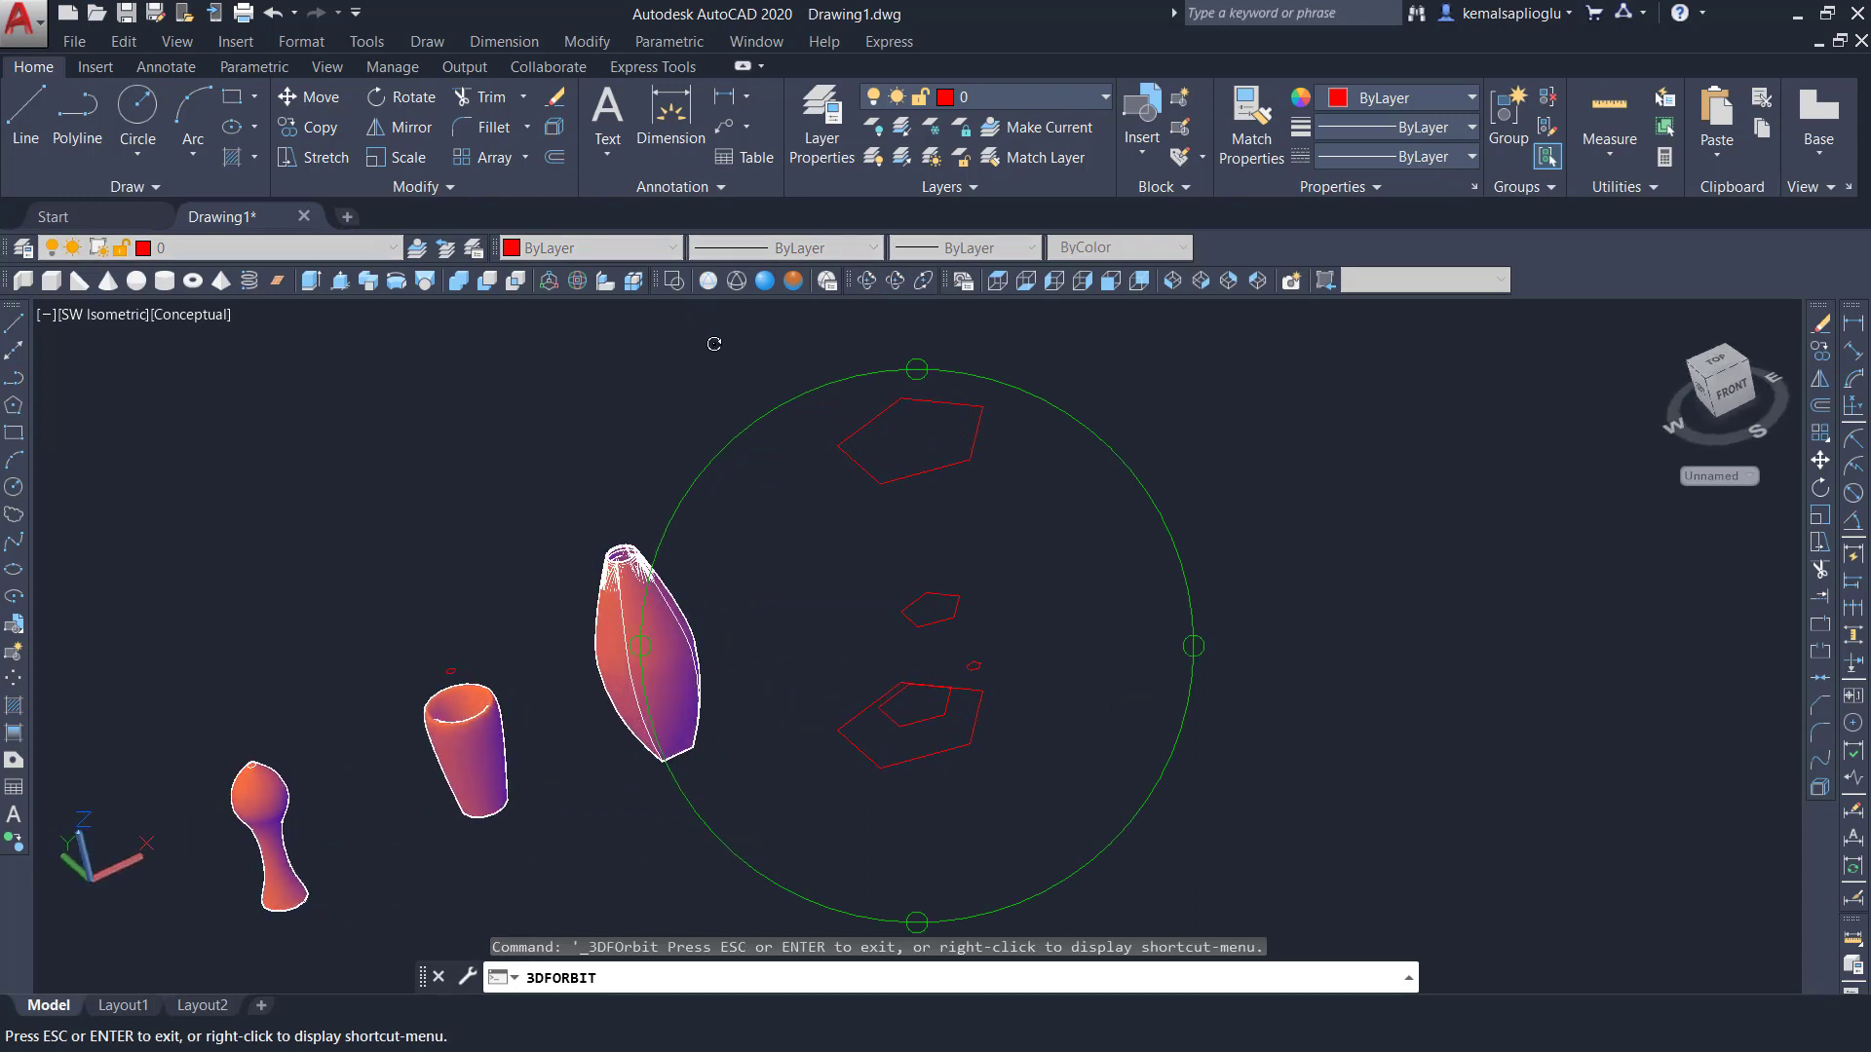
key(Escape)
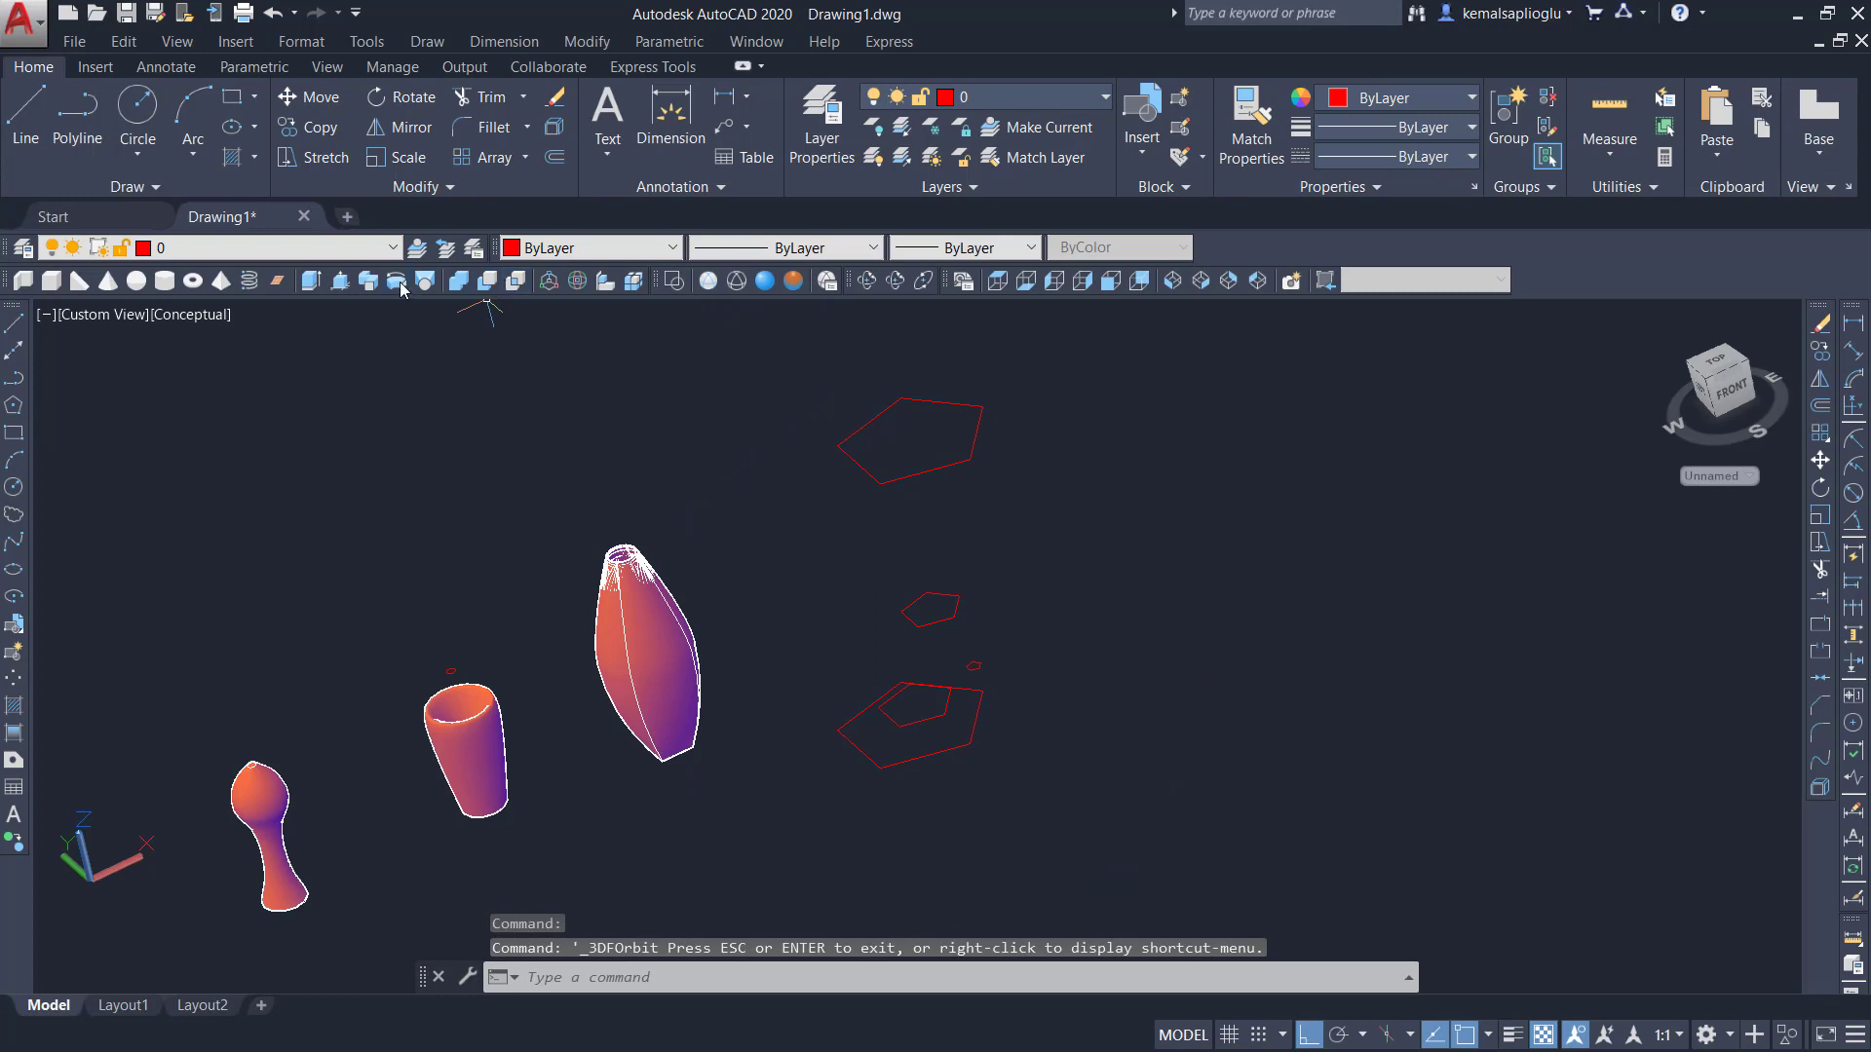
Step: Pick the five pentagons bottom to top as loft sections and choose Loft Settings
click(423, 284)
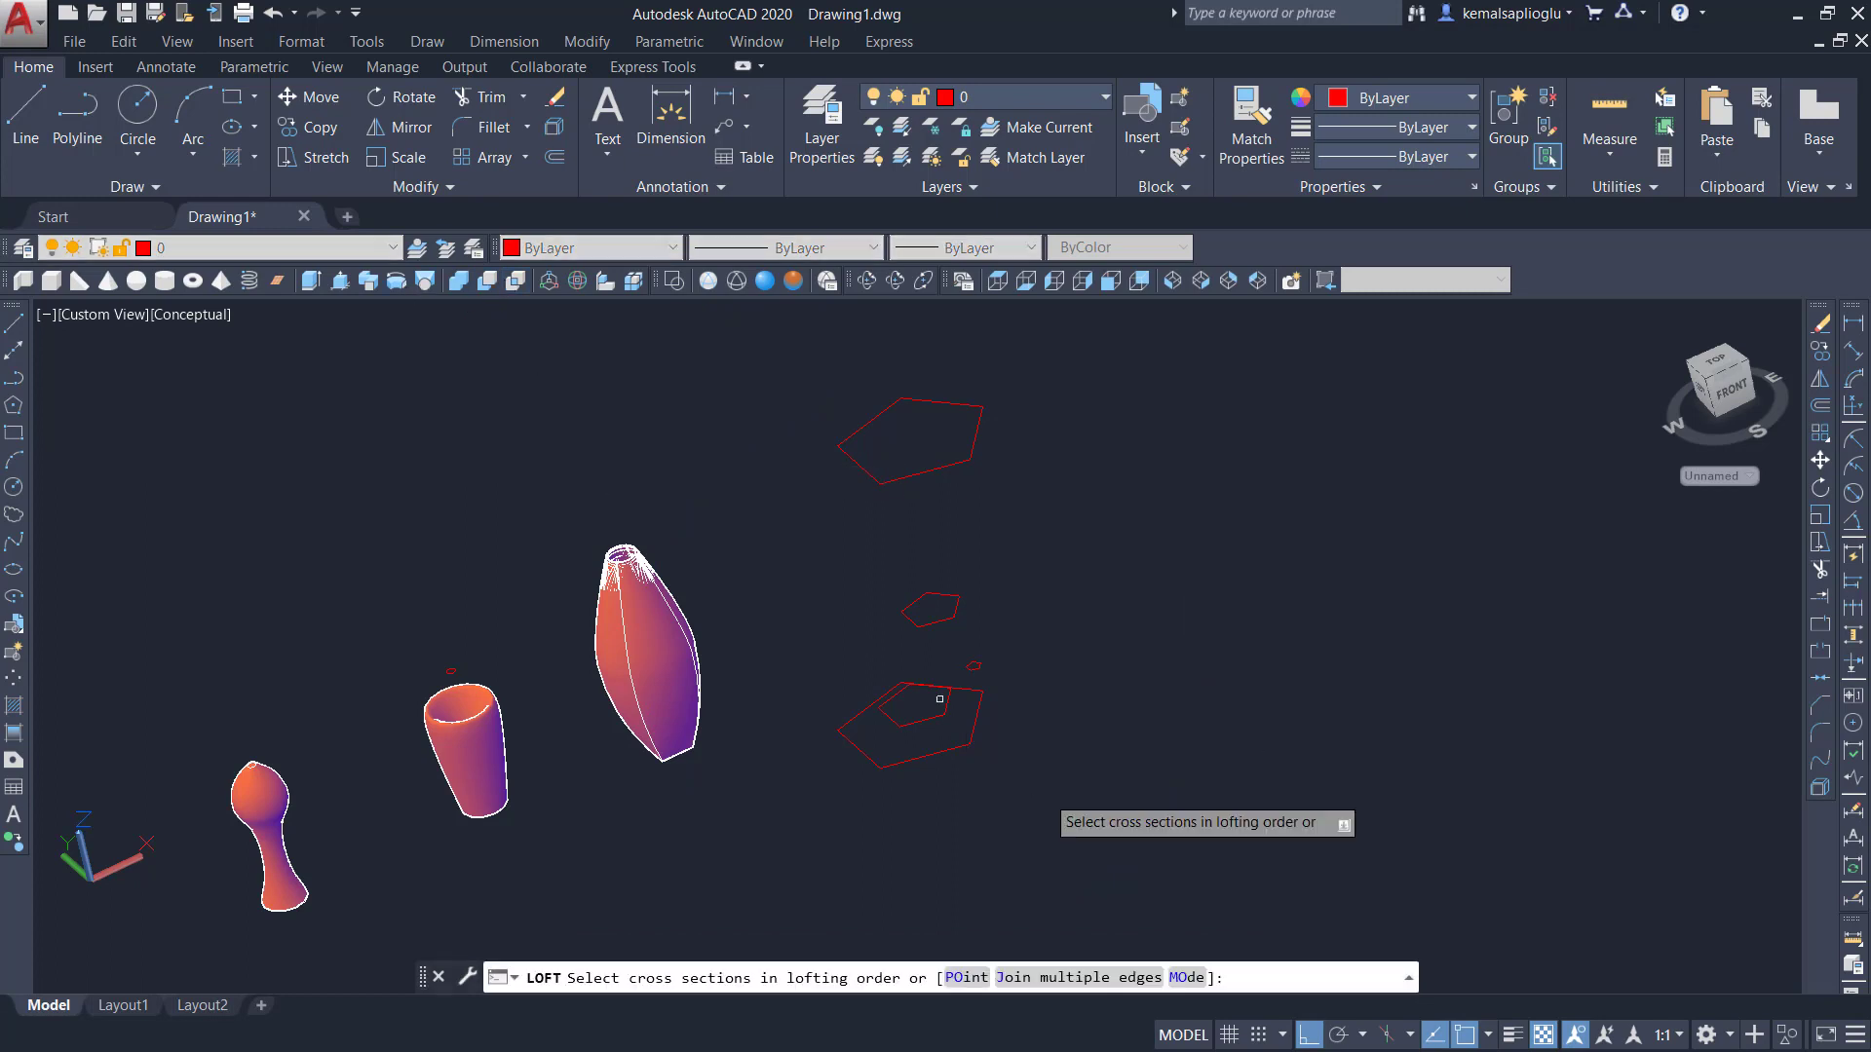
click(972, 739)
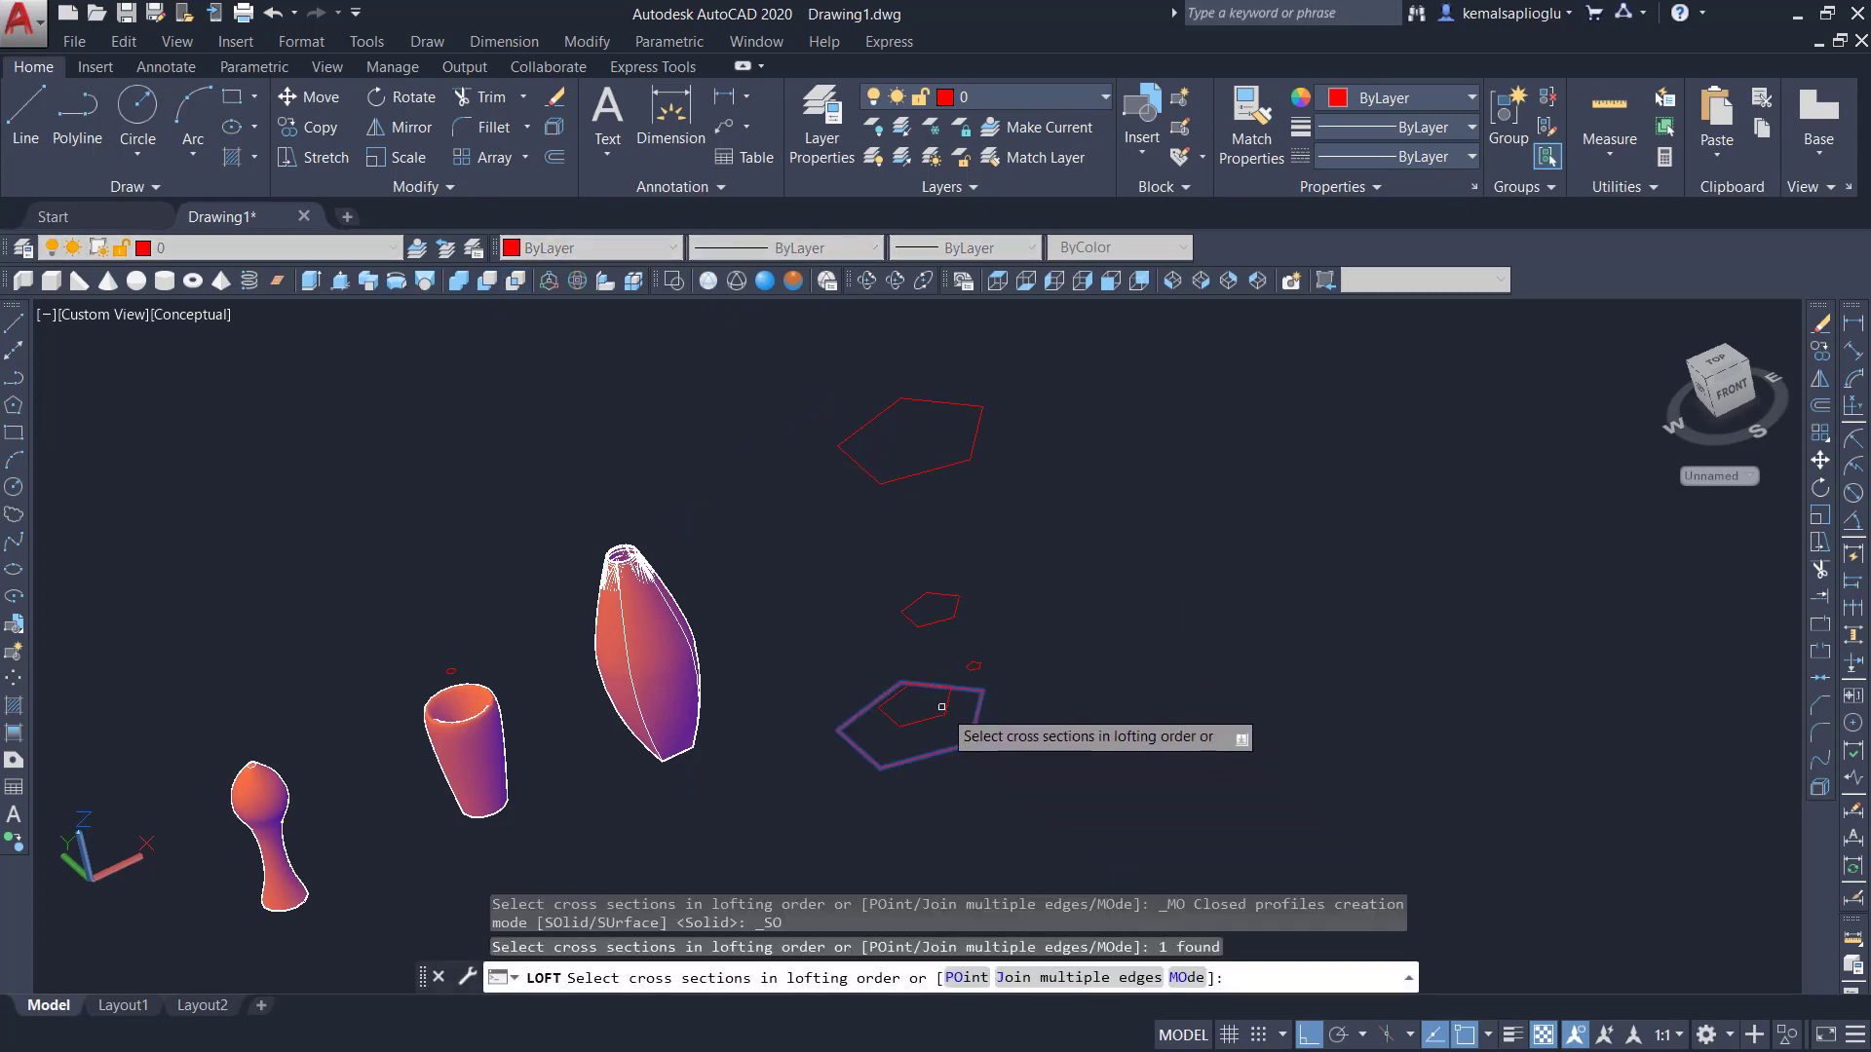
click(945, 709)
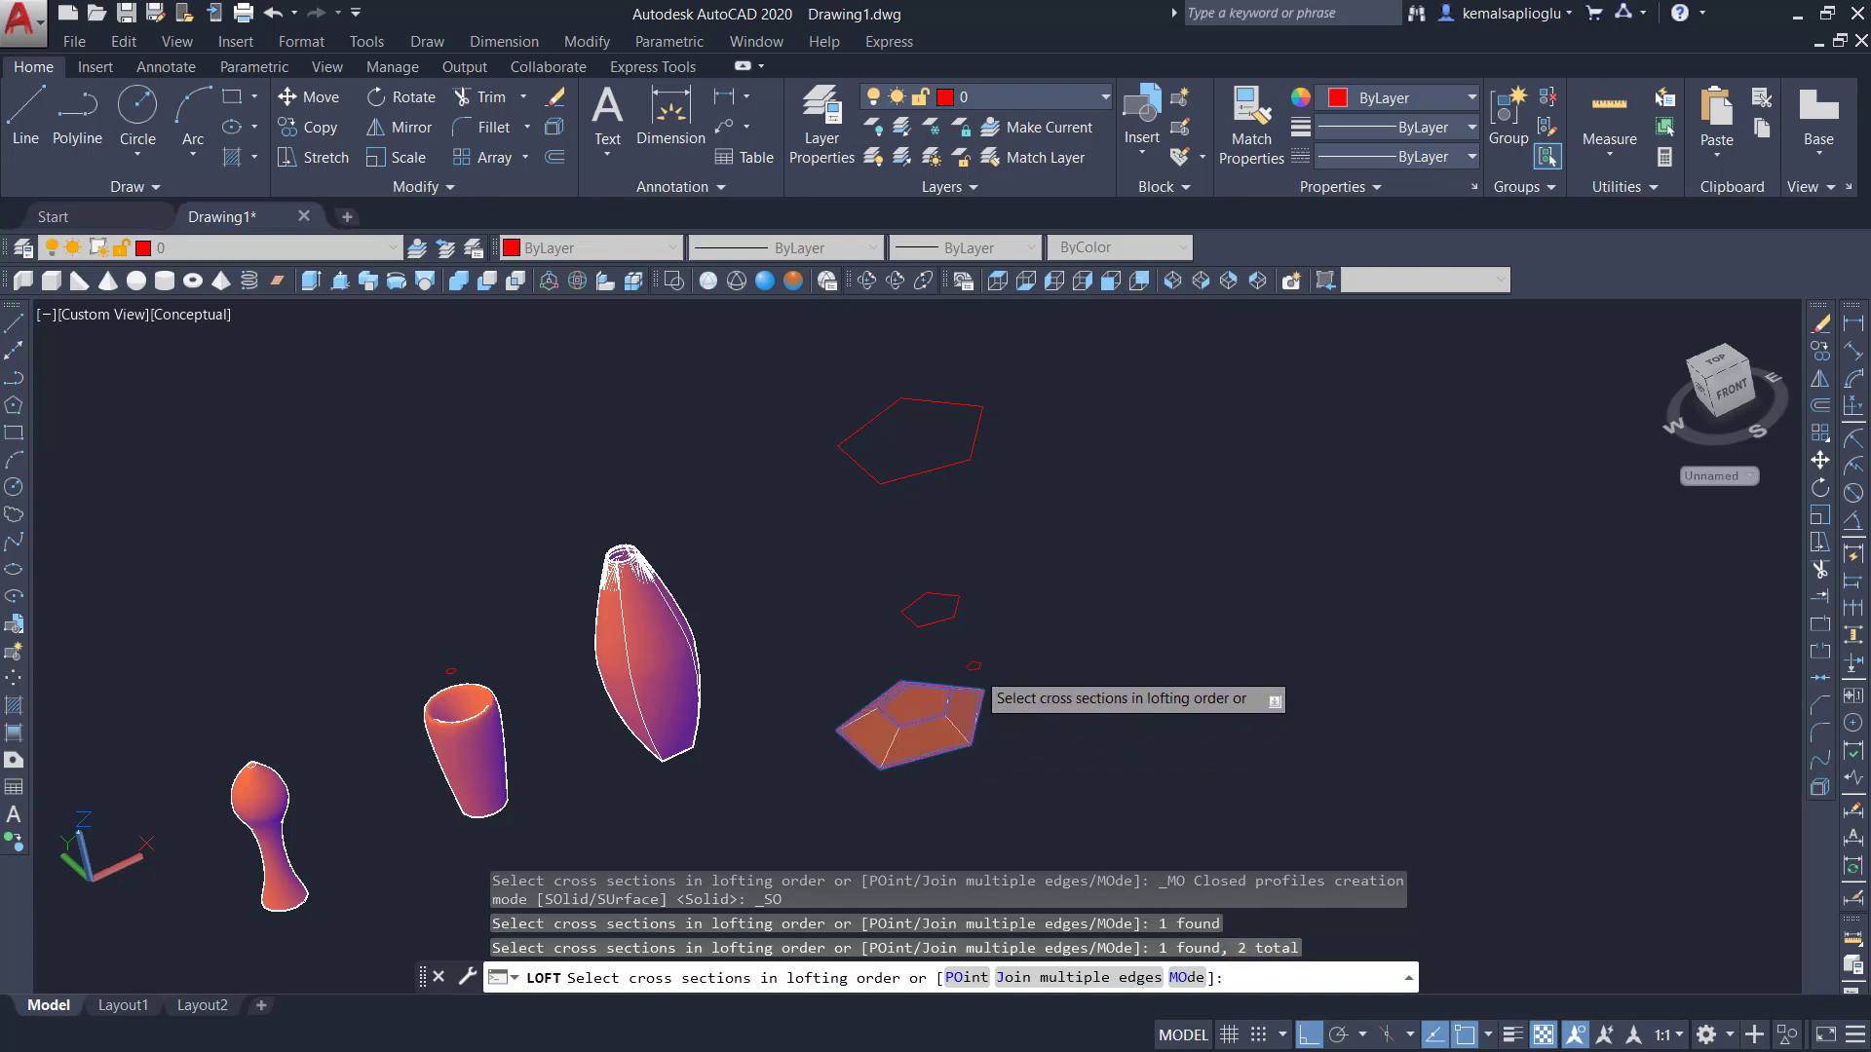
click(973, 666)
click(953, 622)
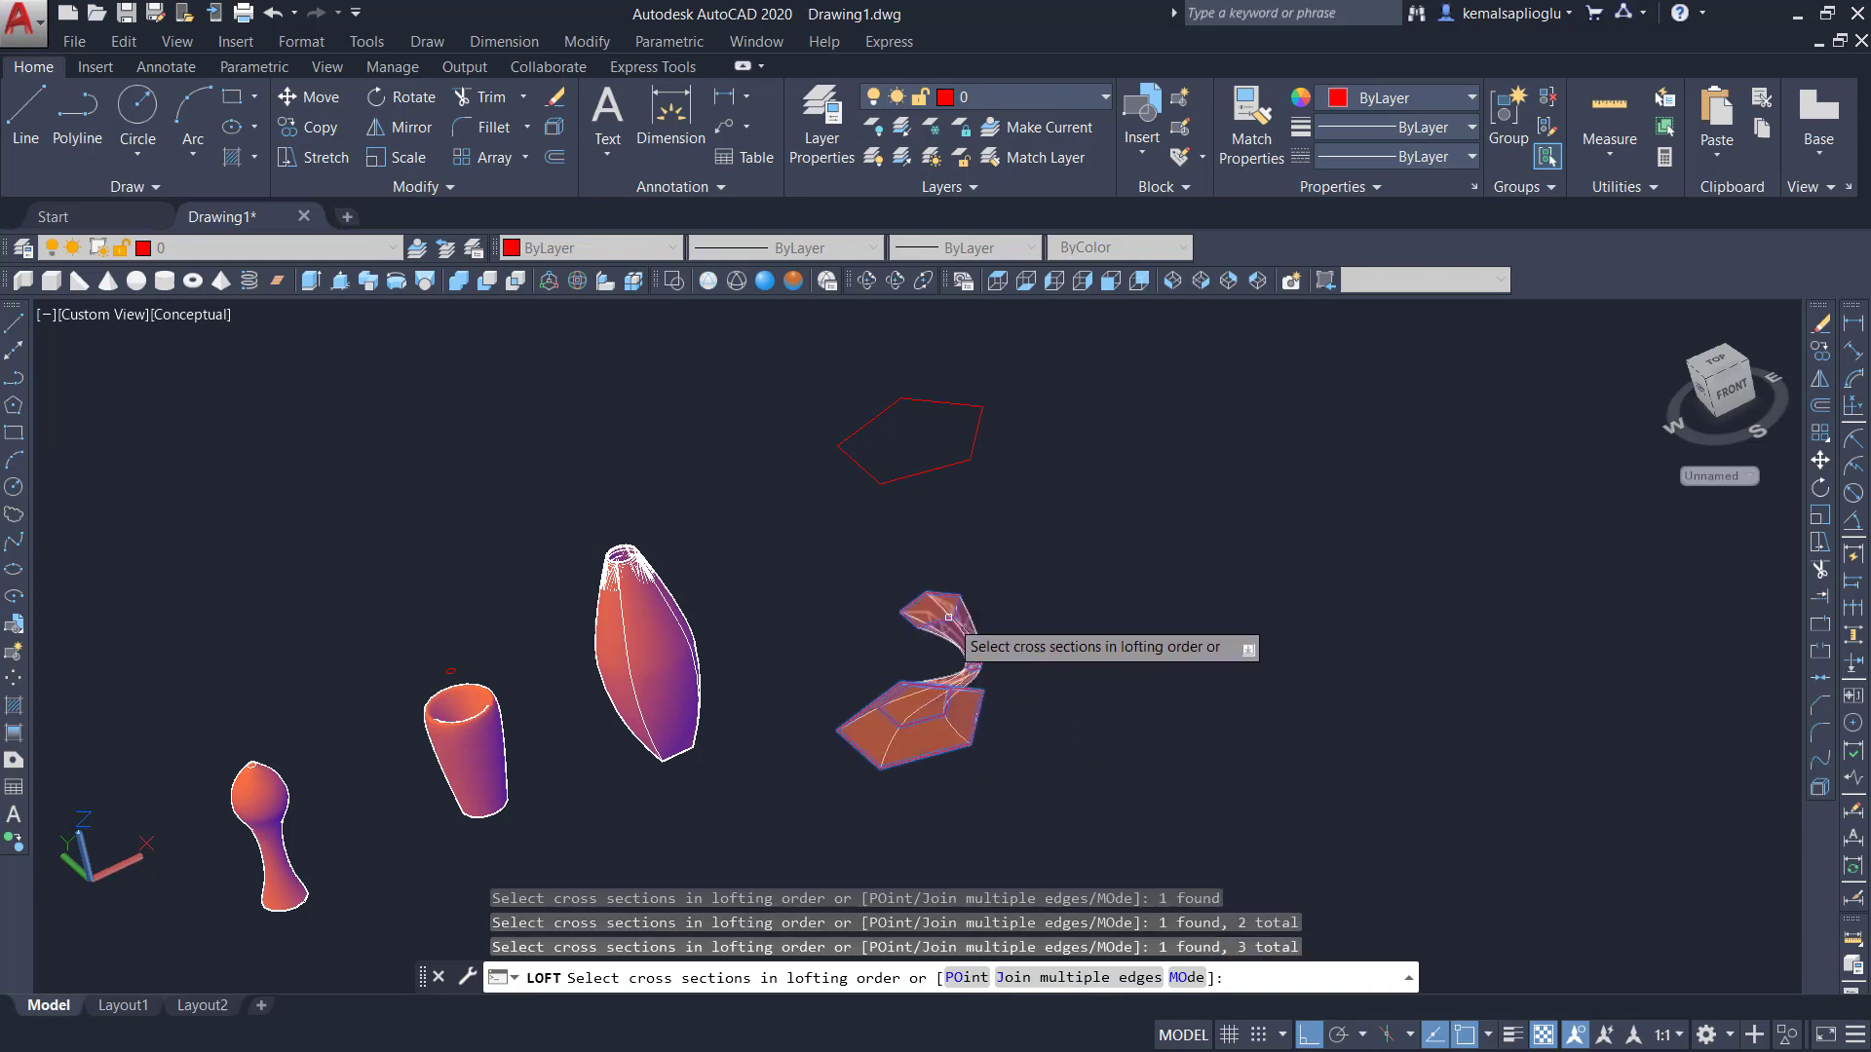
click(938, 468)
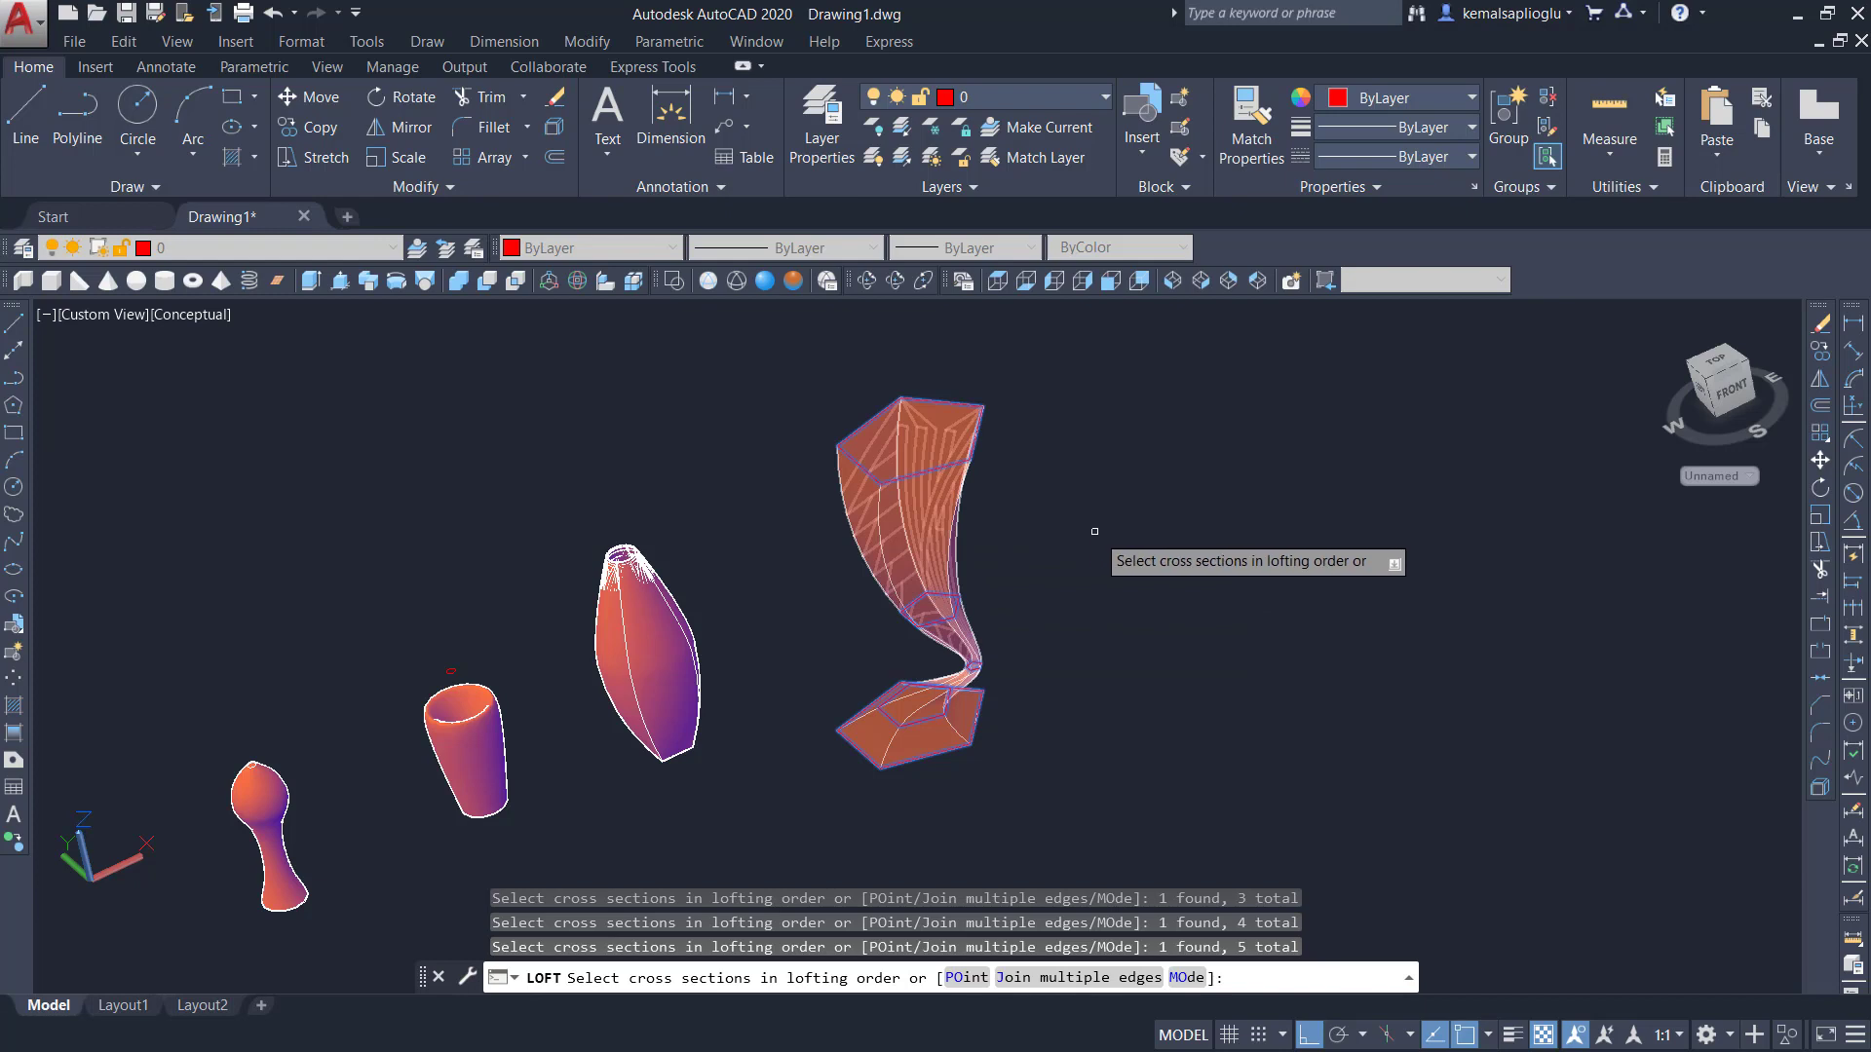
key(Return)
key(Down)
key(Down)
key(Down)
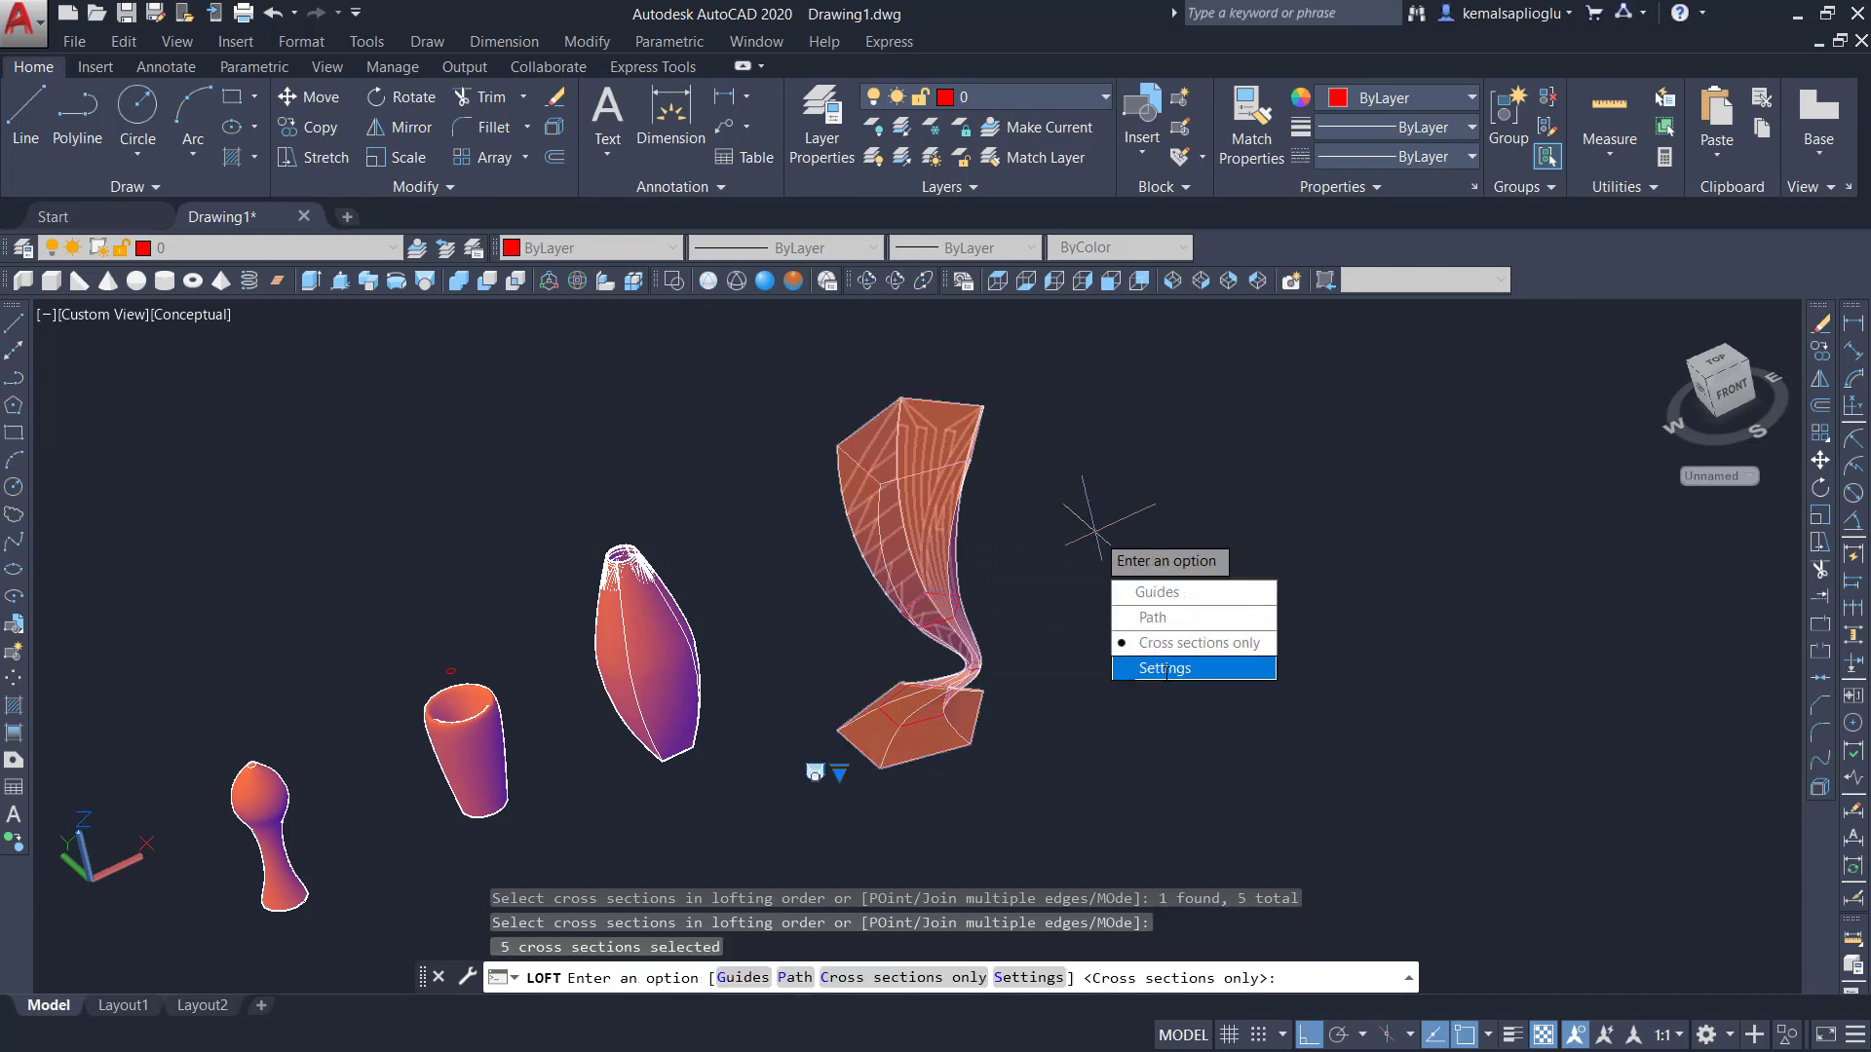
key(Return)
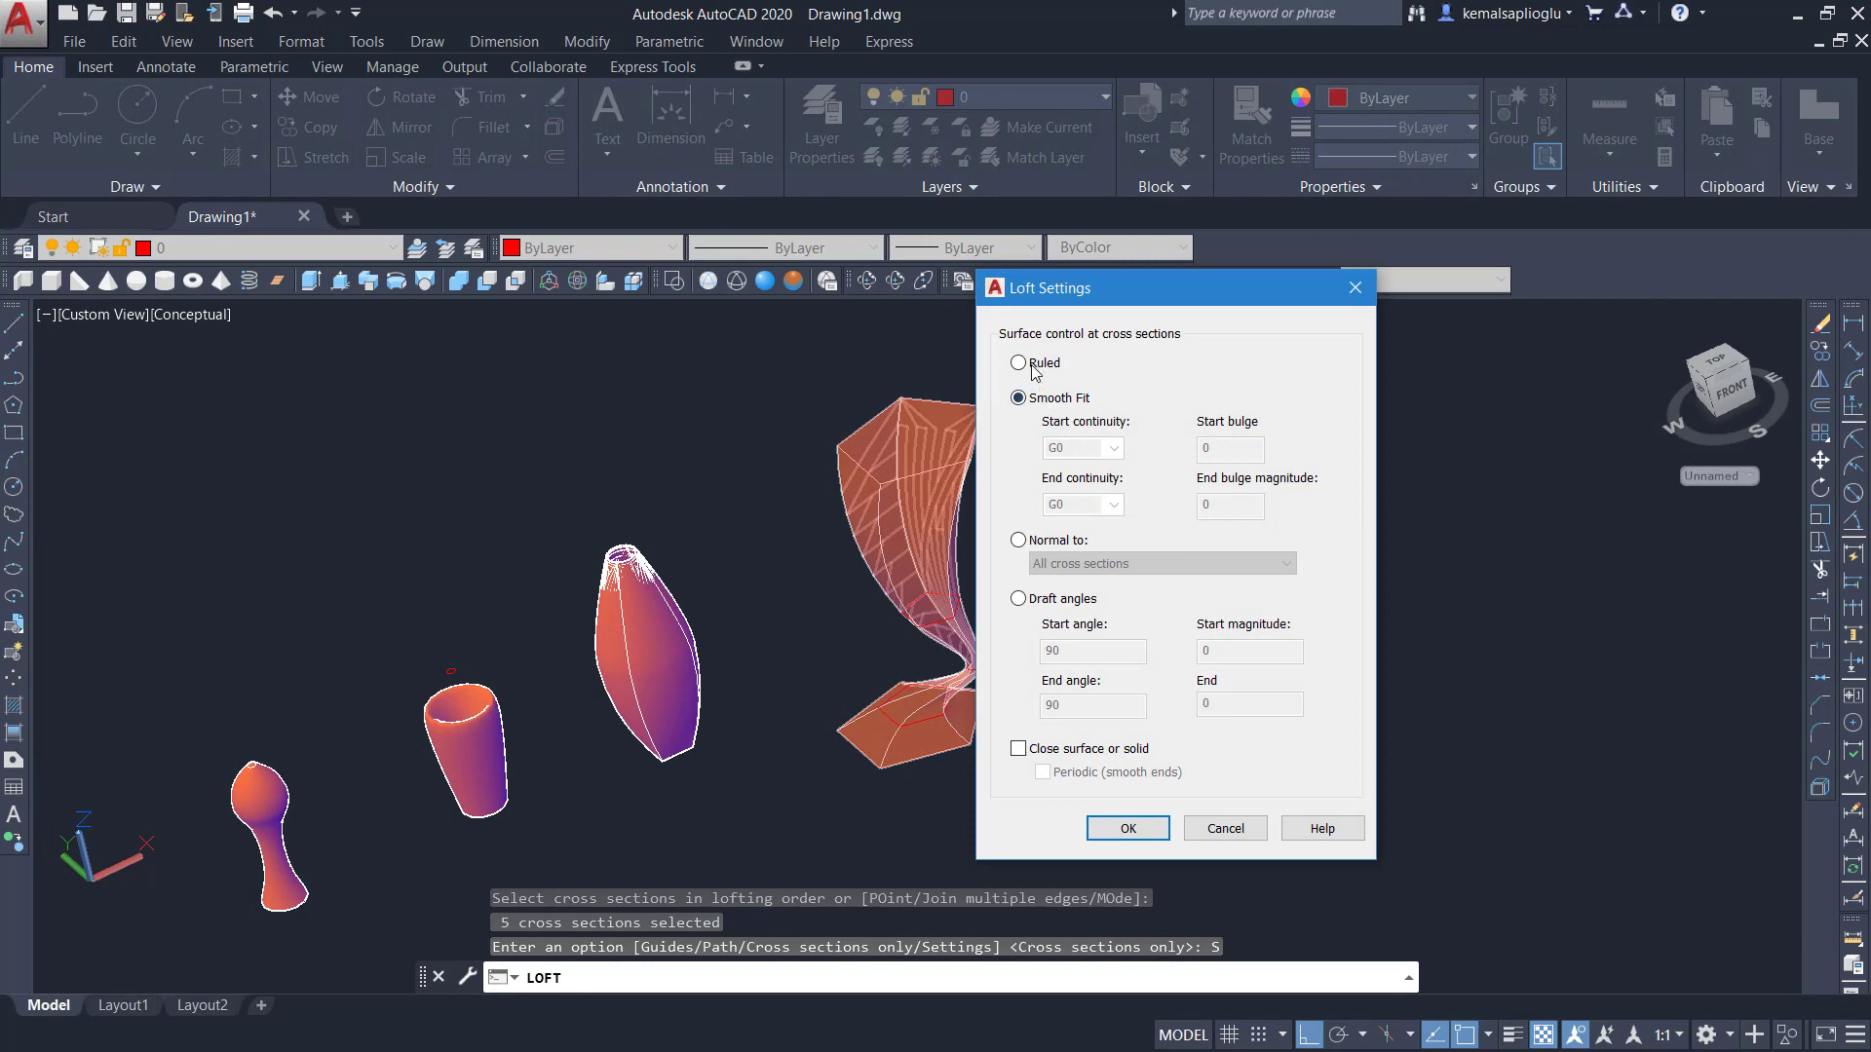
Step: Use draft angles 30 and 150 with end magnitude 30 and confirm the loft
click(1018, 363)
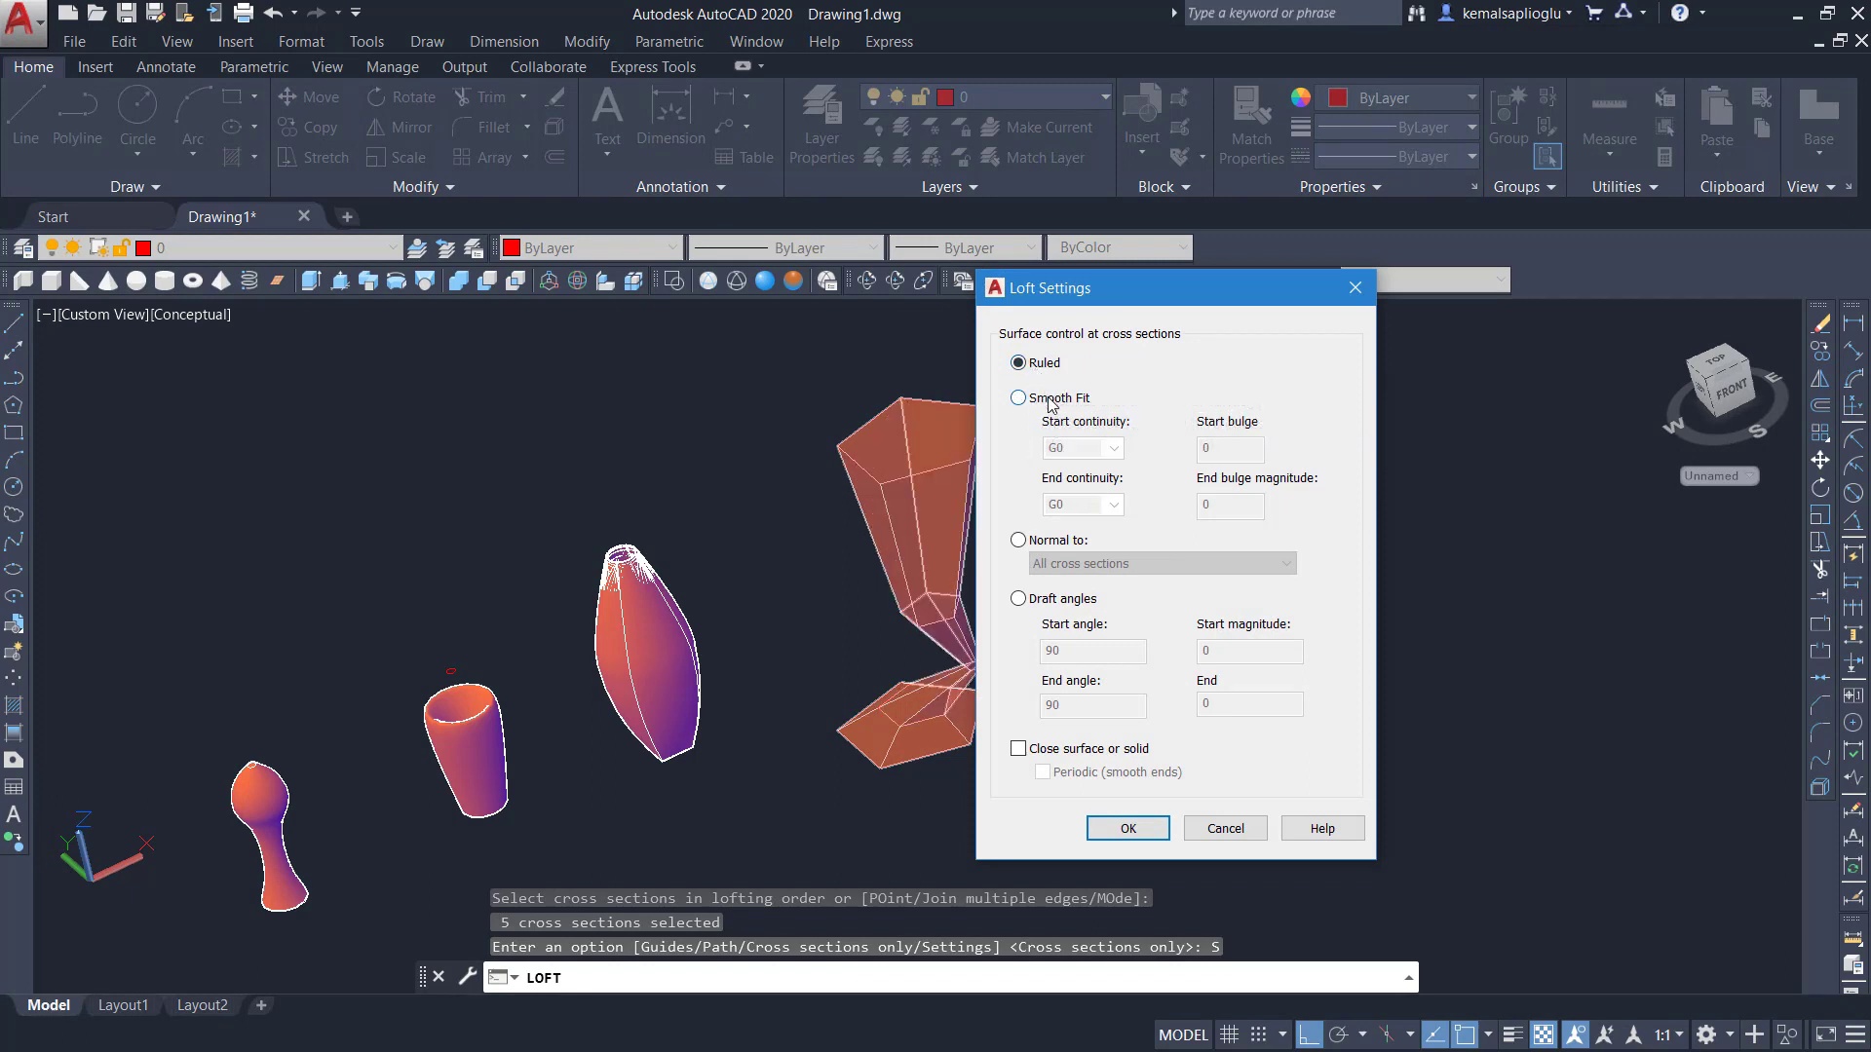
click(1050, 400)
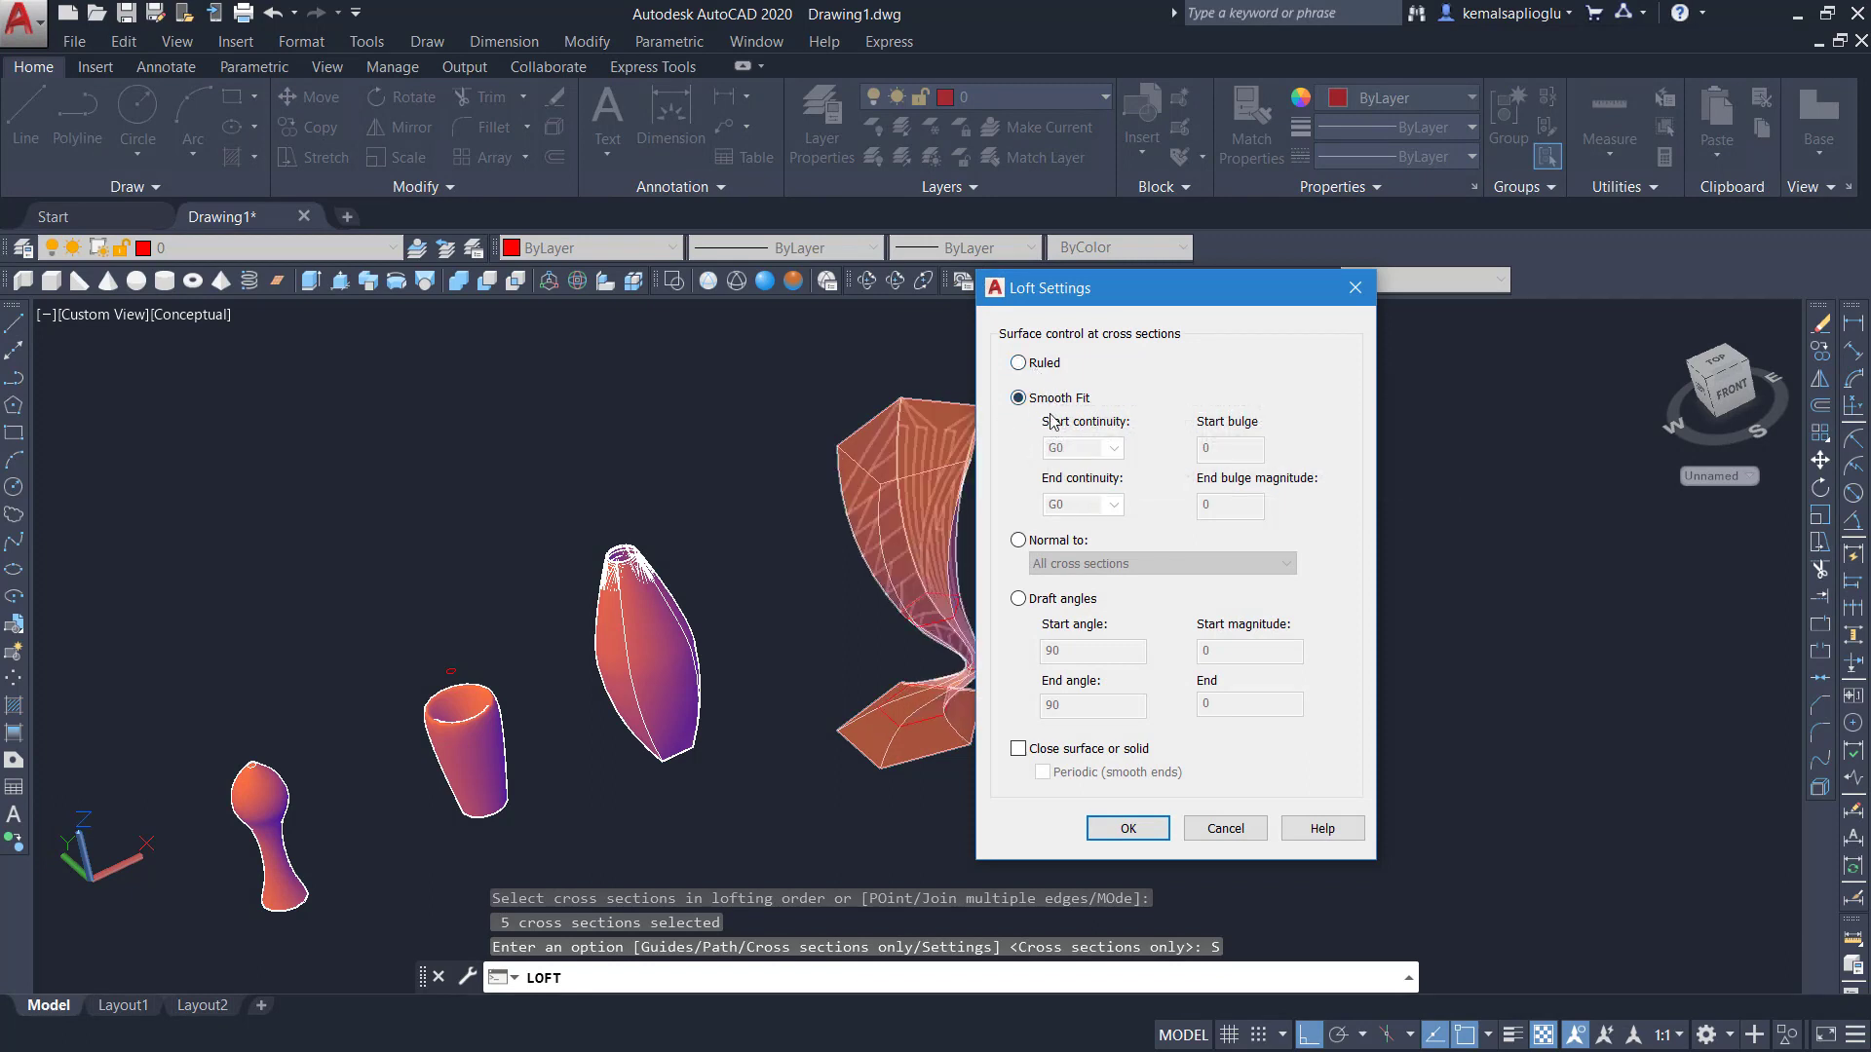
click(1019, 598)
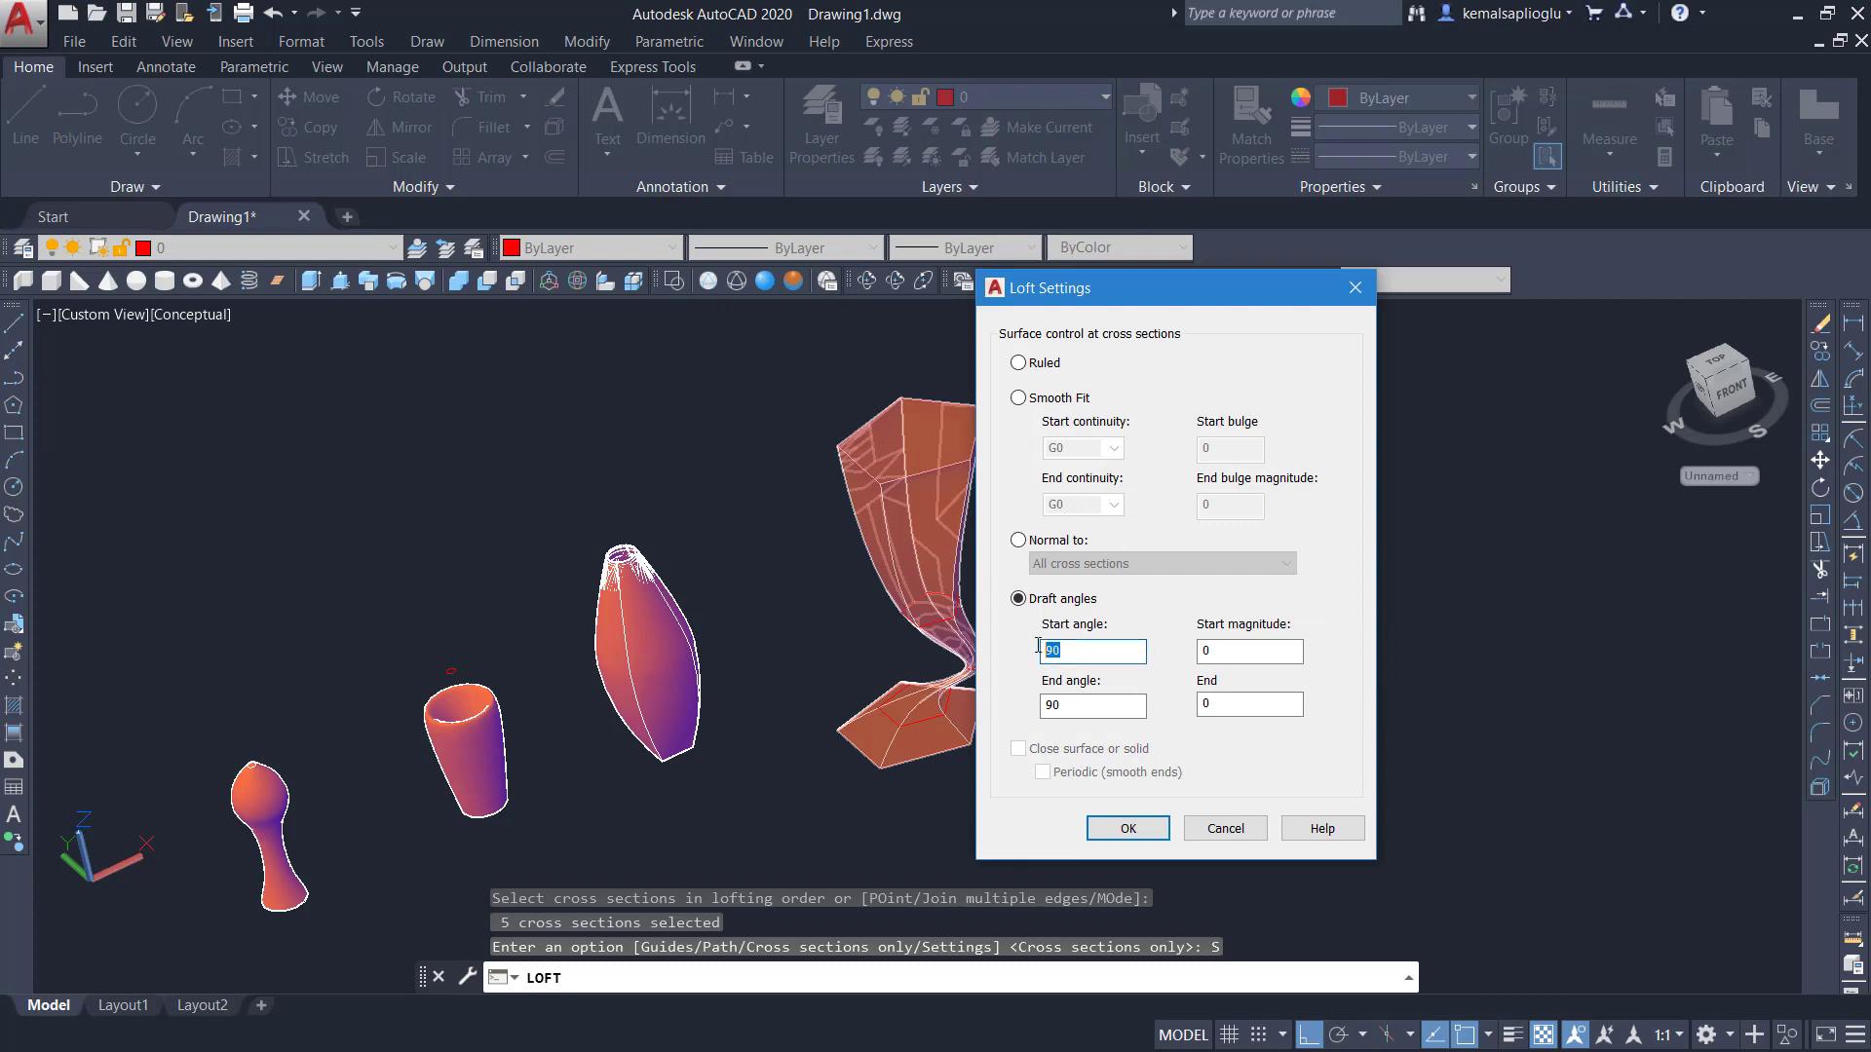
text(3)
click(1099, 702)
text(150)
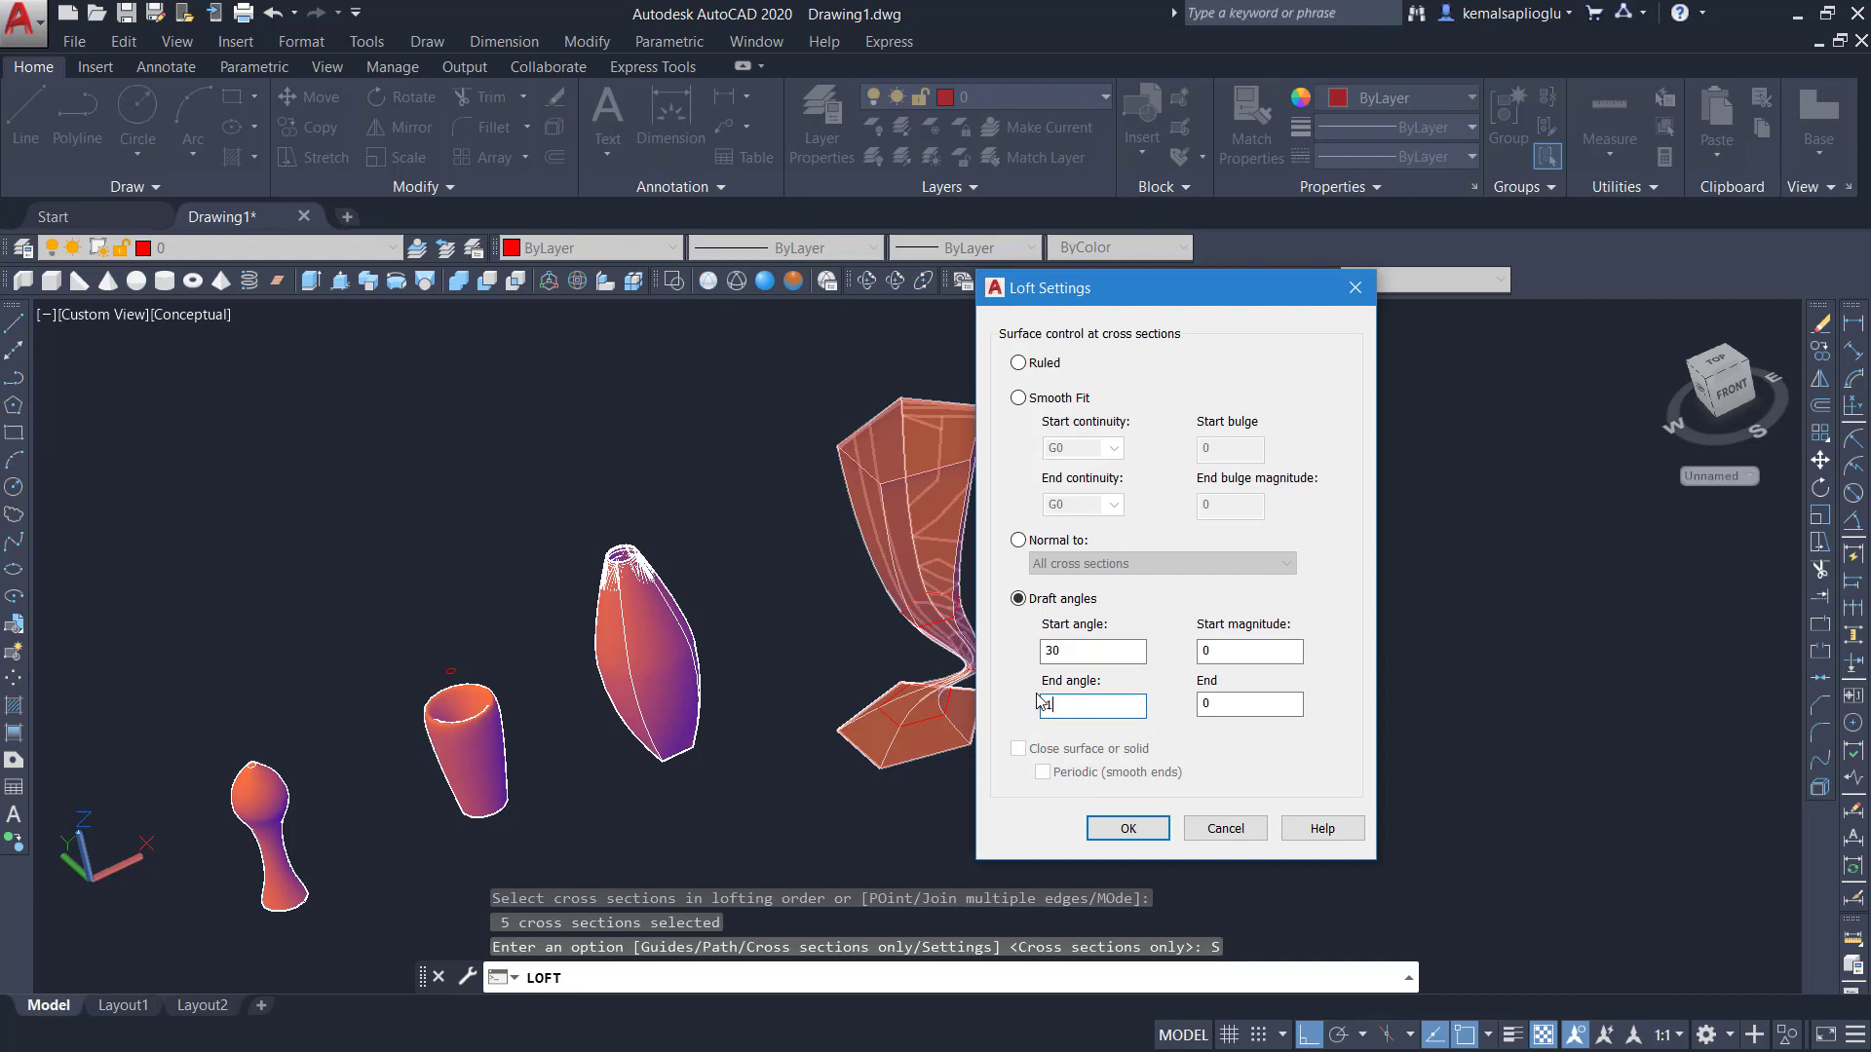
click(1221, 706)
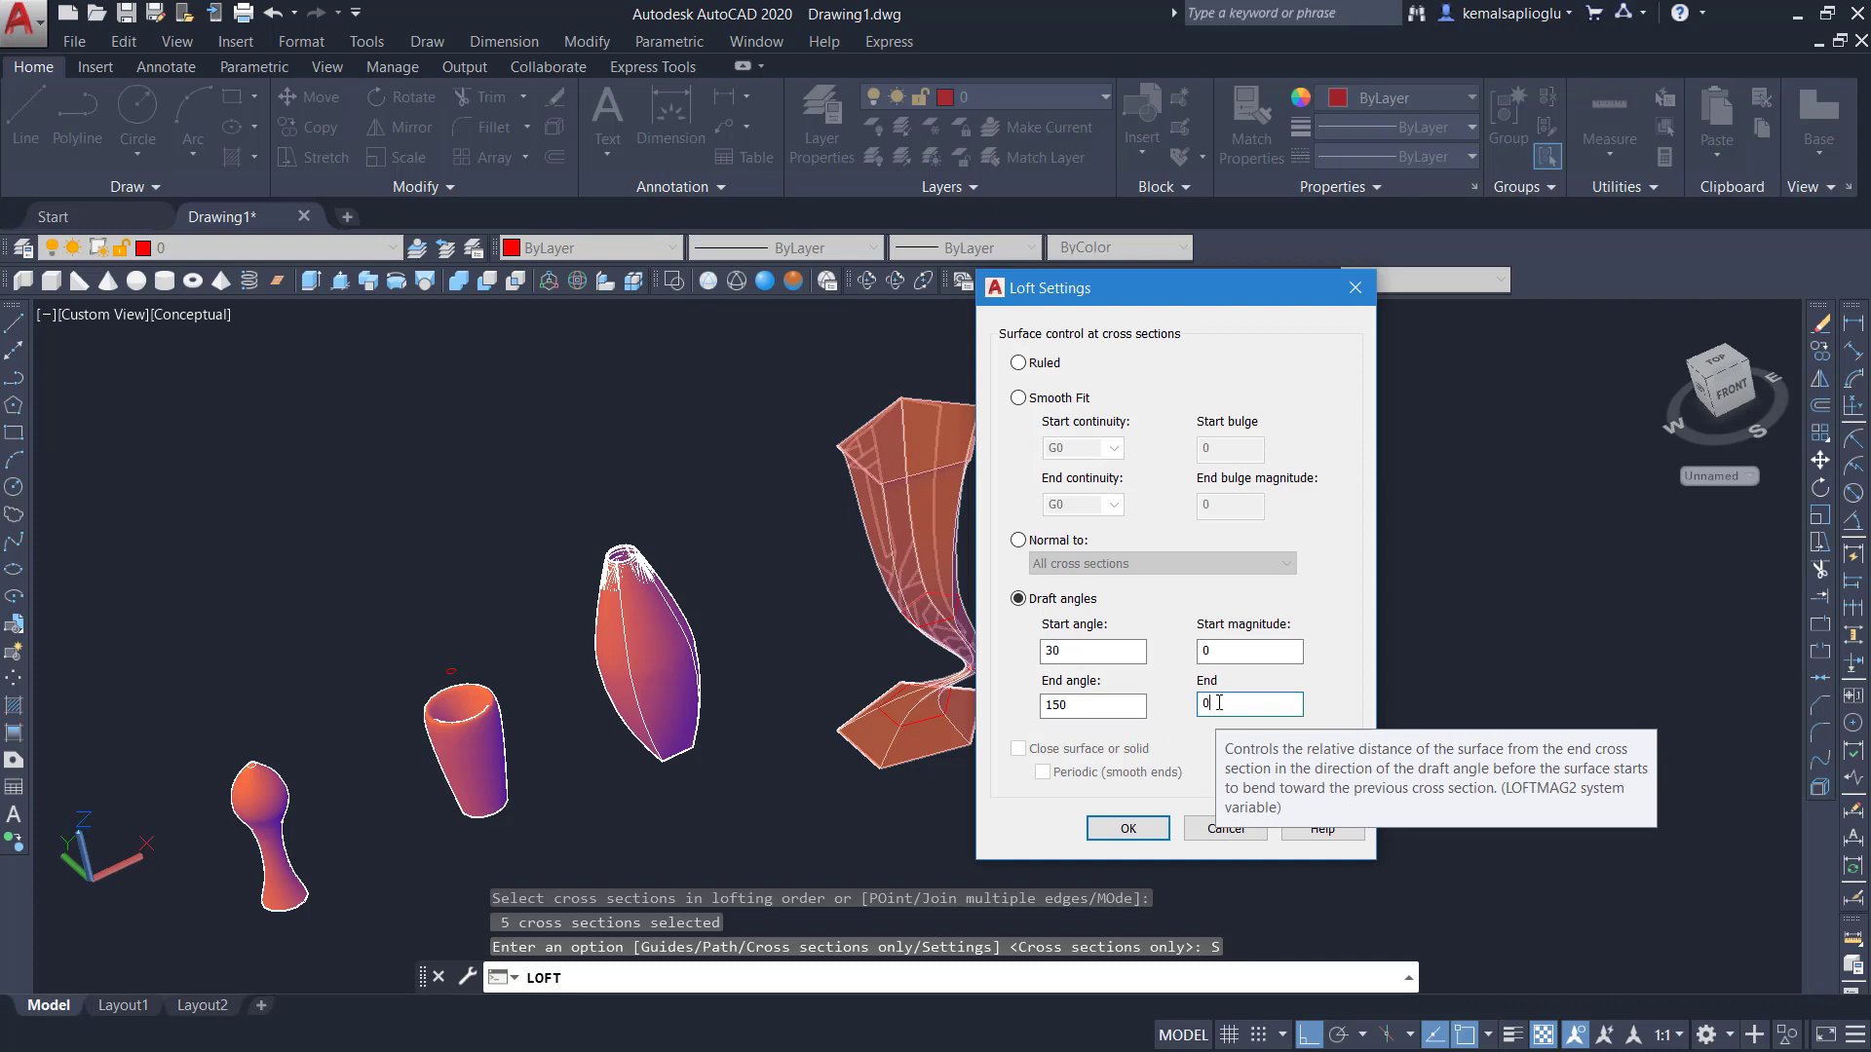
drag(1219, 702, 1198, 709)
text(30)
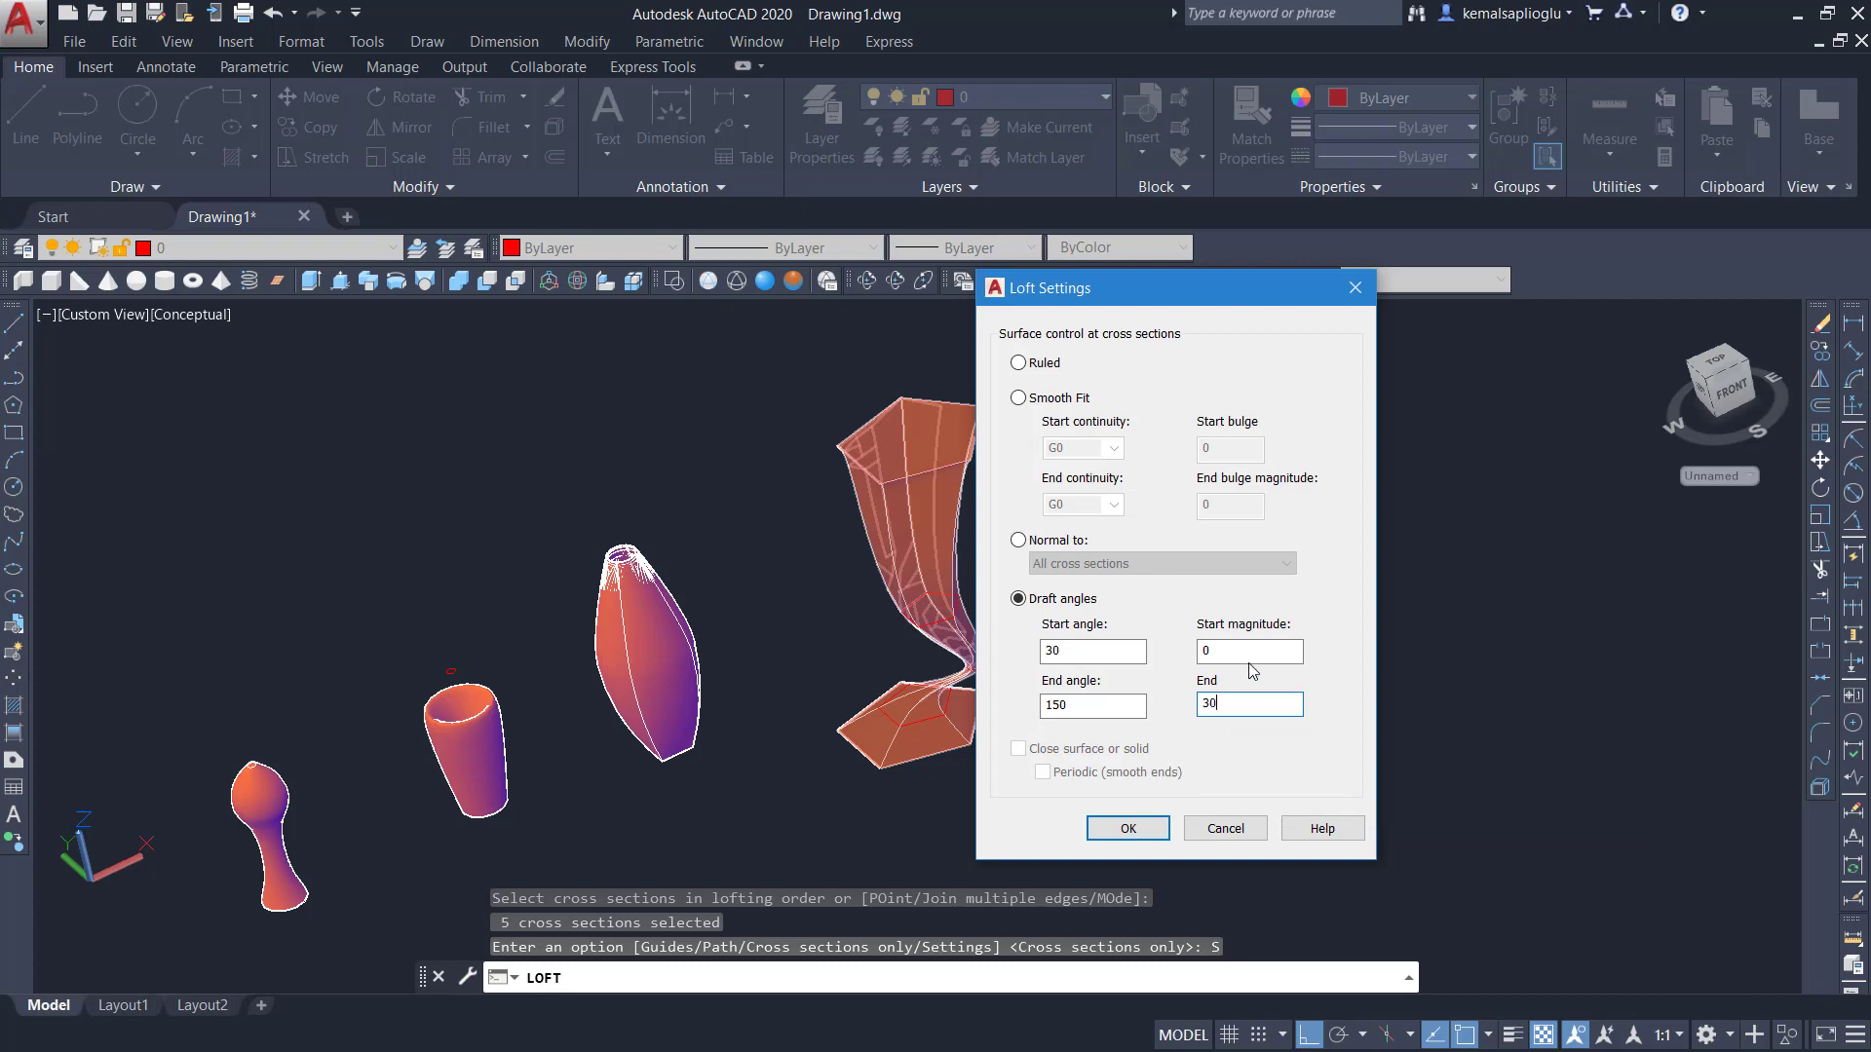
click(1253, 652)
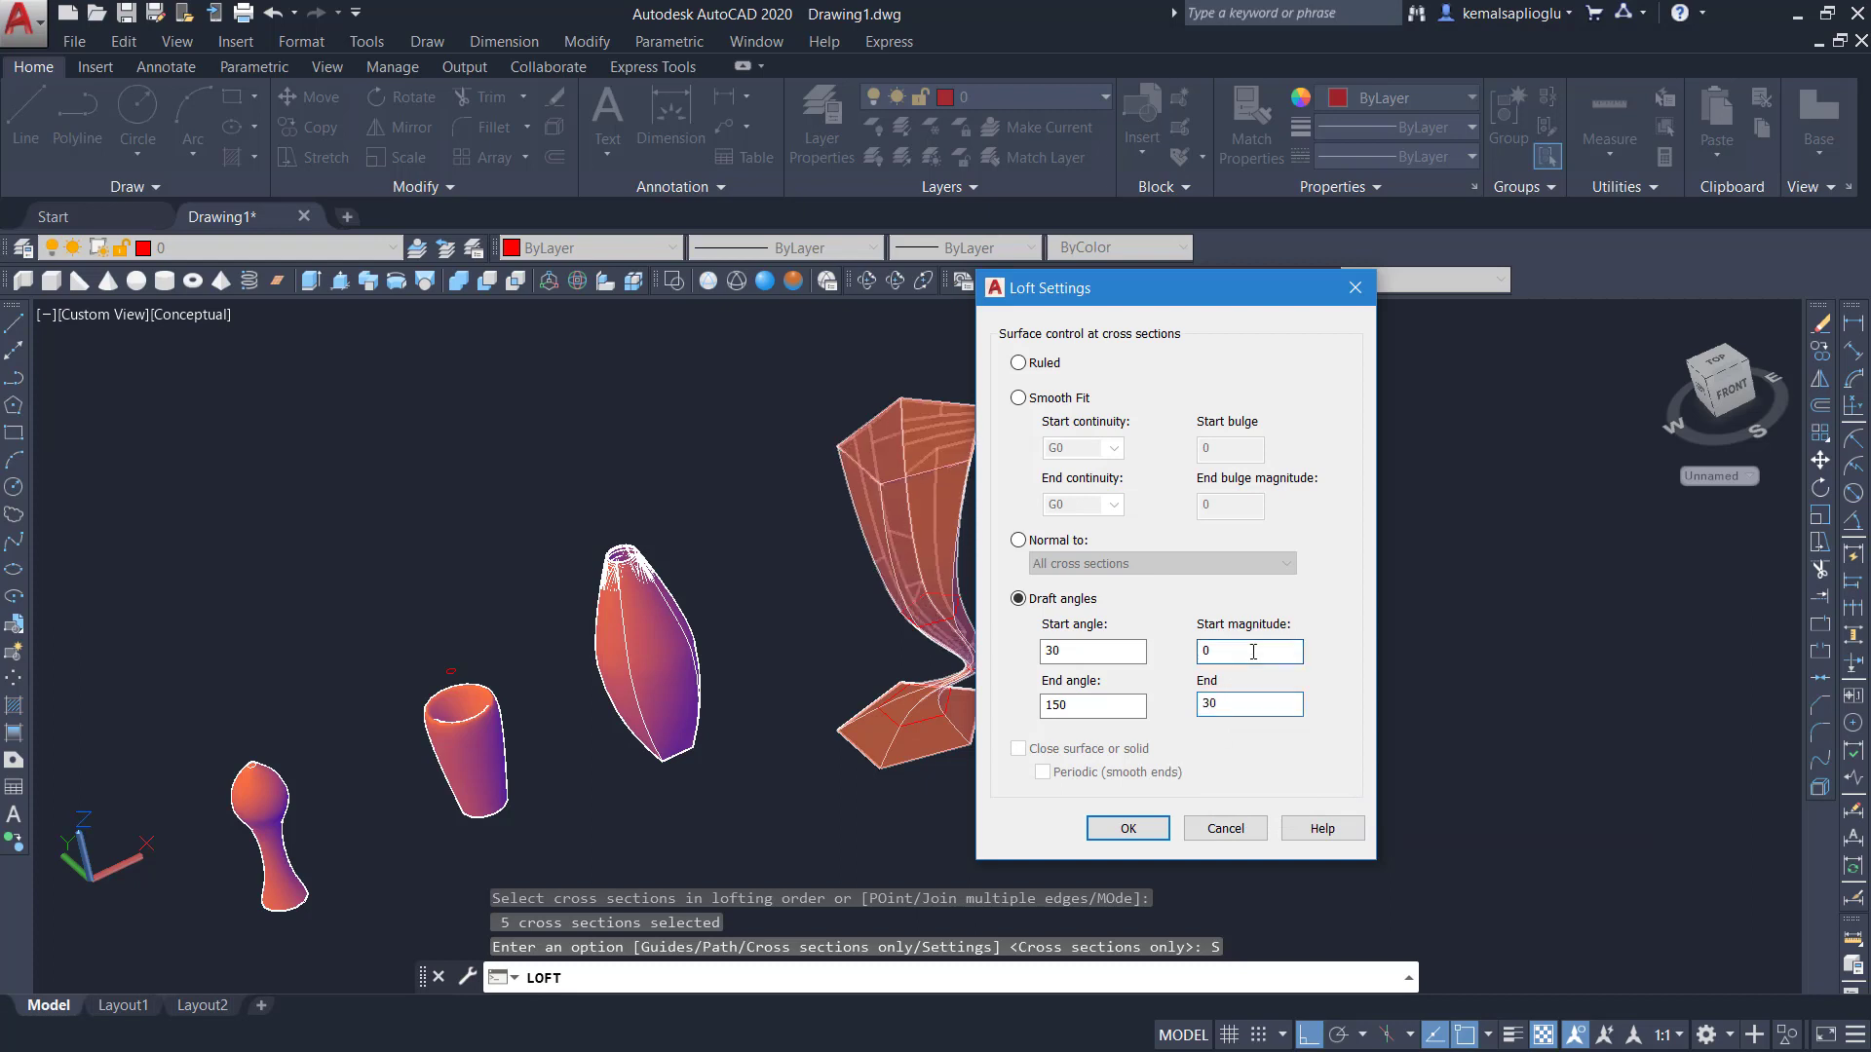
click(1127, 828)
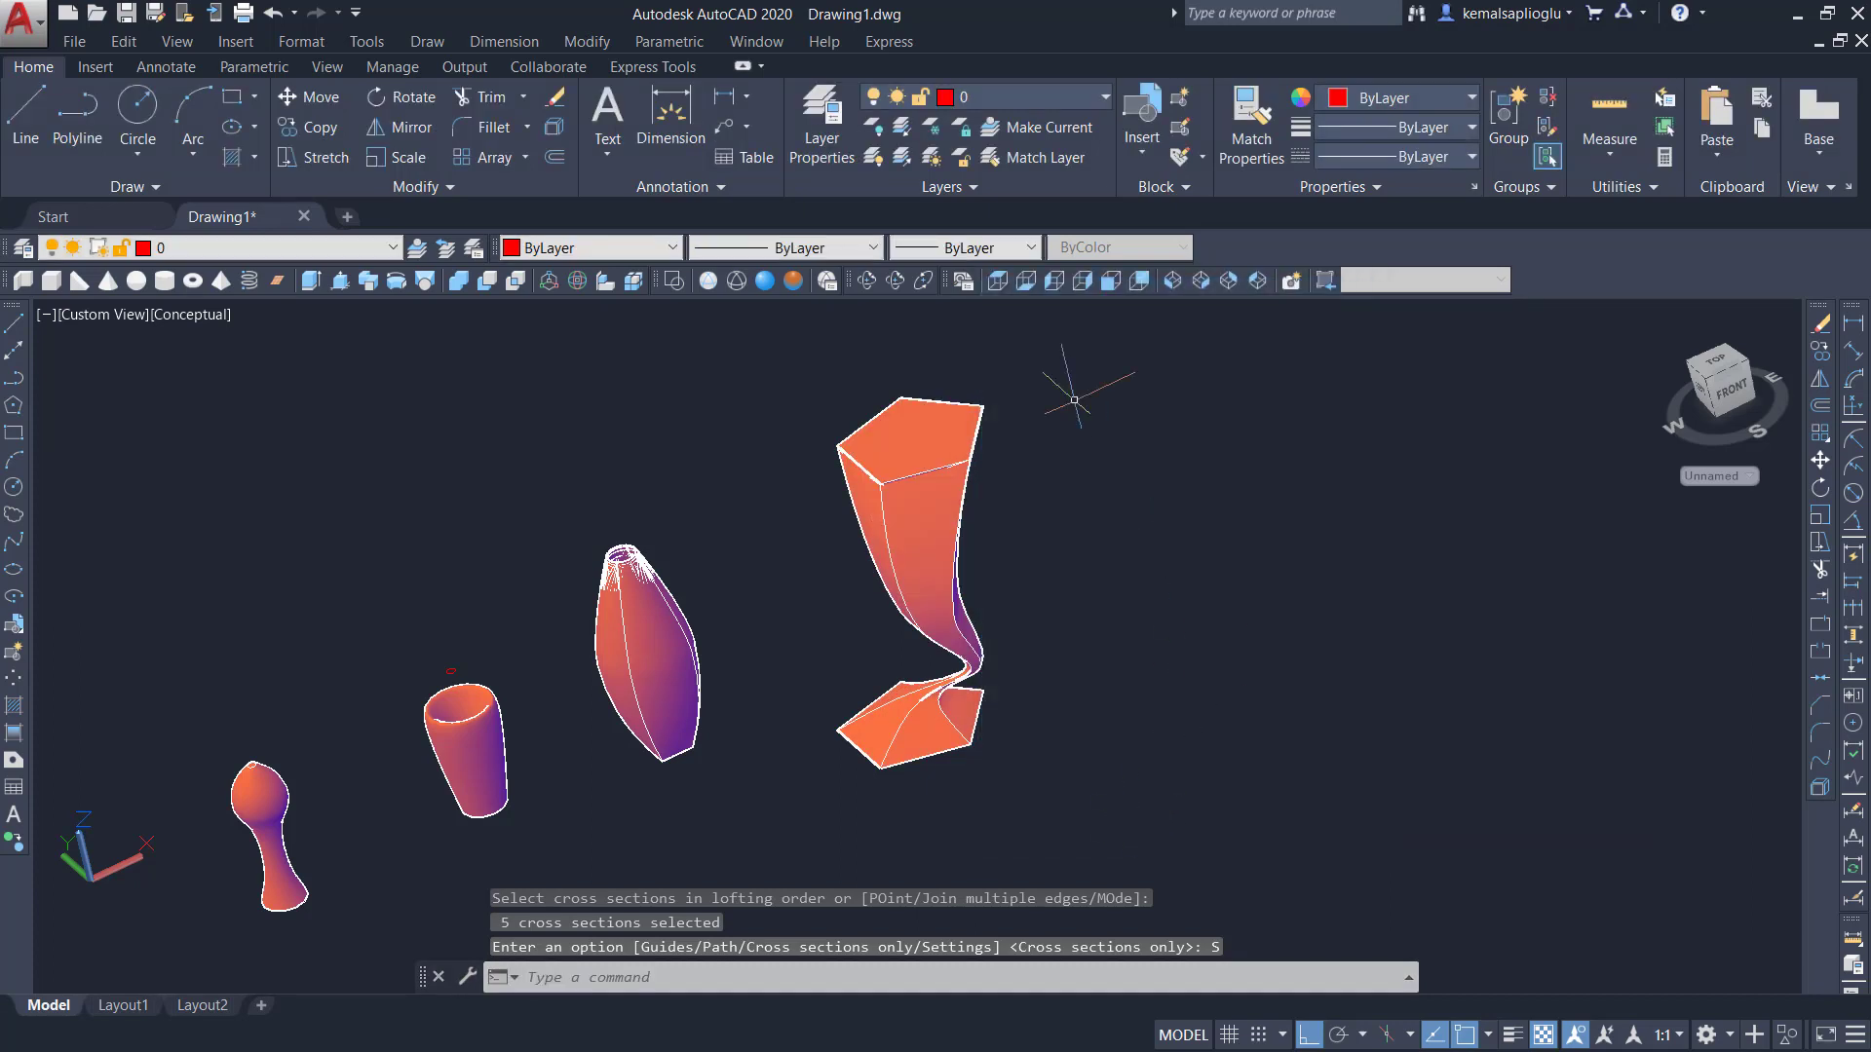
Step: Orbit to inspect the new pentagon loft, then return to southwest isometric
click(891, 281)
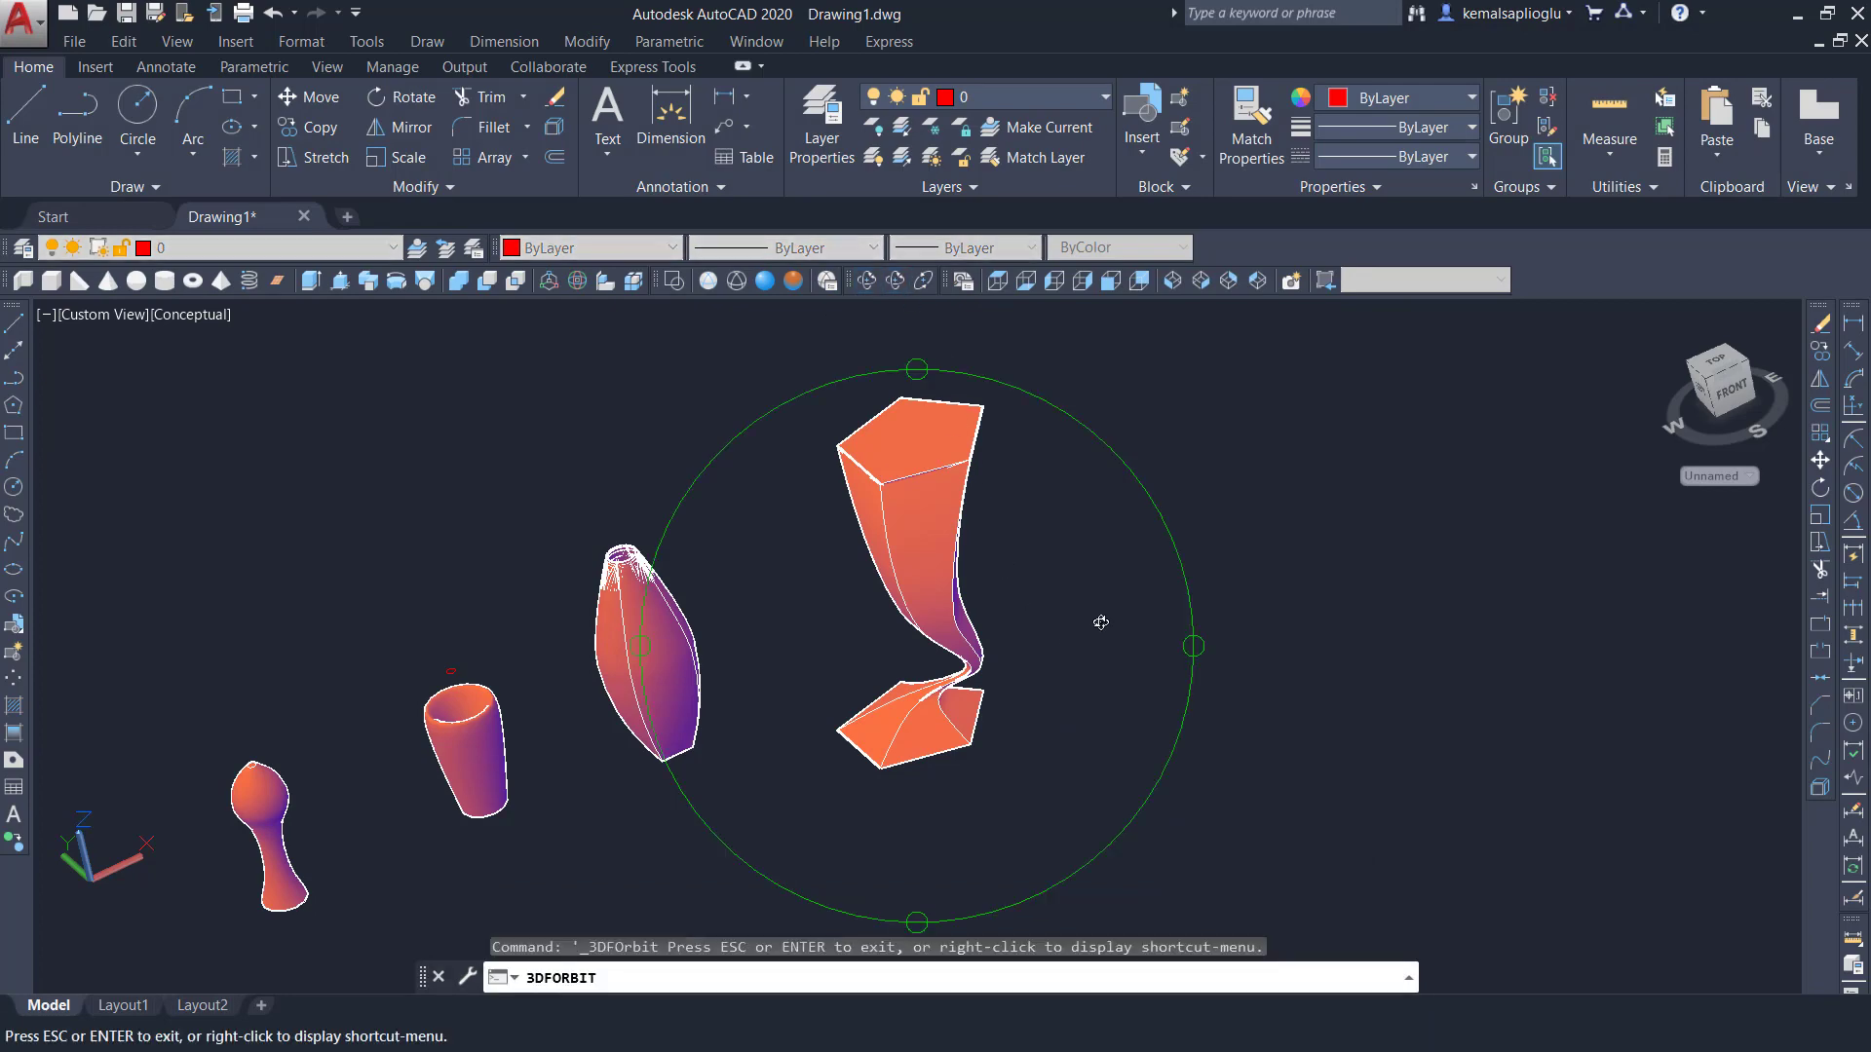
mouse_move(1193, 645)
mouse_down()
mouse_move(965, 697)
mouse_move(1198, 609)
mouse_up()
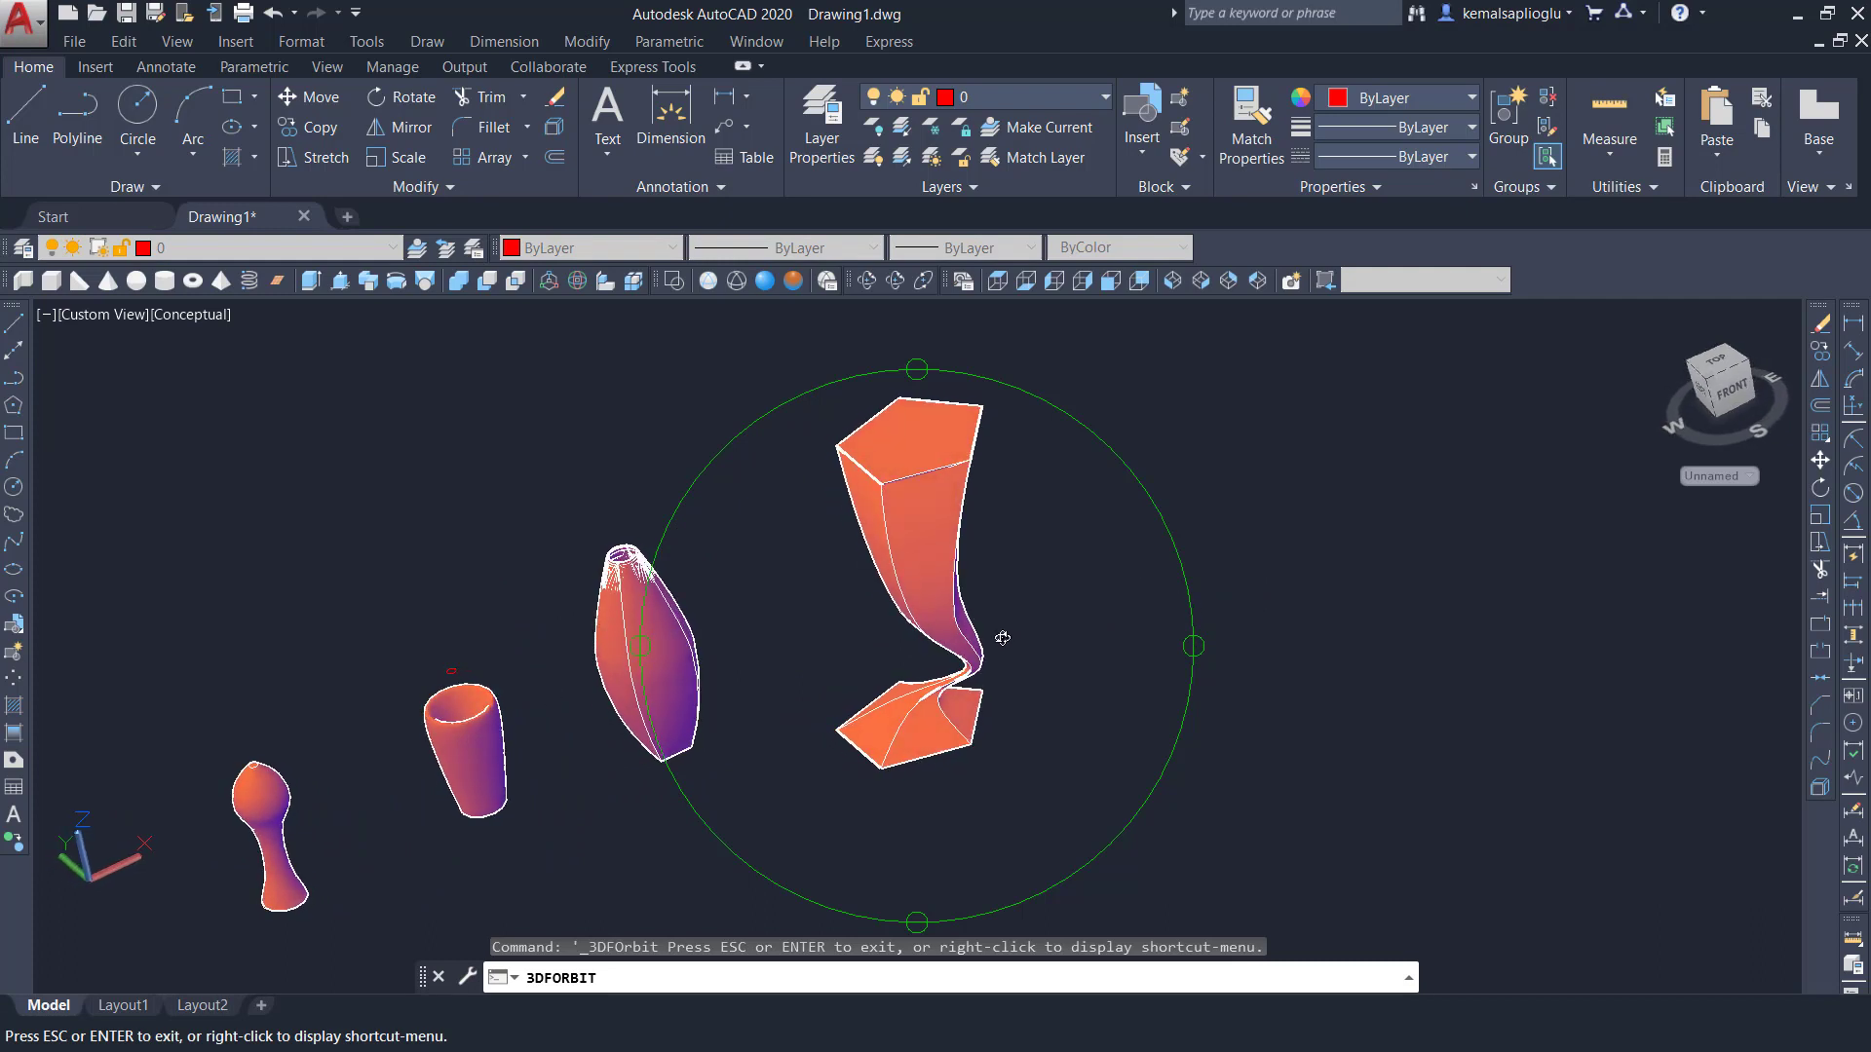
drag(1001, 639, 1004, 634)
key(Escape)
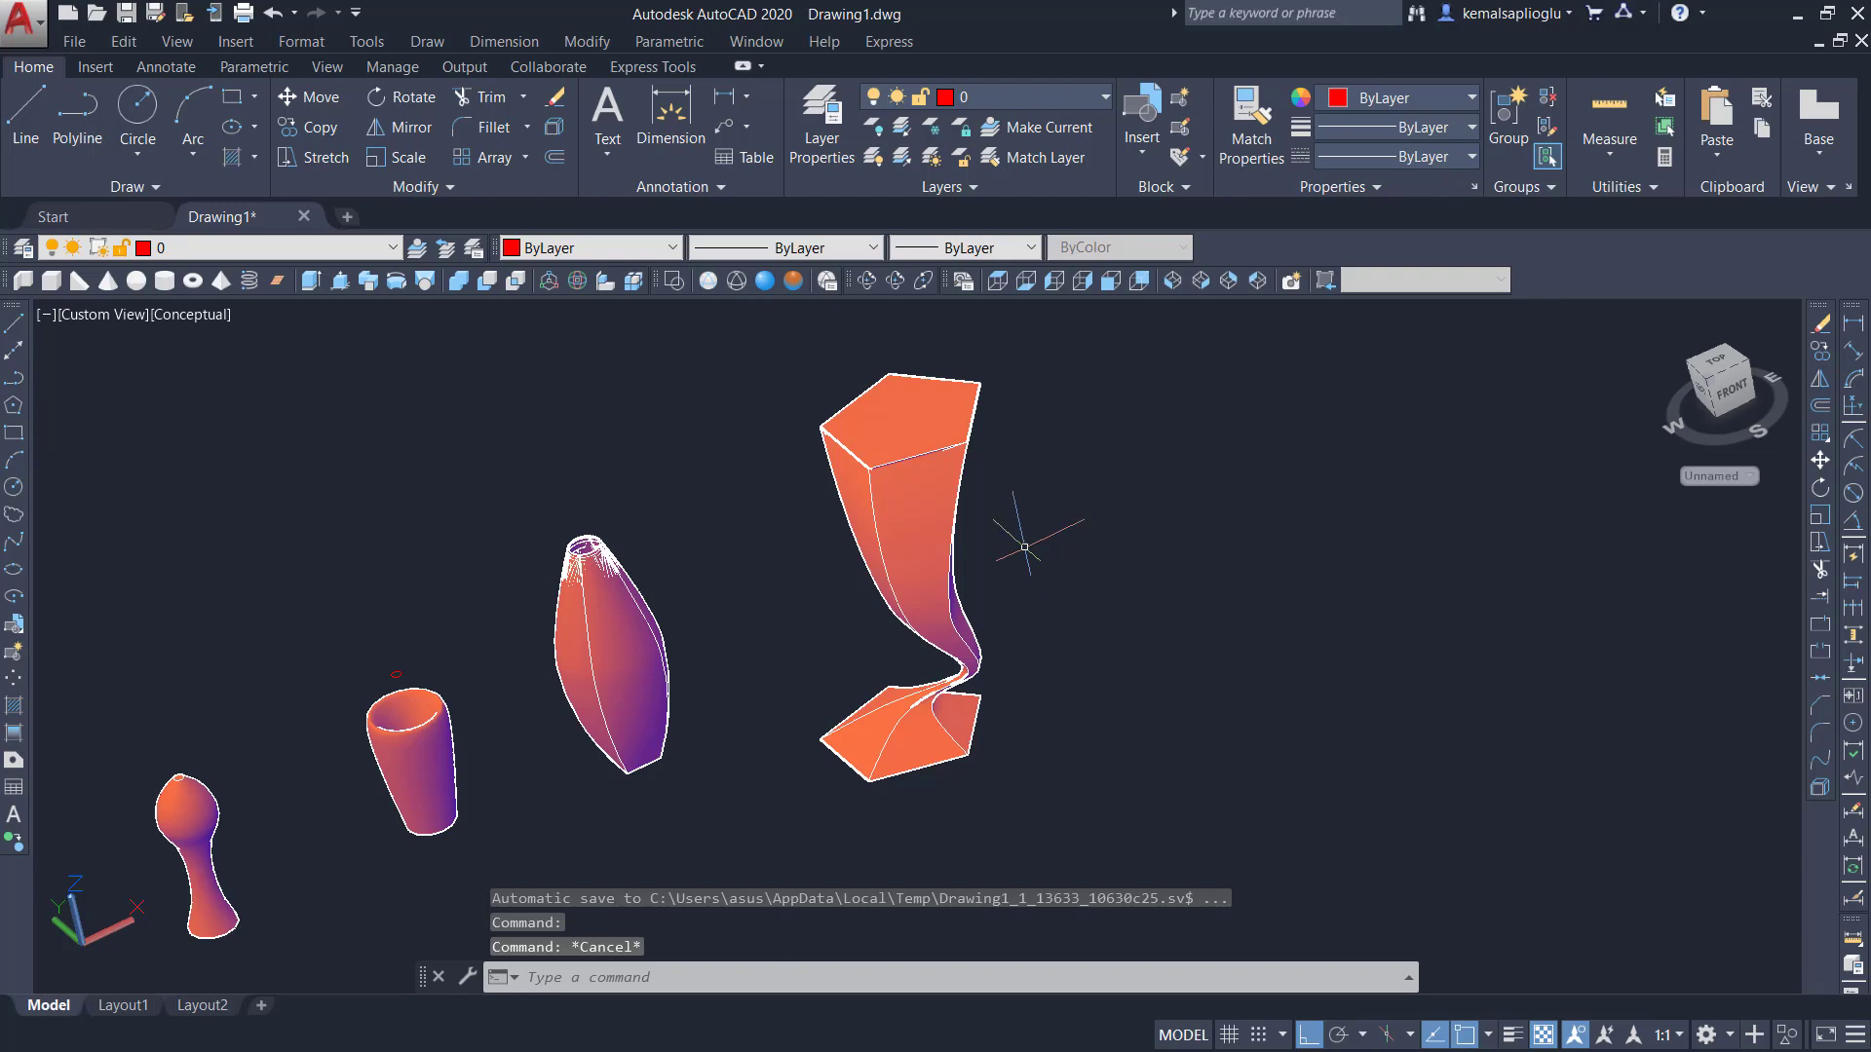
click(1172, 281)
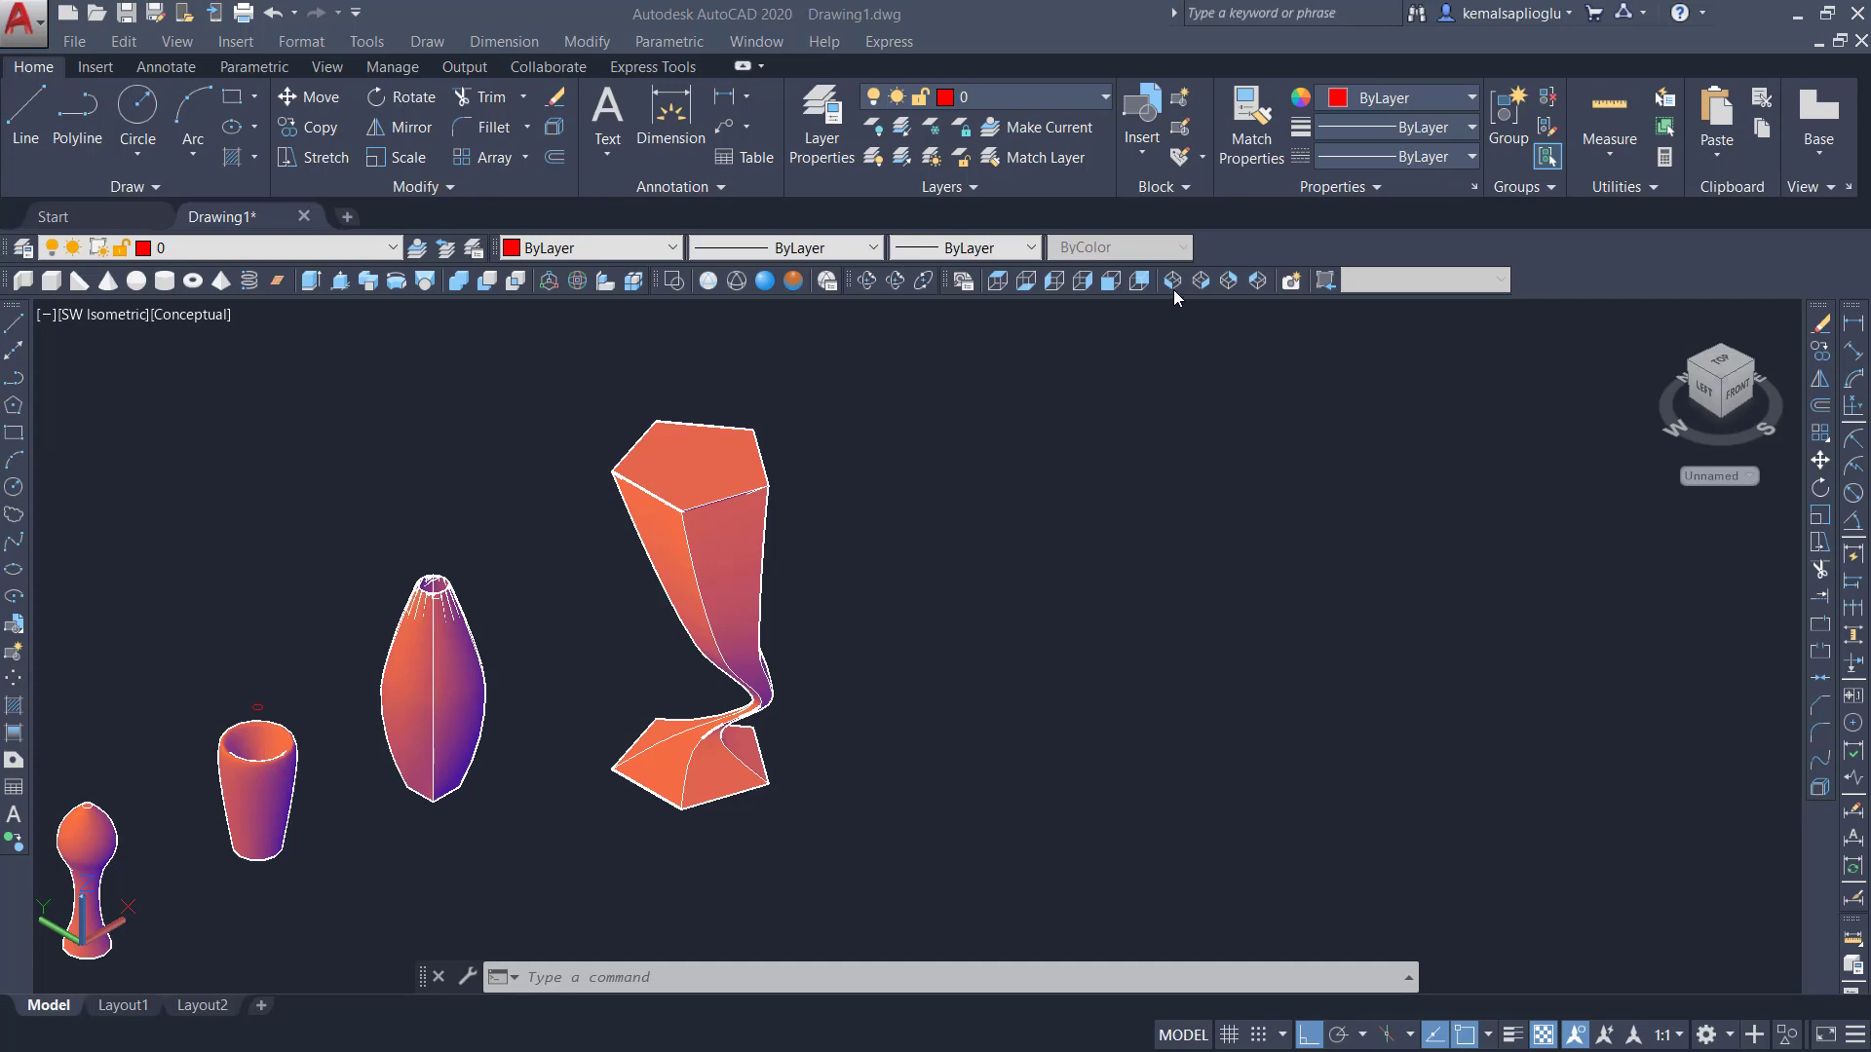
Step: Switch to a top-down 2D Wireframe view and pan to clear empty space
click(997, 282)
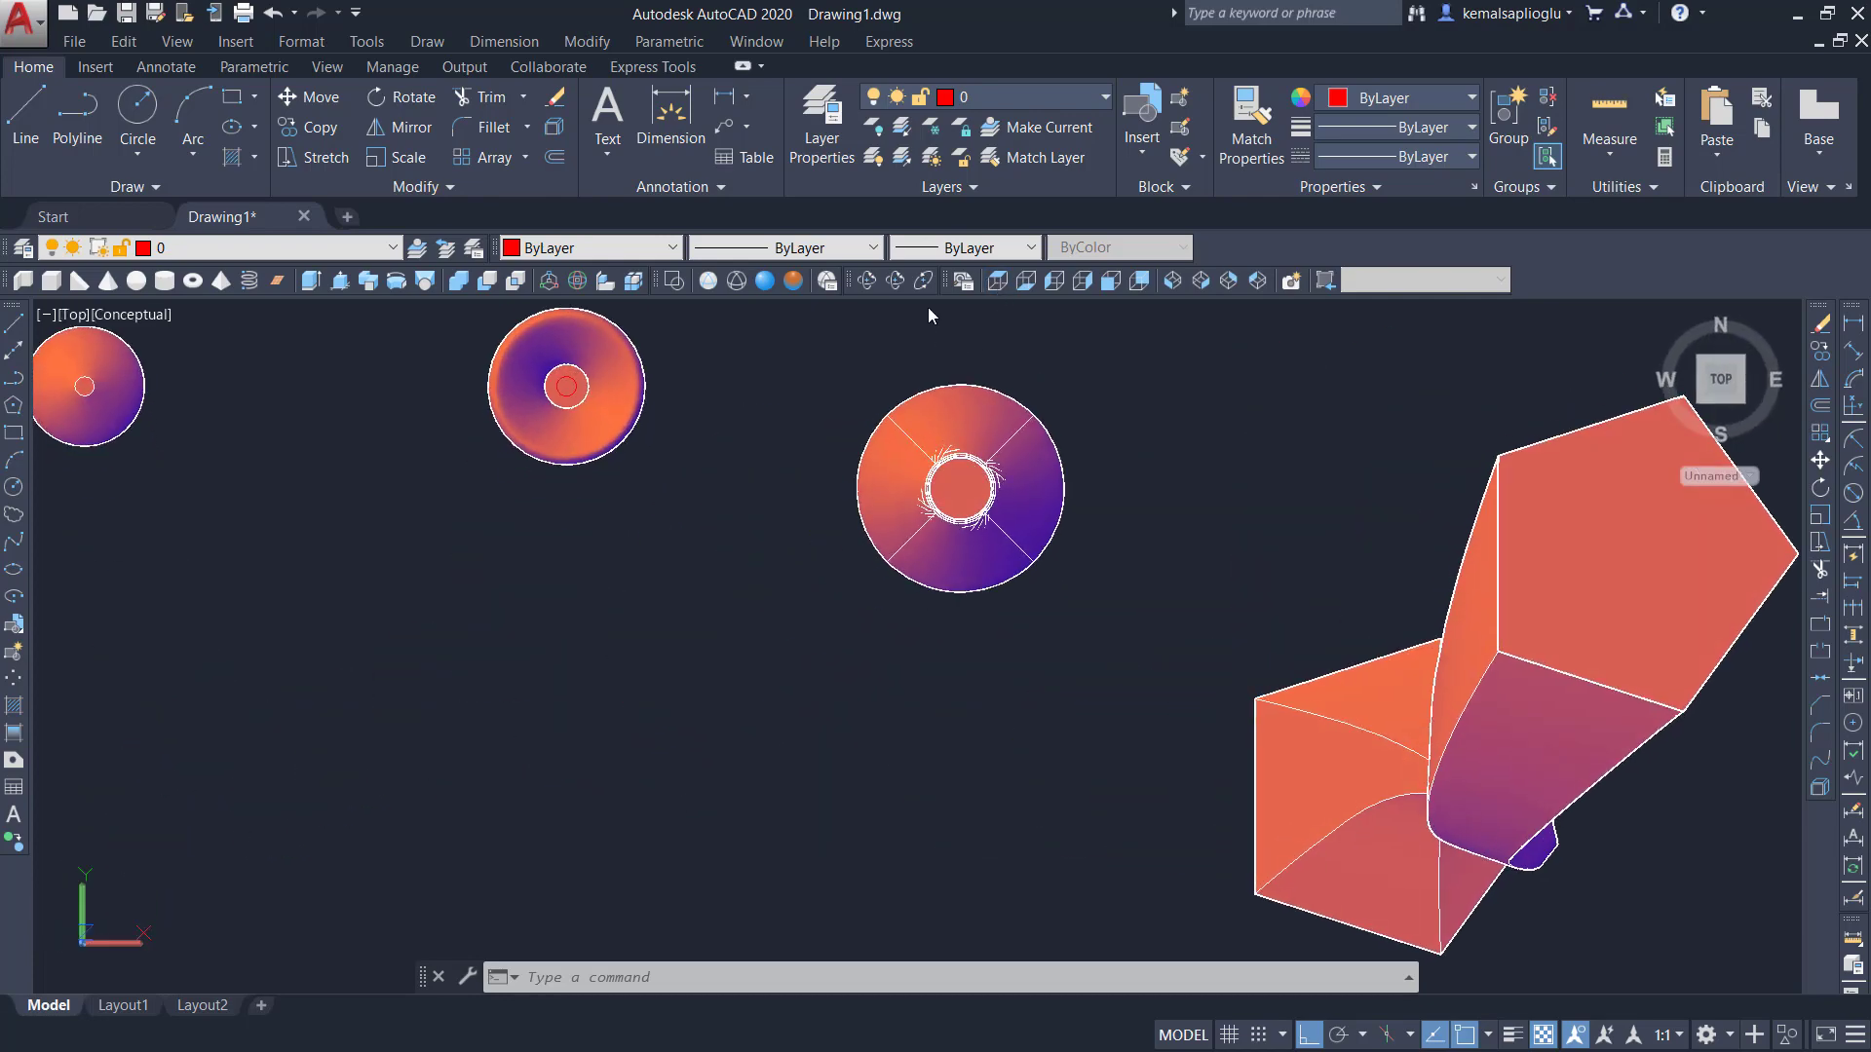
middle_drag(1181, 390, 689, 446)
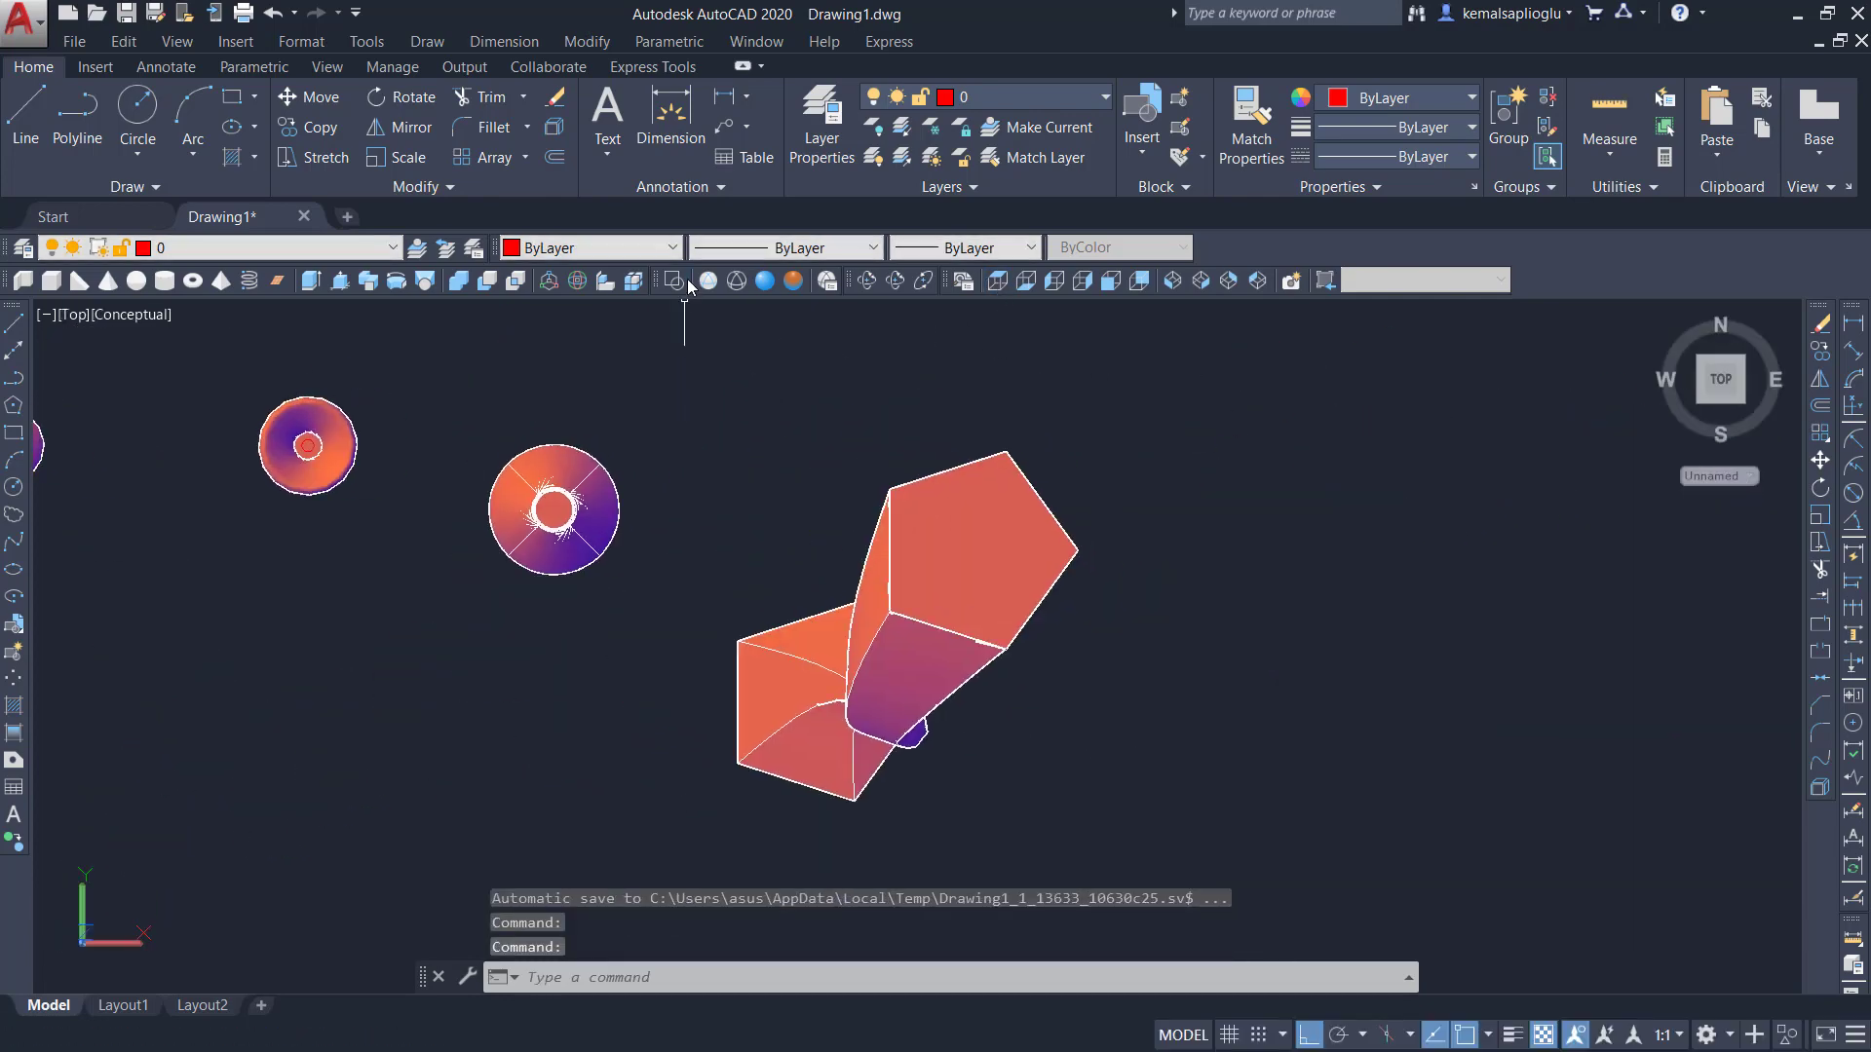
click(670, 283)
mouse_move(1307, 559)
middle_down()
mouse_move(936, 559)
mouse_move(858, 535)
middle_up()
scroll(867, 534, down, 2)
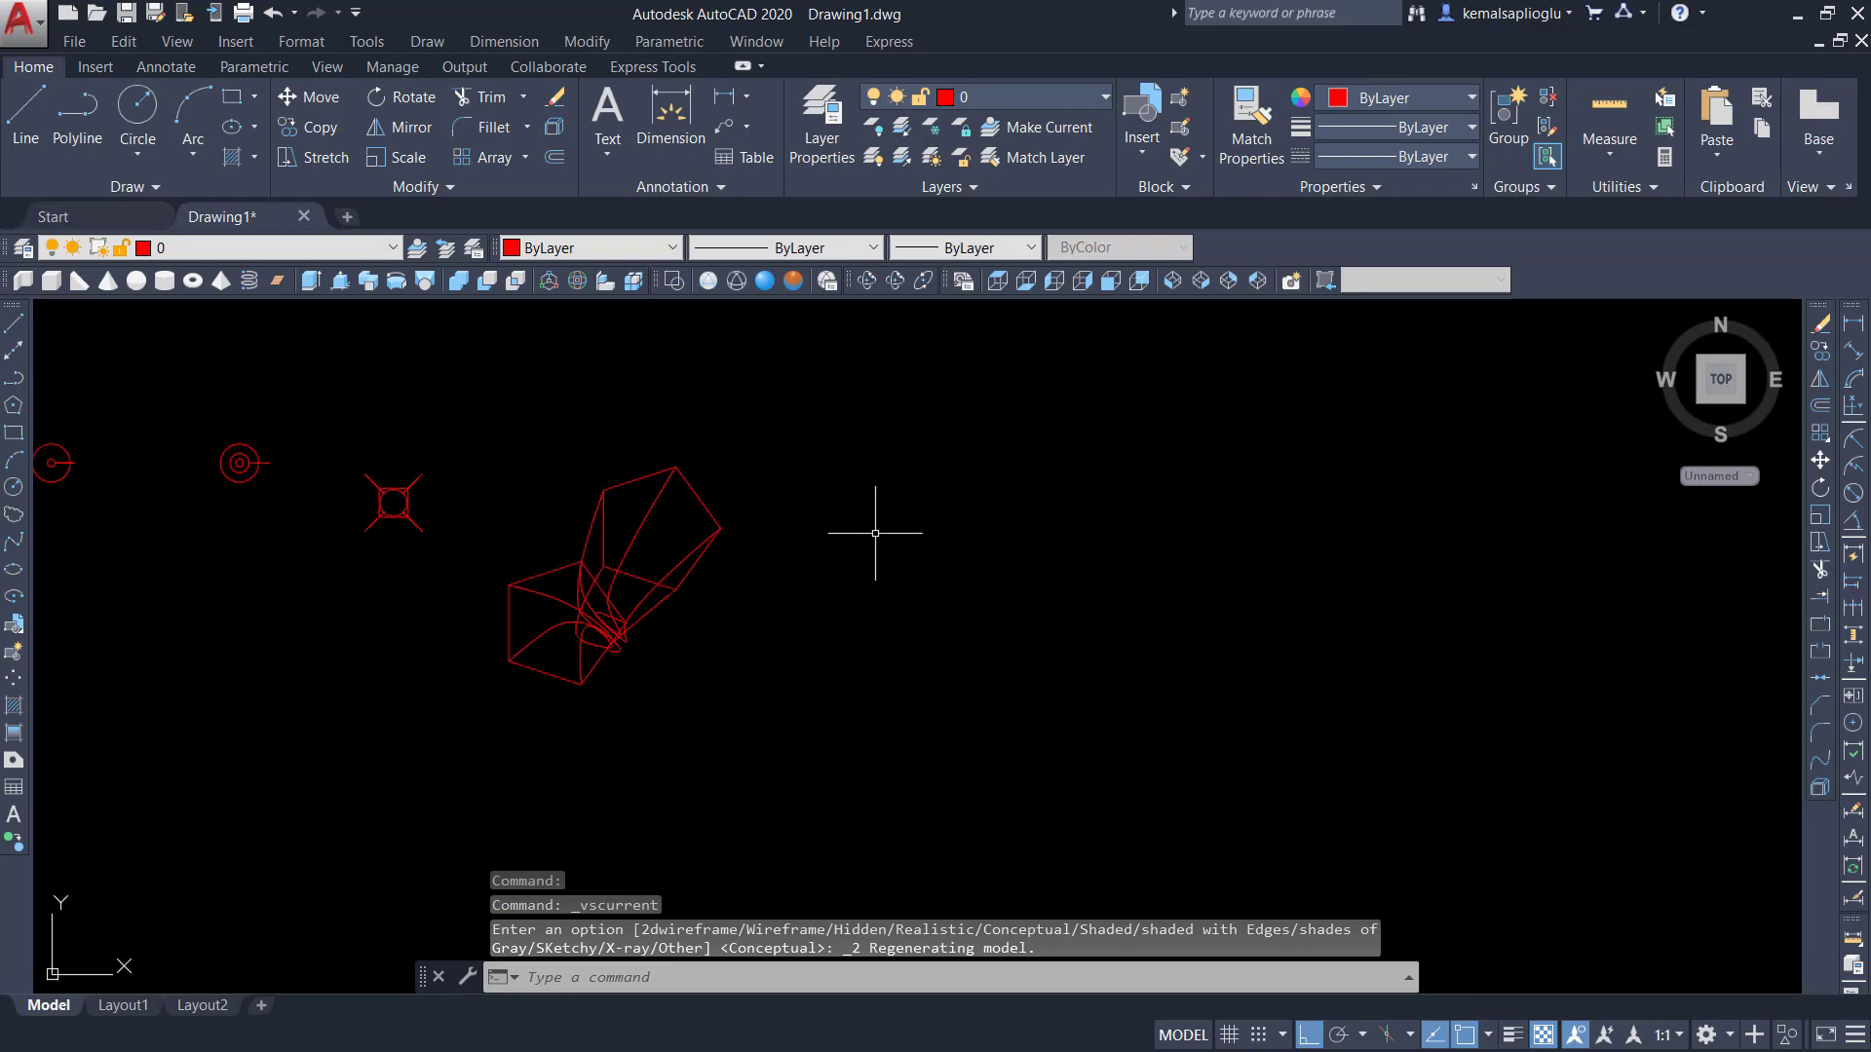
Step: Draw a radius-100 circle in the empty space and centre it in view
click(15, 488)
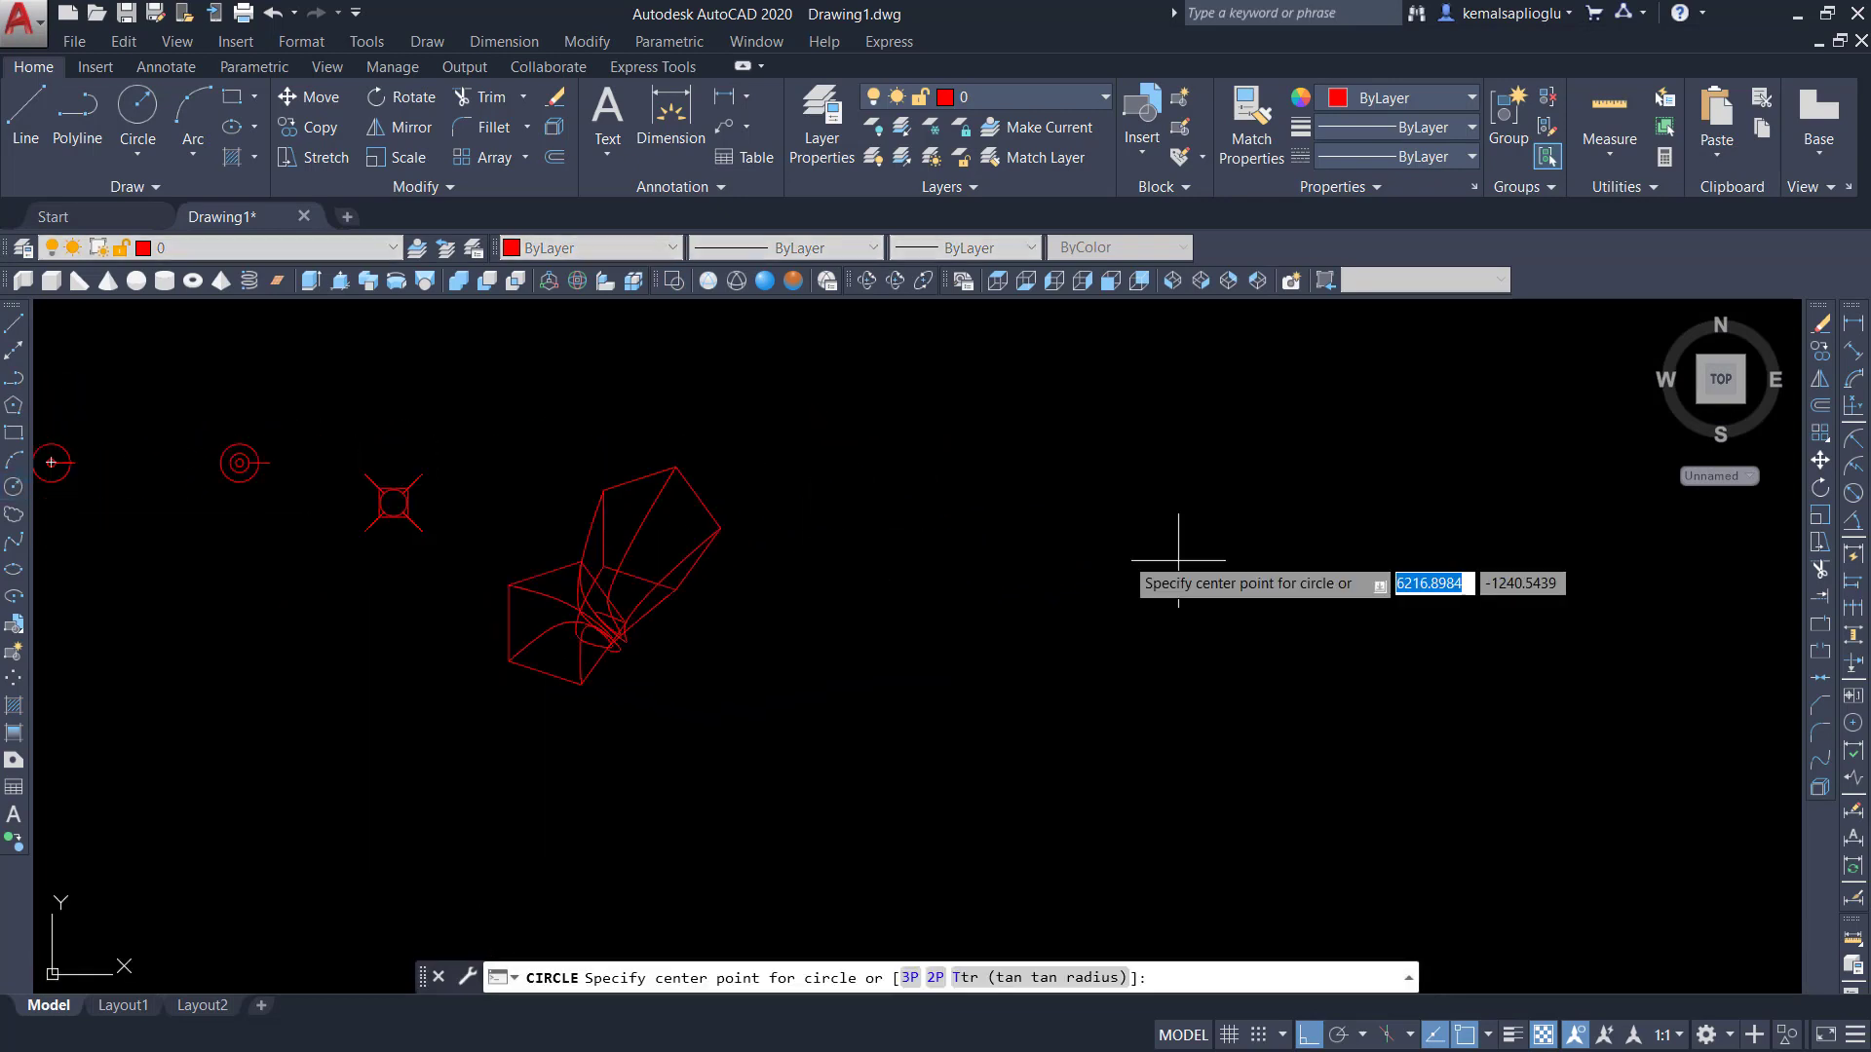
click(1064, 648)
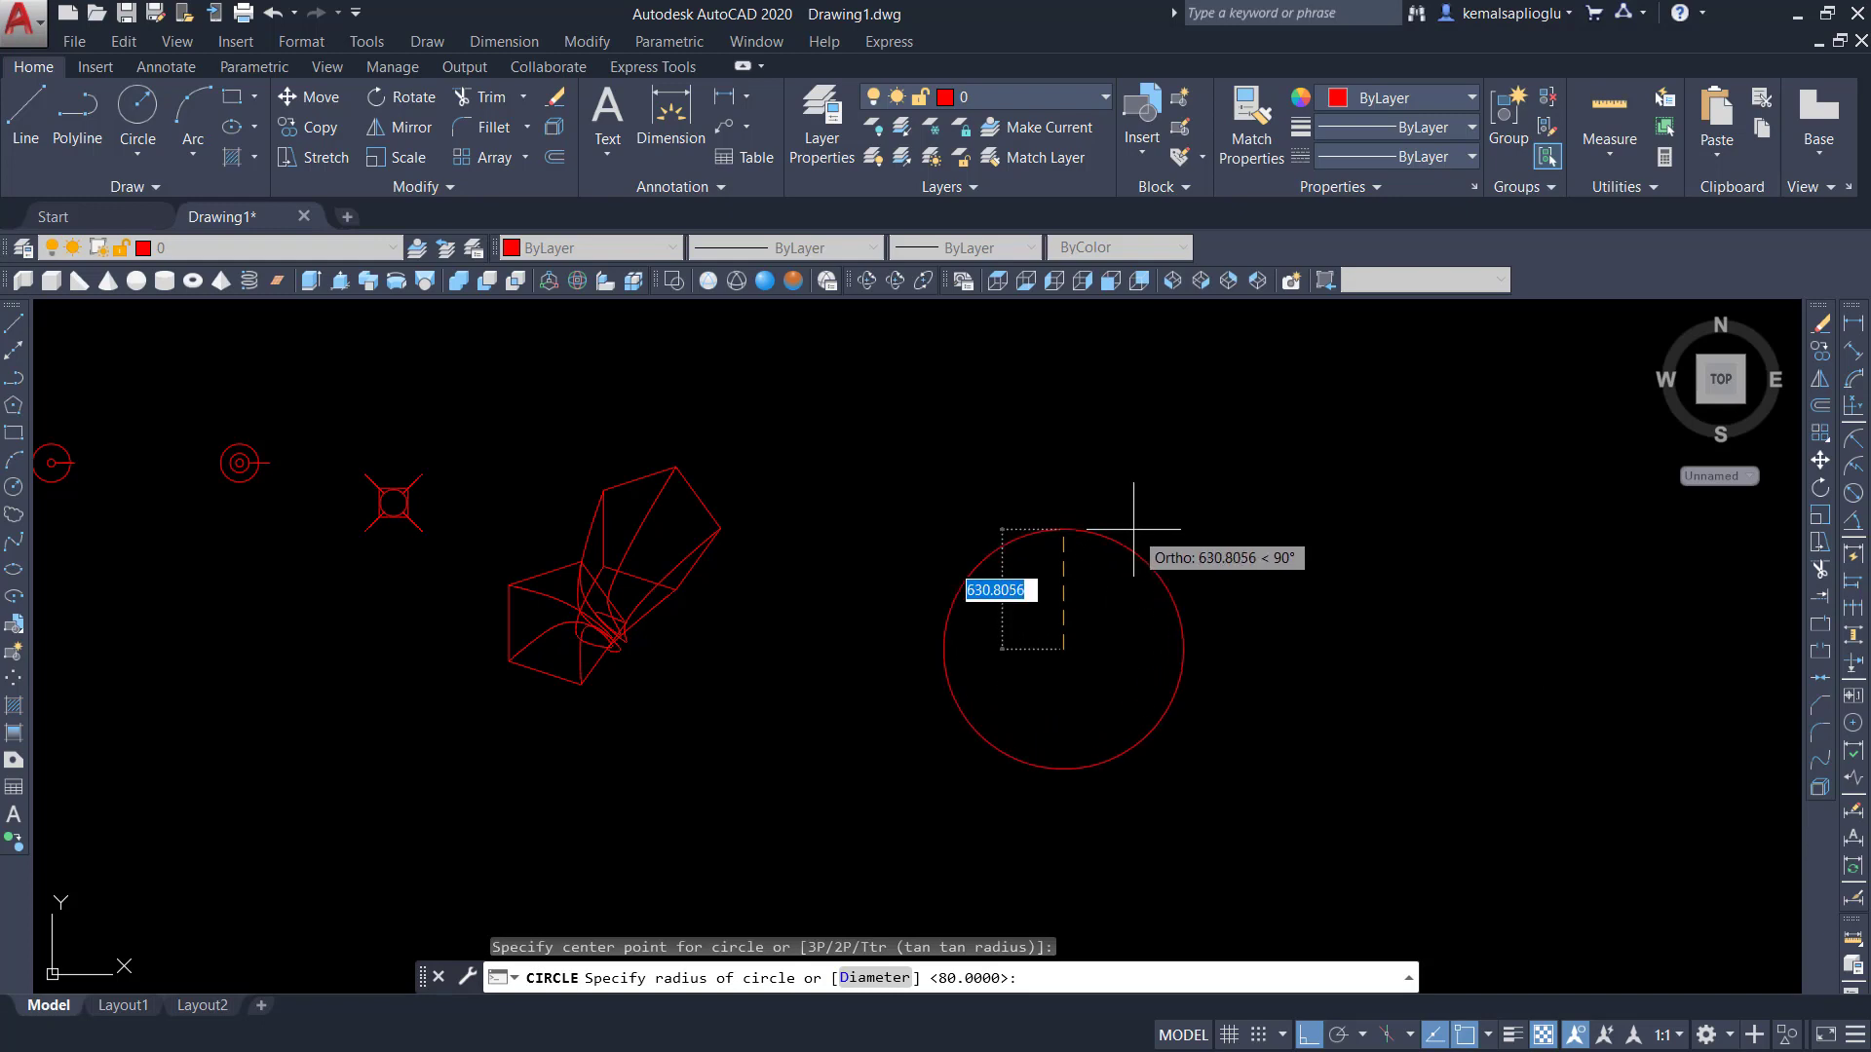
text(100)
key(Return)
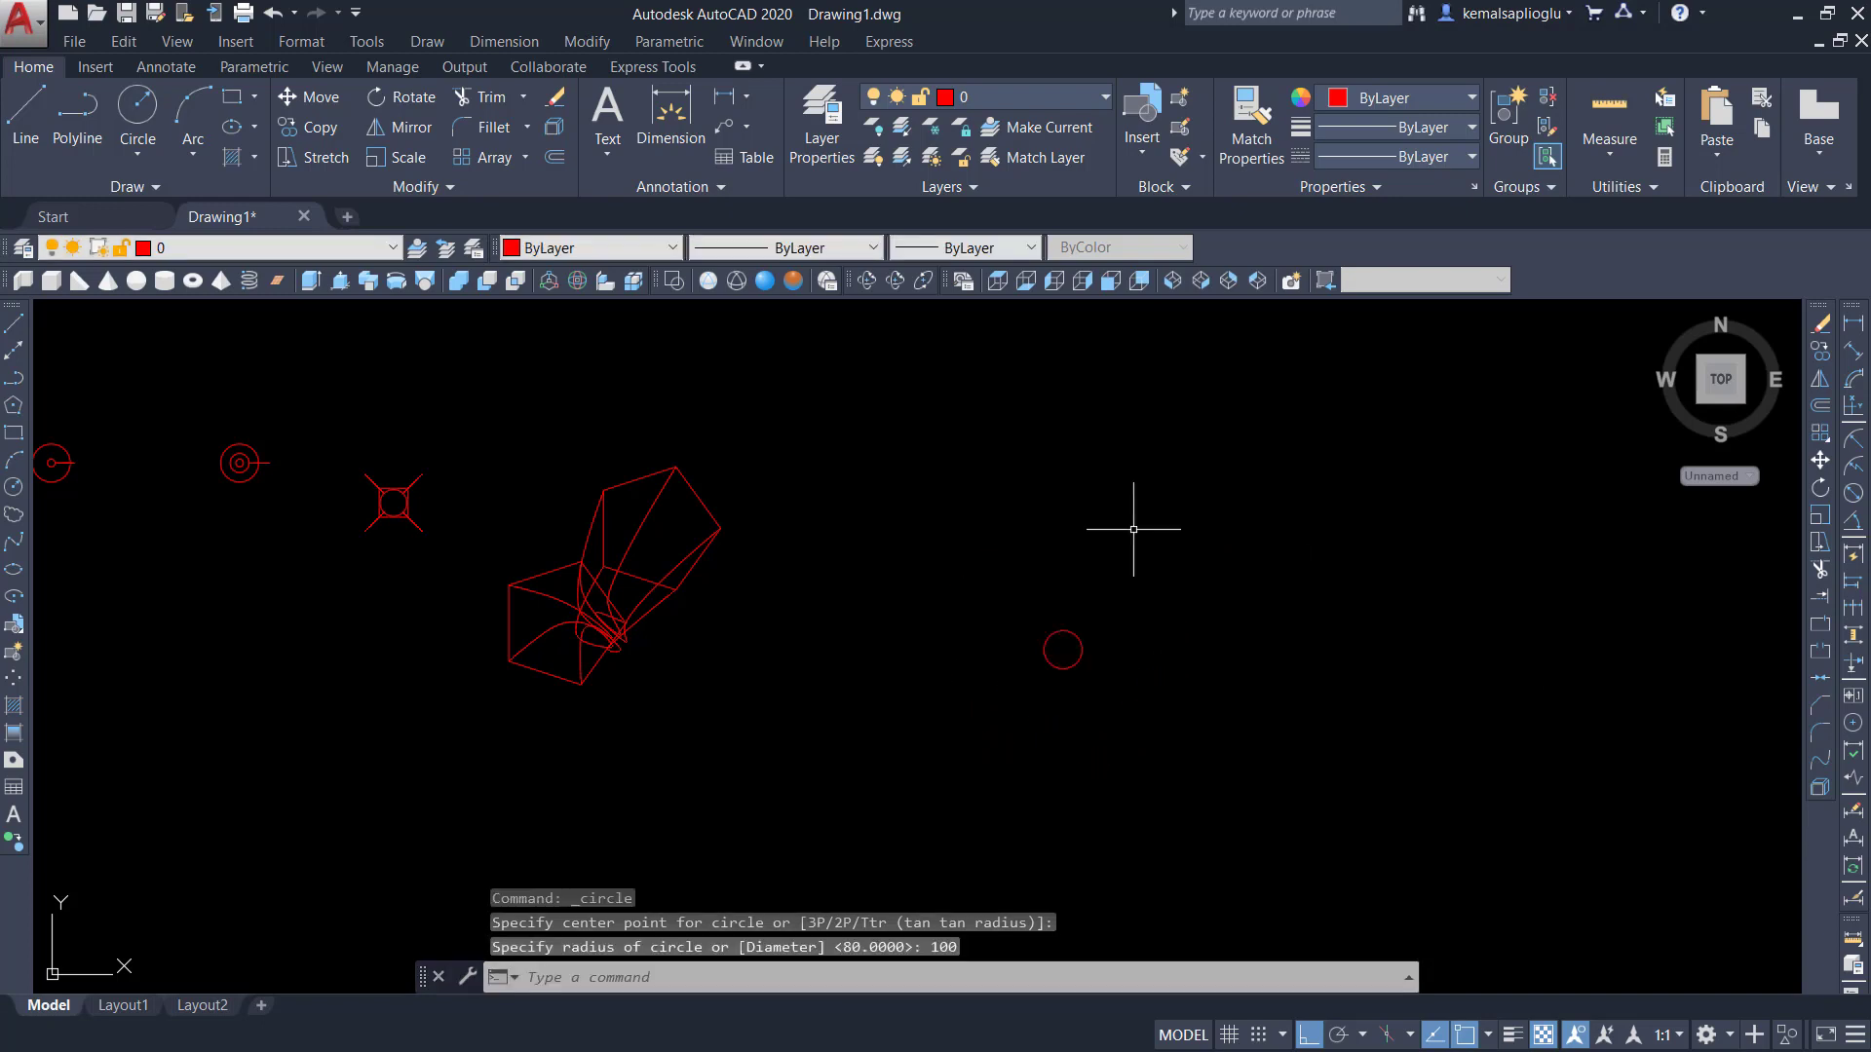
scroll(1217, 602, up, 3)
scroll(1082, 636, up, 2)
middle_drag(1083, 635, 973, 604)
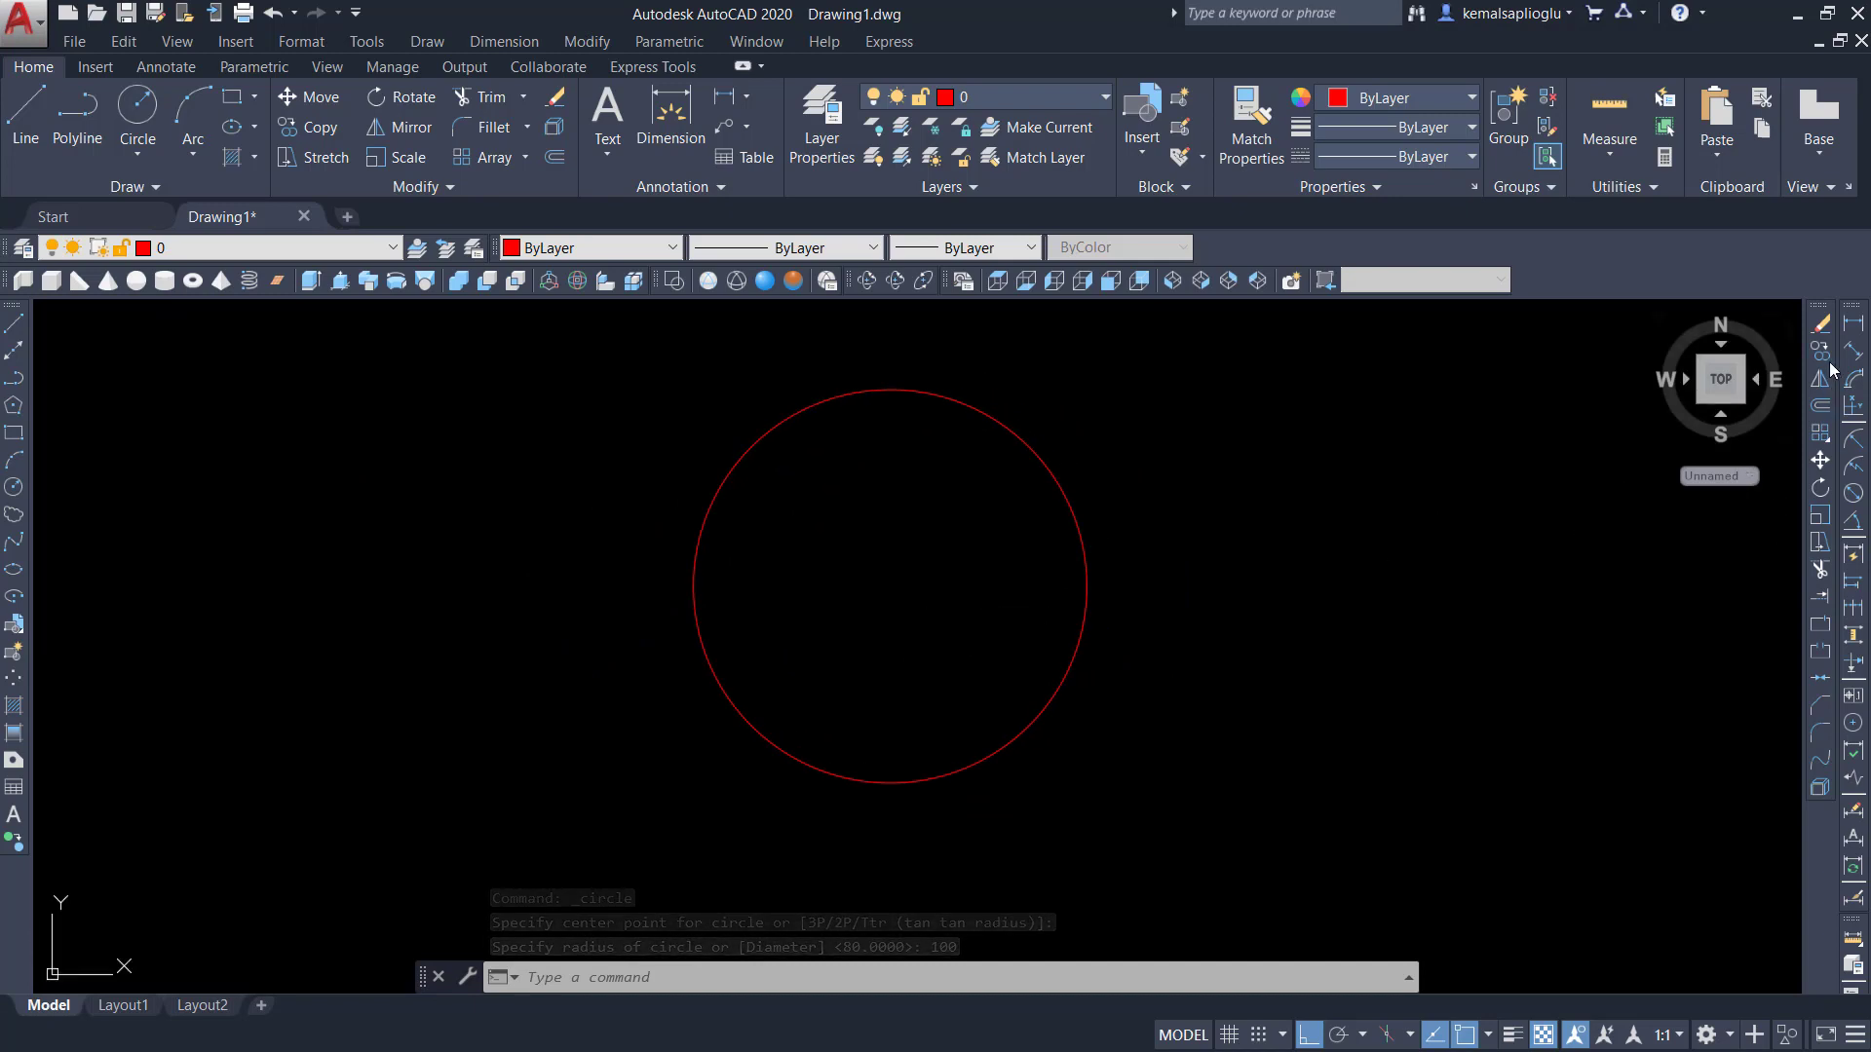
mouse_move(1721, 378)
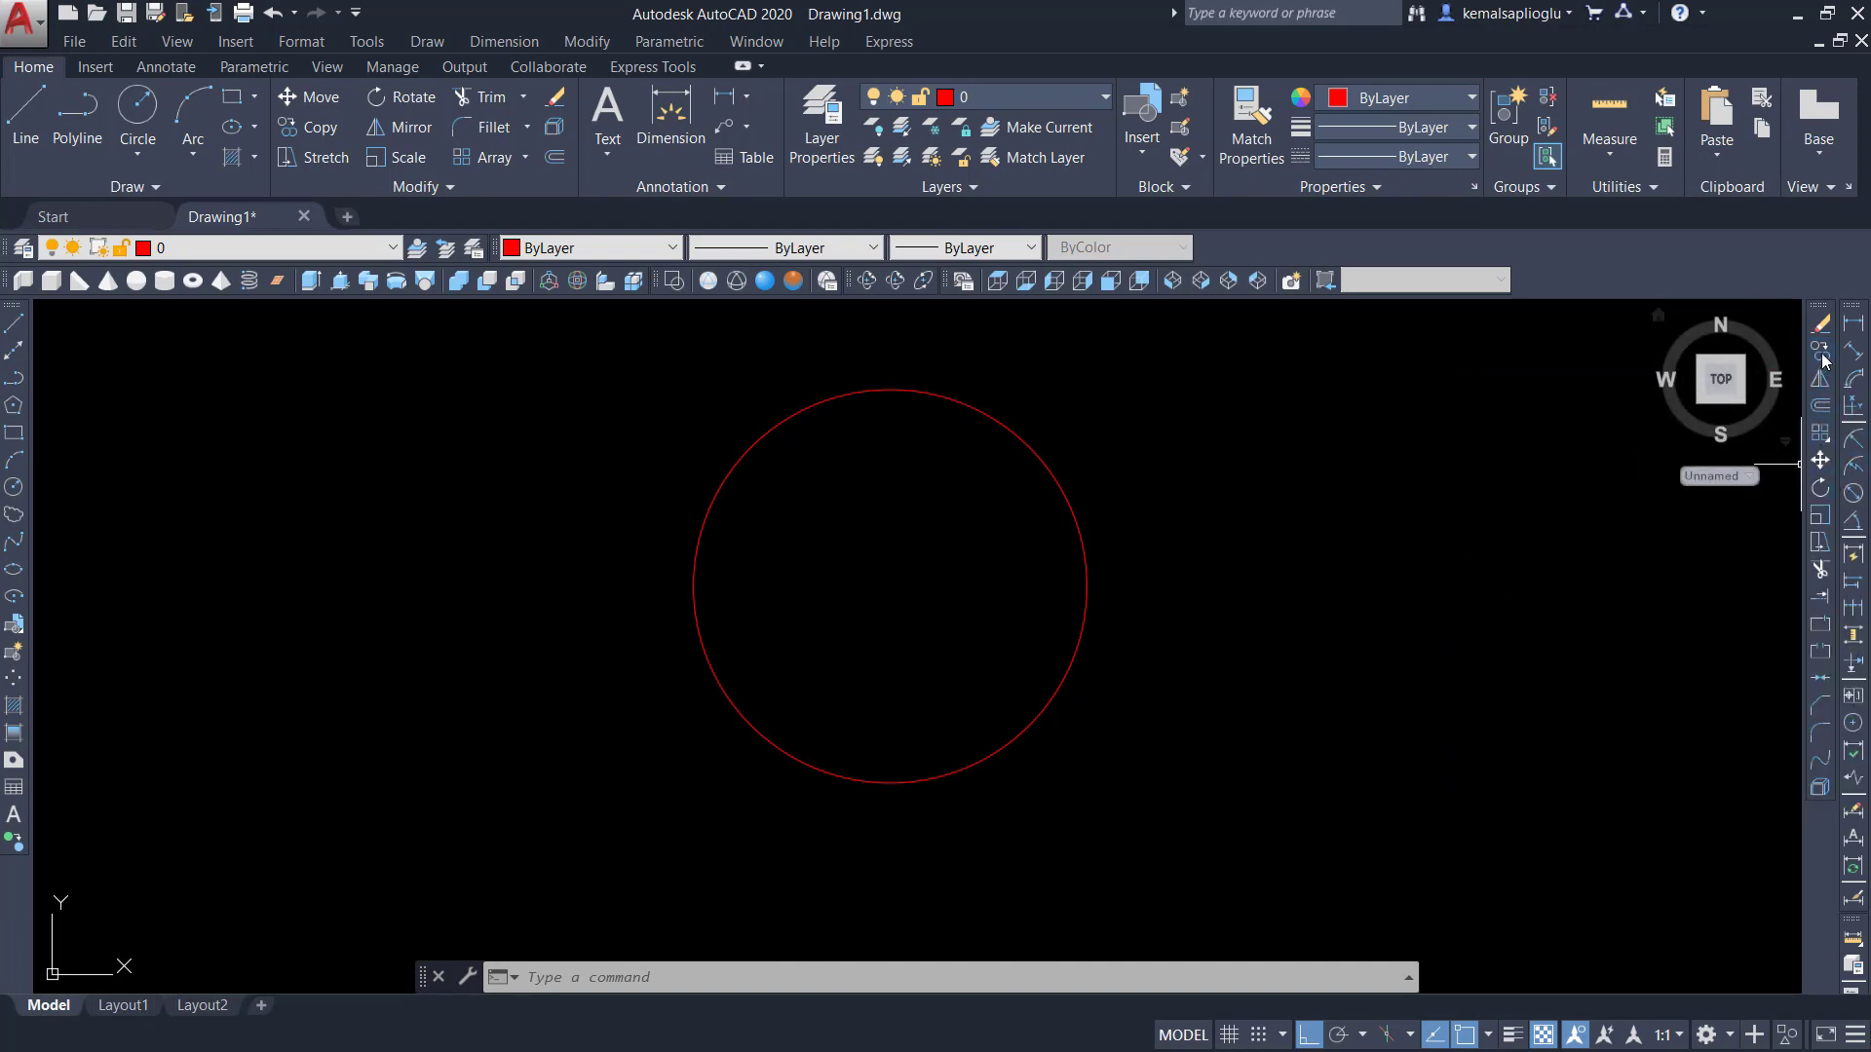
Step: Offset the circles repeatedly at 20-unit spacing to build four more concentric circles
click(1821, 352)
key(Escape)
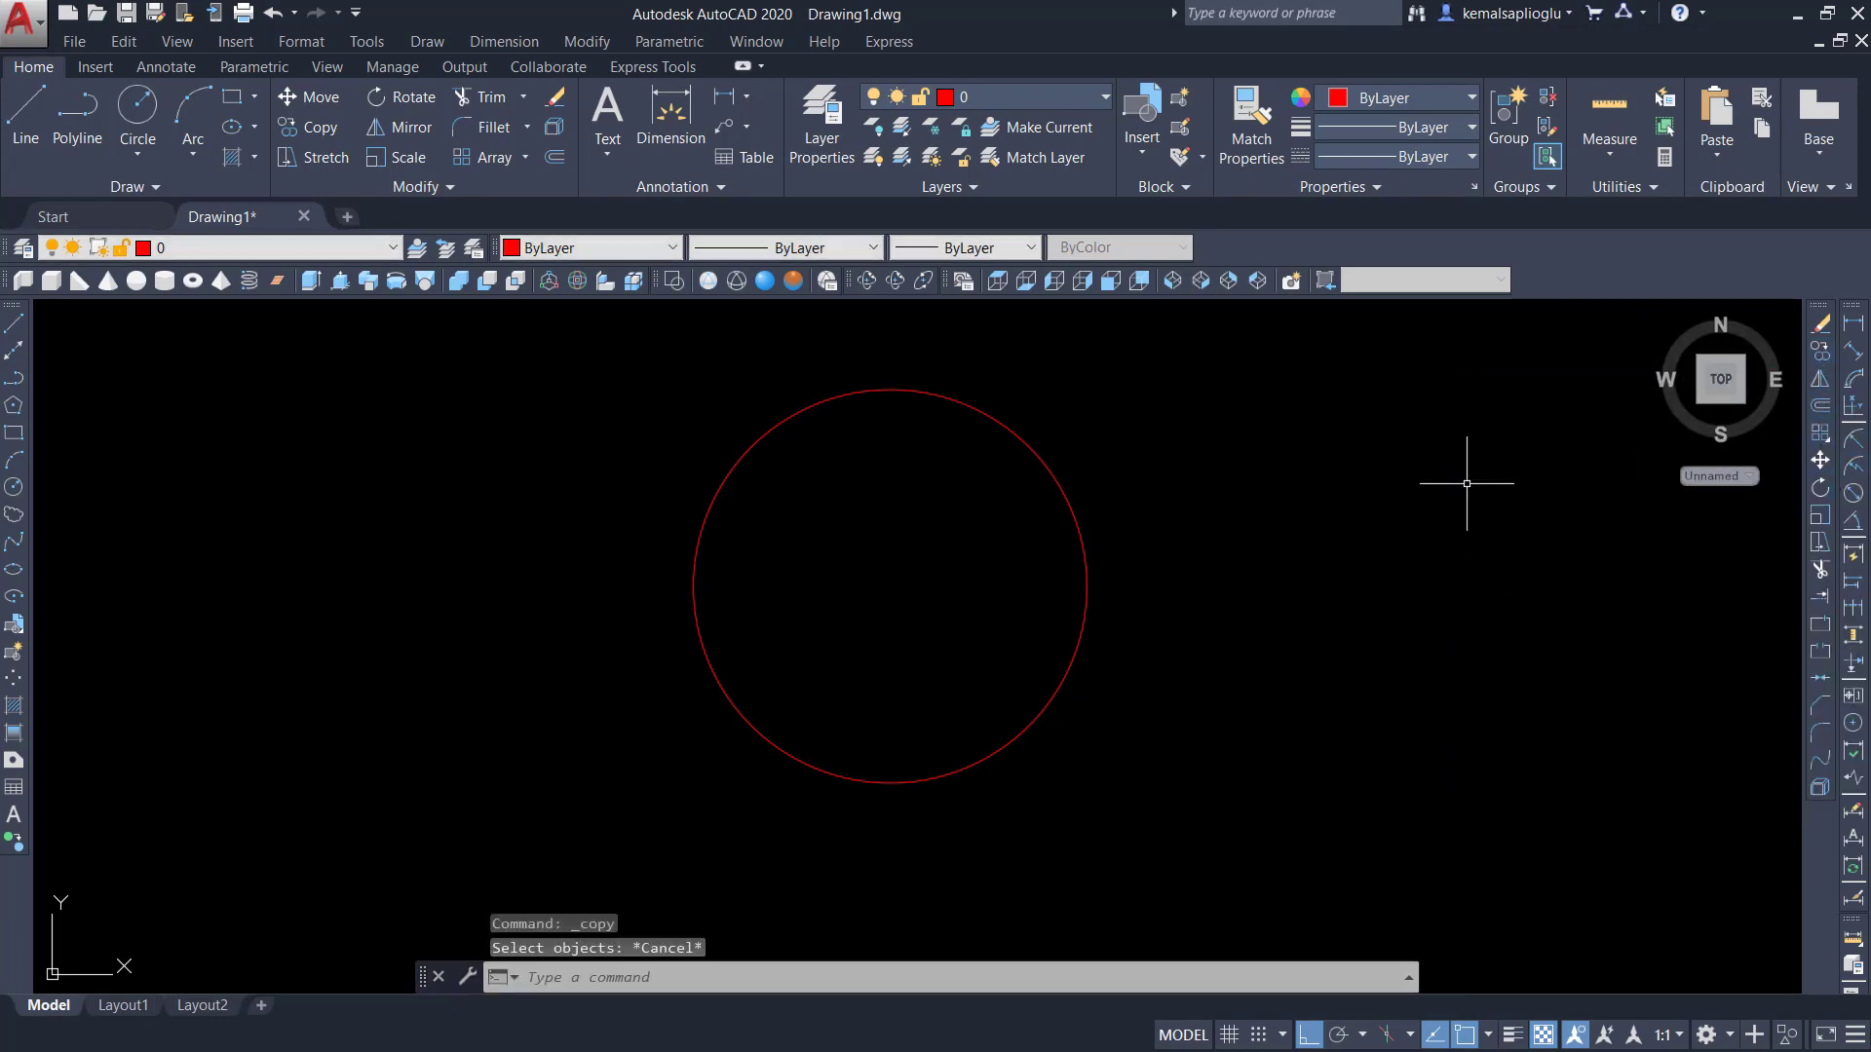
text(o)
key(Return)
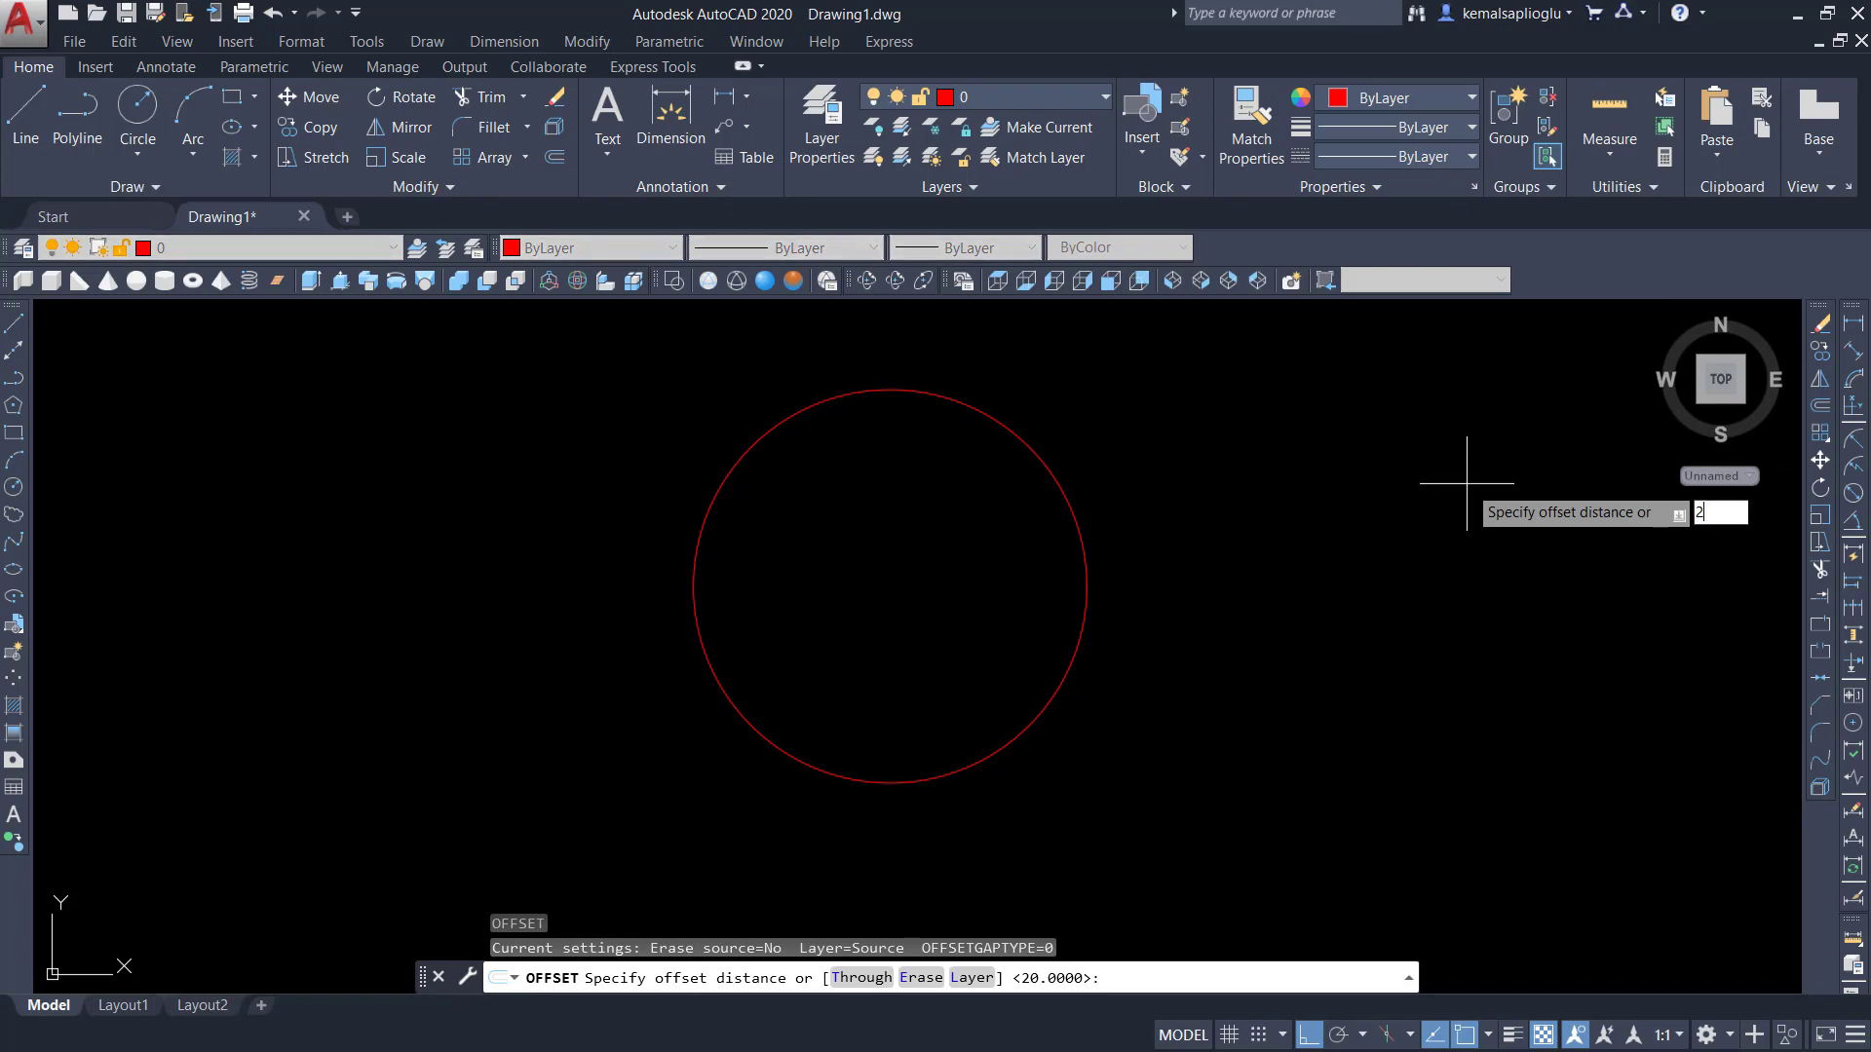
text(0)
key(Return)
click(1075, 519)
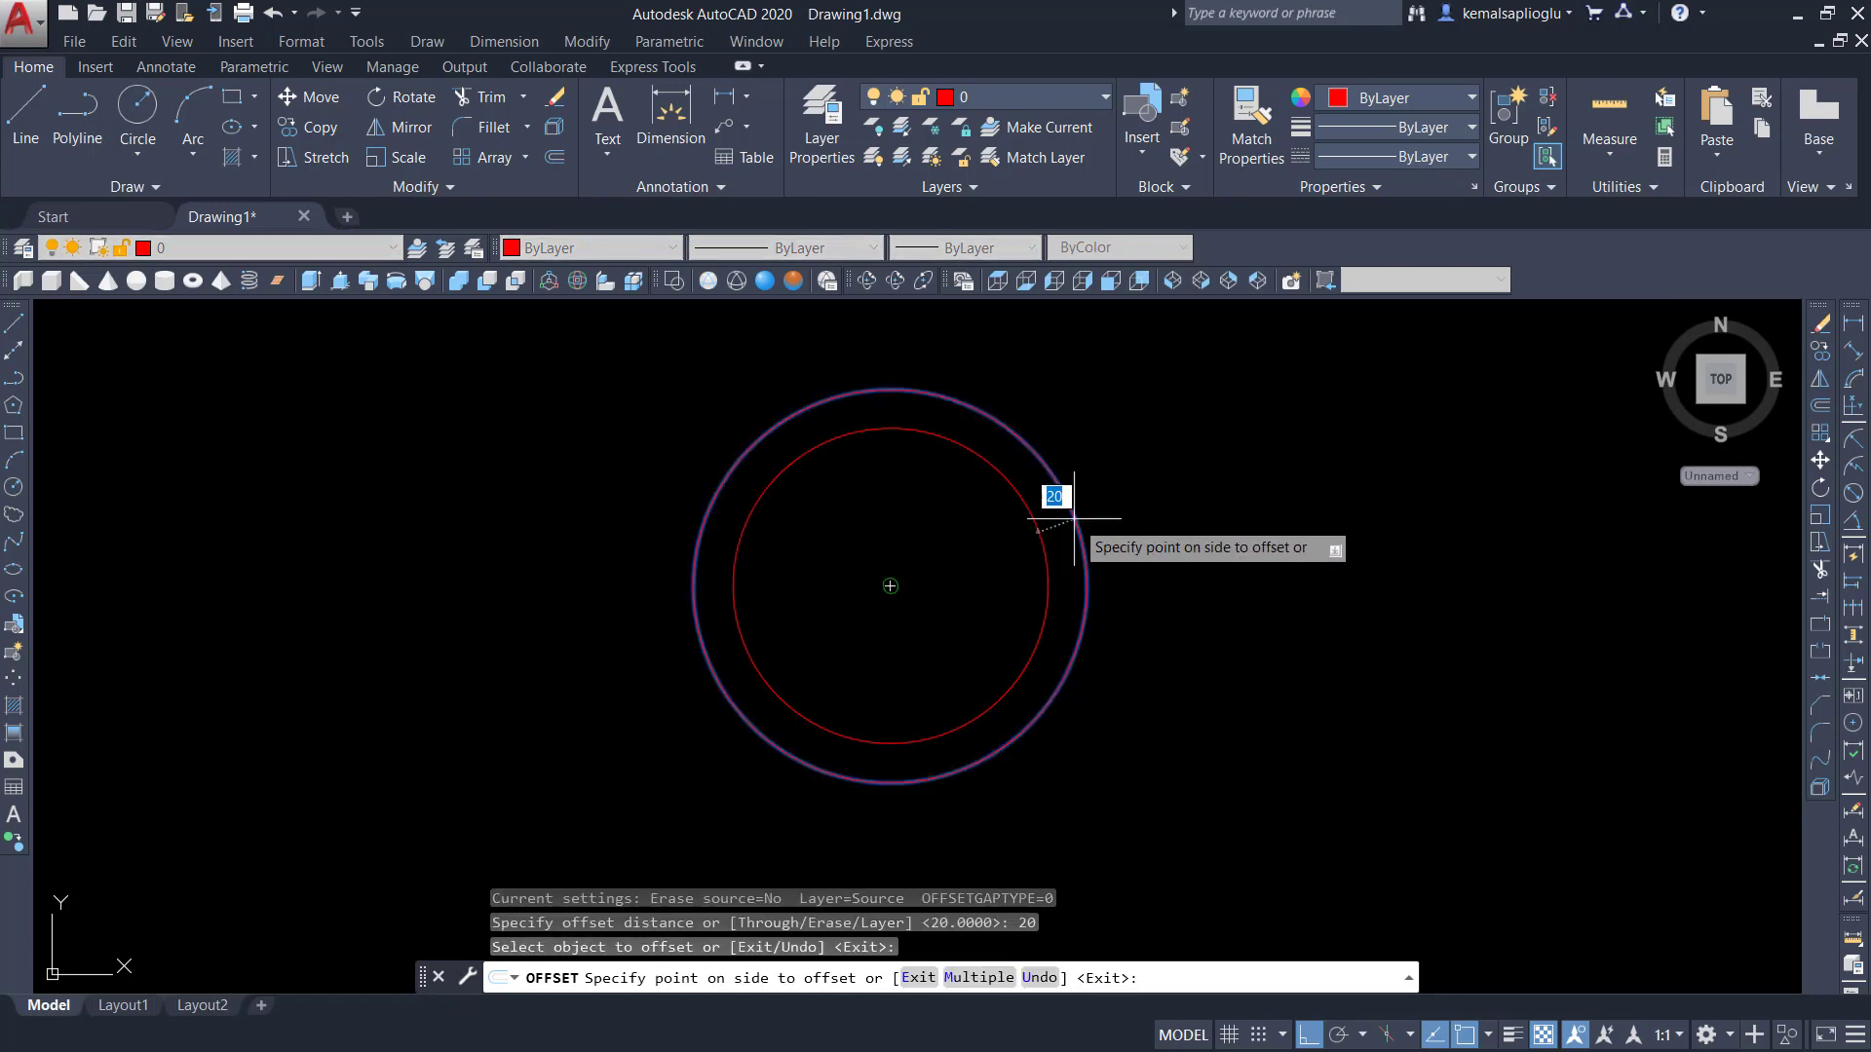
click(1047, 526)
click(1009, 545)
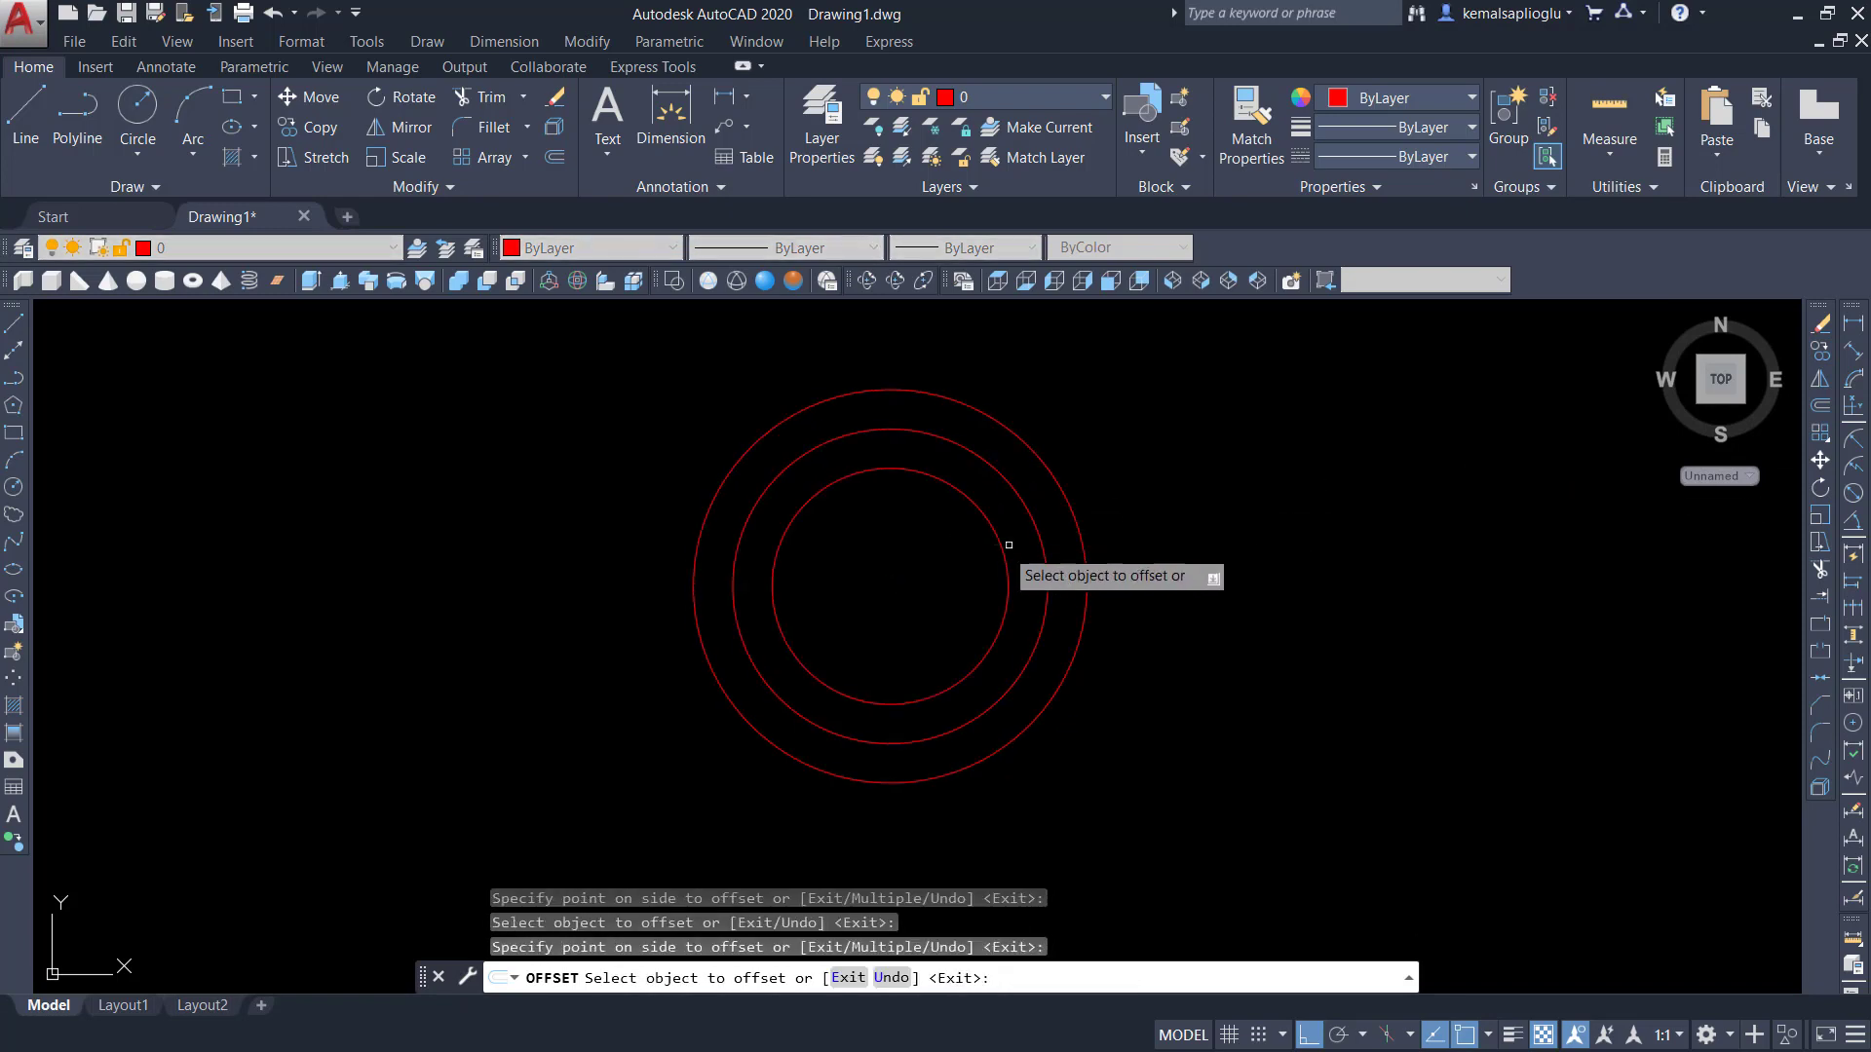
click(1008, 545)
click(965, 569)
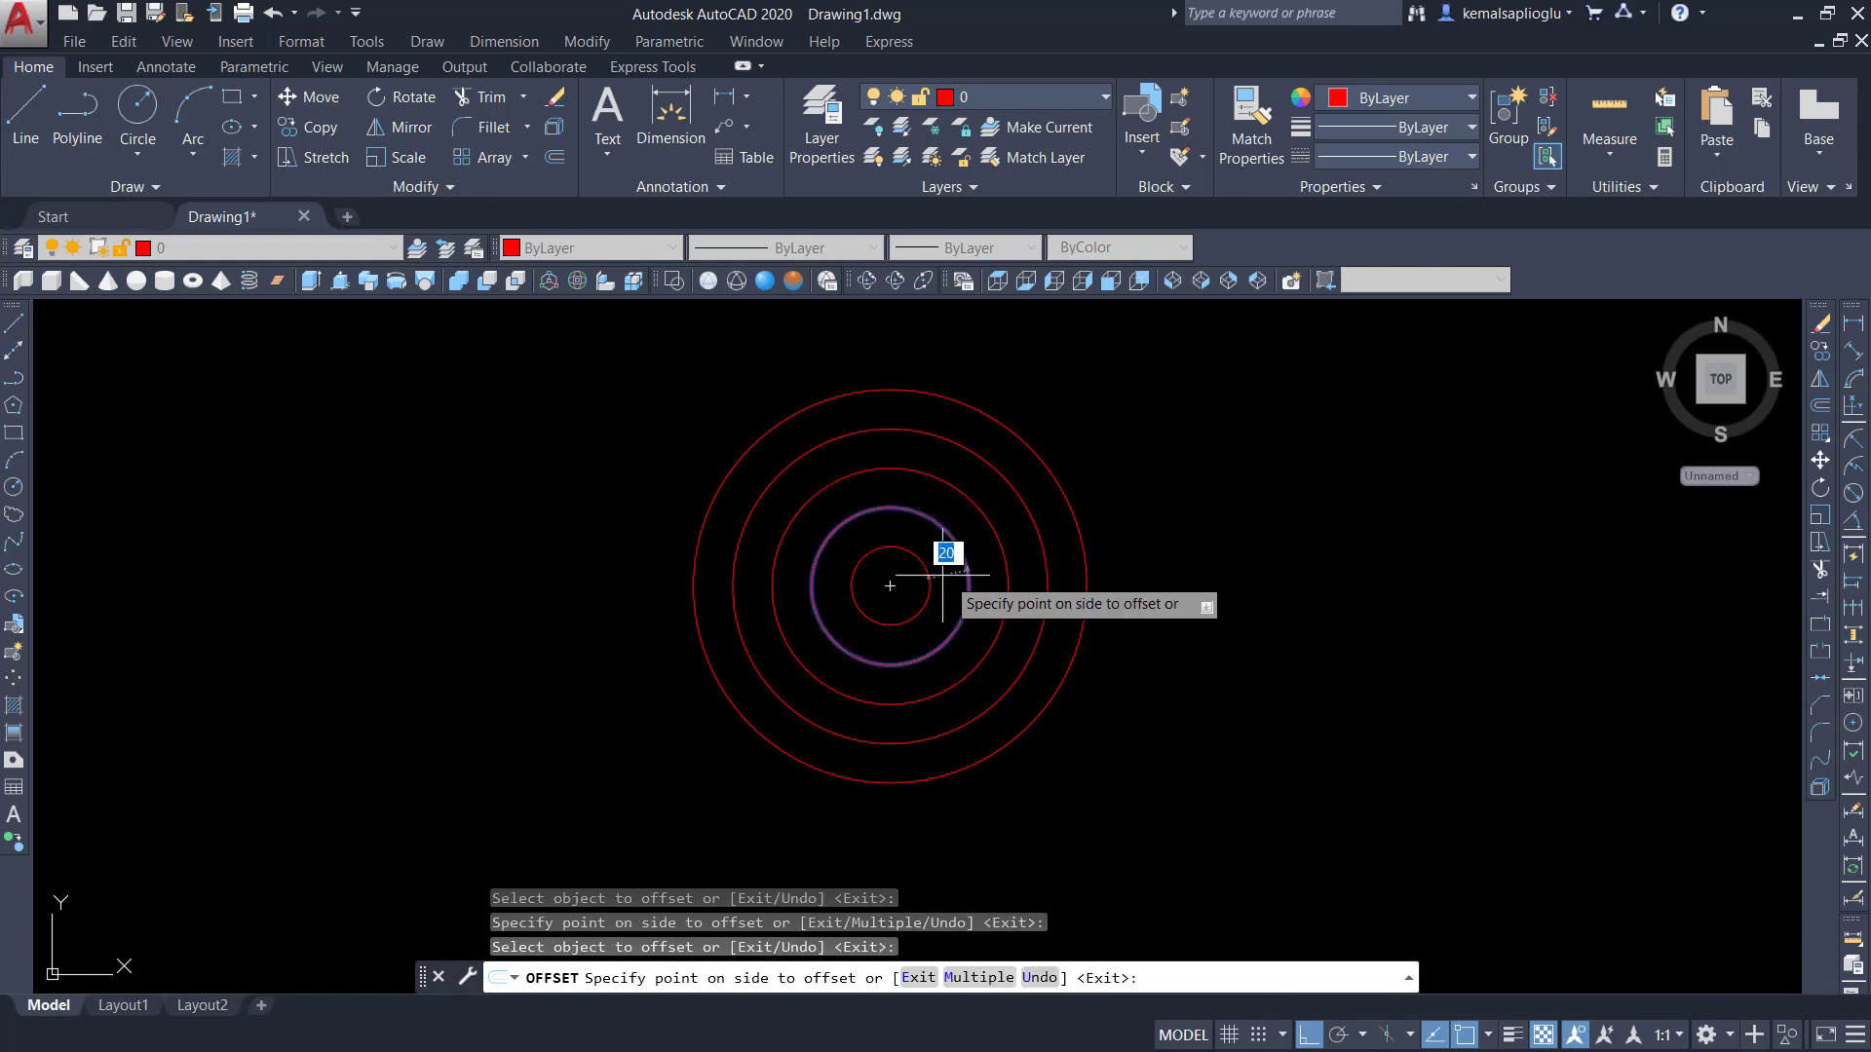
key(Escape)
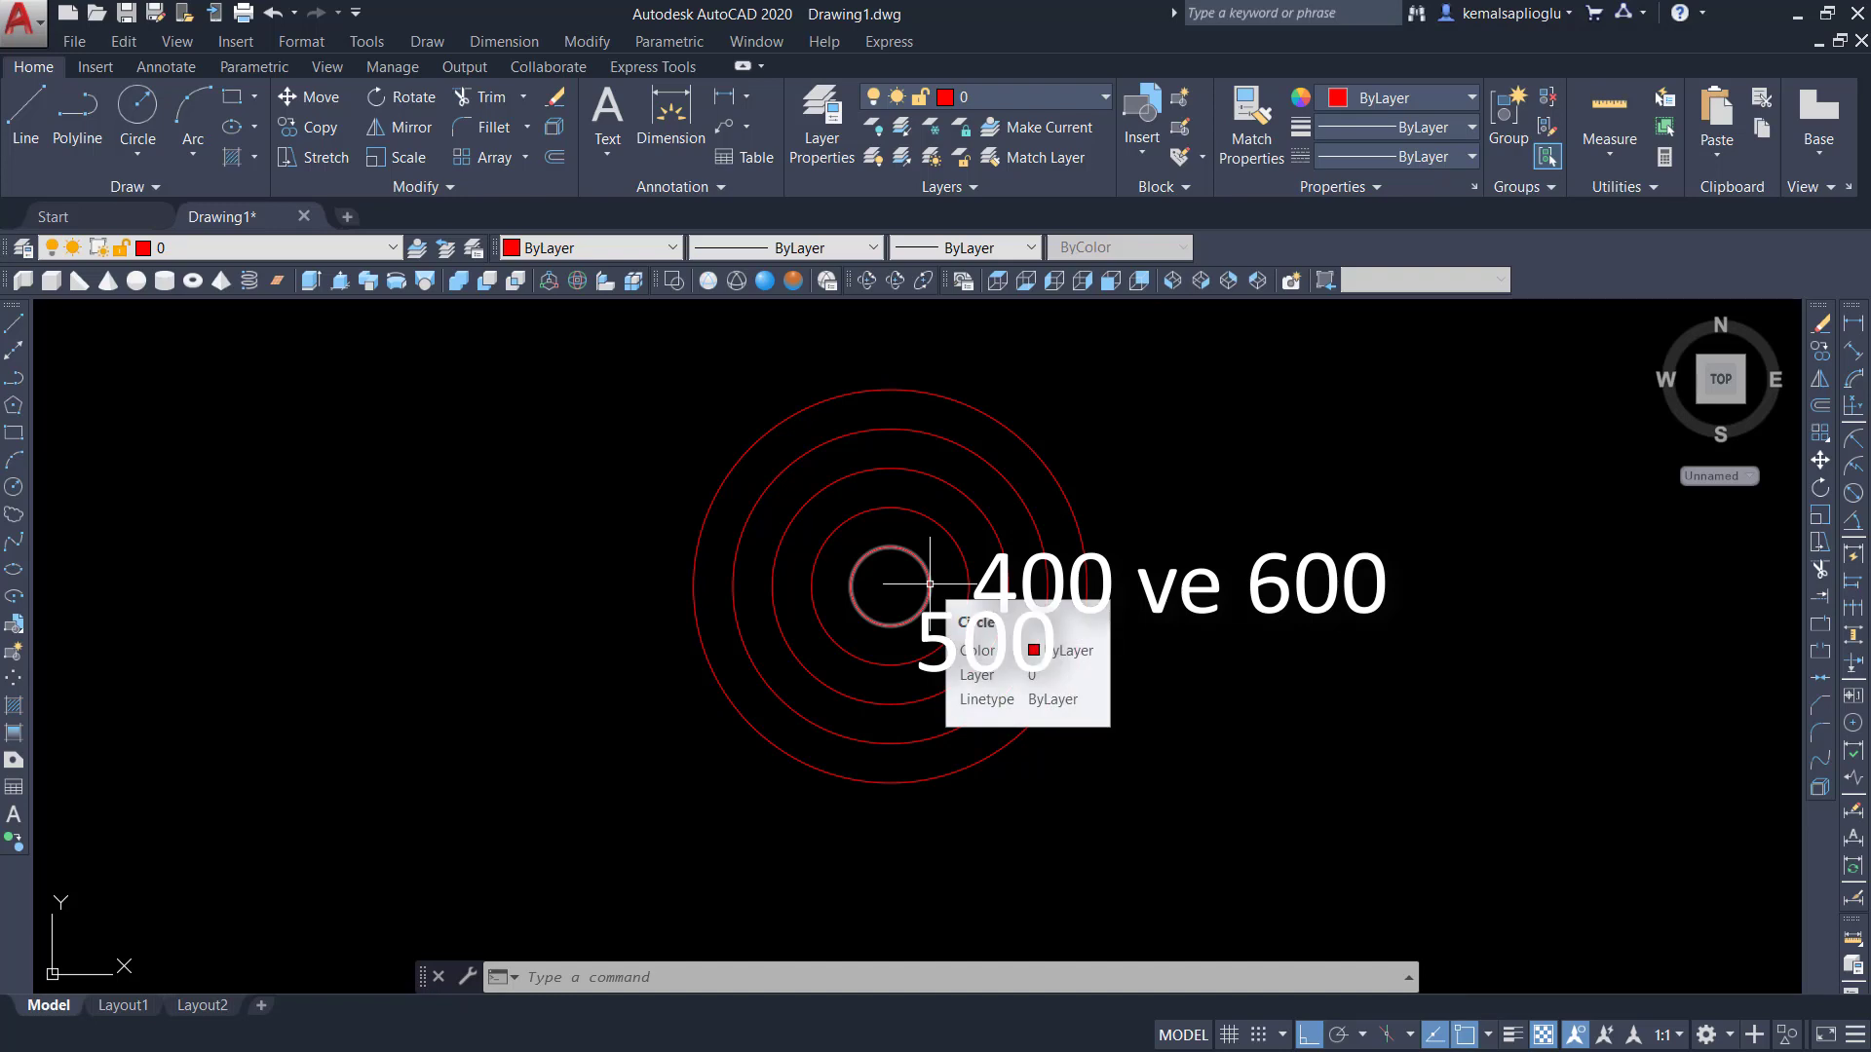
Step: Copy the outermost circle to @0,0,1000, directly above the original along Z
click(1079, 600)
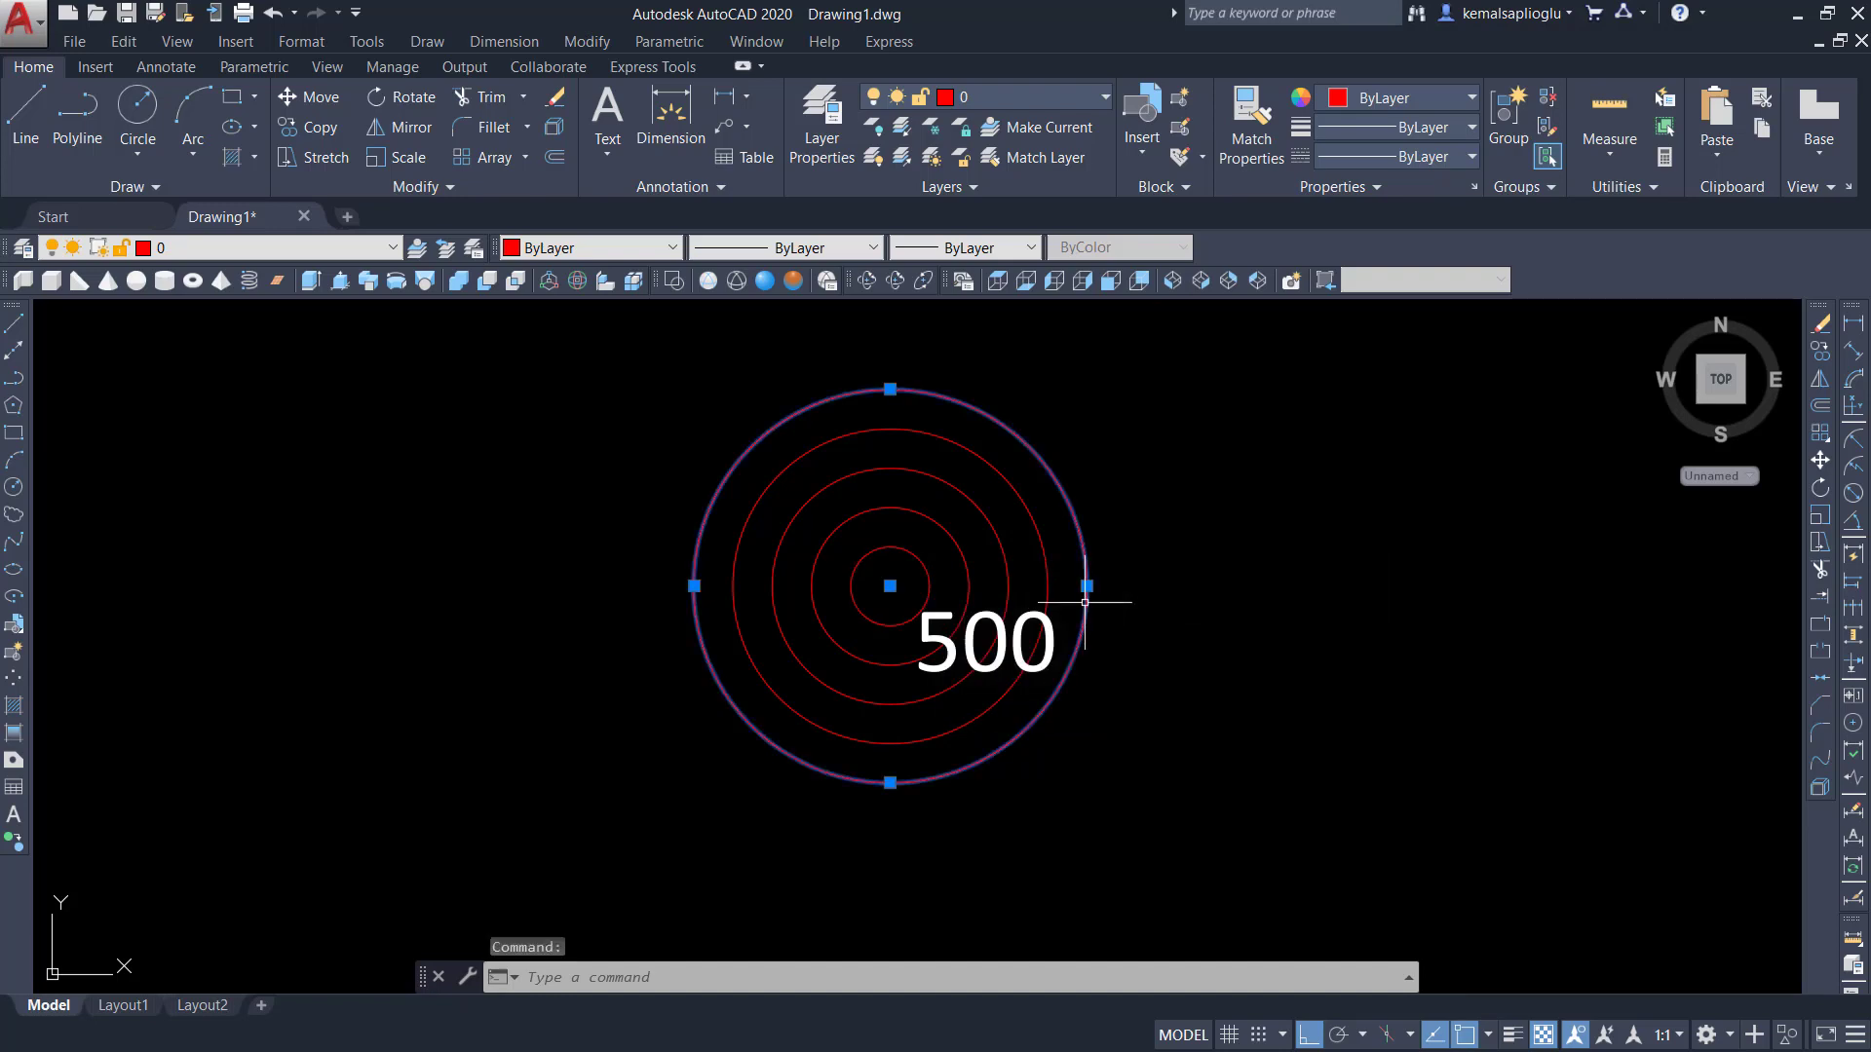
click(1824, 357)
click(1268, 651)
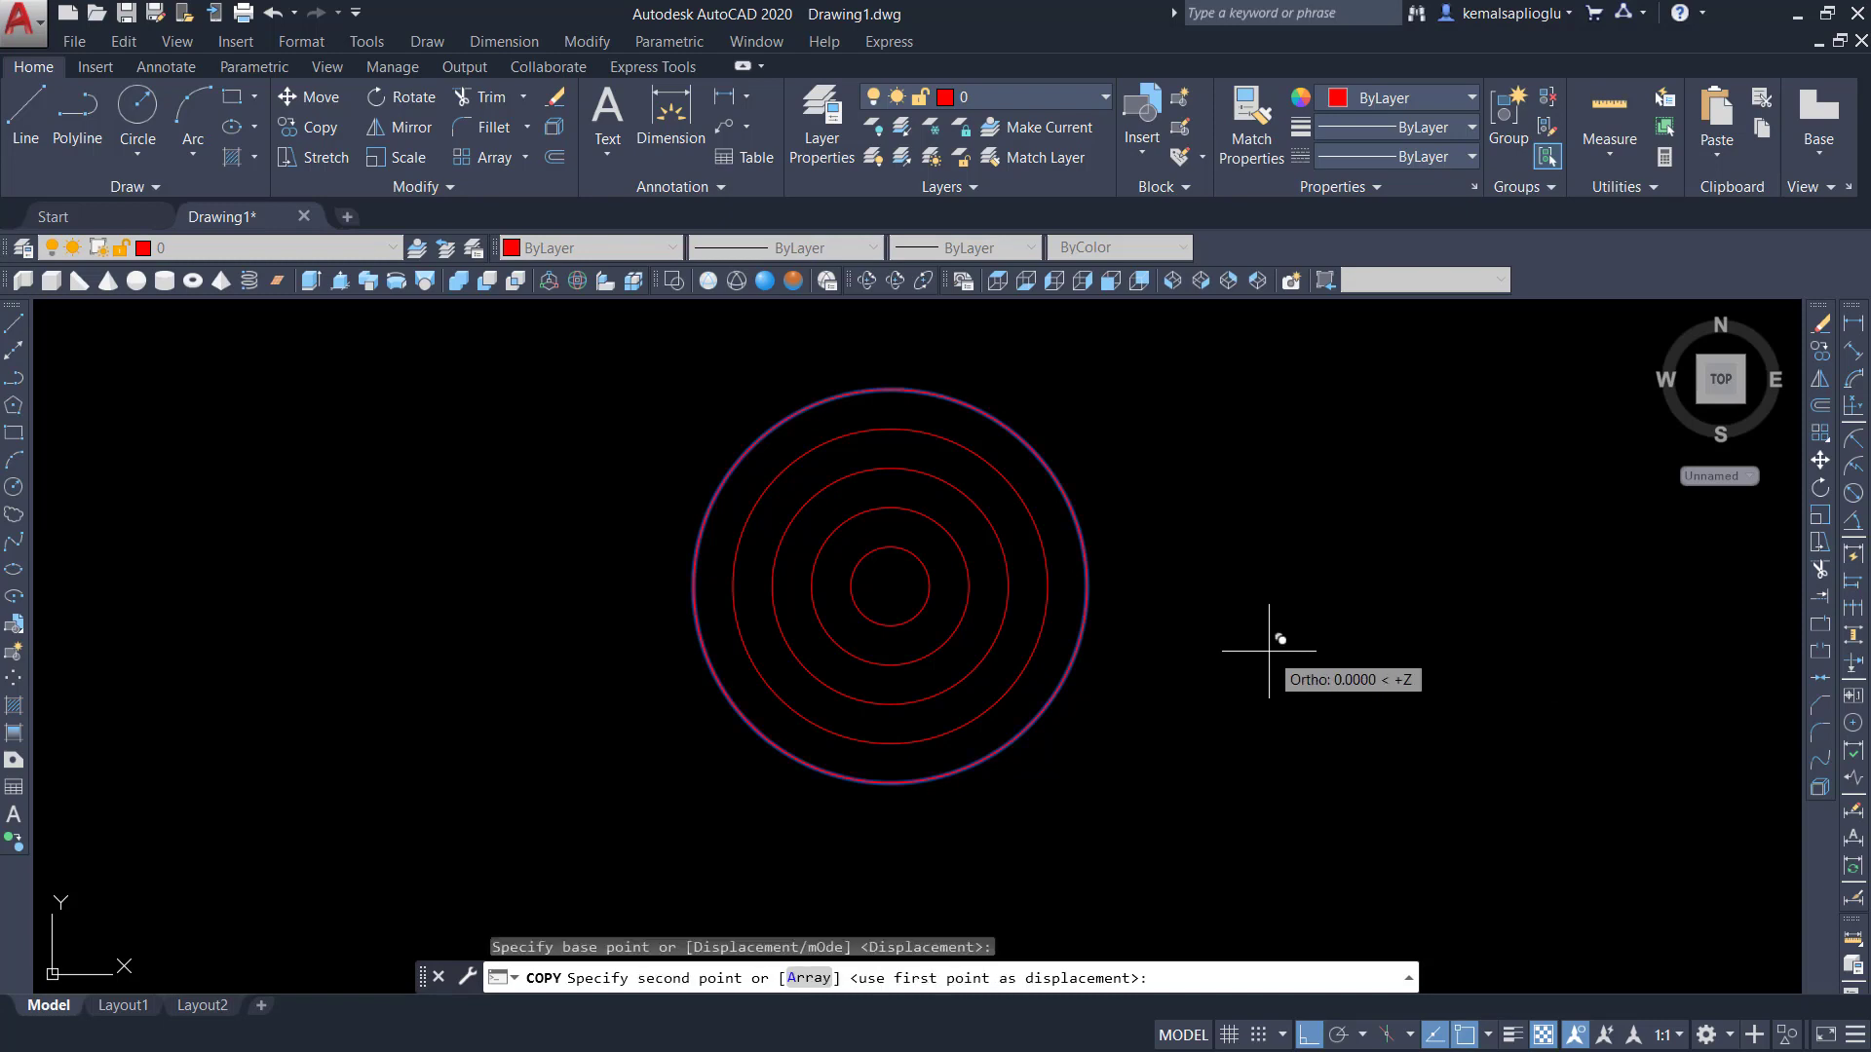
text(0,0,1)
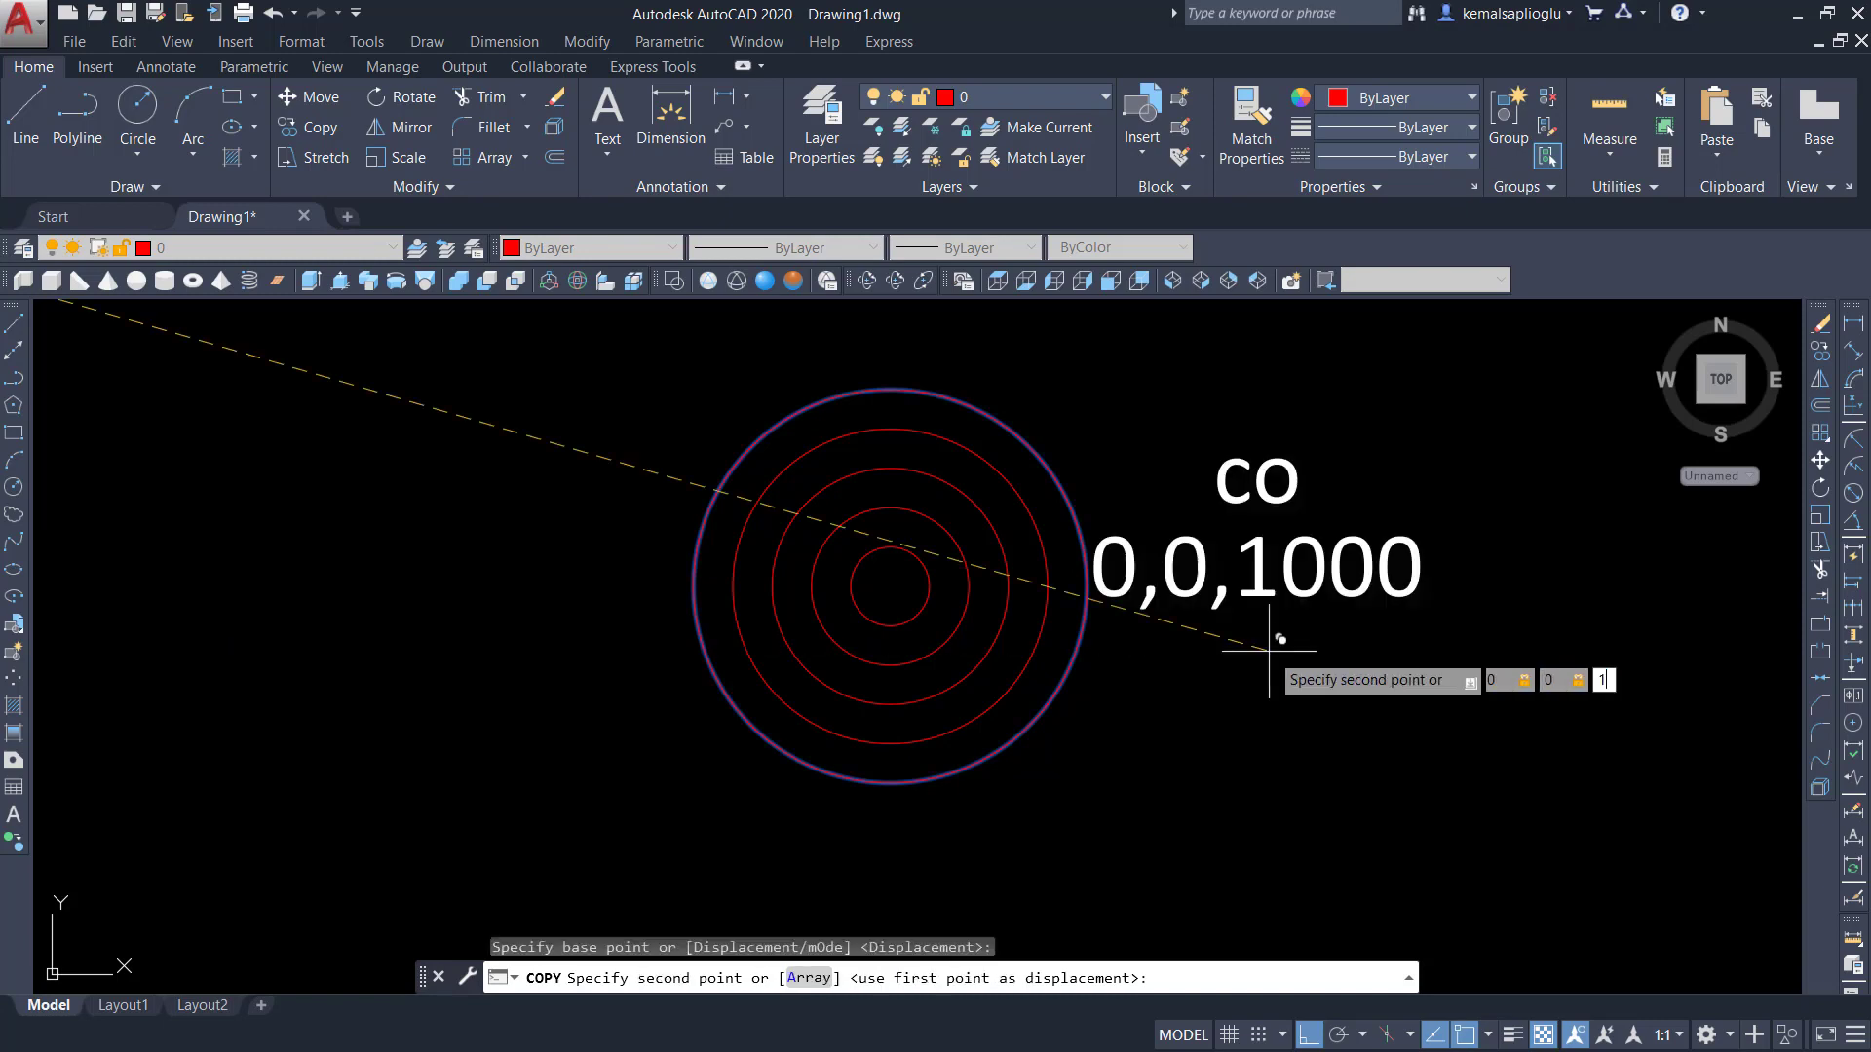
key(Return)
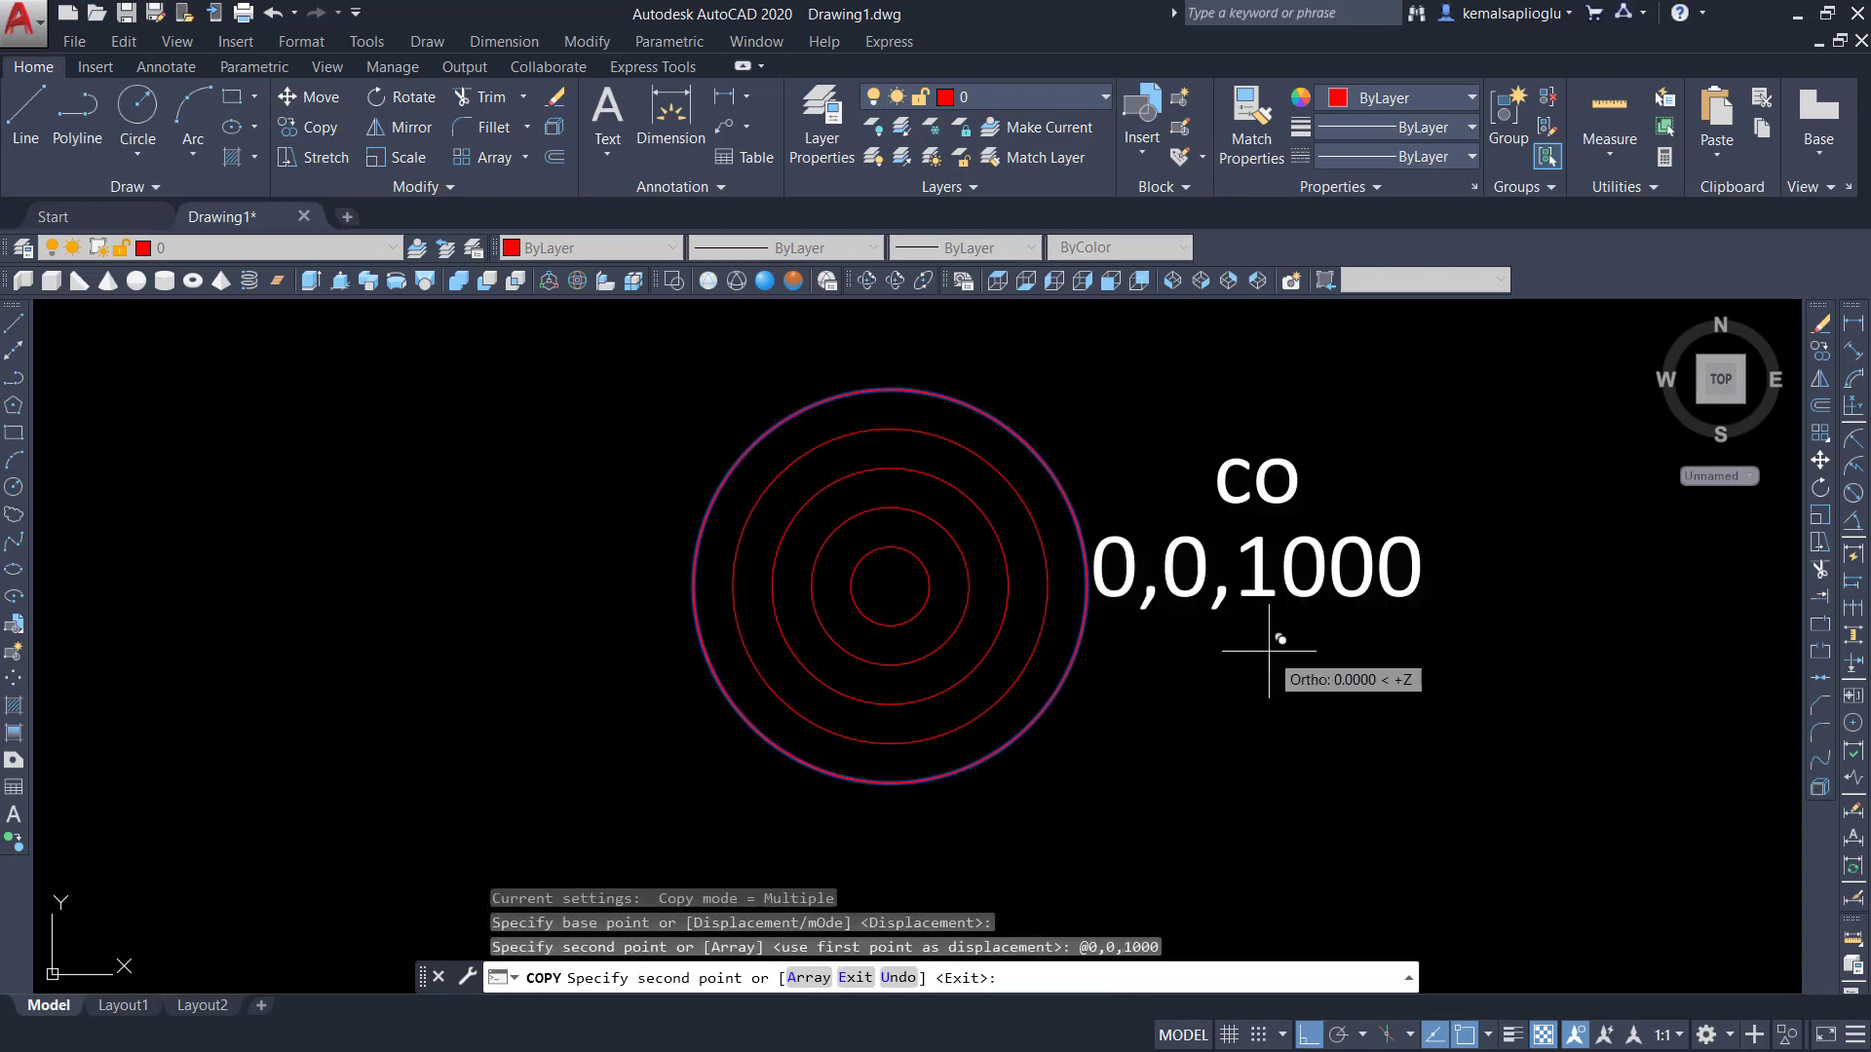
key(Escape)
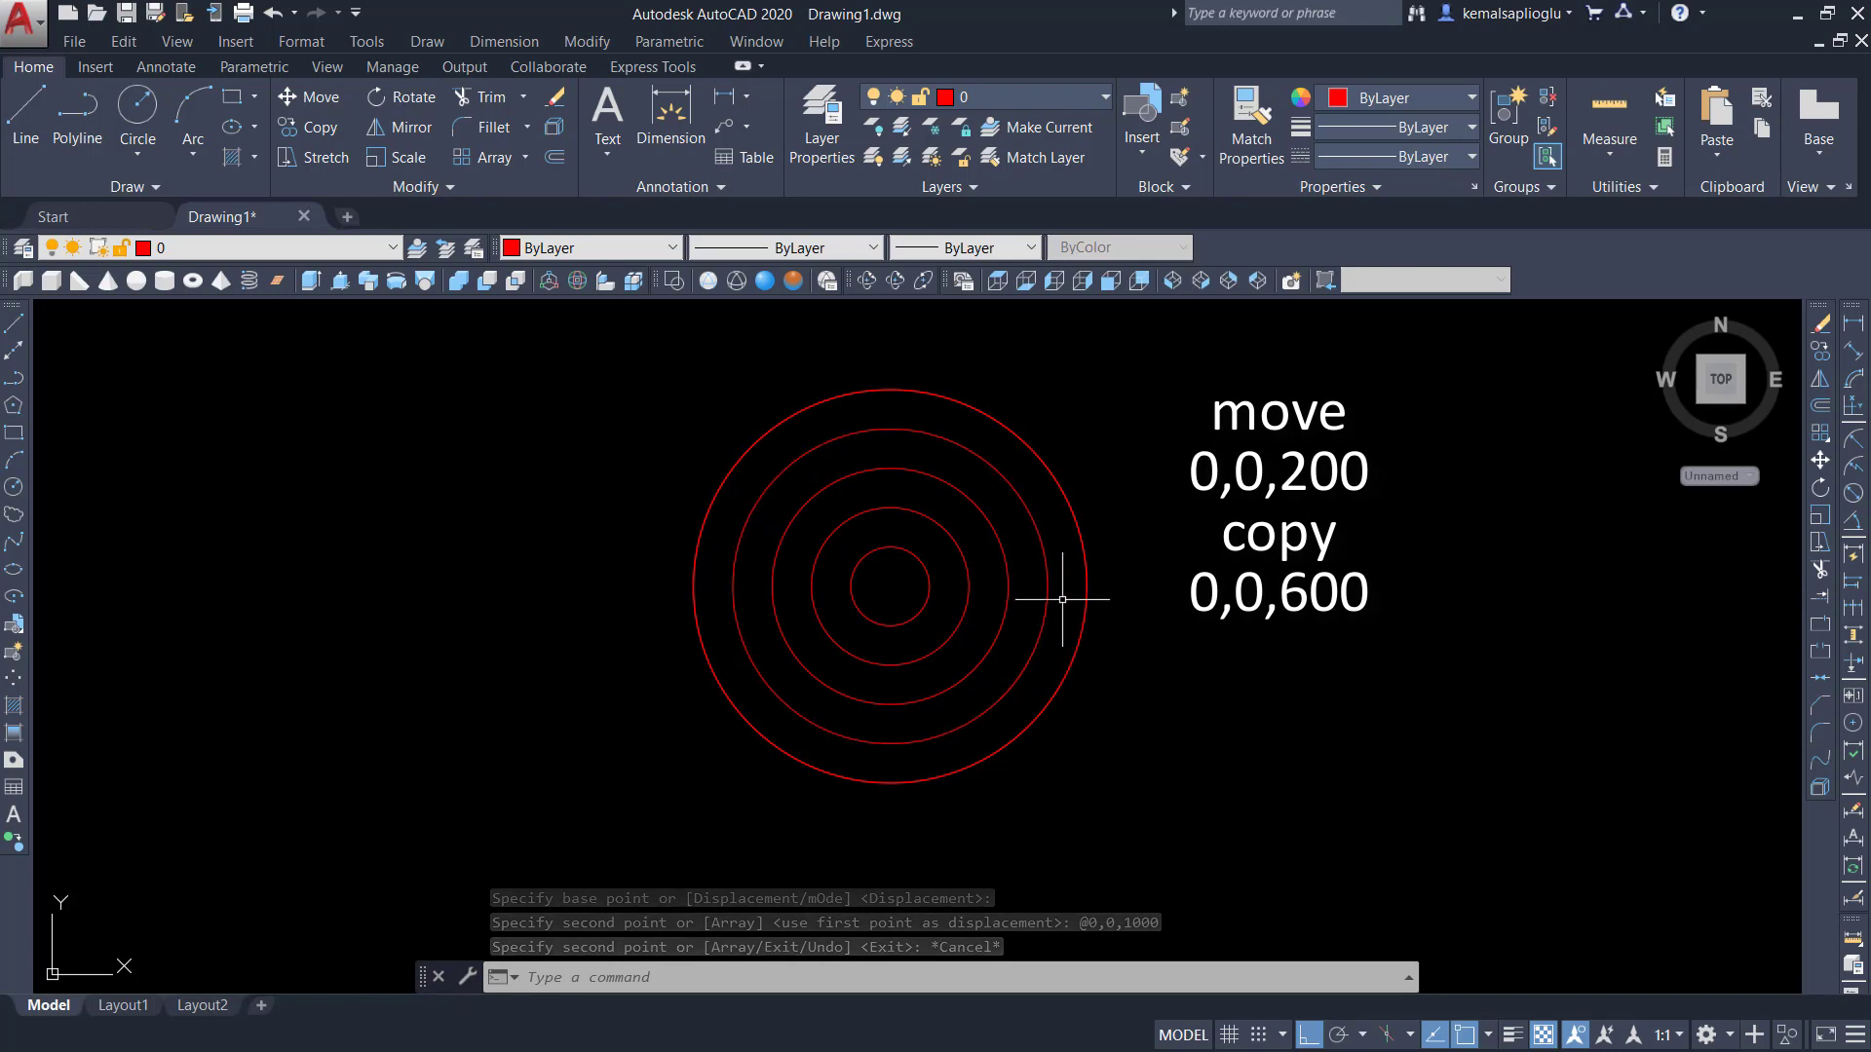
click(1047, 597)
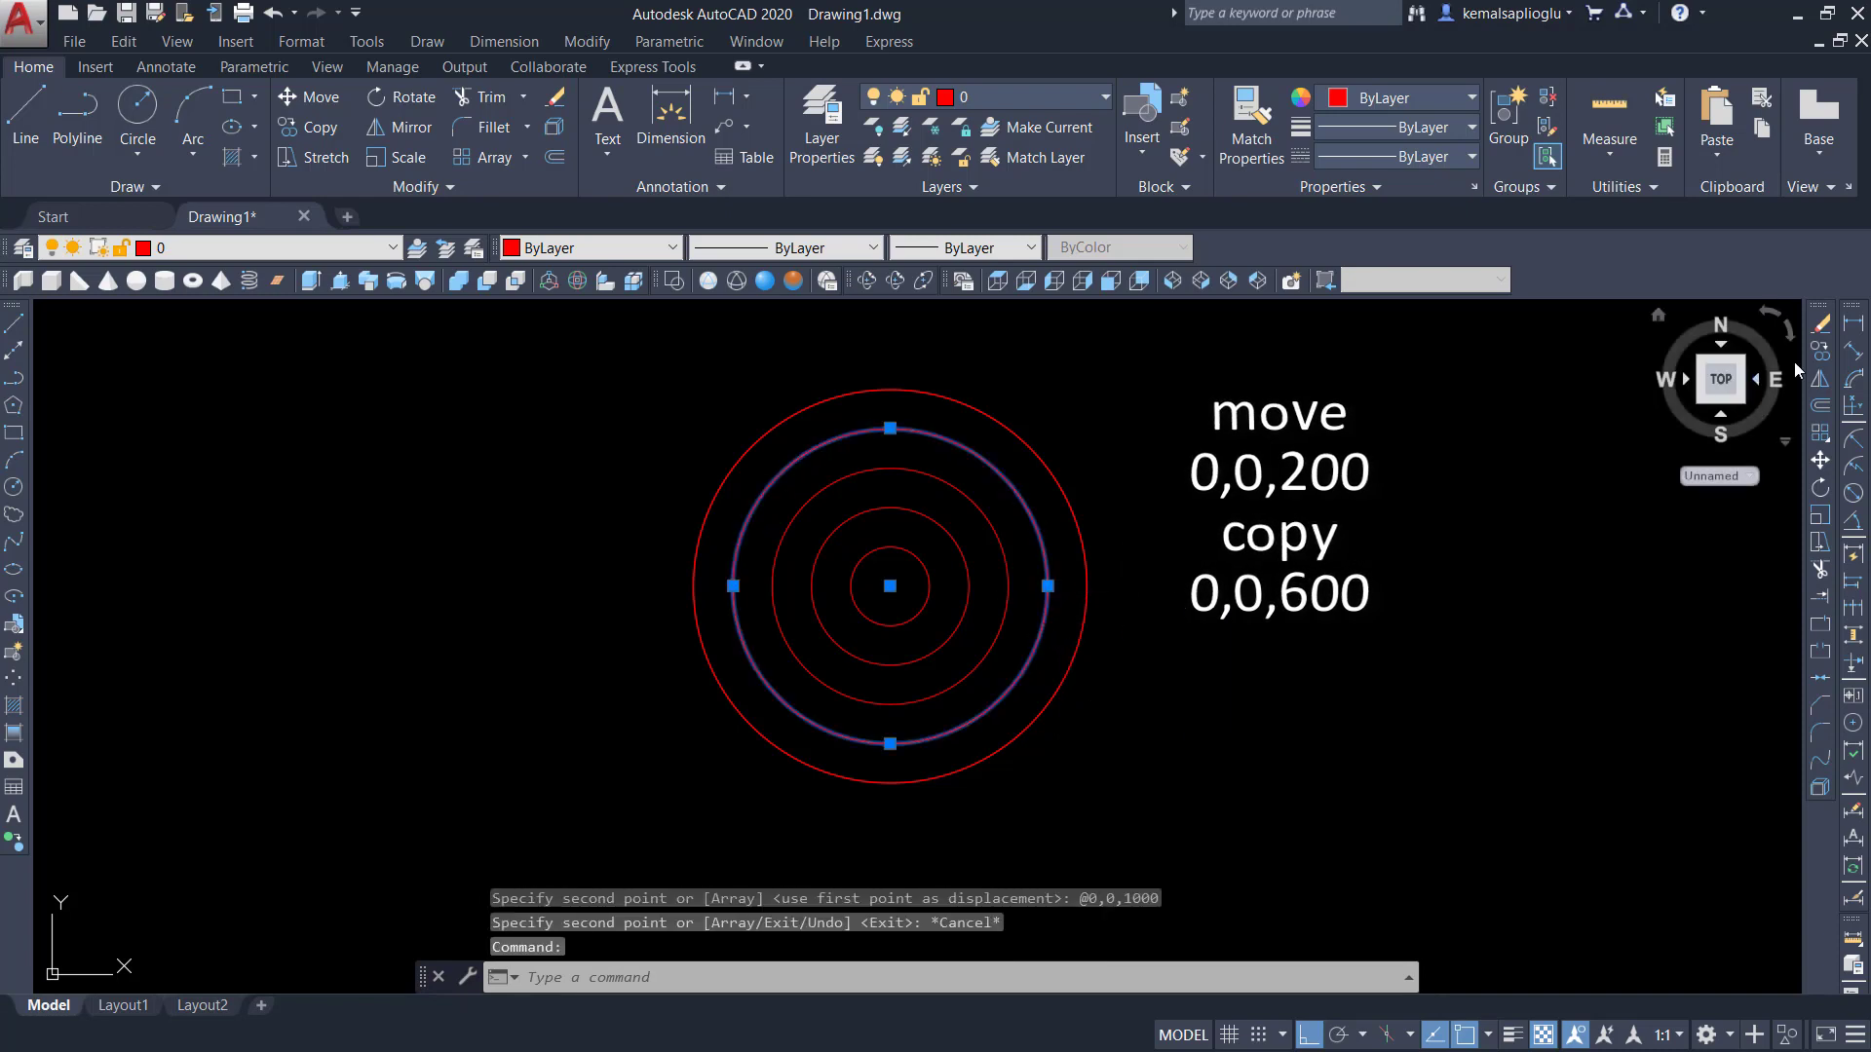
Step: Move the second-largest circle up 200 units with @0,0,200
click(1822, 459)
click(1323, 660)
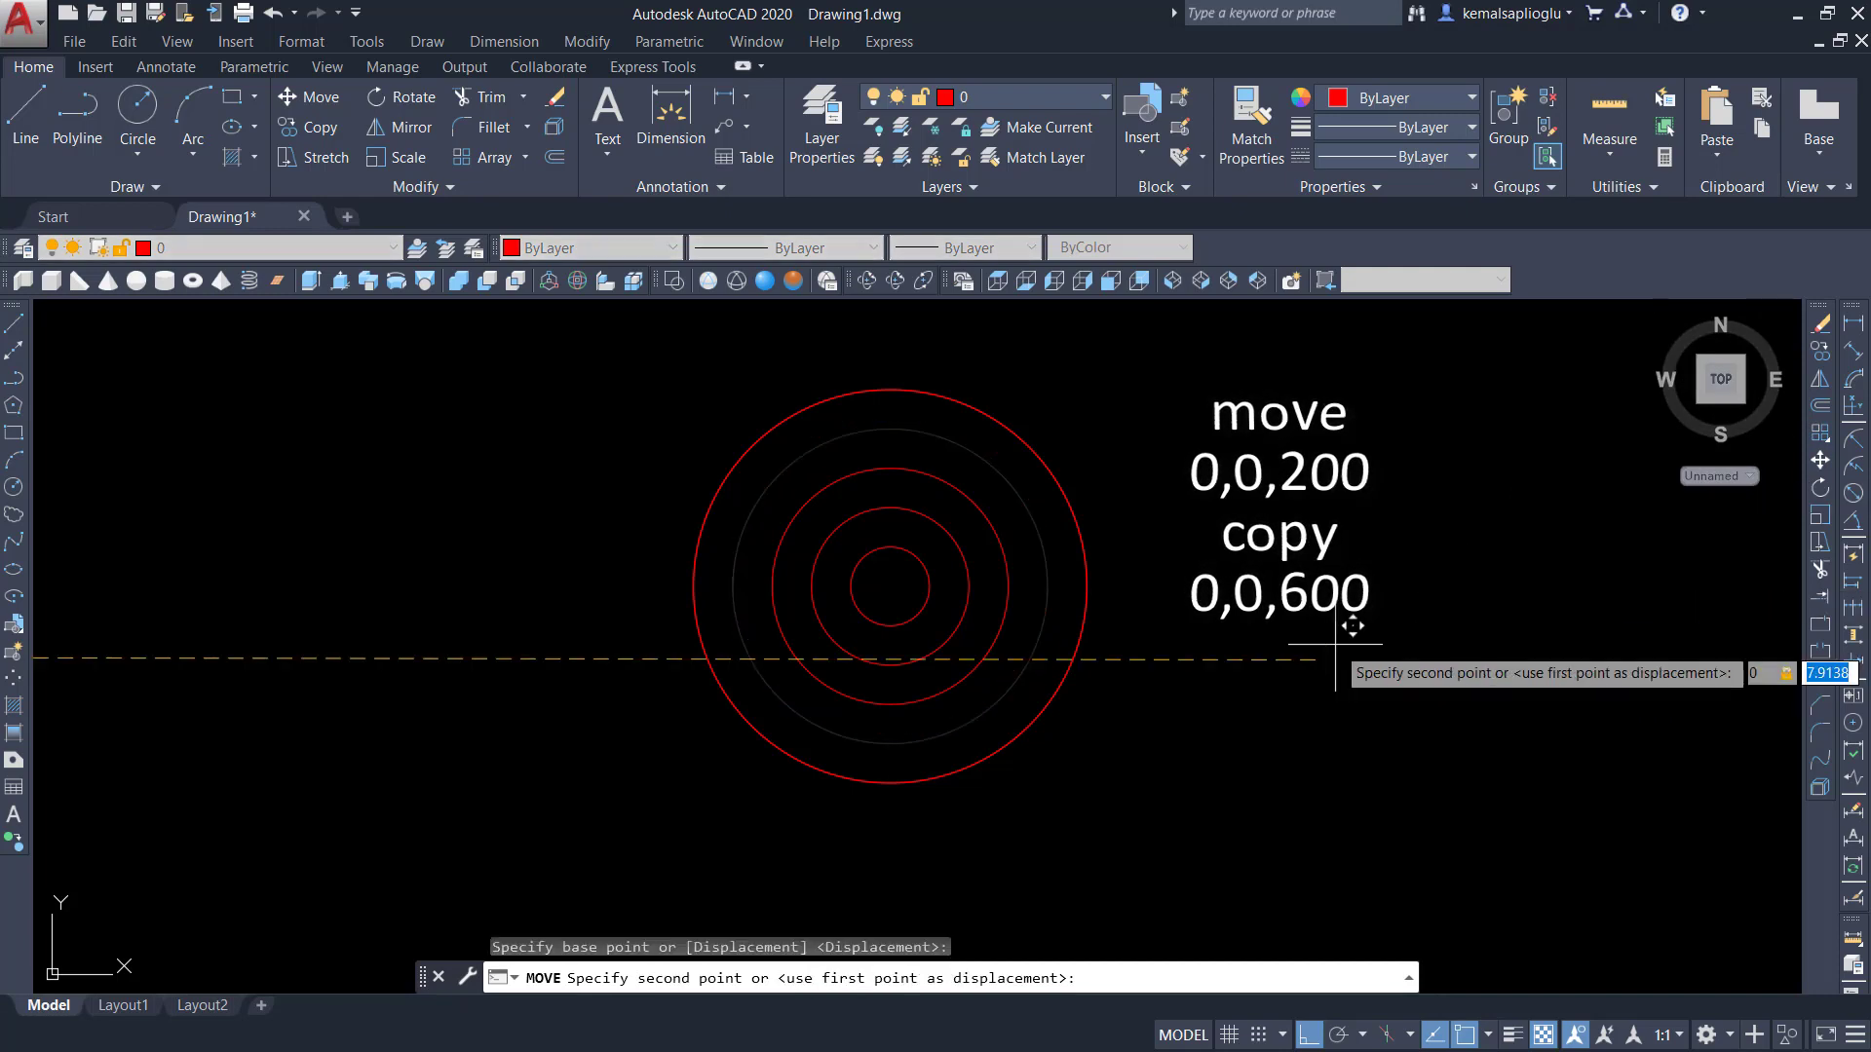
text(@0,0,200)
key(Return)
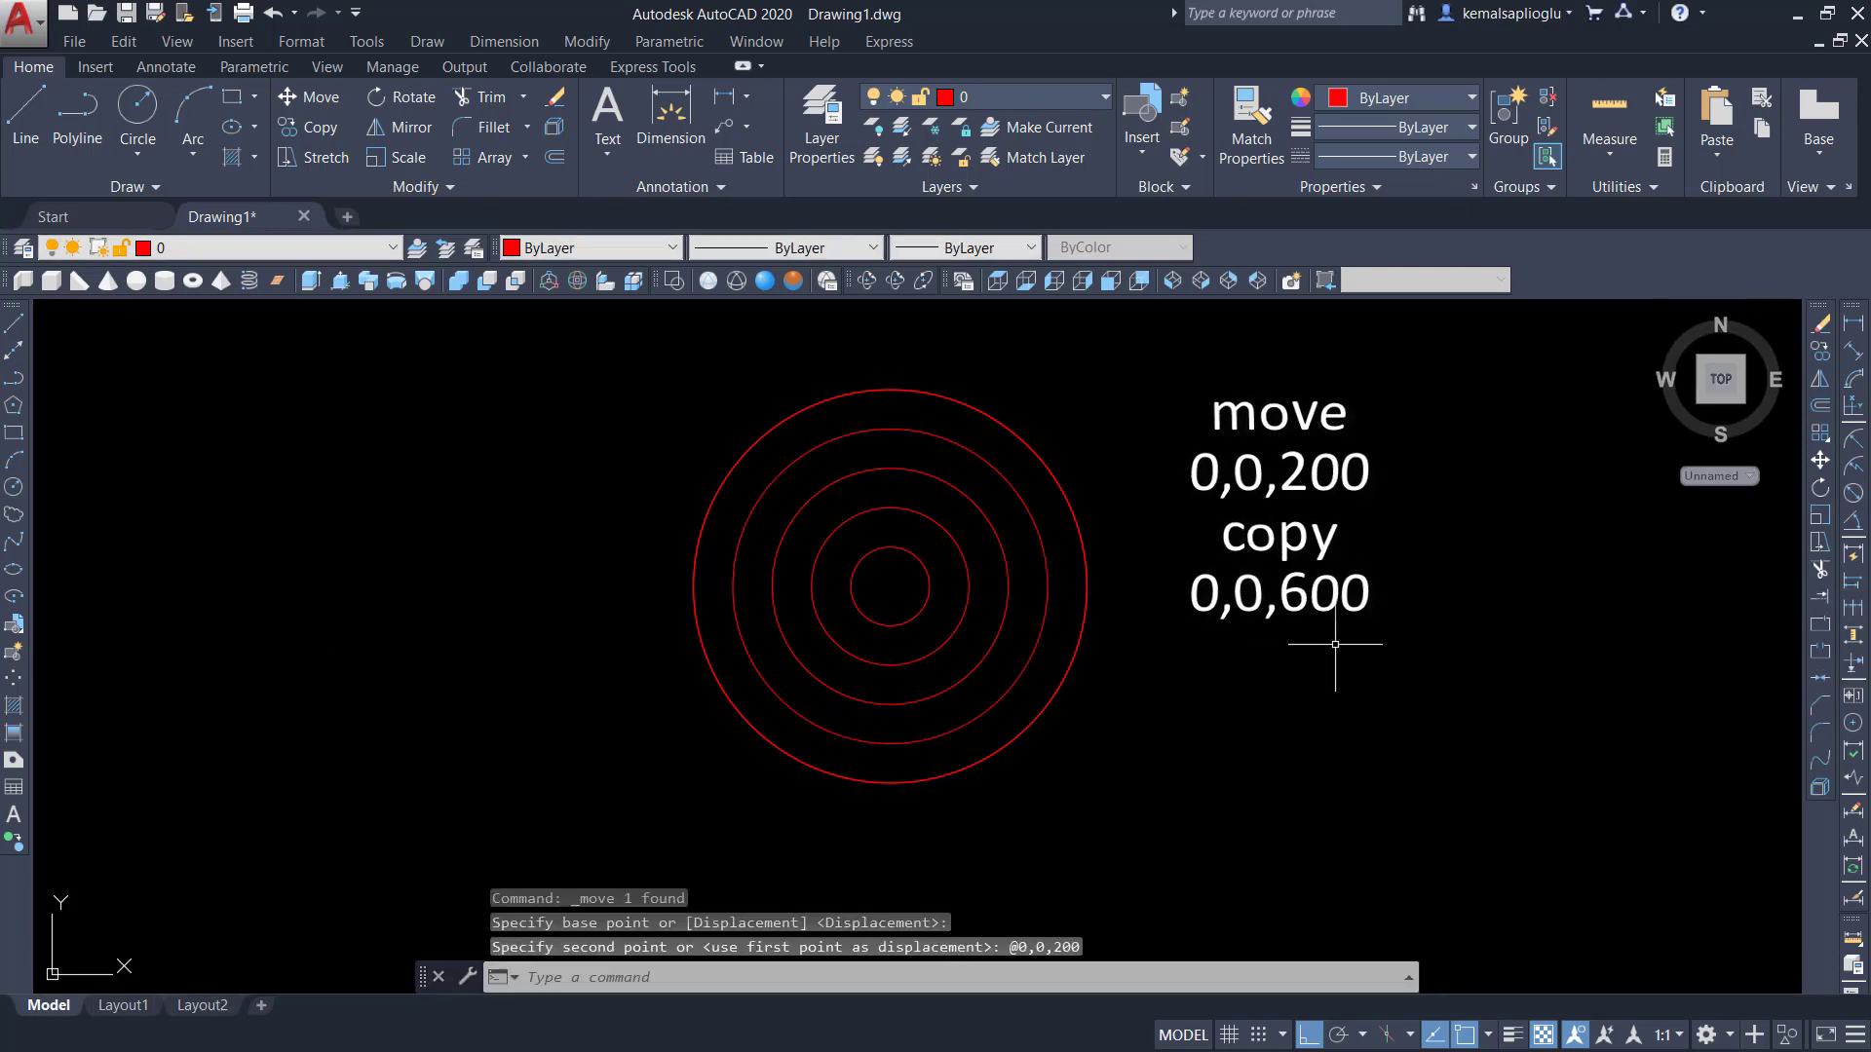
Step: Copy the raised second-largest circle 600 units higher along Z
click(1048, 586)
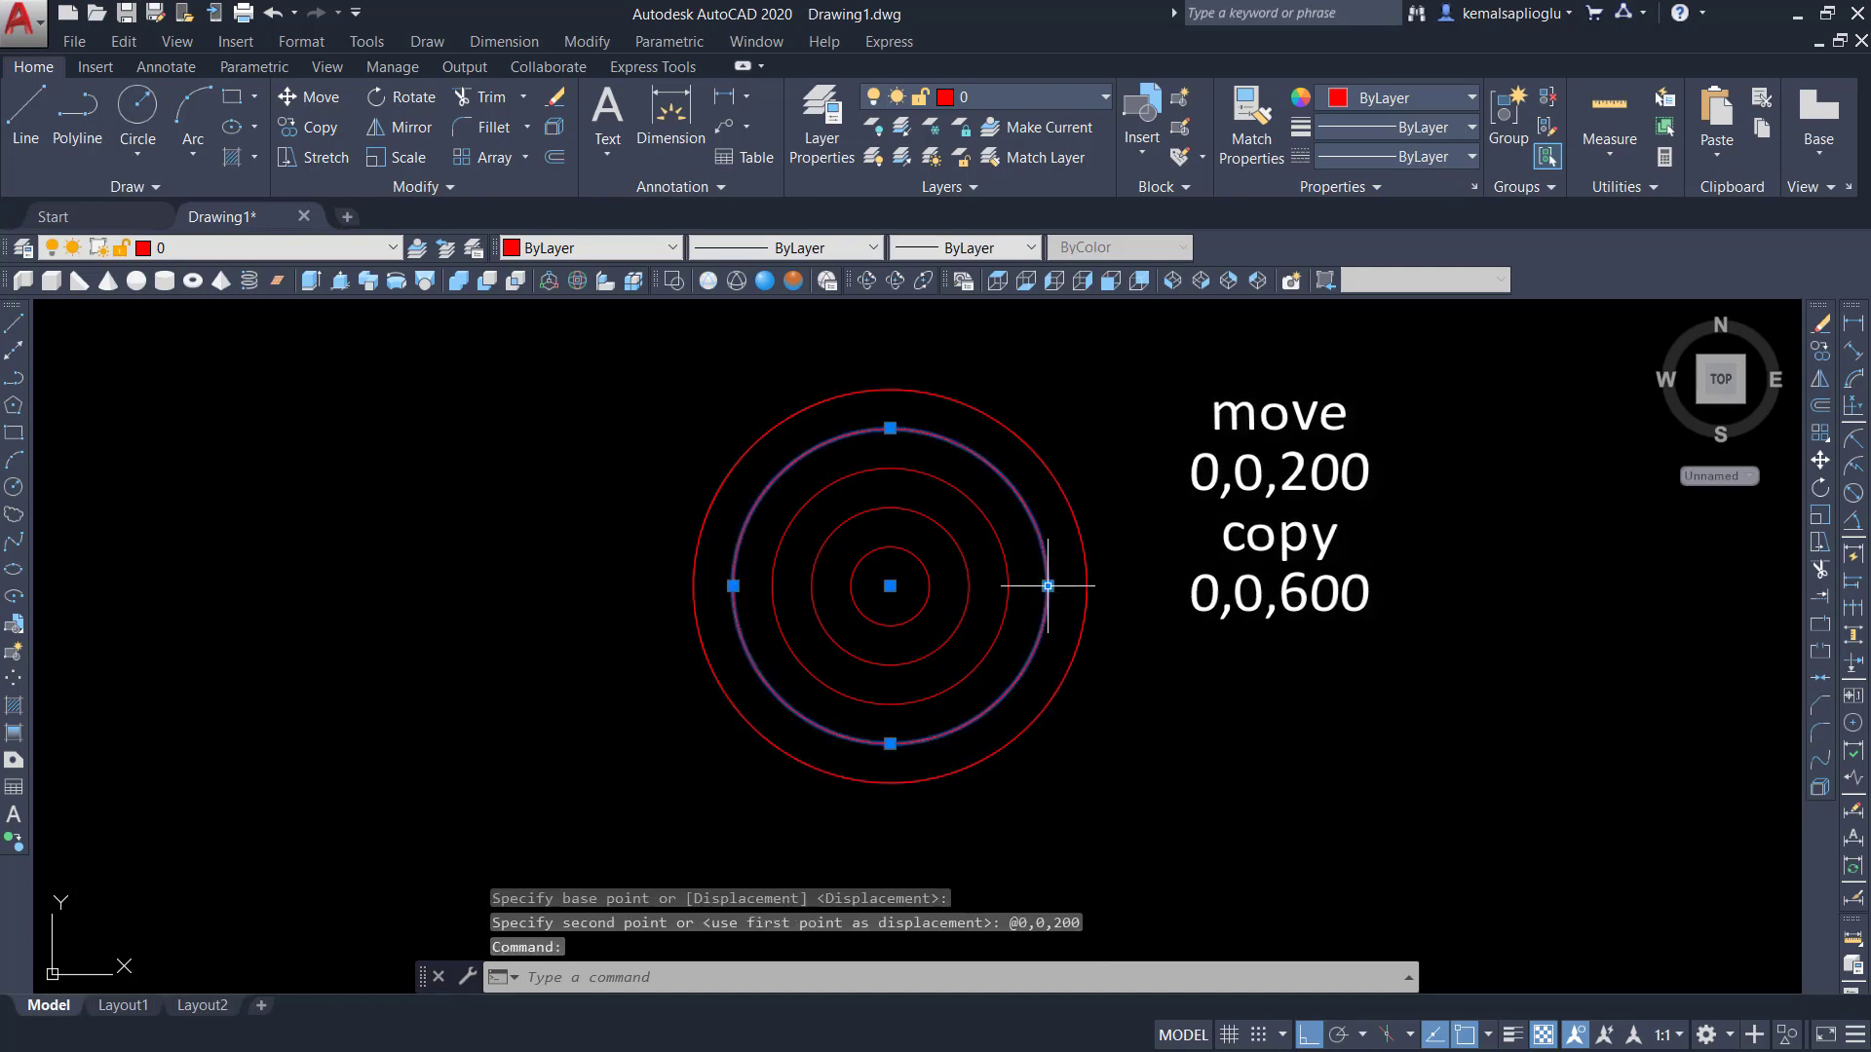
text(copy)
key(Return)
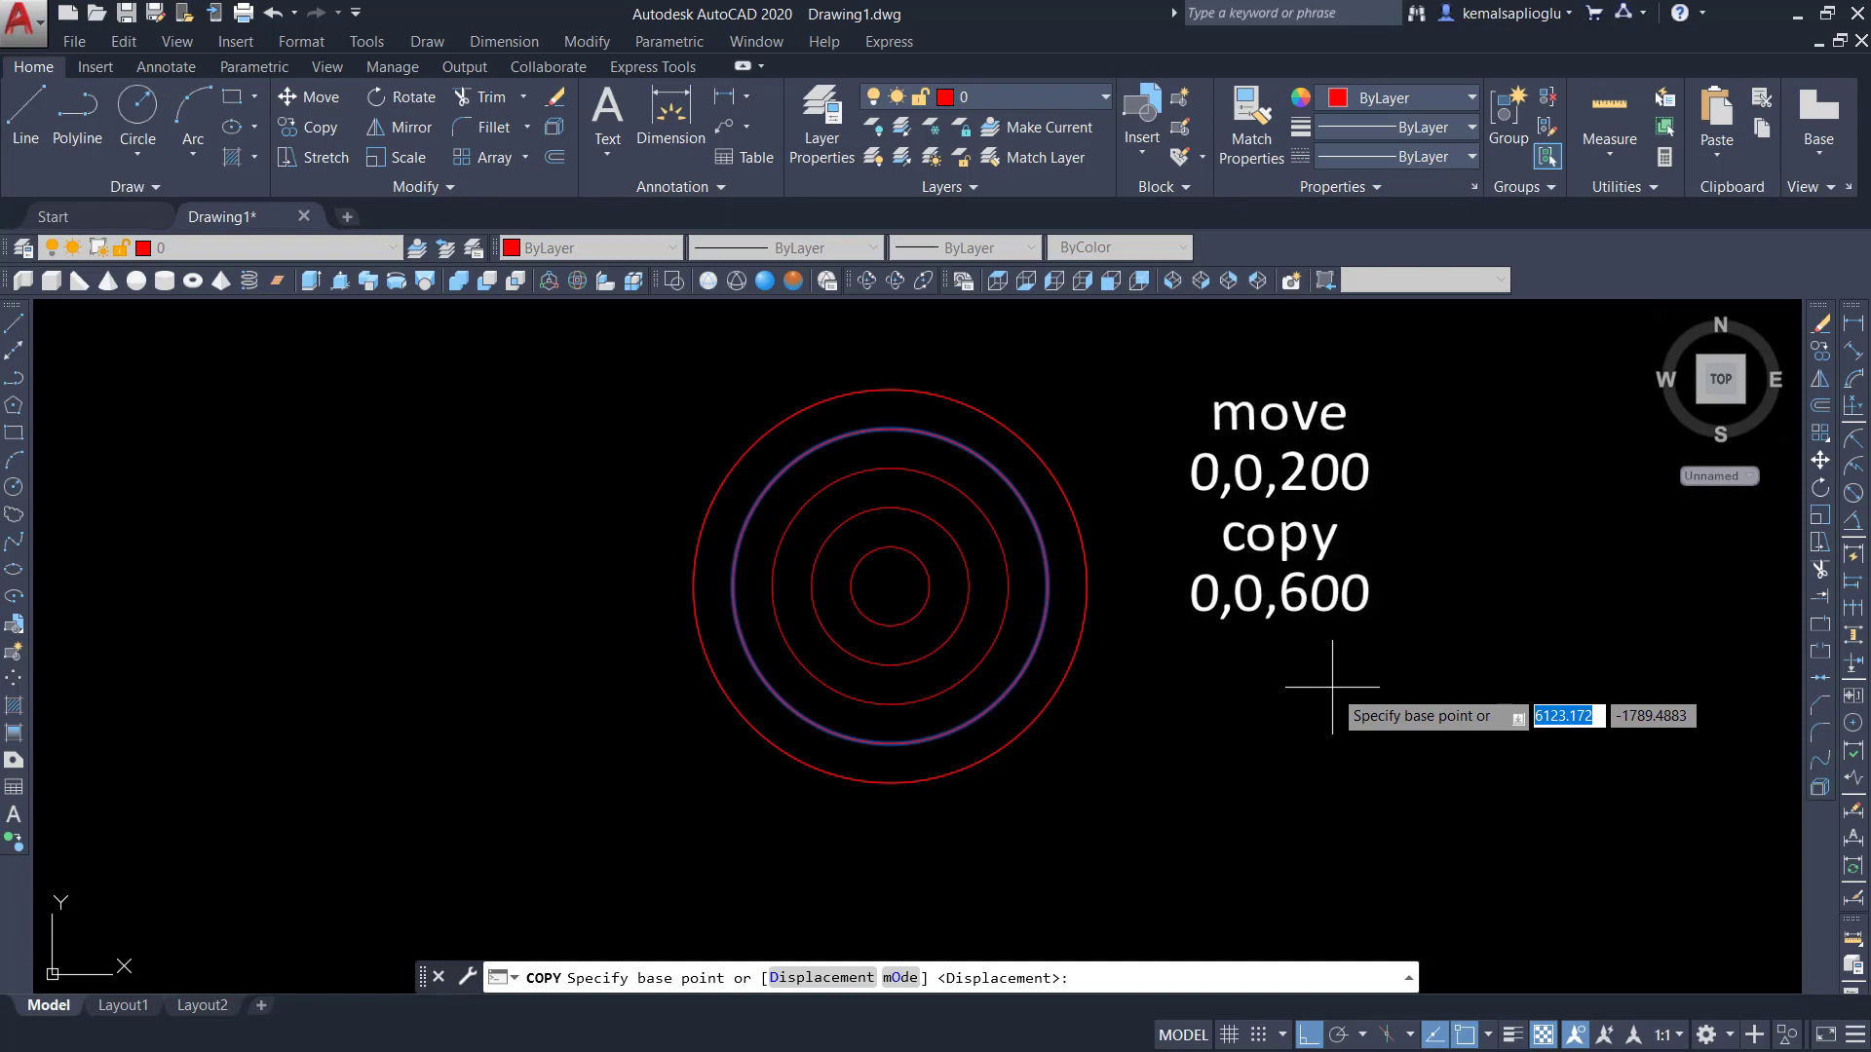
text(0)
key(Escape)
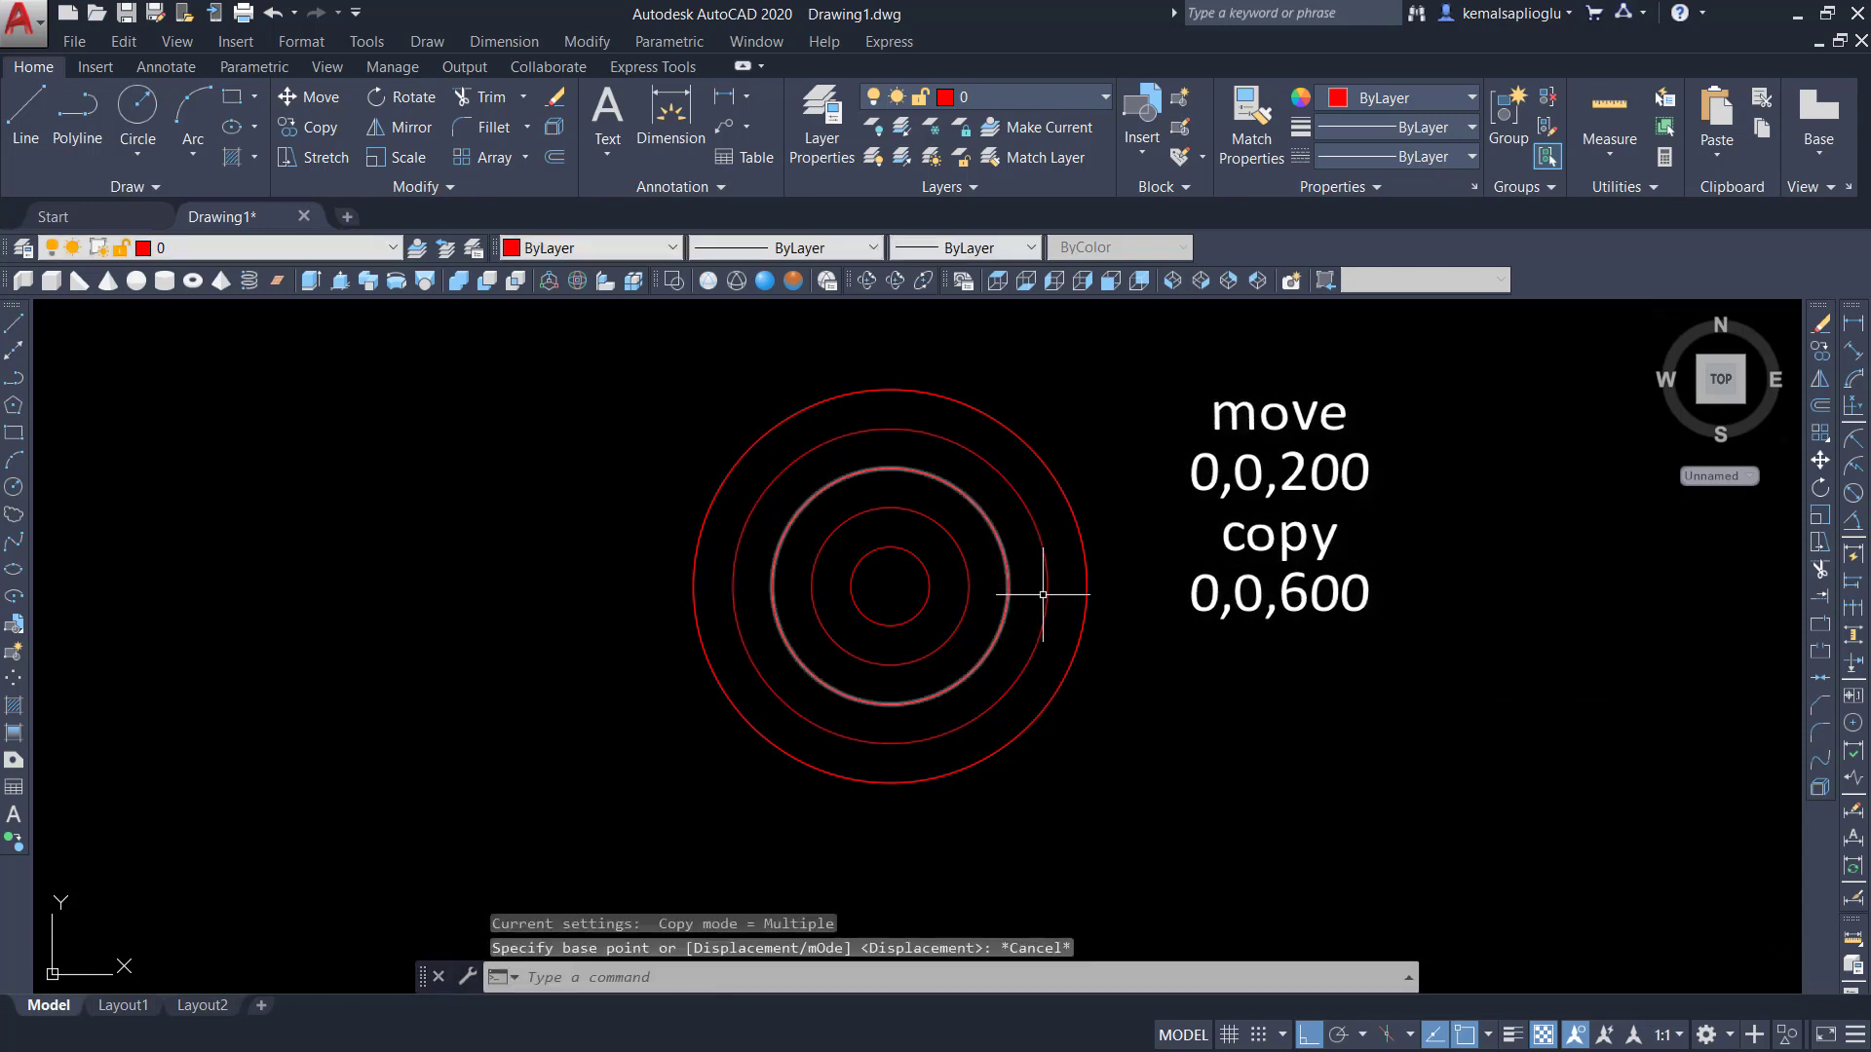
click(1046, 591)
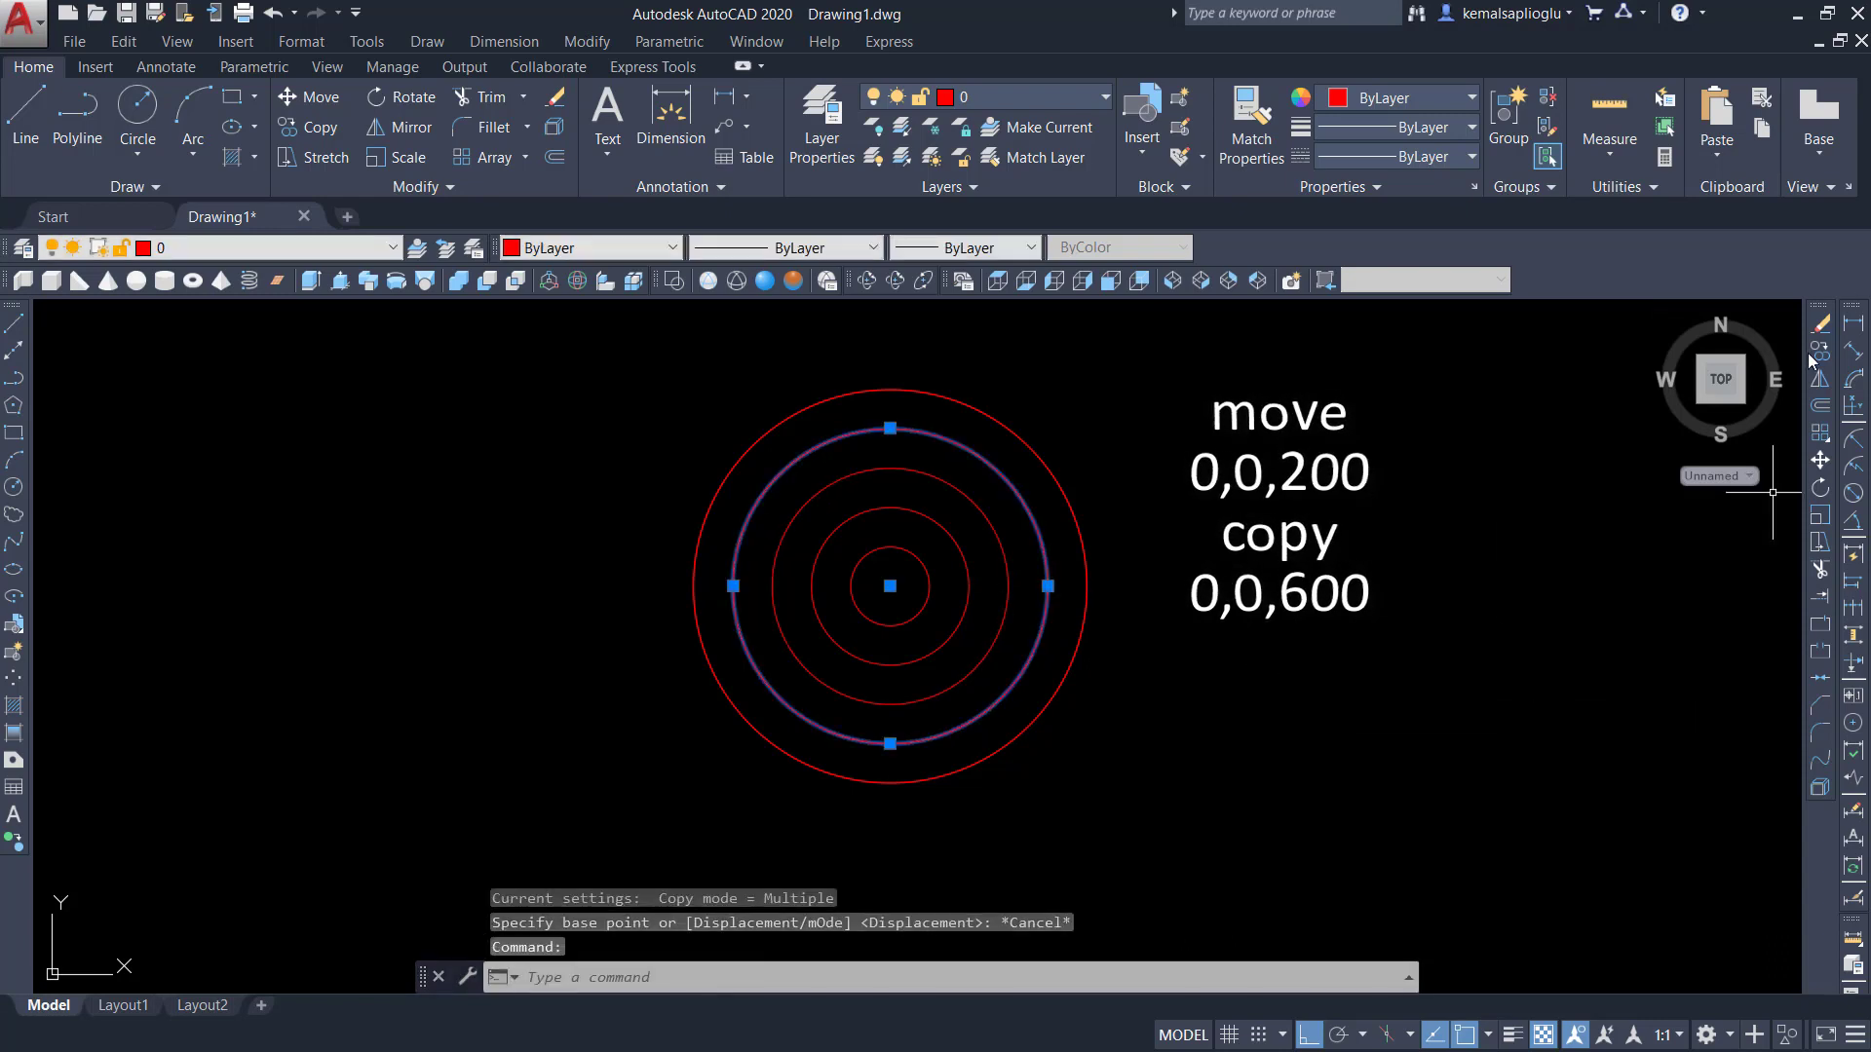
text(copy)
key(Return)
click(1215, 660)
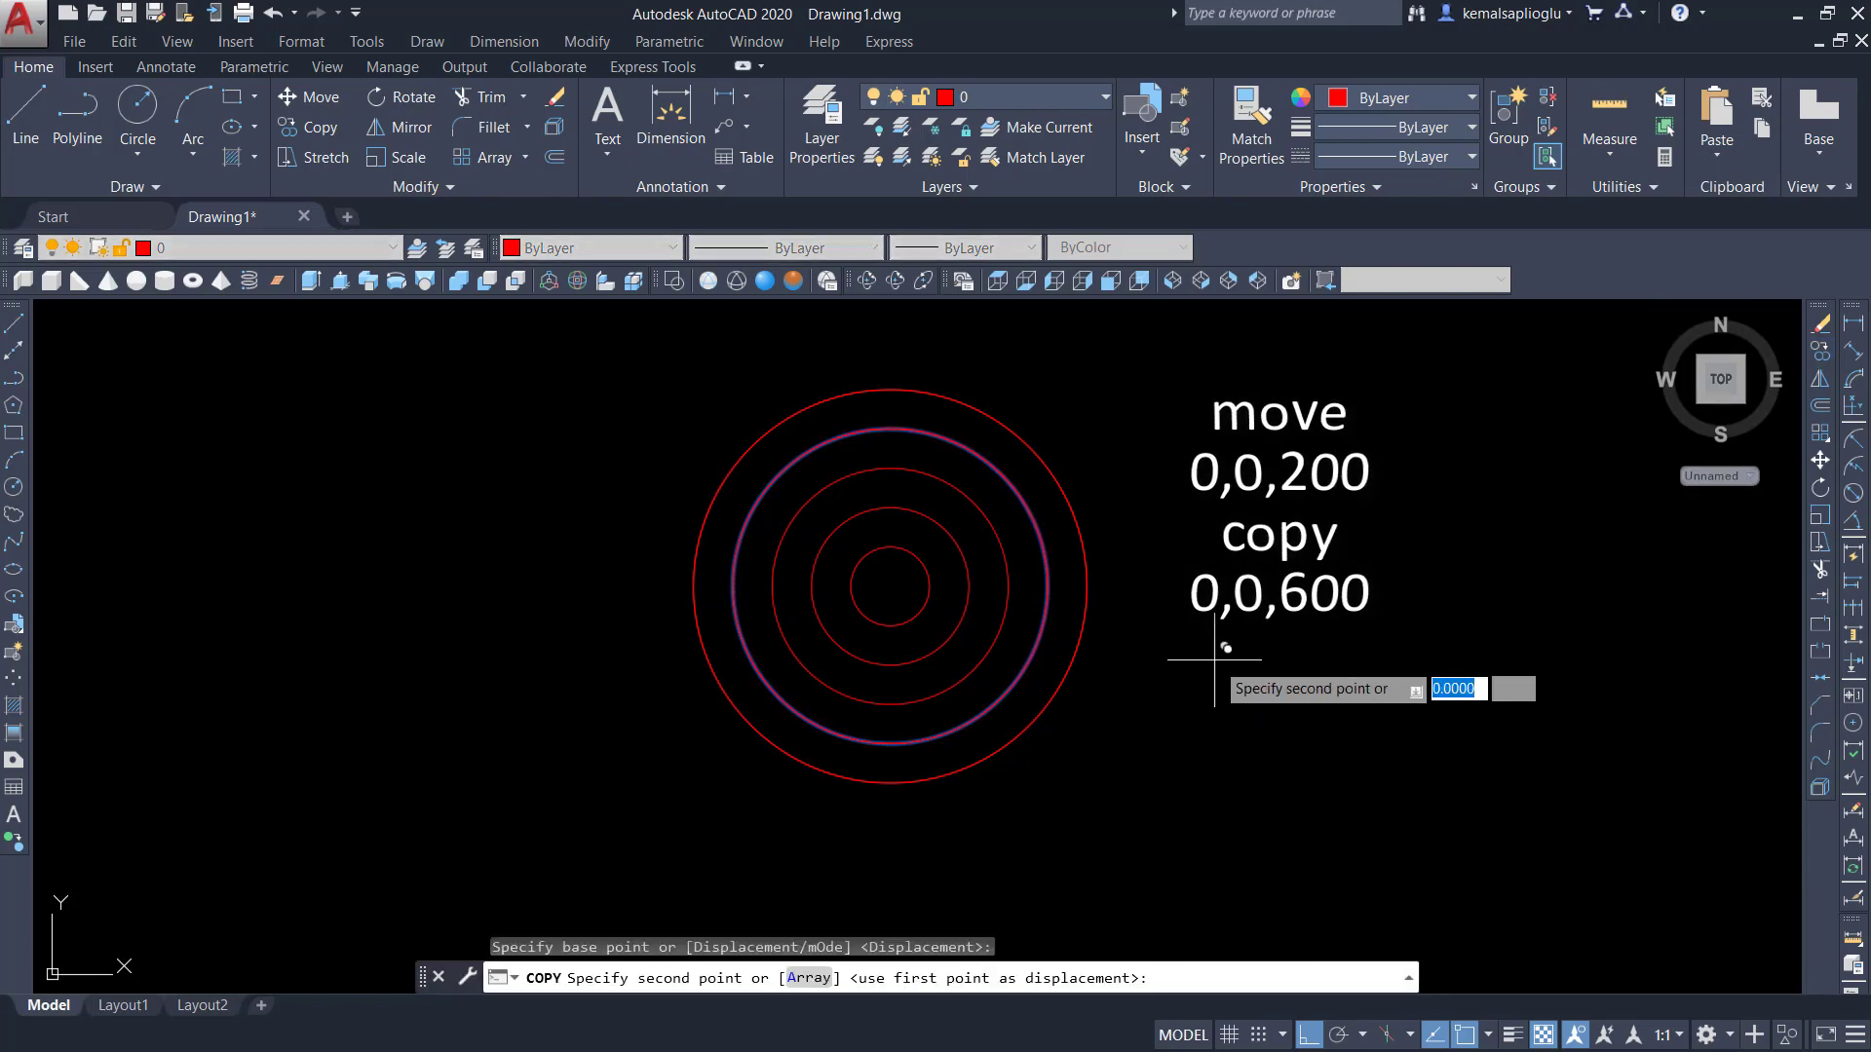
text(0,0)
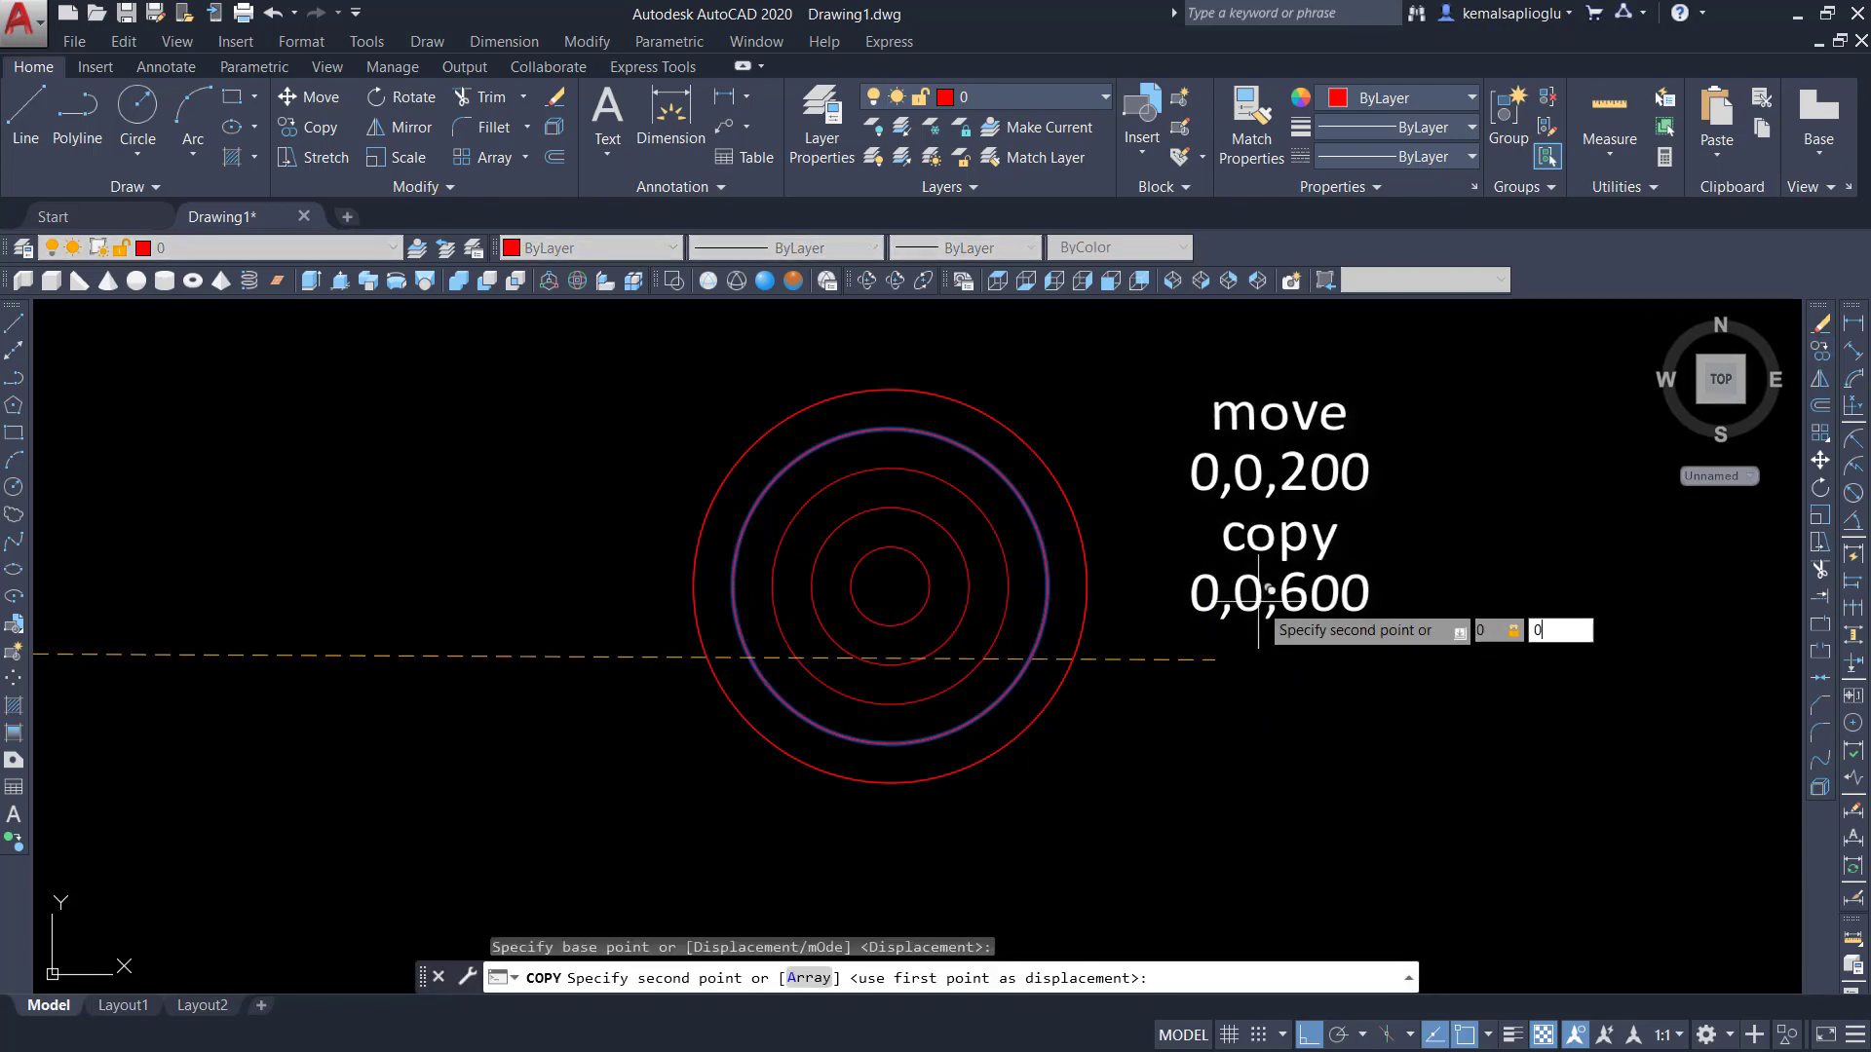
text(,600)
key(Return)
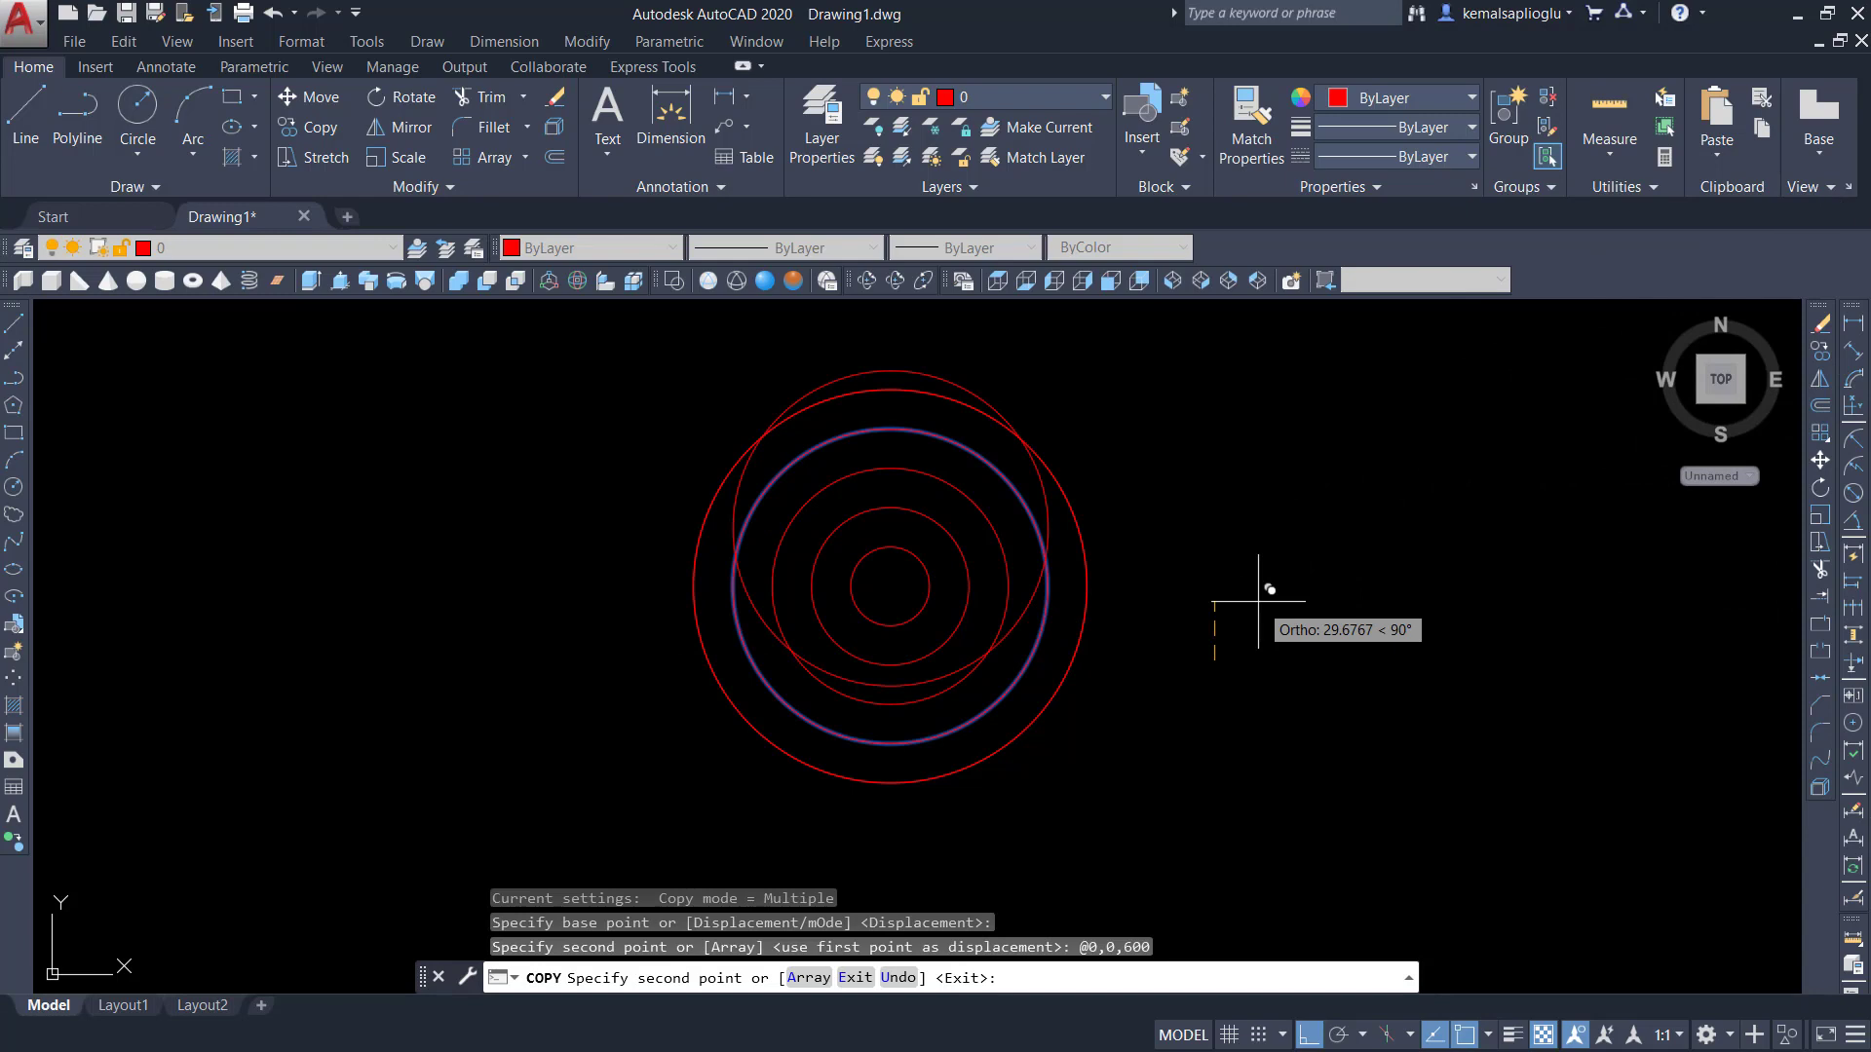
key(Escape)
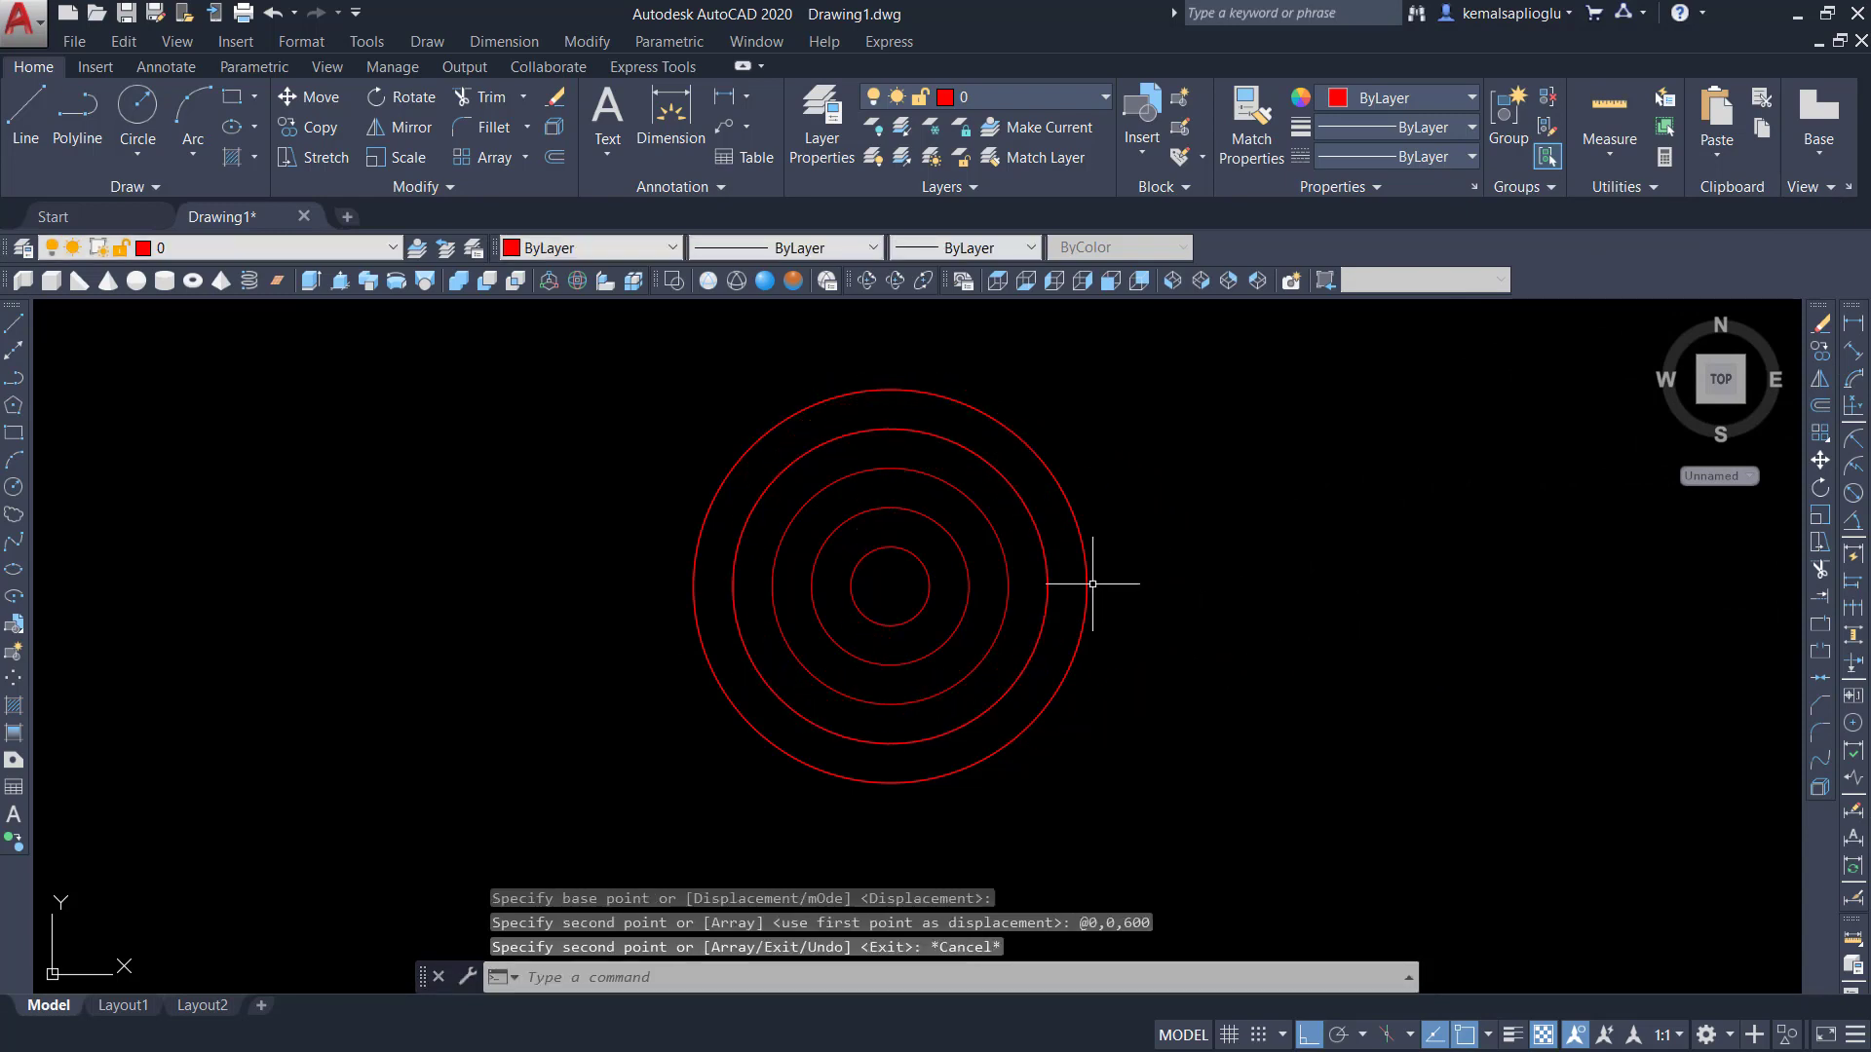
click(1005, 572)
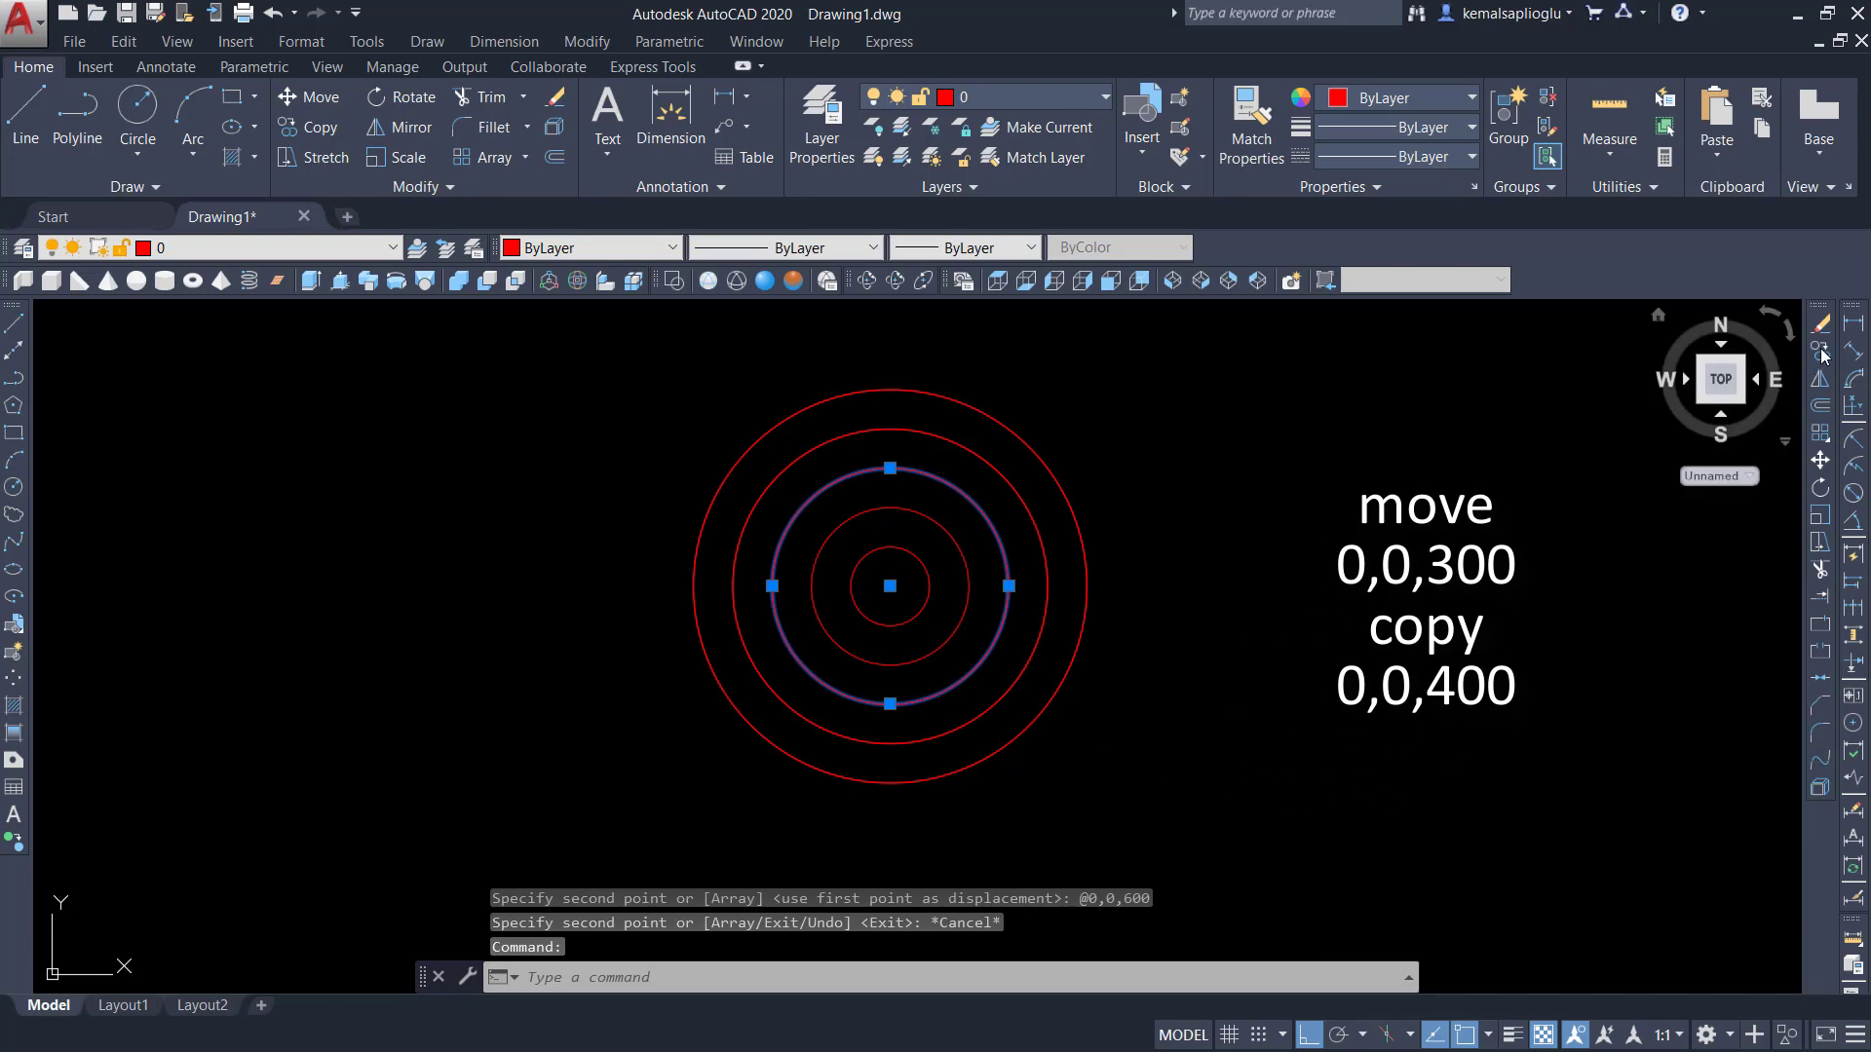
Step: Move the third circle from the outside up 300 units with @0,0,300
click(1820, 459)
click(1310, 663)
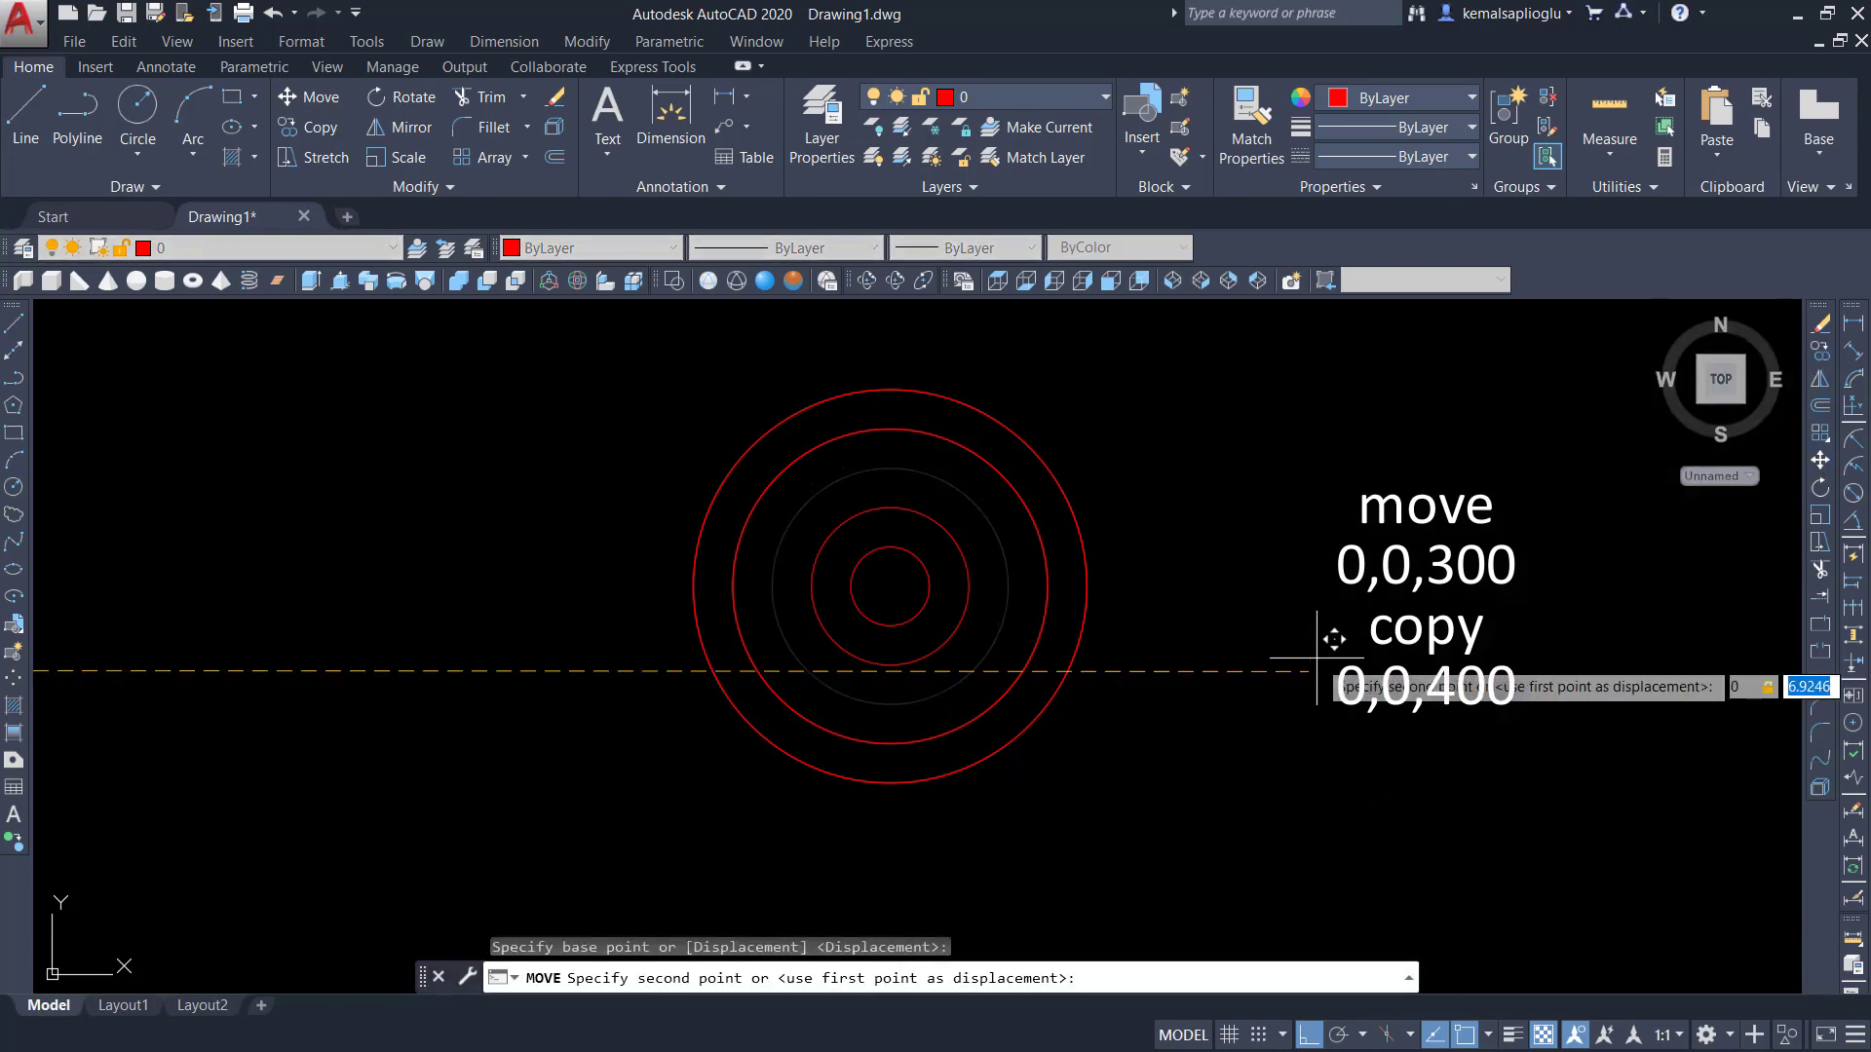
text(@0,0,300)
key(Return)
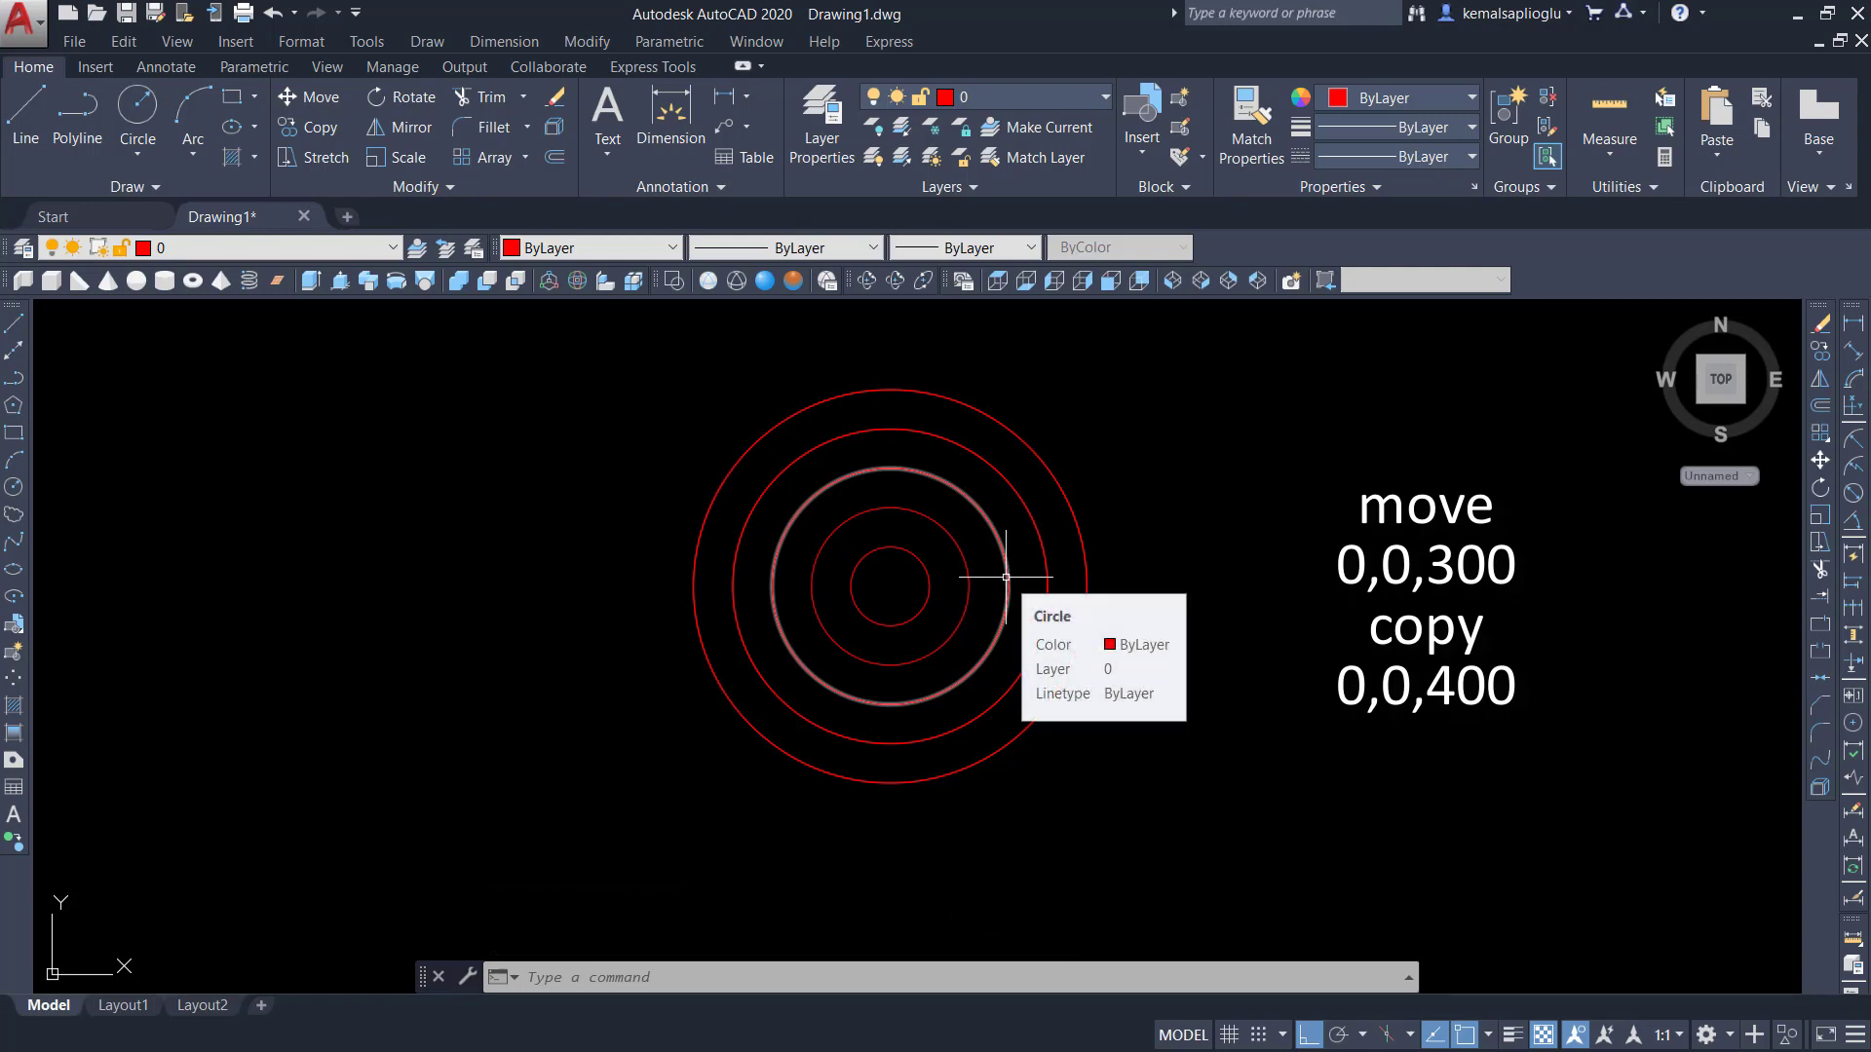
Step: Copy the middle circle 400 units straight up along Z
click(1006, 577)
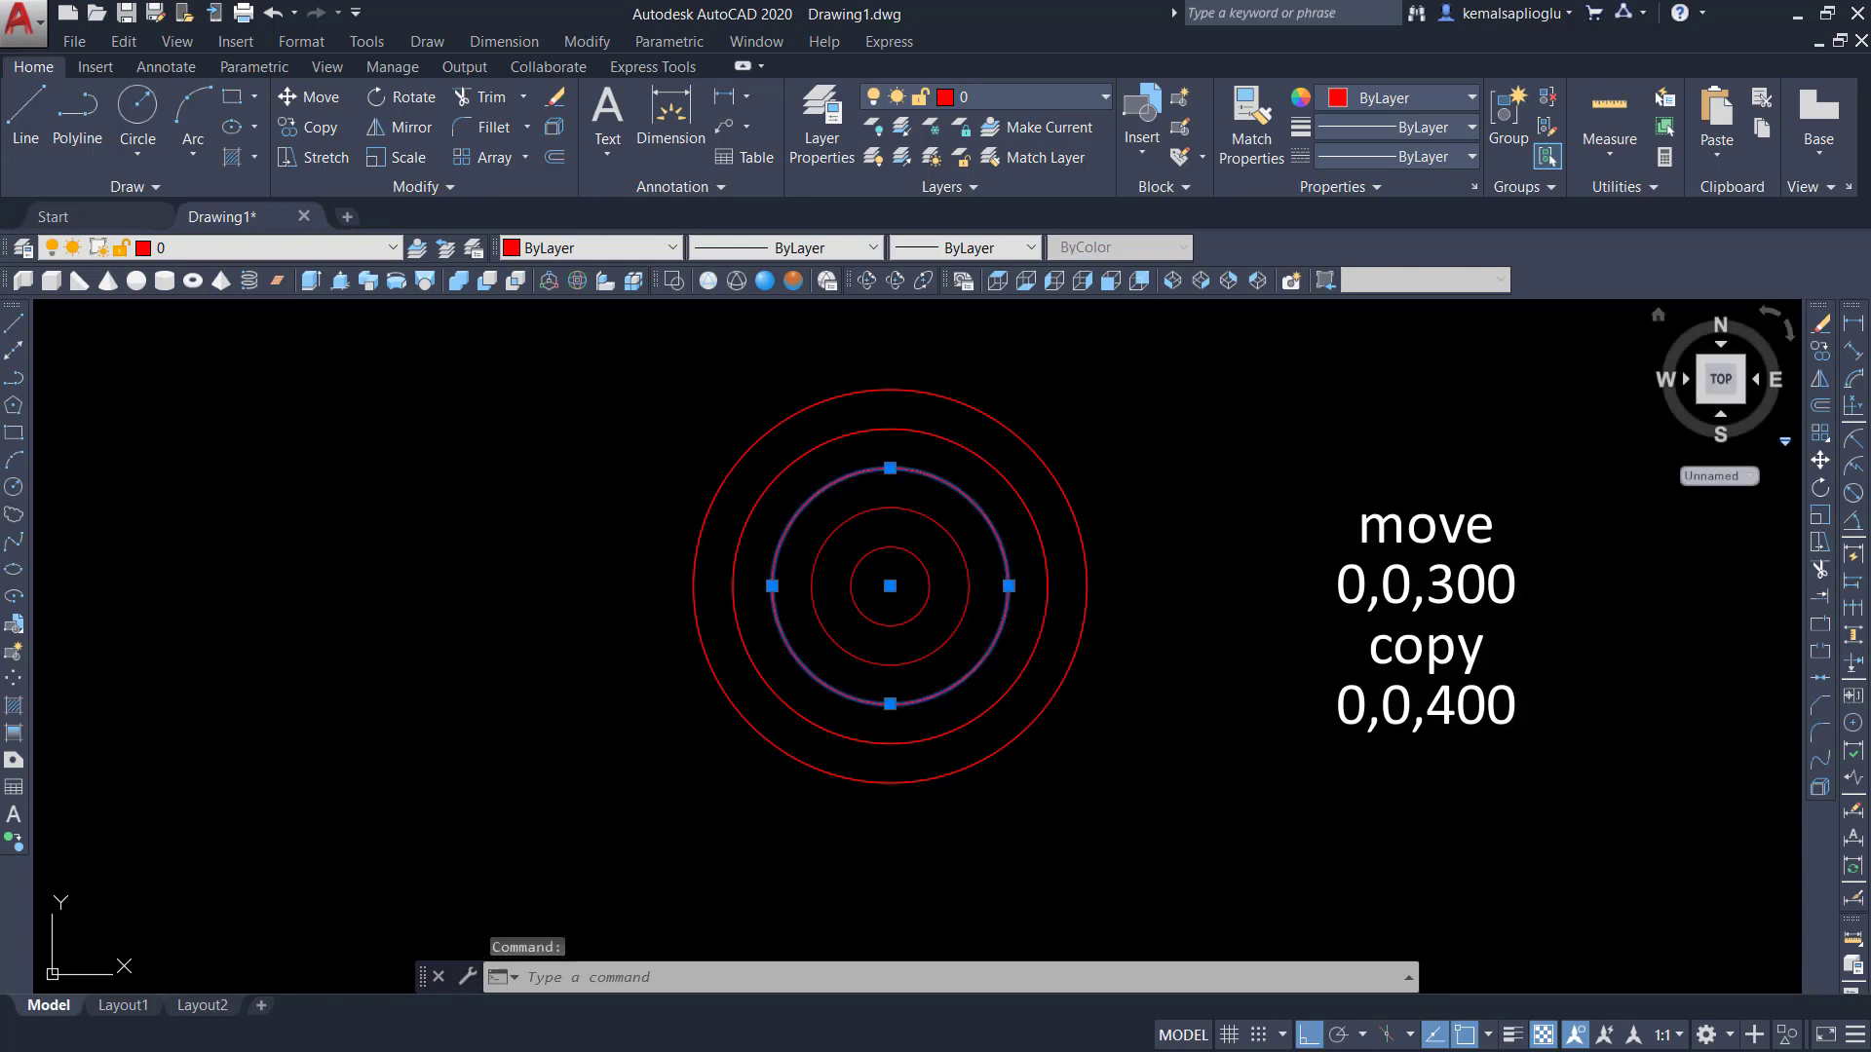
click(1820, 351)
click(1299, 630)
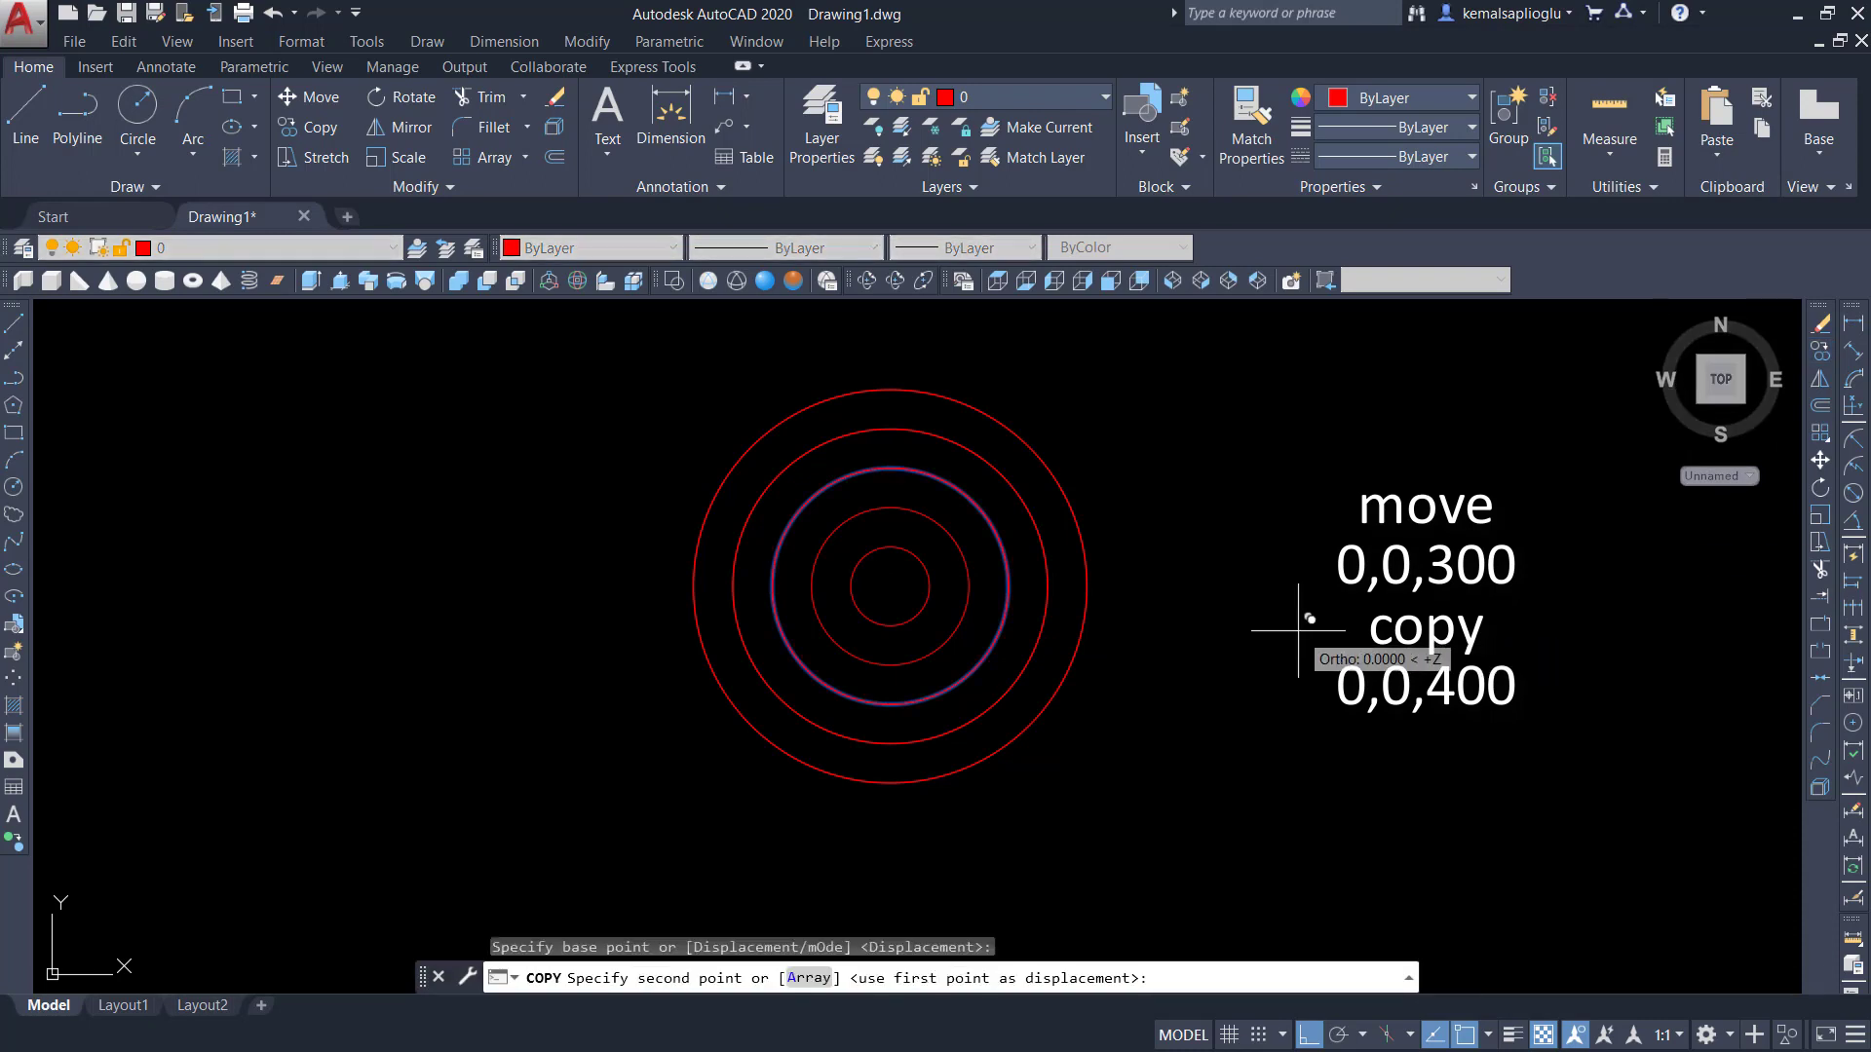
text(0,)
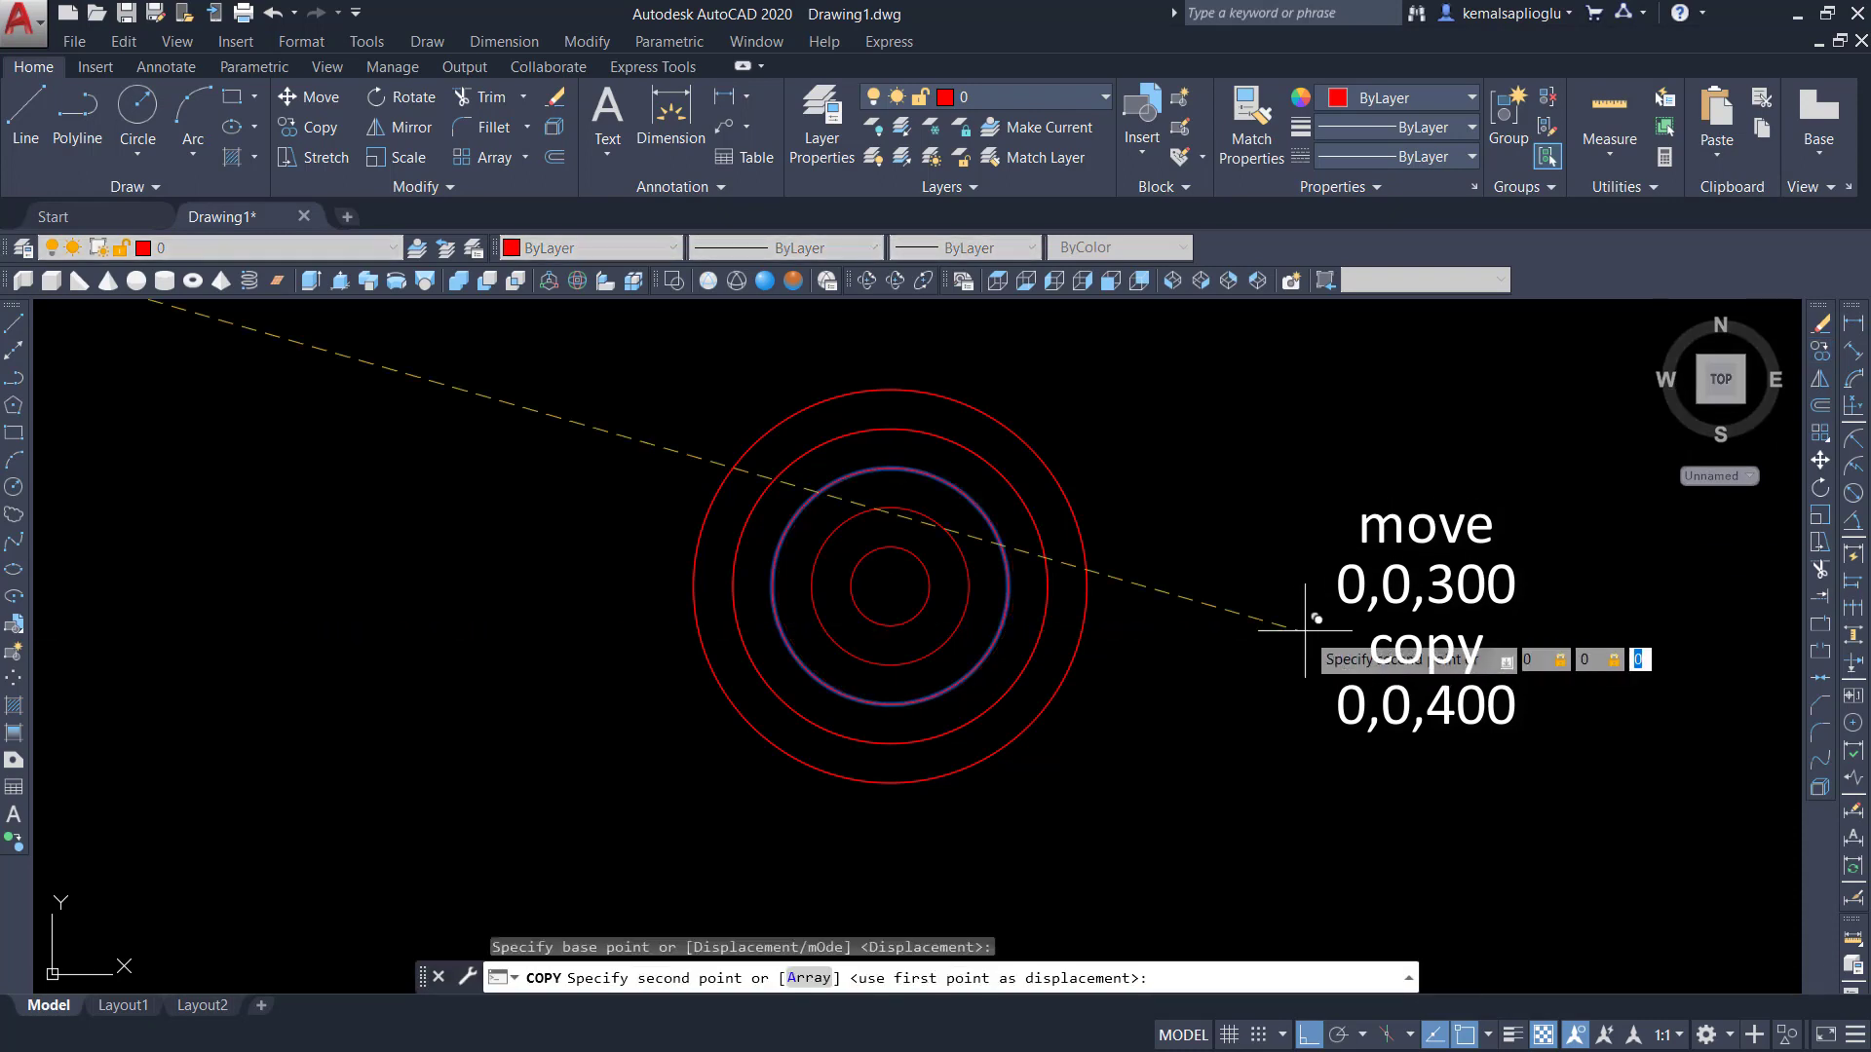
text(0)
key(Return)
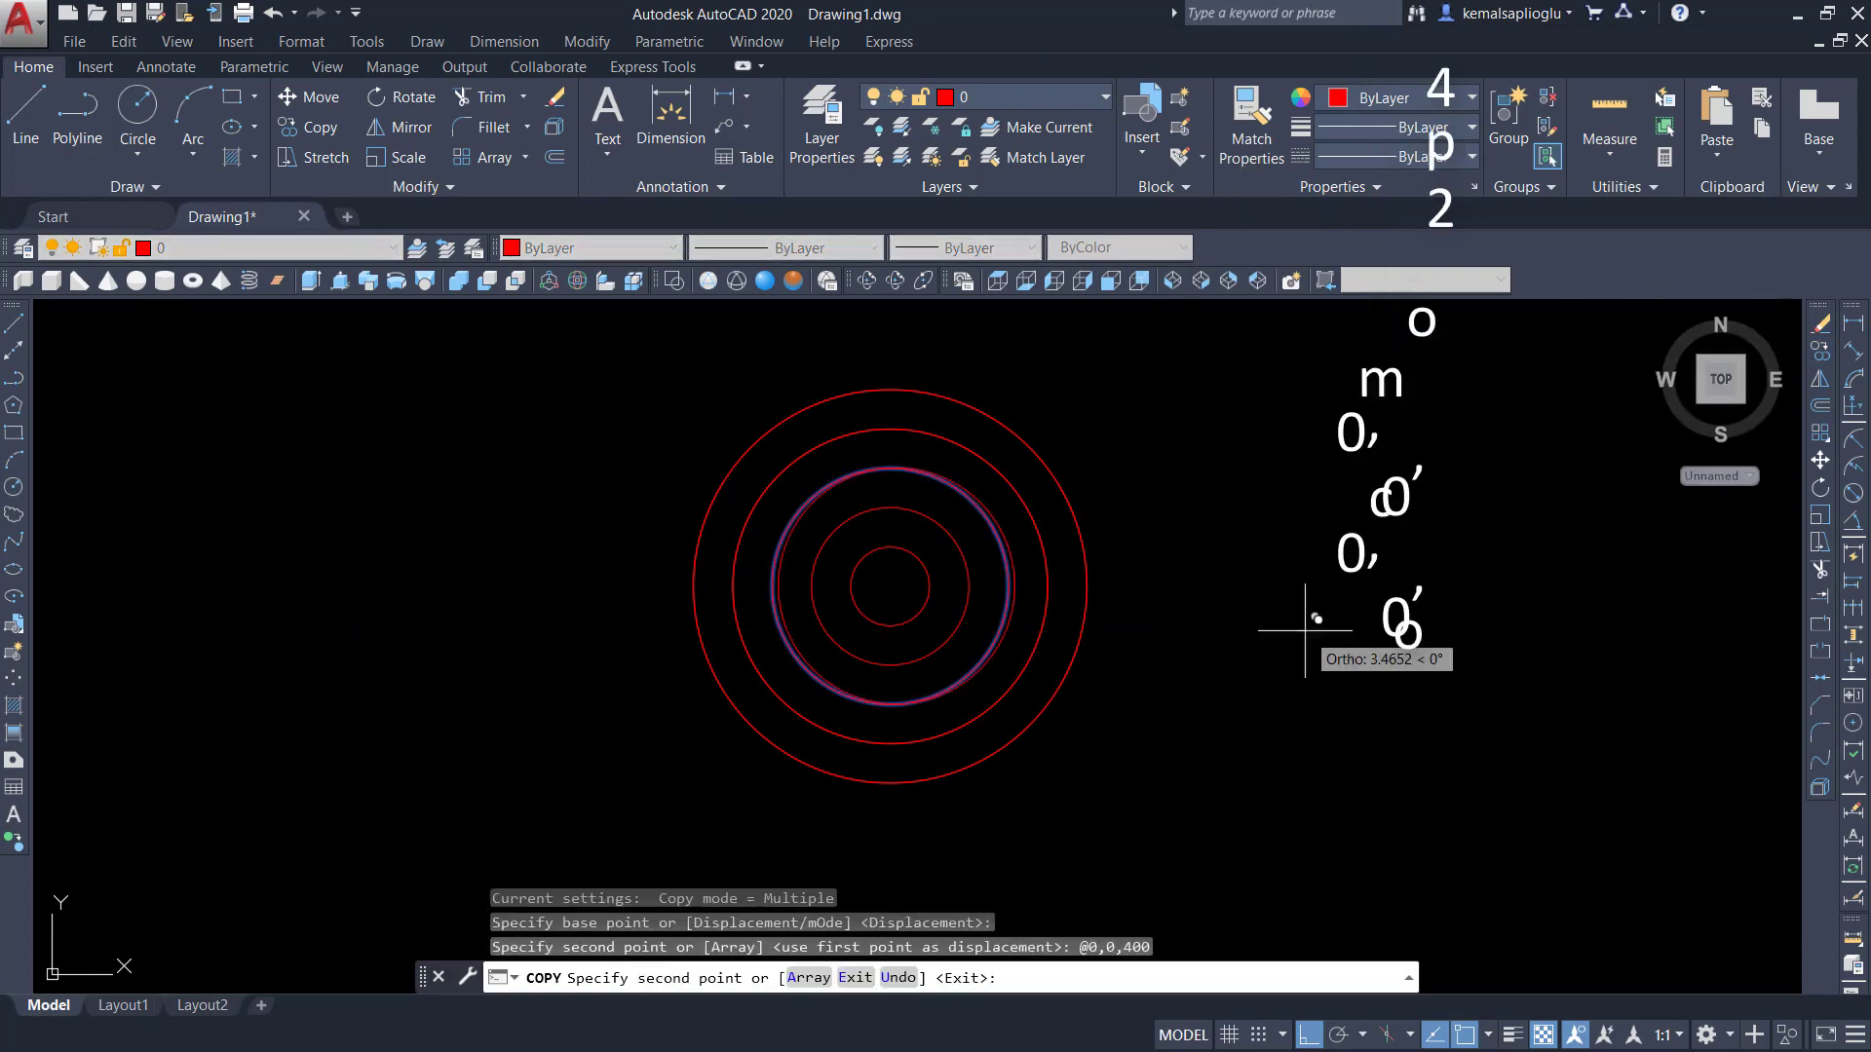
key(Escape)
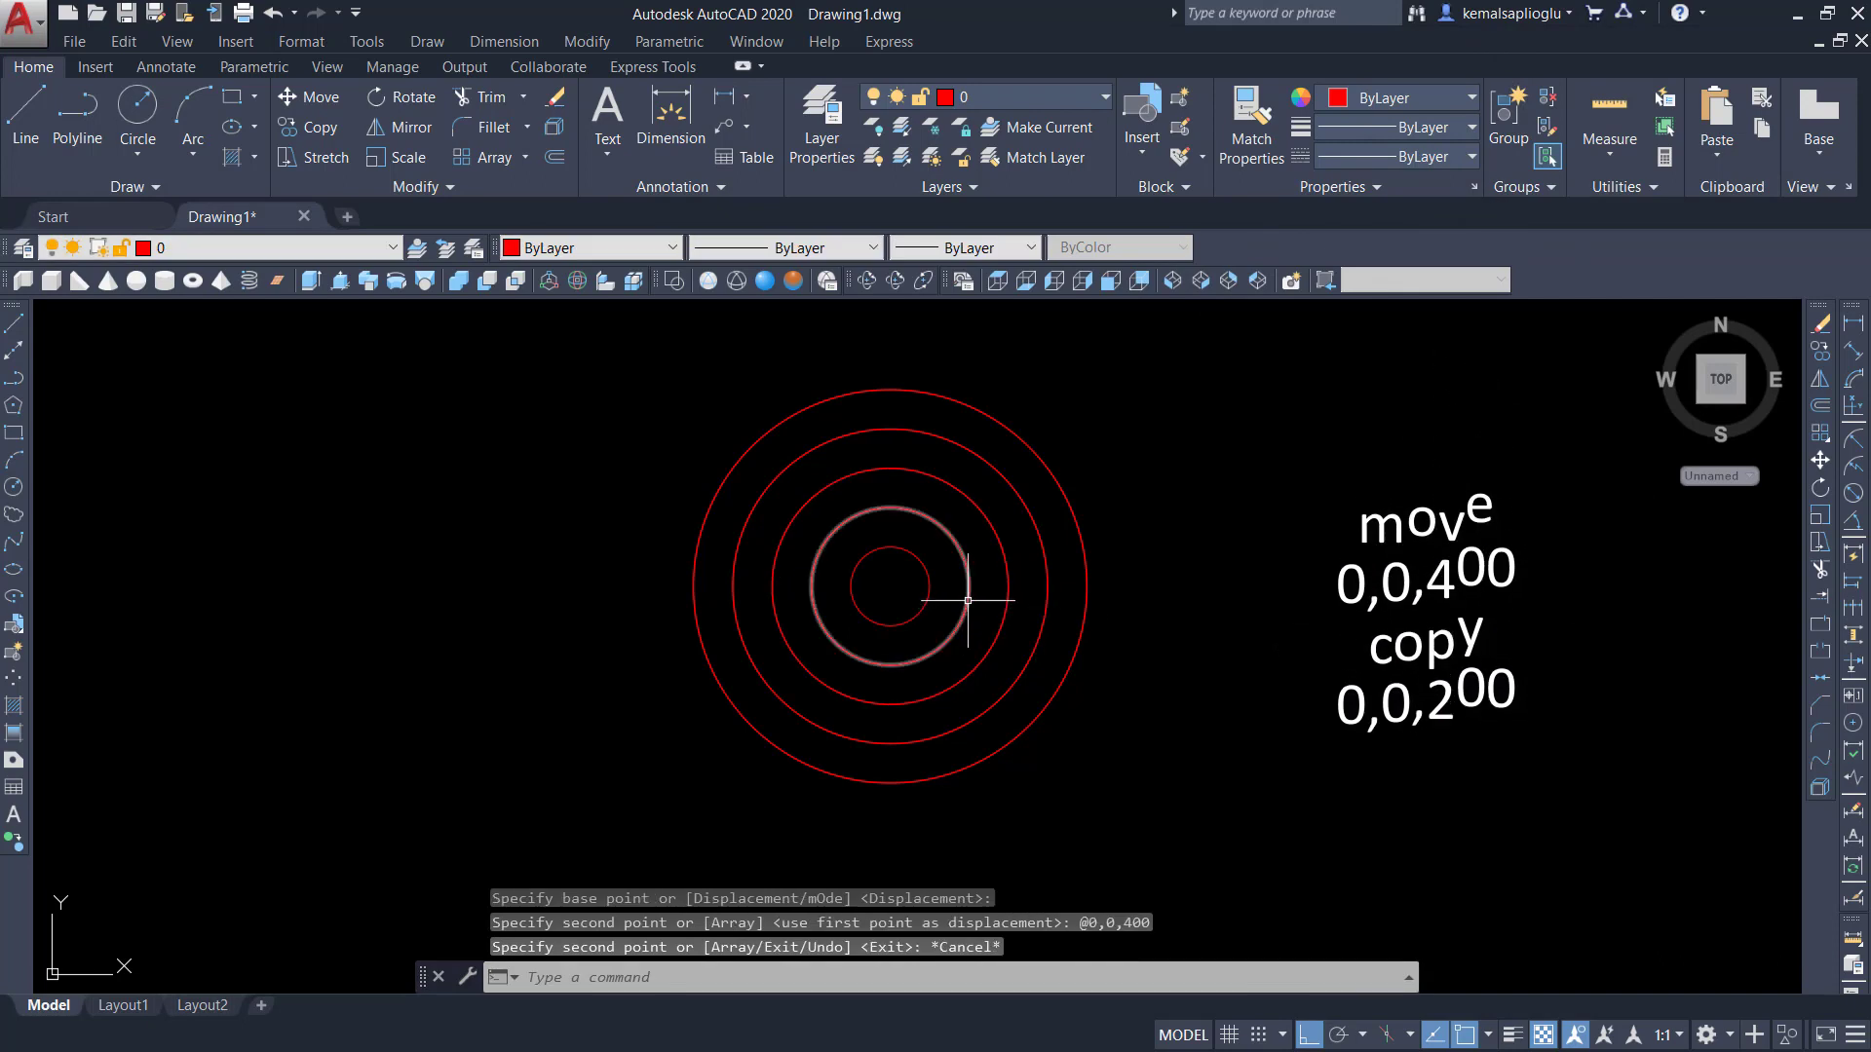
Step: Raise the second-smallest circle 400 units along Z
click(968, 600)
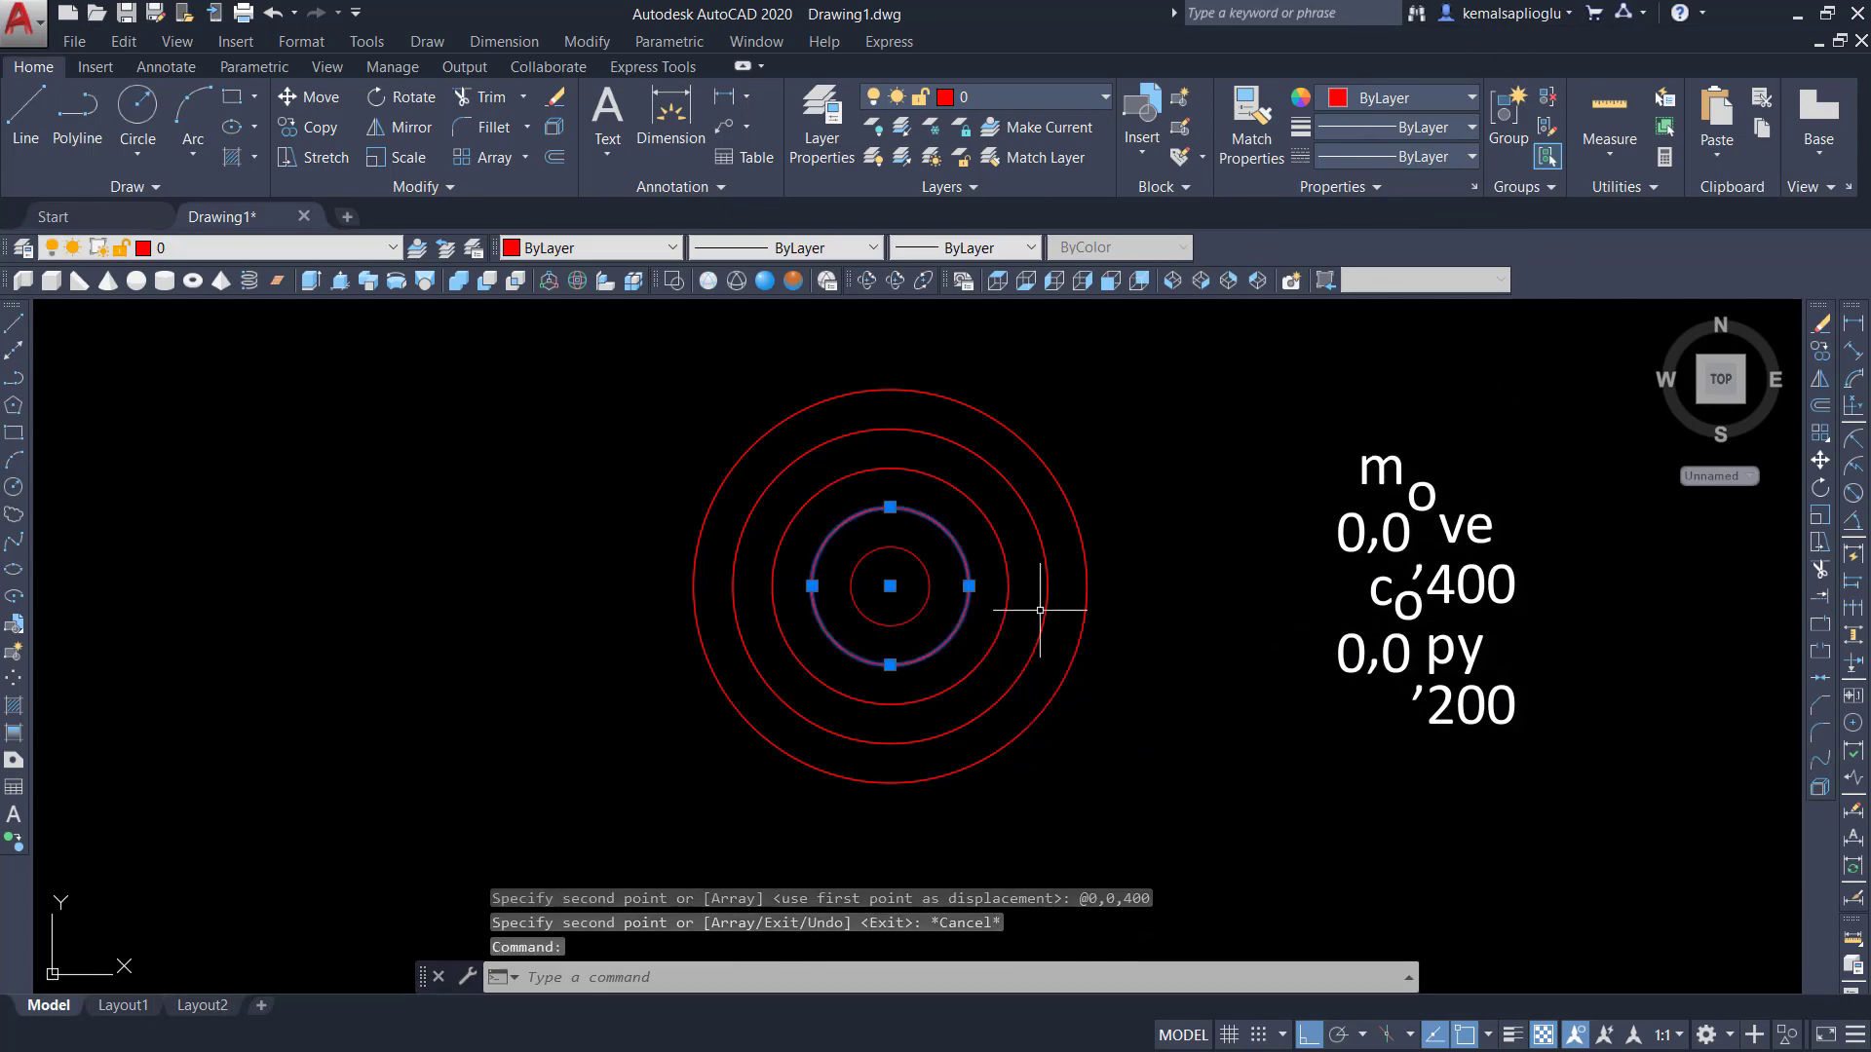
click(1344, 655)
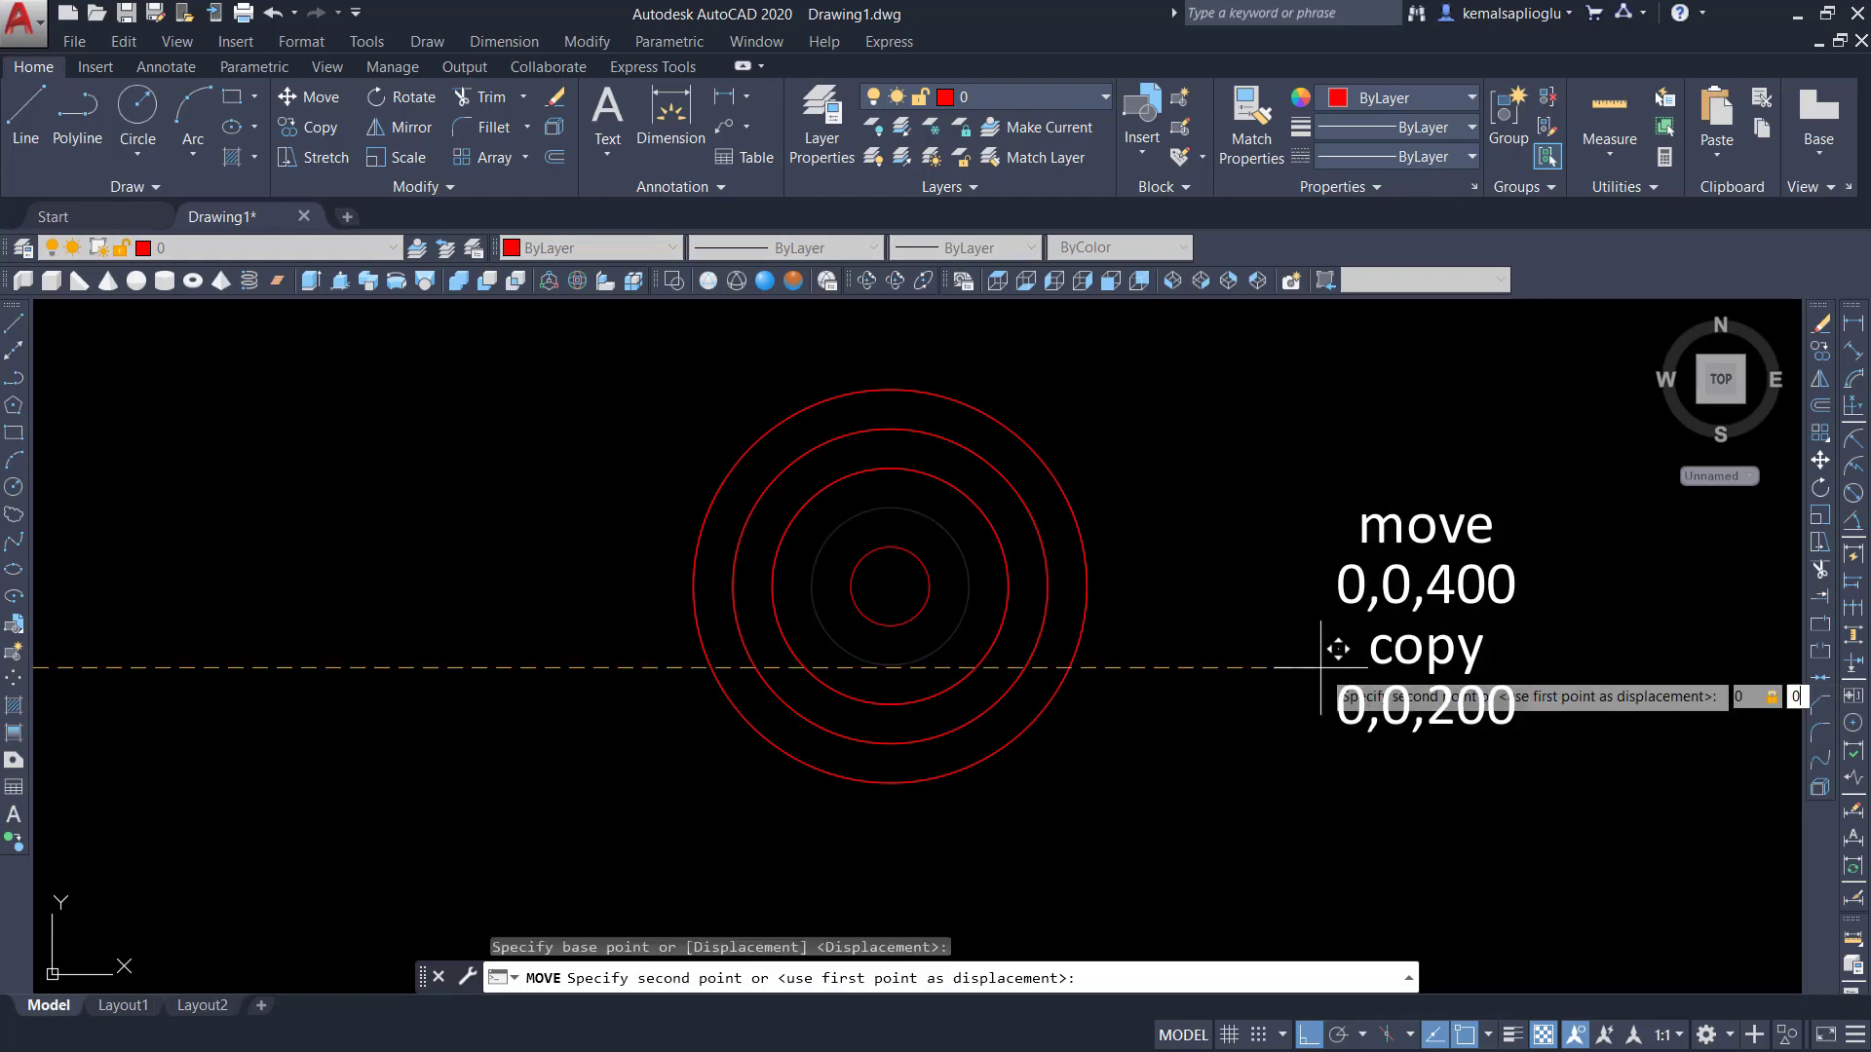
text(400)
key(Return)
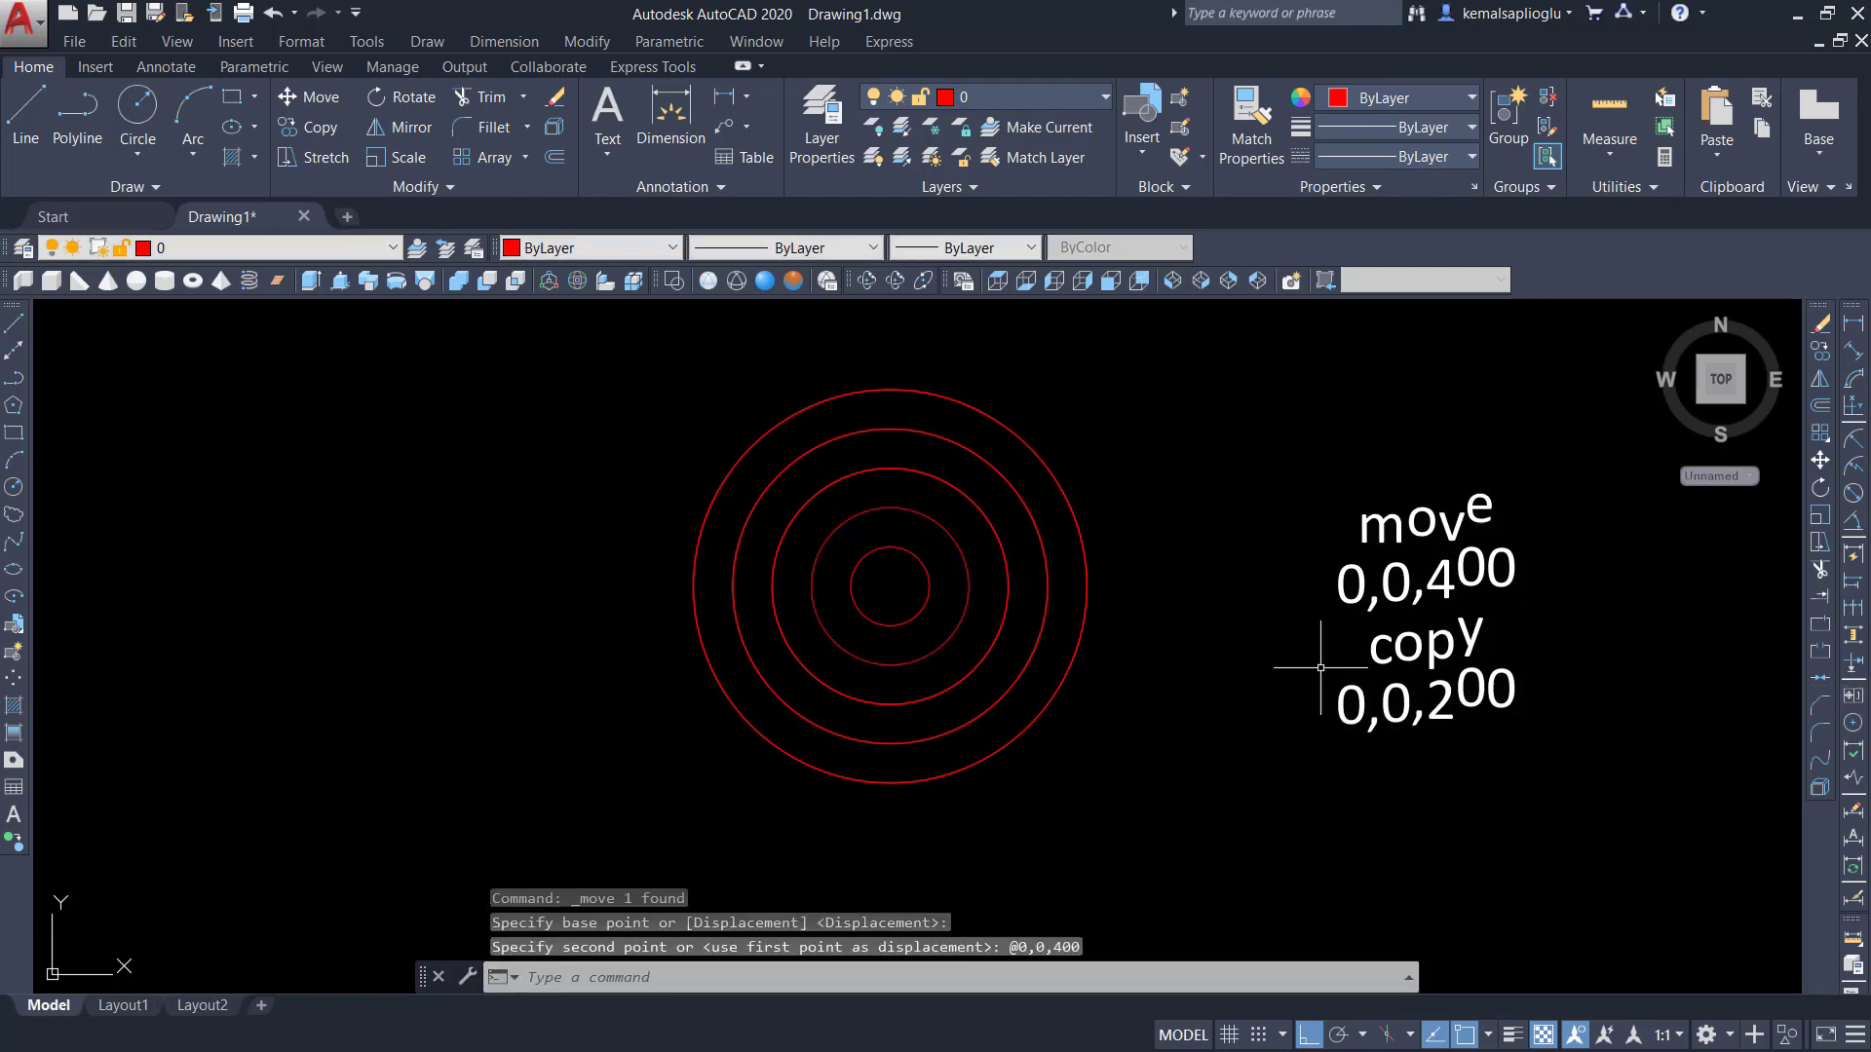
Step: Copy the raised second-smallest circle another 200 units up with 0,0,200
click(973, 577)
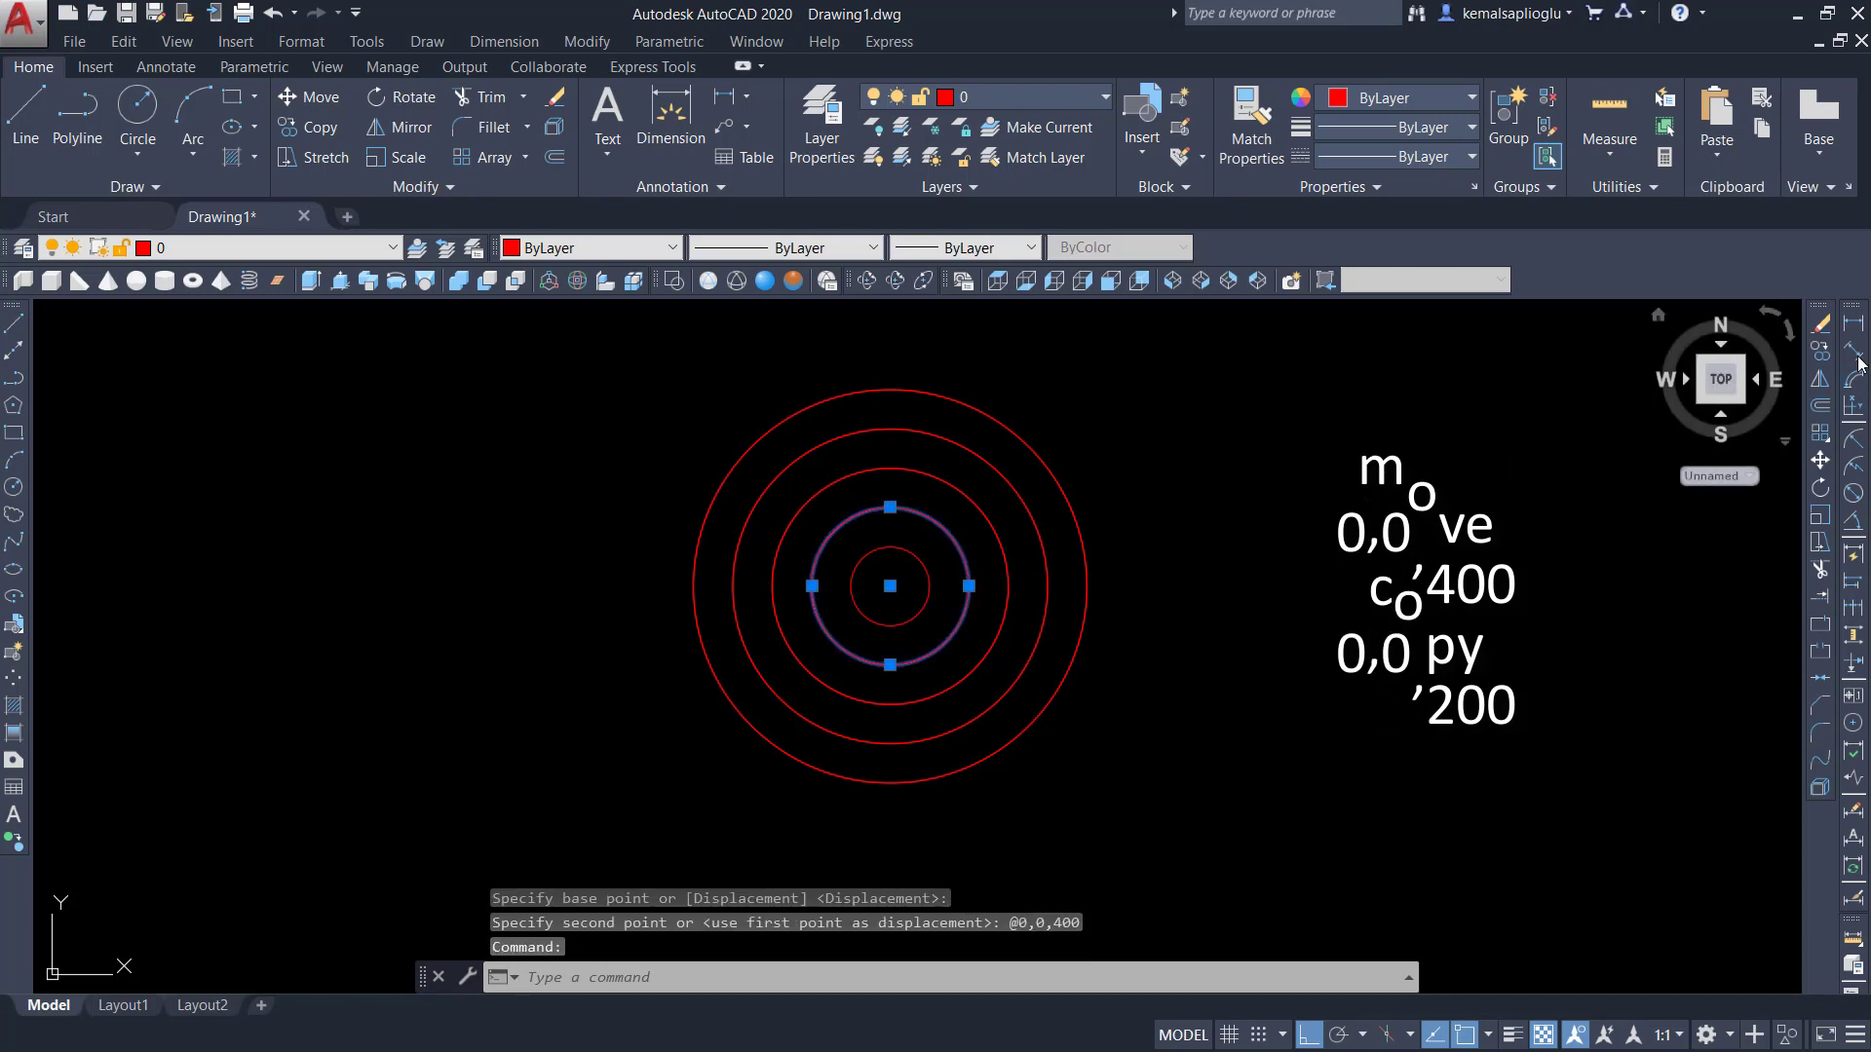
text(copy)
key(Return)
click(1371, 656)
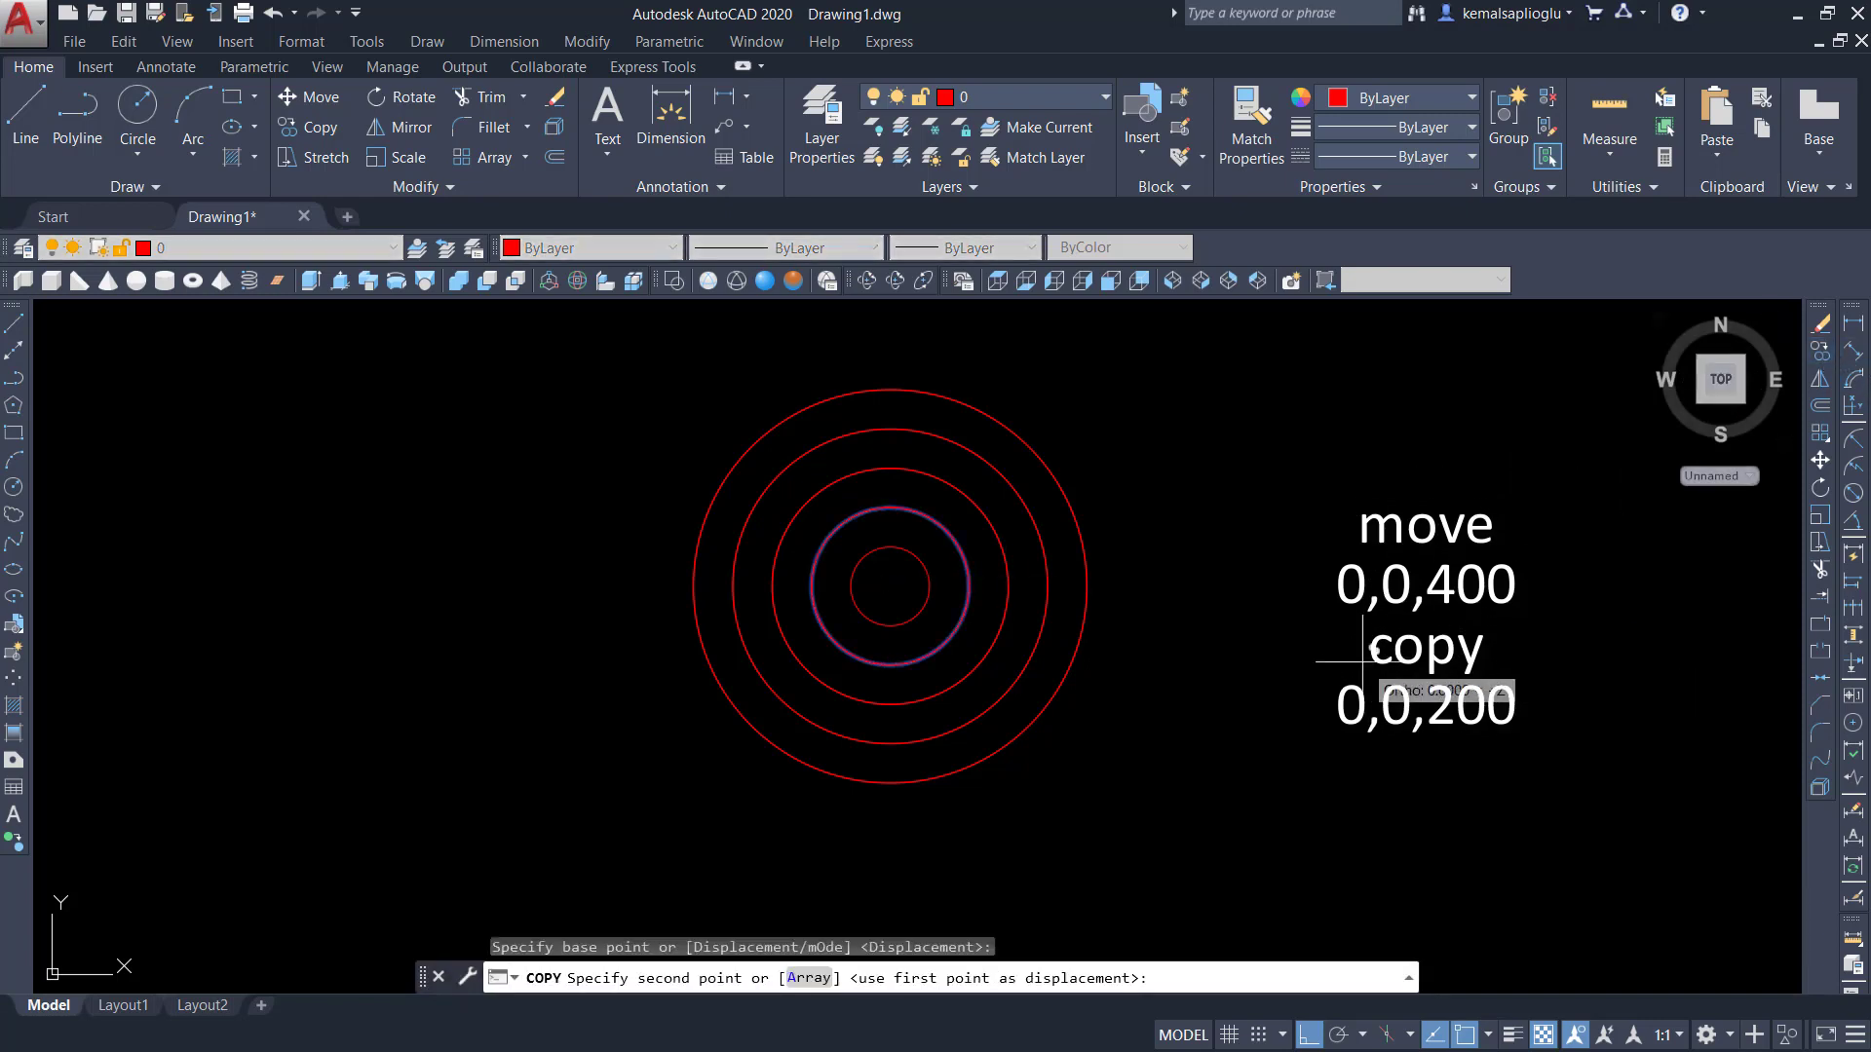
text(0,0,200)
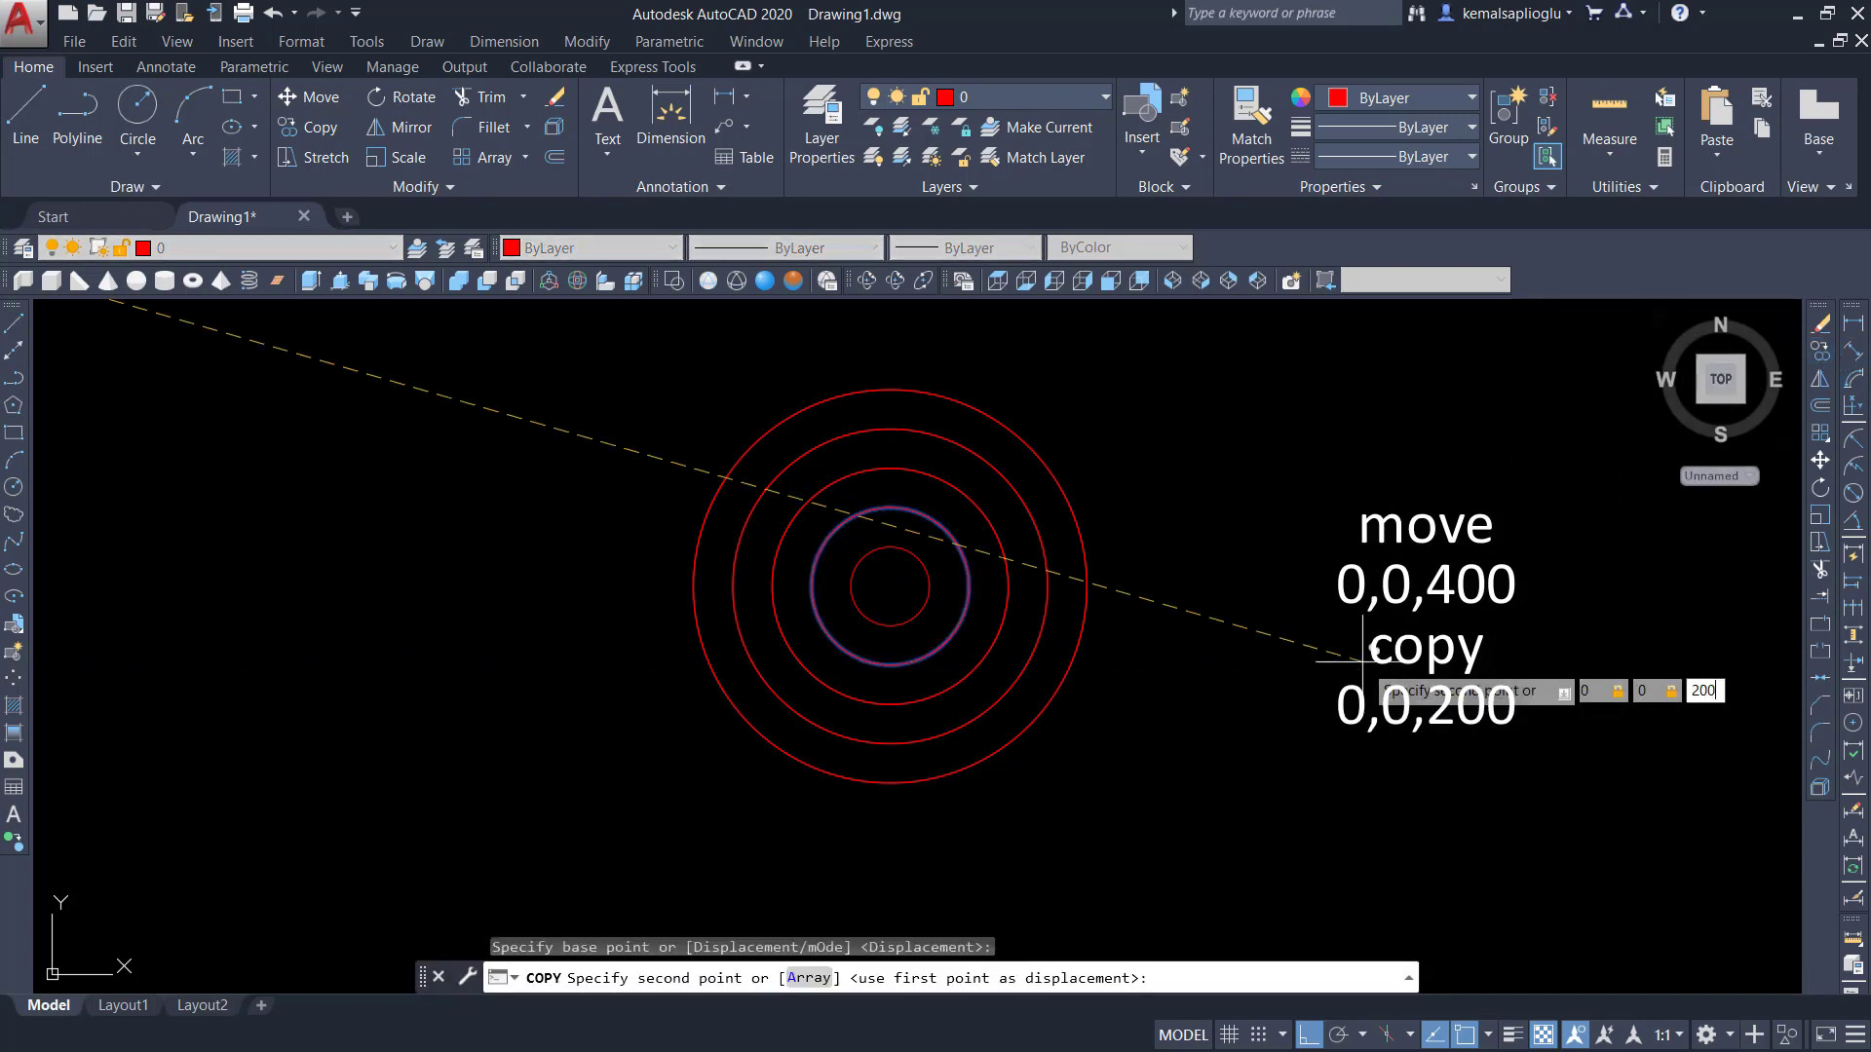
key(Return)
key(Escape)
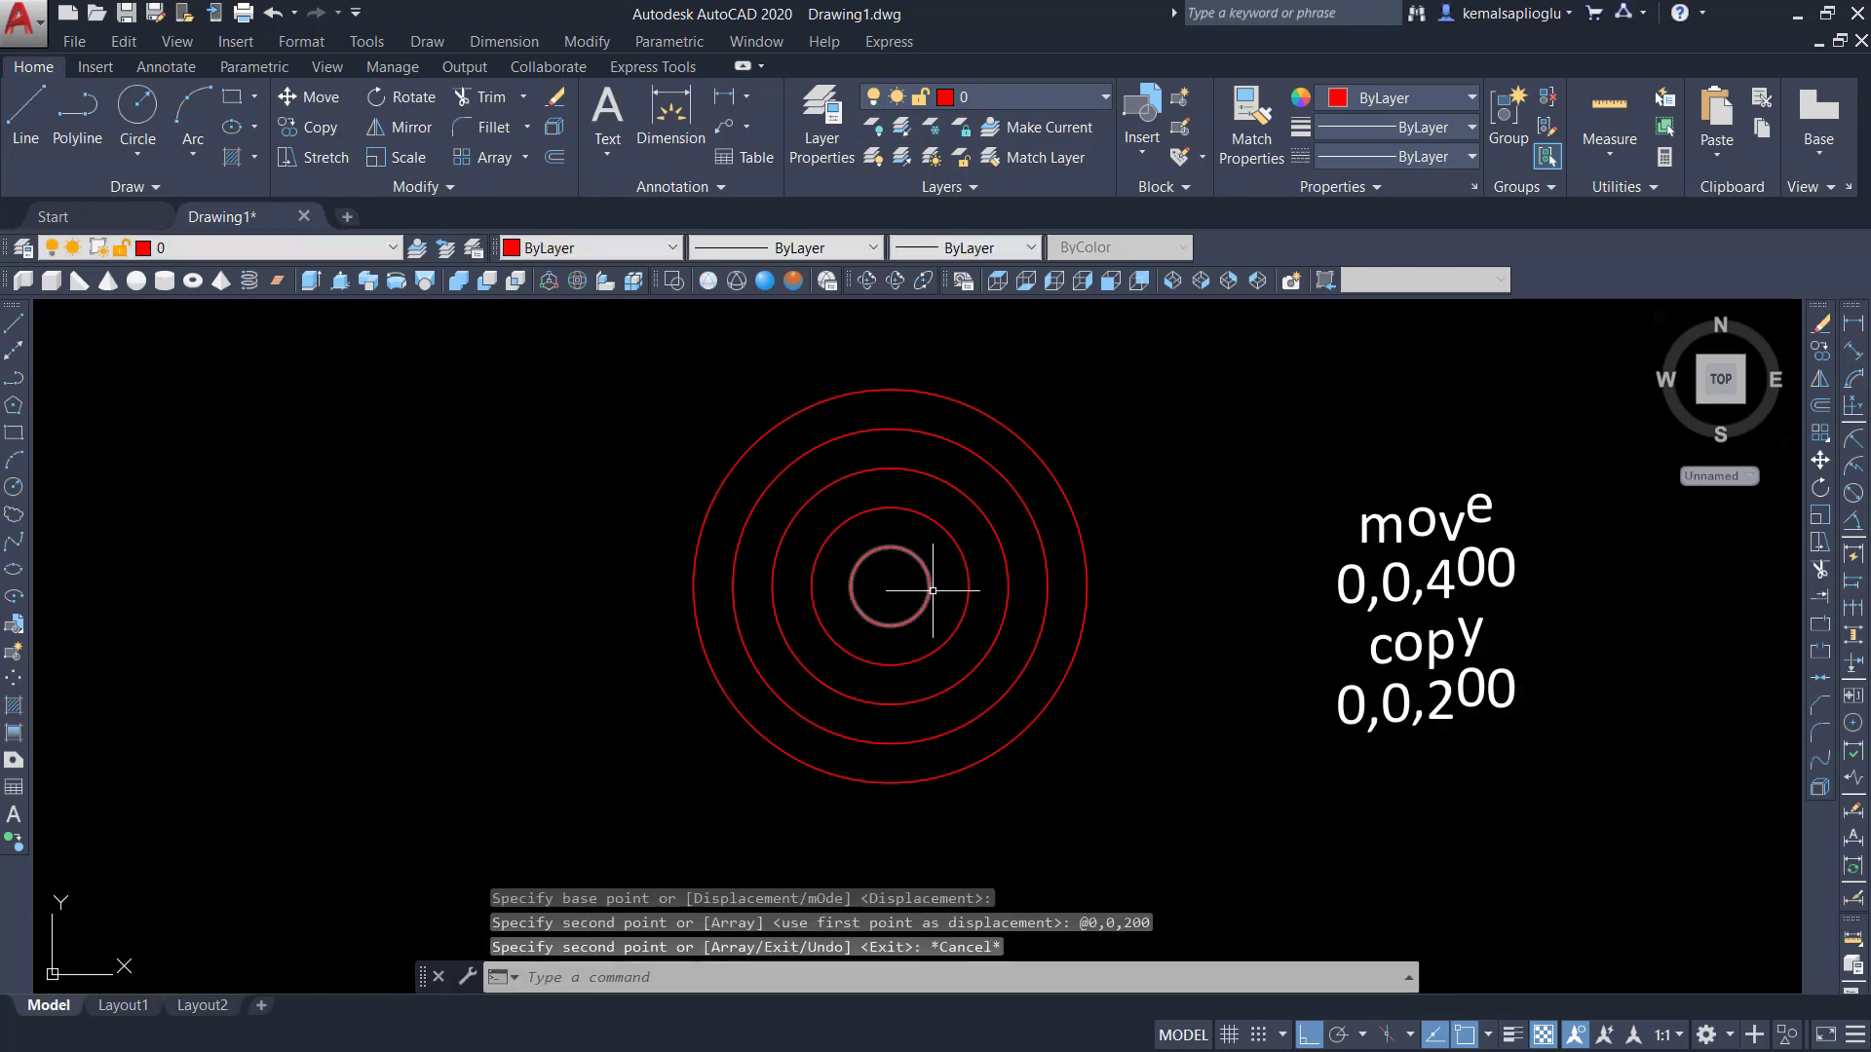
Step: Move the smallest circle up 500 units along Z
click(932, 590)
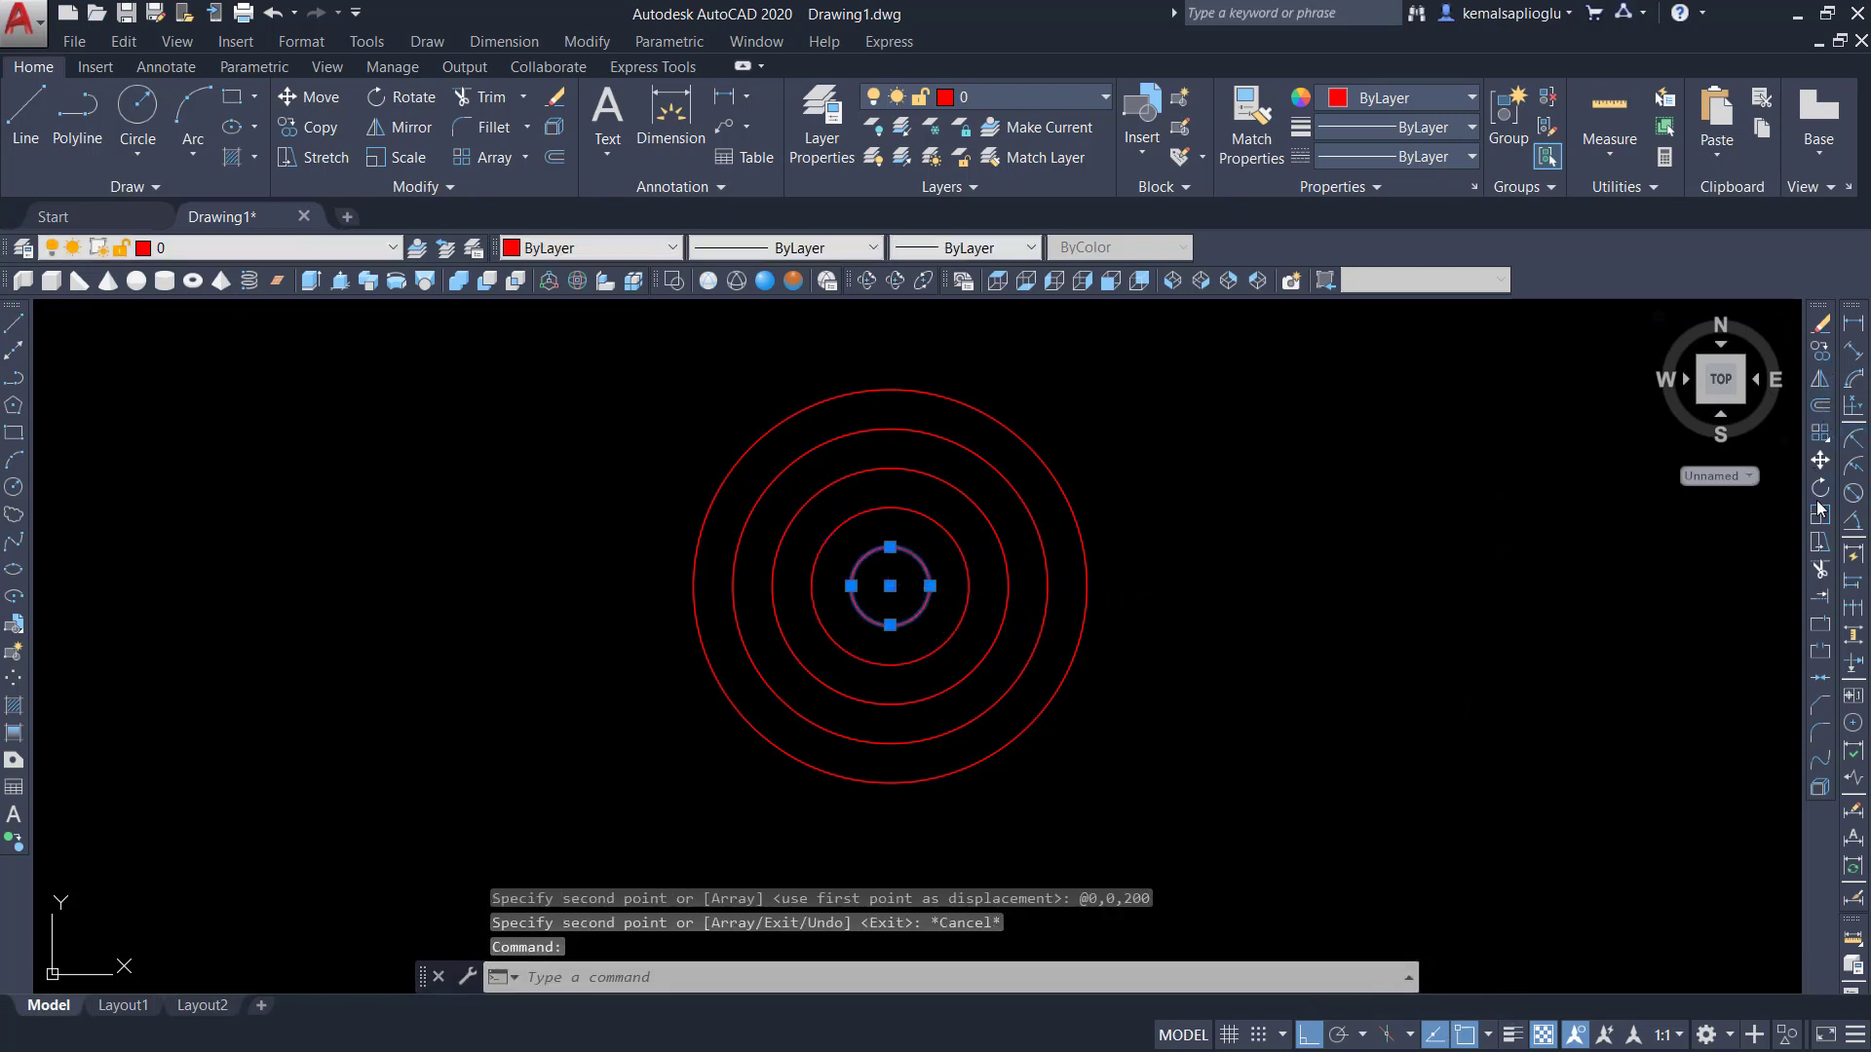
click(1819, 460)
click(1314, 628)
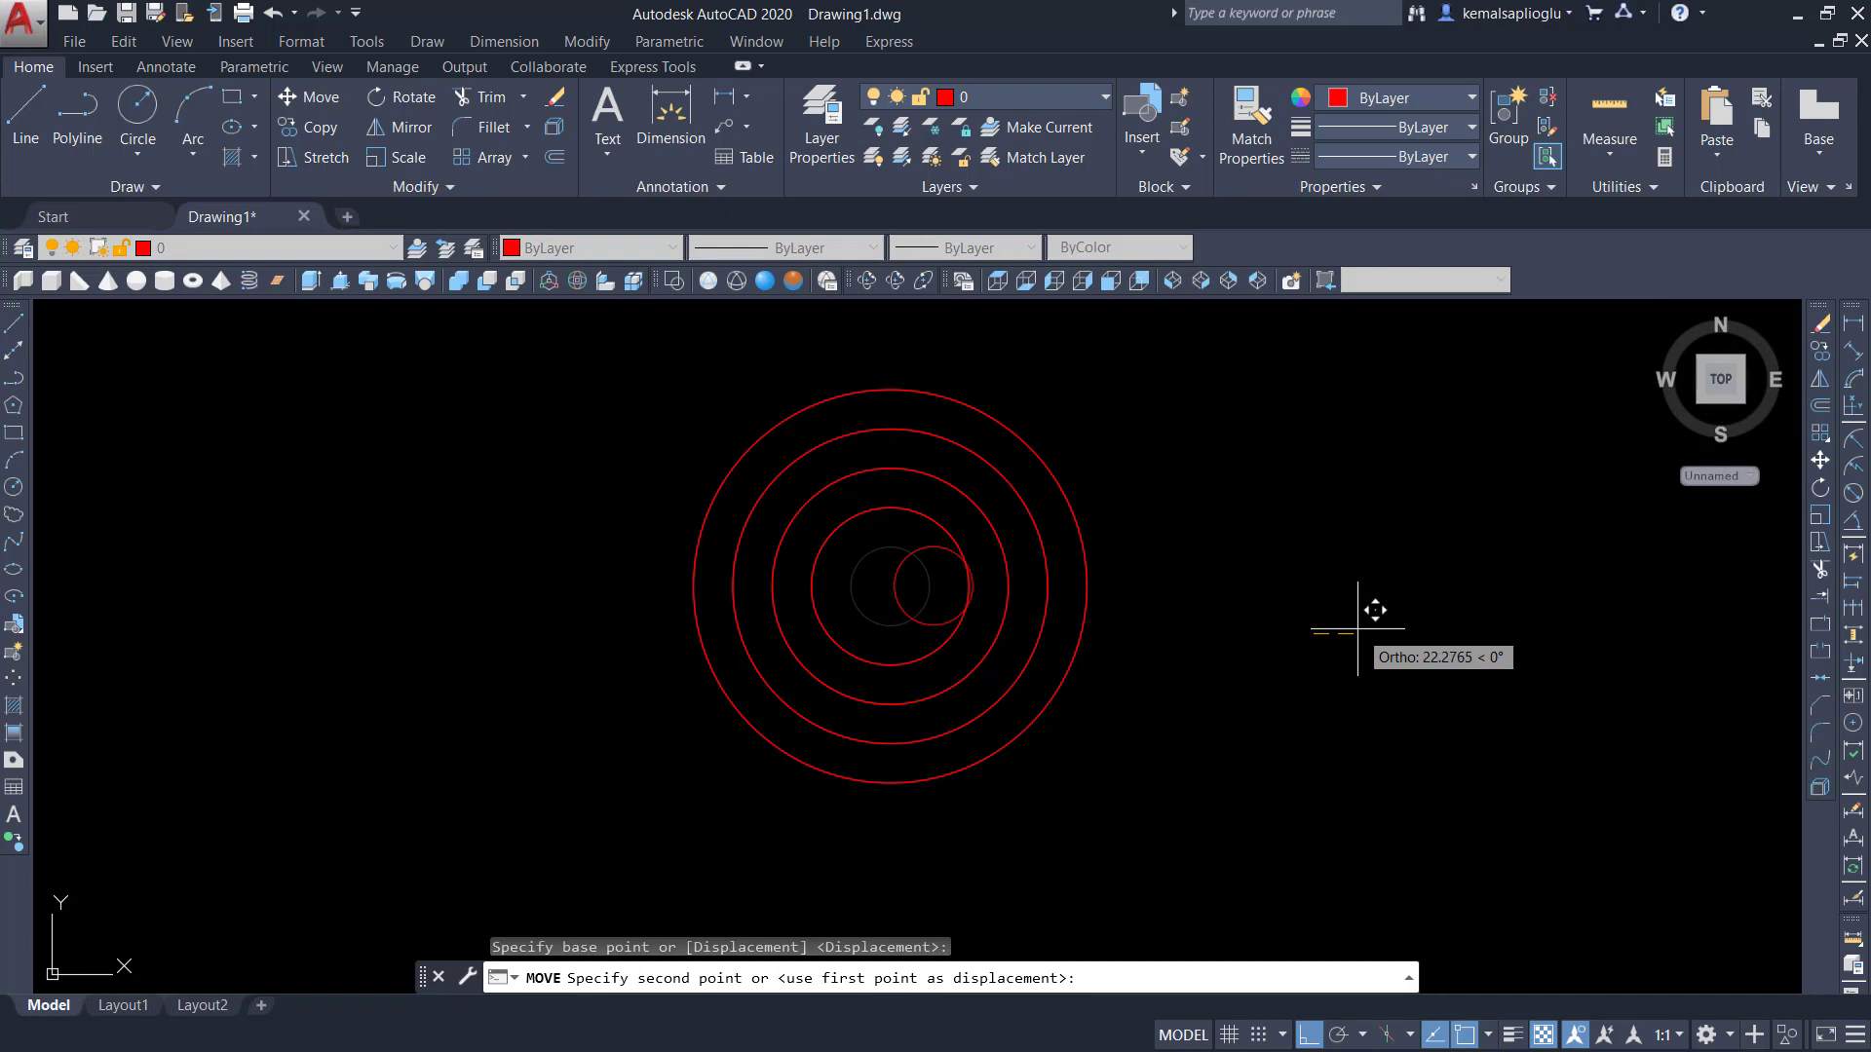
text(0,0,)
text(5)
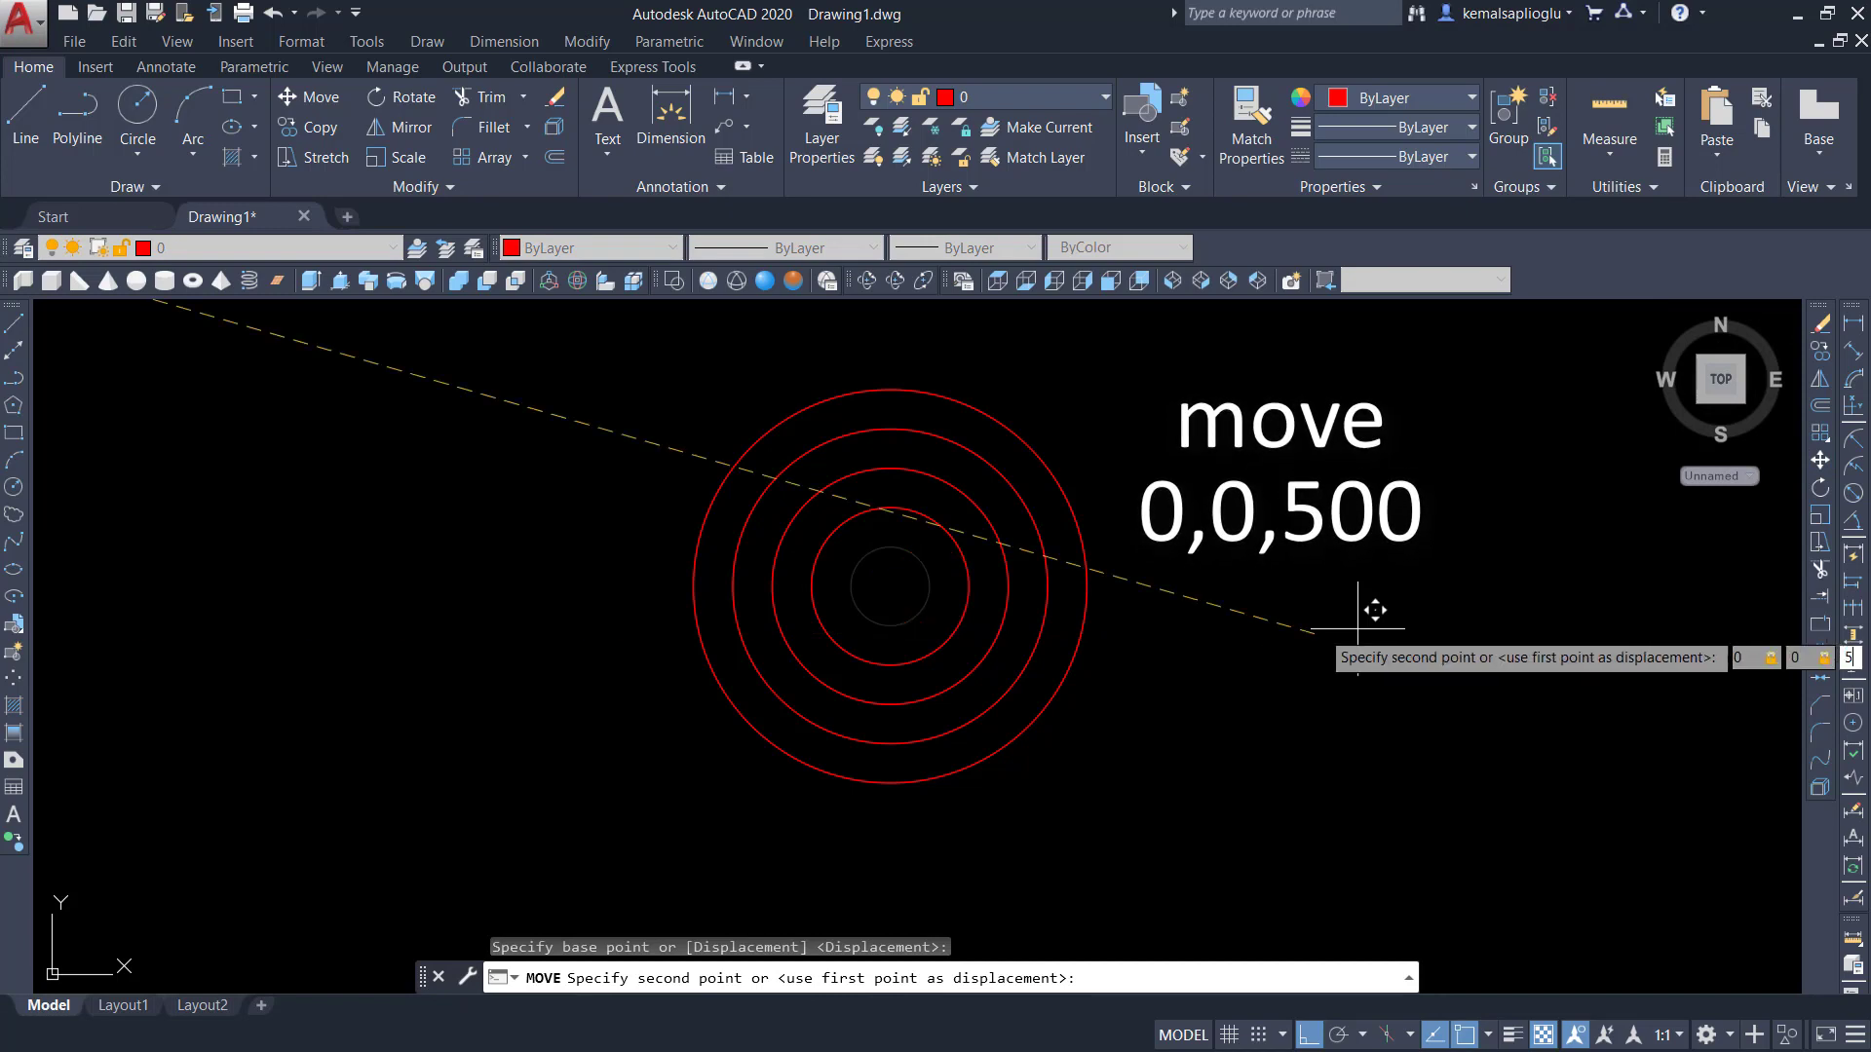
text(00)
key(Return)
key(Escape)
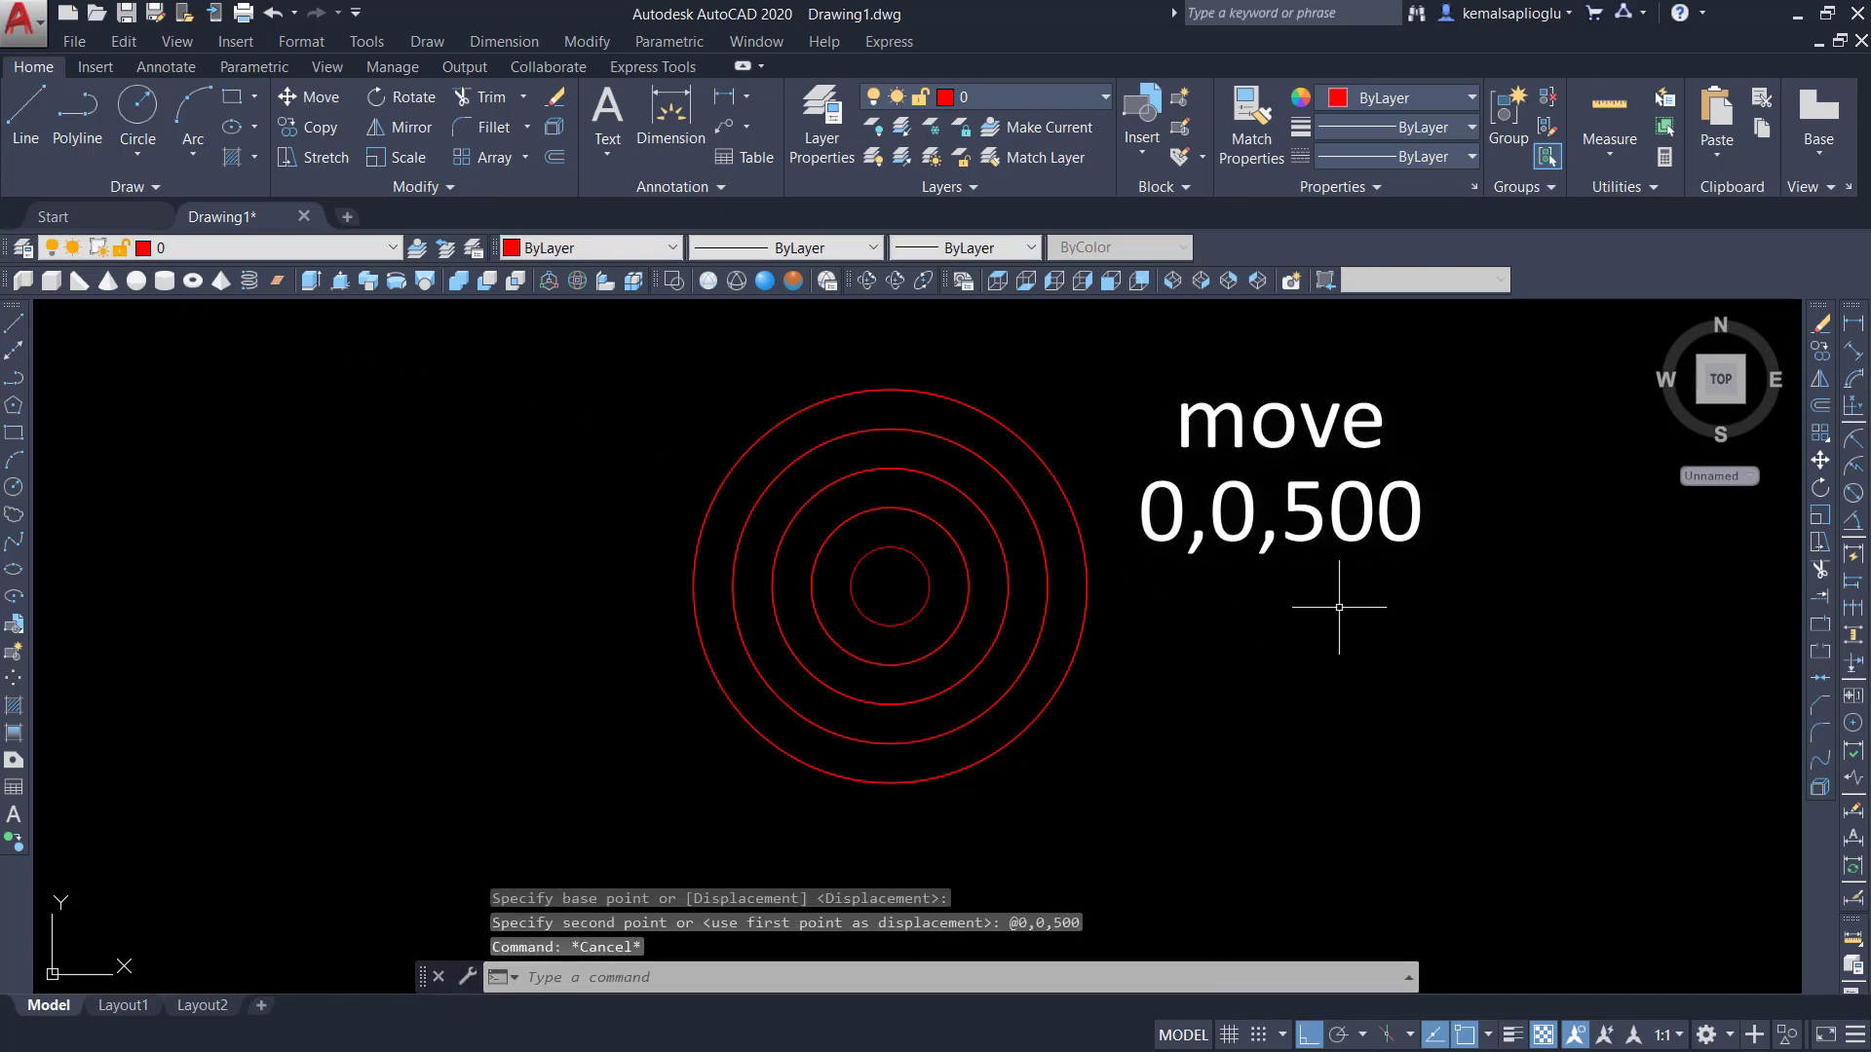
Step: Switch to SW Isometric view and zoom in on the circle stack
click(1173, 281)
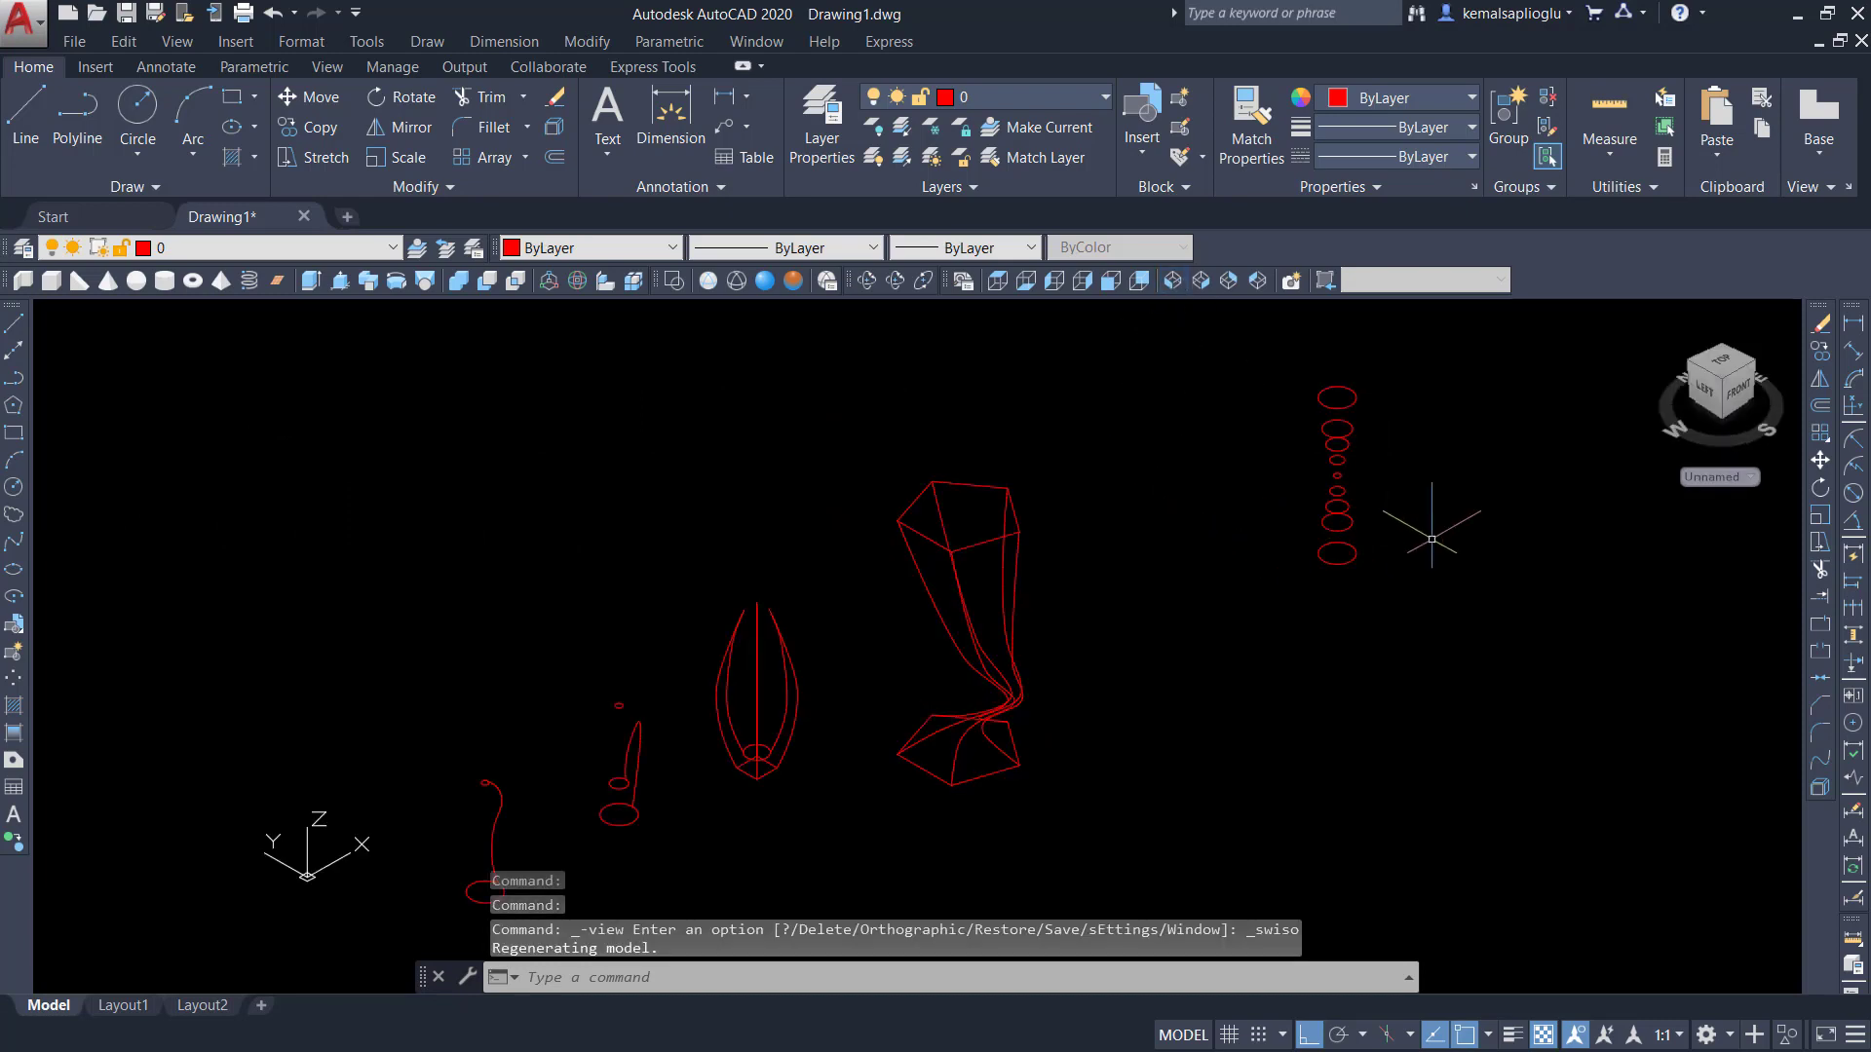
mouse_move(1431, 539)
middle_down()
mouse_move(656, 648)
mouse_move(588, 638)
middle_up()
scroll(608, 608, up, 3)
scroll(608, 608, up, 2)
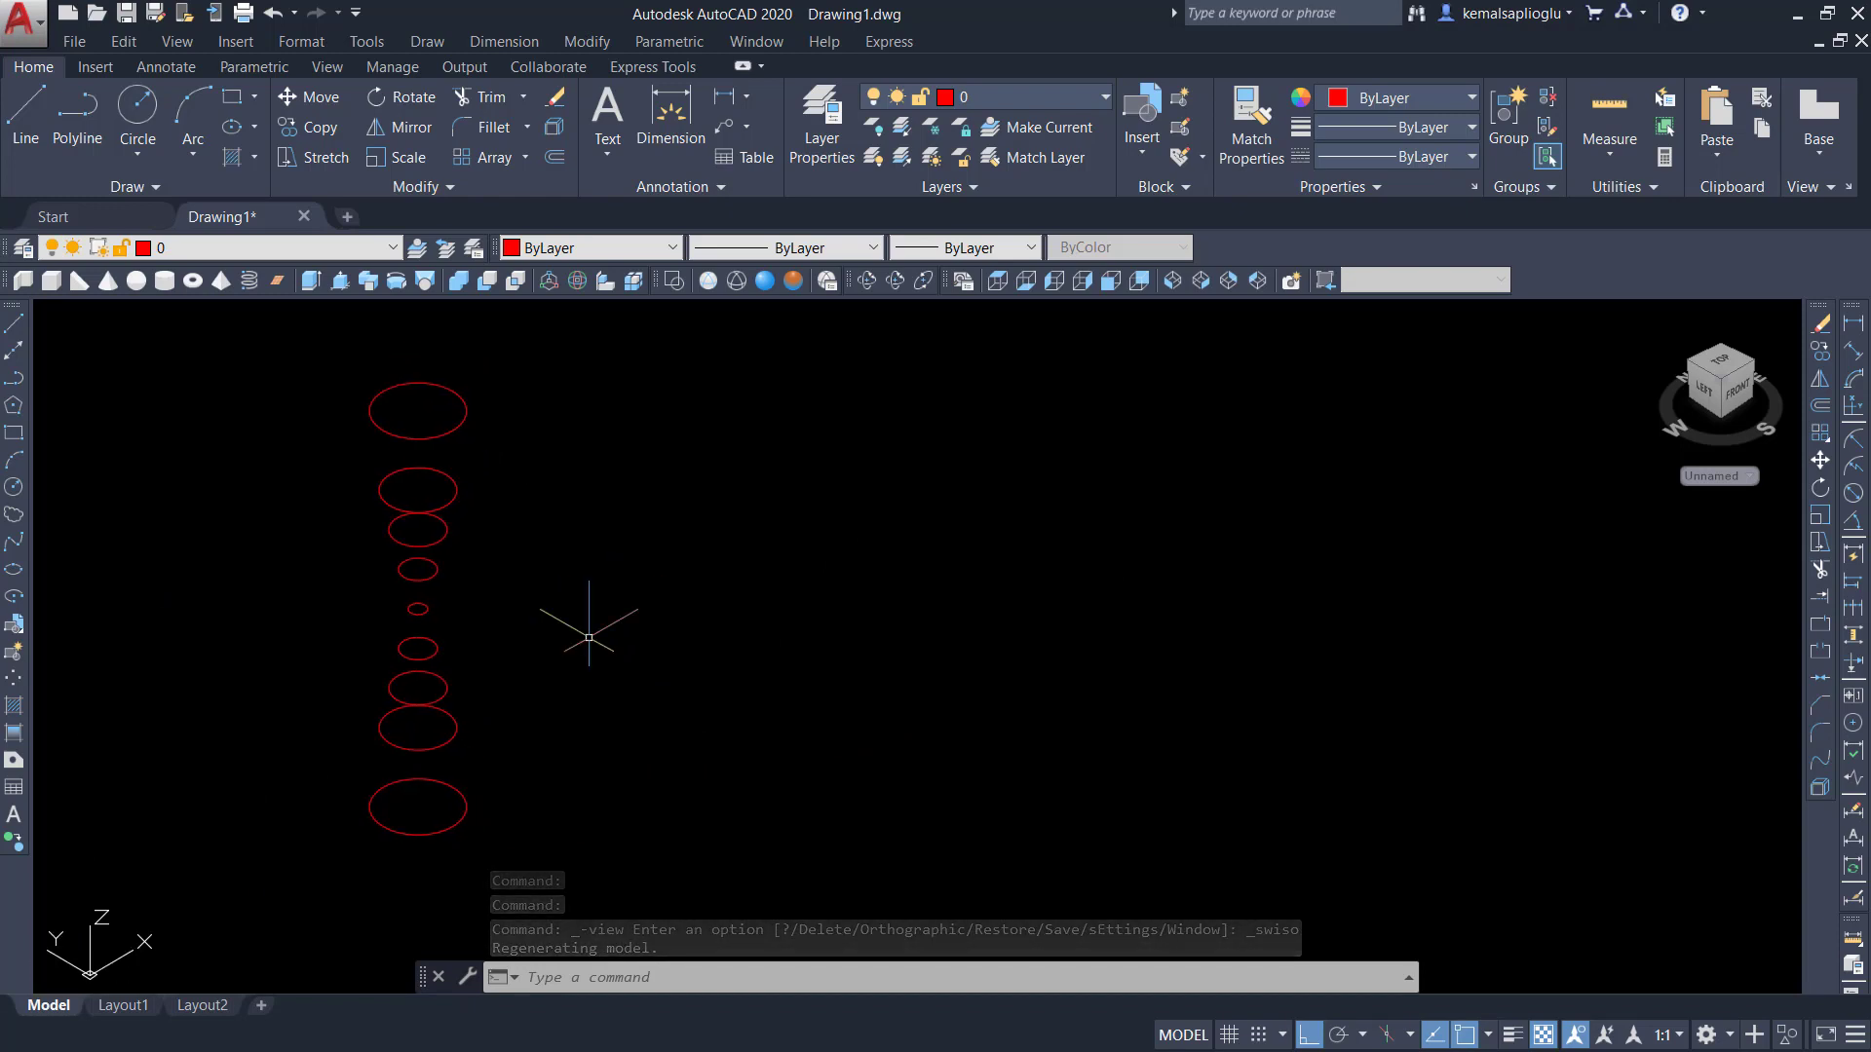
scroll(484, 428, down, 2)
Step: Window-select the stacked circles and copy the column beside the original
click(400, 453)
click(634, 759)
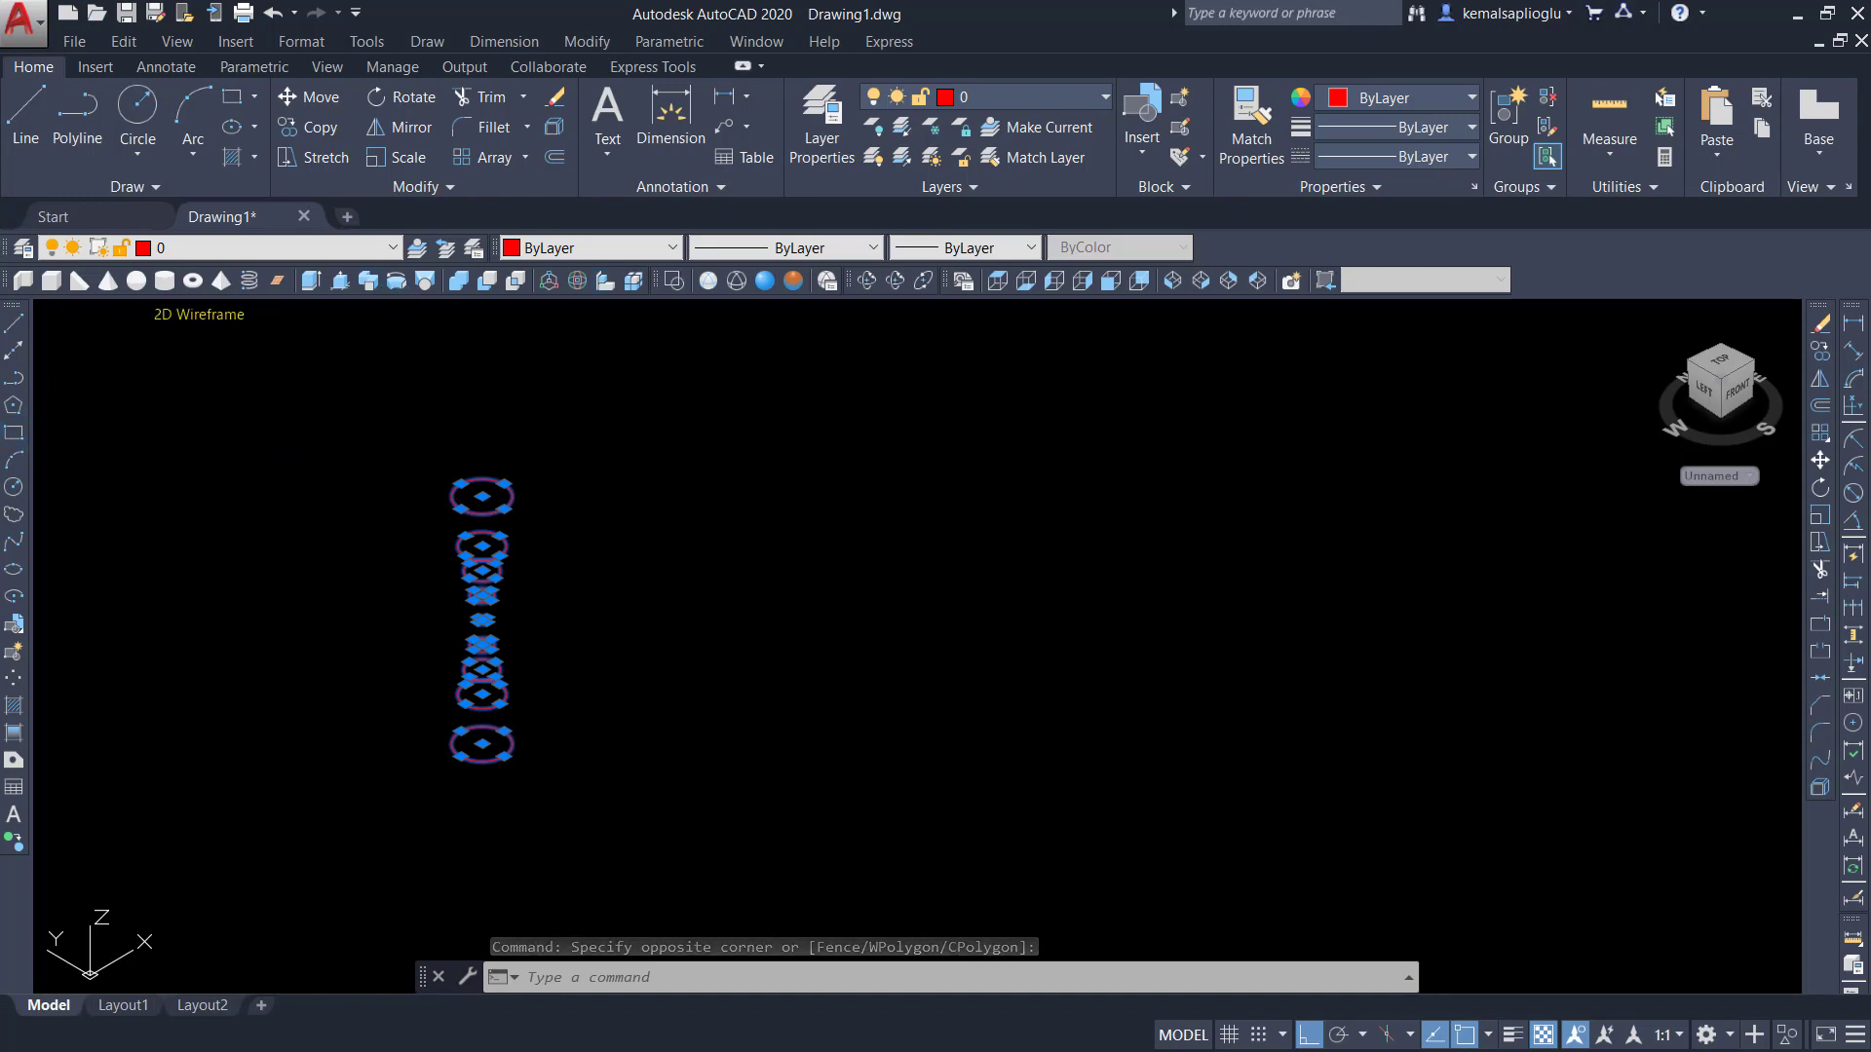
click(1820, 351)
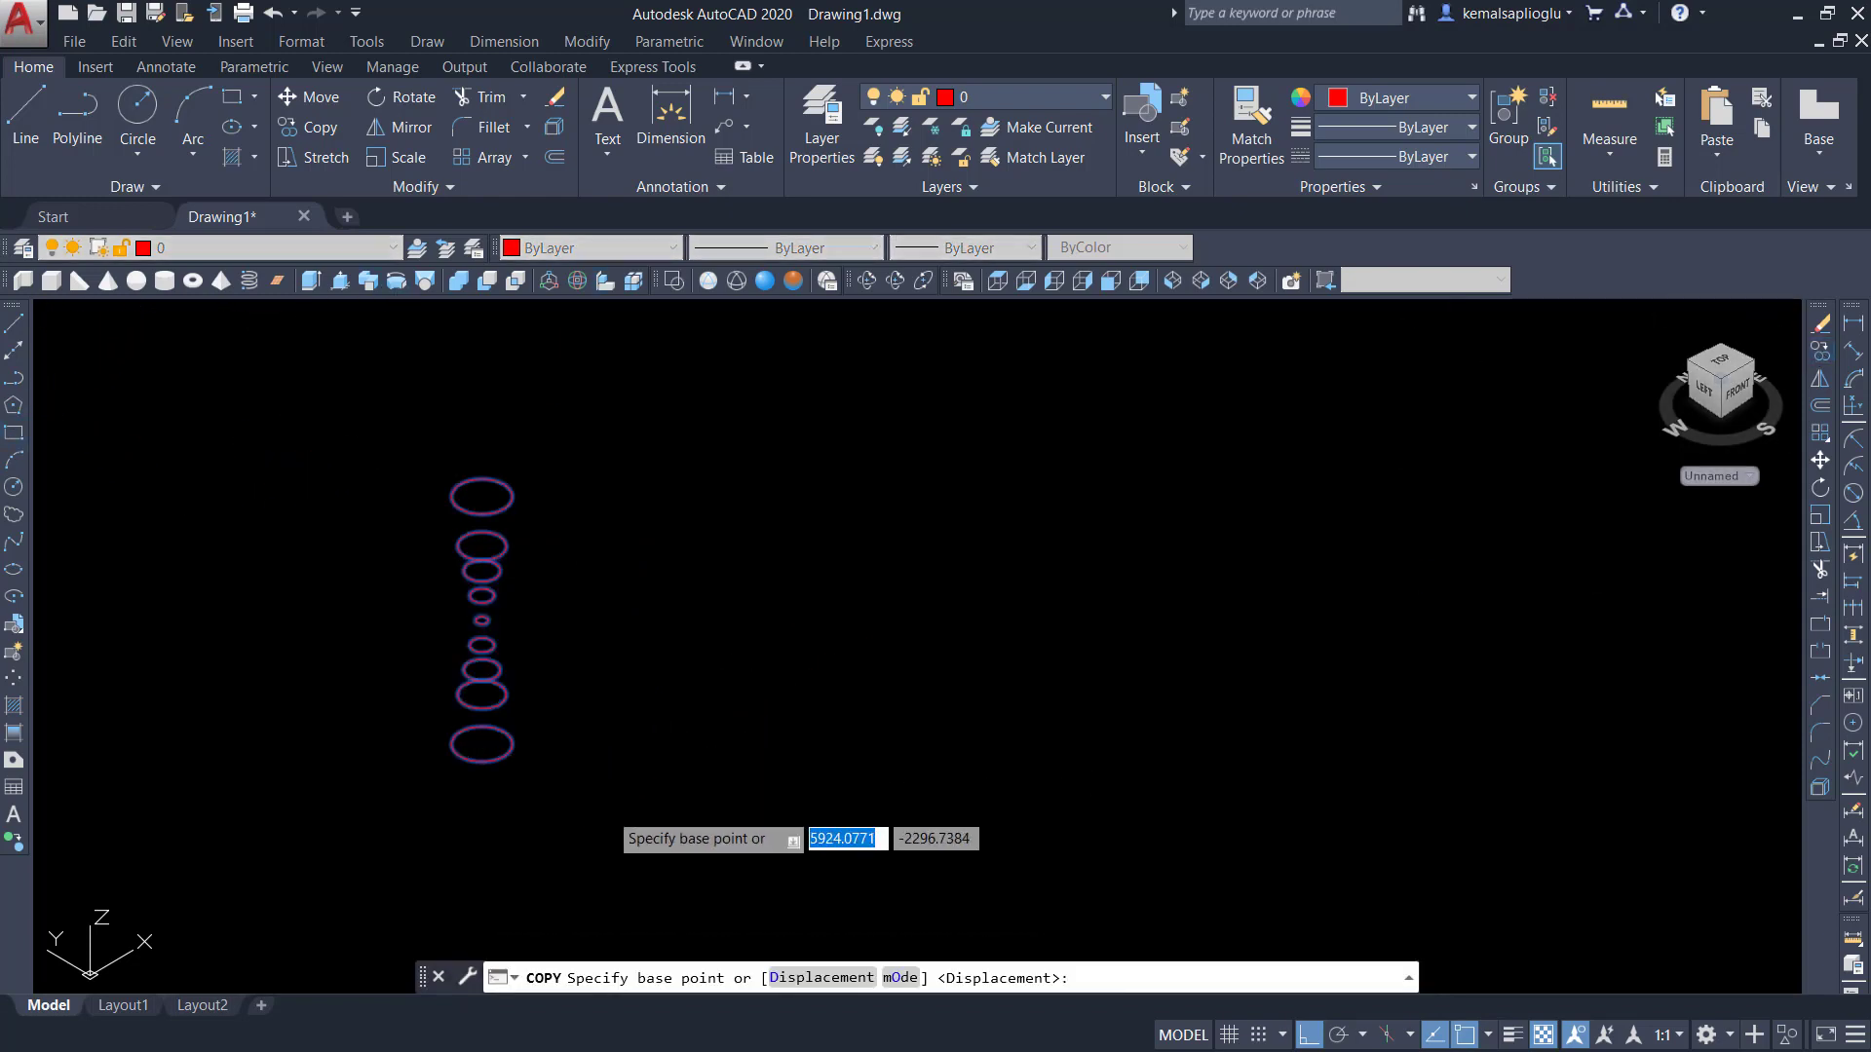
click(606, 808)
click(881, 754)
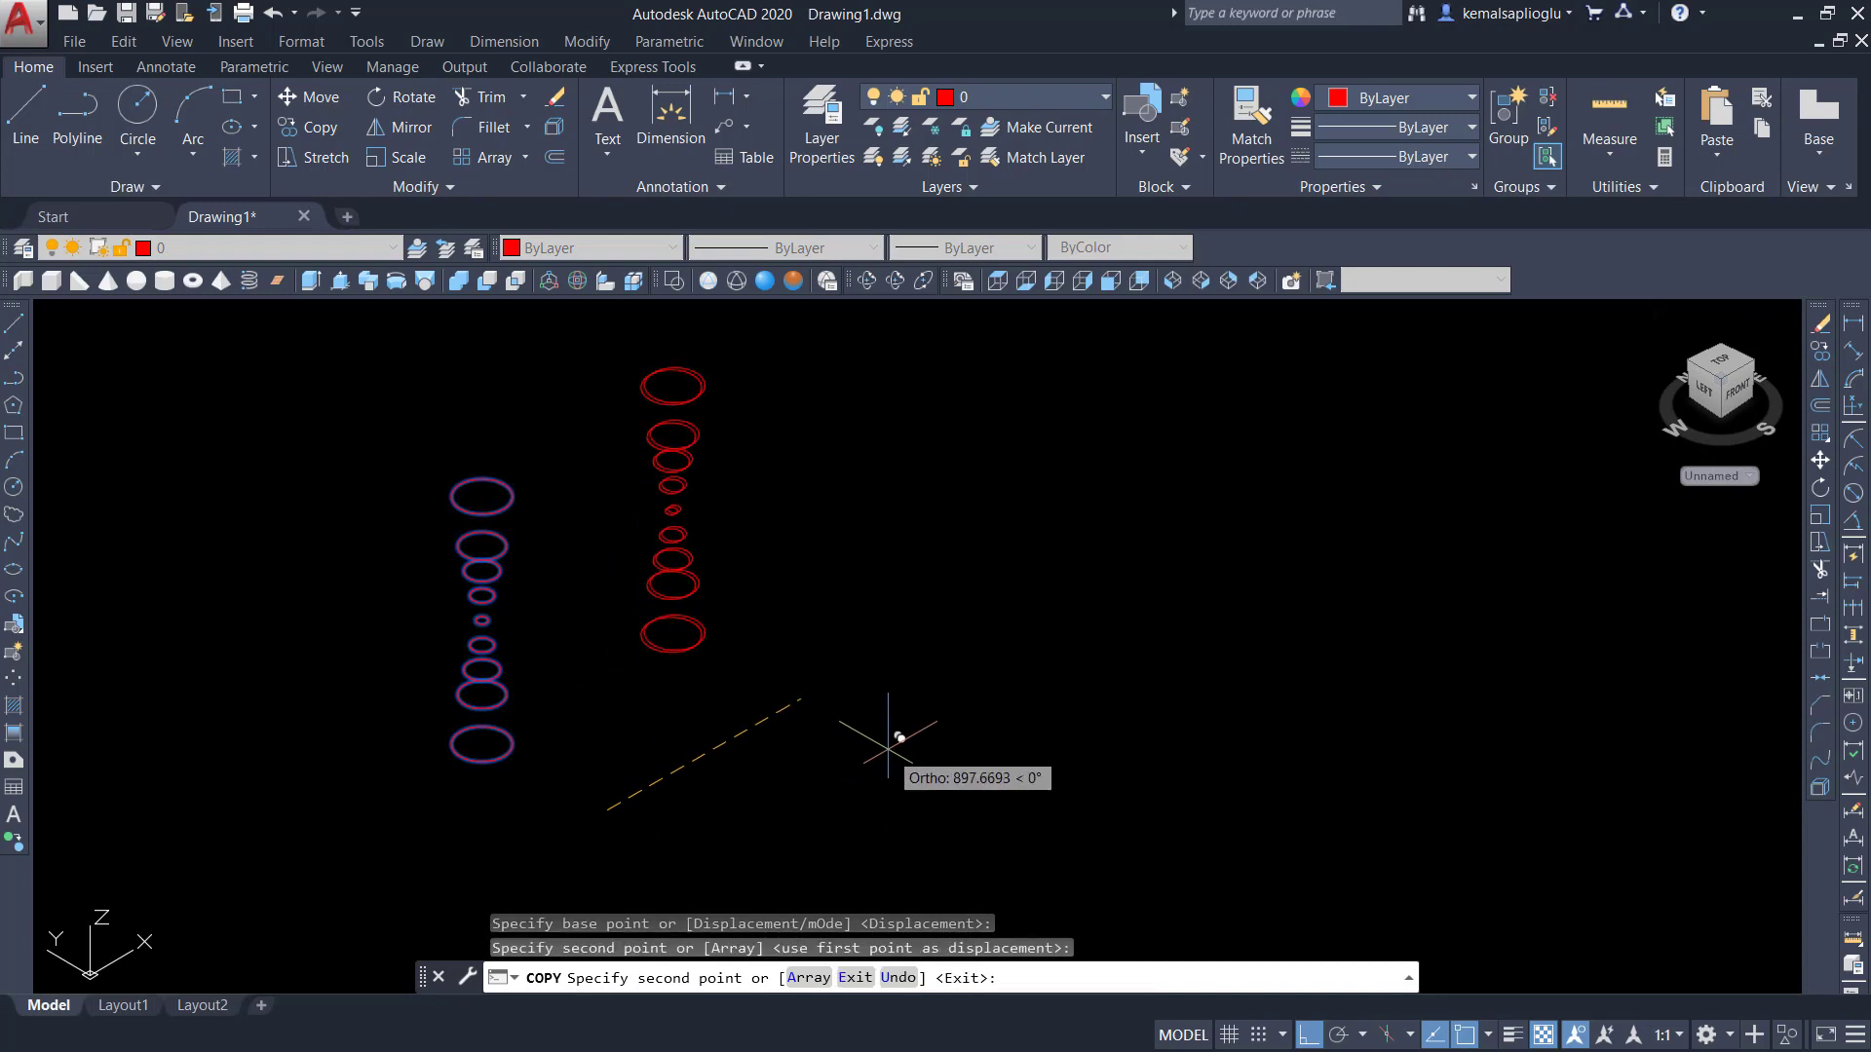
key(Escape)
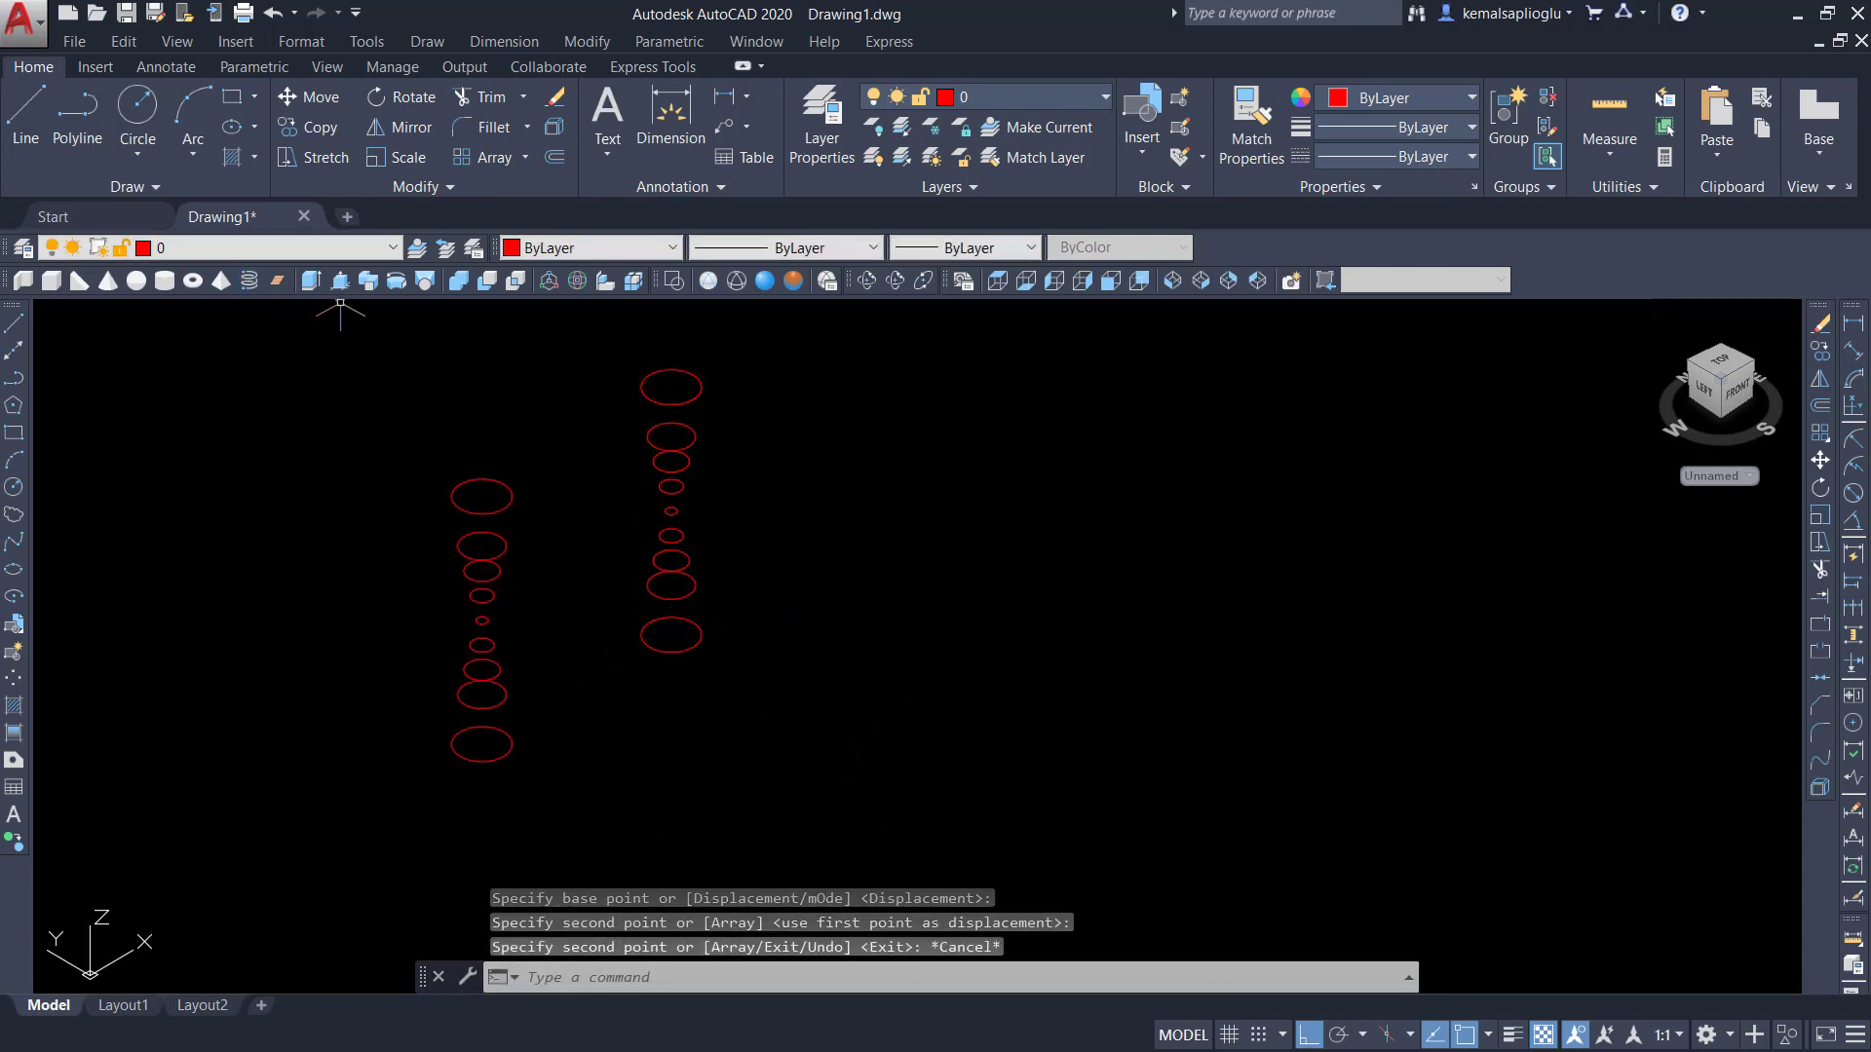
Step: Loft the left stack's circles bottom to top with Cross sections only, then apply Conceptual style
click(395, 283)
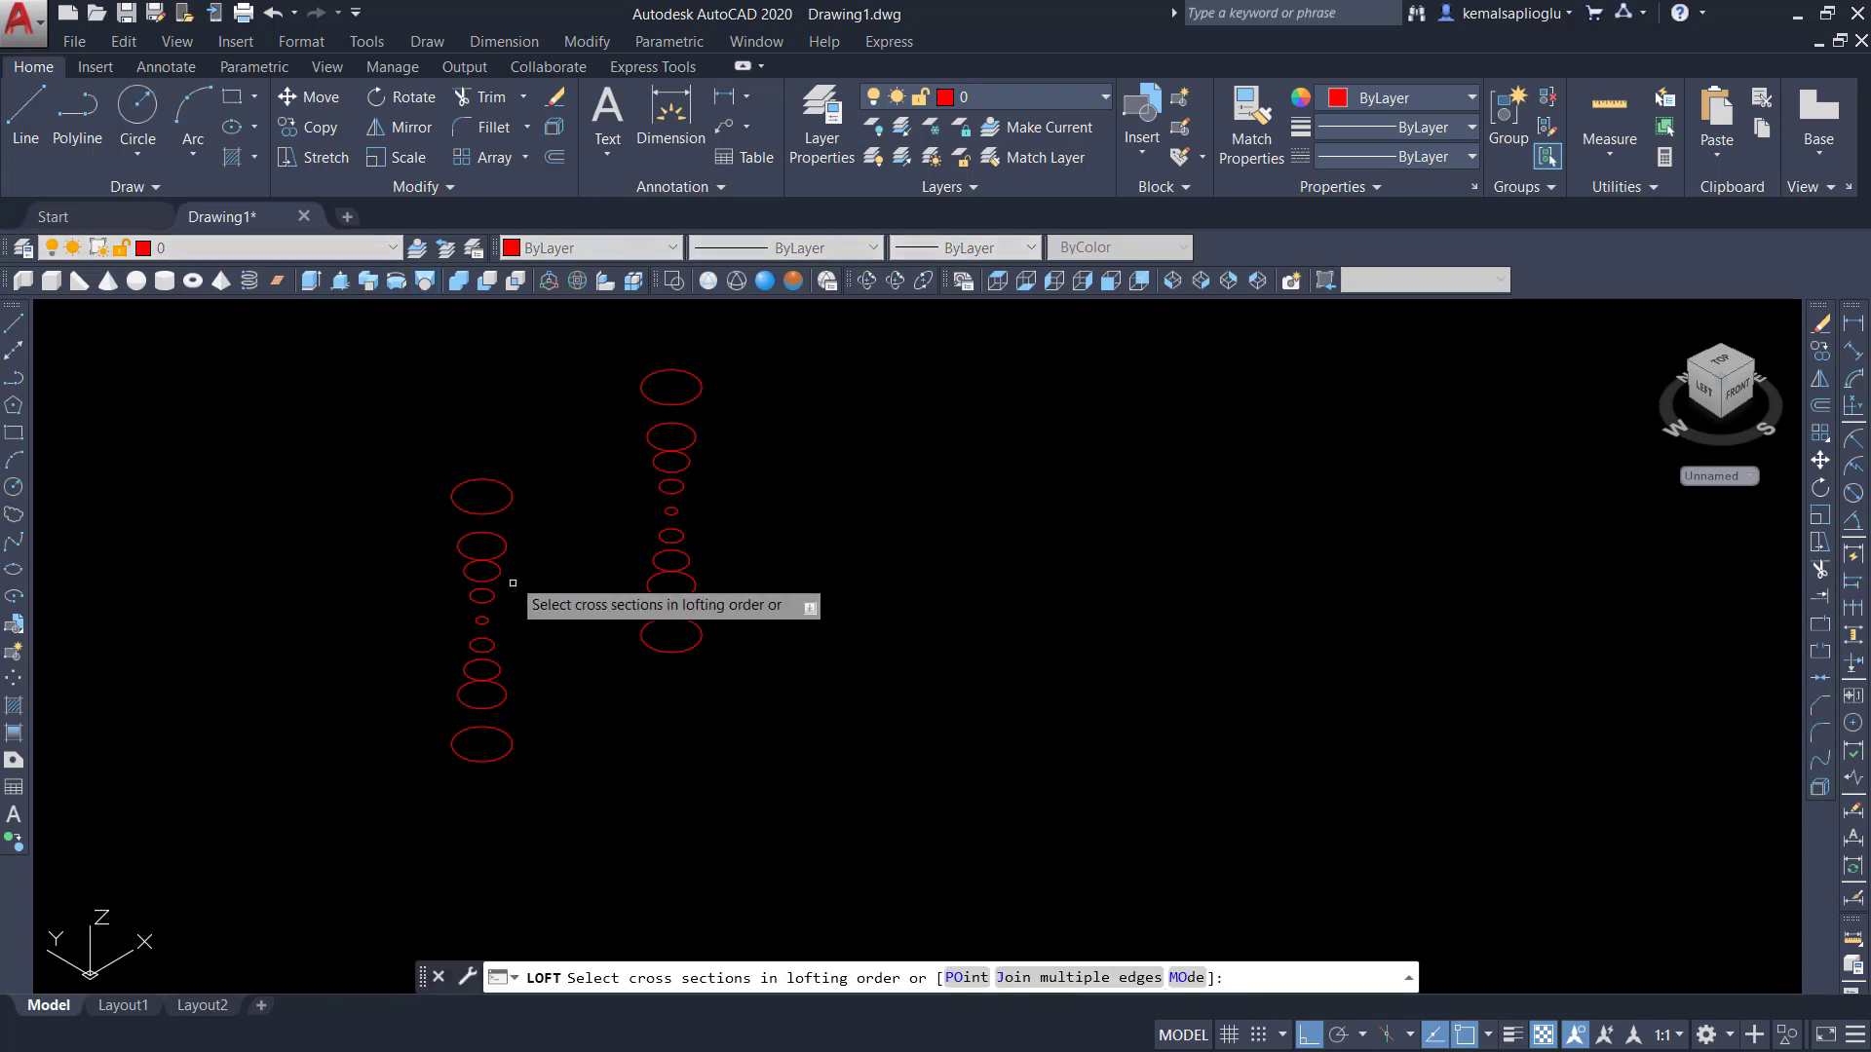
click(509, 738)
click(501, 705)
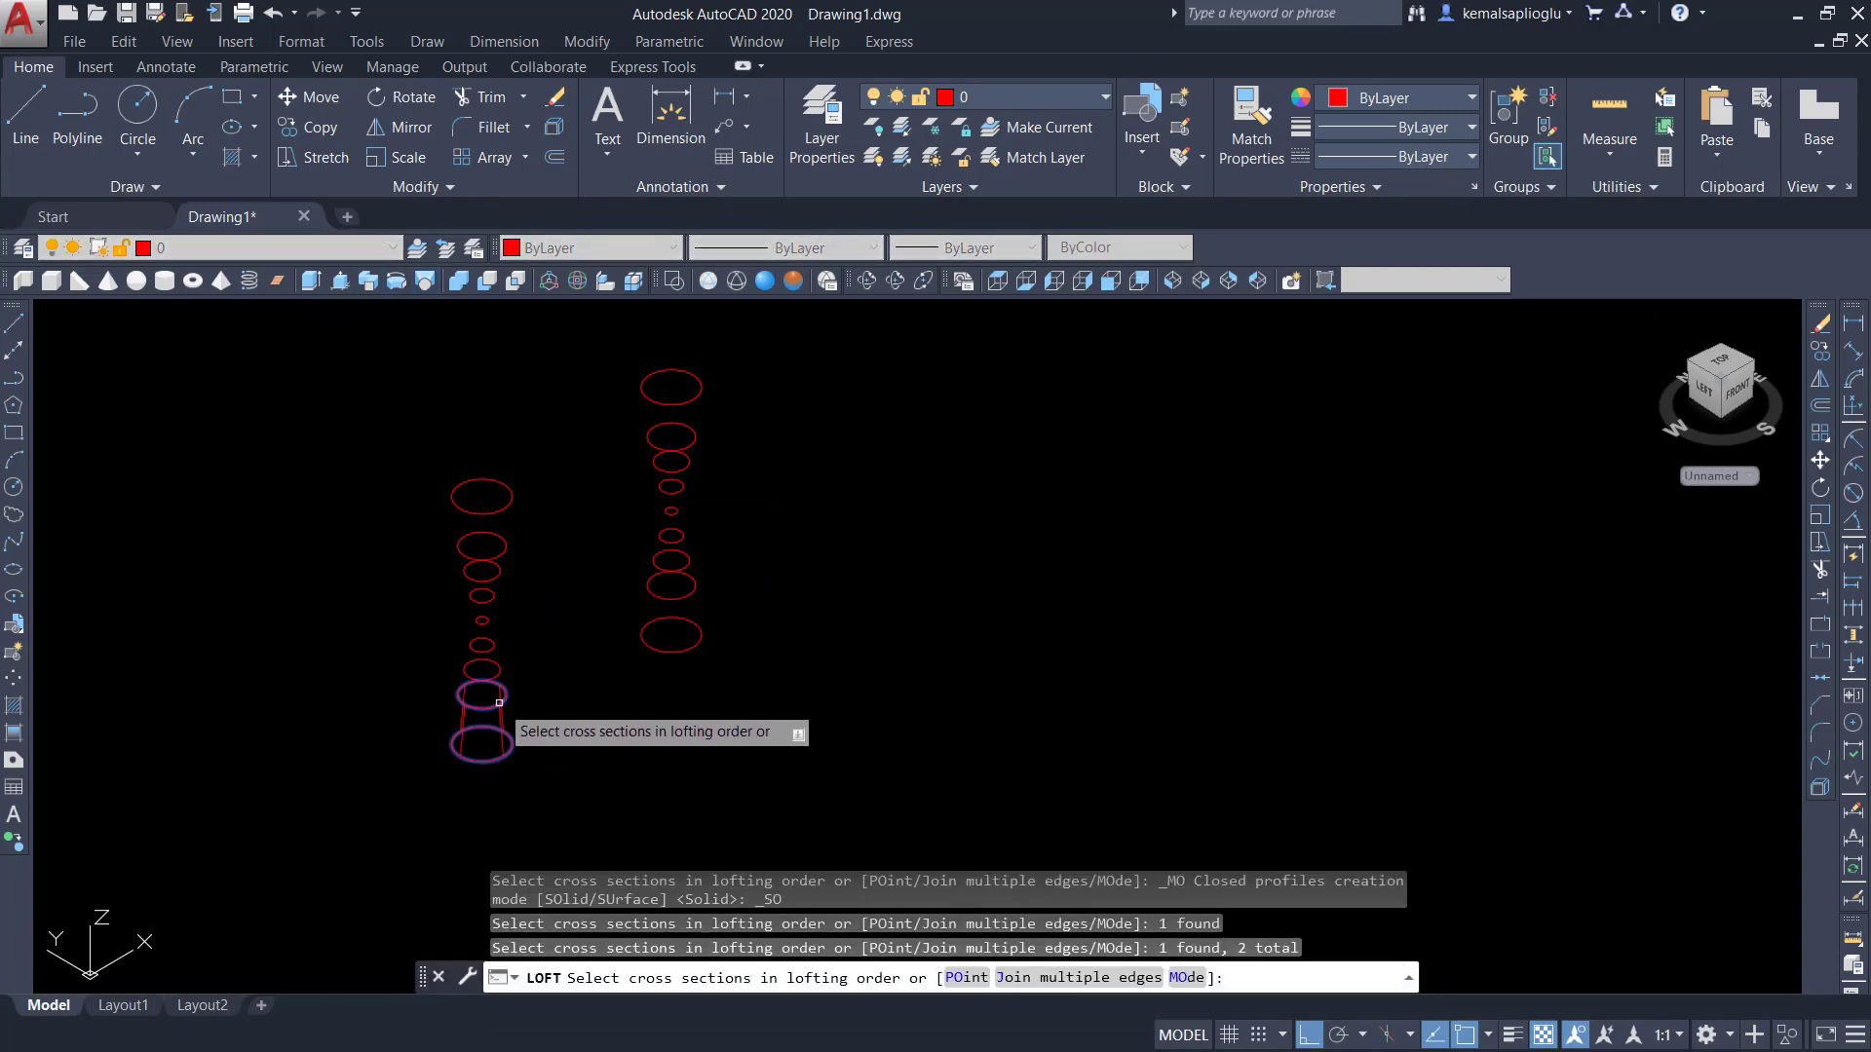
click(498, 668)
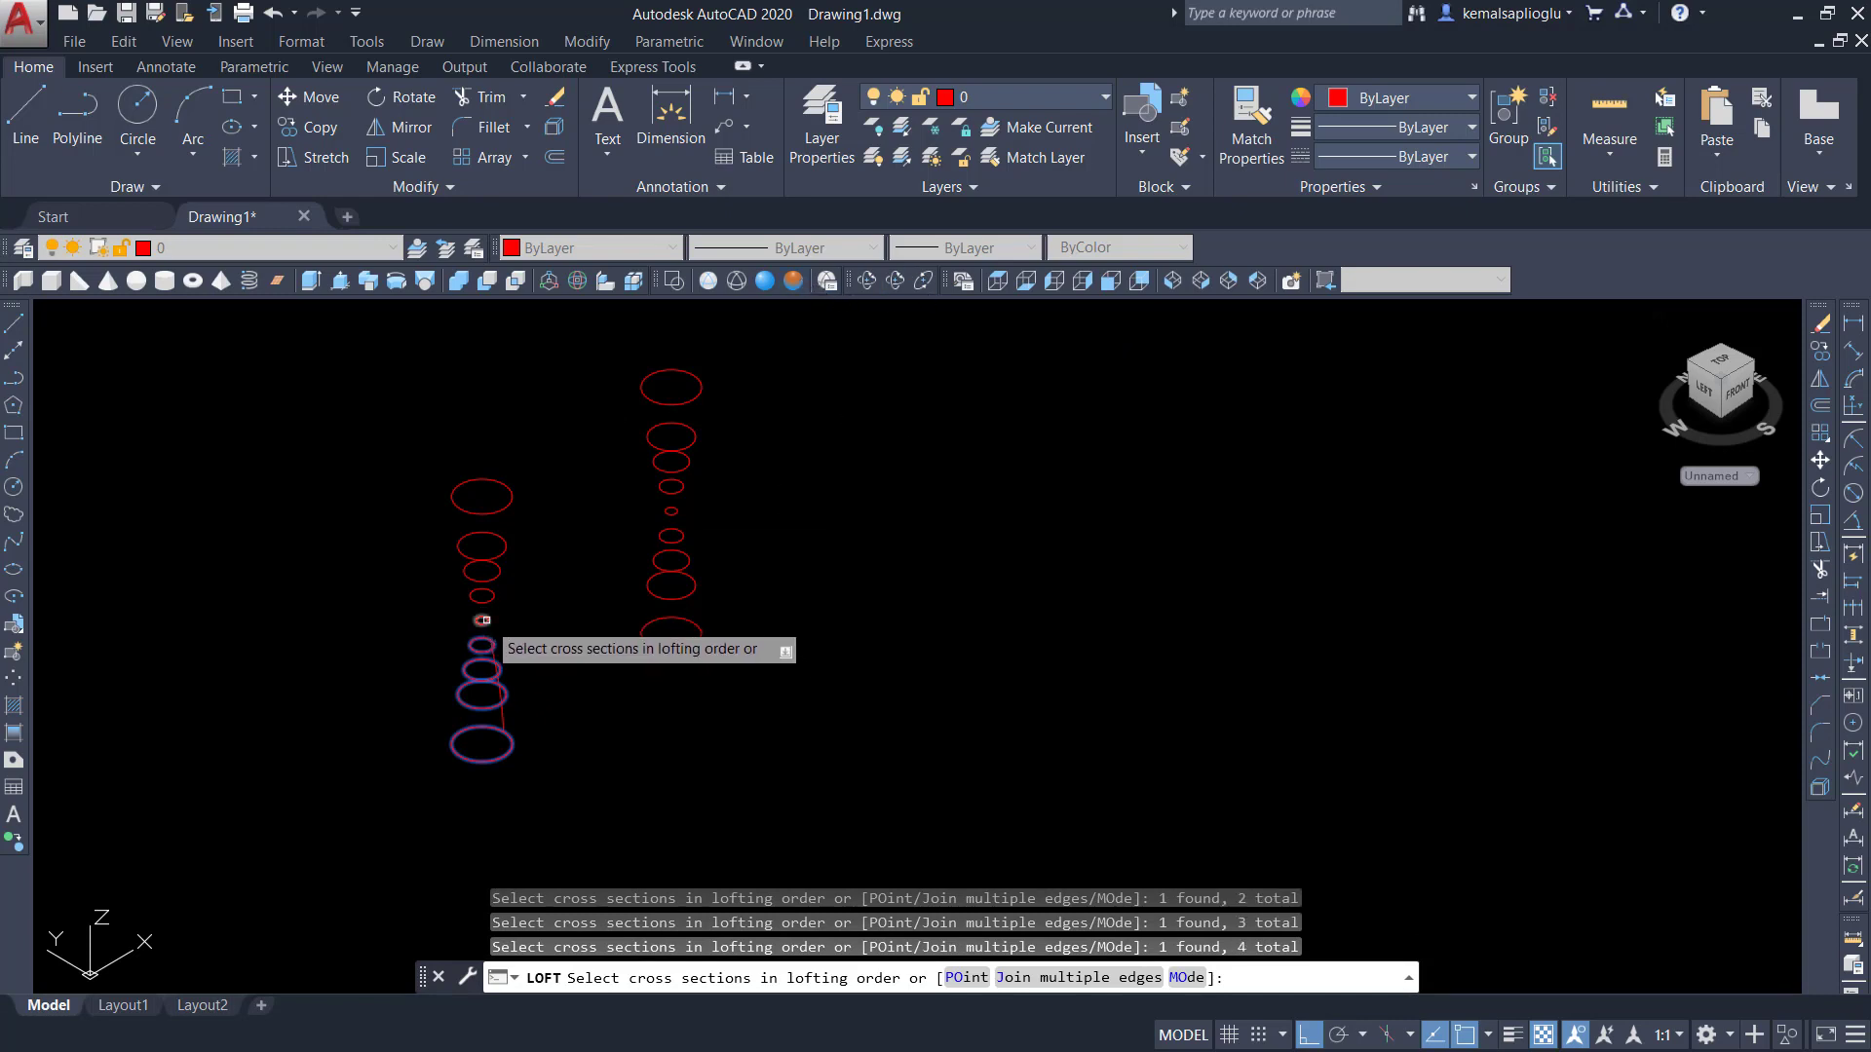
click(491, 620)
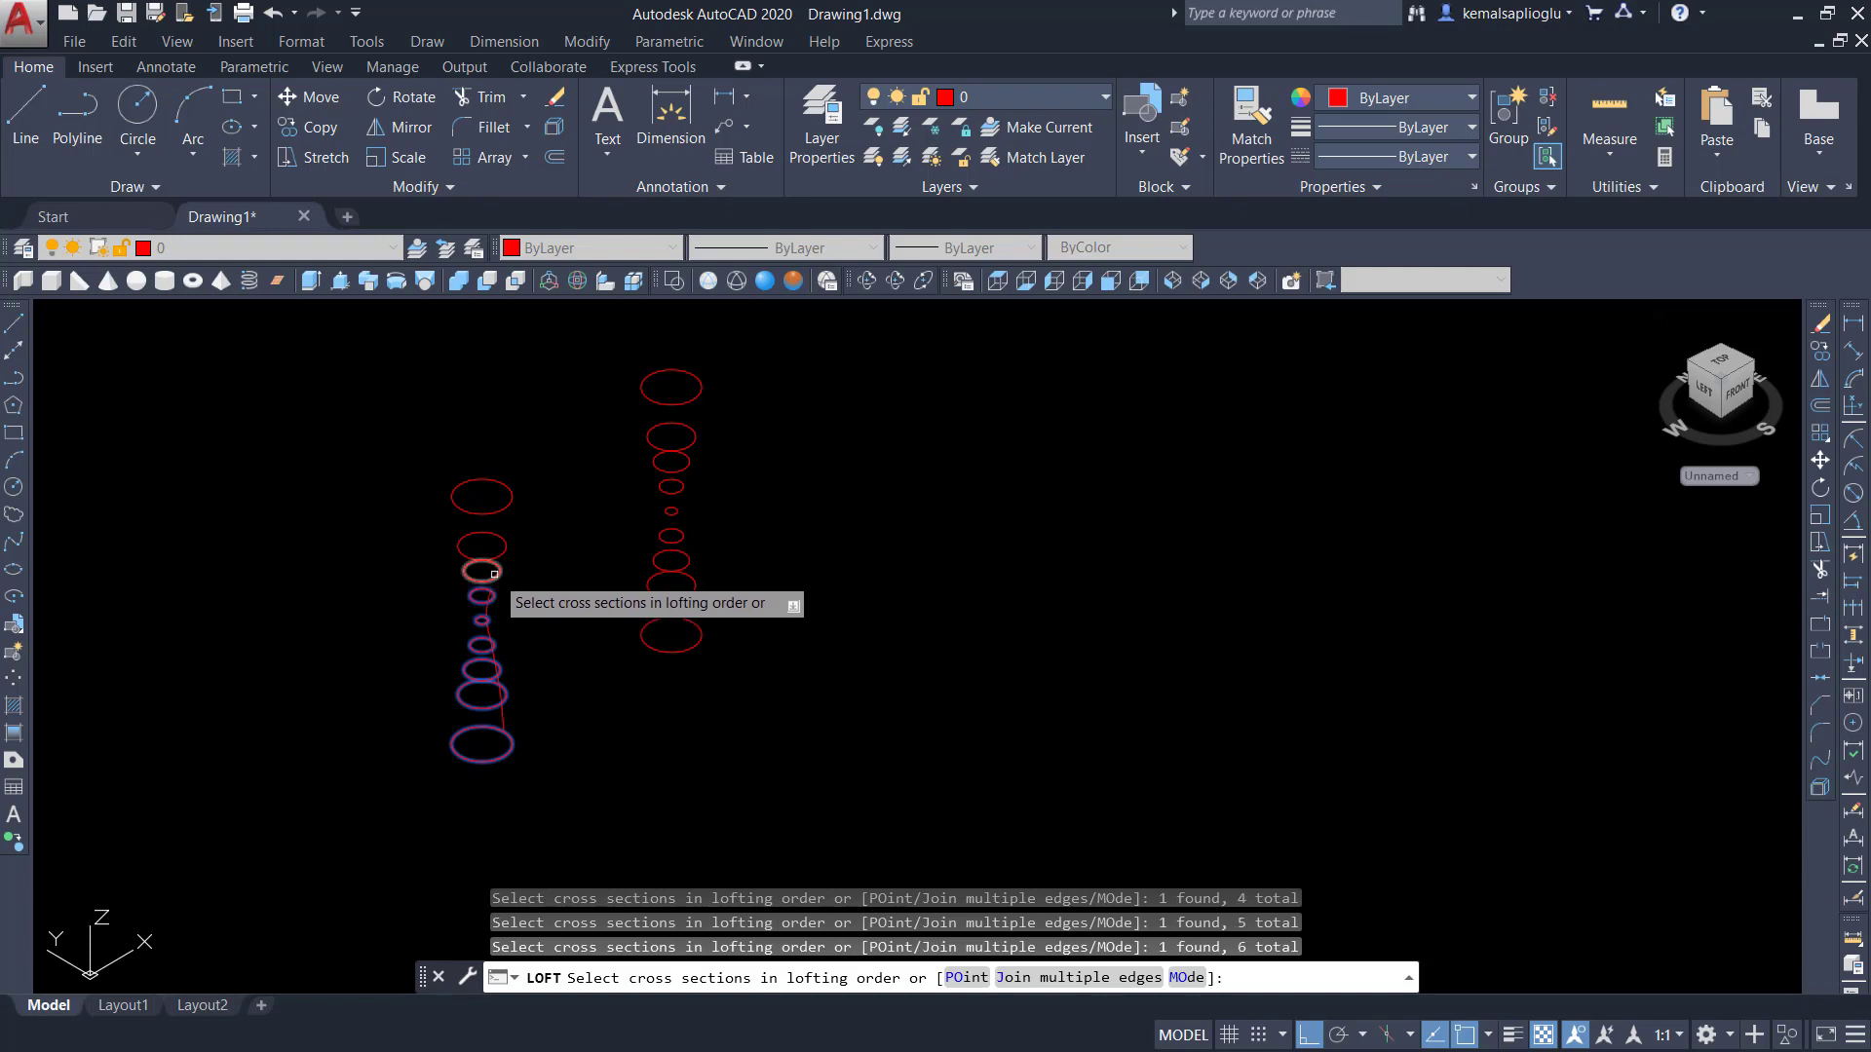
click(498, 568)
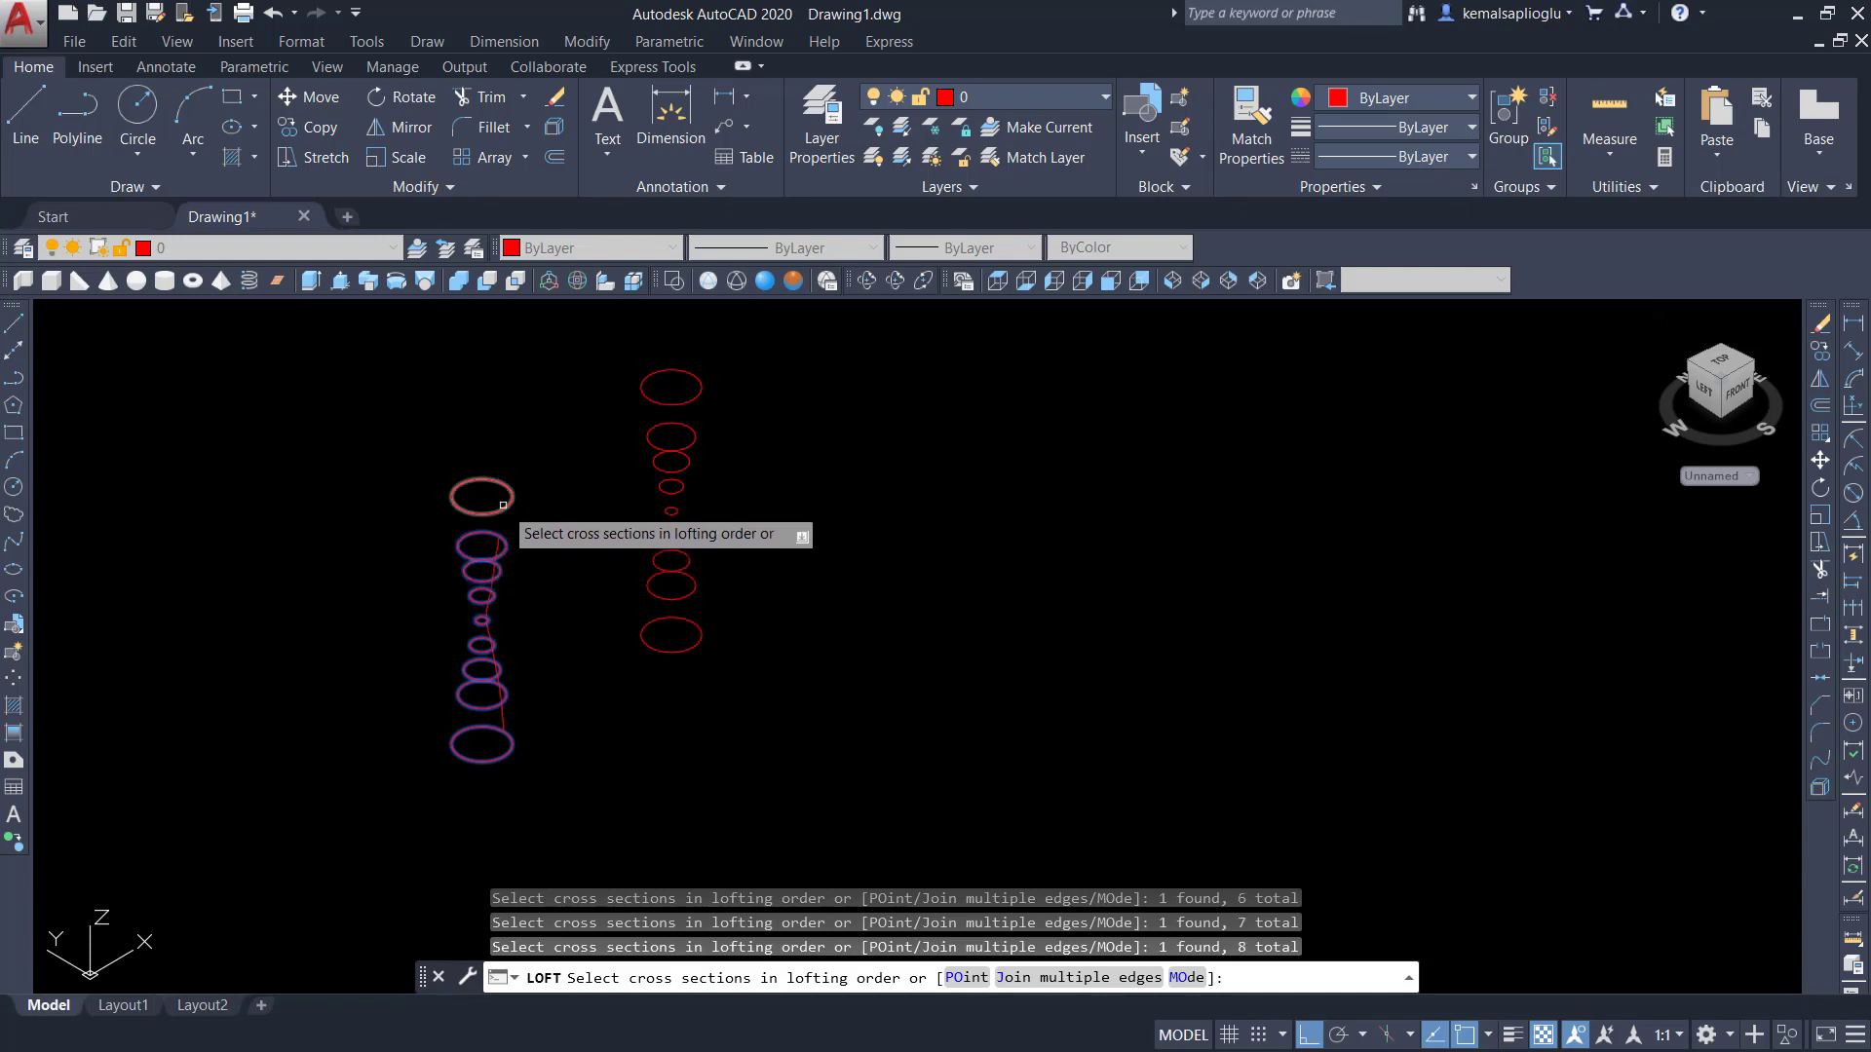
key(Return)
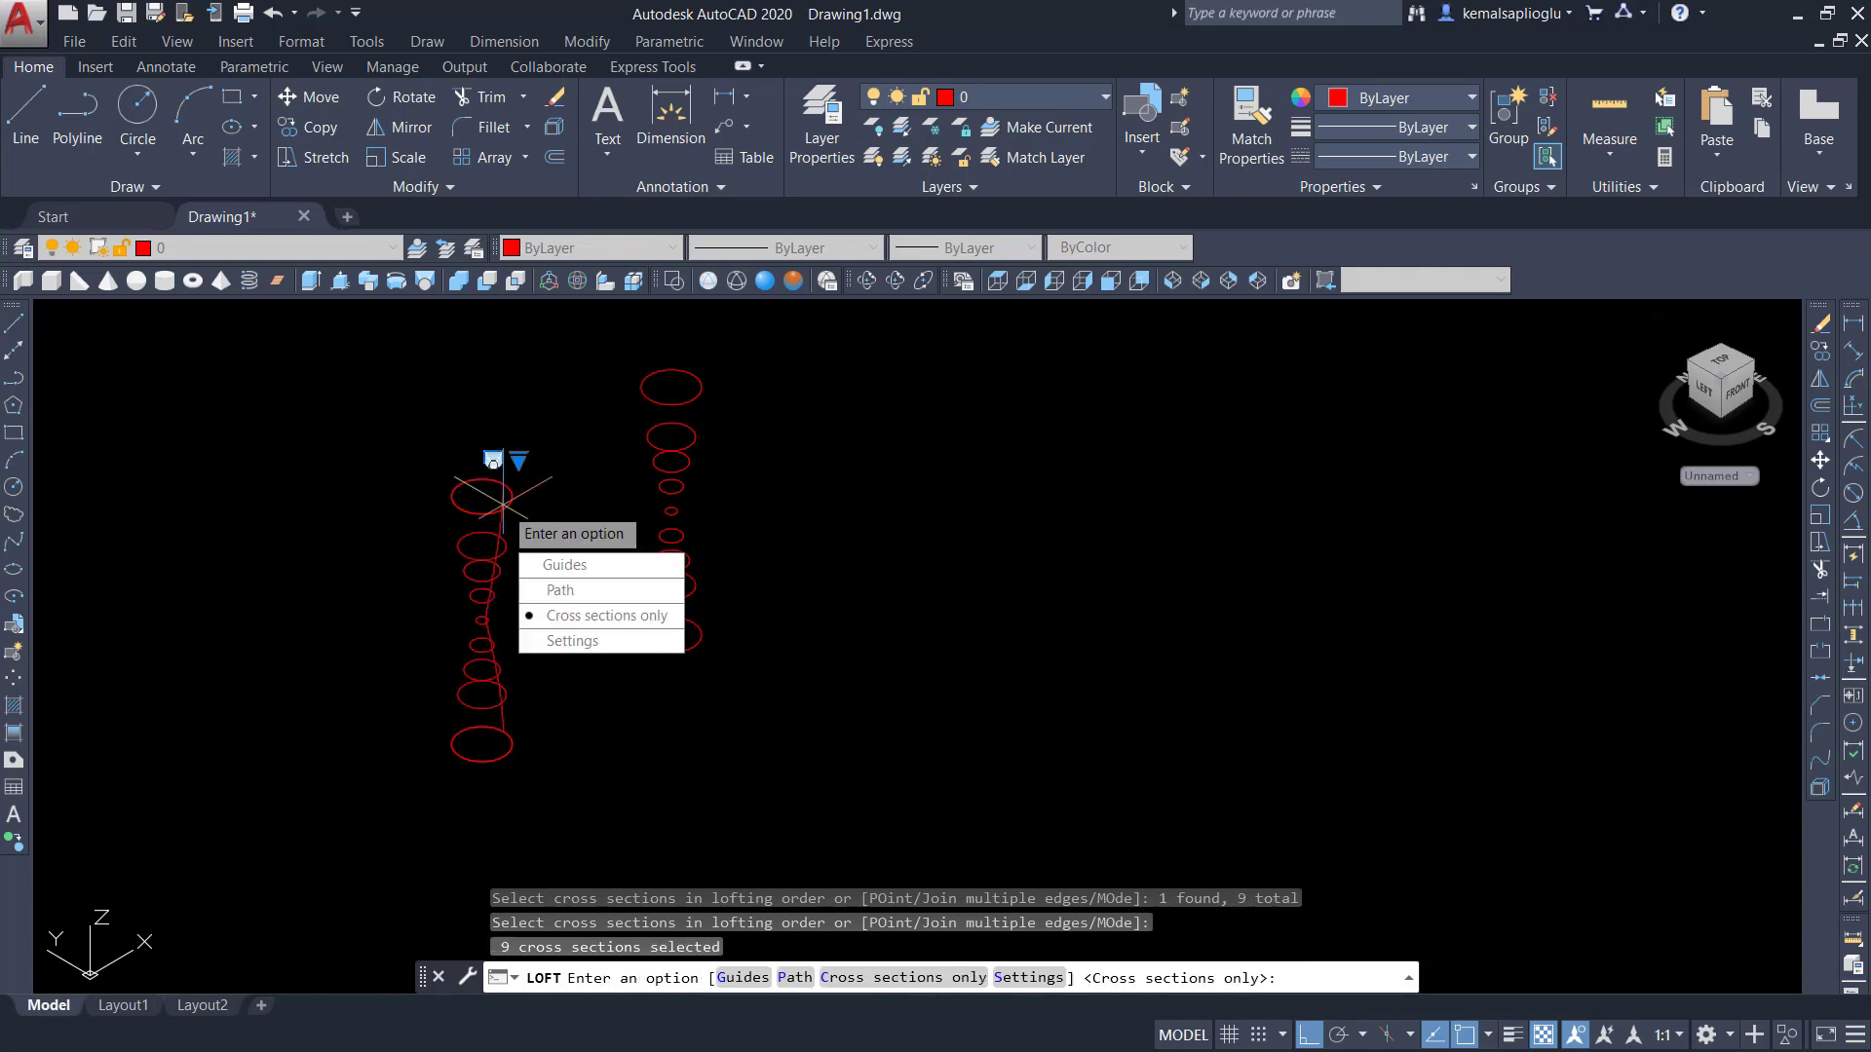
key(Return)
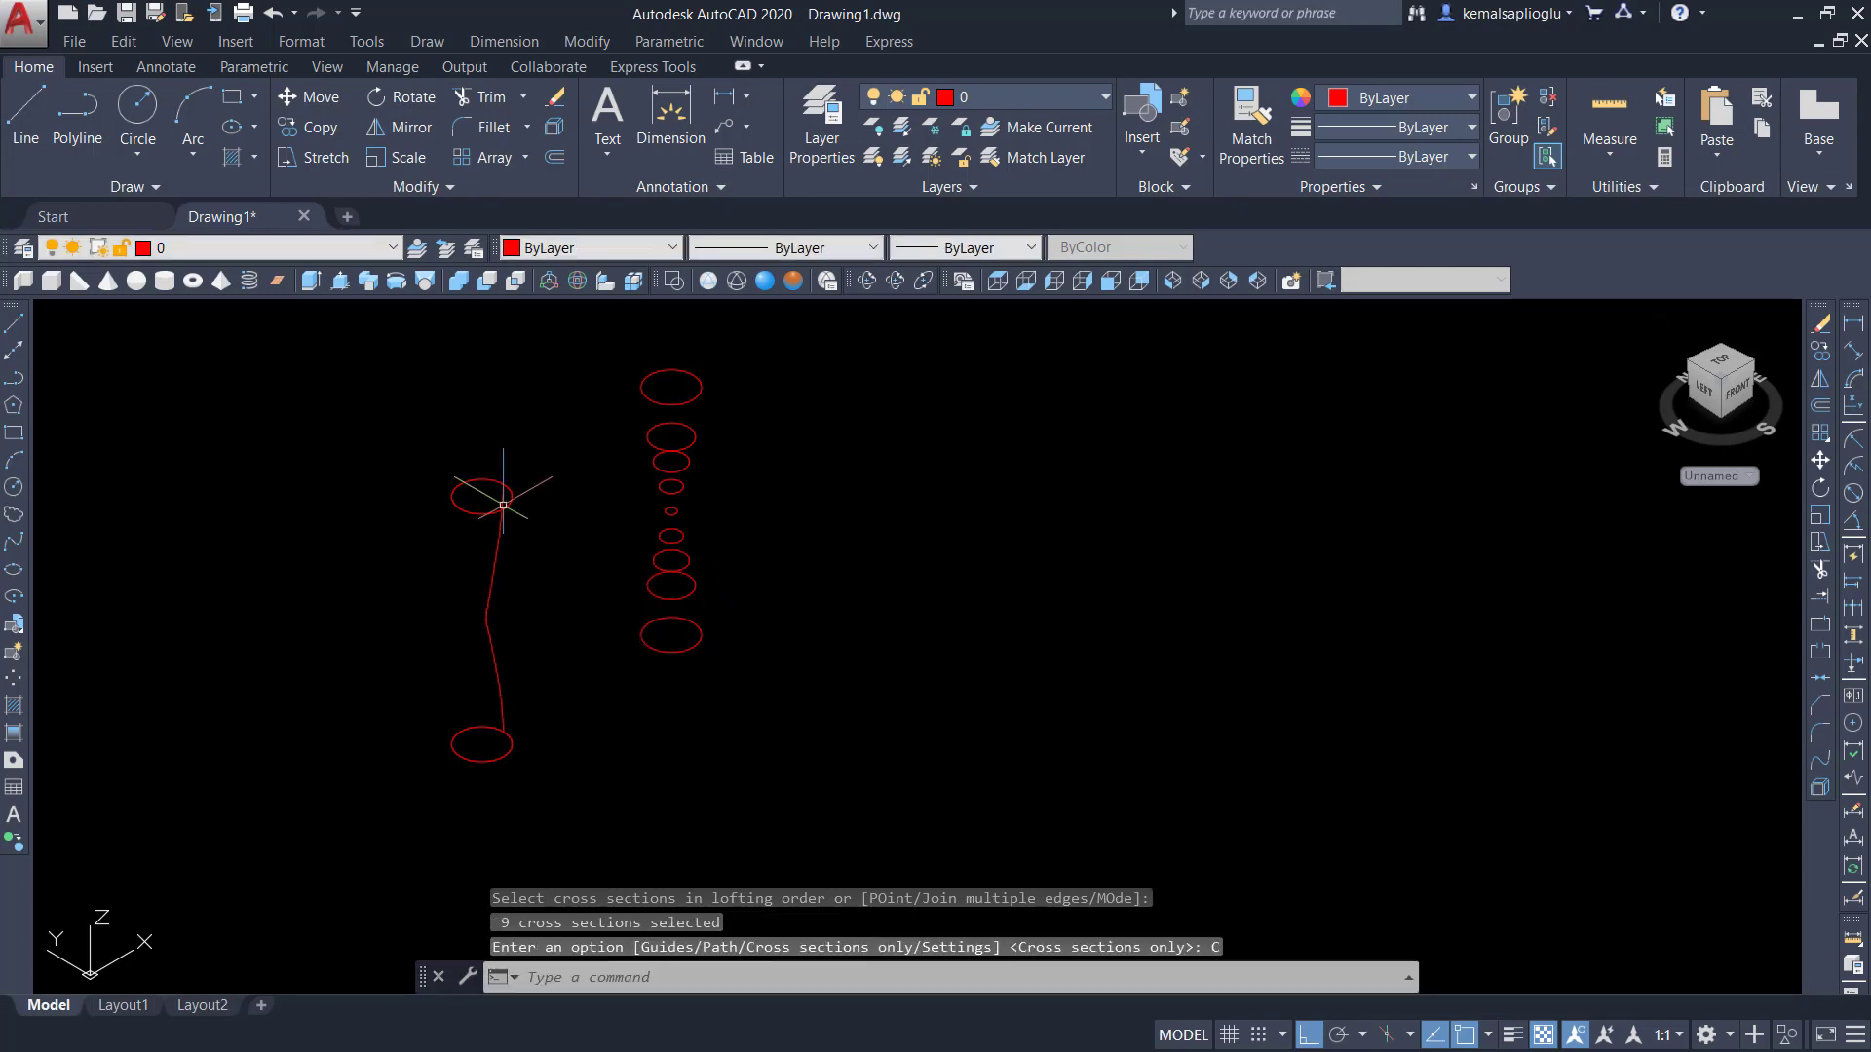
click(792, 283)
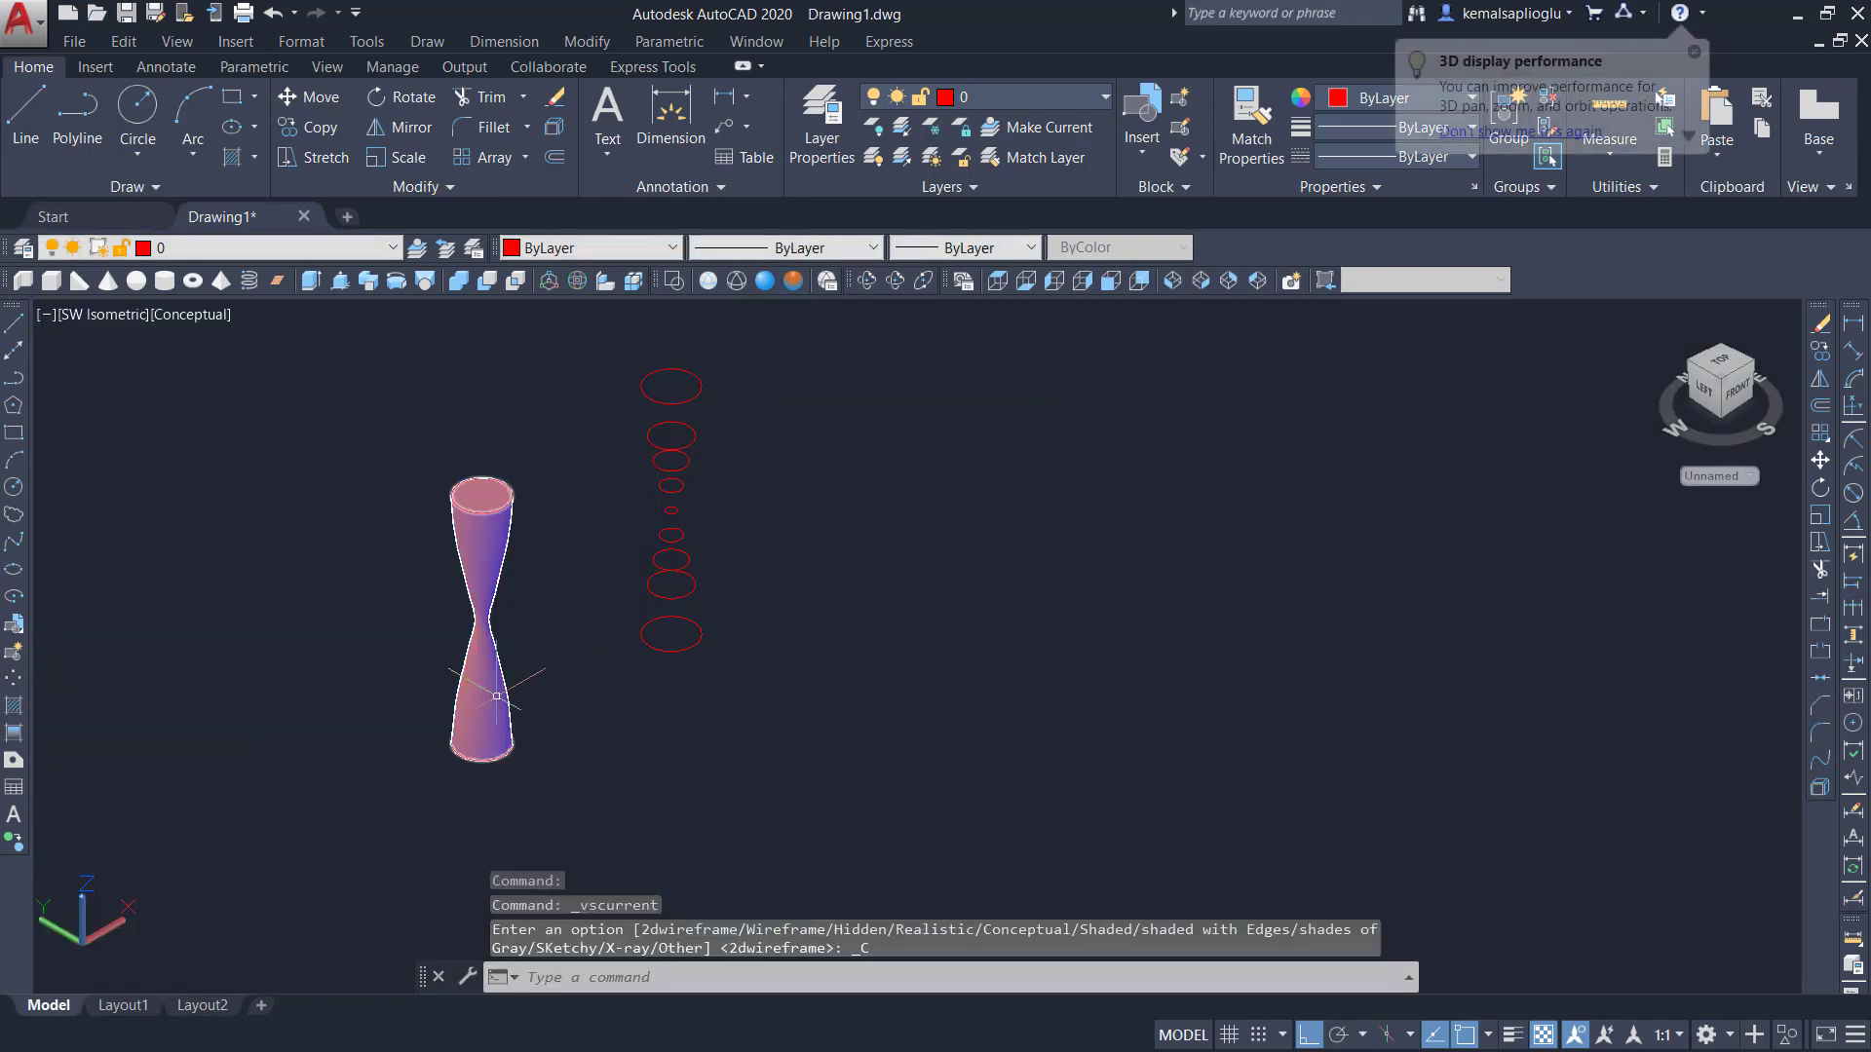
click(1694, 53)
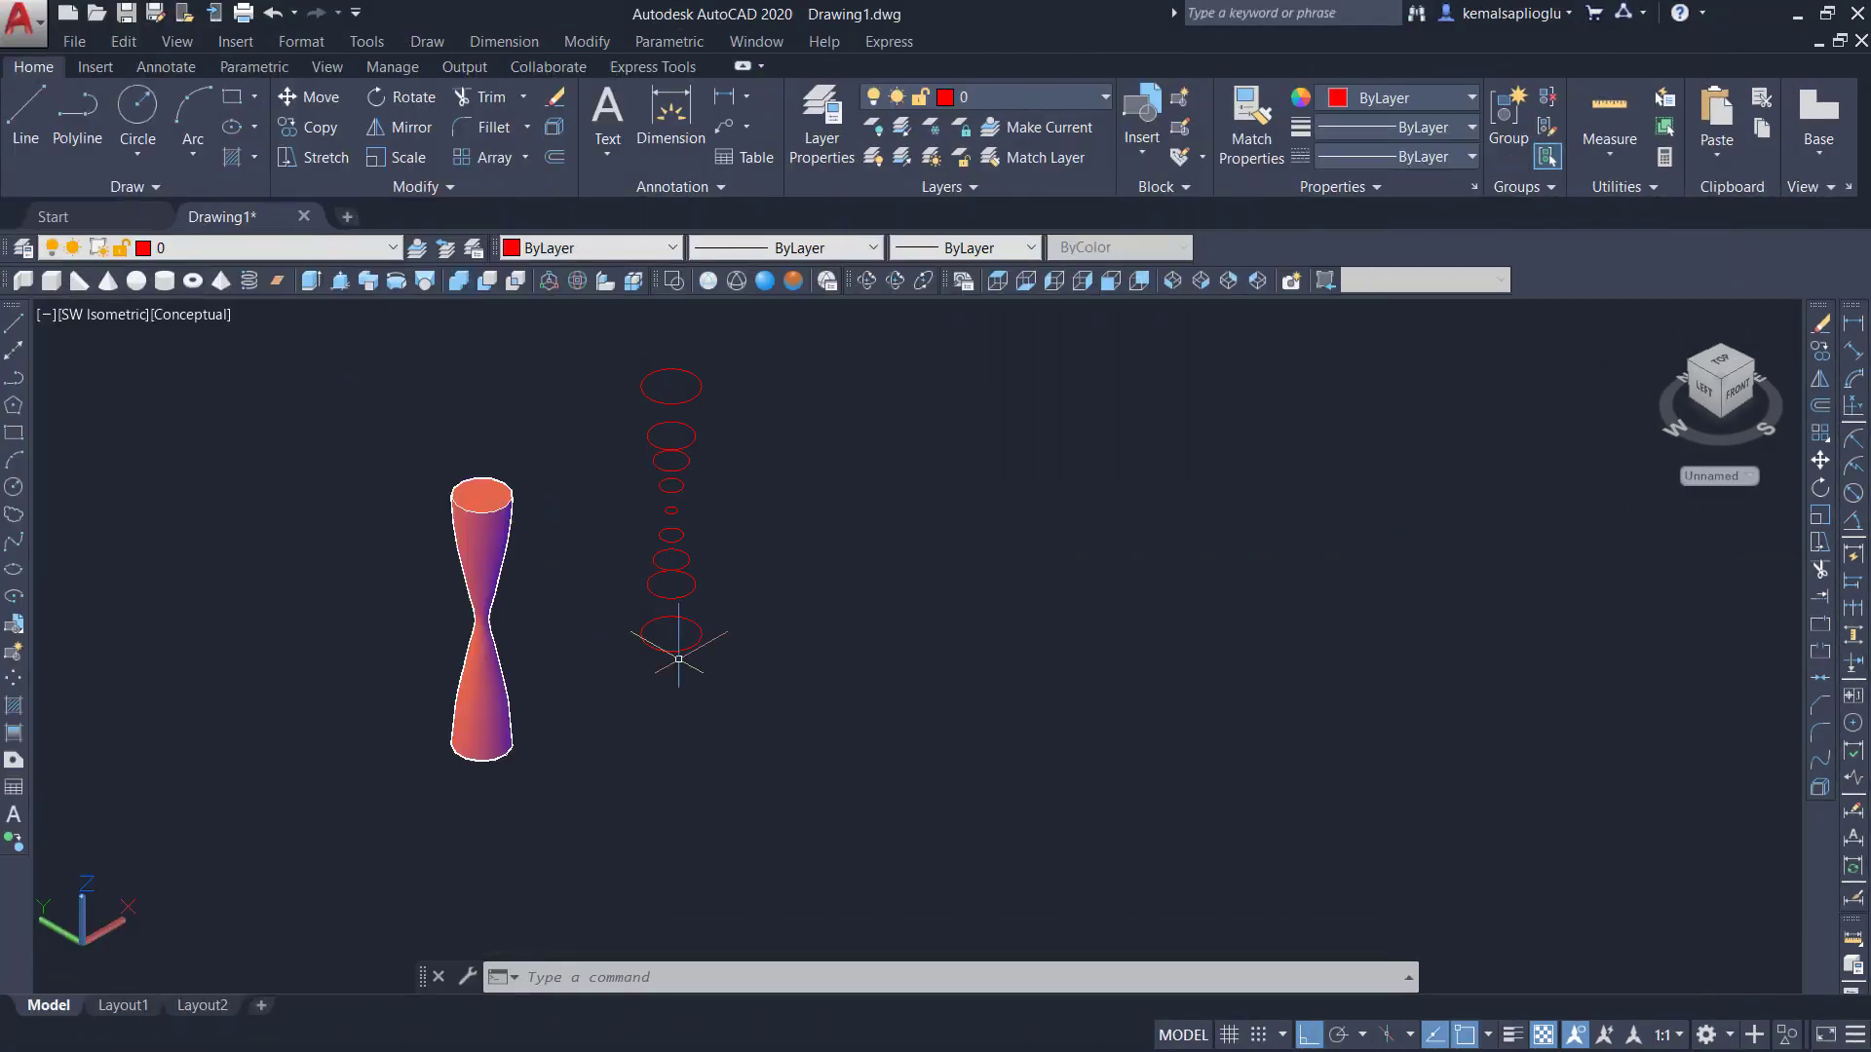
Step: Window-select the circle stack and copy it beside the original
click(597, 336)
click(776, 702)
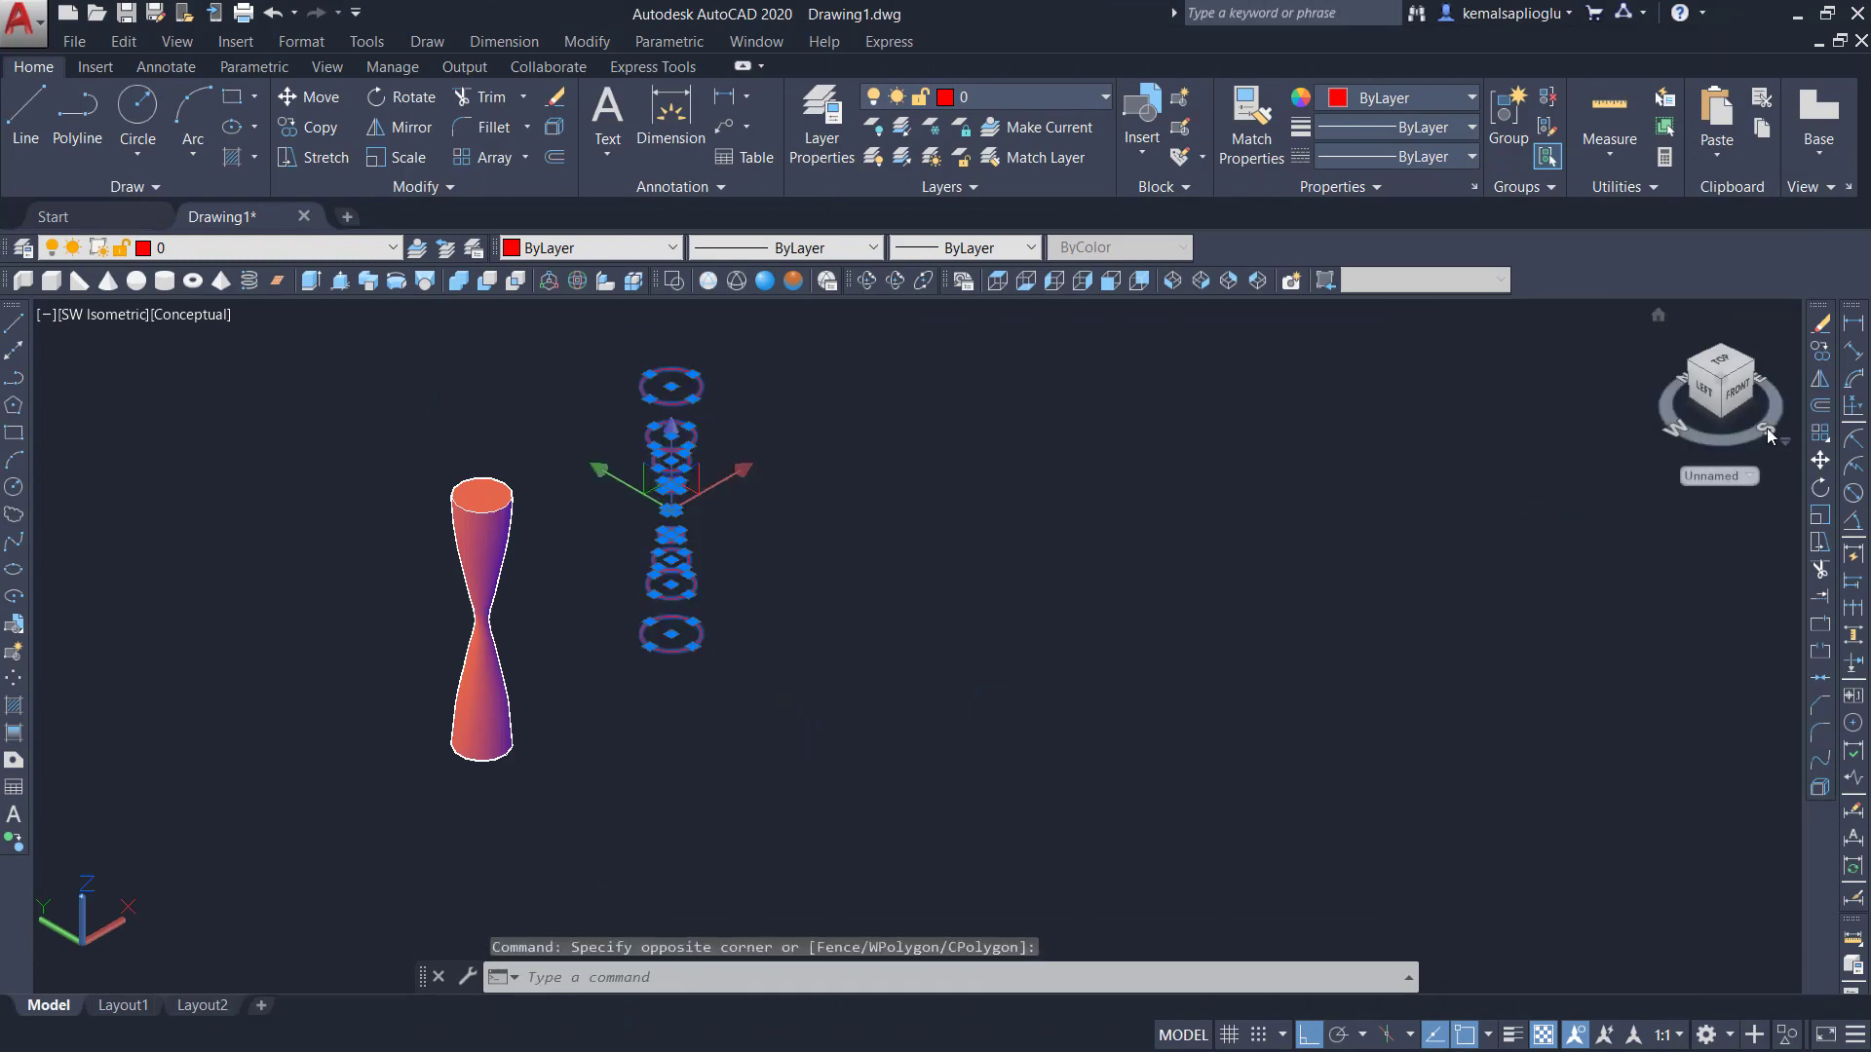
click(1819, 349)
click(828, 774)
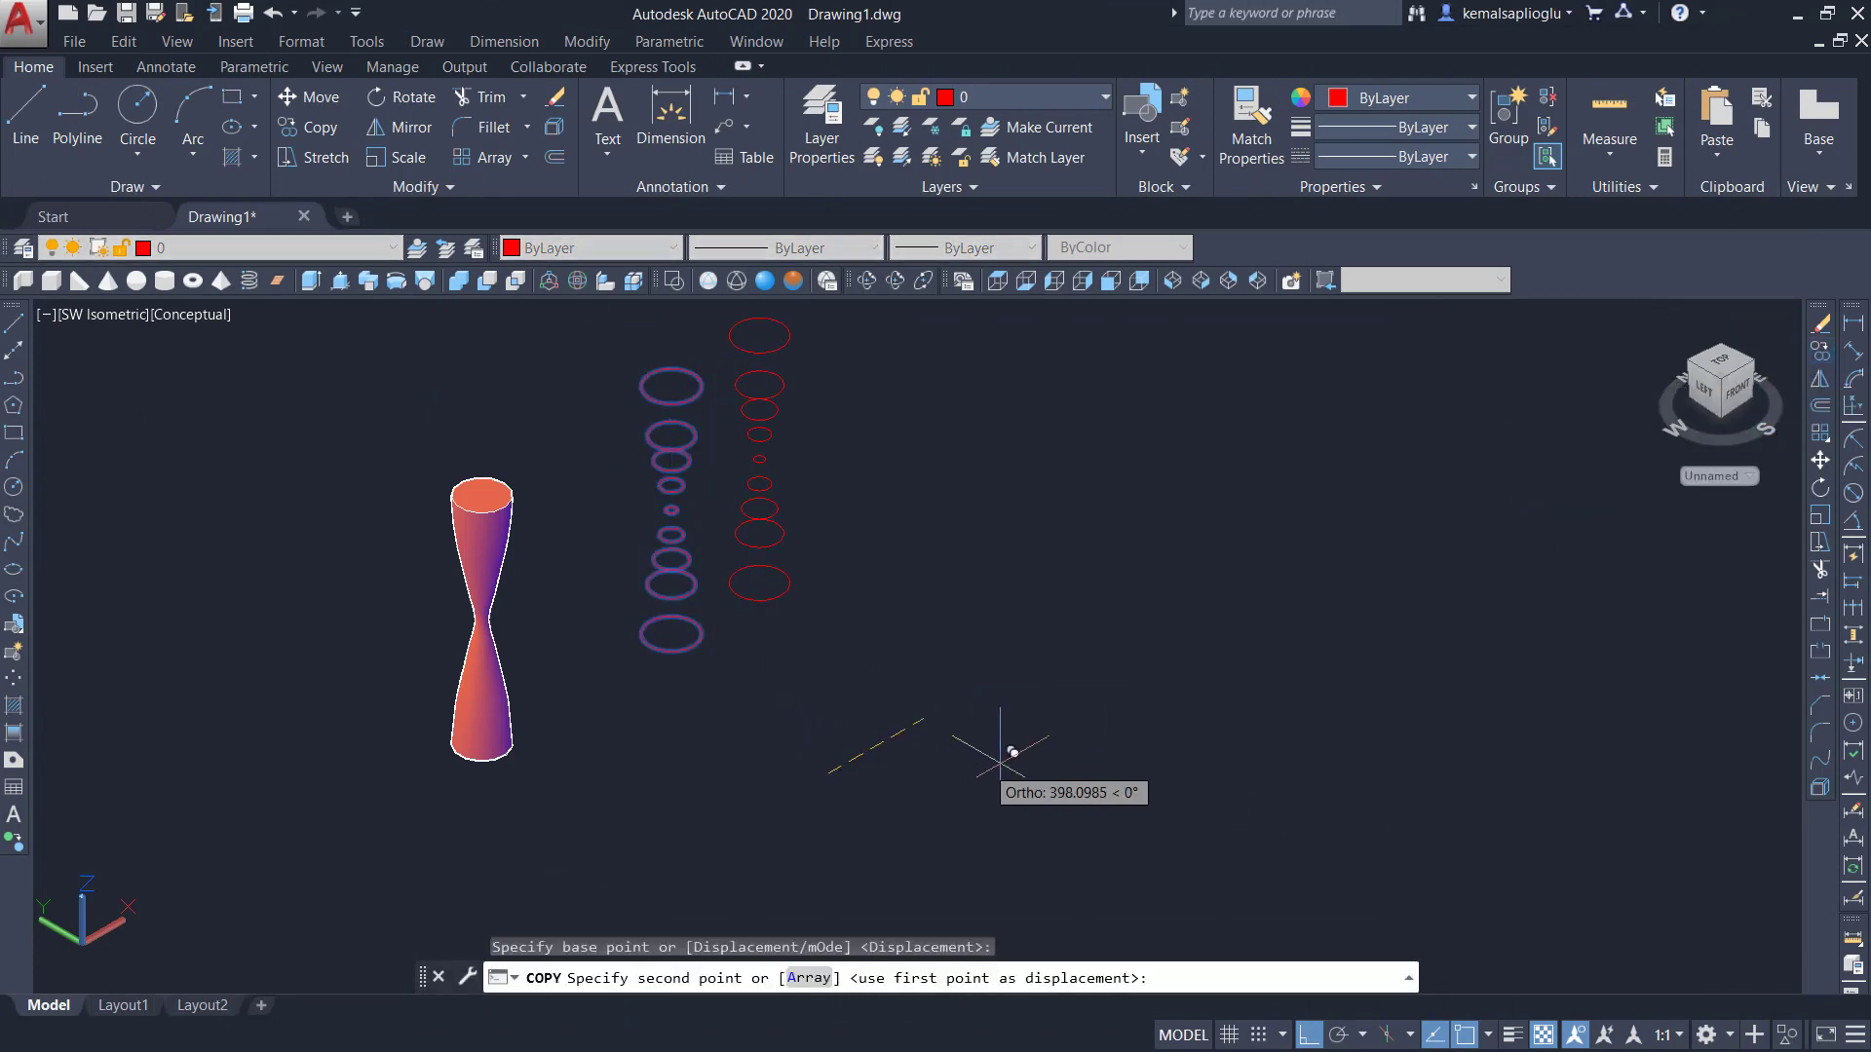
click(1064, 745)
key(Escape)
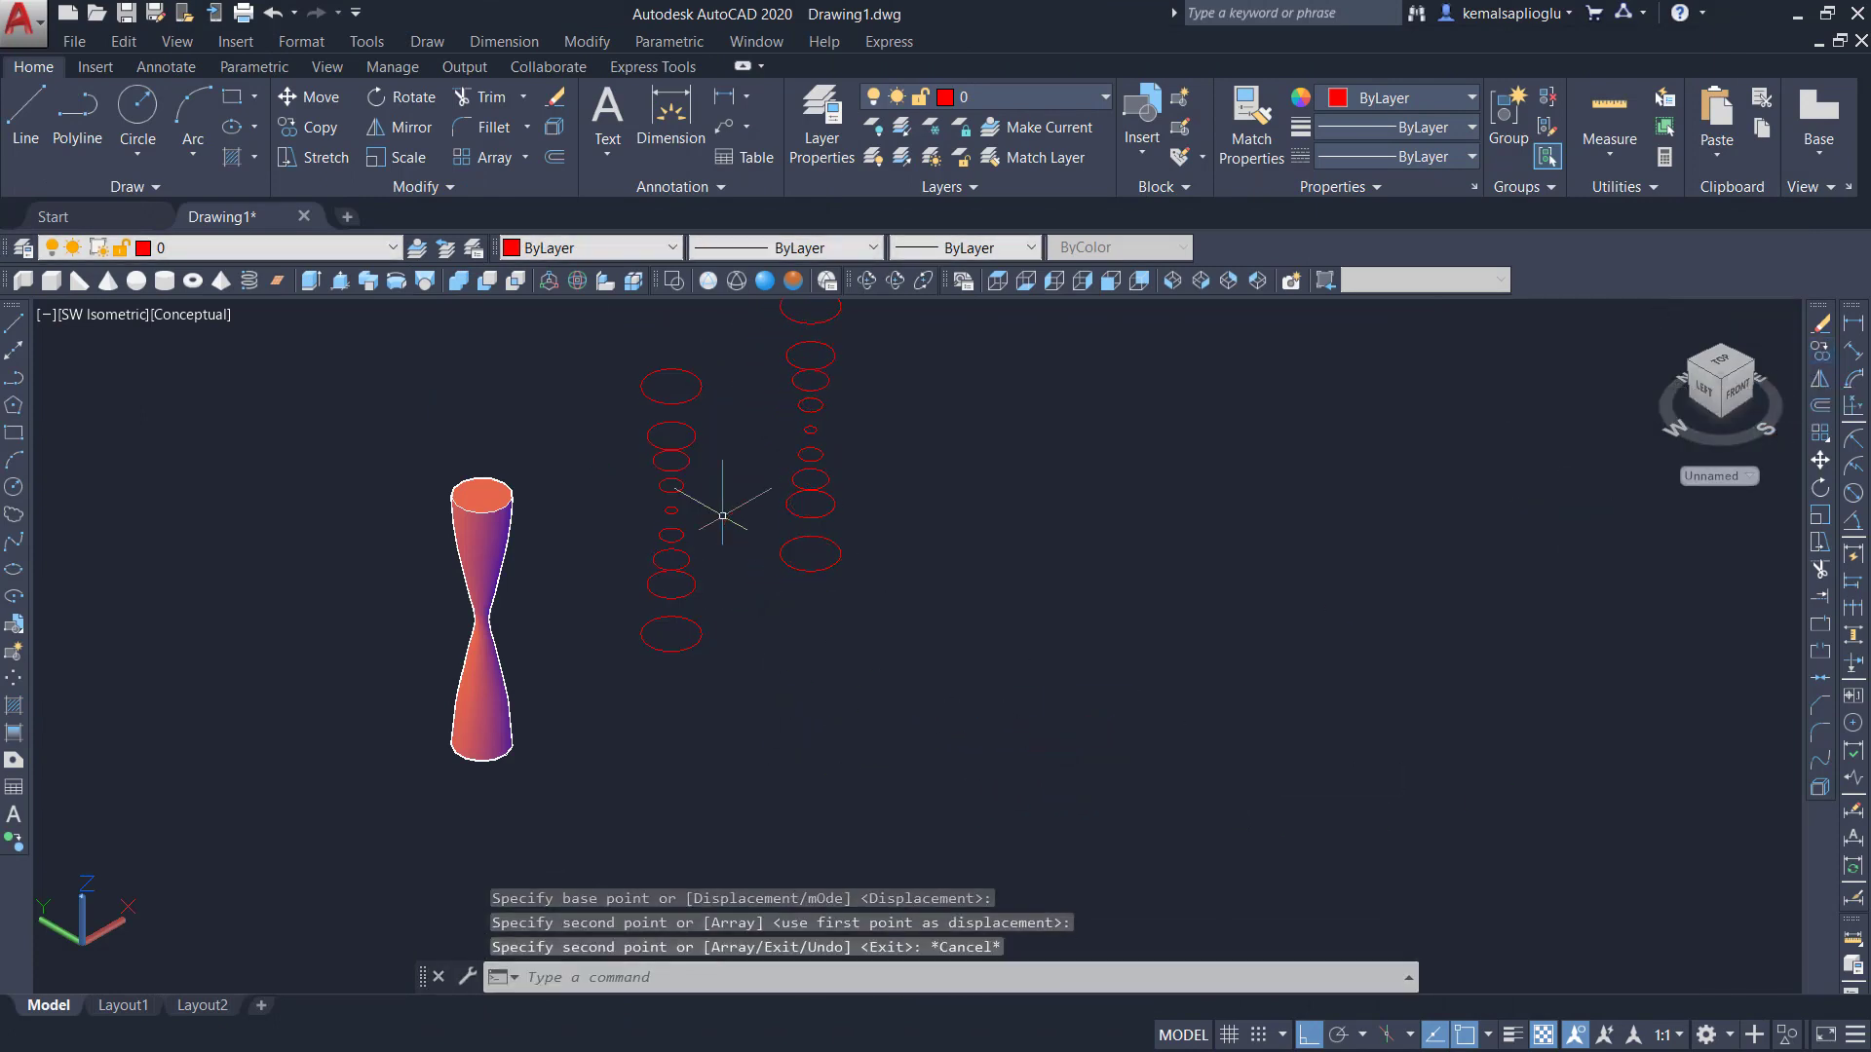
Step: Loft the nine circles of the stack into a straight tube with Cross sections only
click(427, 281)
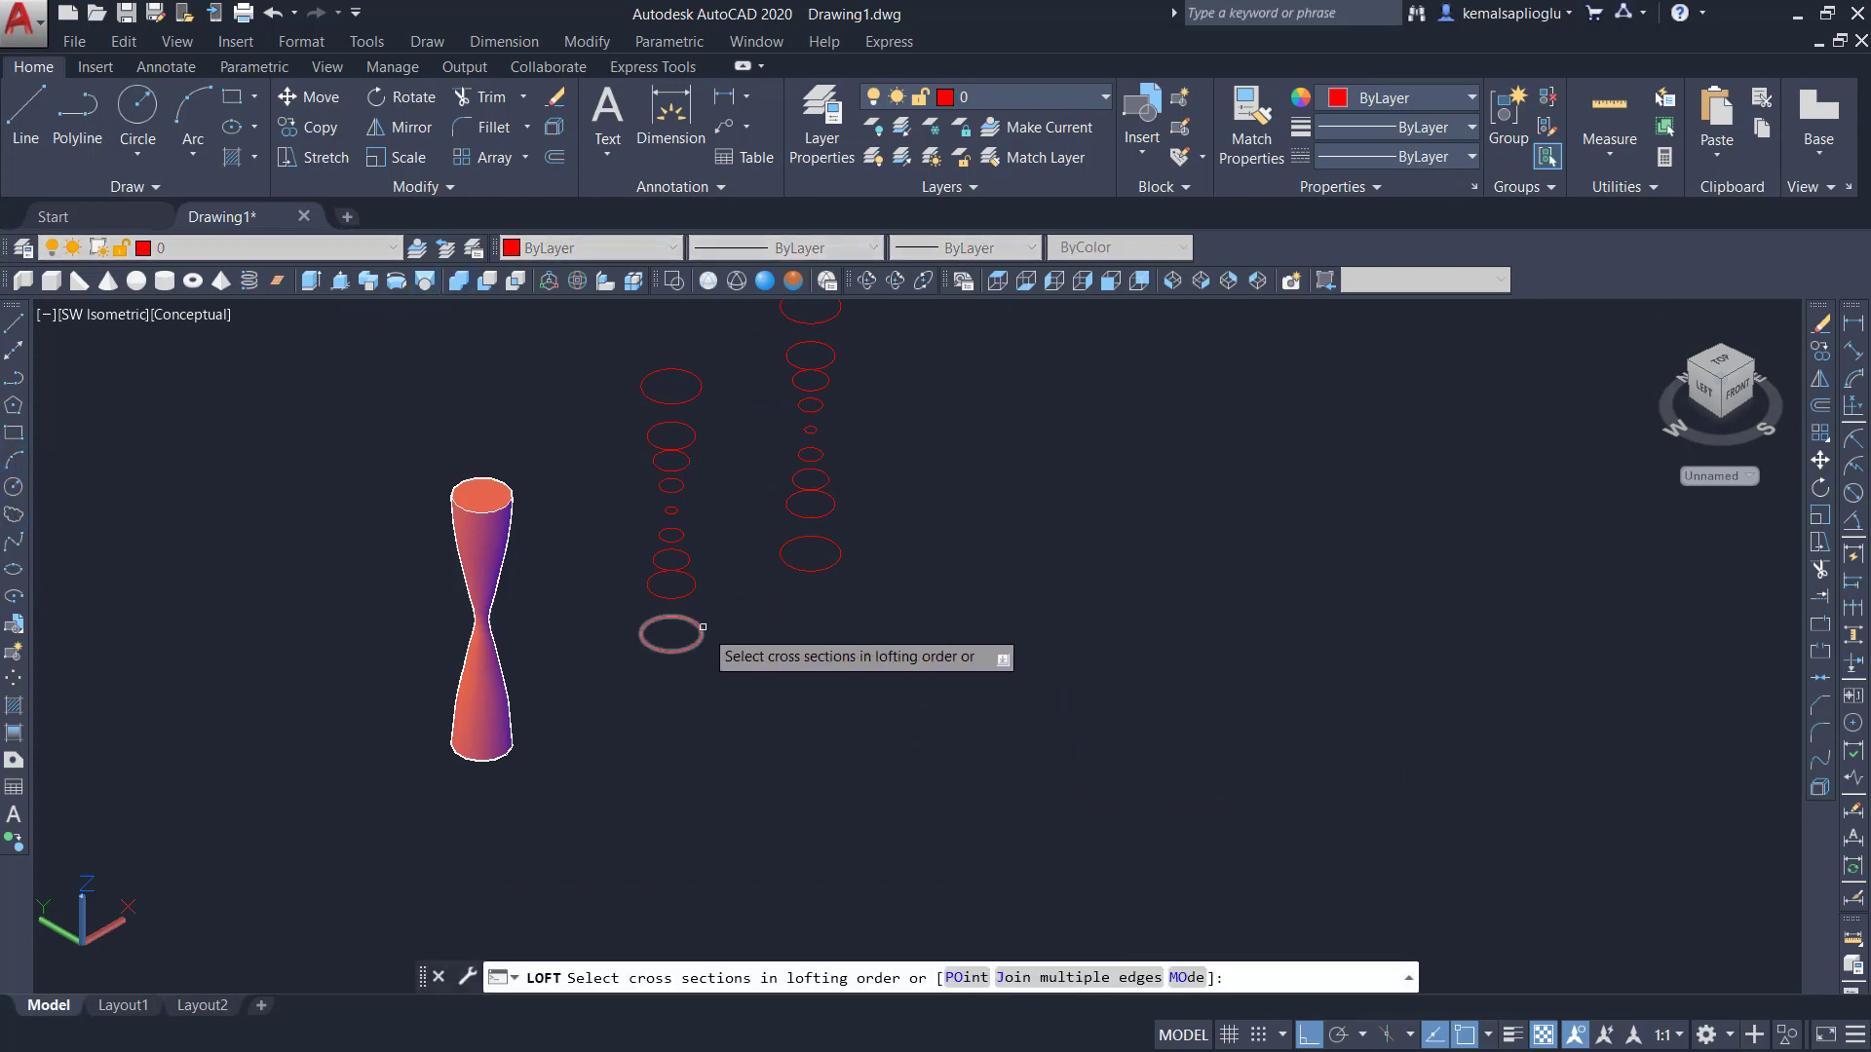
click(701, 625)
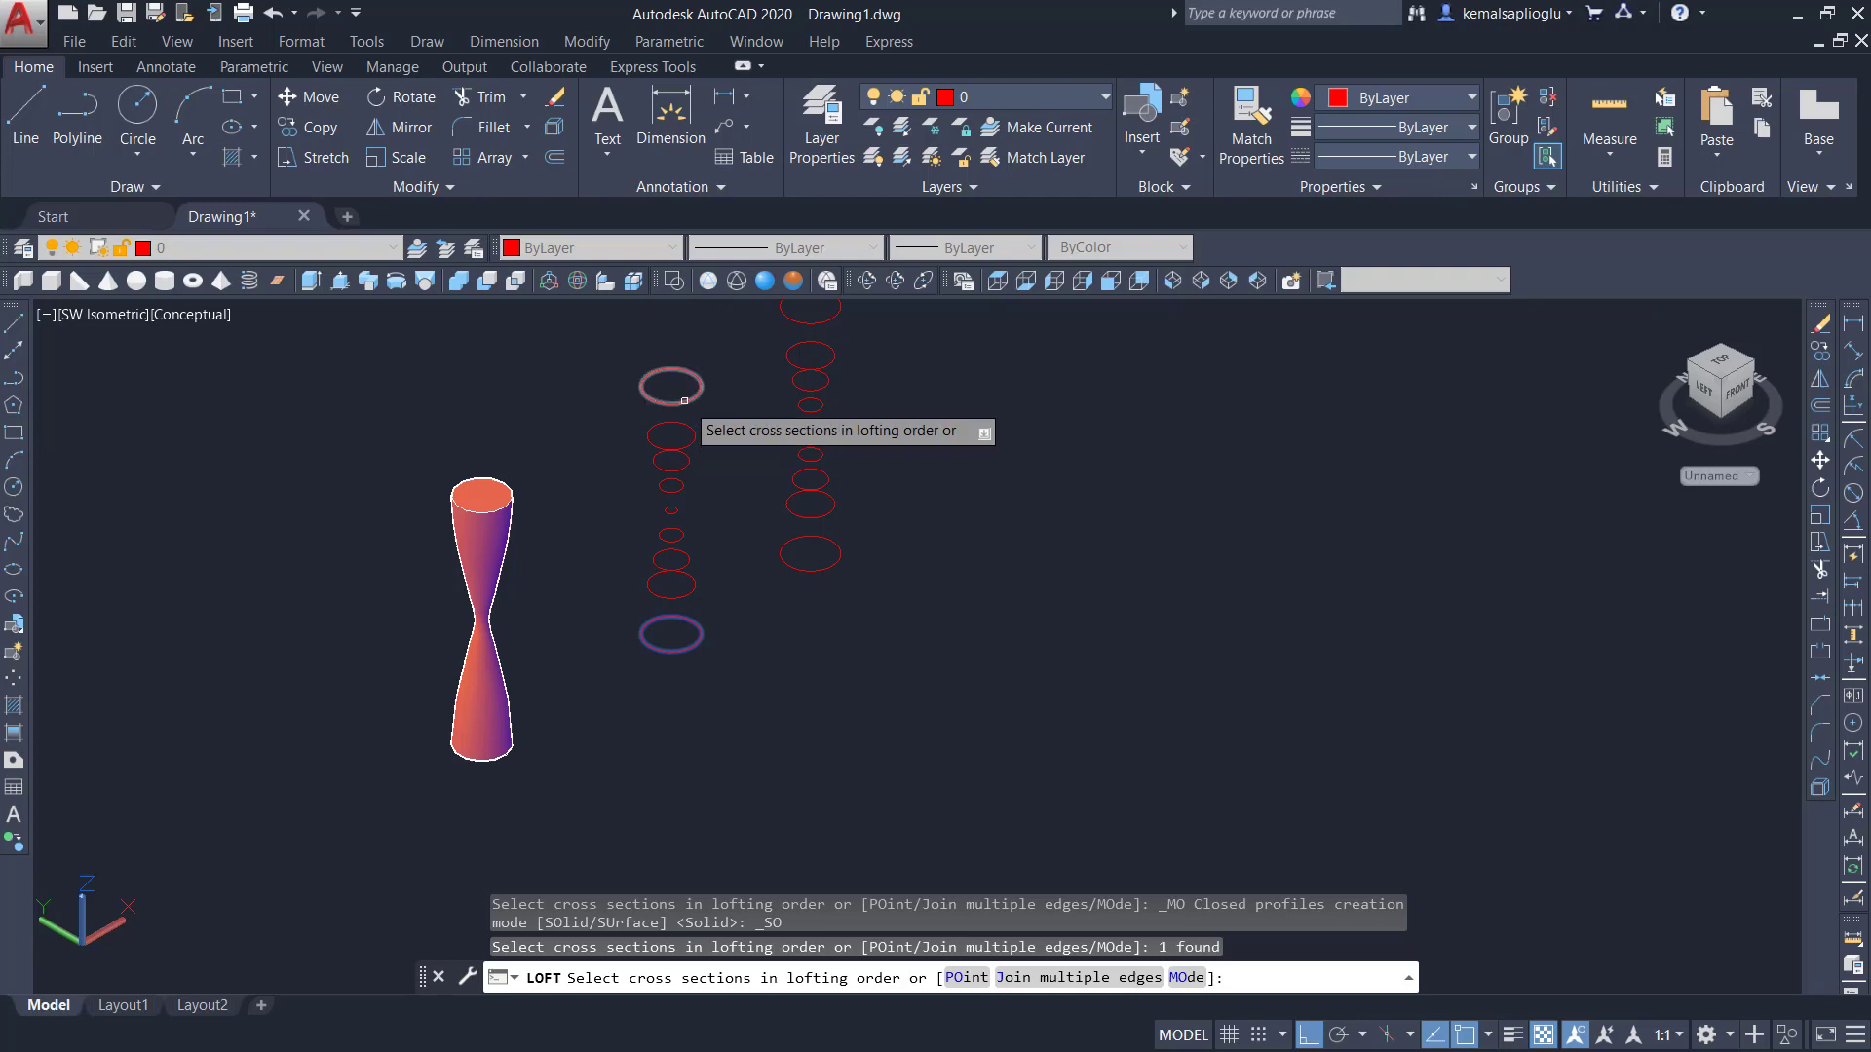
click(685, 399)
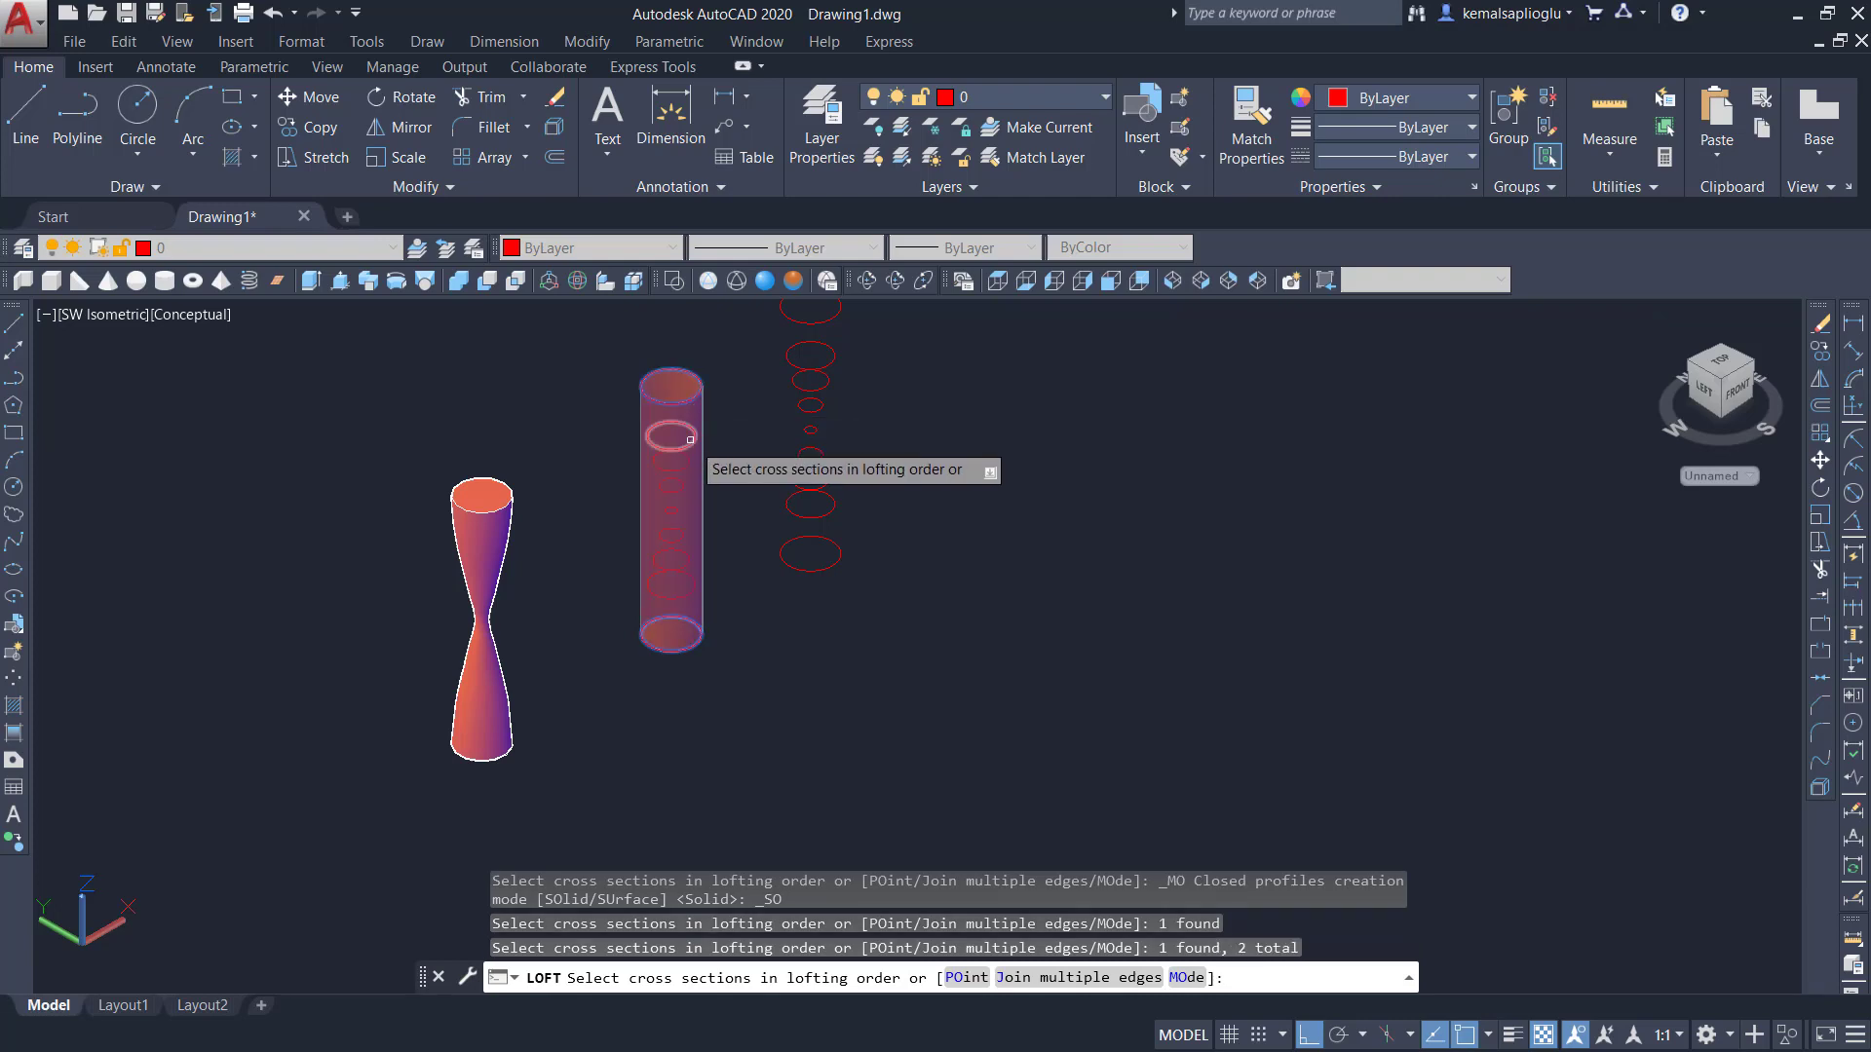
click(690, 440)
click(682, 463)
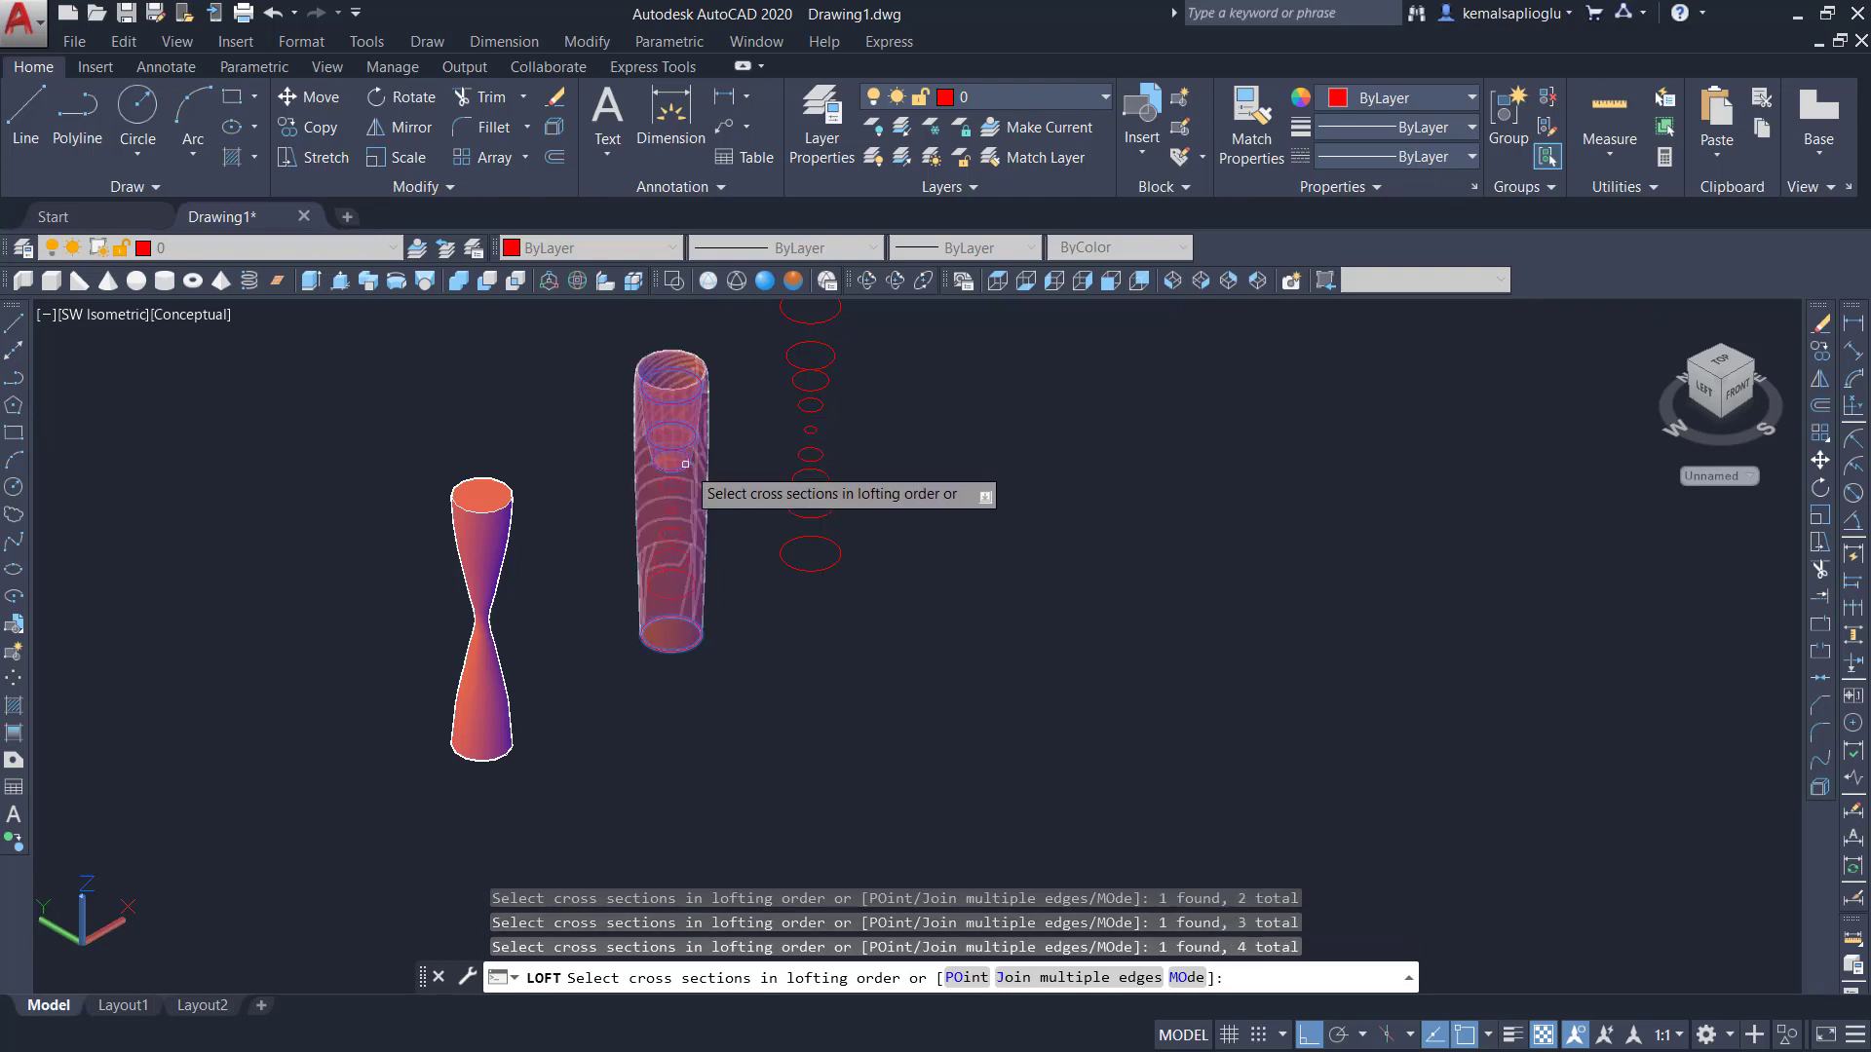
click(679, 485)
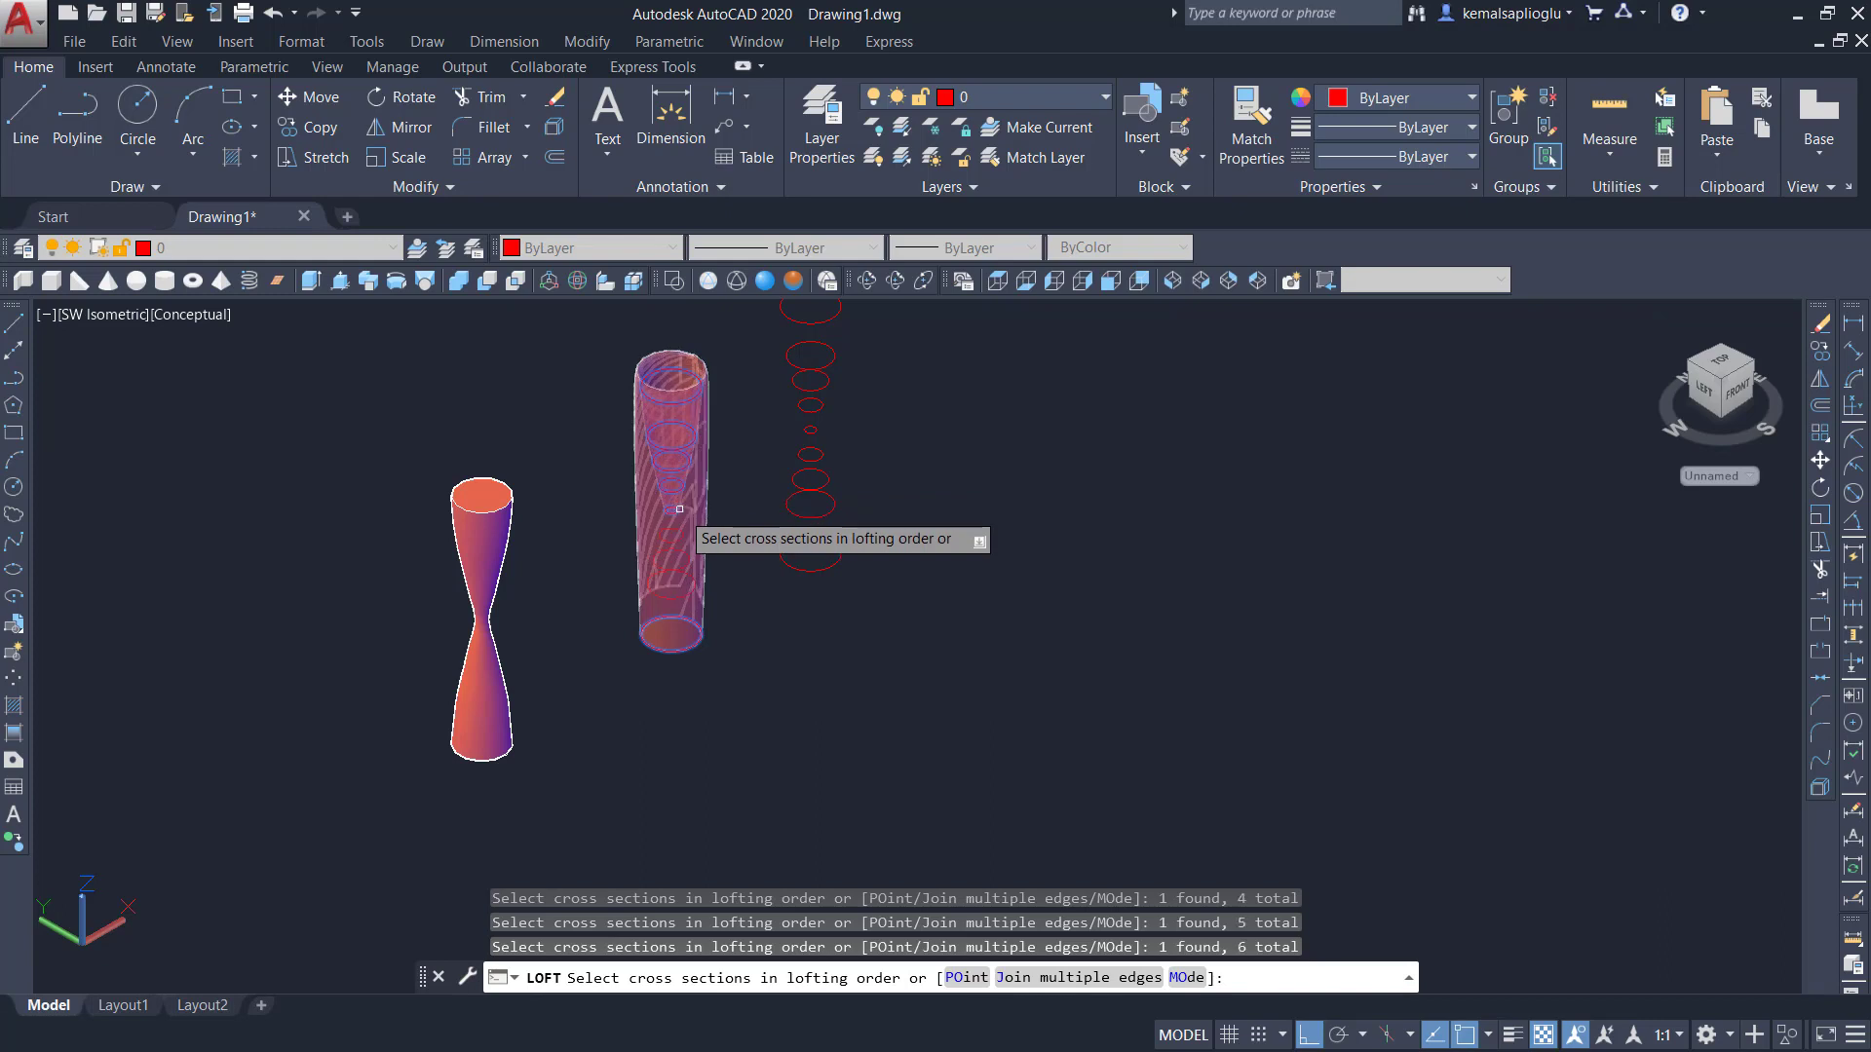
click(681, 532)
click(685, 558)
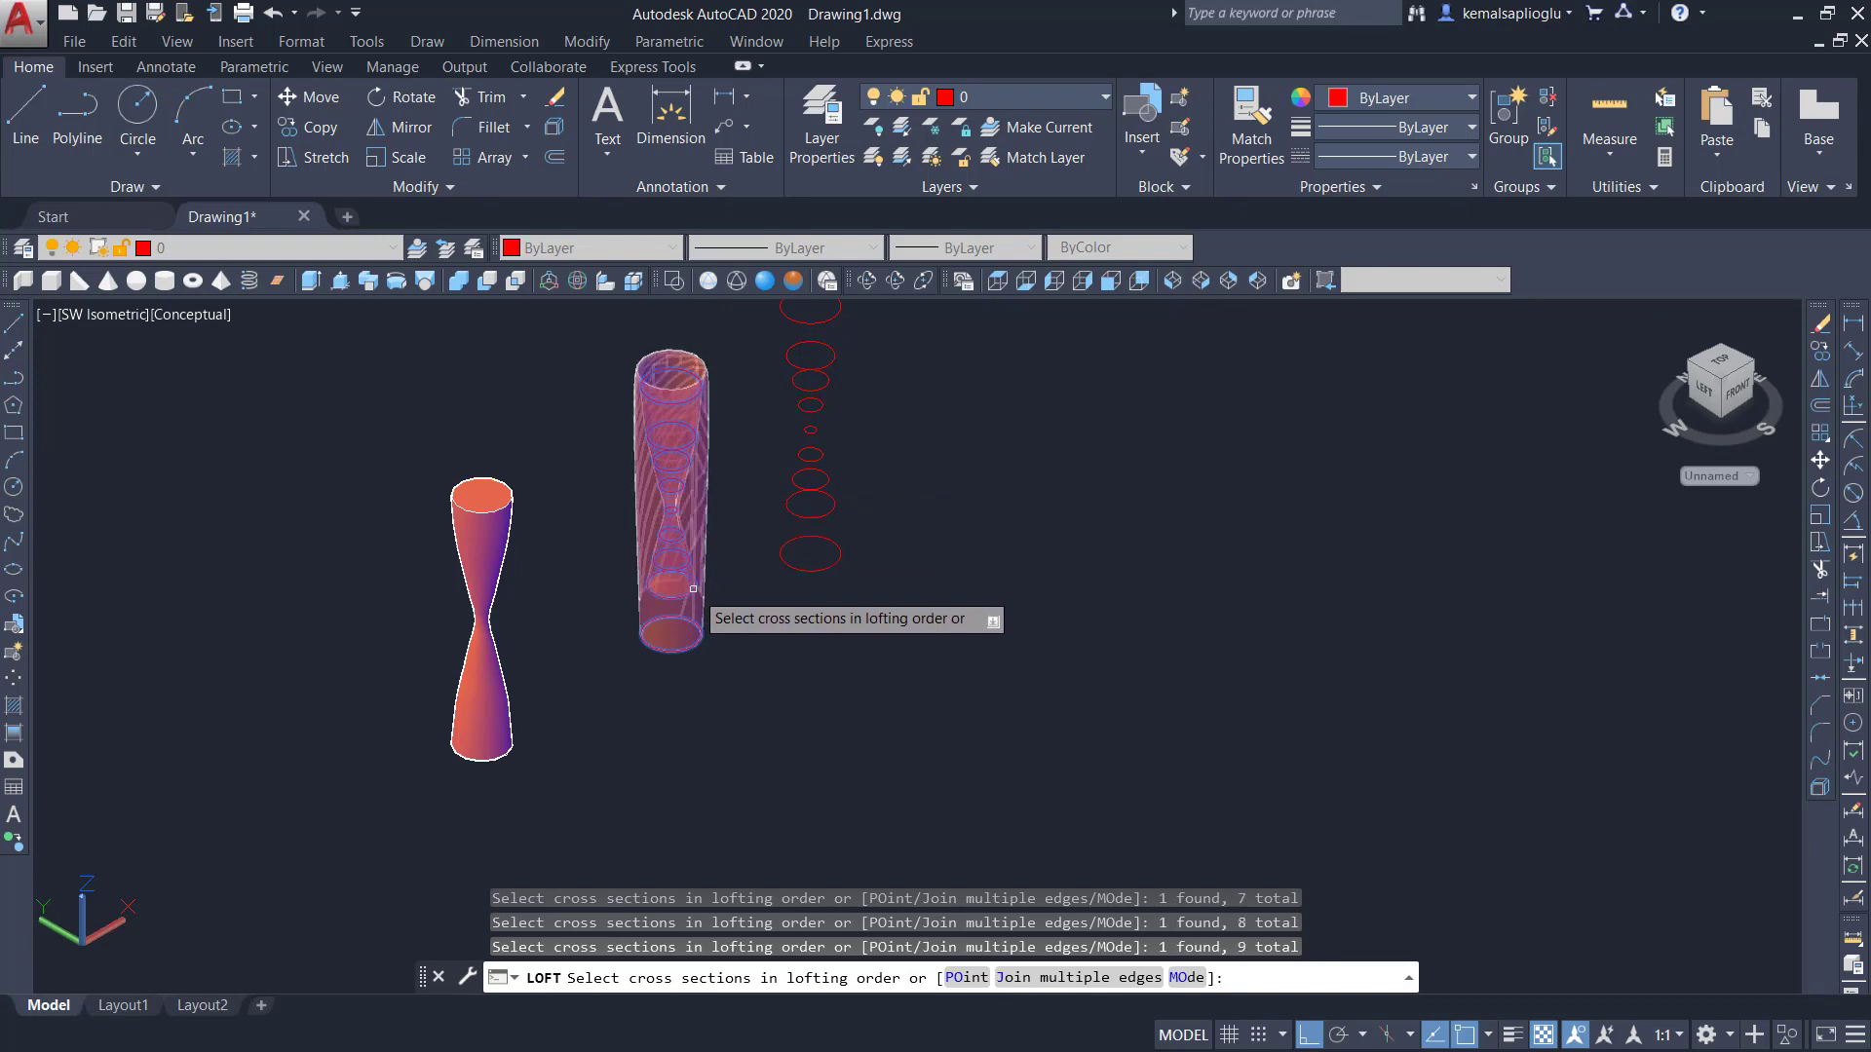
click(696, 587)
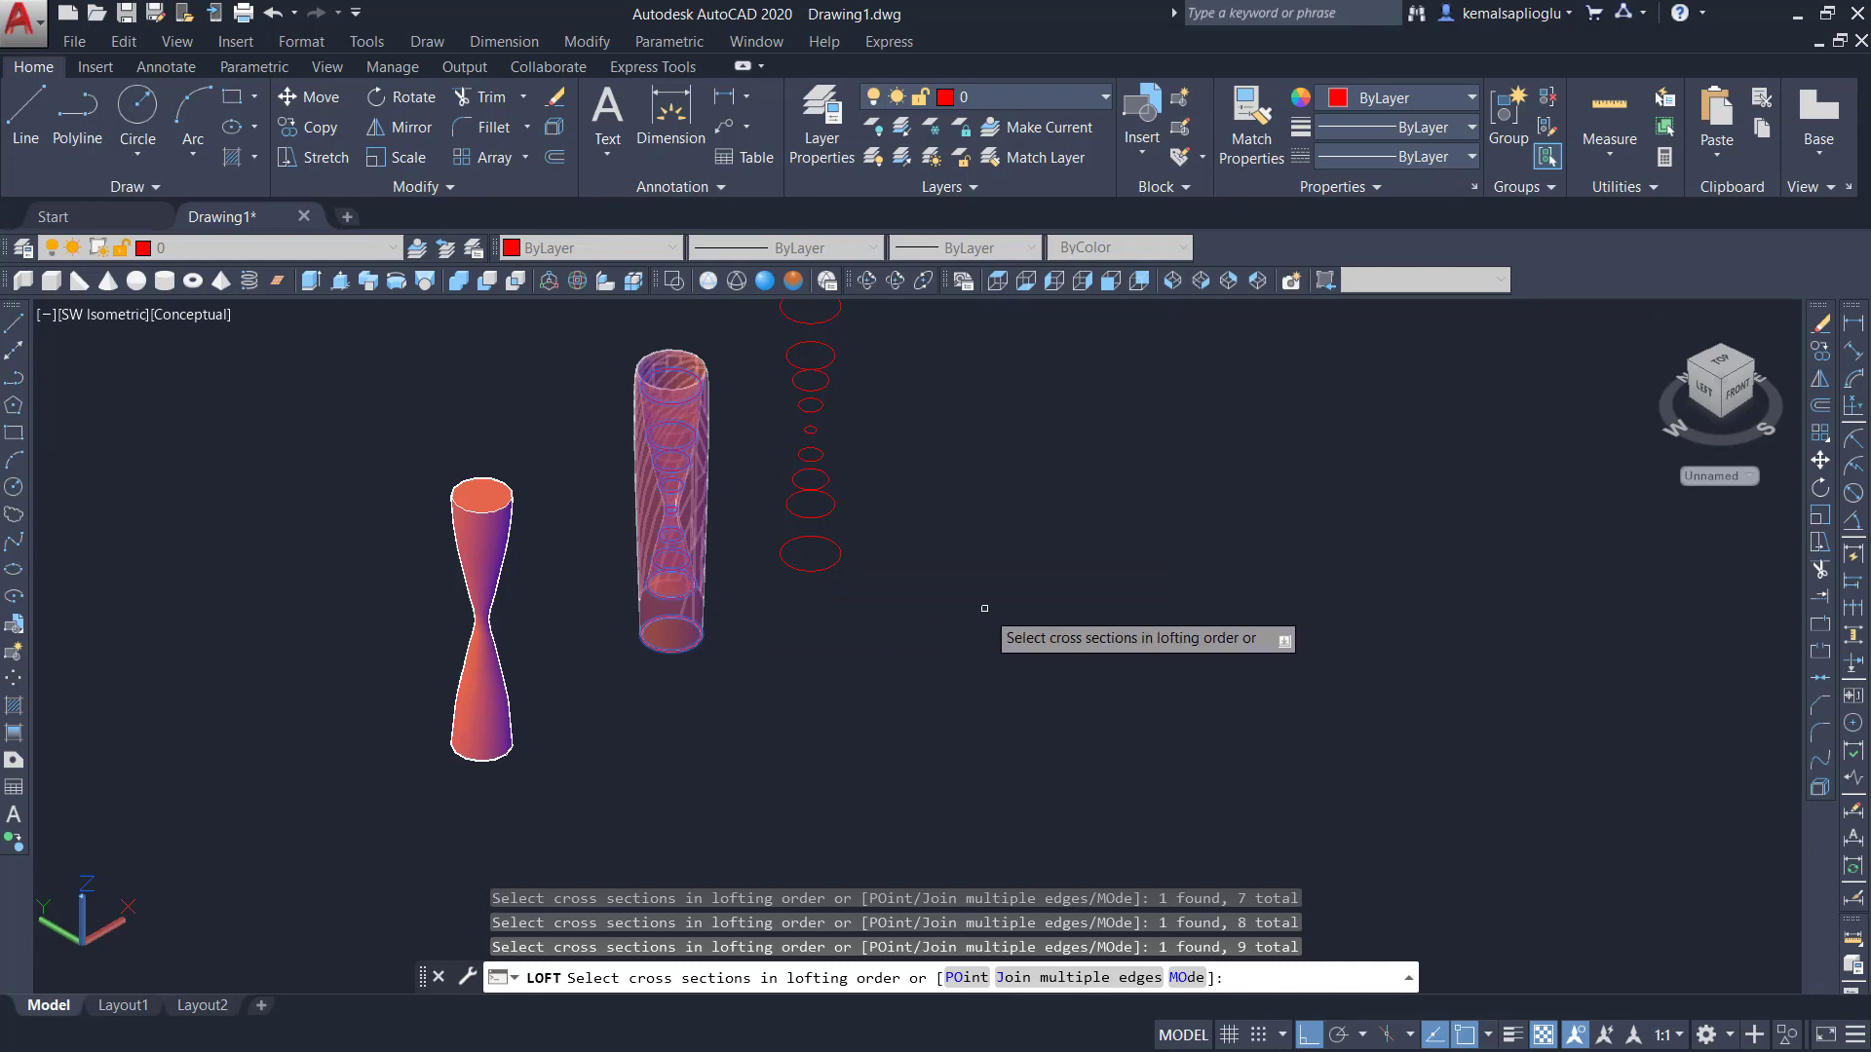
key(Return)
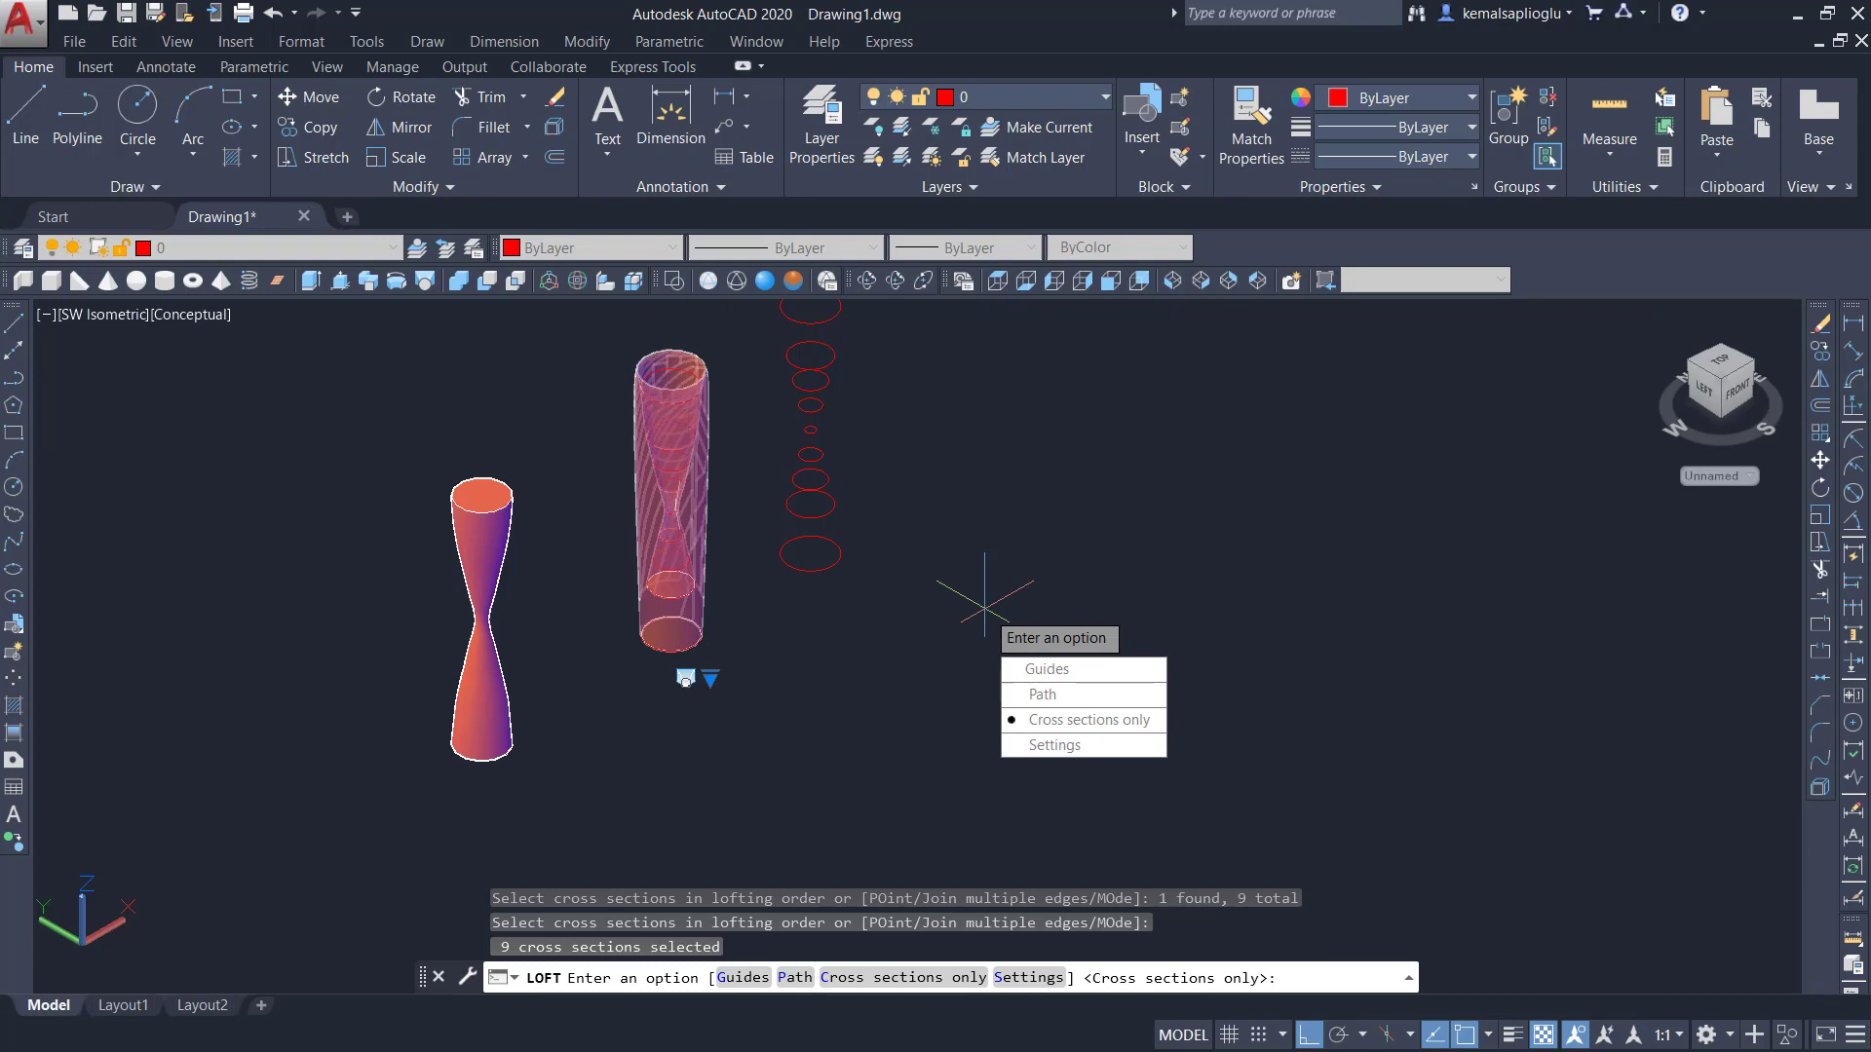
key(Return)
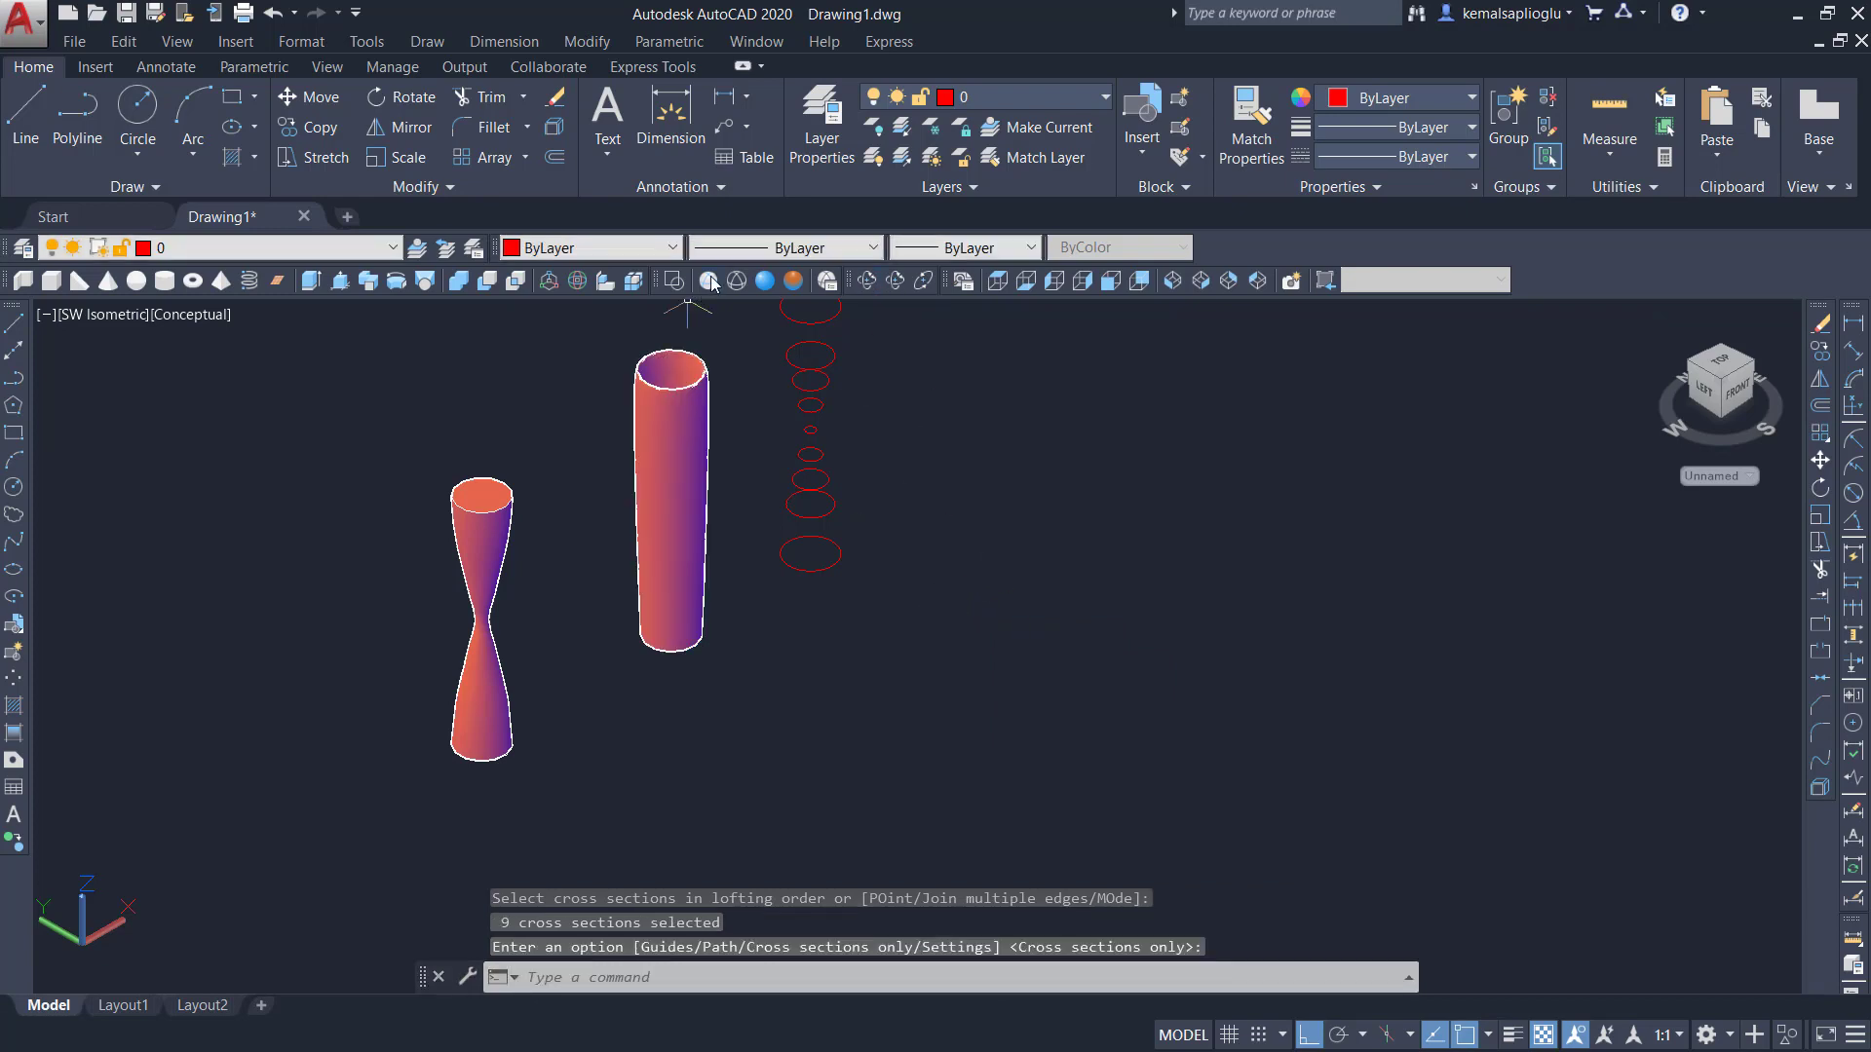
Step: Orbit the view, then start lofting the second stack from its lower circles upward
click(890, 281)
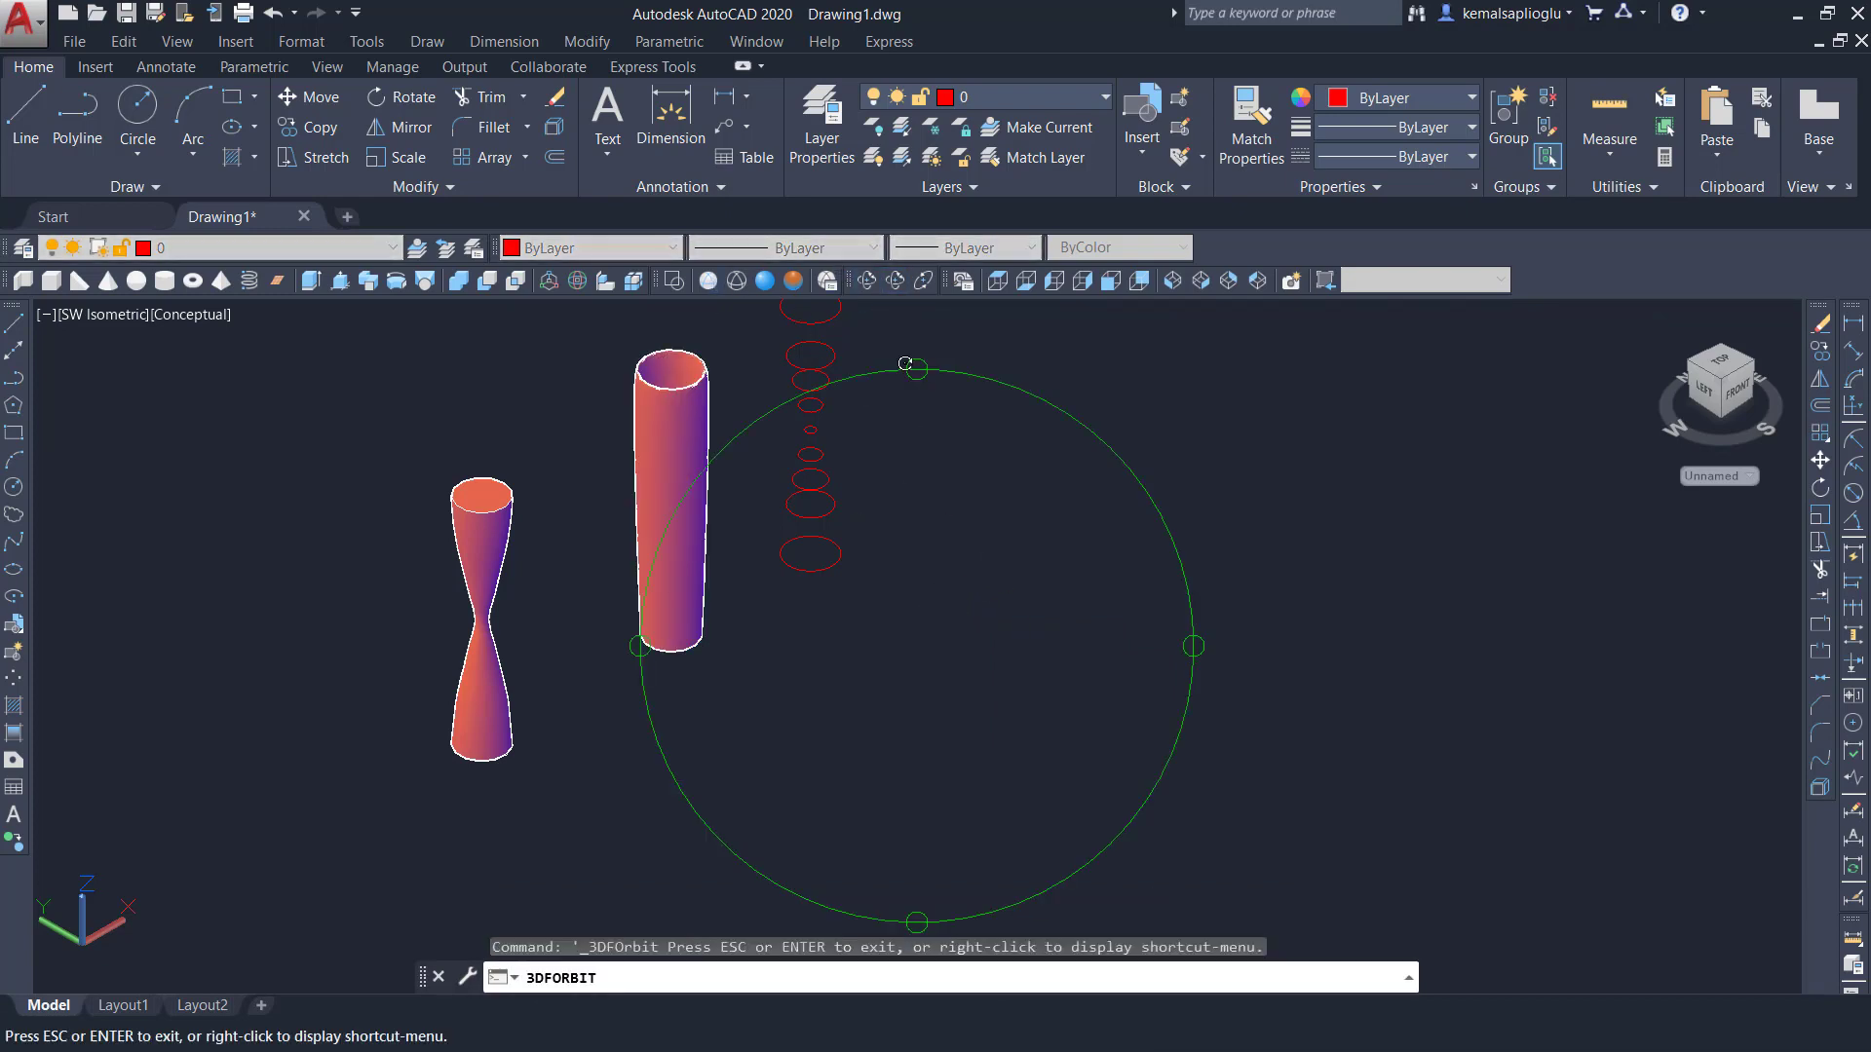
mouse_move(921, 381)
mouse_down()
mouse_move(898, 568)
mouse_move(933, 353)
mouse_up()
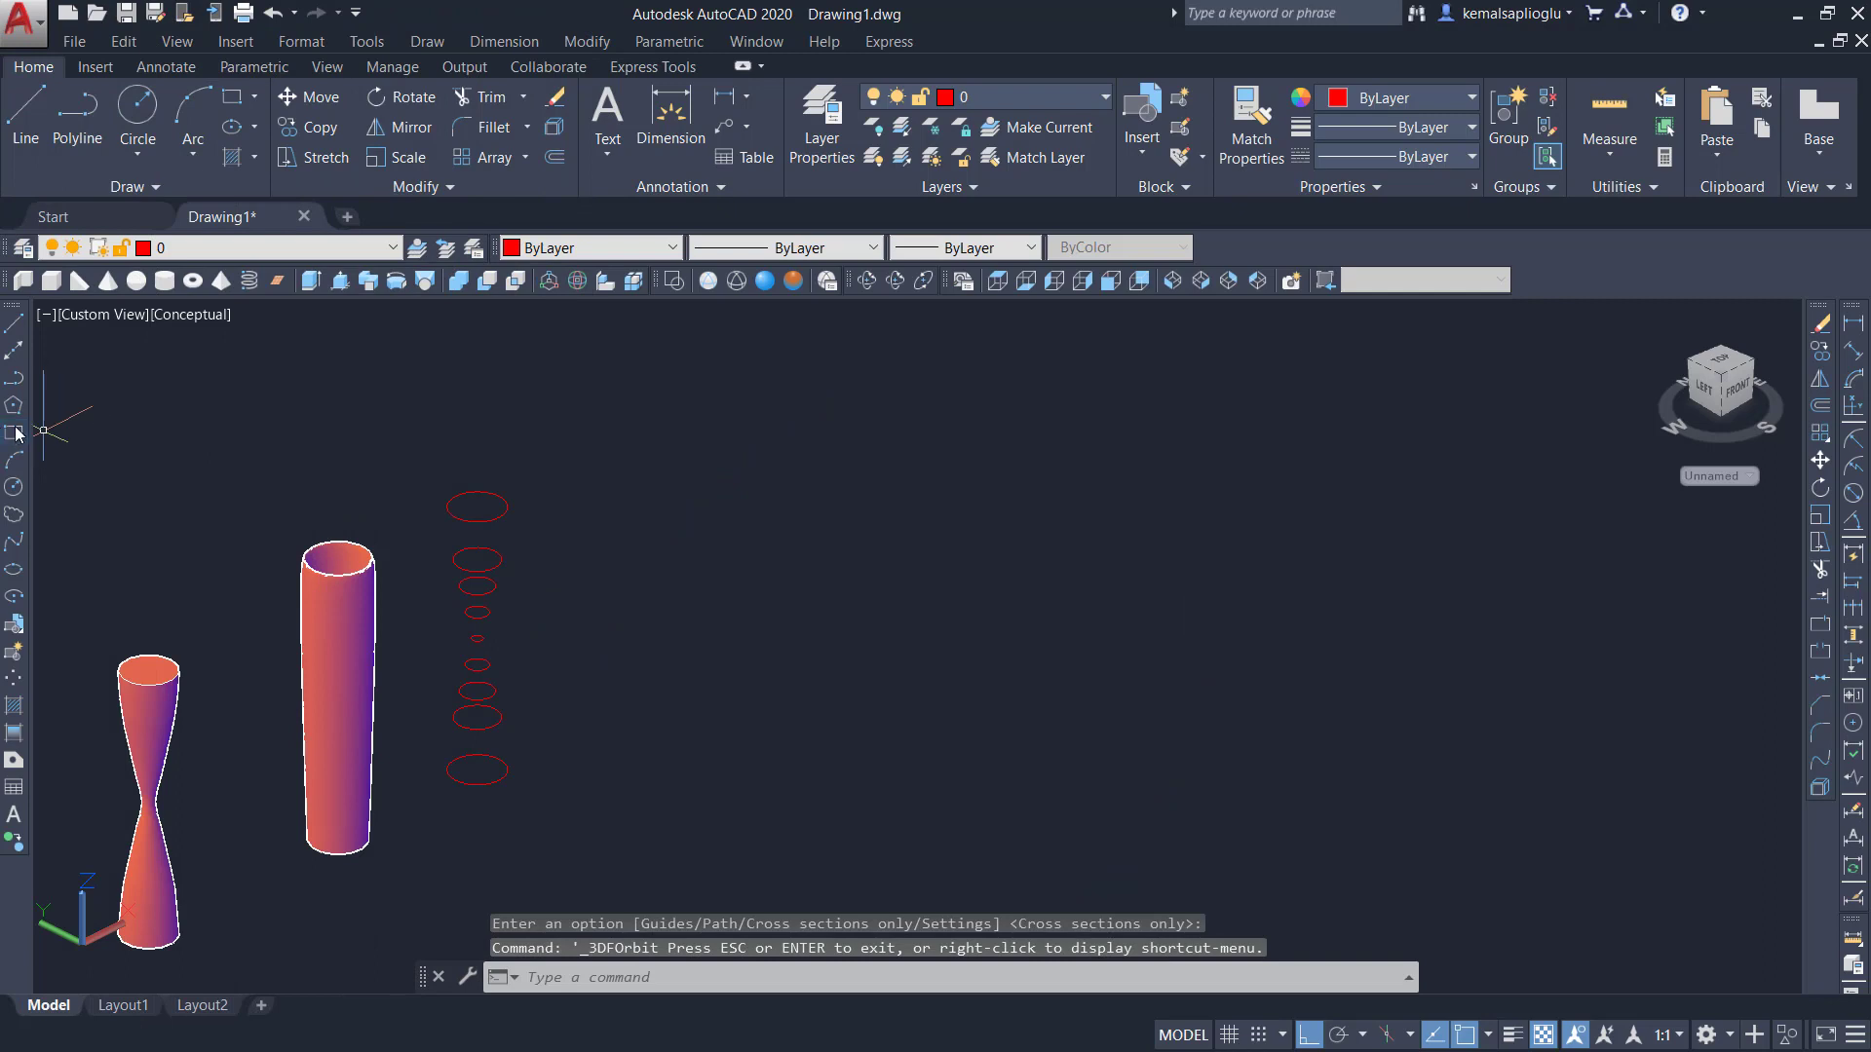
click(426, 286)
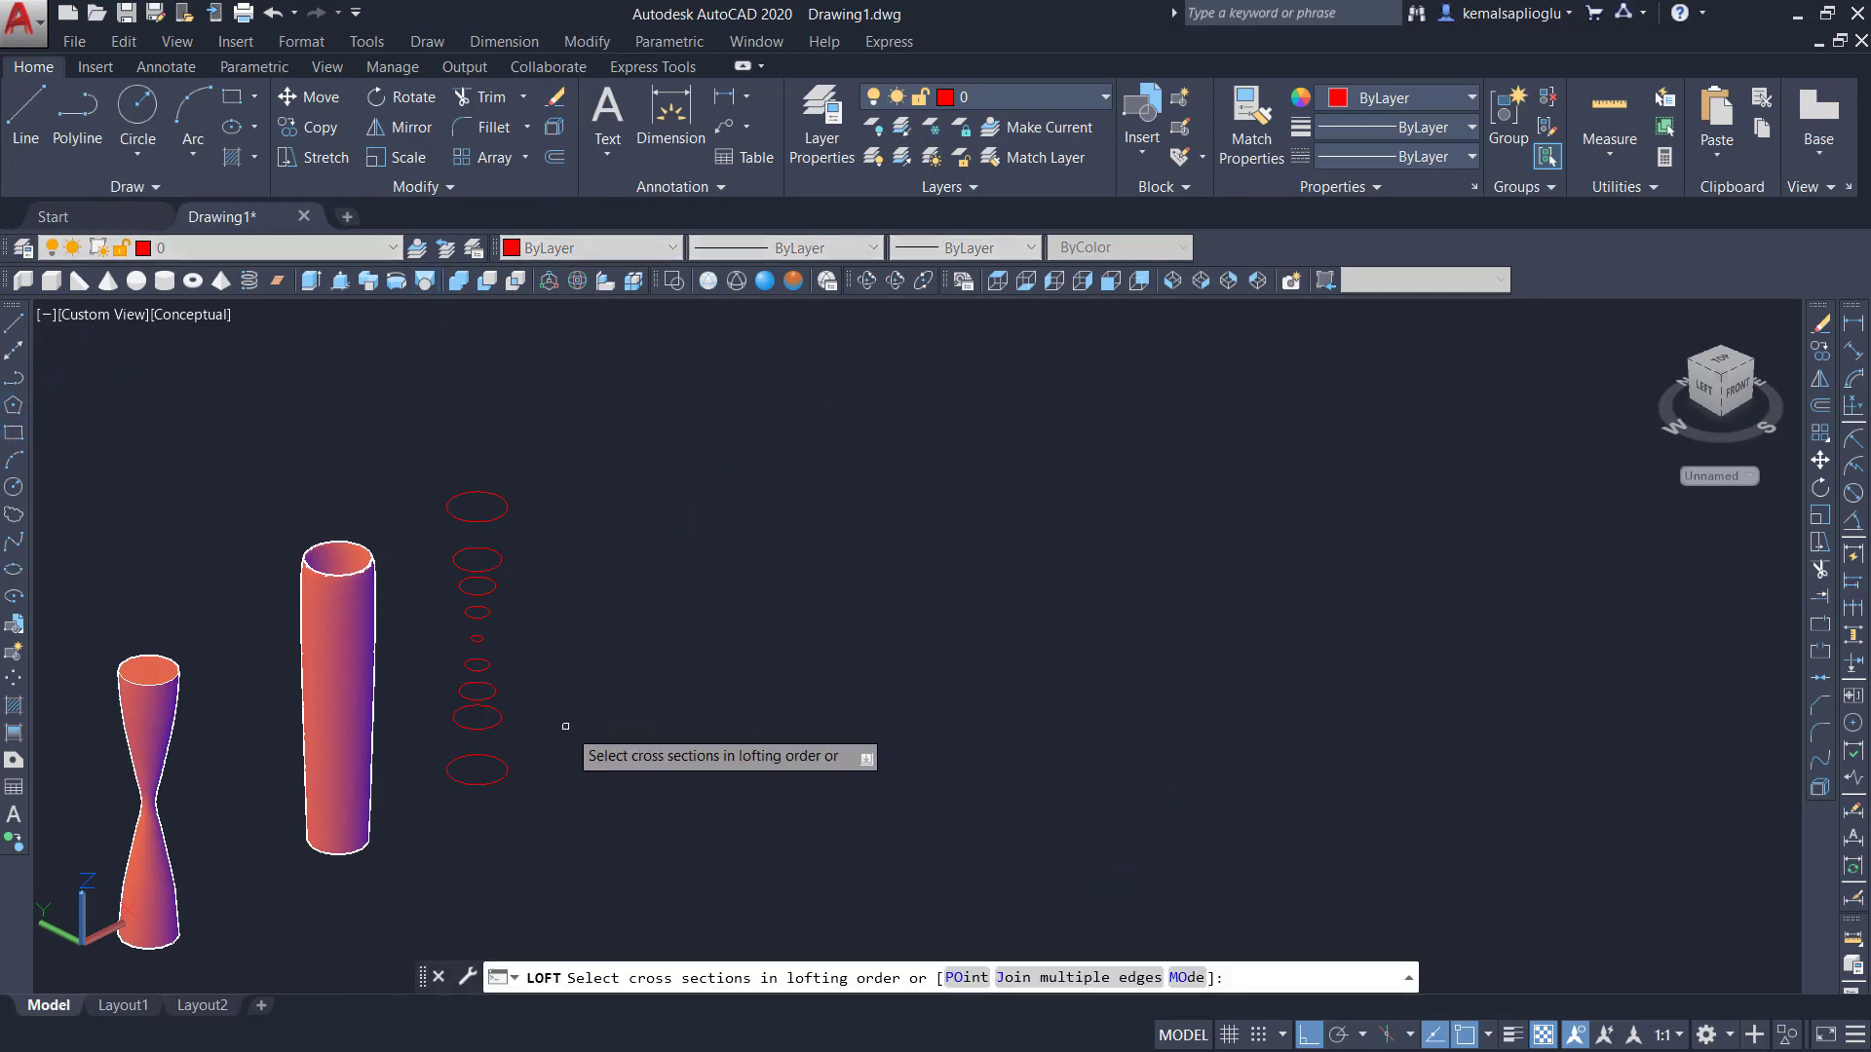
click(494, 754)
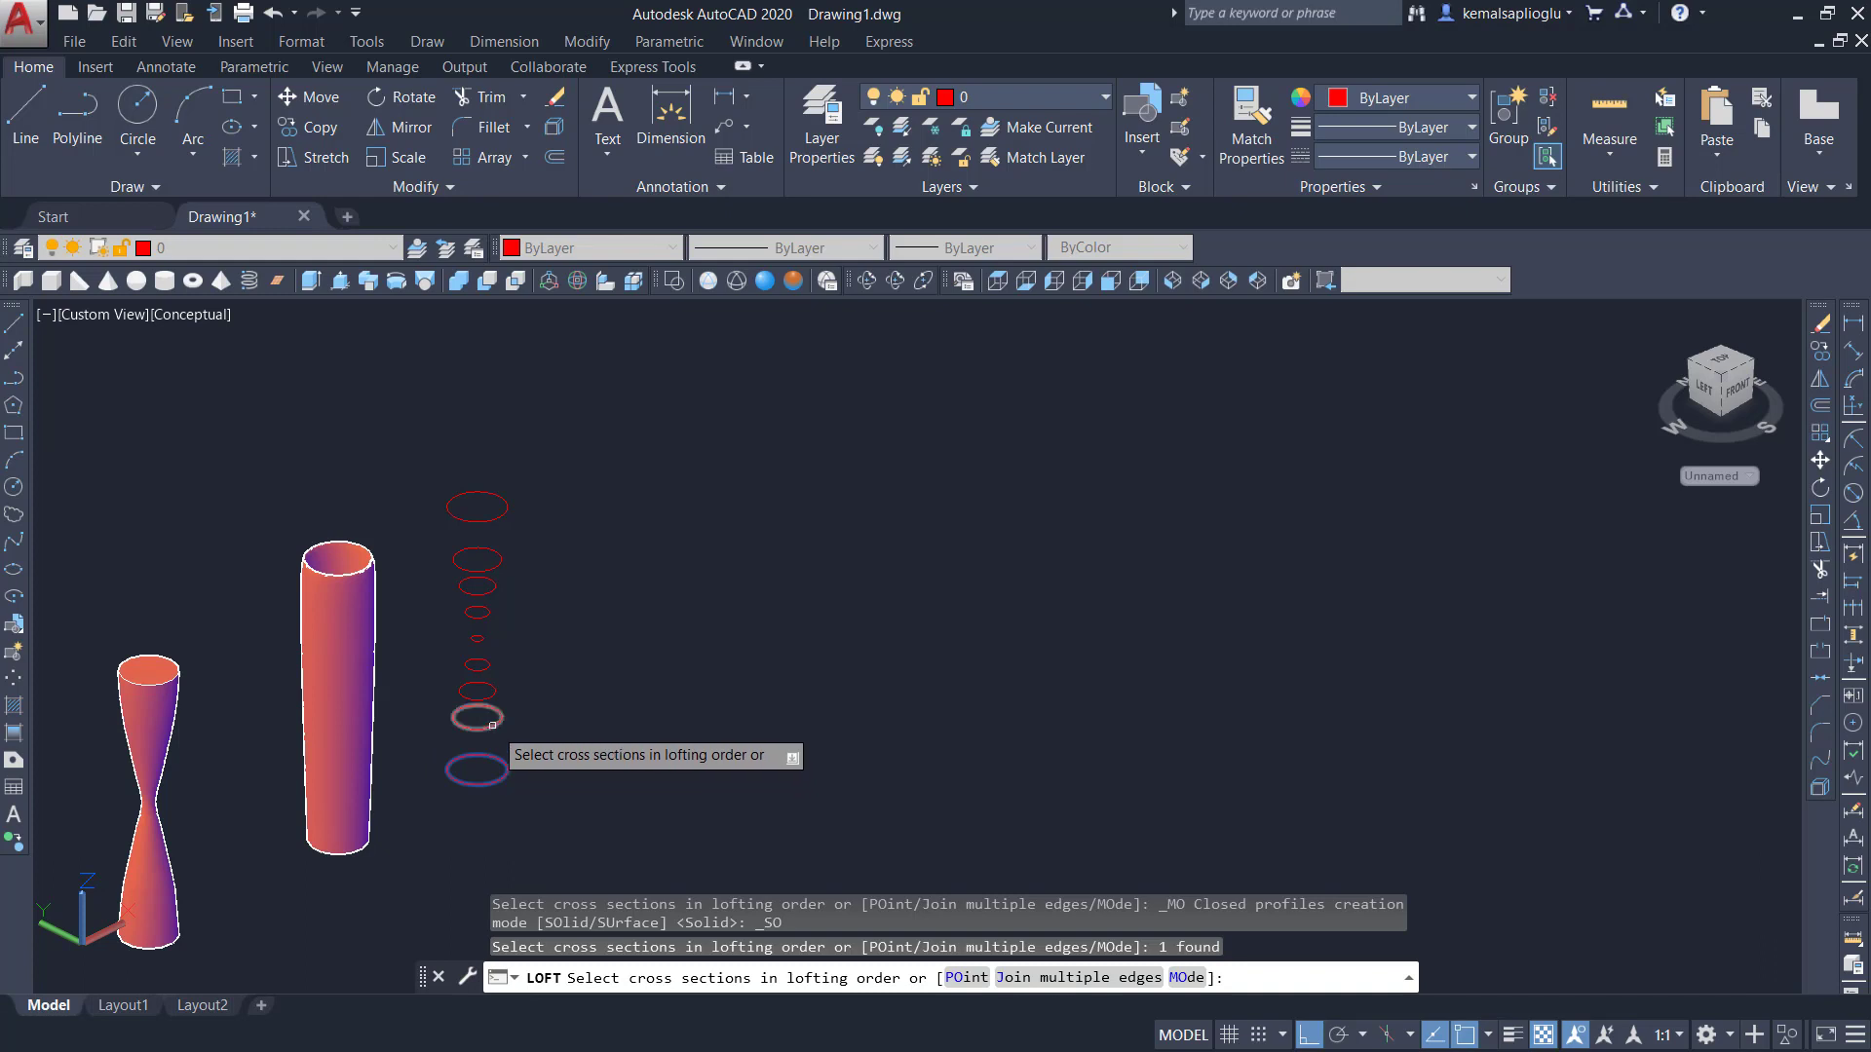
click(492, 725)
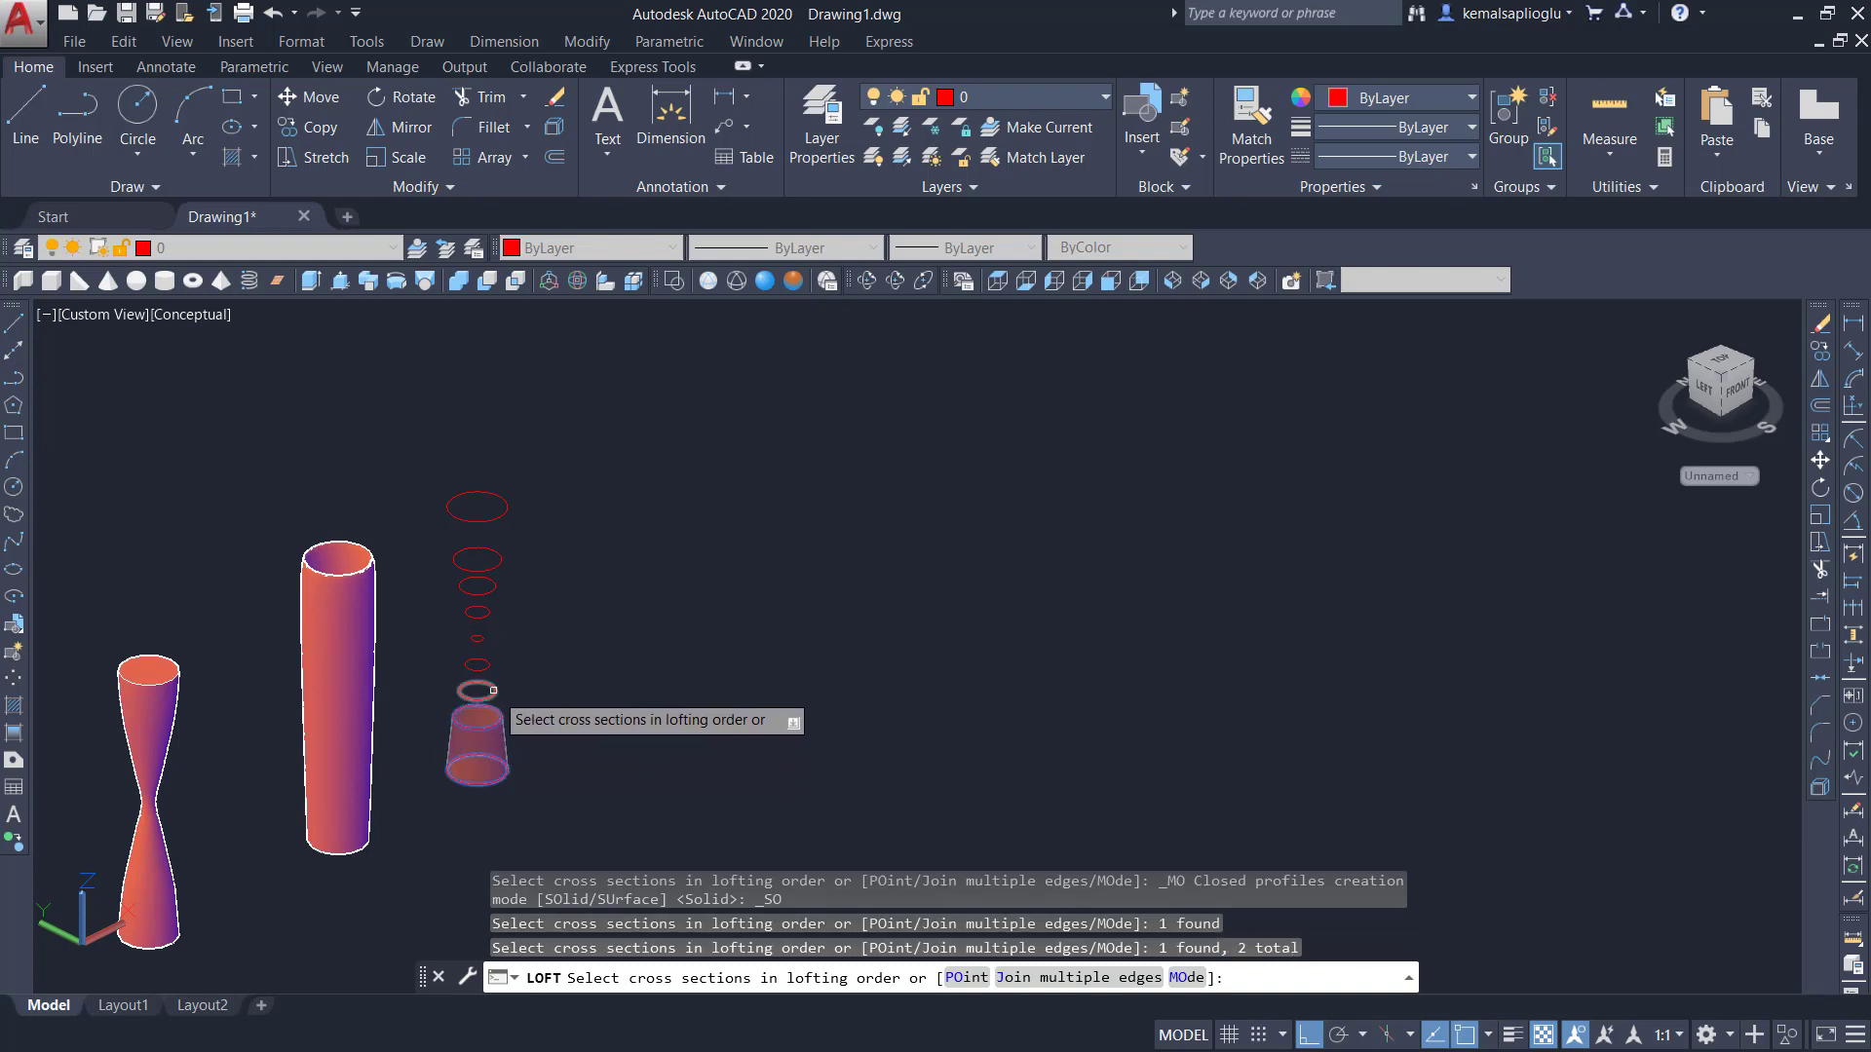
click(493, 689)
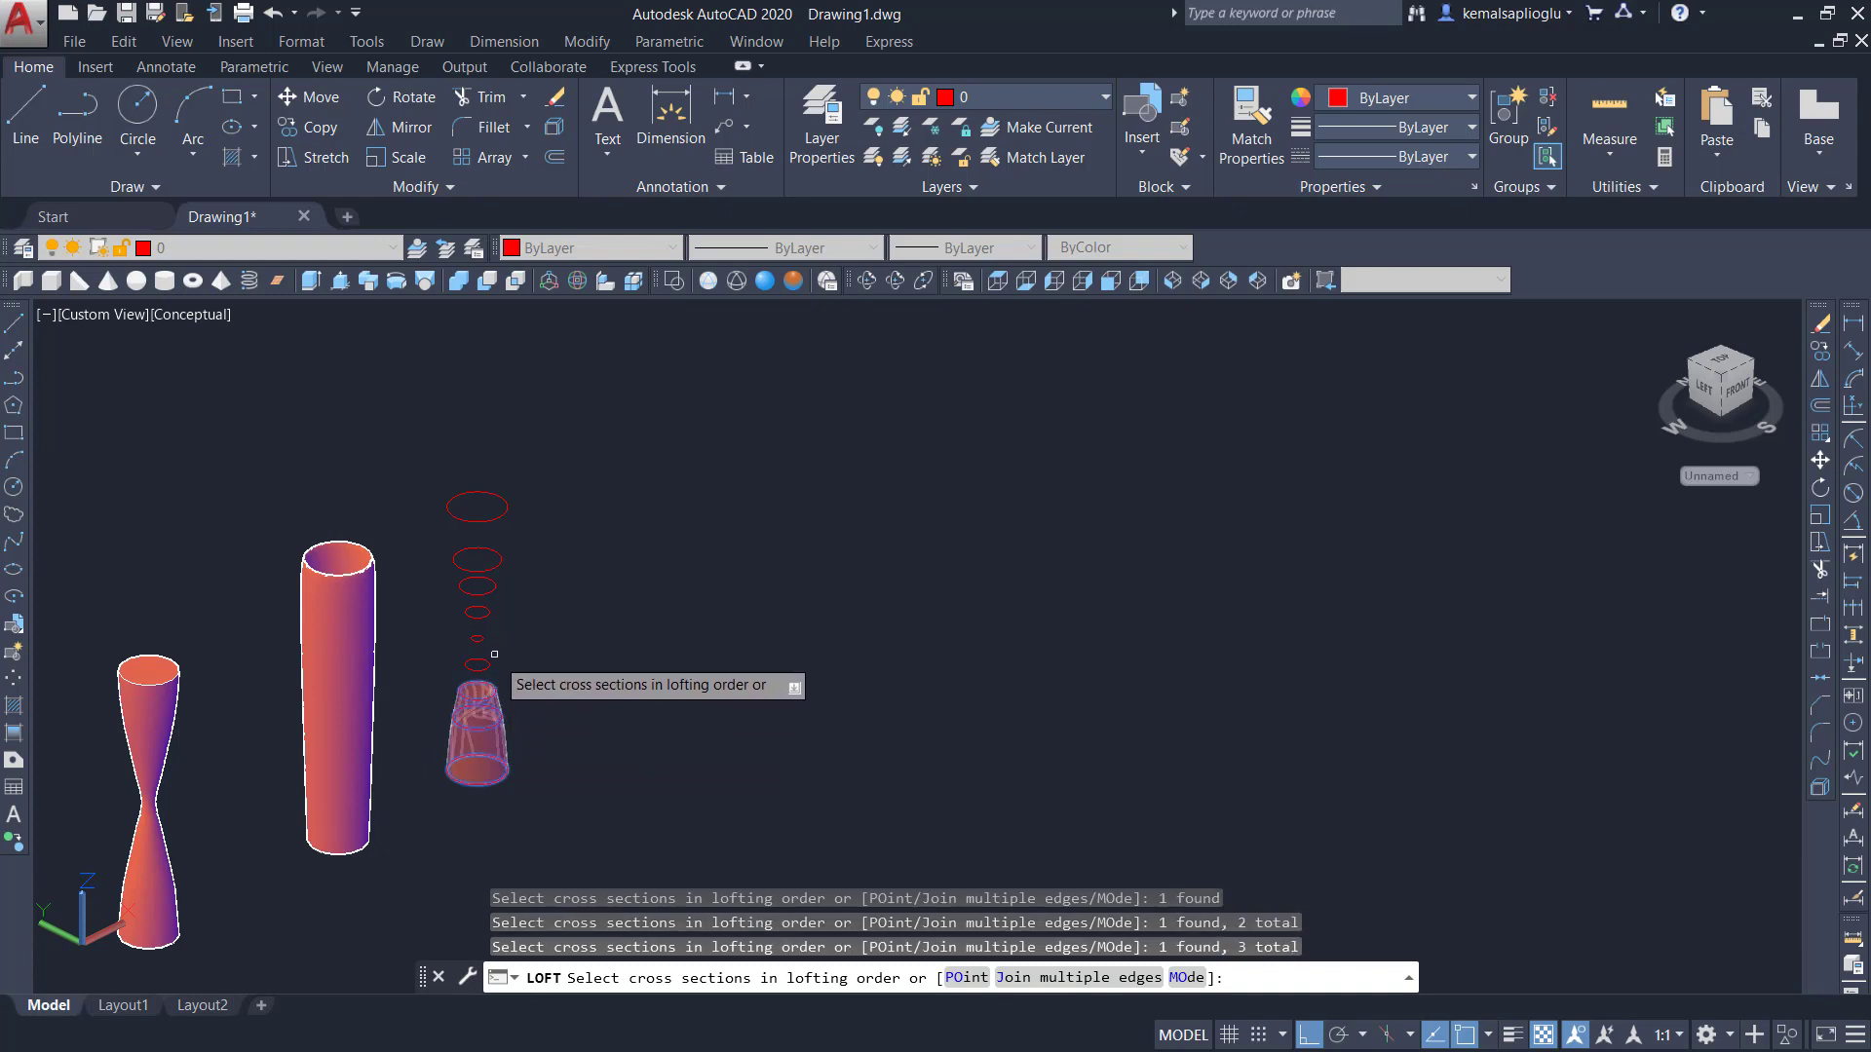
click(492, 662)
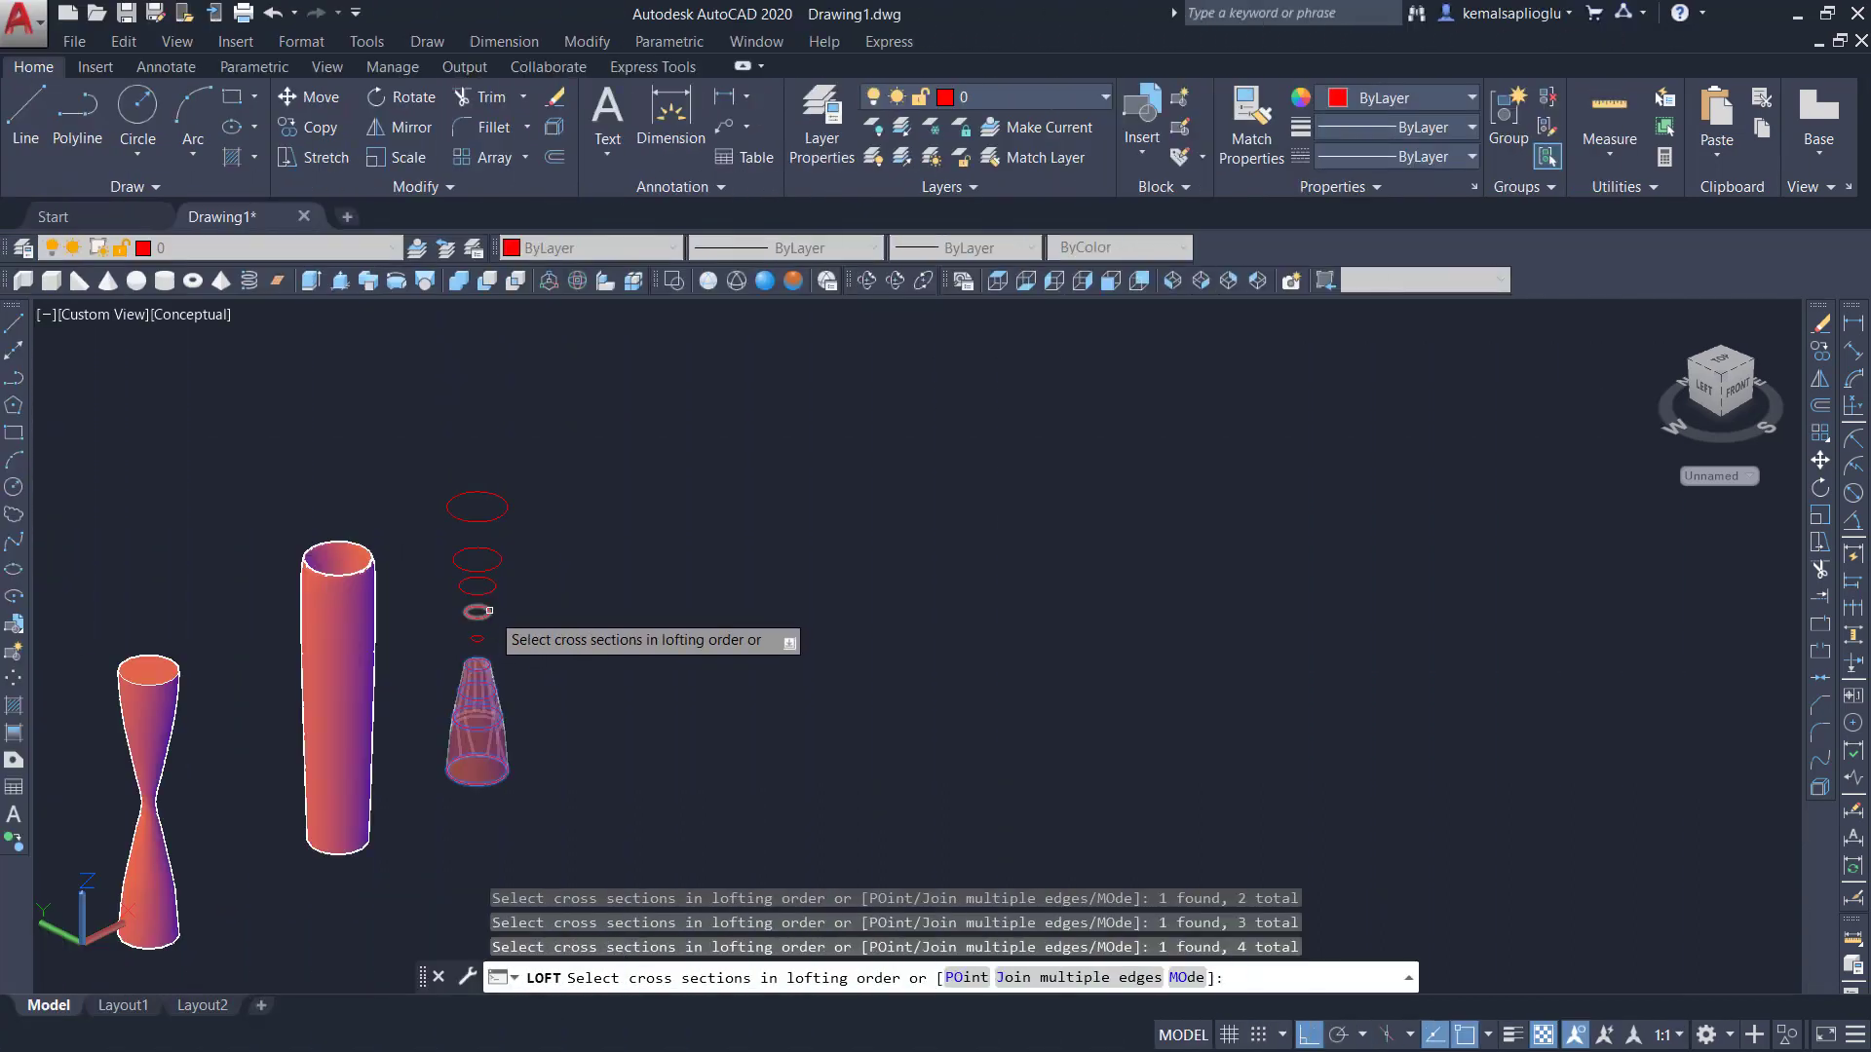
click(490, 611)
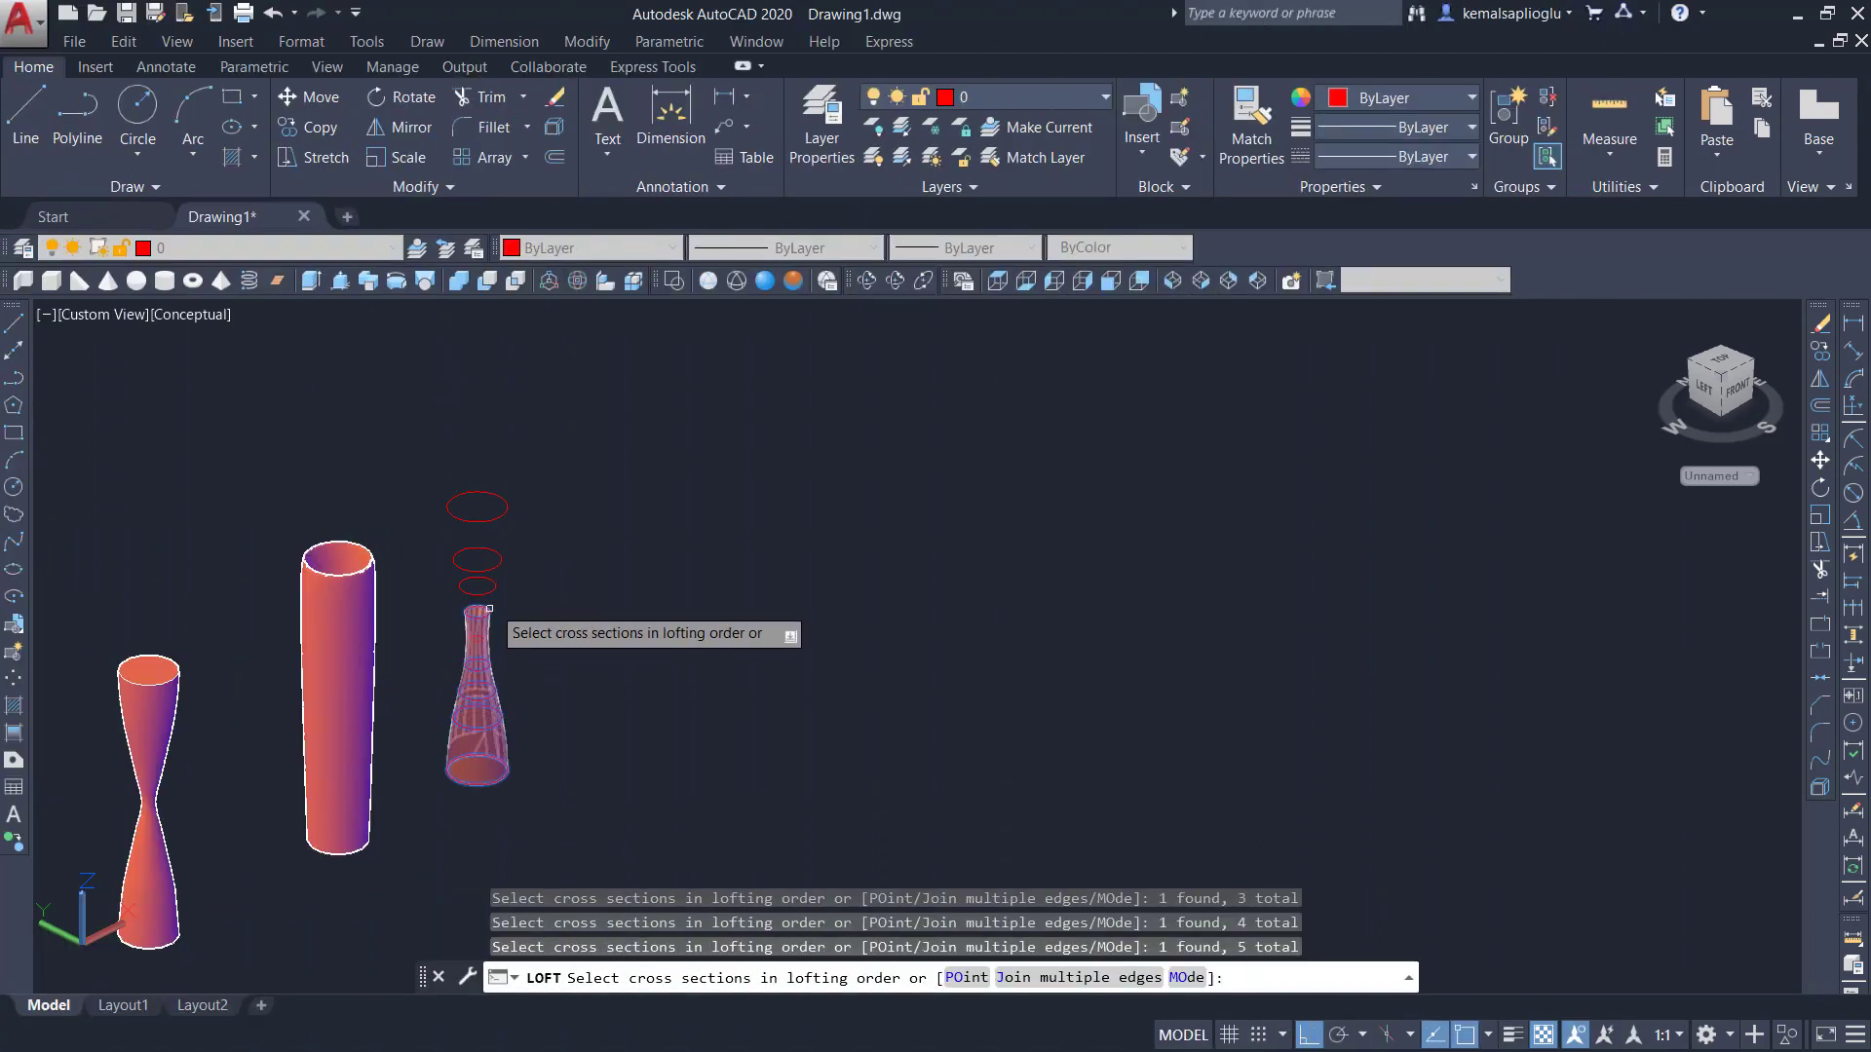
Step: Add the remaining upper circles and finish the loft into the hourglass vase
click(492, 585)
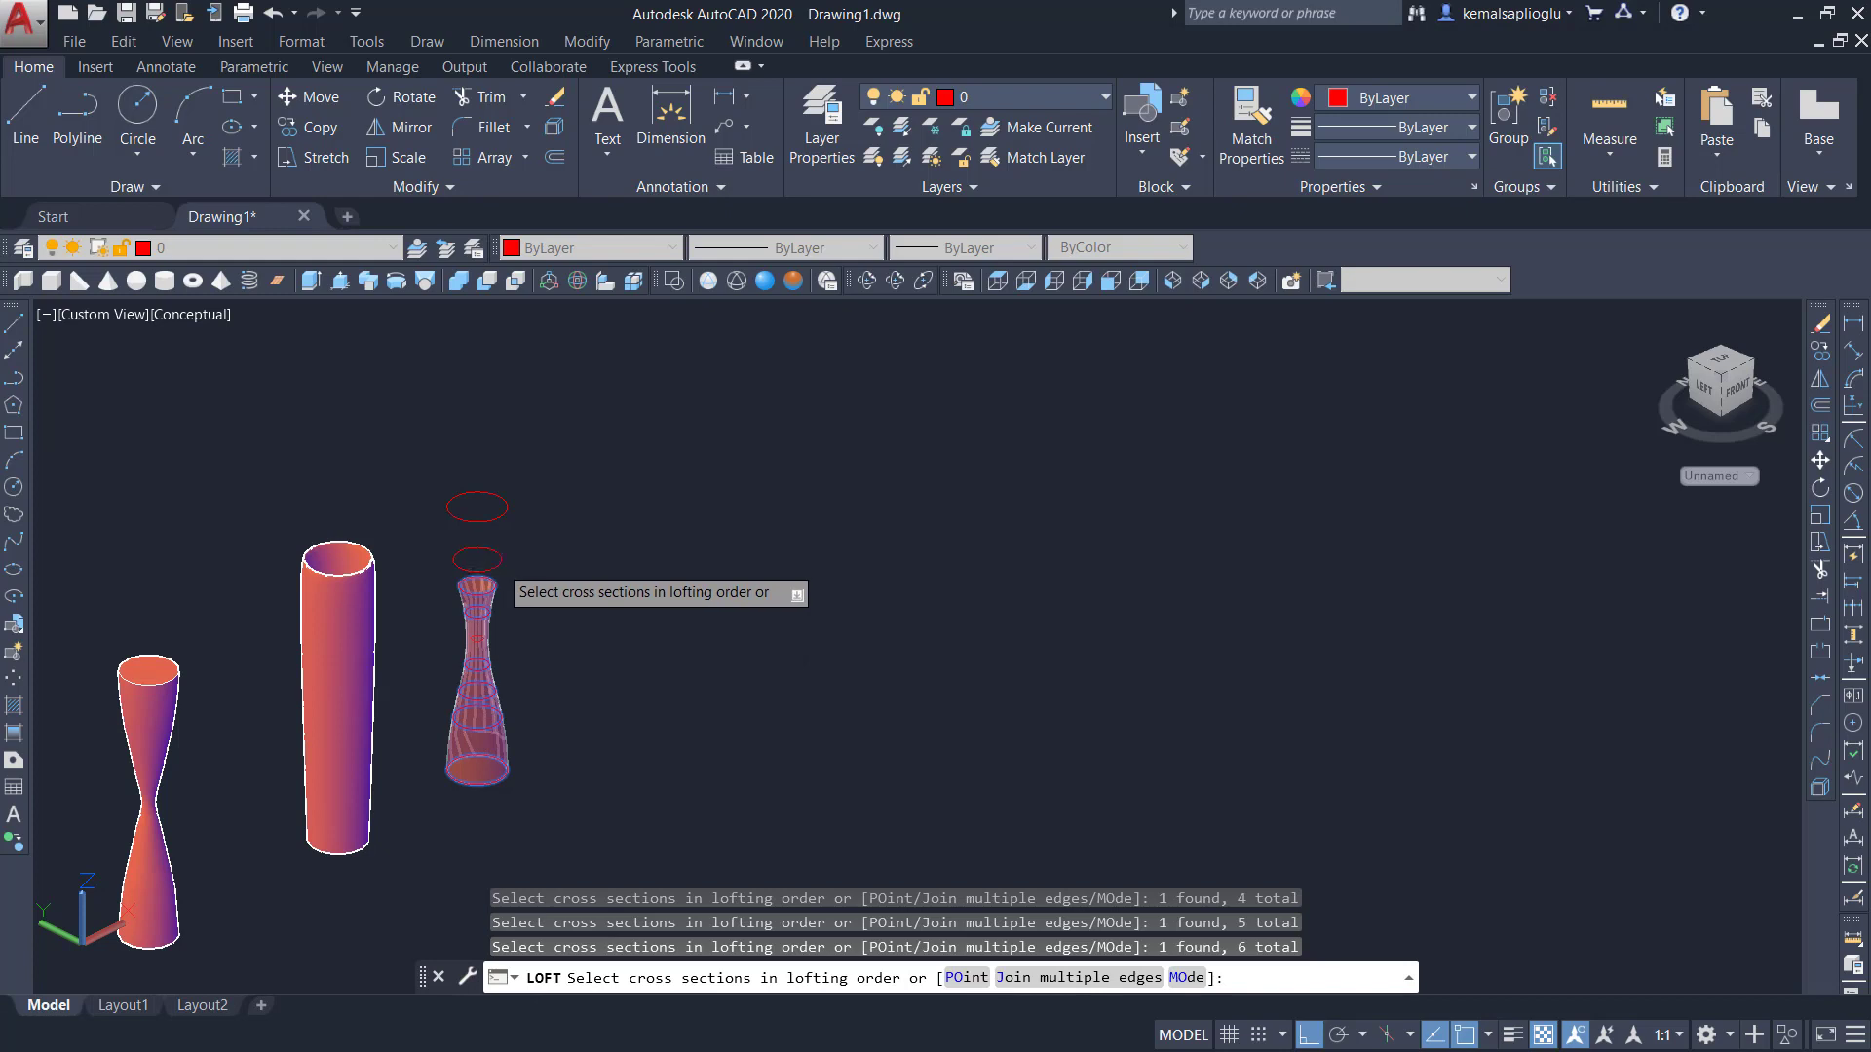
click(494, 559)
click(496, 516)
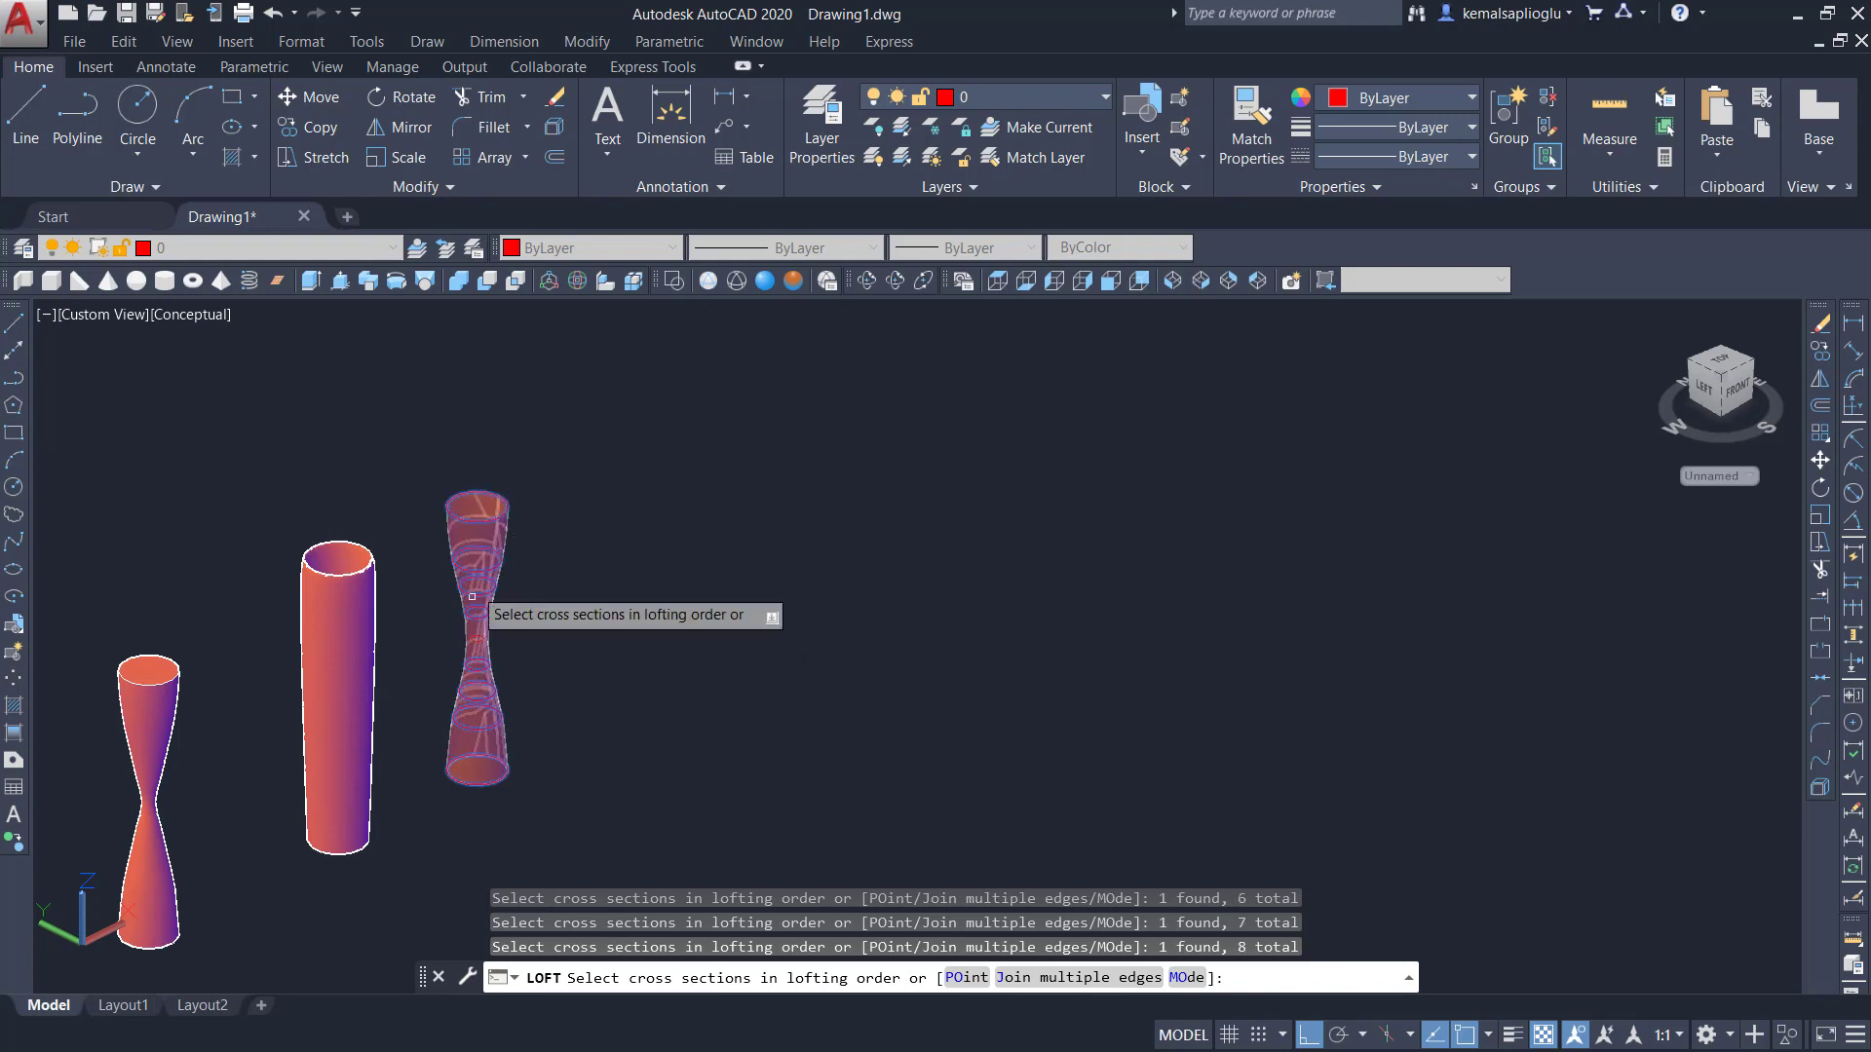
scroll(475, 639, up, 2)
scroll(475, 639, up, 2)
click(474, 640)
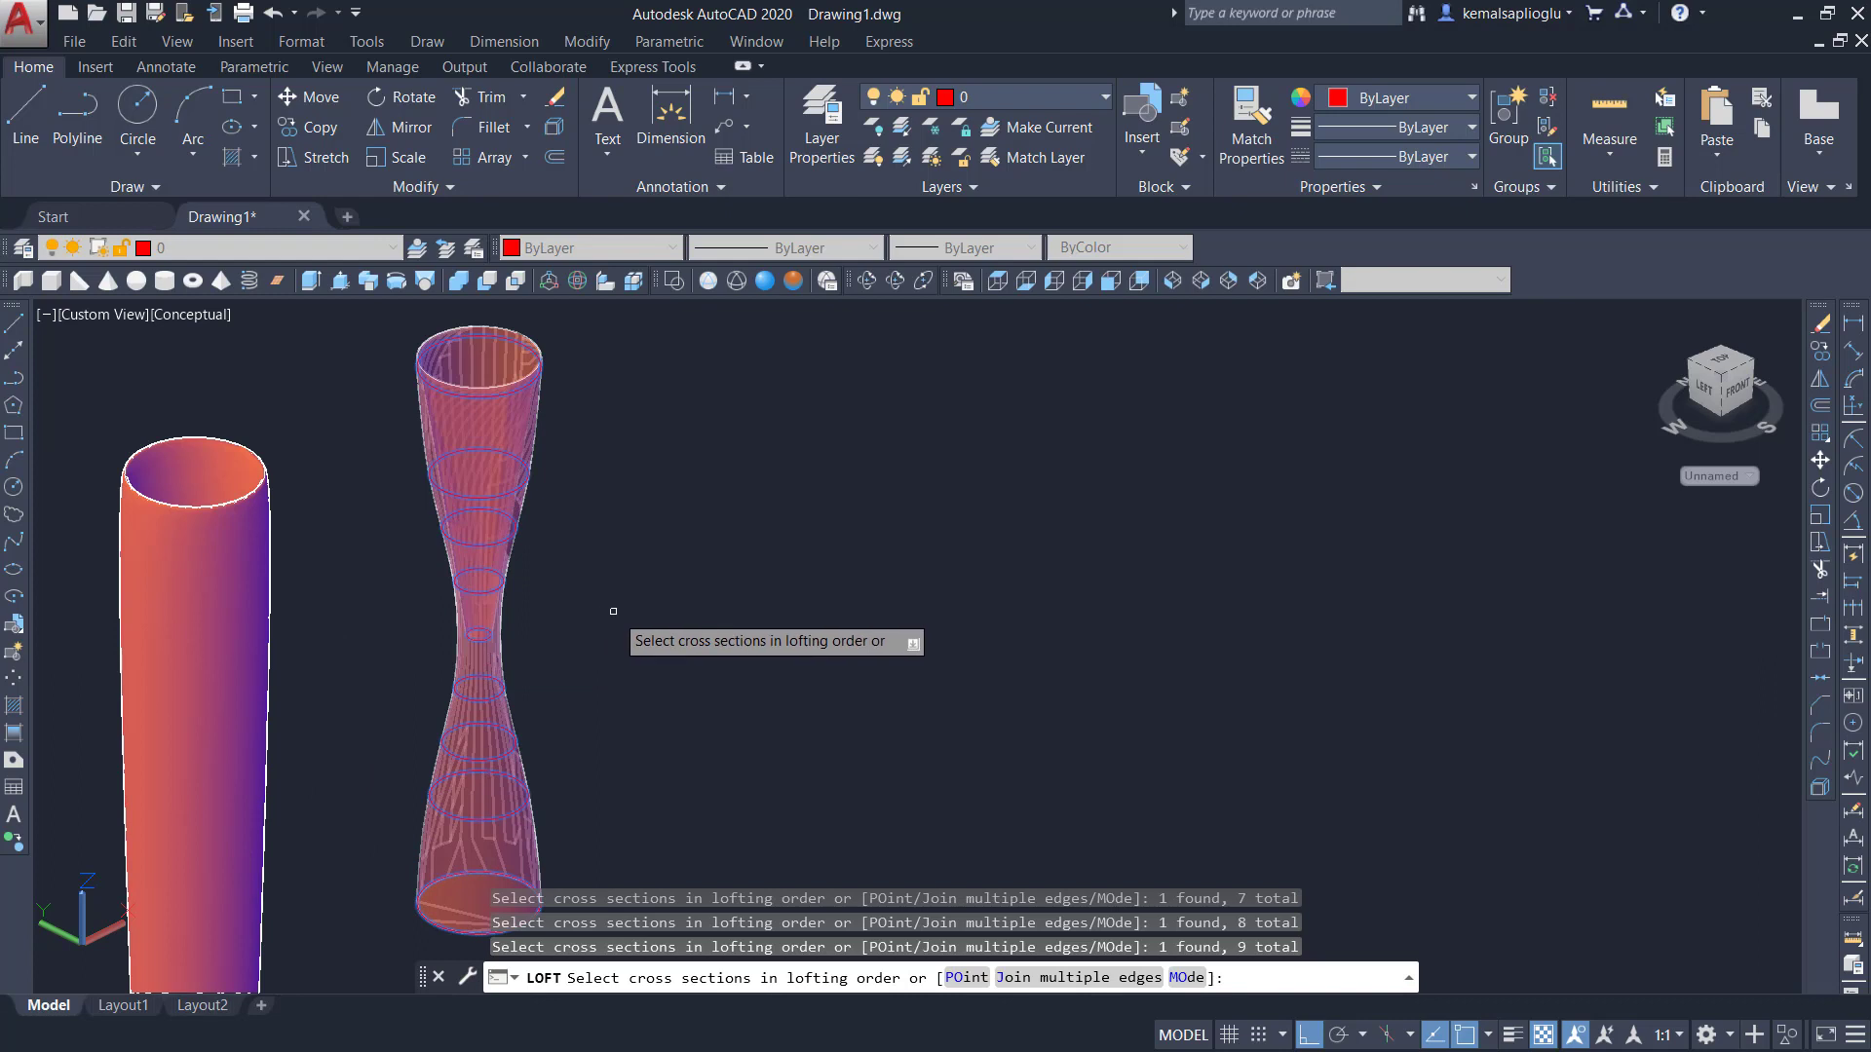
key(Return)
key(Return)
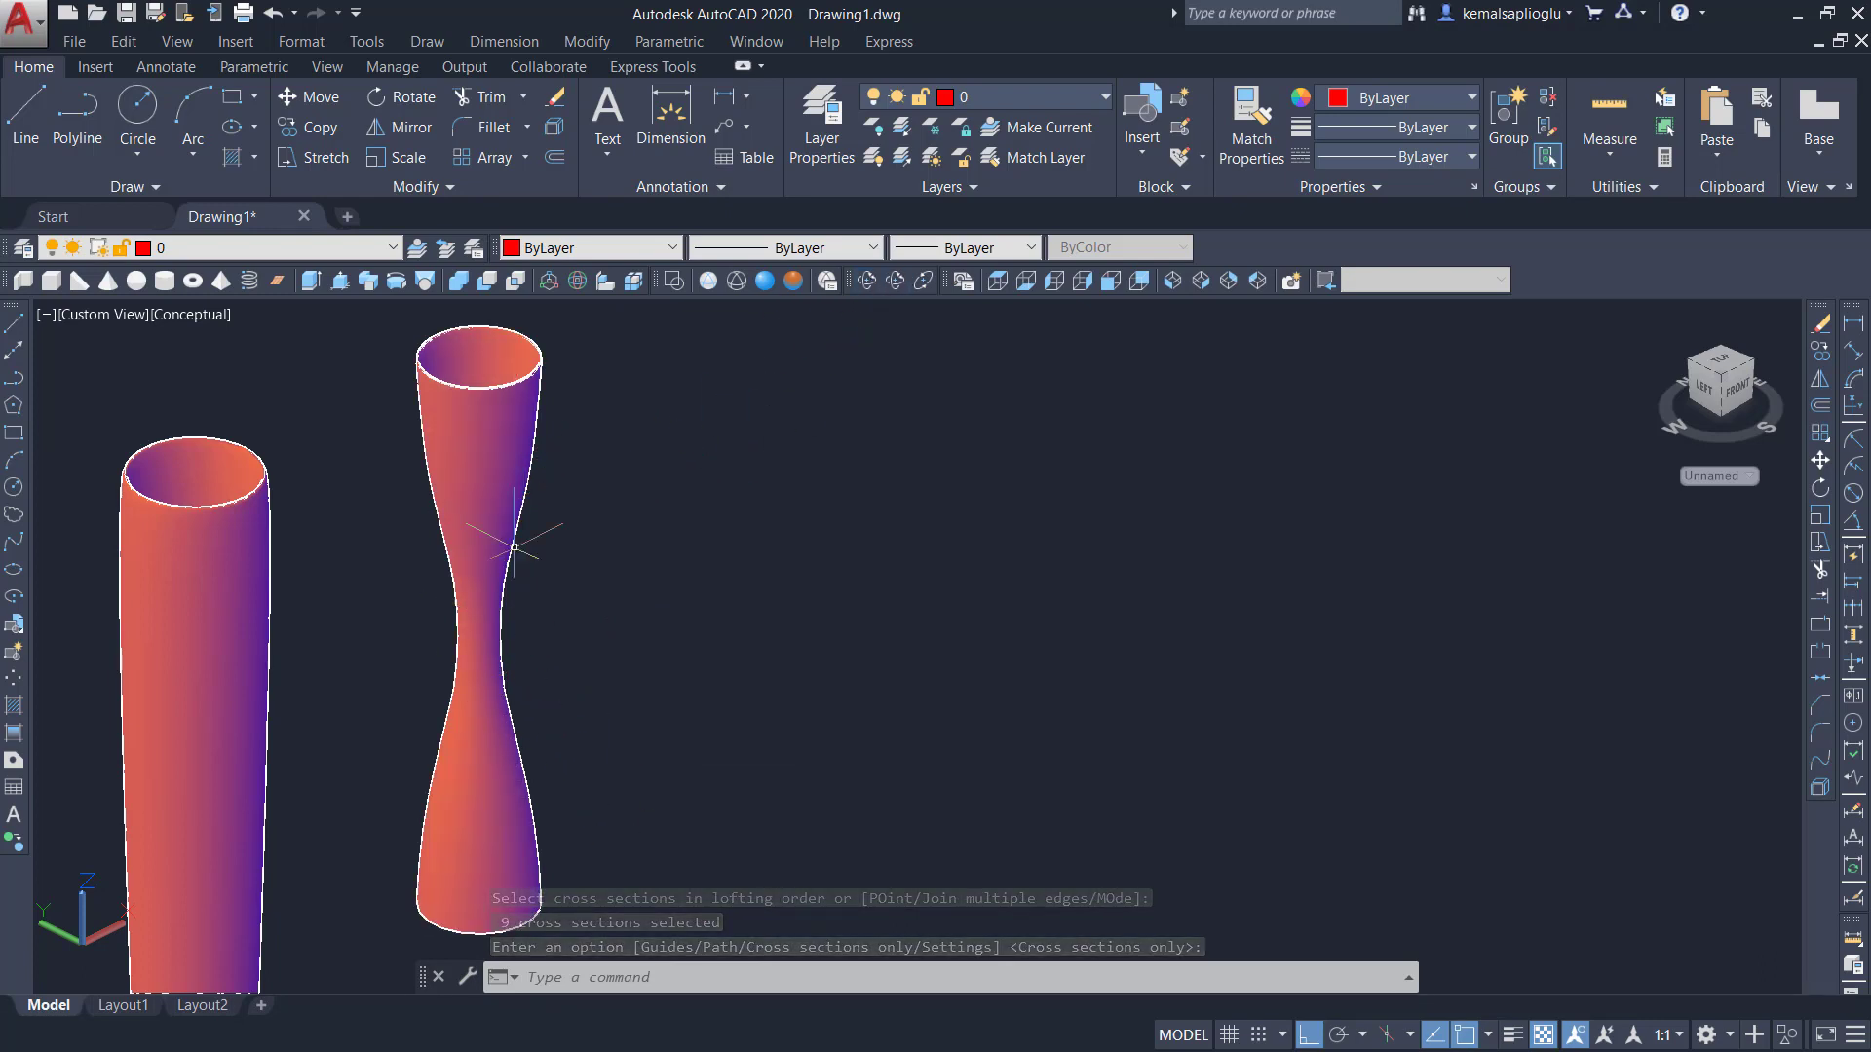
scroll(525, 567, down, 2)
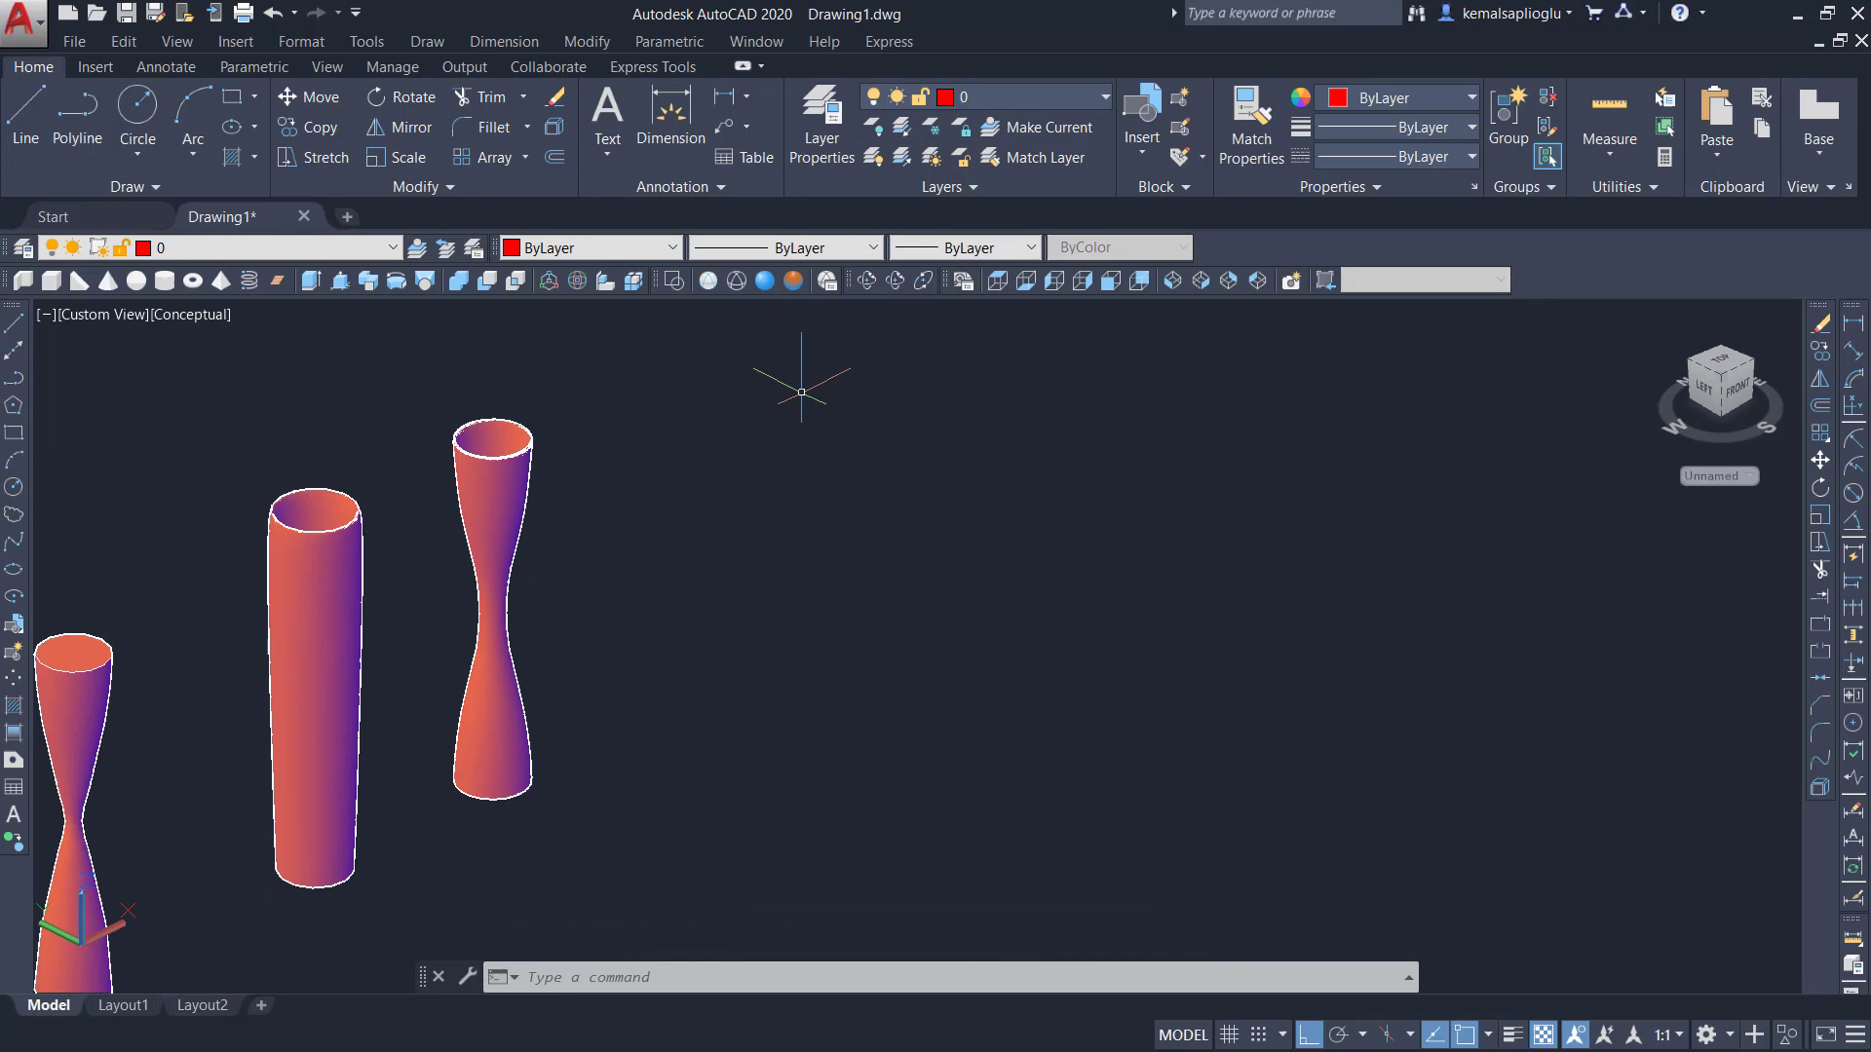
Step: Free-orbit the view to look at the two hourglass vases and the straight column
click(897, 288)
mouse_move(911, 375)
mouse_down()
mouse_move(848, 576)
mouse_move(910, 376)
mouse_move(965, 509)
mouse_up()
mouse_move(964, 509)
middle_down()
mouse_move(879, 570)
mouse_move(707, 612)
middle_up()
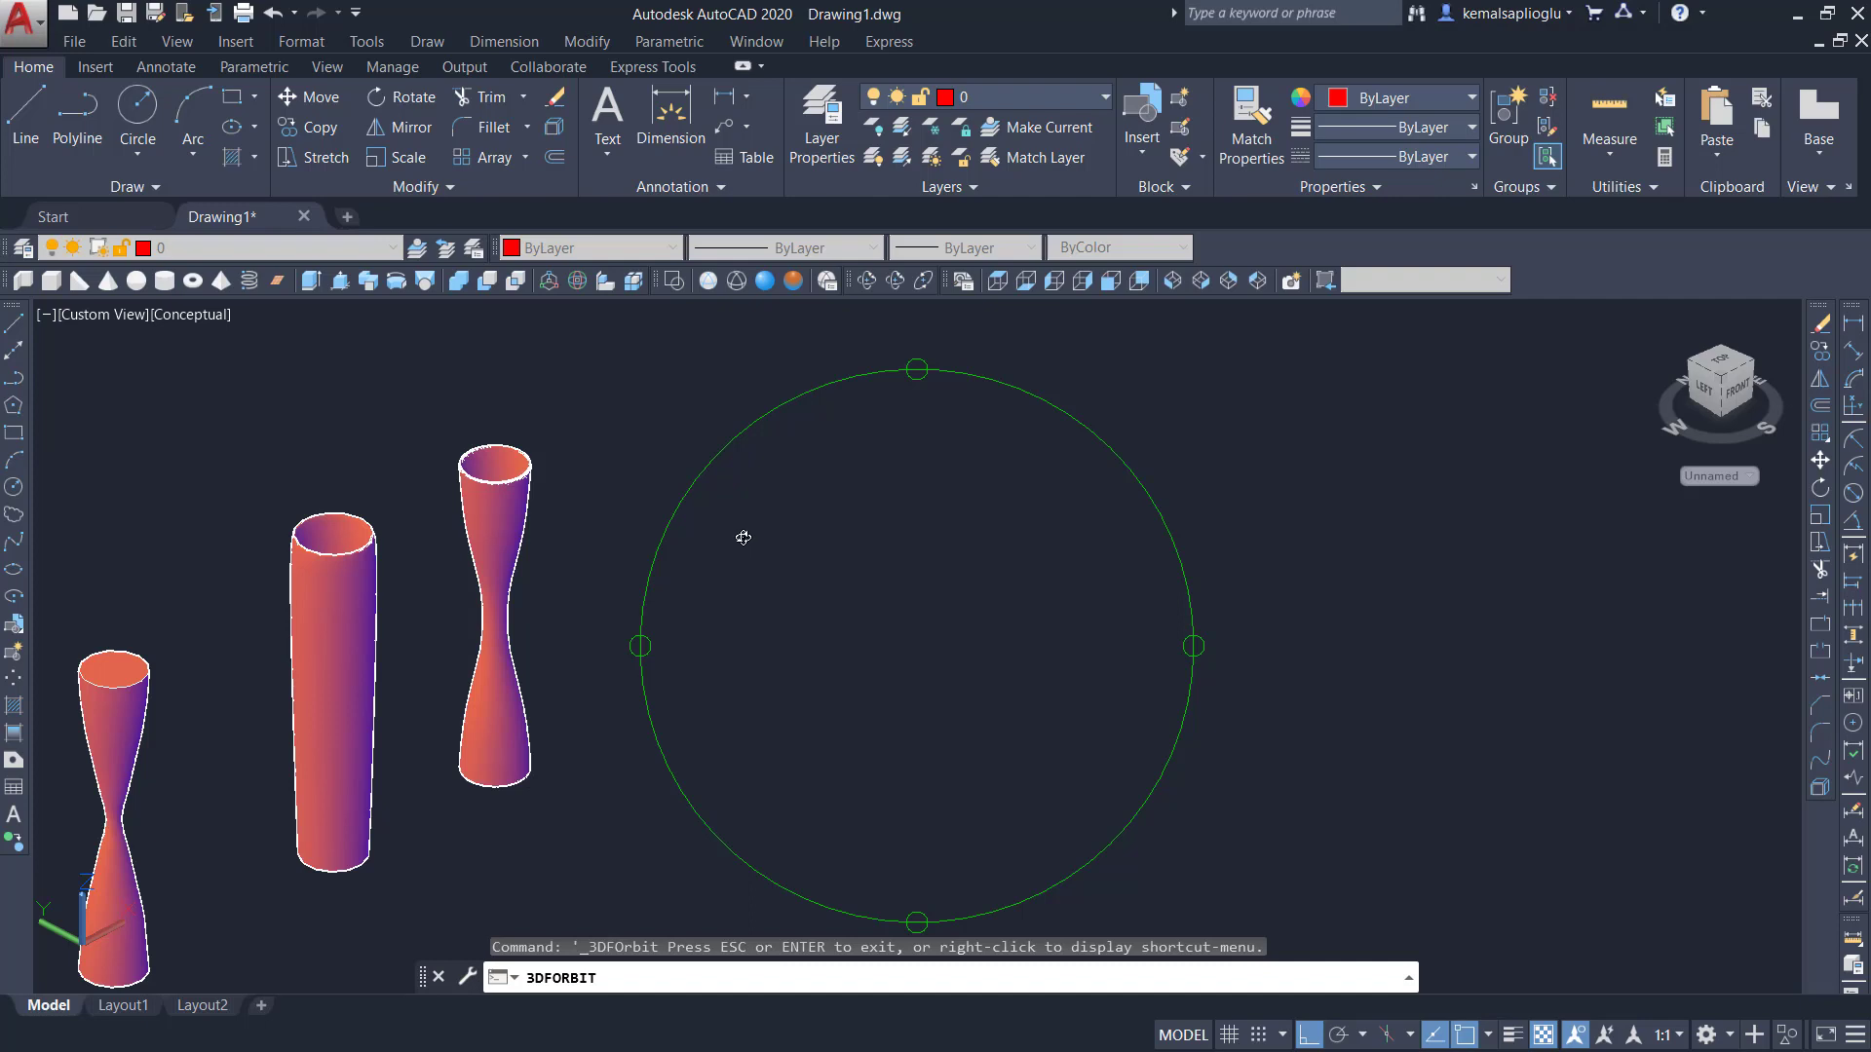
Step: Leave 3D Orbit and undo the view changes and the hourglass loft, restoring the separate red circles
key(Escape)
key(ctrl+z)
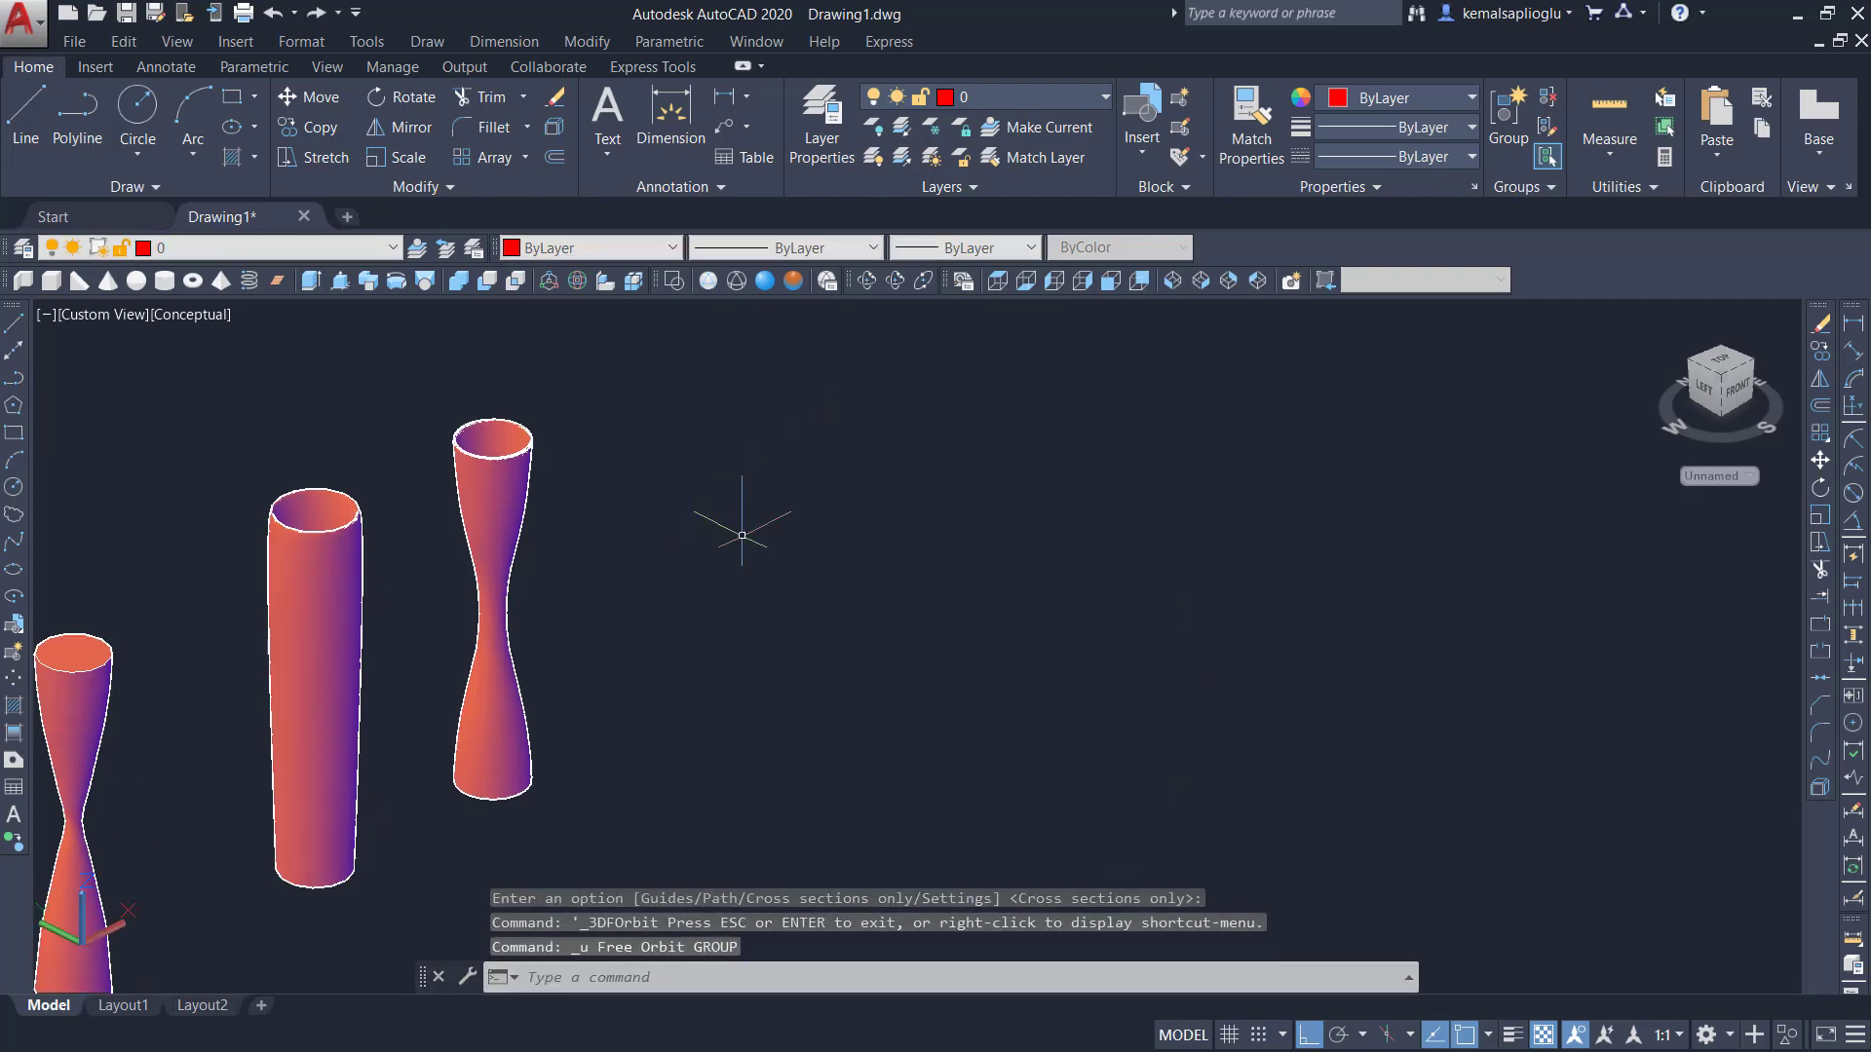
key(ctrl+z)
key(ctrl+z)
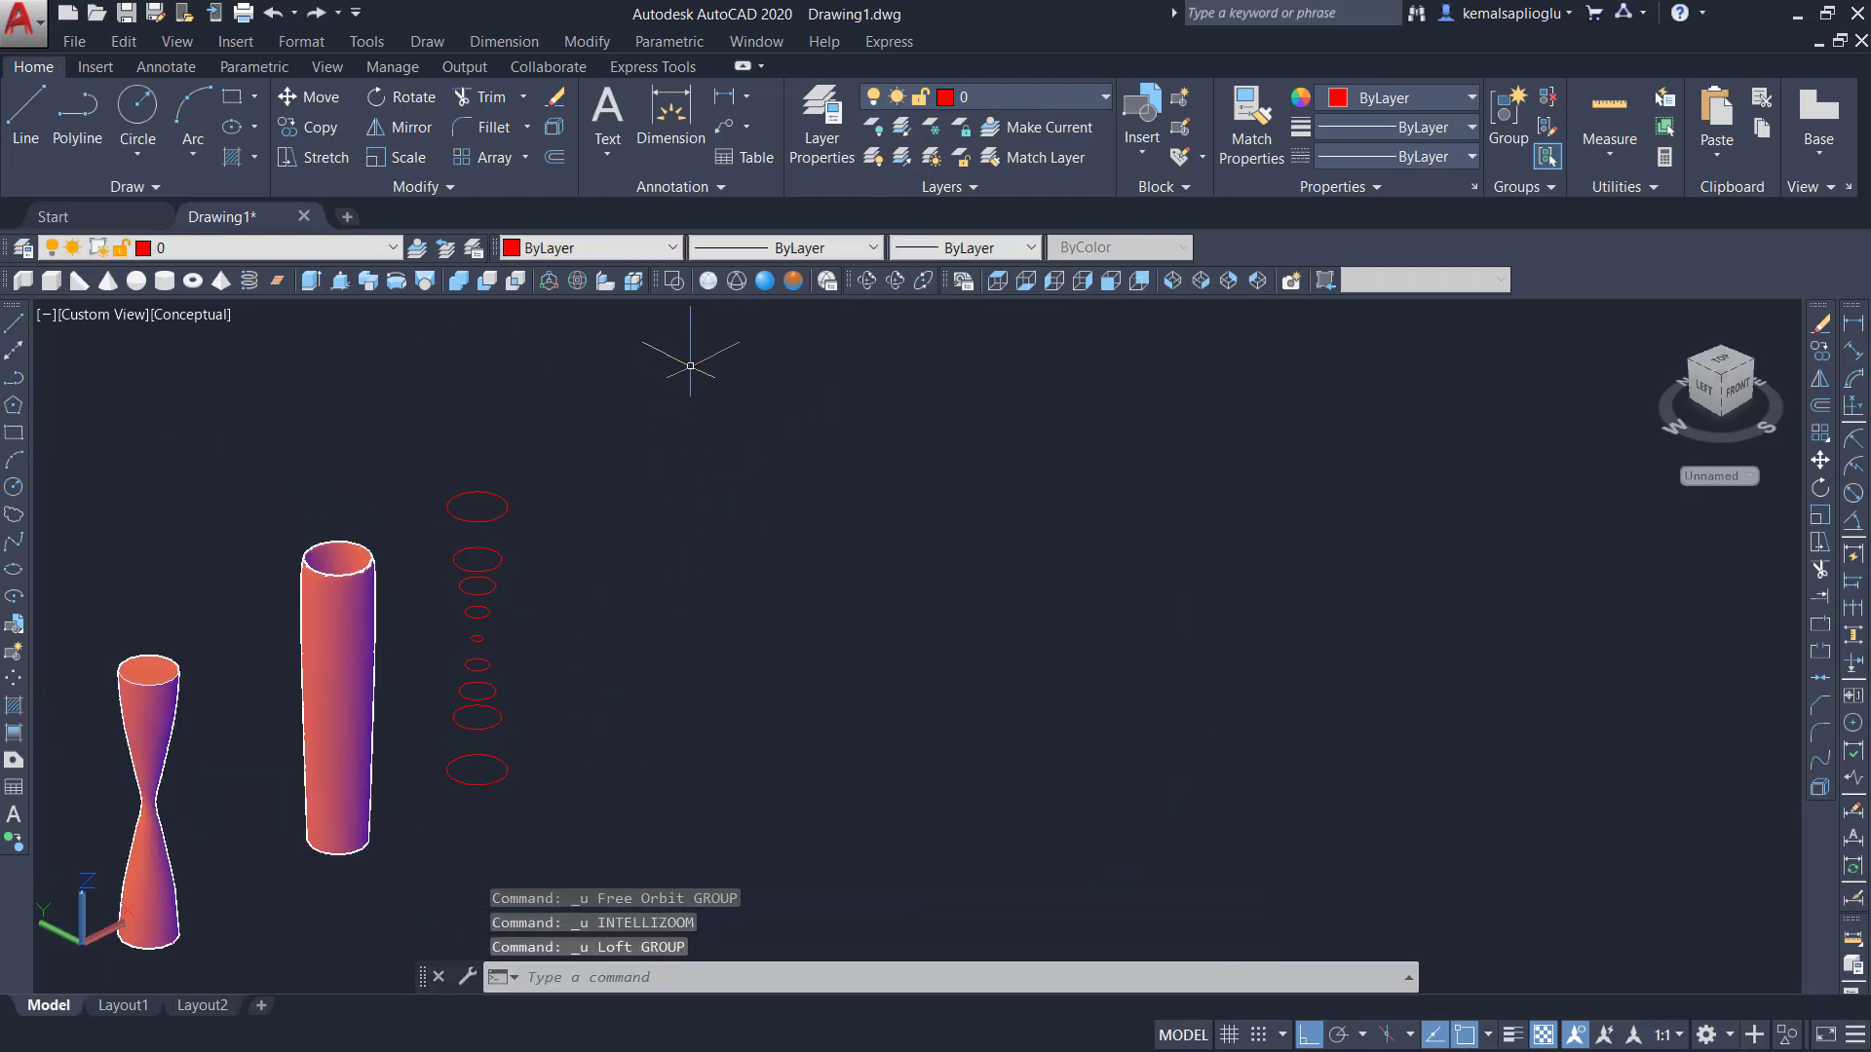
Step: Start a loft and pick the nine red circles from bottom to top as cross-sections
click(425, 281)
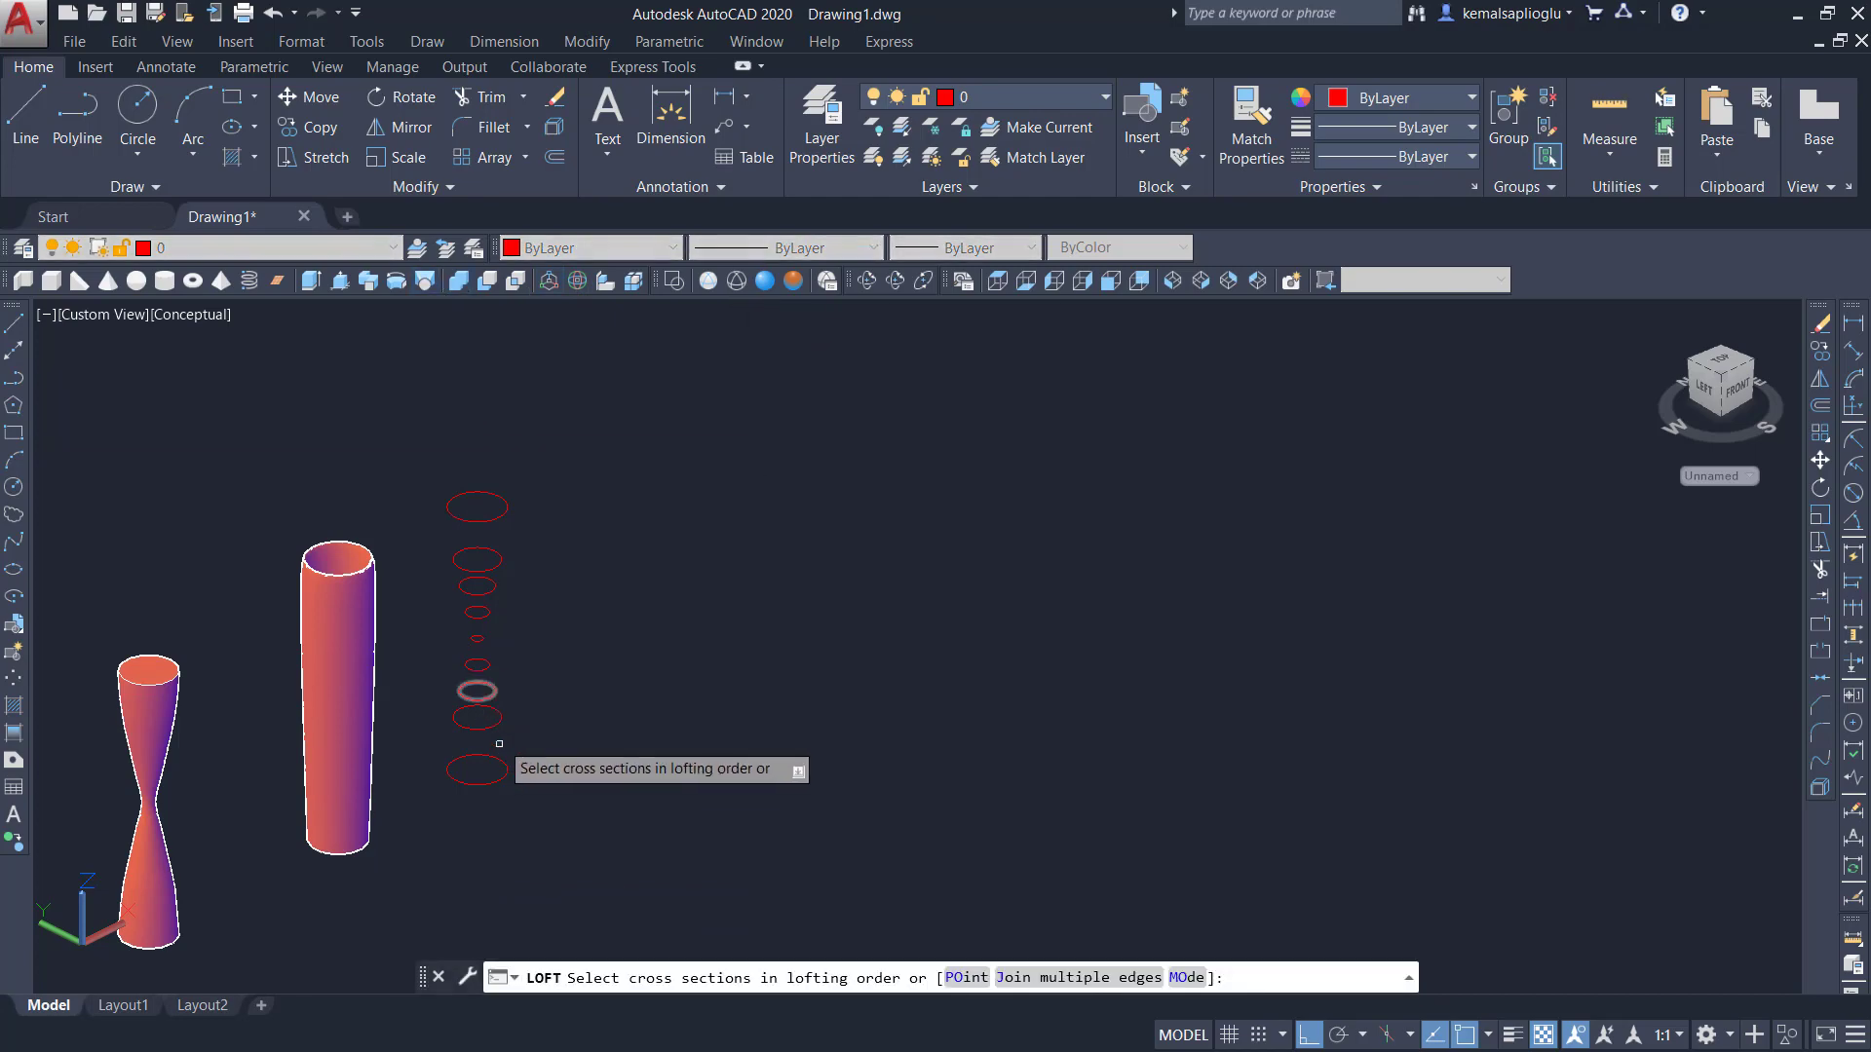
click(477, 784)
click(494, 726)
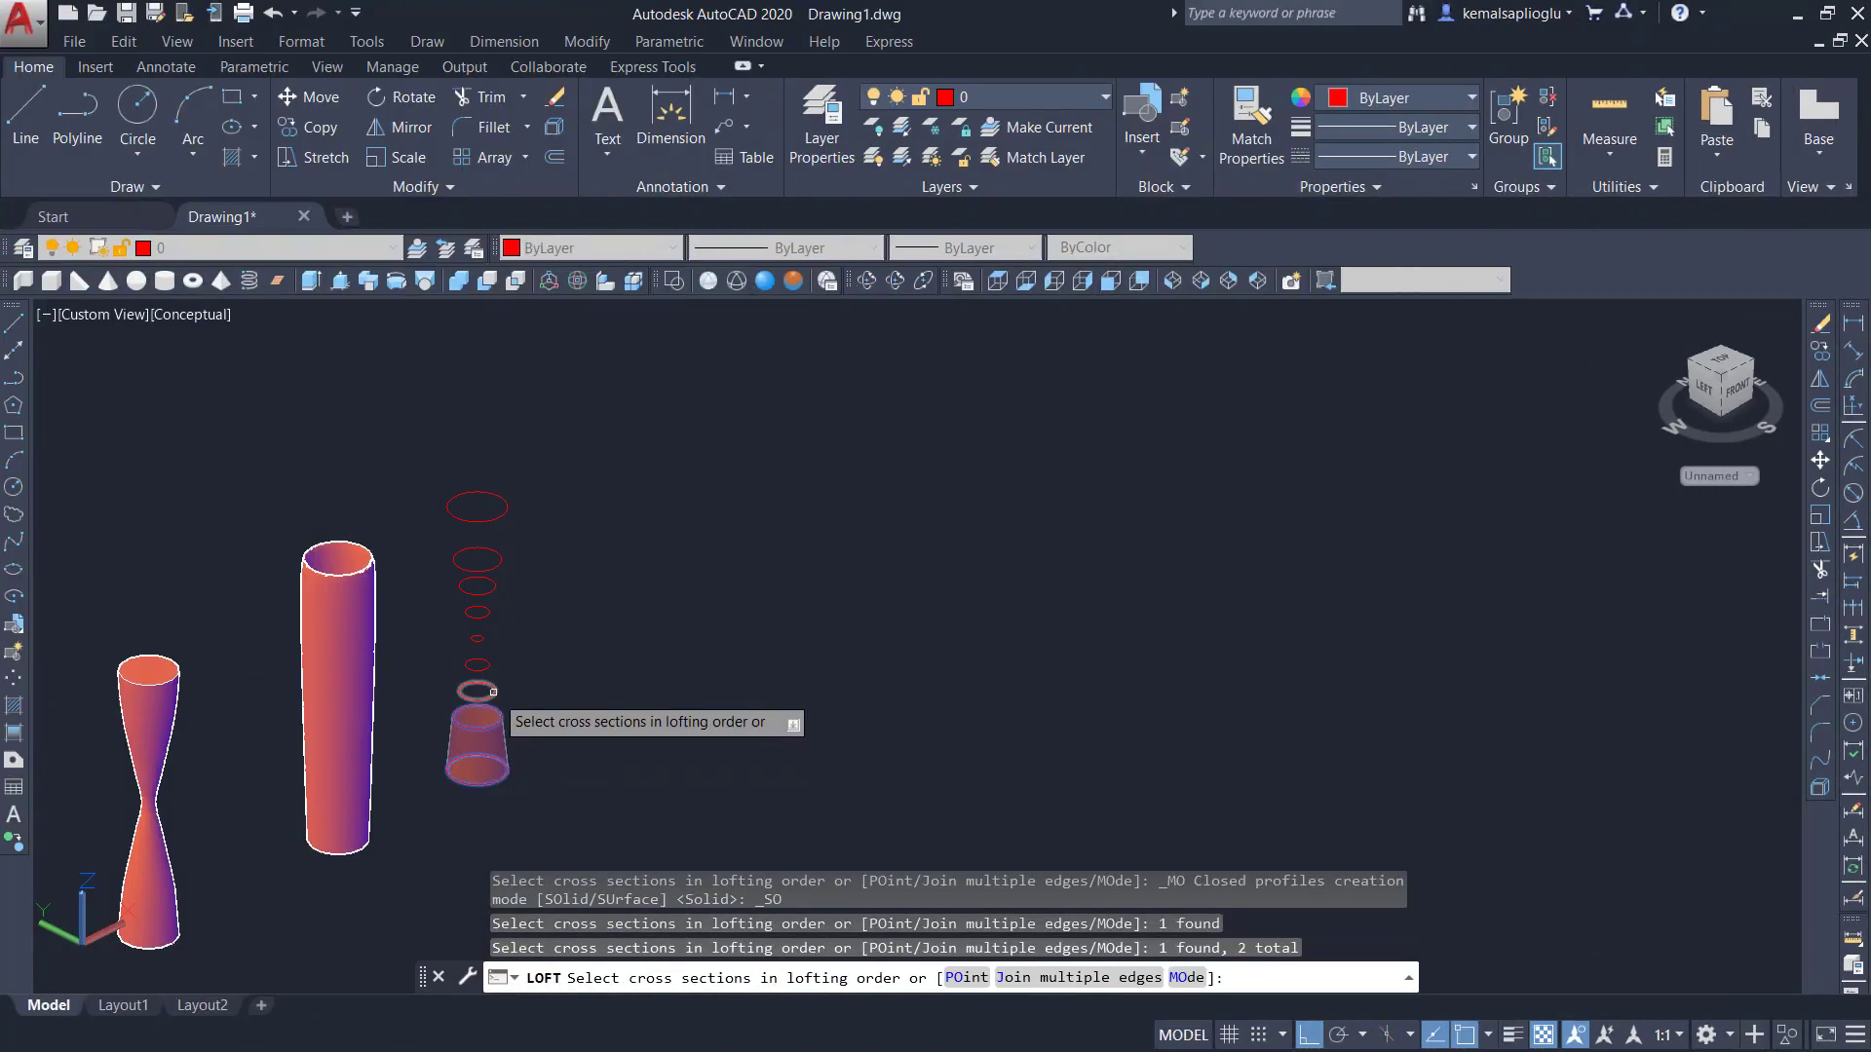
click(493, 693)
click(491, 667)
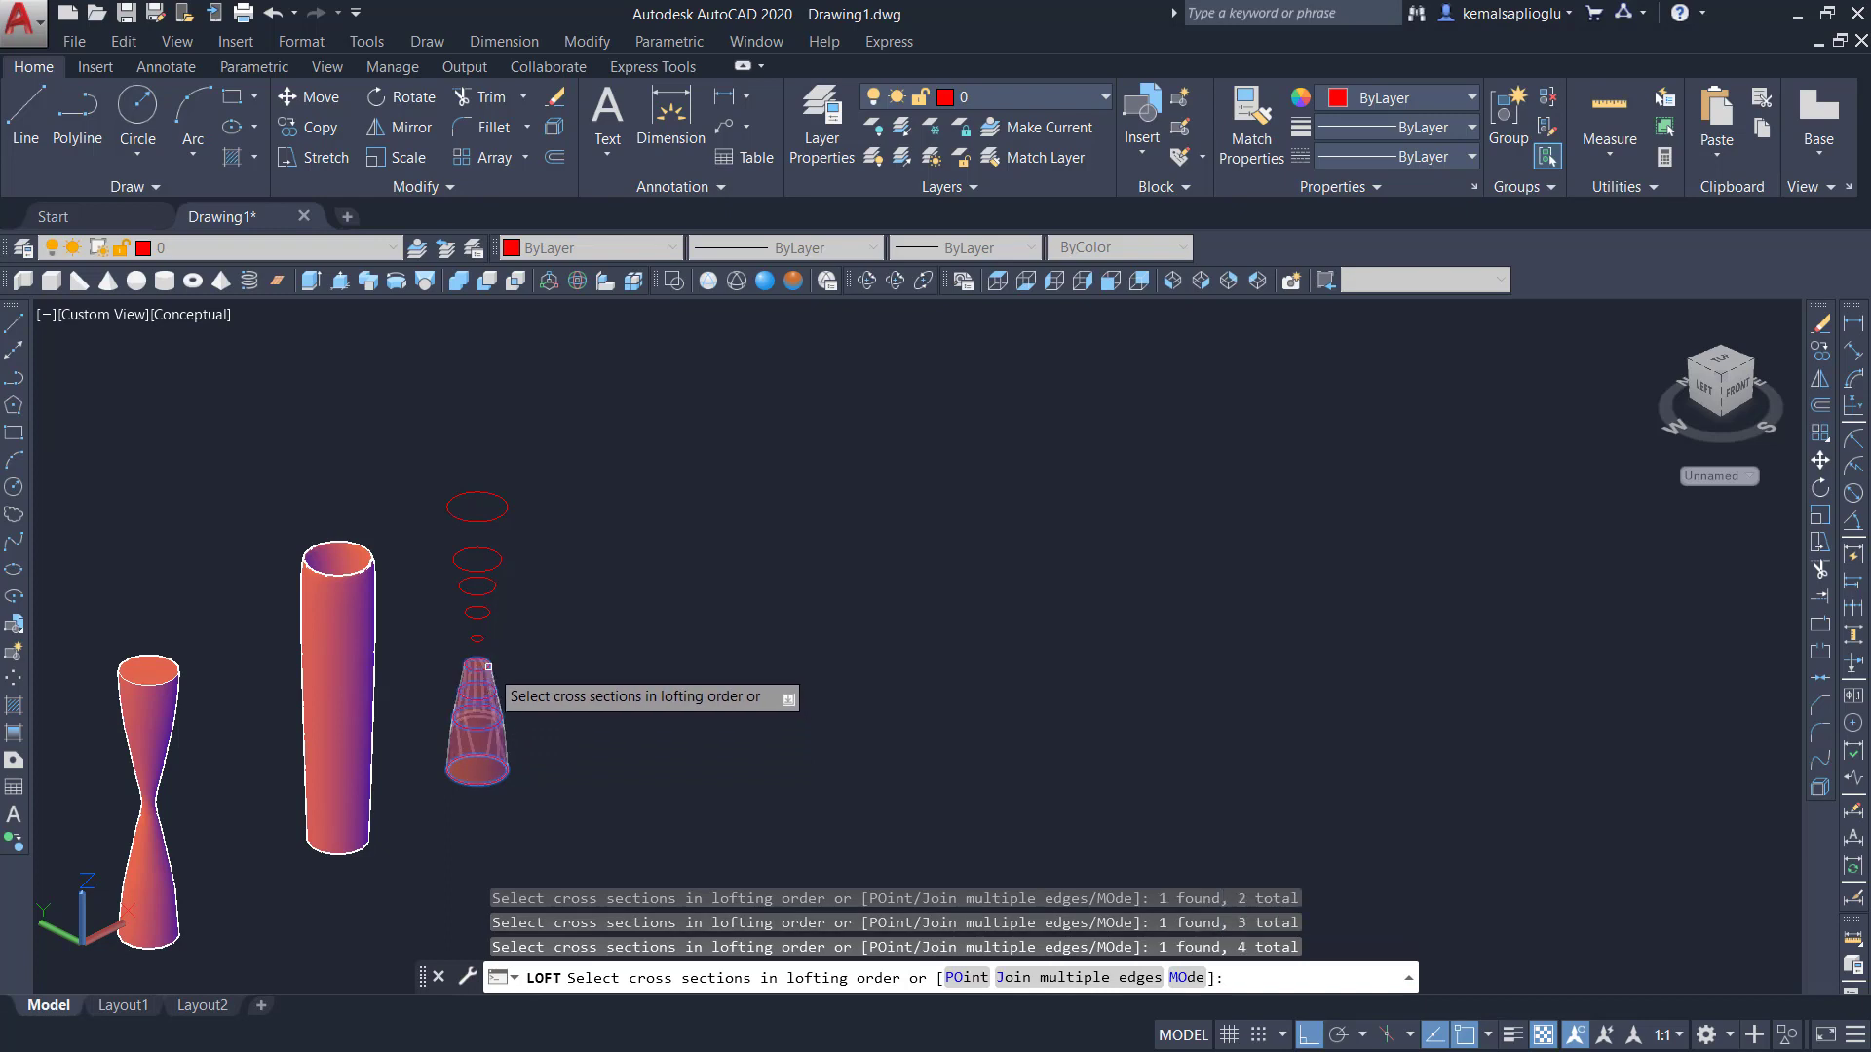
click(490, 613)
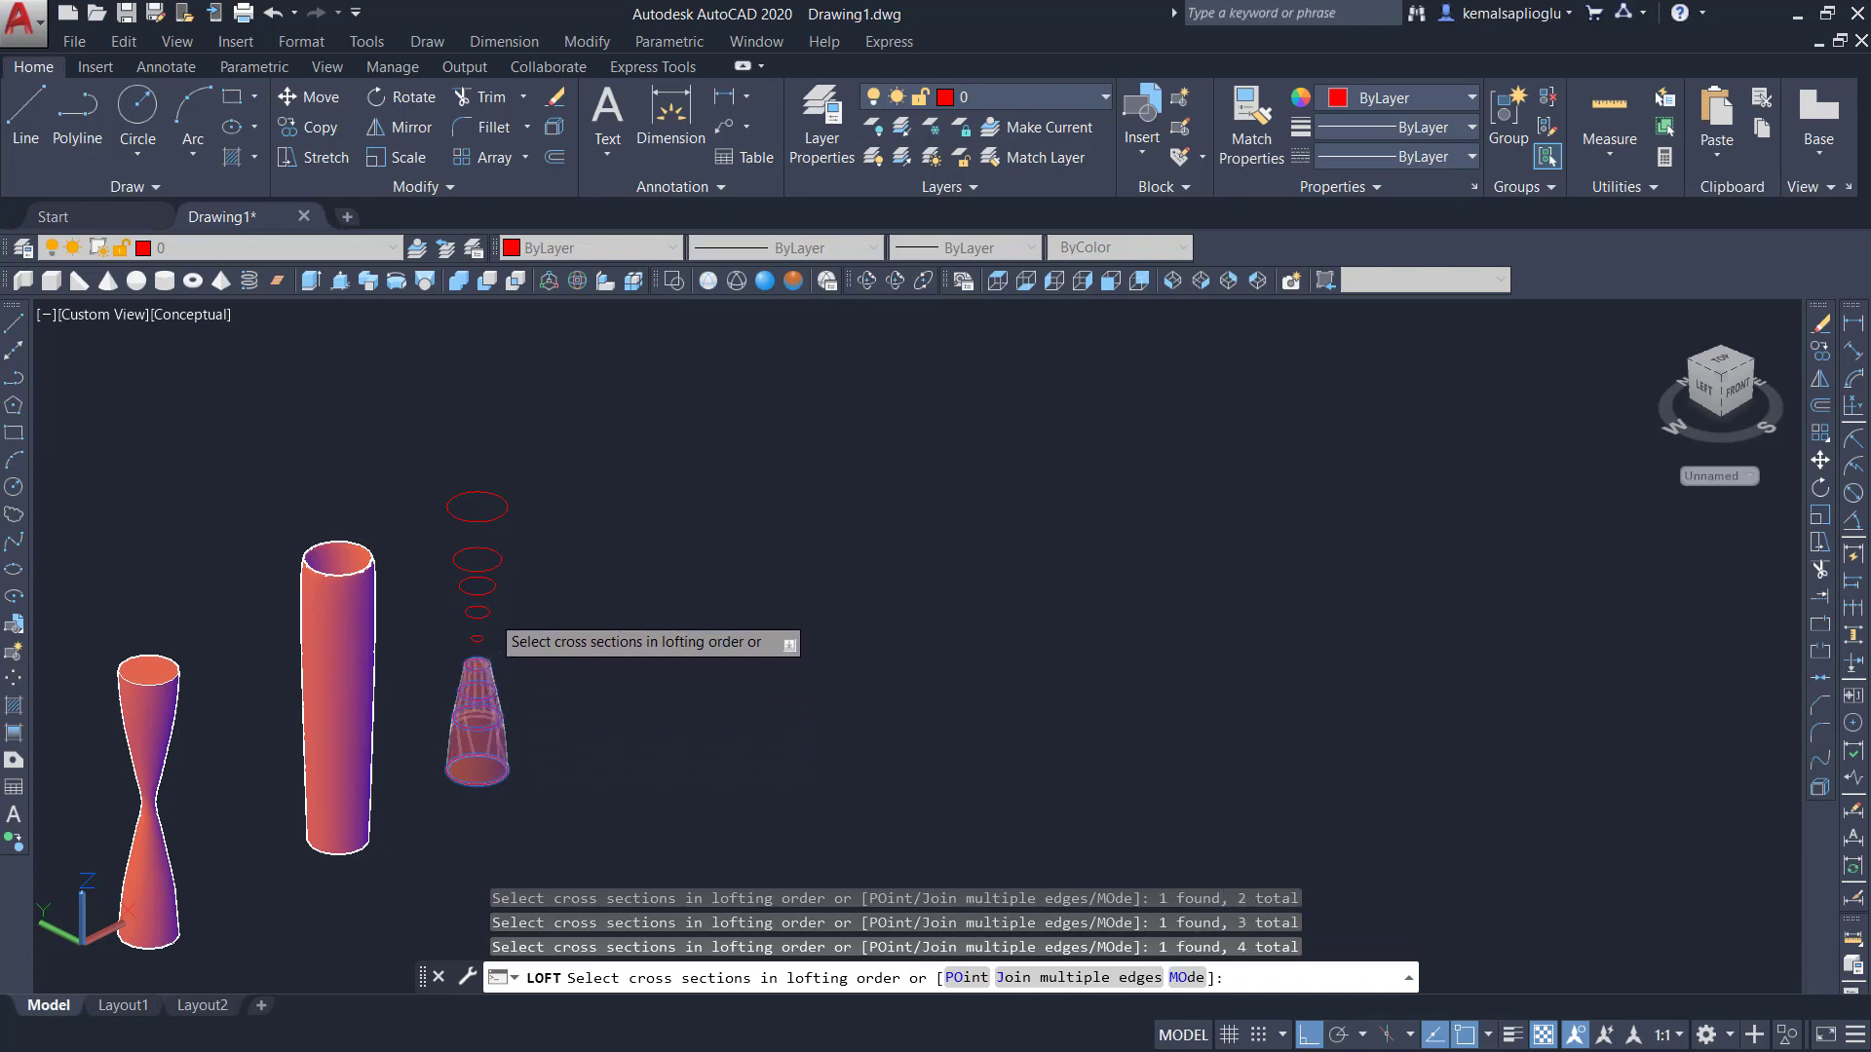
click(499, 563)
click(492, 520)
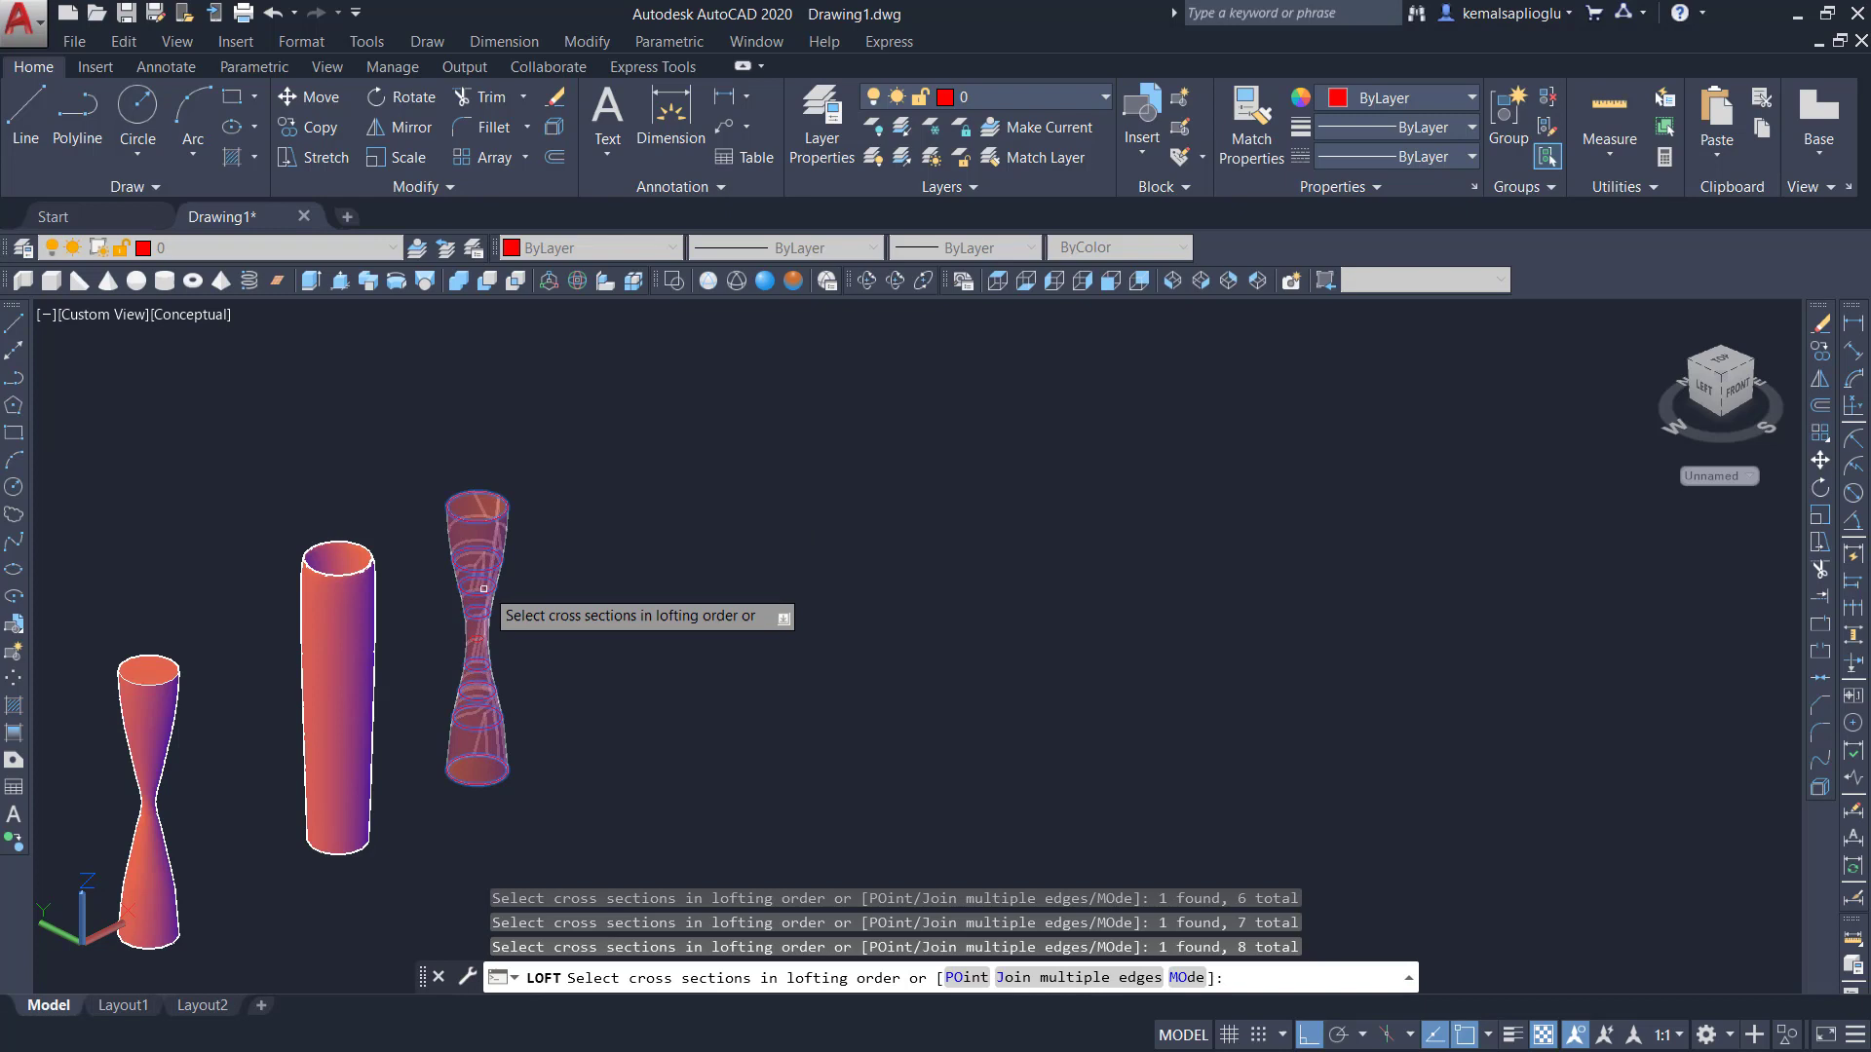
click(478, 640)
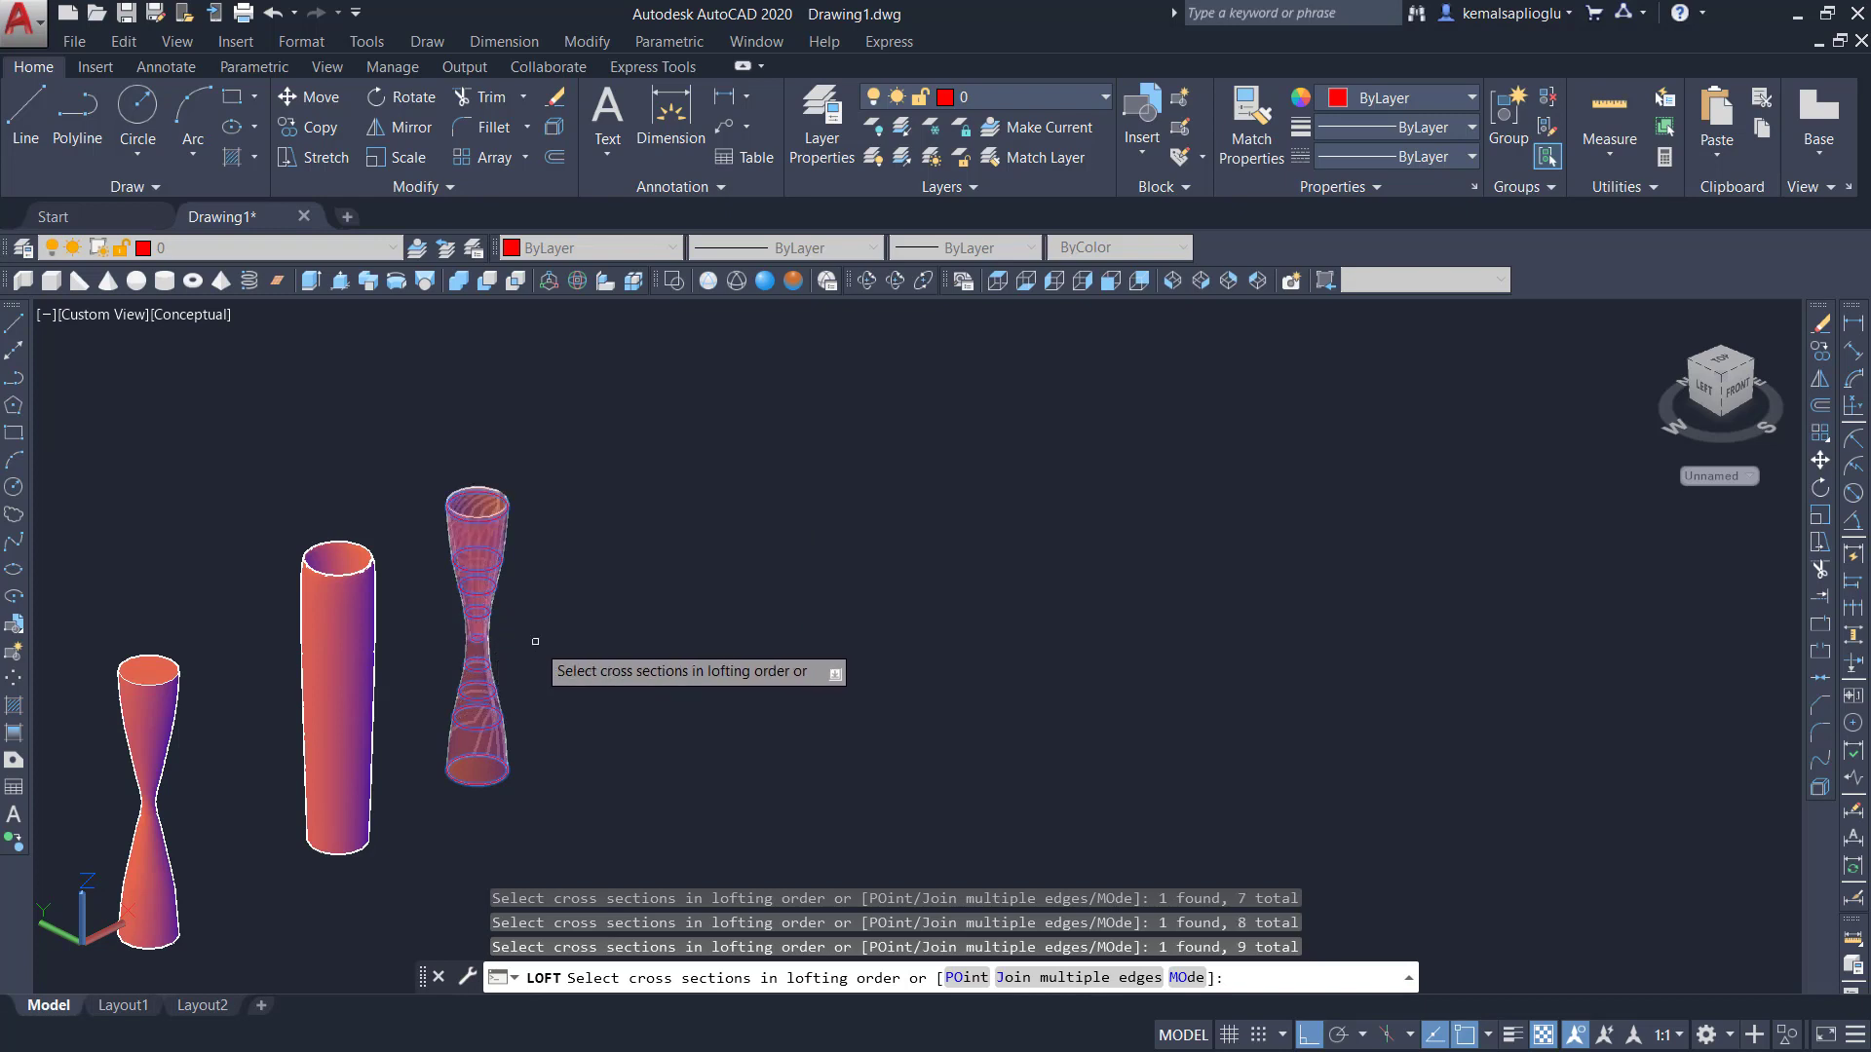
Step: Finish the cross-section selection and choose the loft's Settings option
key(Return)
key(Down)
key(Down)
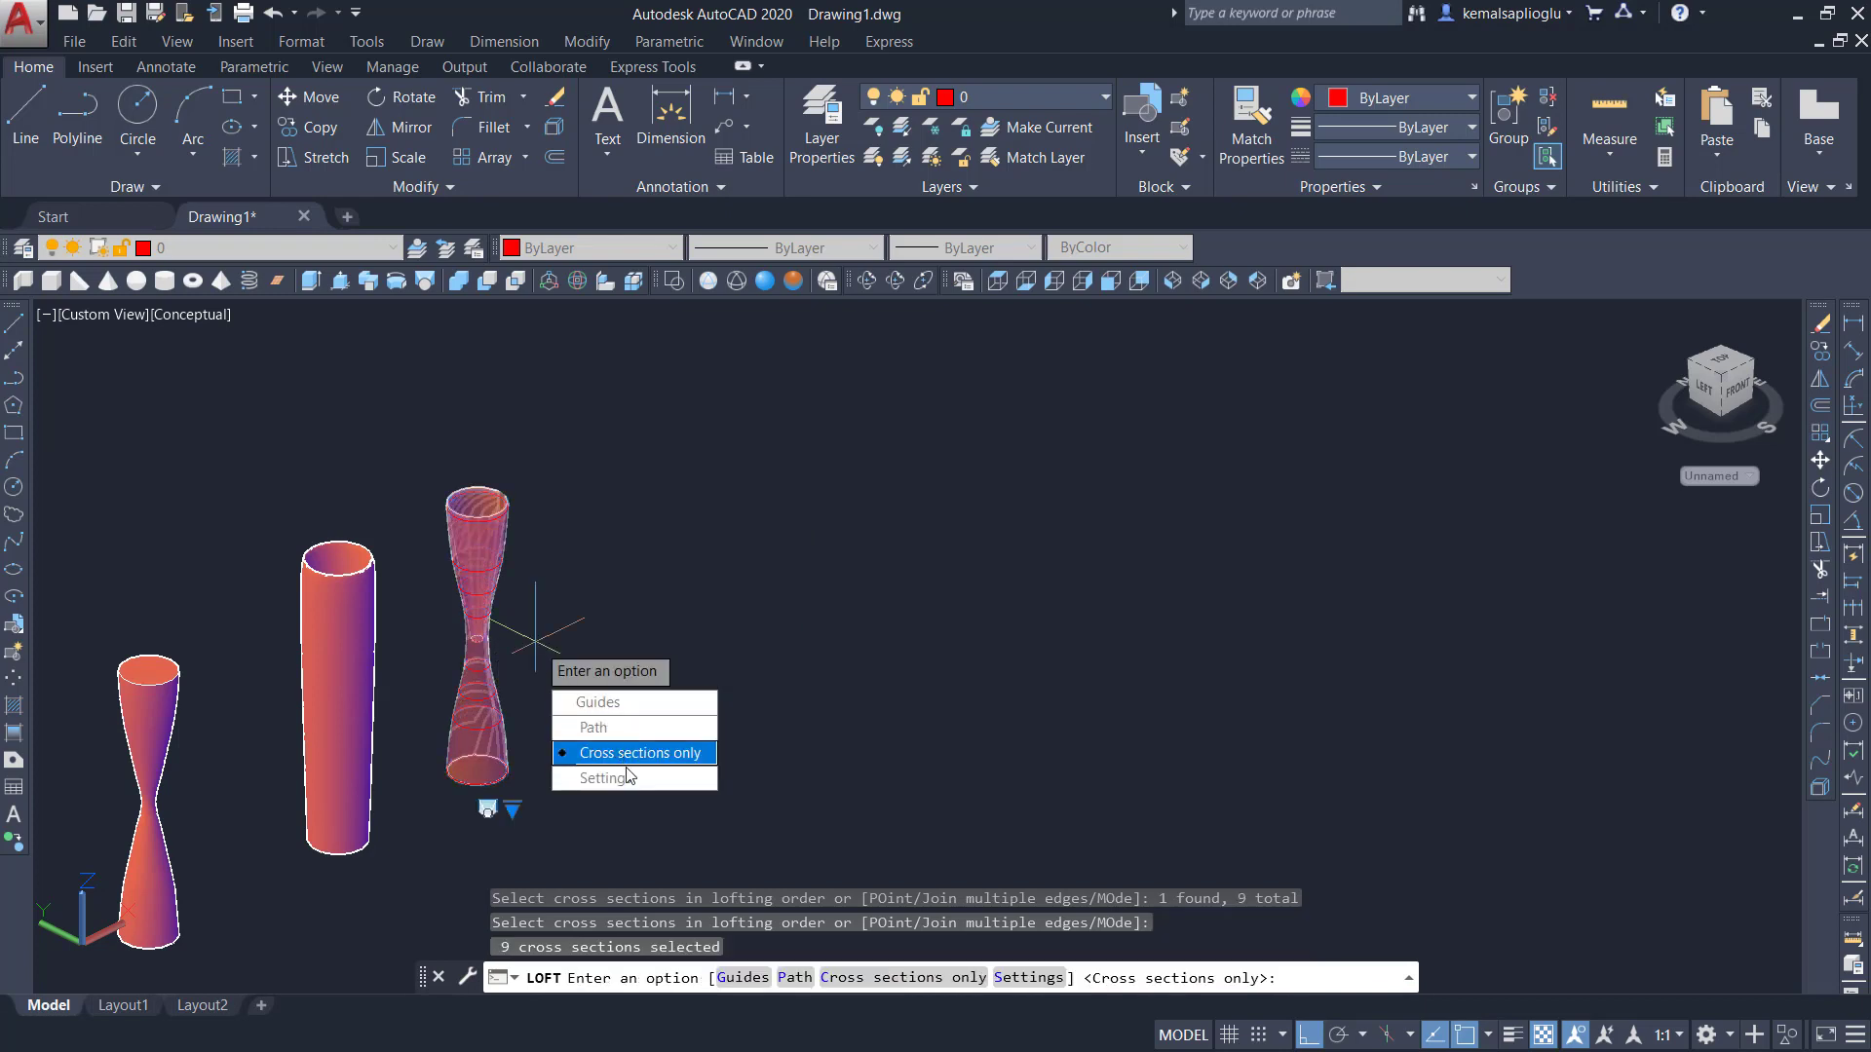
key(Down)
key(Return)
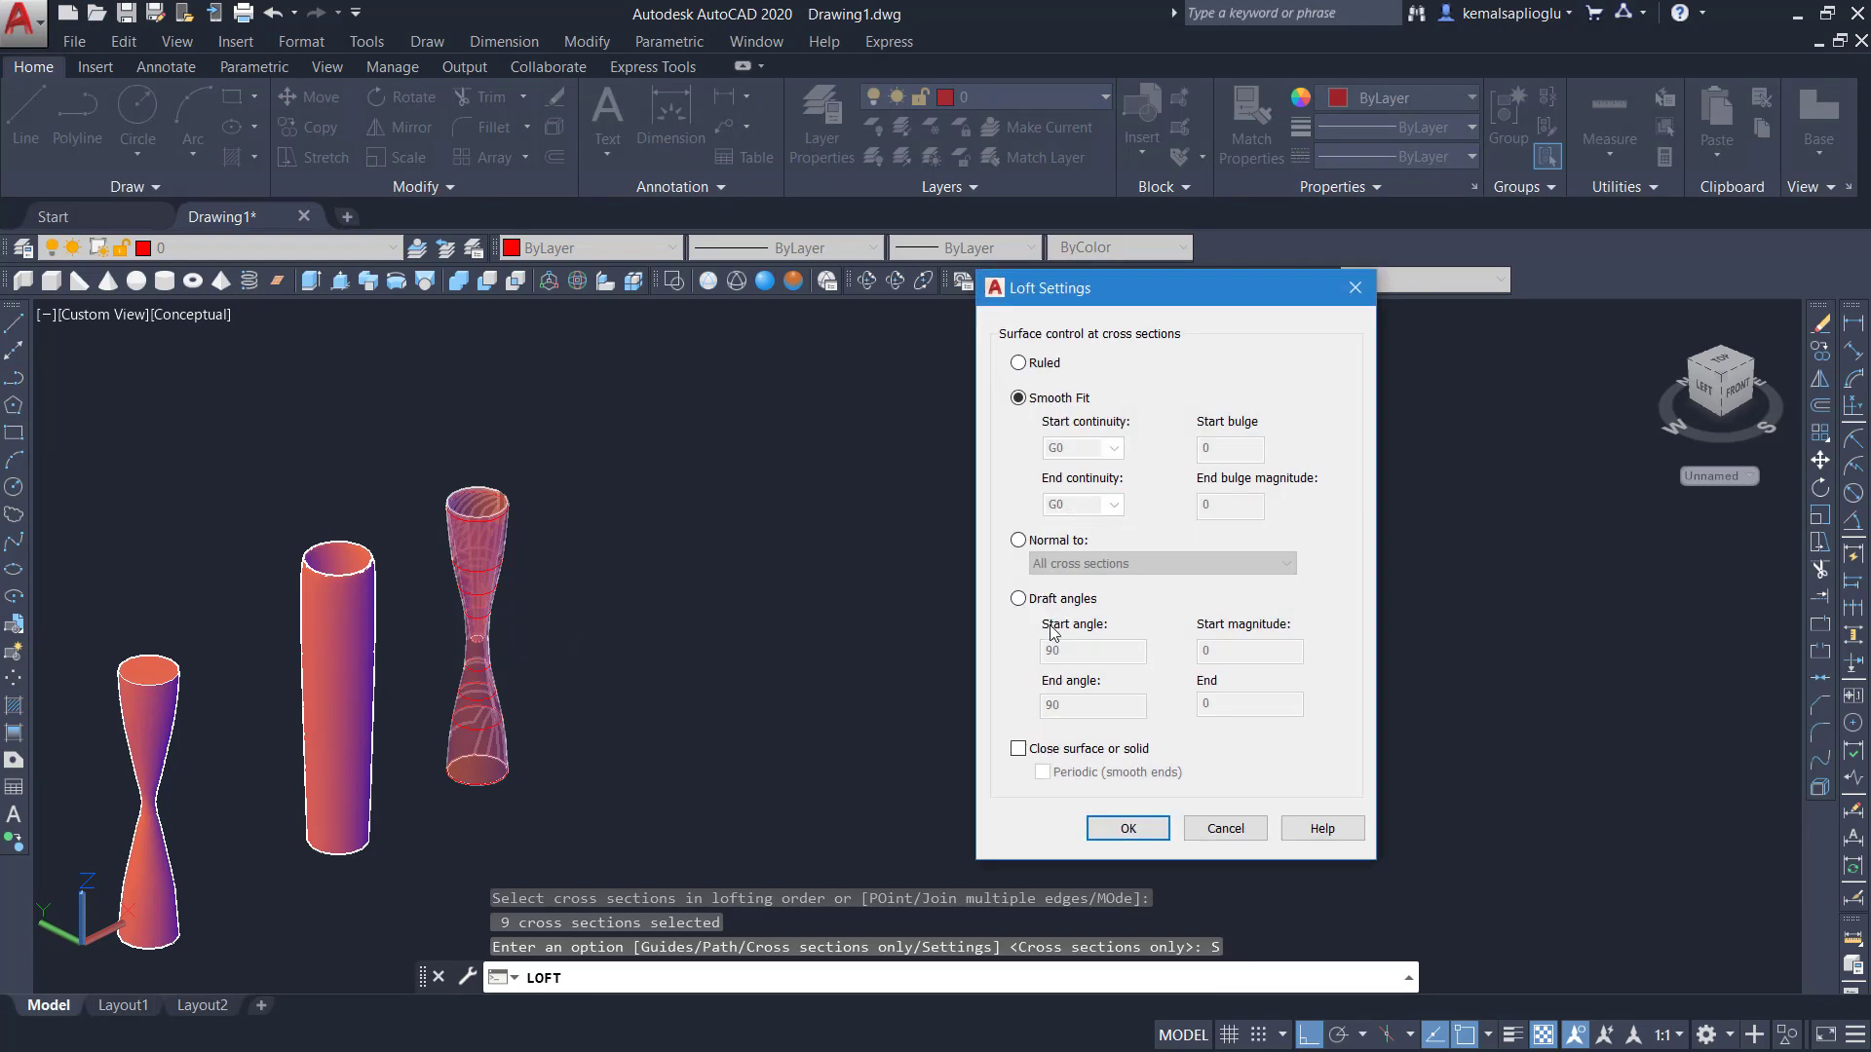
Step: Switch surface control to Draft angles with start and end angles of 150
click(1020, 598)
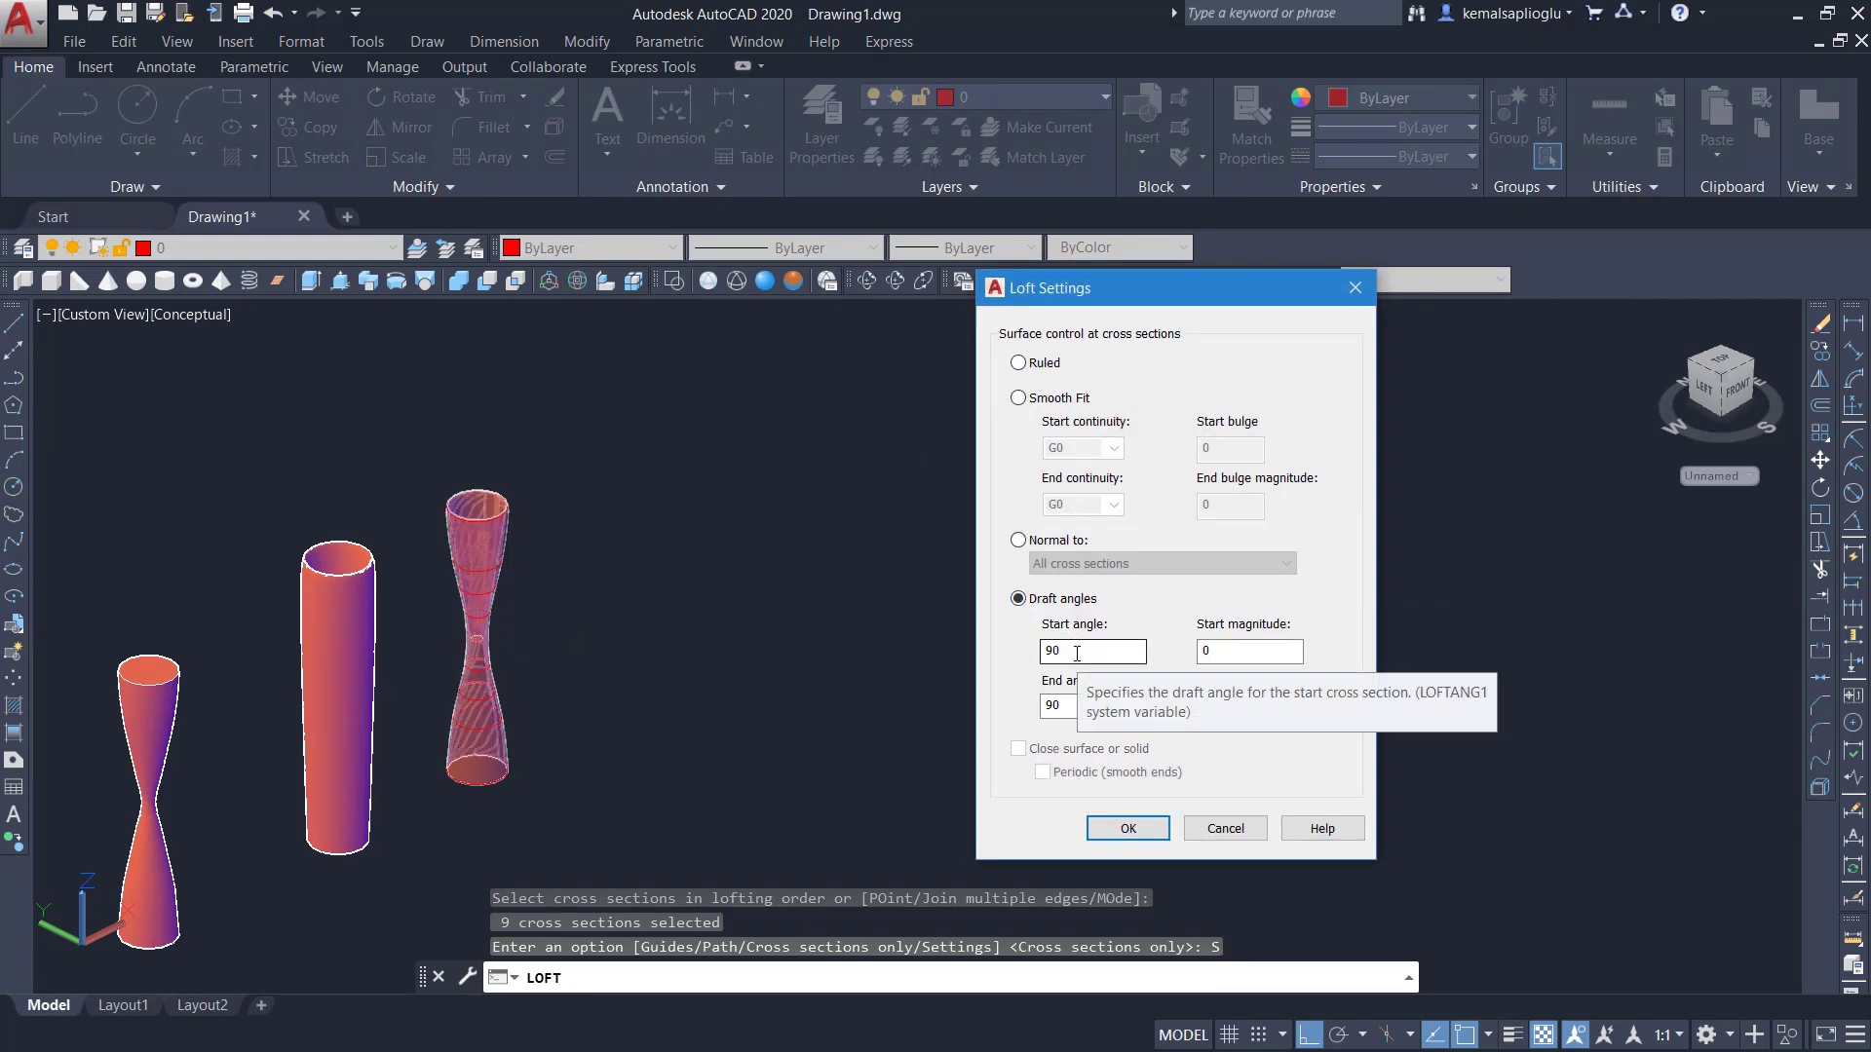
drag(1077, 653, 1026, 655)
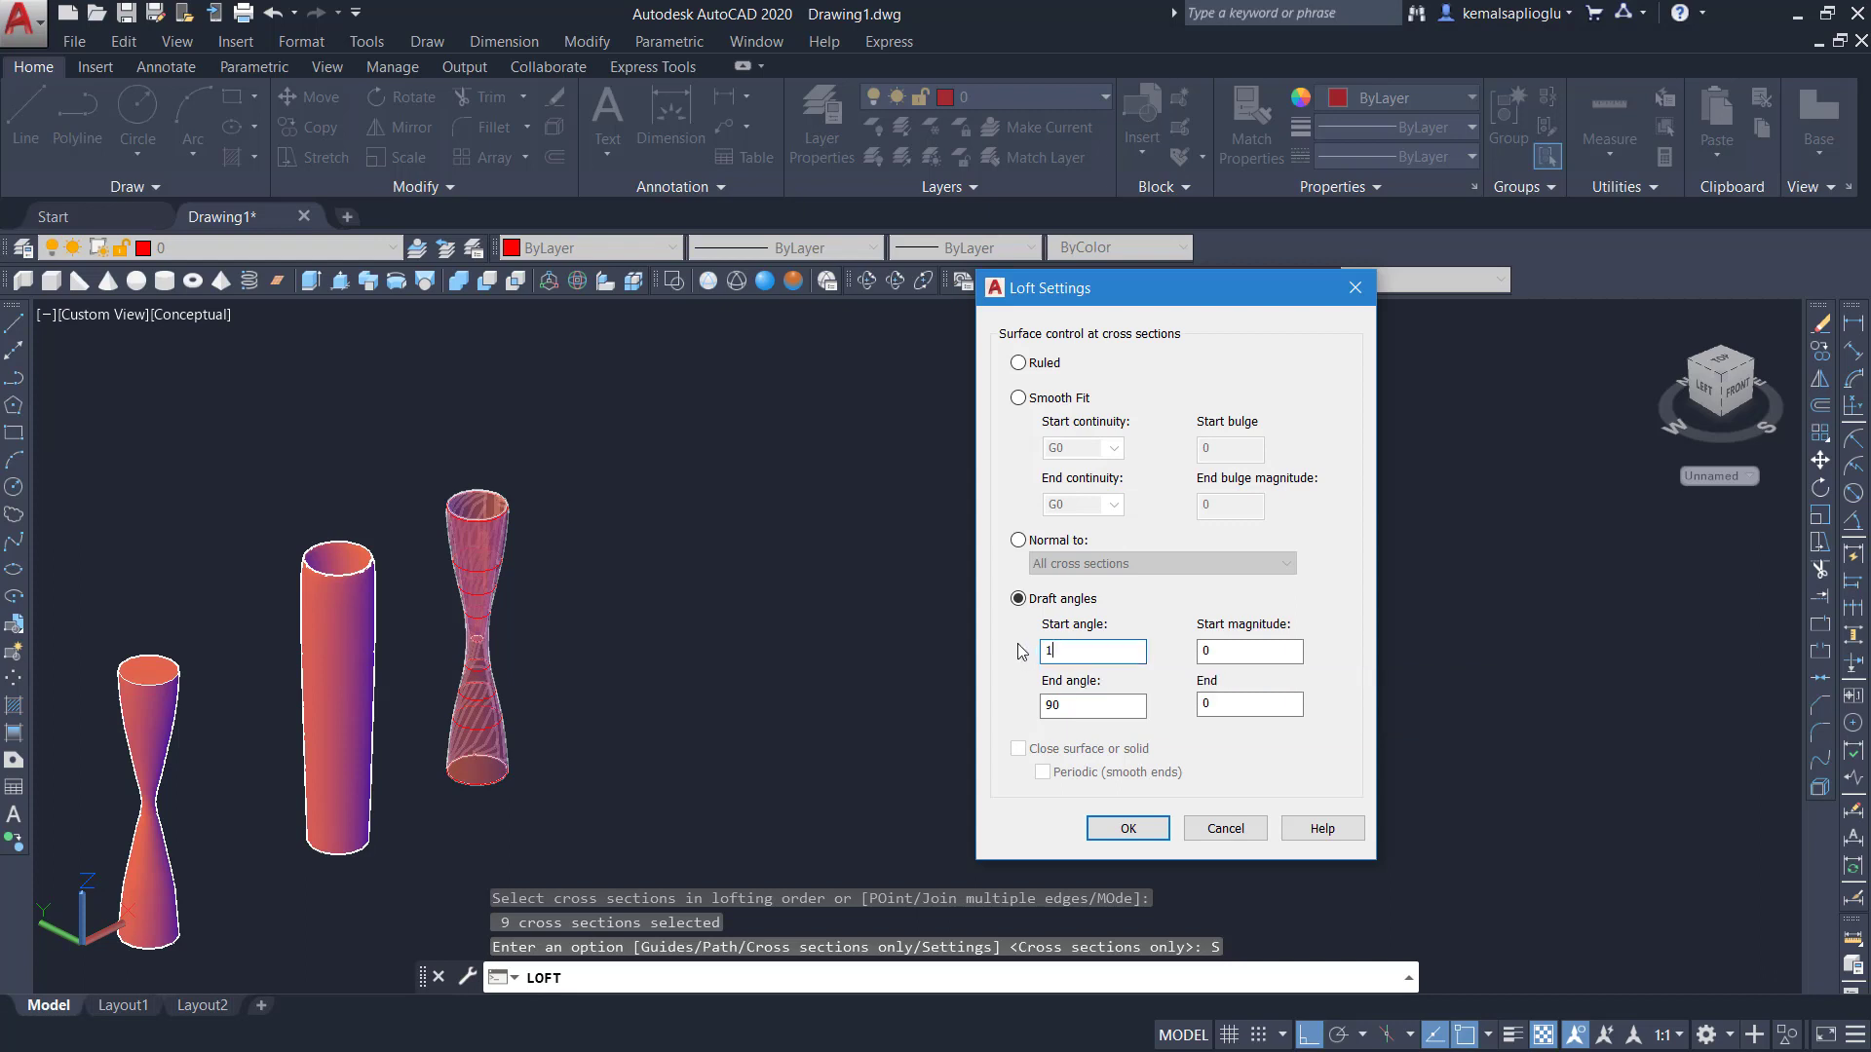
text(150)
click(1079, 704)
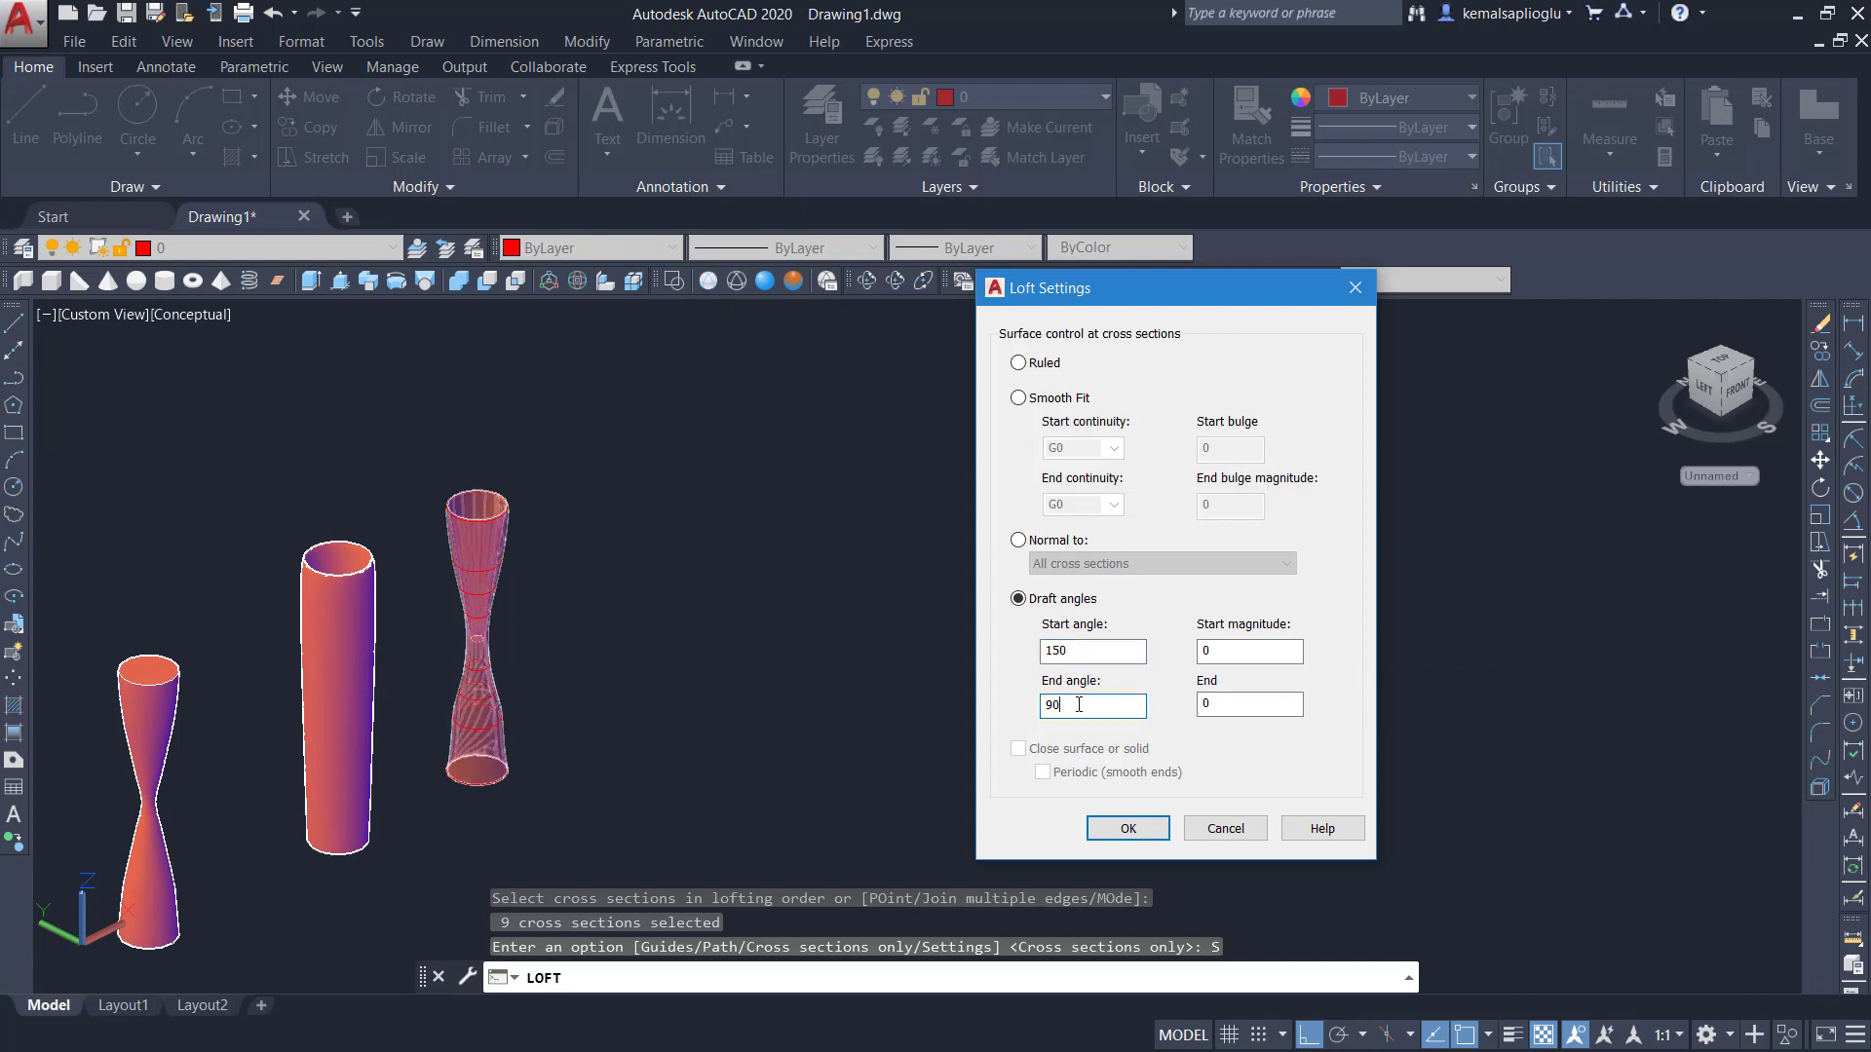
drag(1082, 704, 1051, 698)
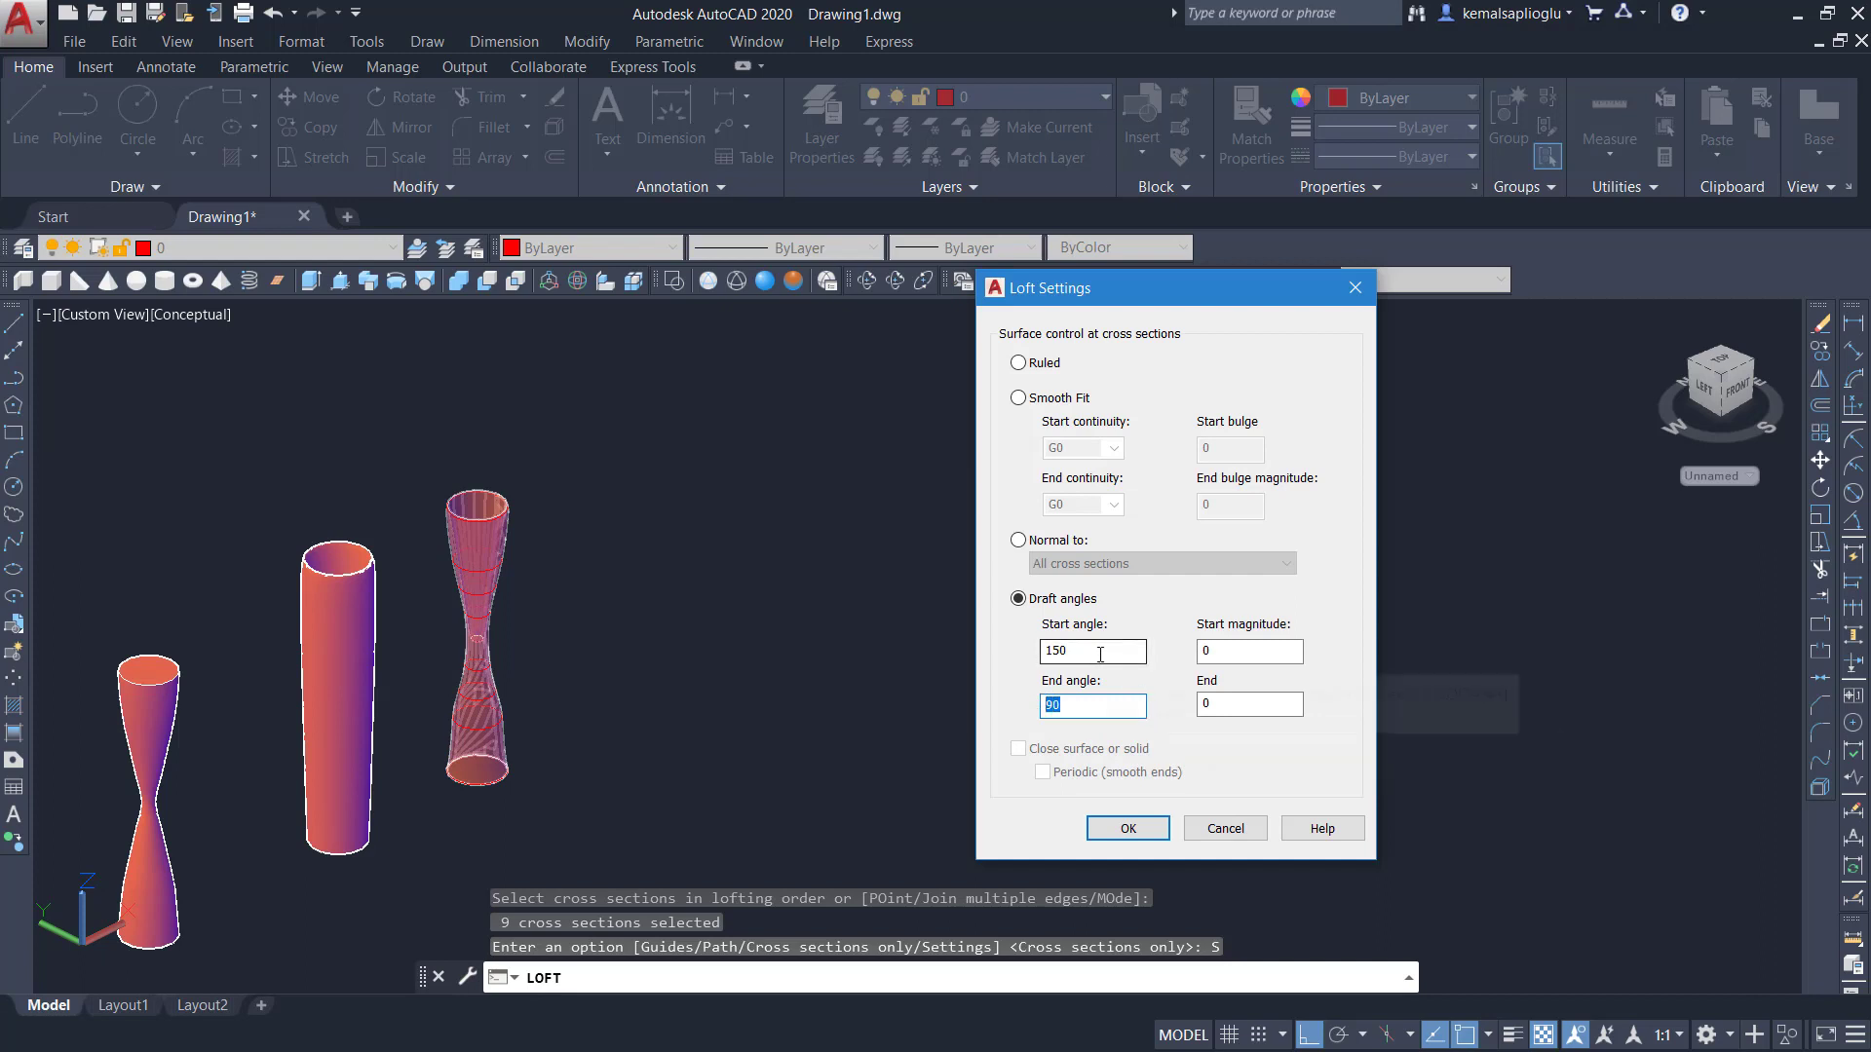
text(15)
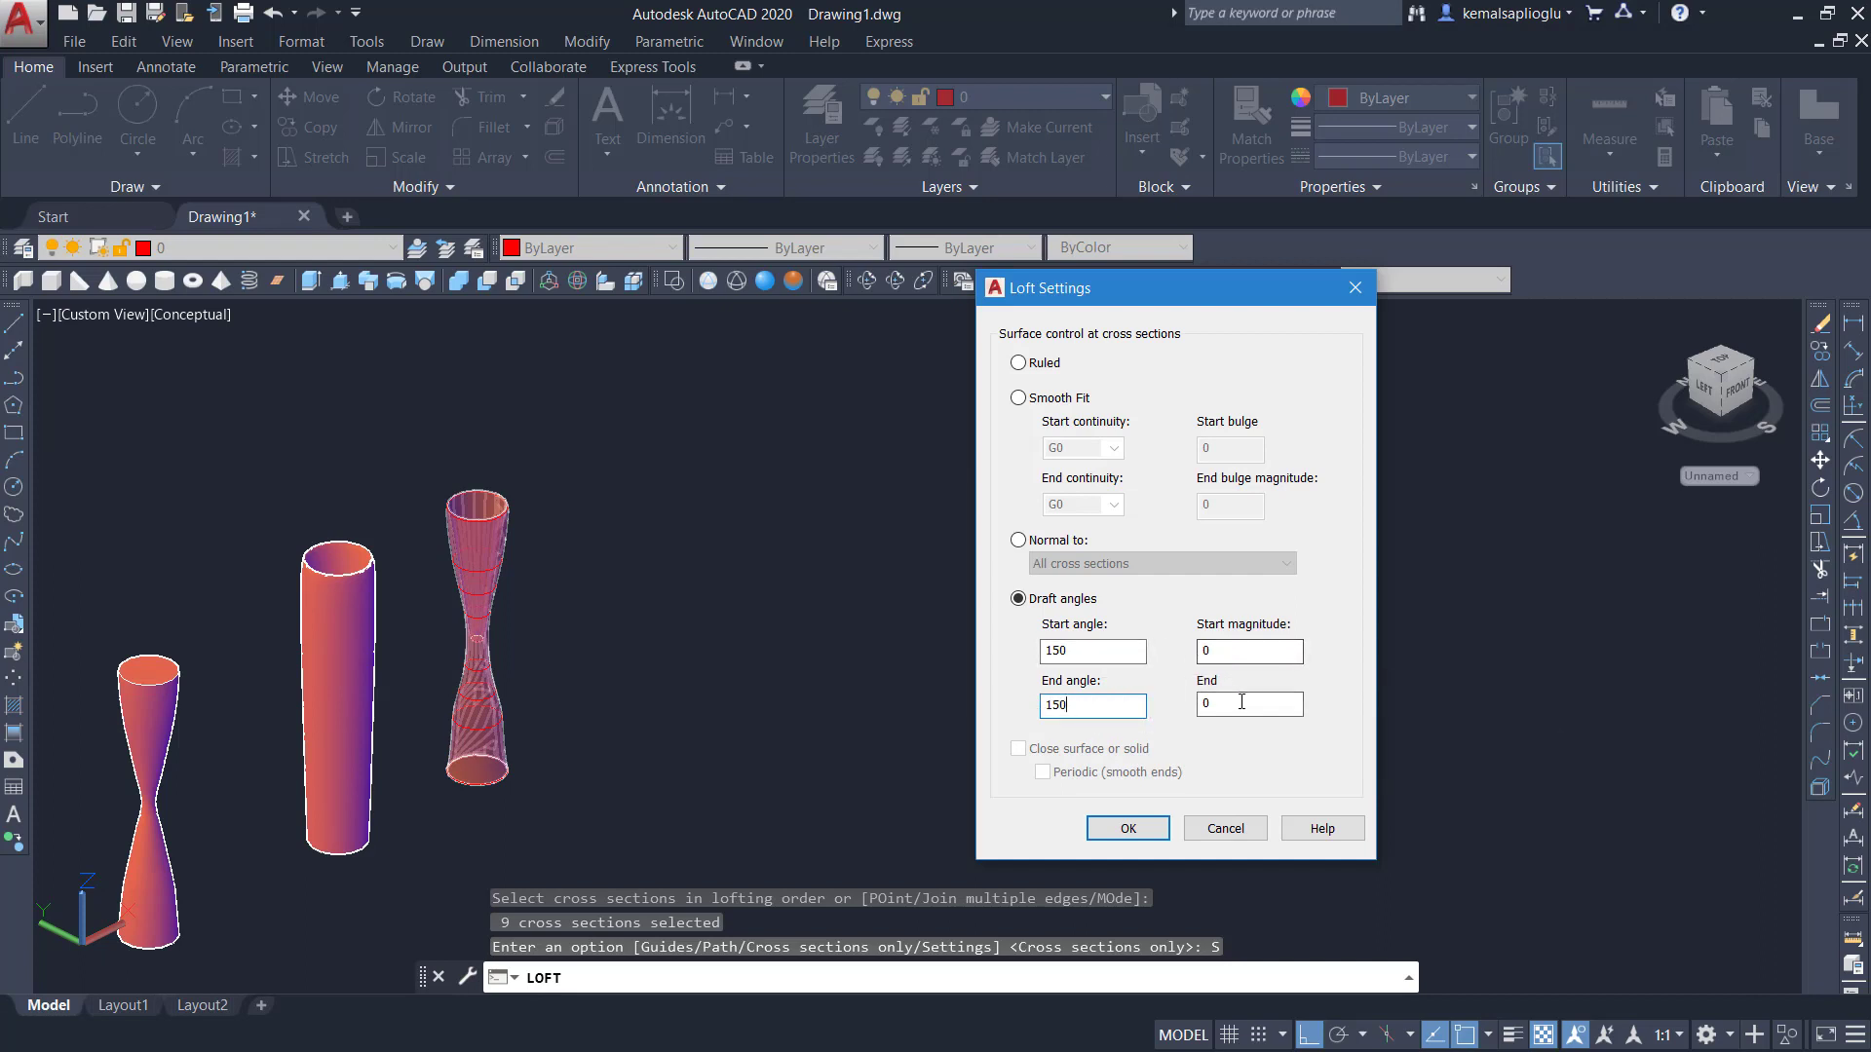
Step: Set start magnitude 20 and end magnitude 80, then confirm to create the lofted solid
click(1243, 703)
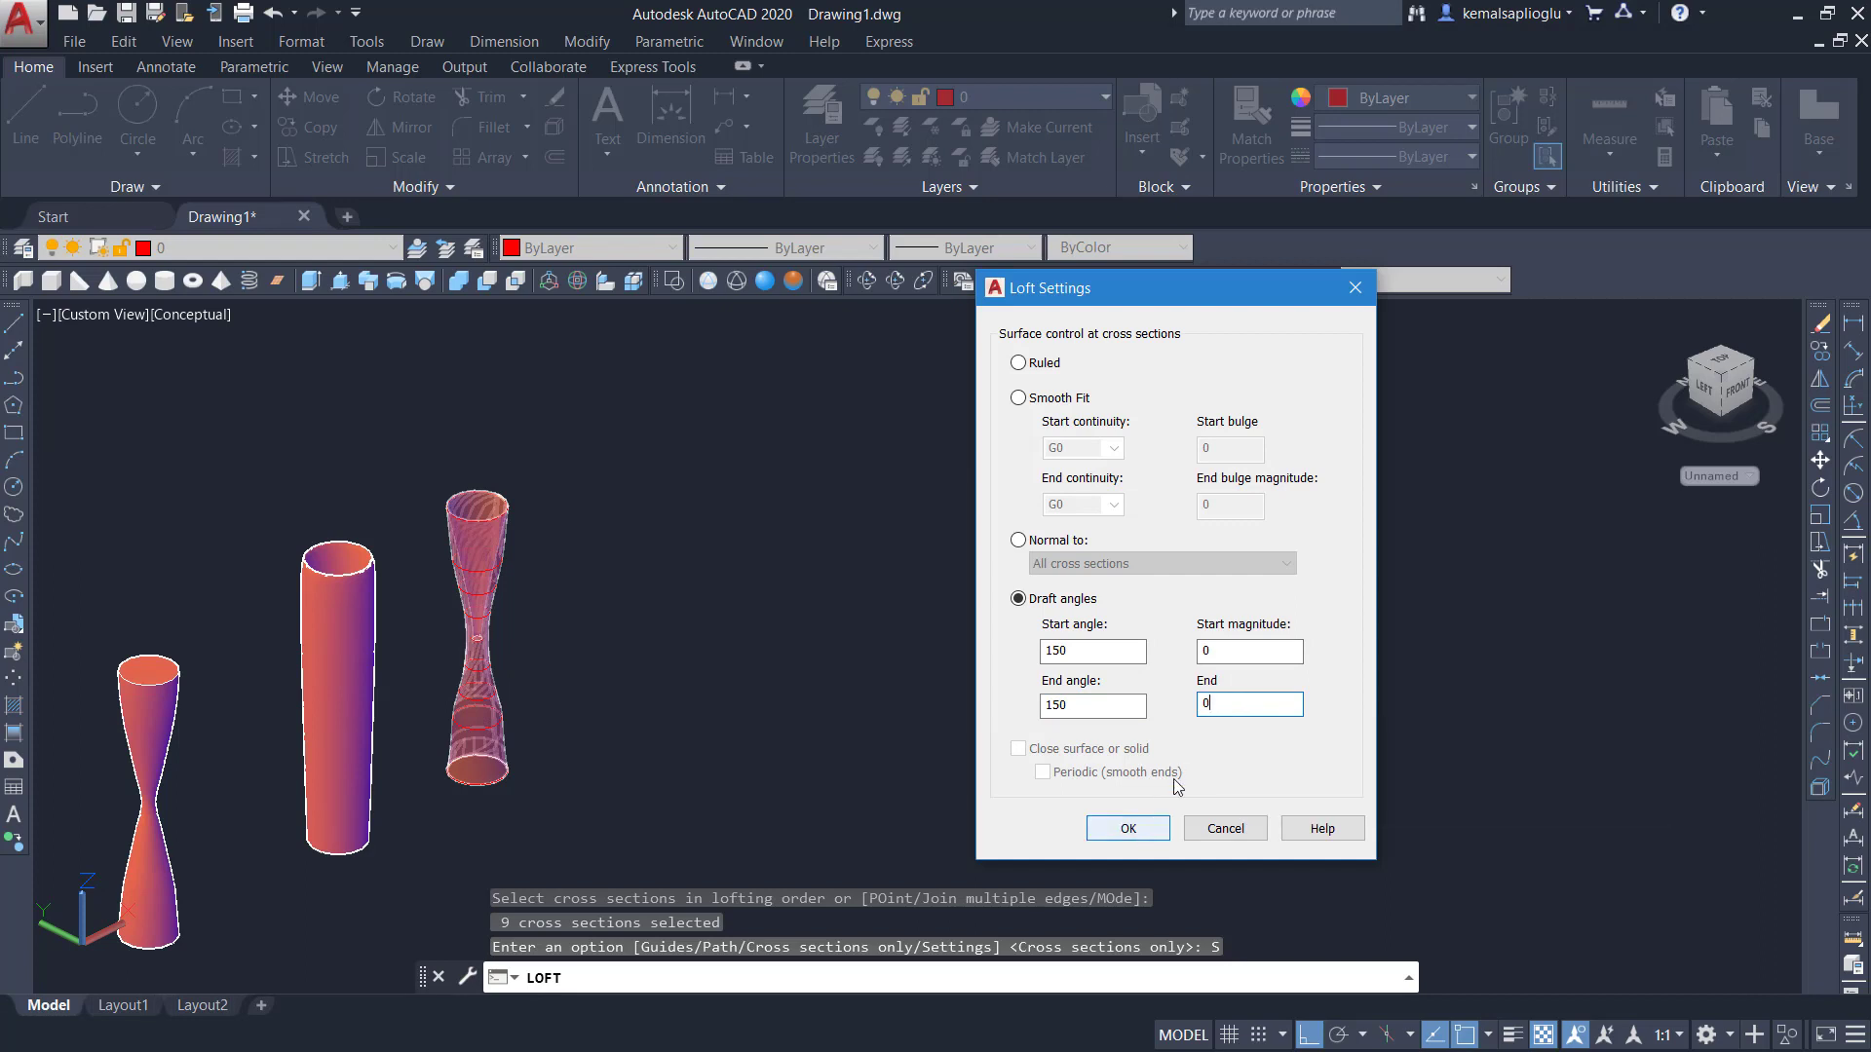
double_click(1200, 651)
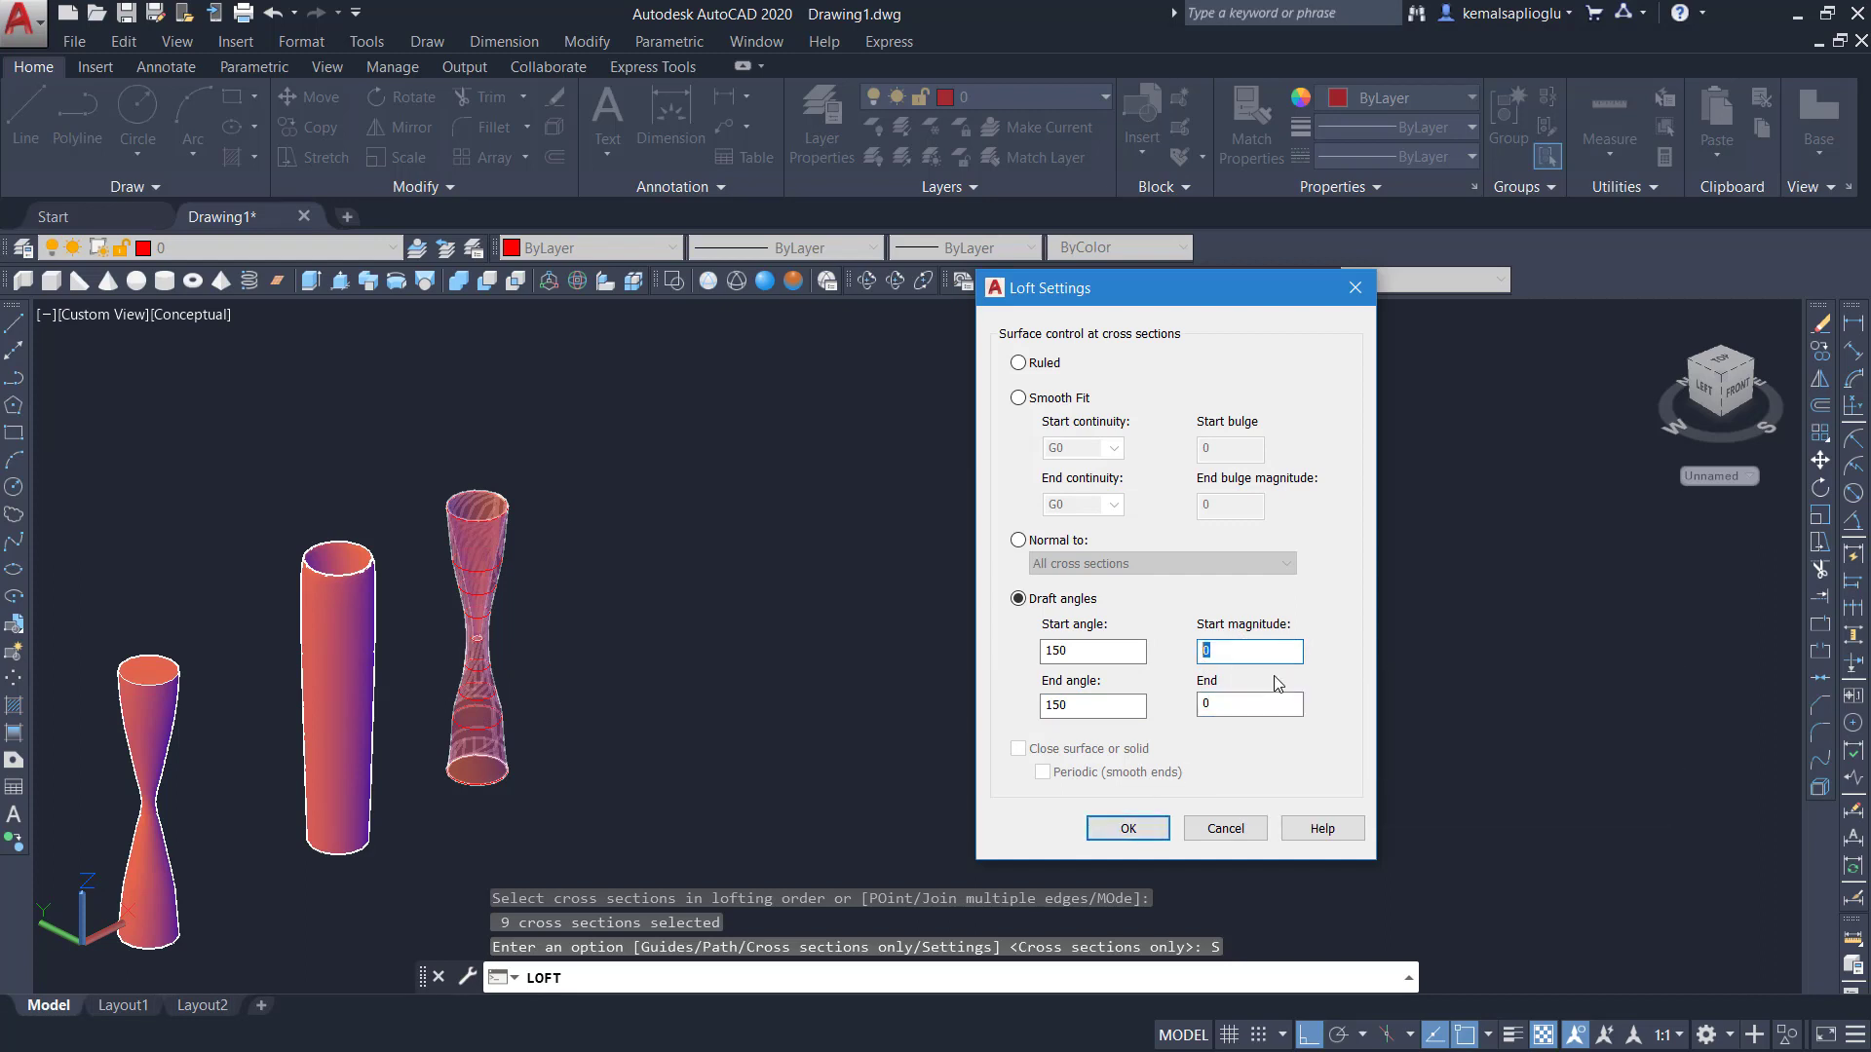
text(20)
click(1264, 705)
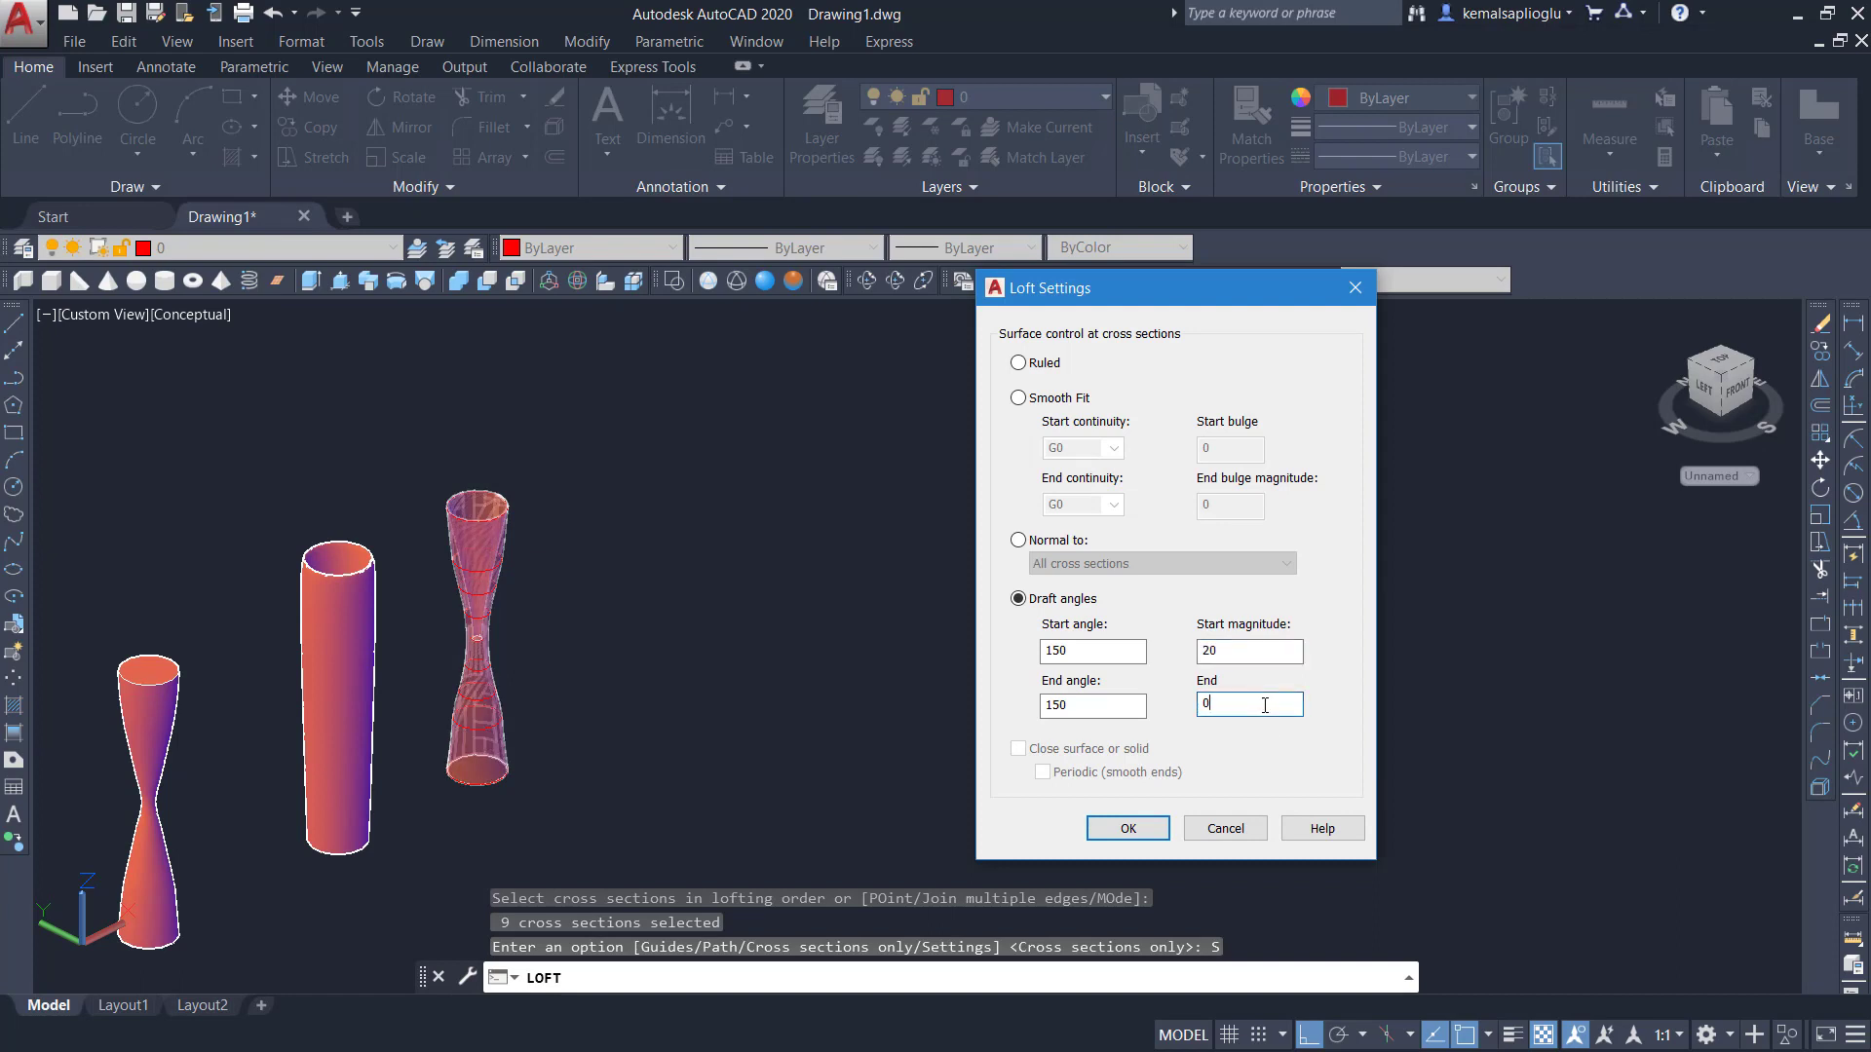
drag(1265, 705, 1156, 705)
text(80)
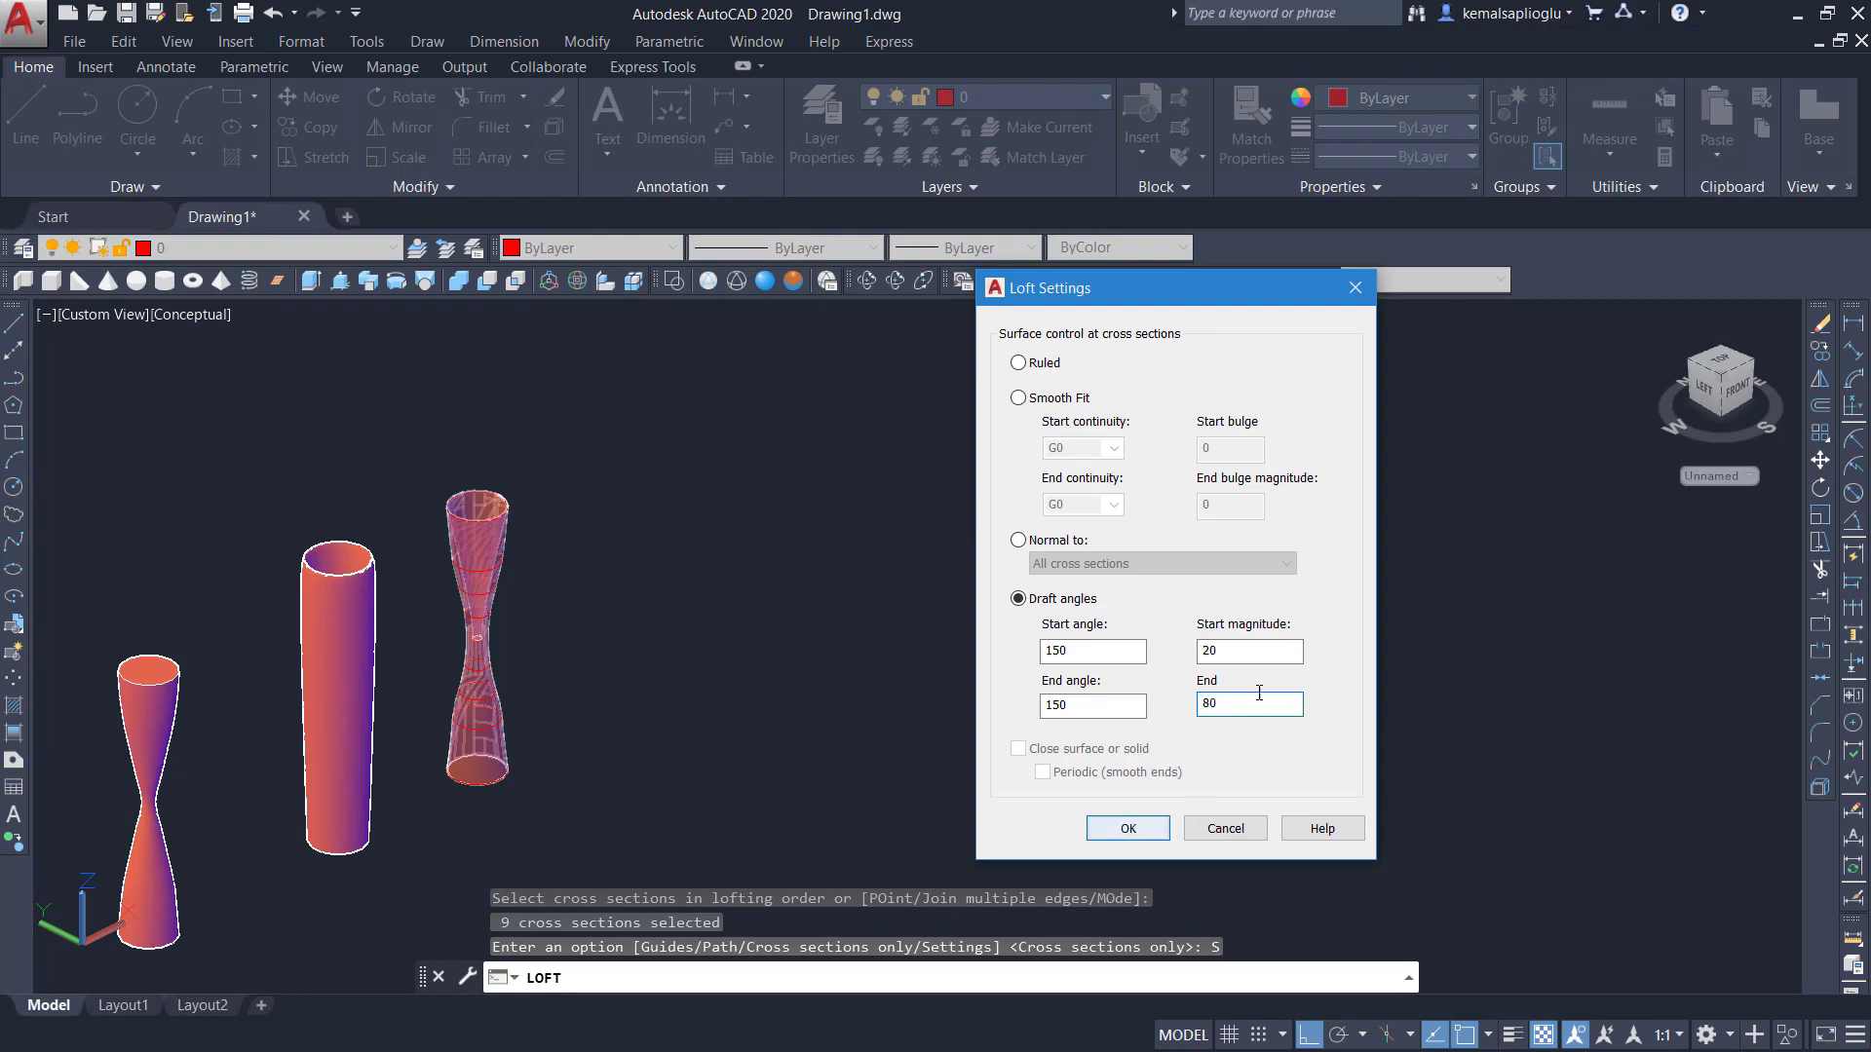
click(1127, 828)
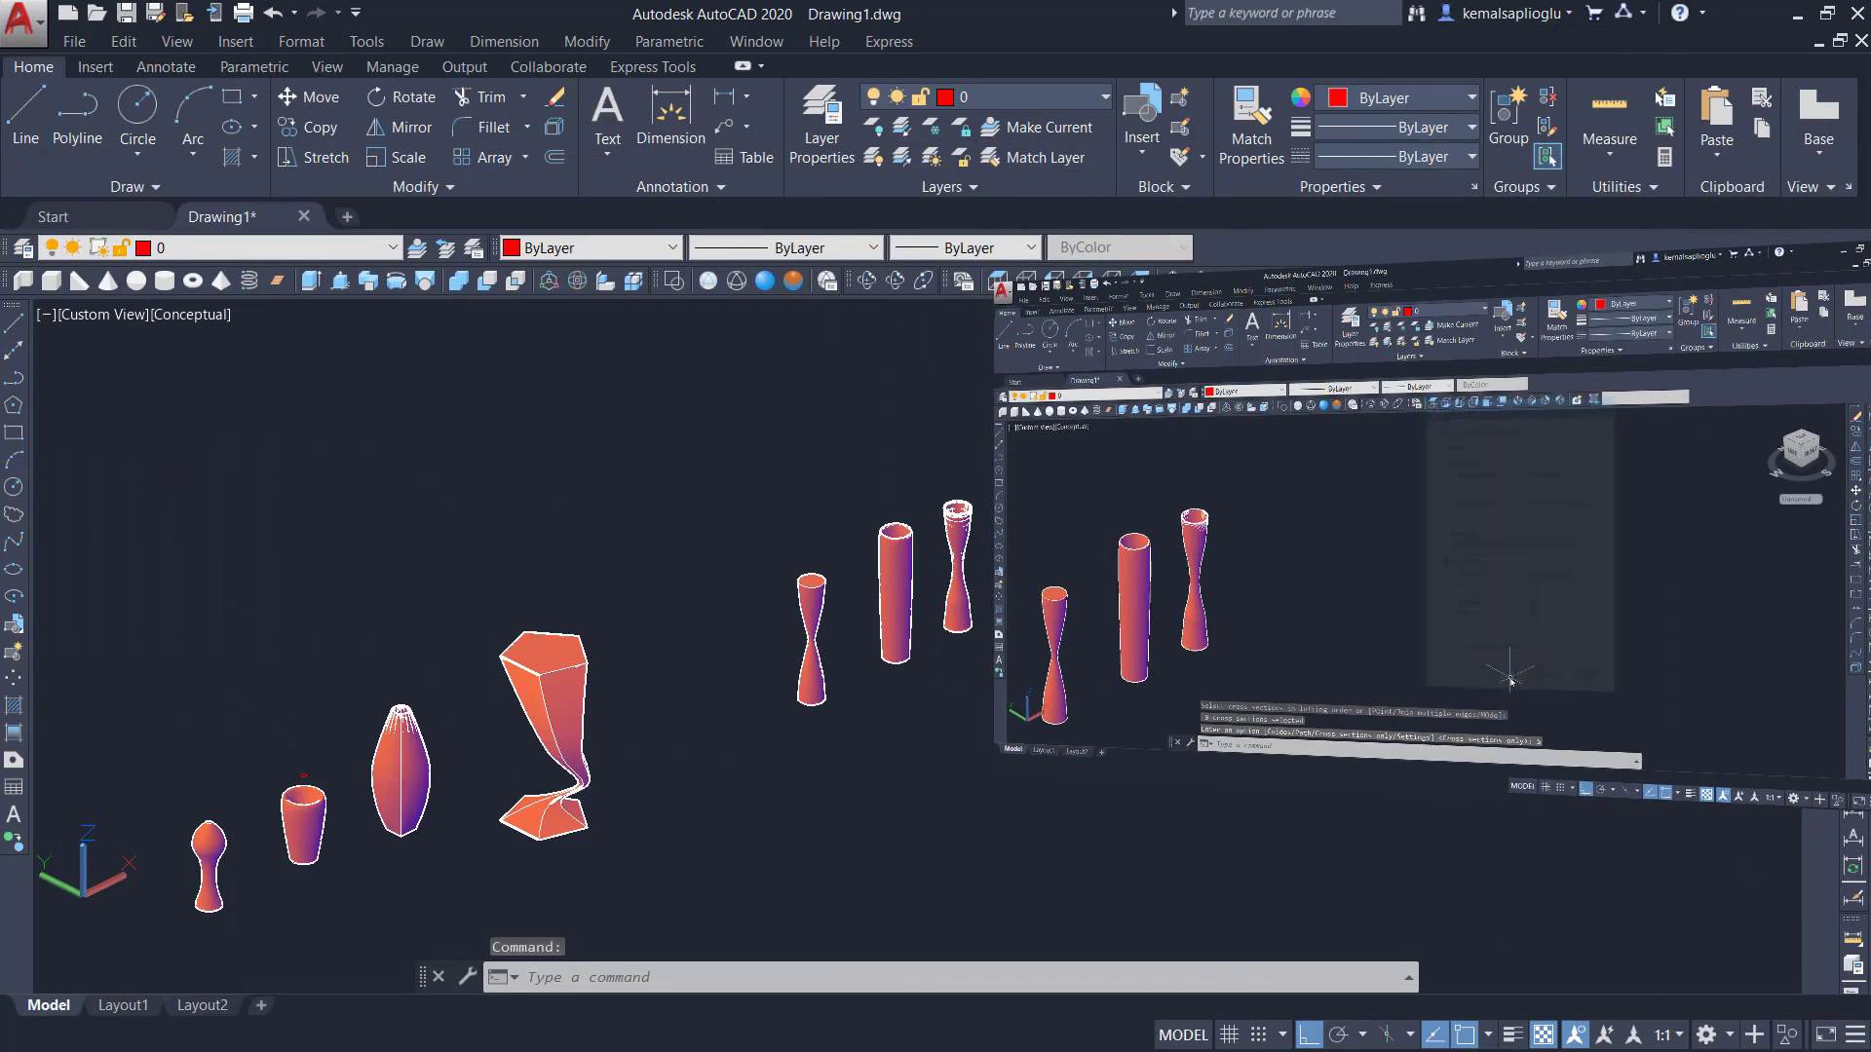